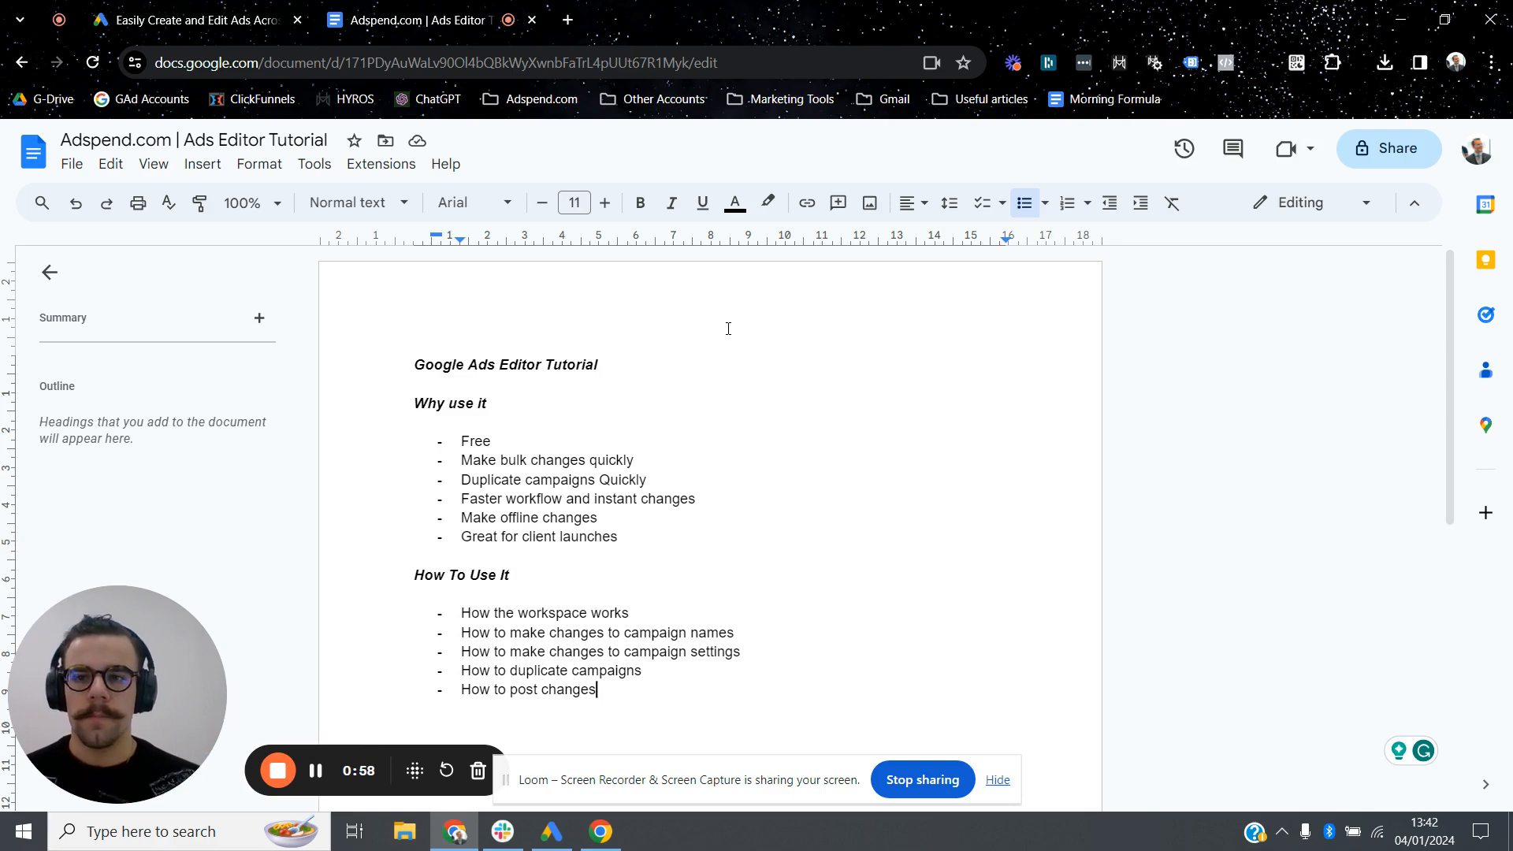
Copy the Google Ads Editor page's URL and paste it as a link on a new line below the "Google Ads Editor Tutorial" title
{"action": "left_click", "coordinate": [194, 10]}
{"action": "left_click", "coordinate": [400, 64]}
{"action": "key", "text": "ctrl+c"}
{"action": "left_click", "coordinate": [432, 11]}
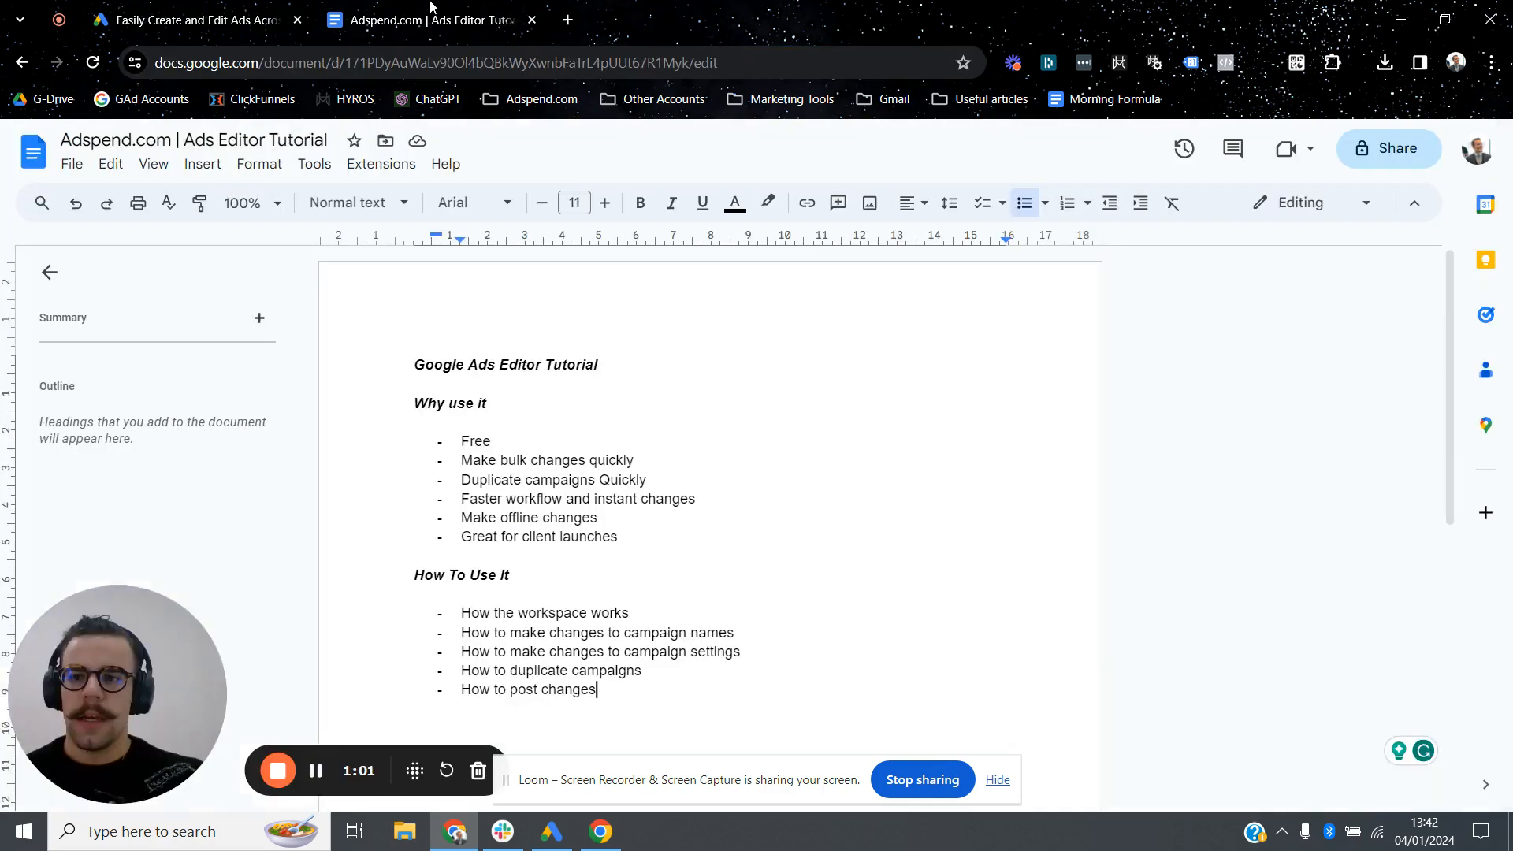
{"action": "left_click", "coordinate": [628, 357]}
{"action": "key", "text": "Return"}
{"action": "key", "text": "Return"}
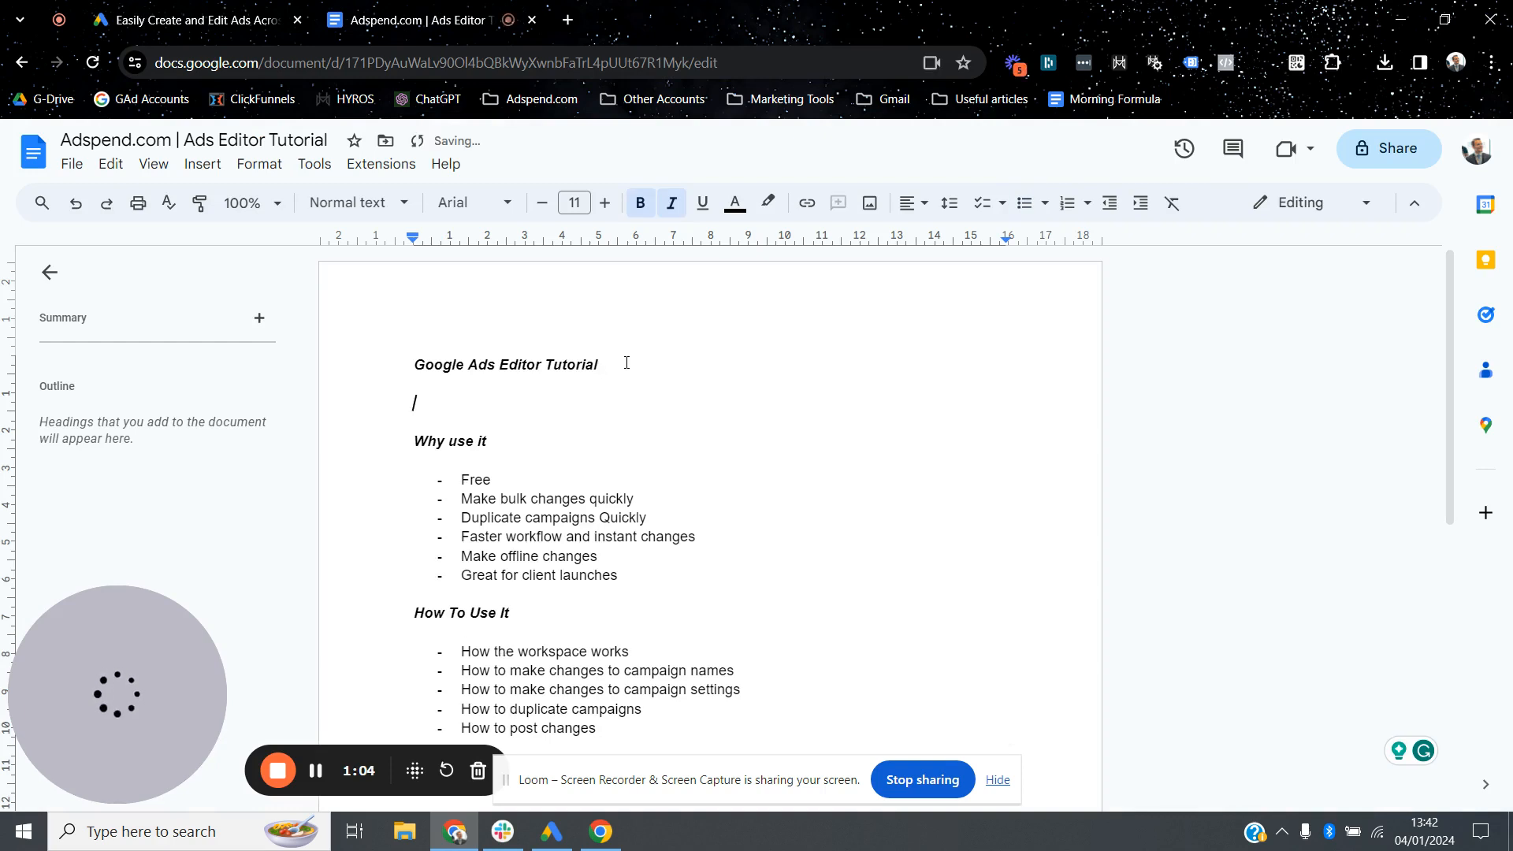
{"action": "key", "text": "ctrl+v"}
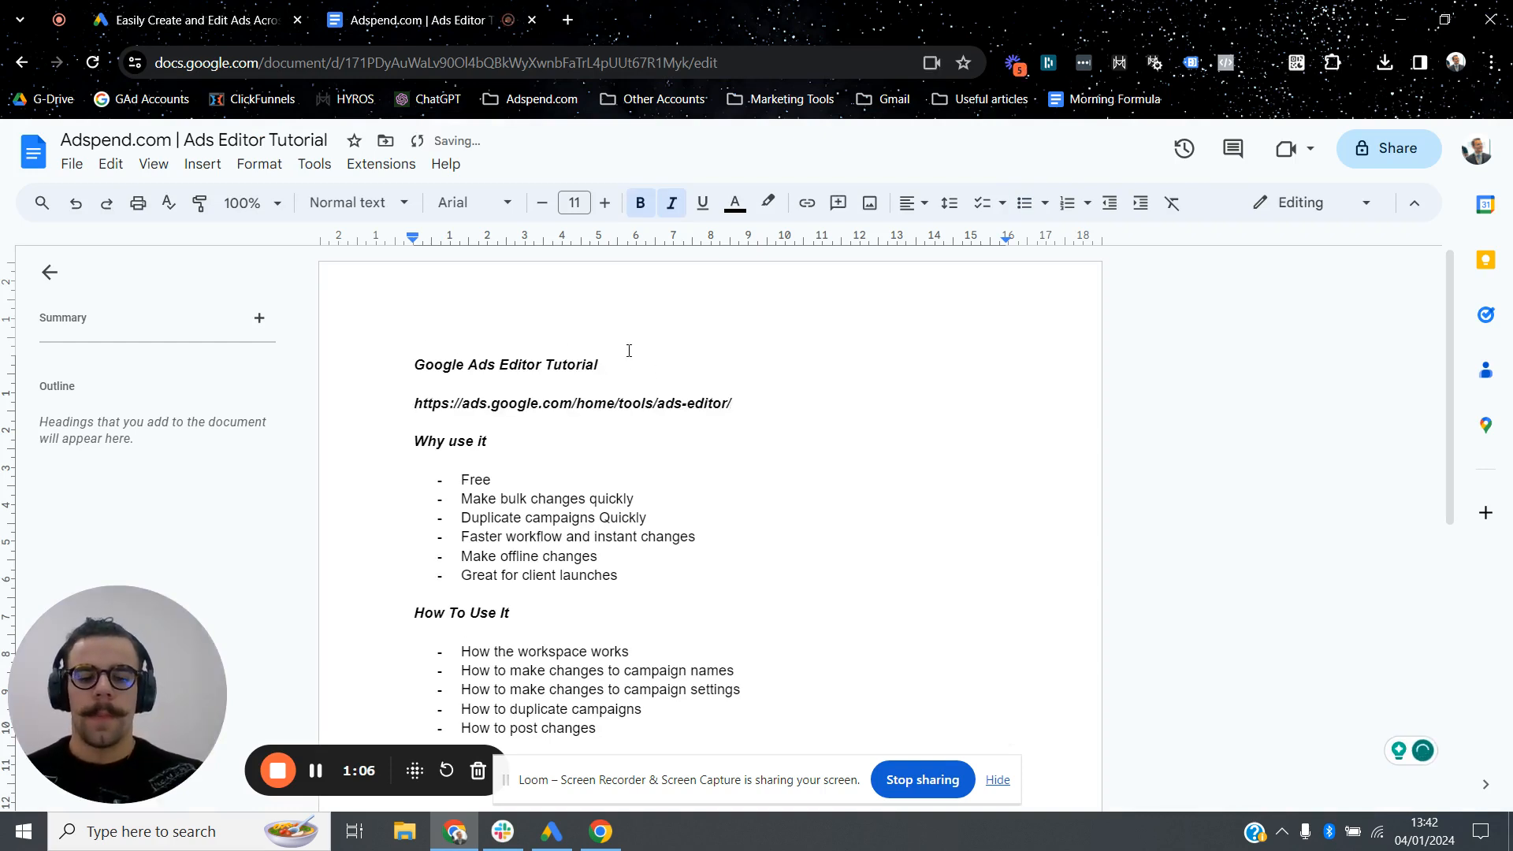
{"action": "key", "text": "Return"}
{"action": "key", "text": "BackSpace"}
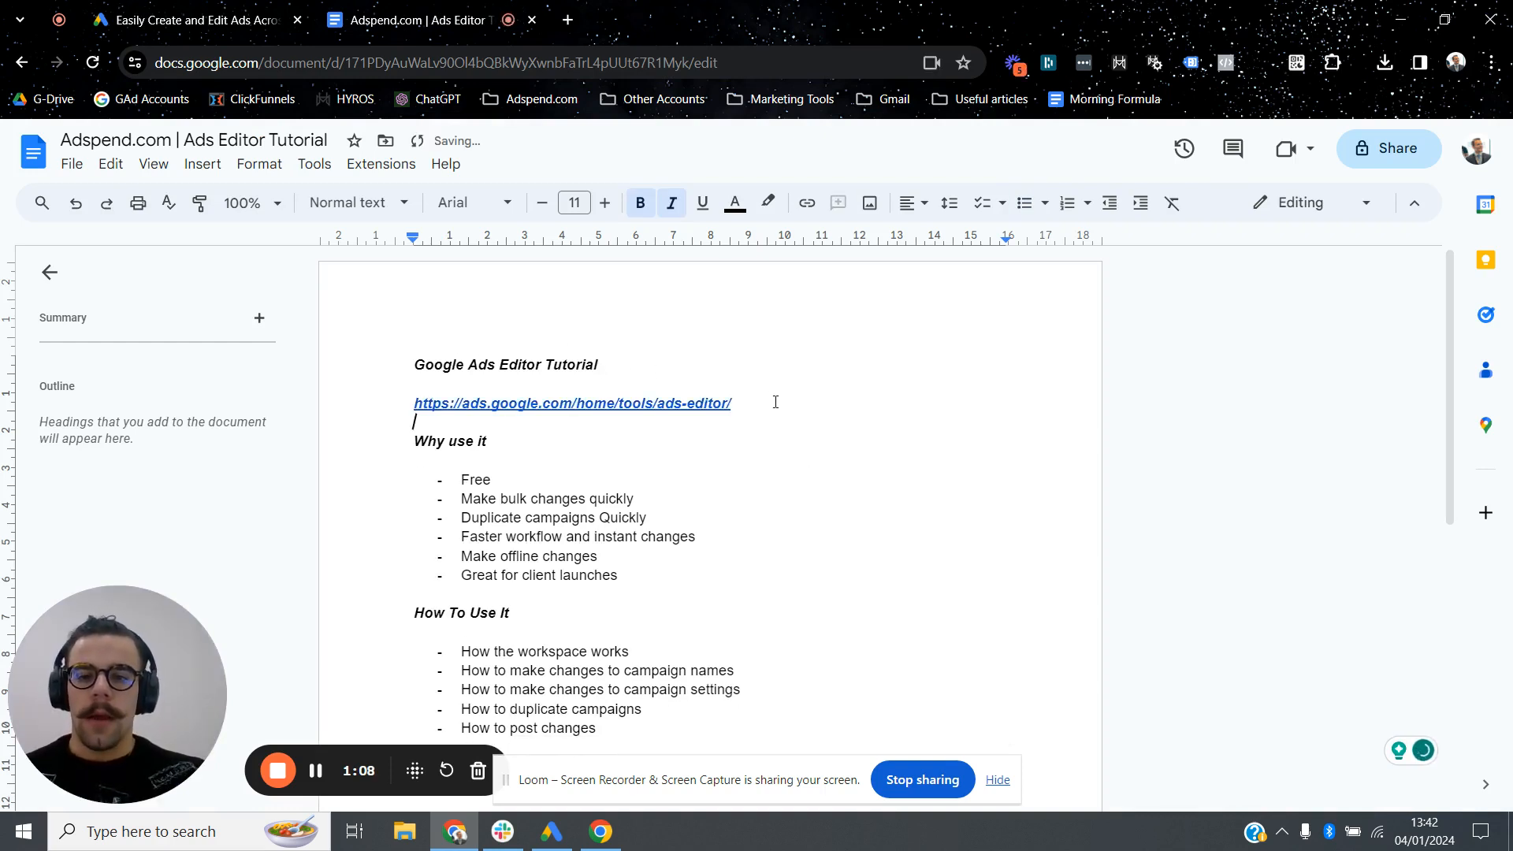
Remove the bold formatting from the ads.google.com/home/tools/ads-editor/ link below the title
{"action": "left_click_drag", "start_coordinate": [734, 403], "coordinate": [388, 405]}
{"action": "key", "text": "ctrl+b"}
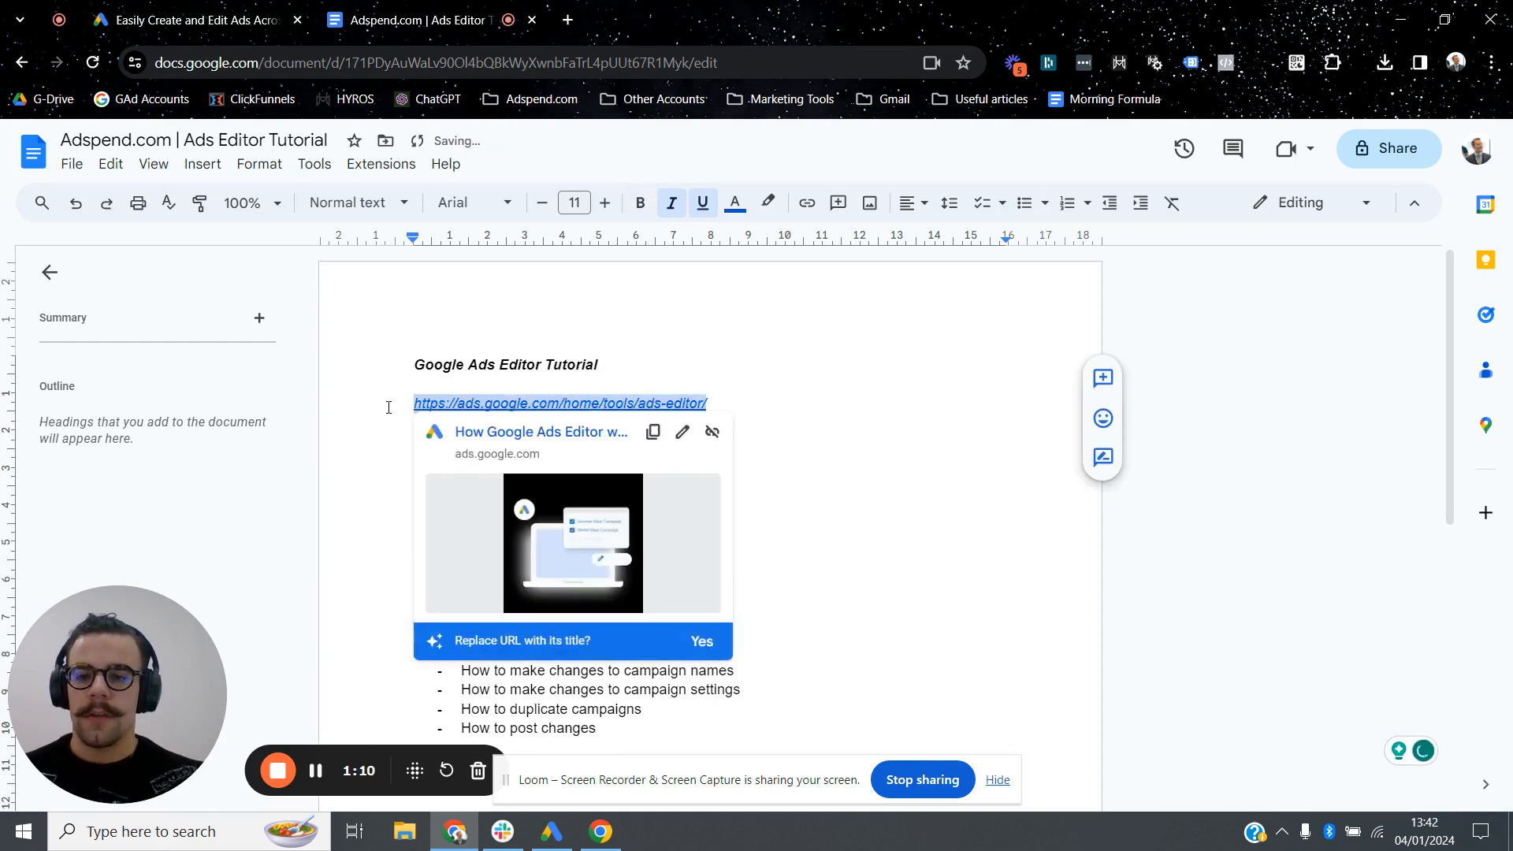
{"action": "left_click", "coordinate": [780, 466]}
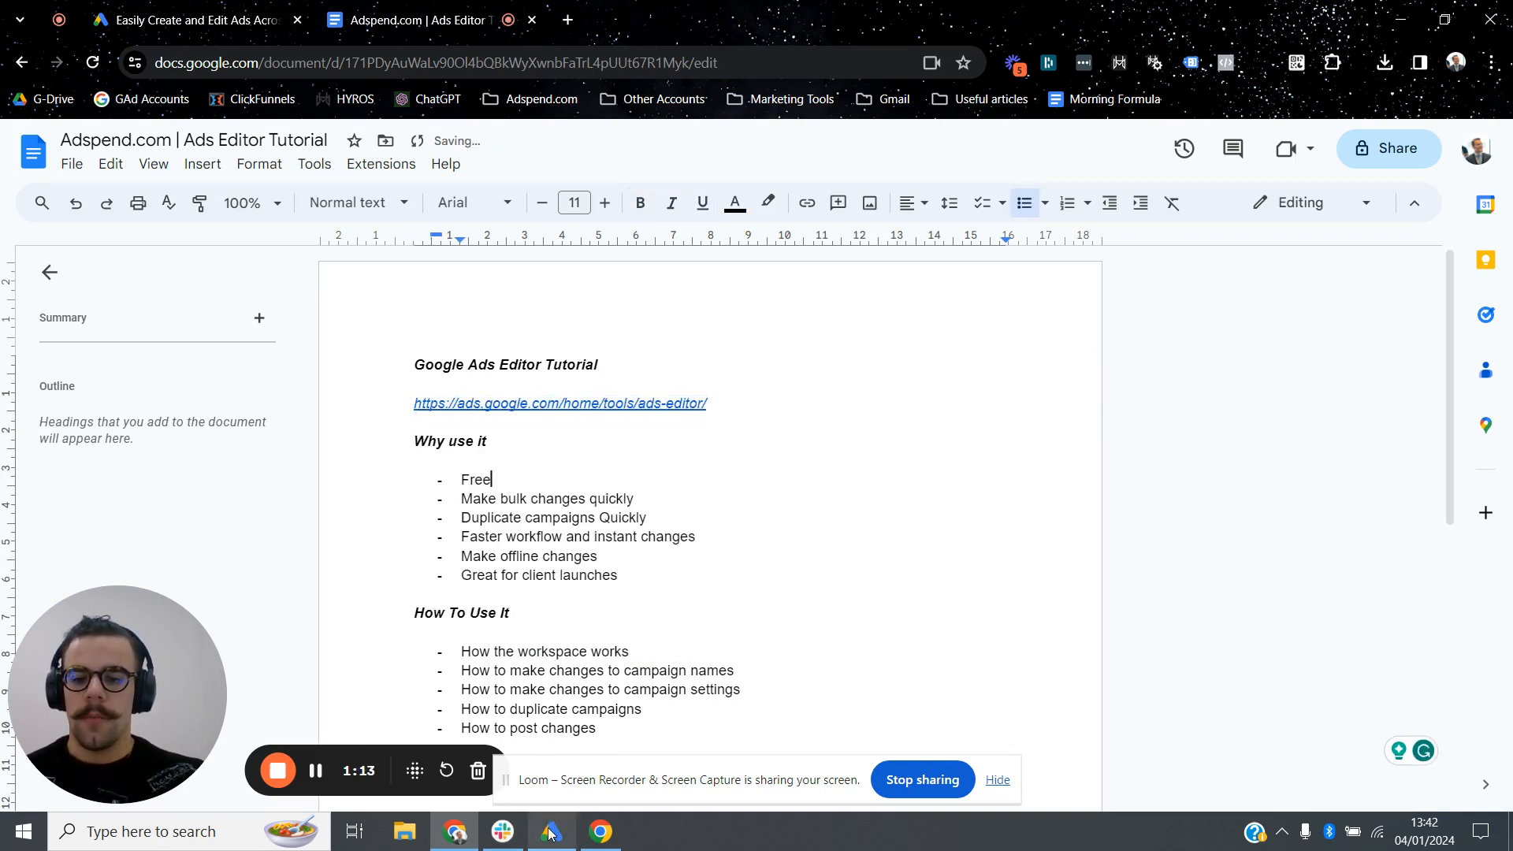
Hide the screen-sharing notice that covers the lower part of the document
{"action": "mouse_move", "coordinate": [550, 833]}
{"action": "mouse_move", "coordinate": [600, 833]}
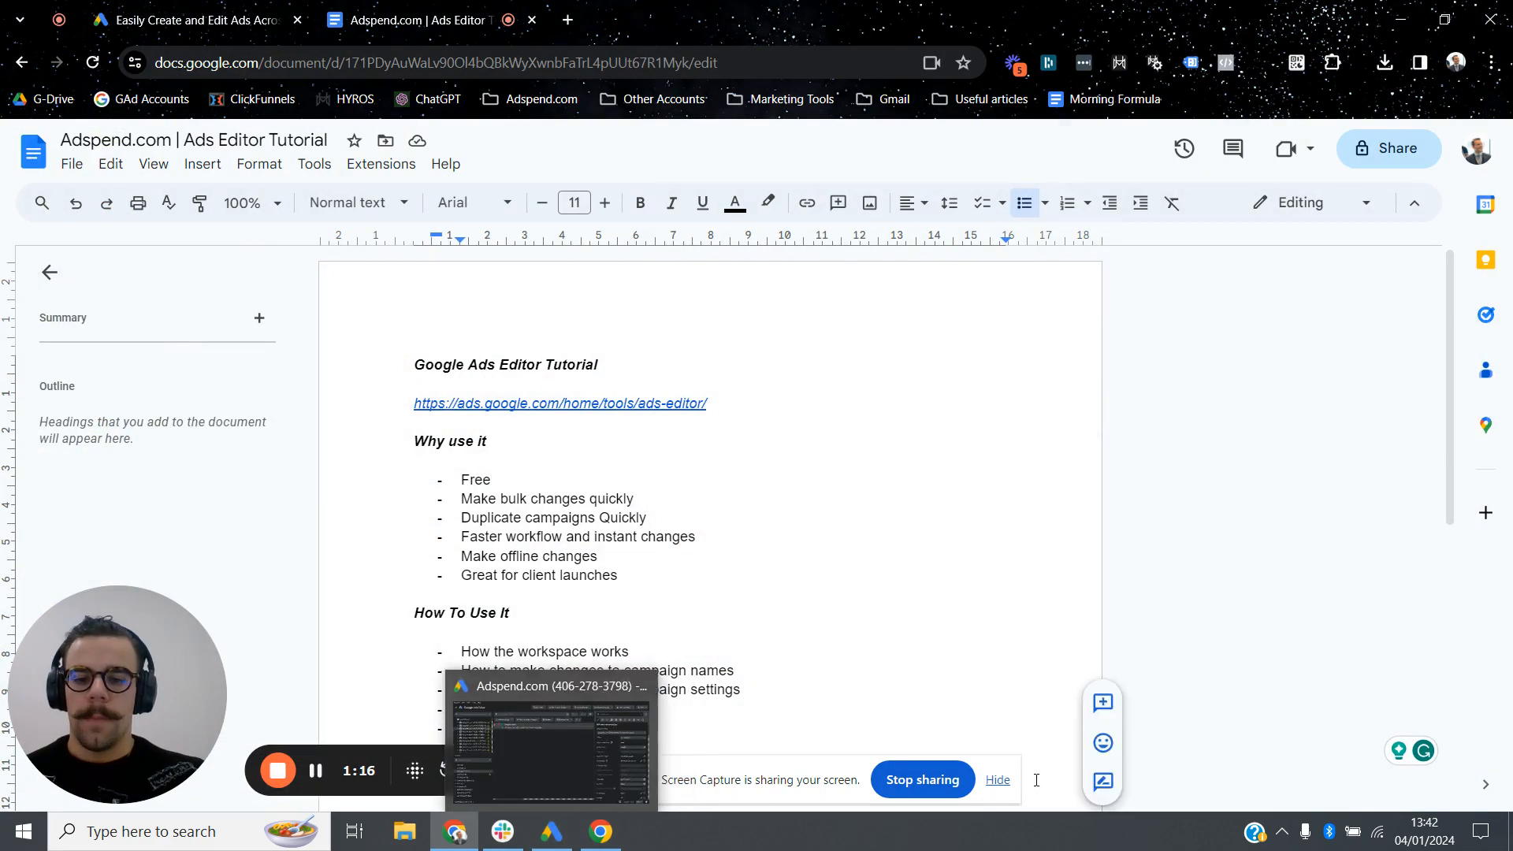
{"action": "left_click", "coordinate": [1009, 780]}
{"action": "left_click", "coordinate": [1001, 780]}
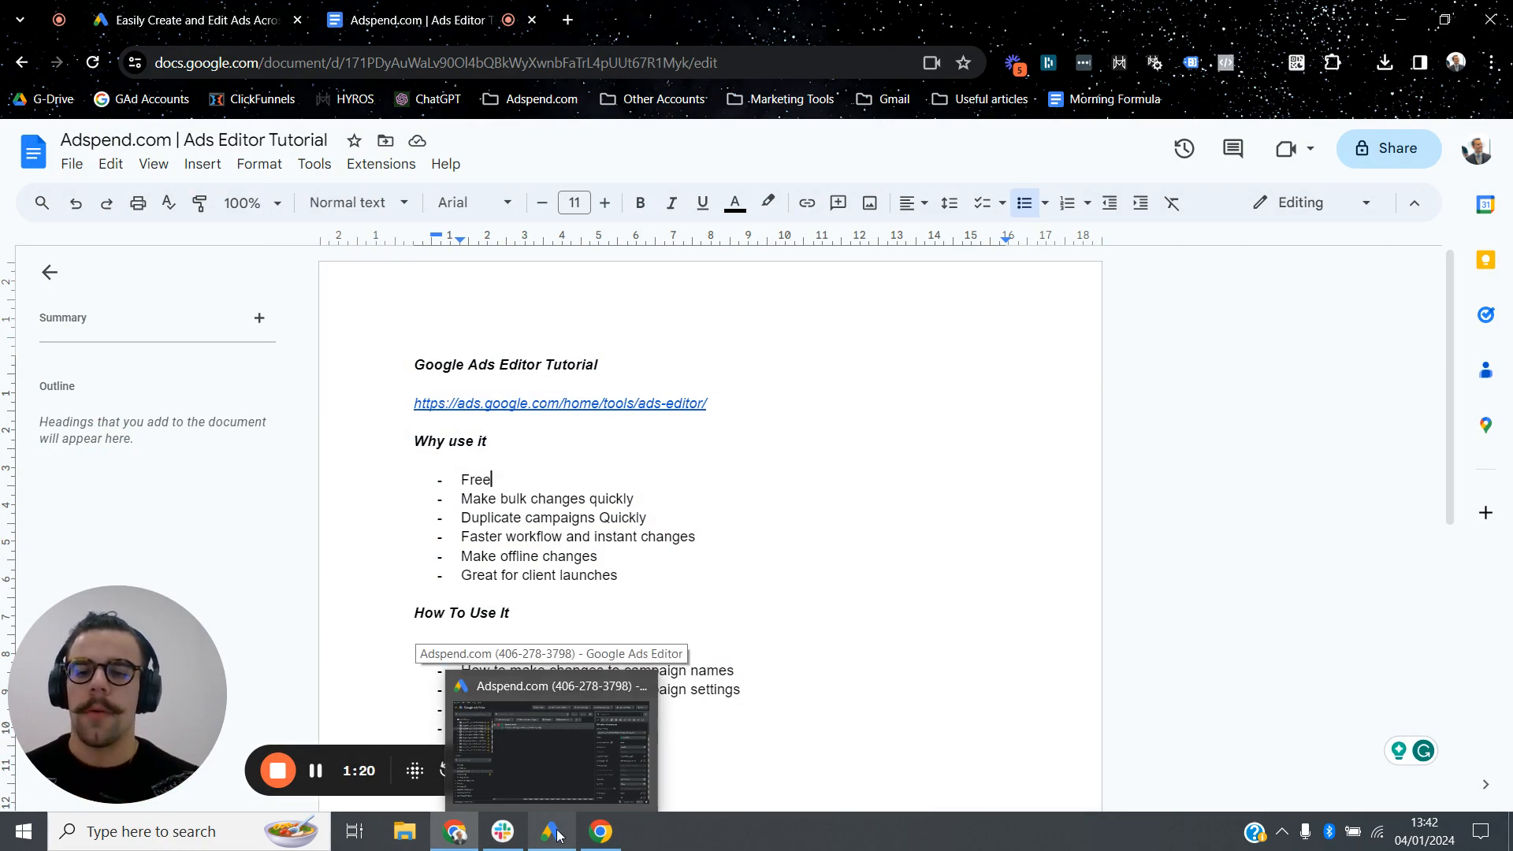
{"action": "double_click", "coordinate": [838, 560]}
{"action": "scroll", "coordinate": [788, 504], "scroll_direction": "down", "scroll_amount": 1}
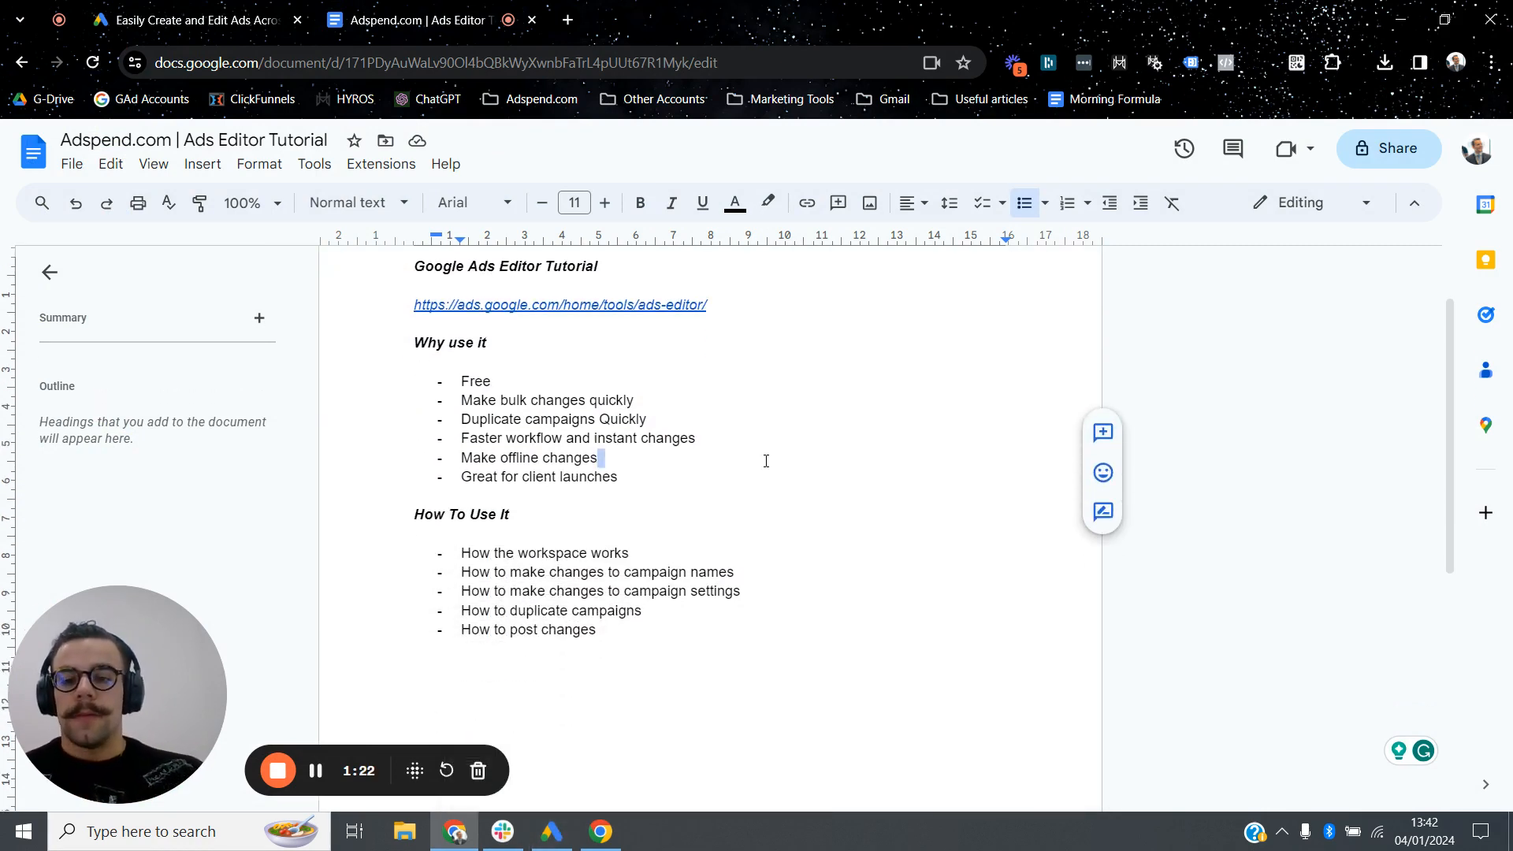
Change "Quickly" to lowercase "quickly" in the "Duplicate campaigns" bullet under "Why use it"
{"action": "left_click_drag", "start_coordinate": [457, 381], "coordinate": [520, 382]}
{"action": "left_click", "coordinate": [520, 382]}
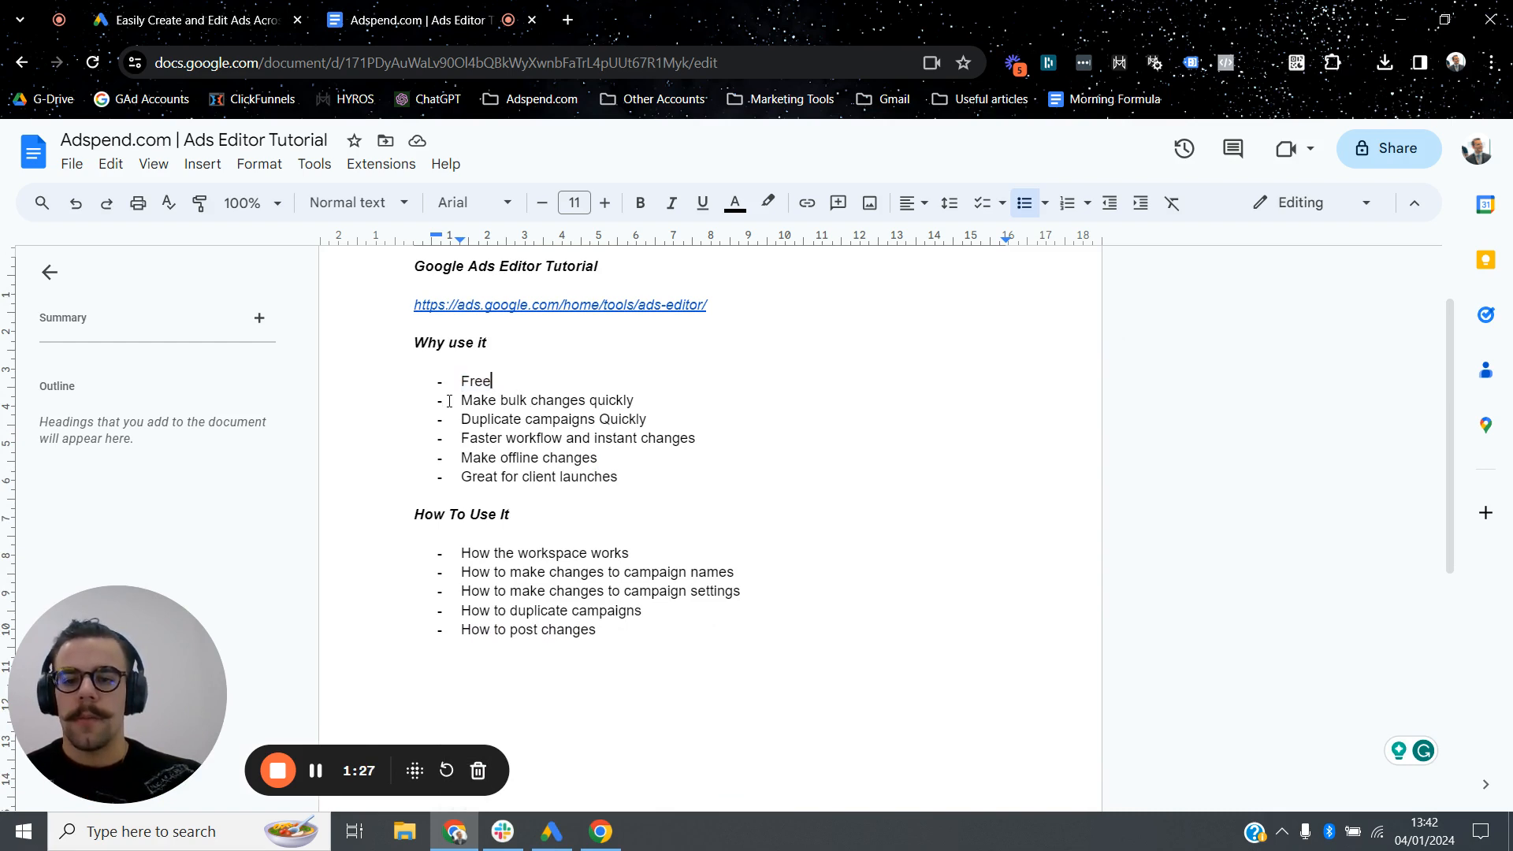
{"action": "left_click_drag", "start_coordinate": [461, 419], "coordinate": [640, 418]}
{"action": "left_click", "coordinate": [606, 418]}
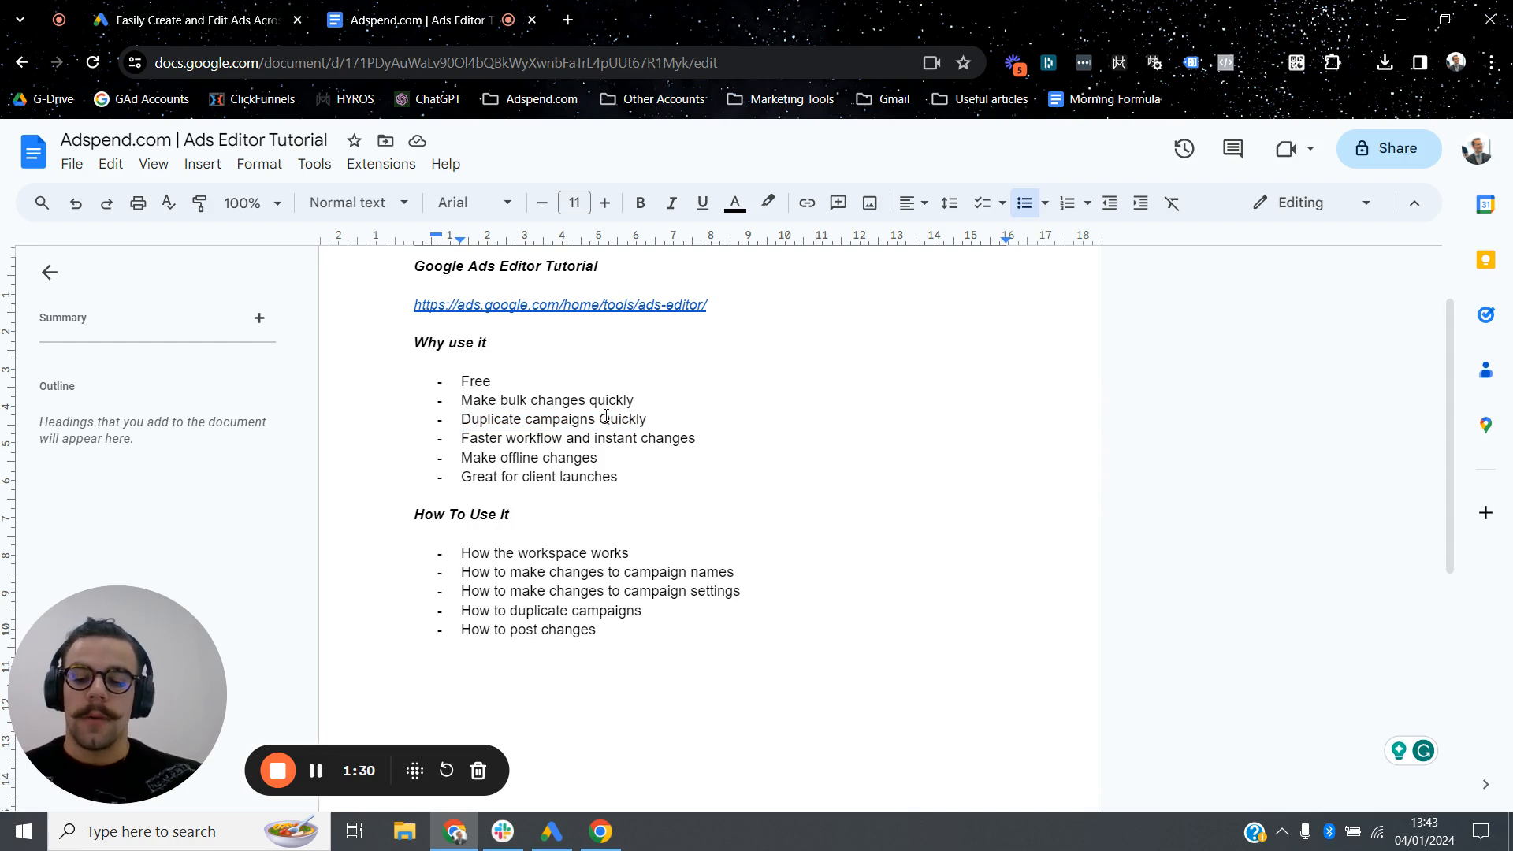
{"action": "key", "text": "Delete"}
{"action": "type", "text": "q"}
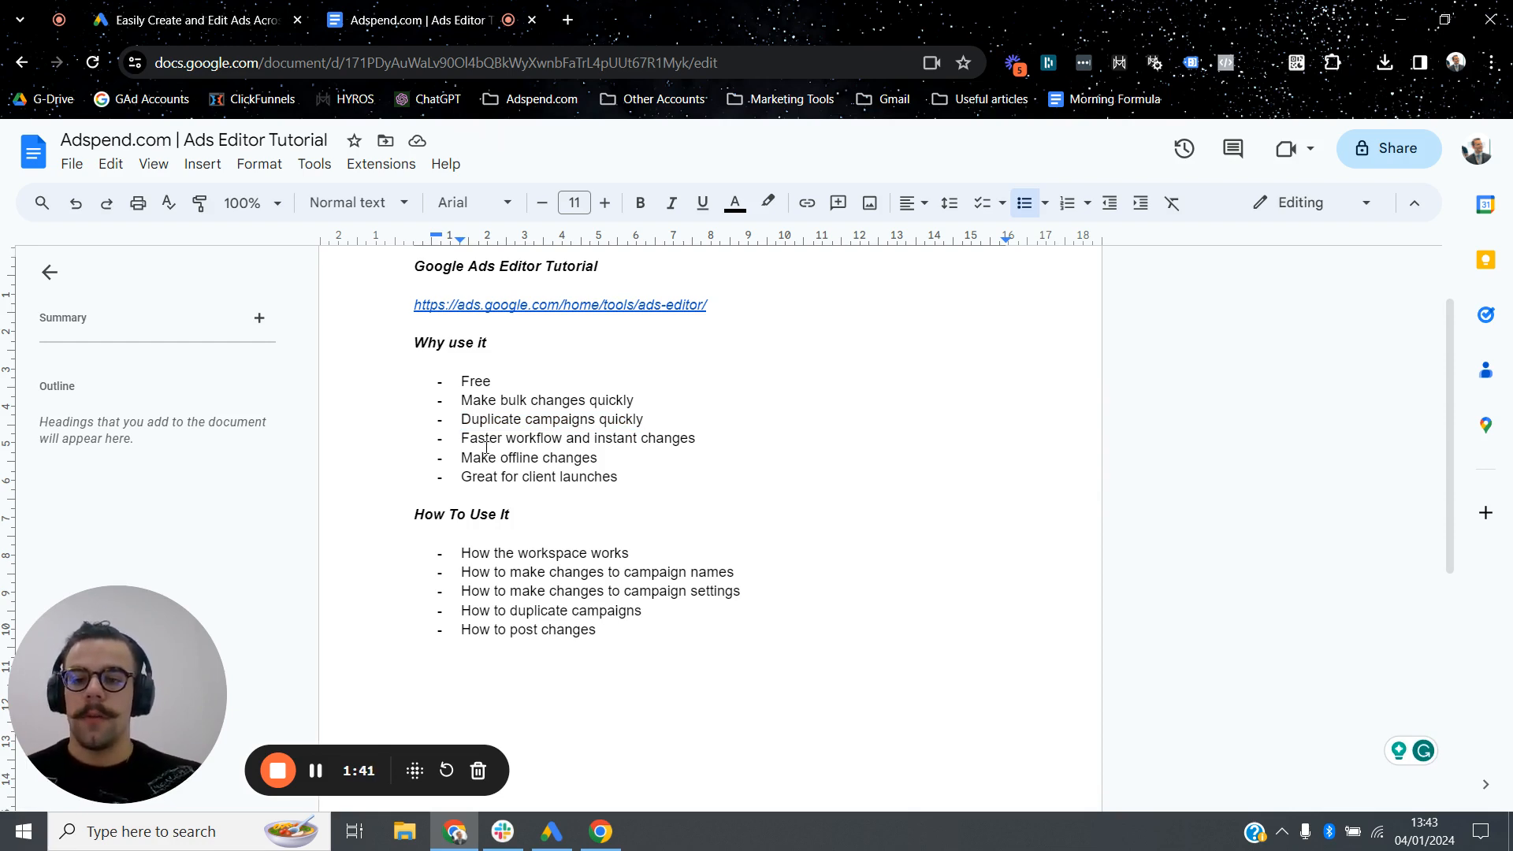
Review the "Why use it" bullets on duplicating campaigns, making offline changes and client launches
{"action": "left_click_drag", "start_coordinate": [462, 422], "coordinate": [642, 420]}
{"action": "left_click", "coordinate": [644, 420]}
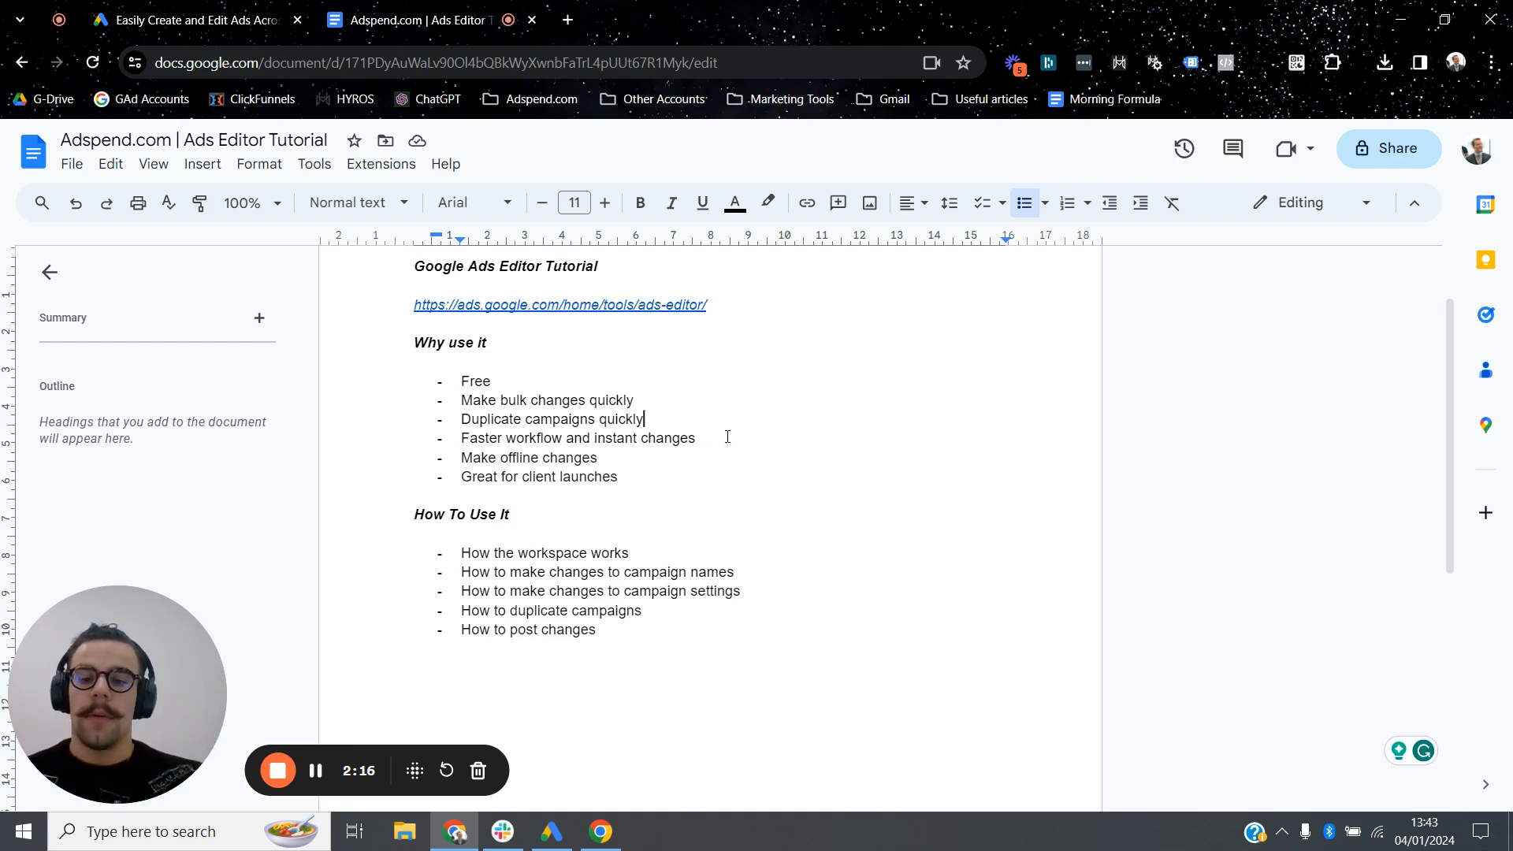
{"action": "left_click_drag", "start_coordinate": [628, 458], "coordinate": [452, 457]}
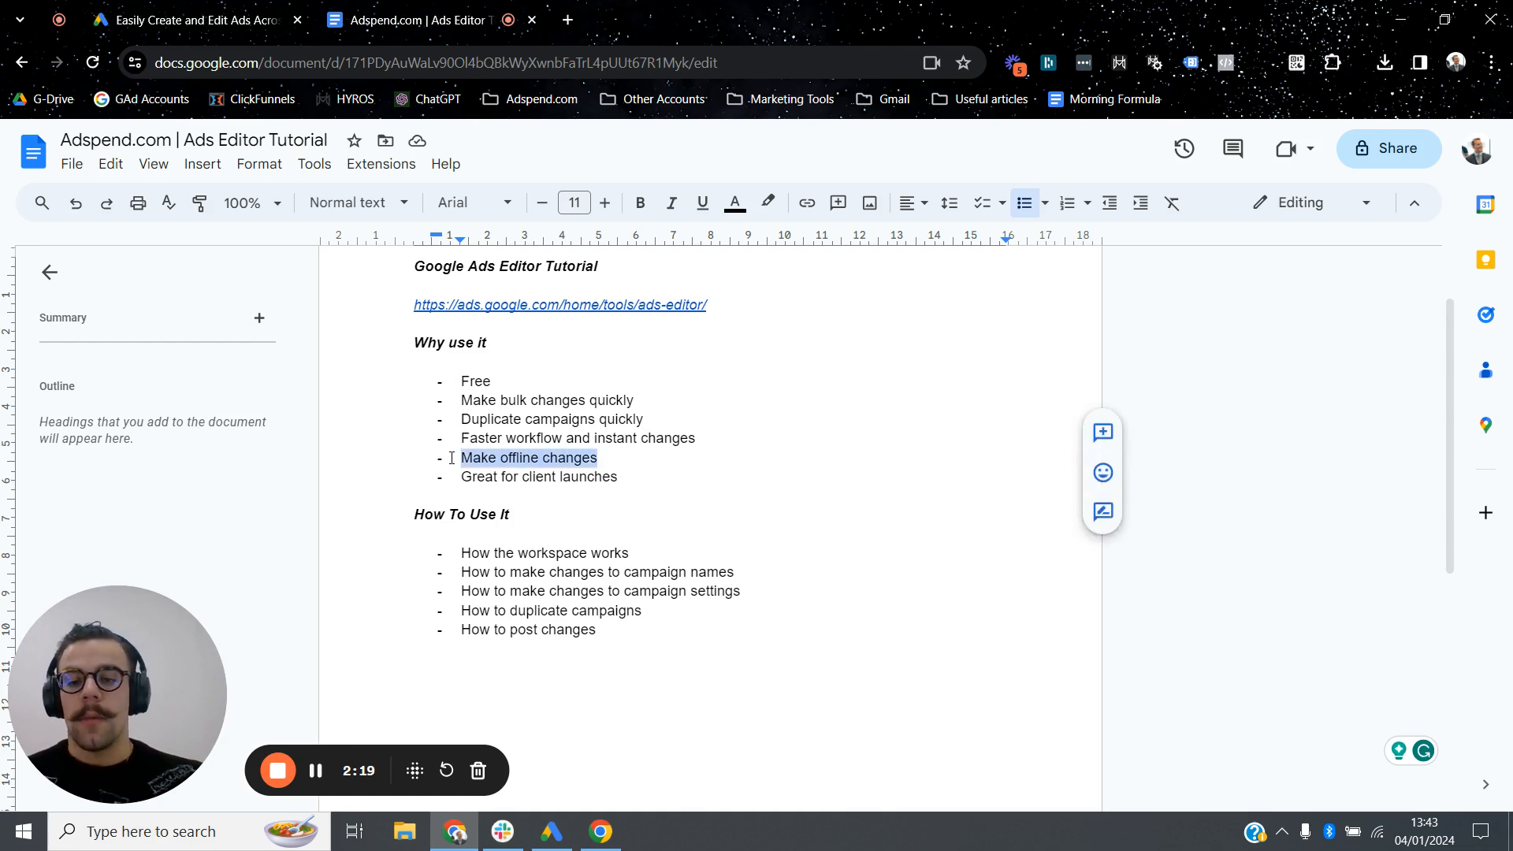
{"action": "left_click", "coordinate": [645, 461]}
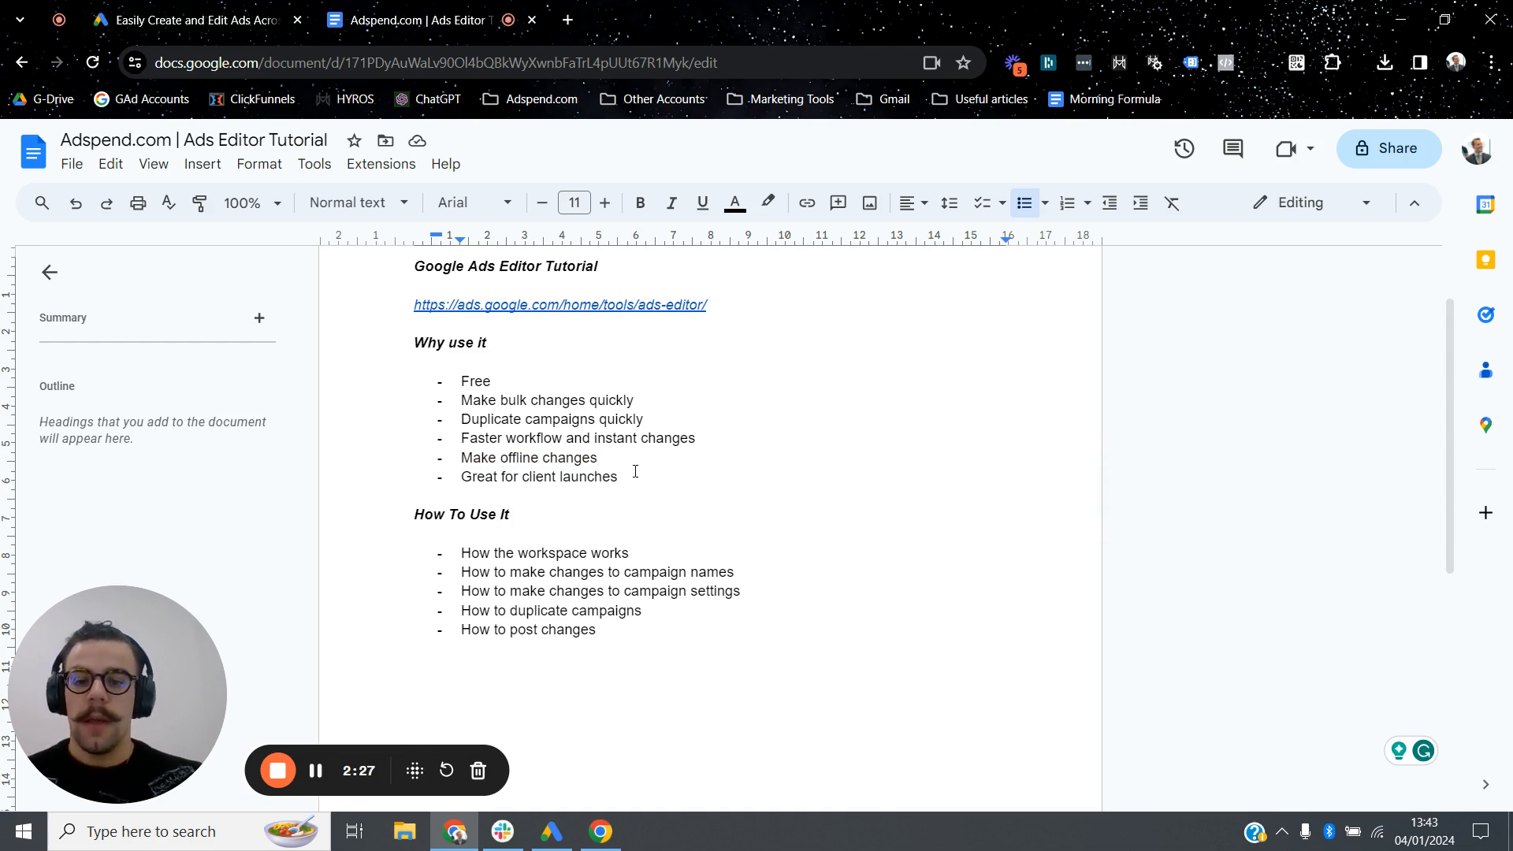
{"action": "left_click", "coordinate": [630, 476]}
{"action": "left_click_drag", "start_coordinate": [606, 478], "coordinate": [444, 484]}
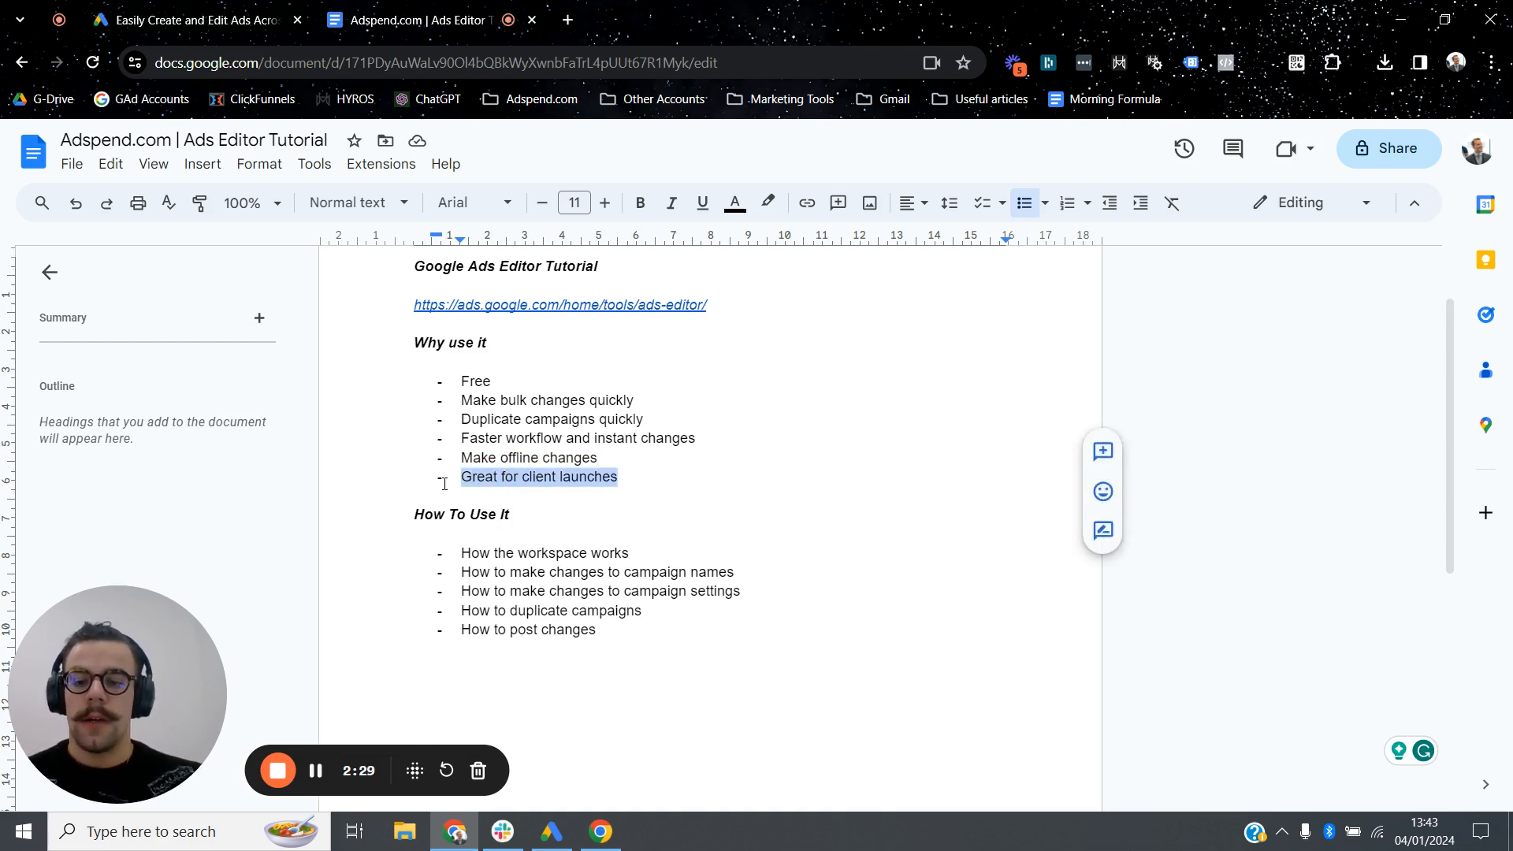
{"action": "left_click", "coordinate": [459, 476]}
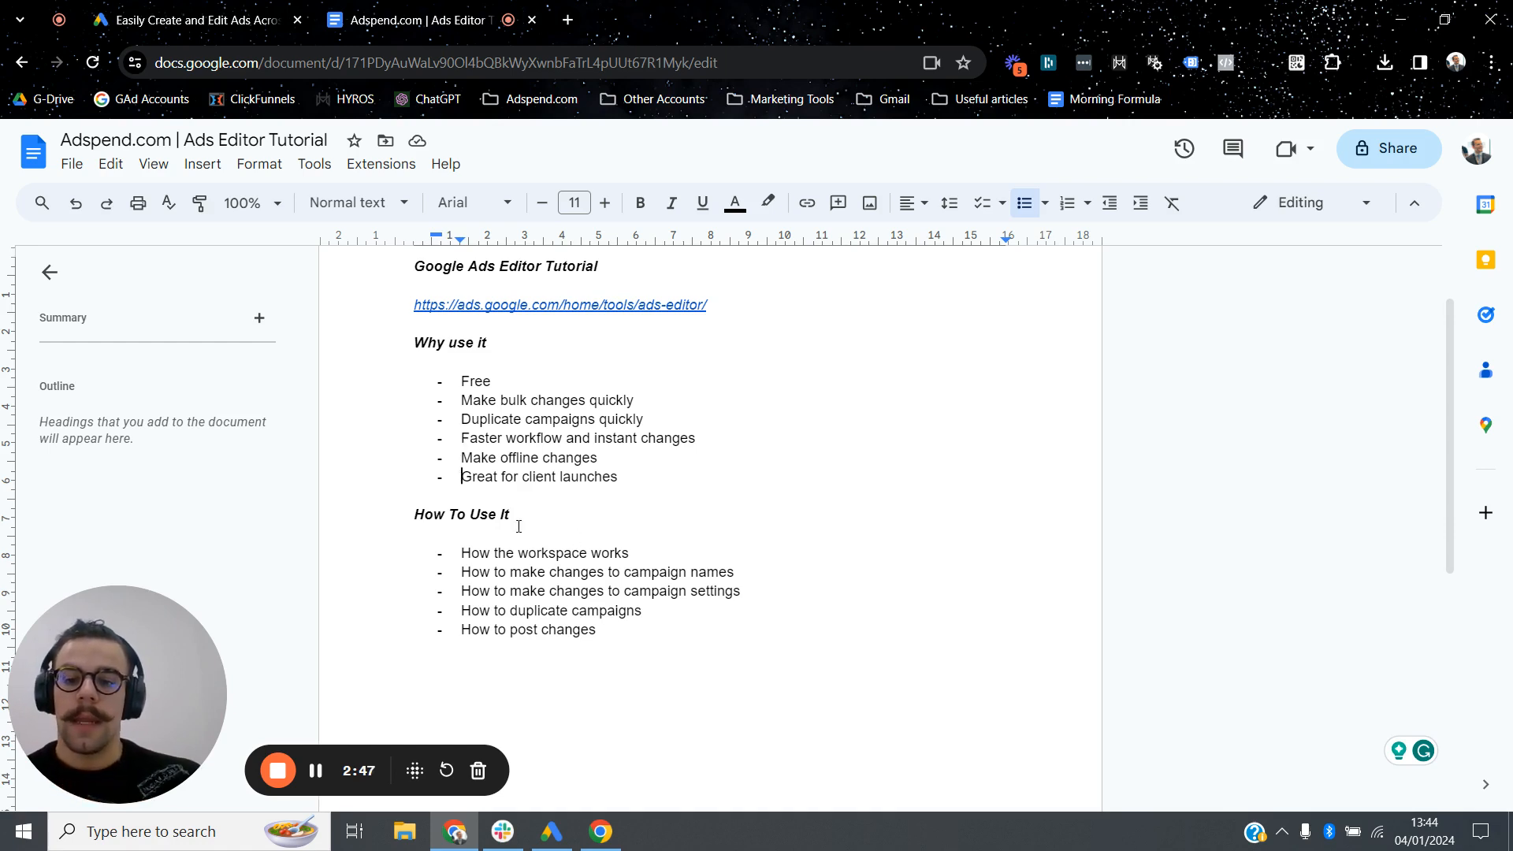
Review the "How To Use It" bullets, from how the workspace works to how to post changes
{"action": "scroll", "coordinate": [714, 402], "scroll_direction": "down", "scroll_amount": 1}
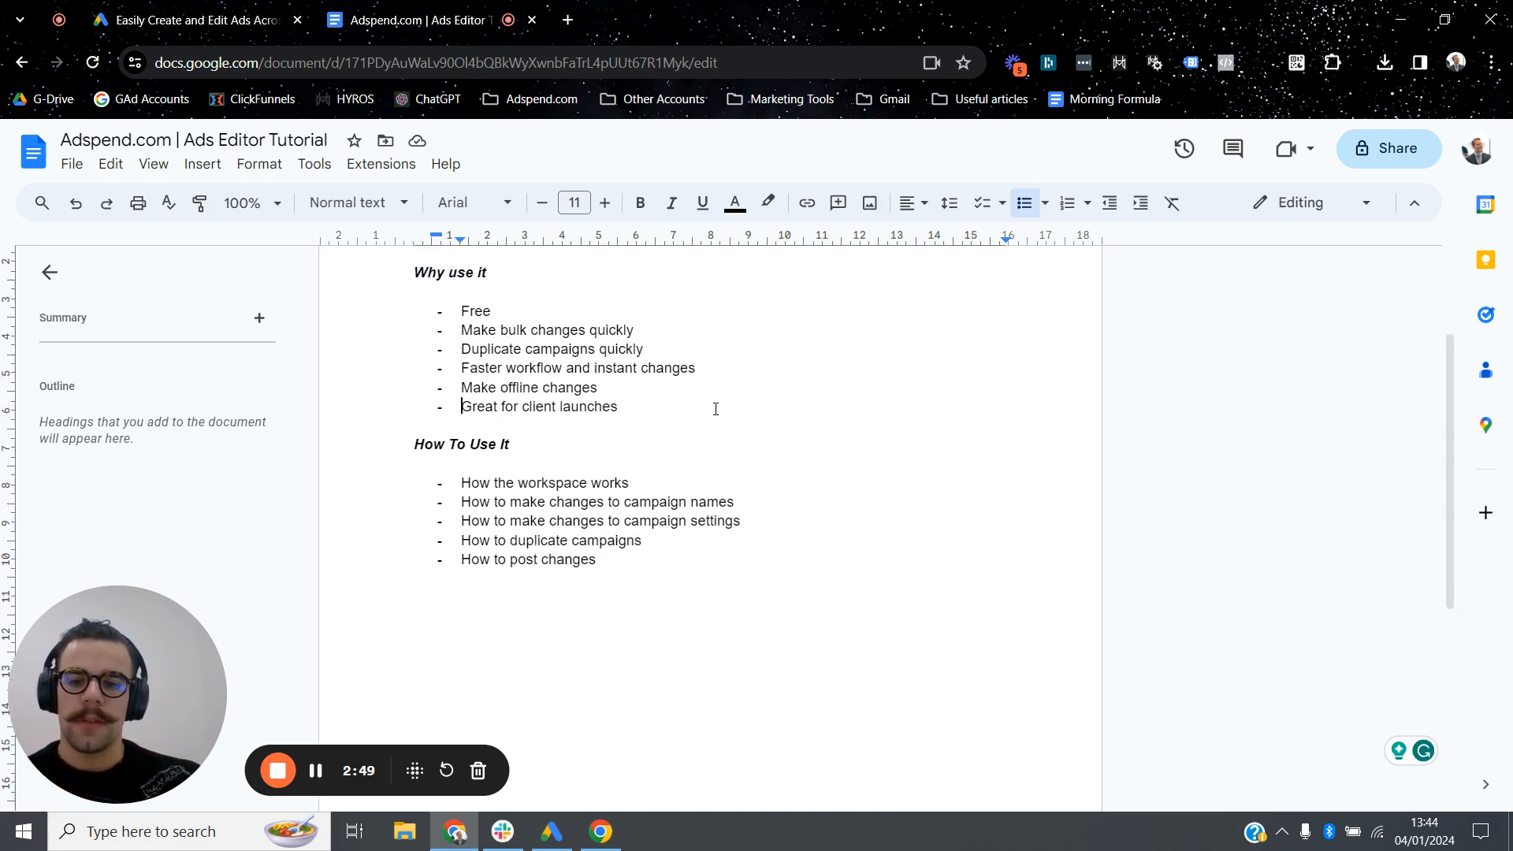
{"action": "scroll", "coordinate": [716, 426], "scroll_direction": "up", "scroll_amount": 2}
{"action": "scroll", "coordinate": [716, 425], "scroll_direction": "down", "scroll_amount": 1}
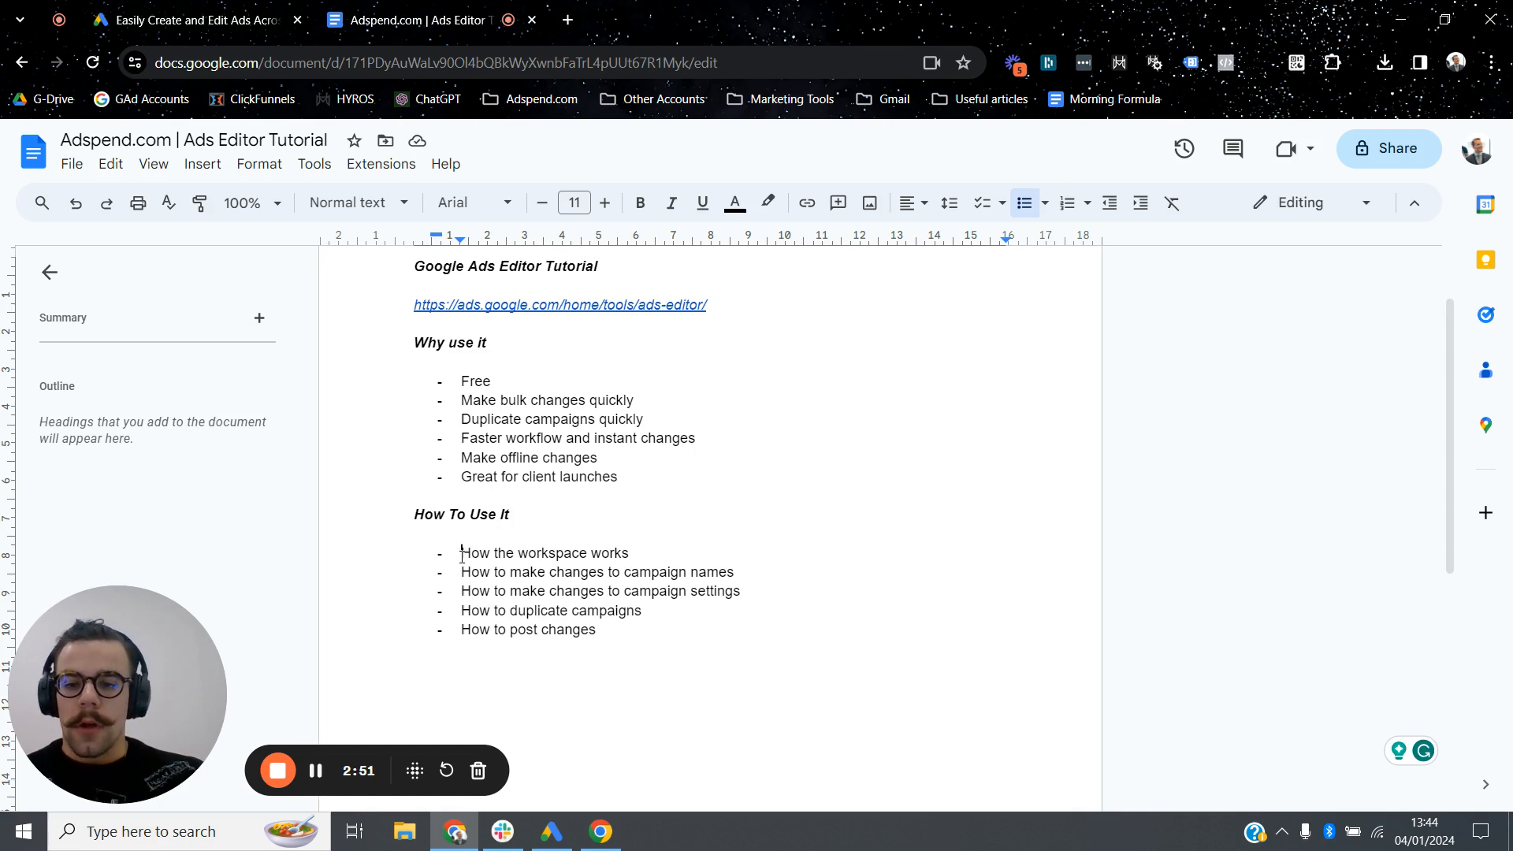
{"action": "left_click_drag", "start_coordinate": [461, 553], "coordinate": [635, 553]}
{"action": "left_click", "coordinate": [635, 553]}
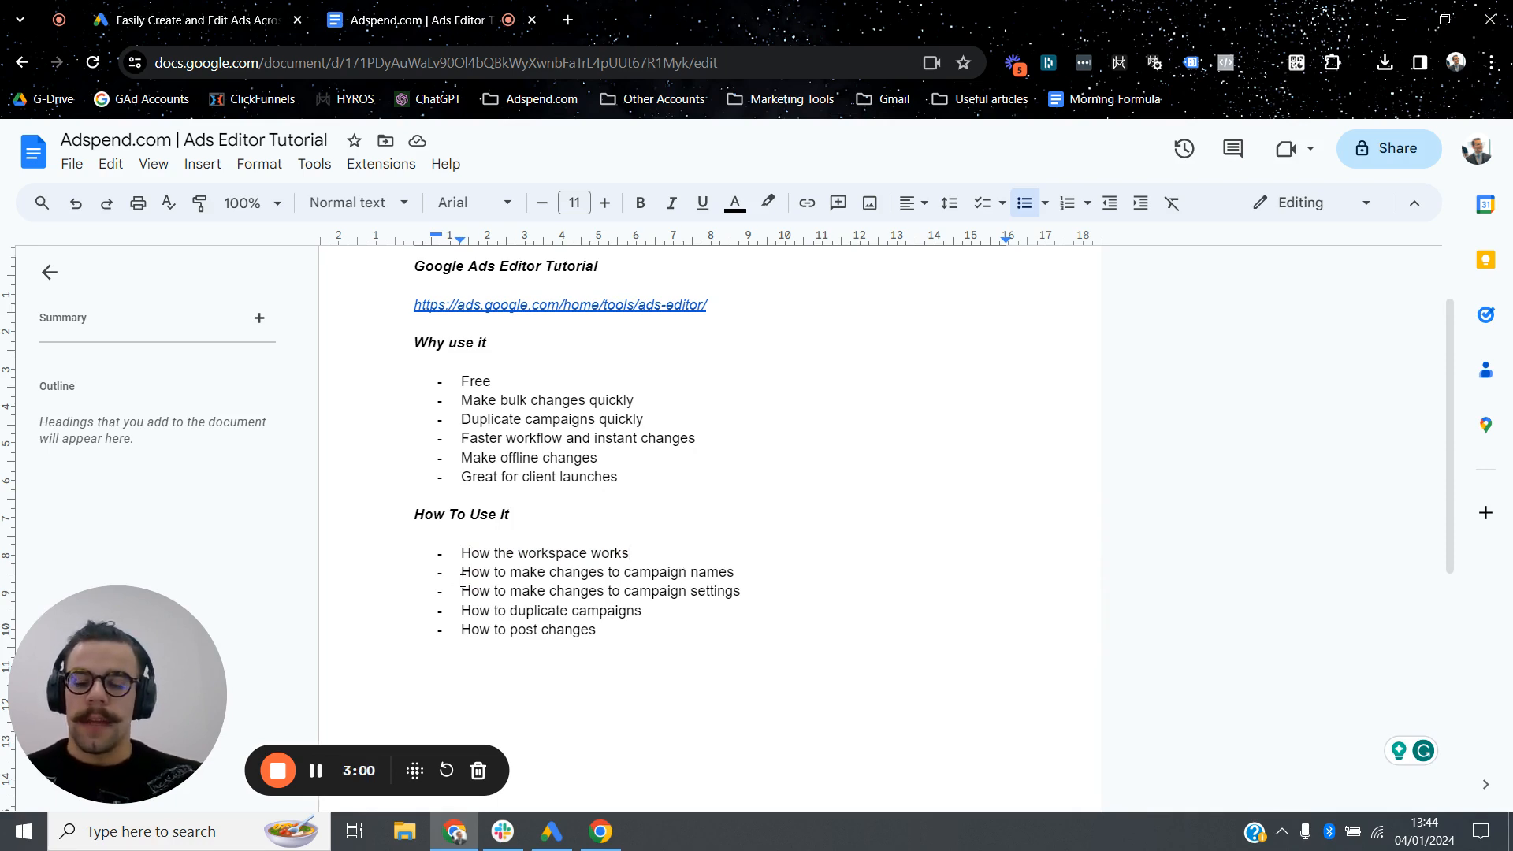
{"action": "left_click_drag", "start_coordinate": [463, 574], "coordinate": [734, 575]}
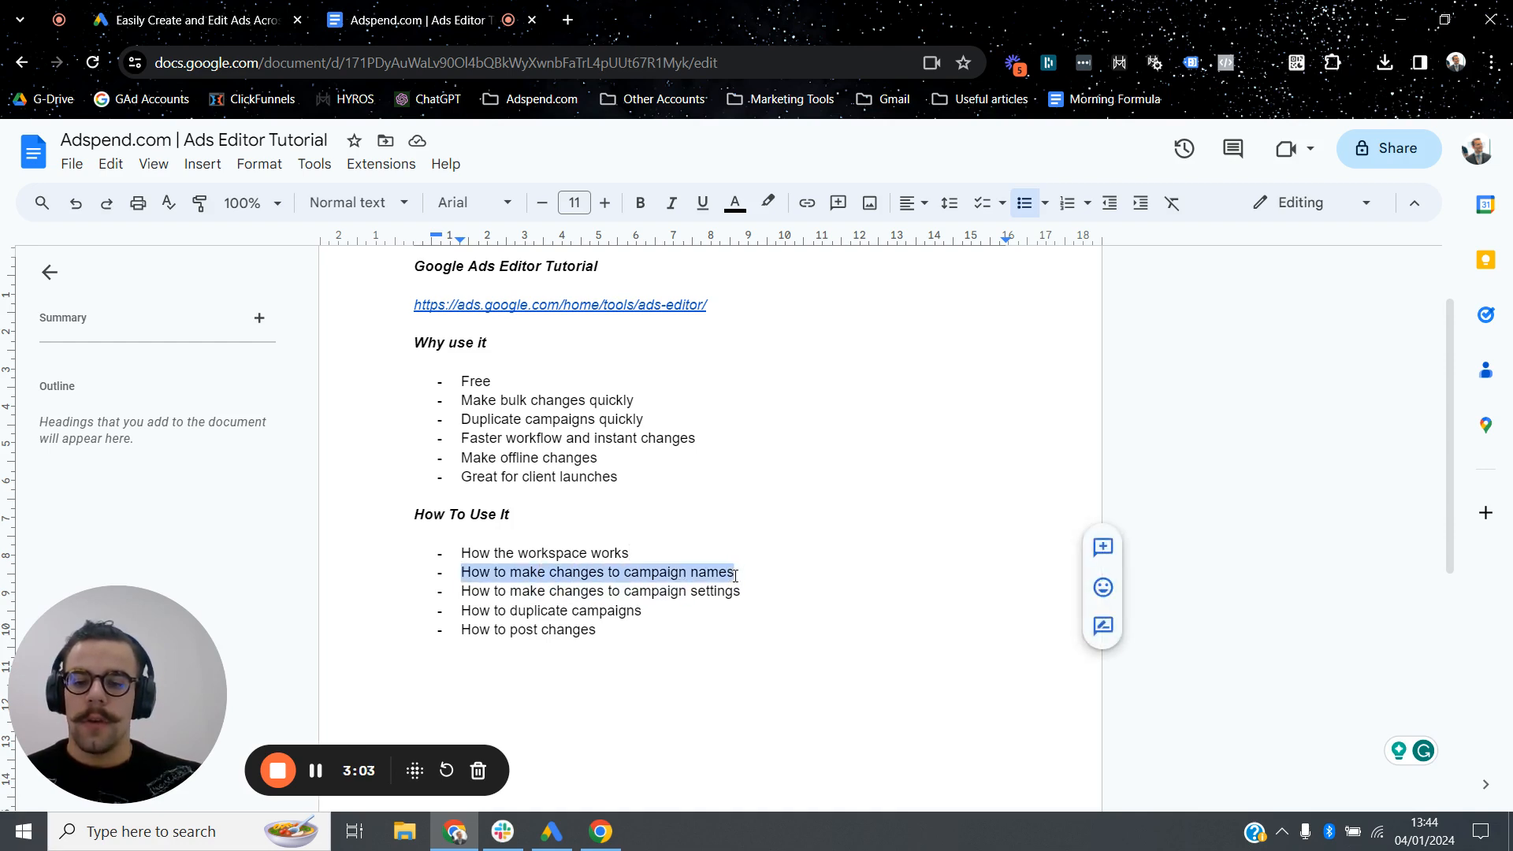
{"action": "left_click", "coordinate": [734, 575]}
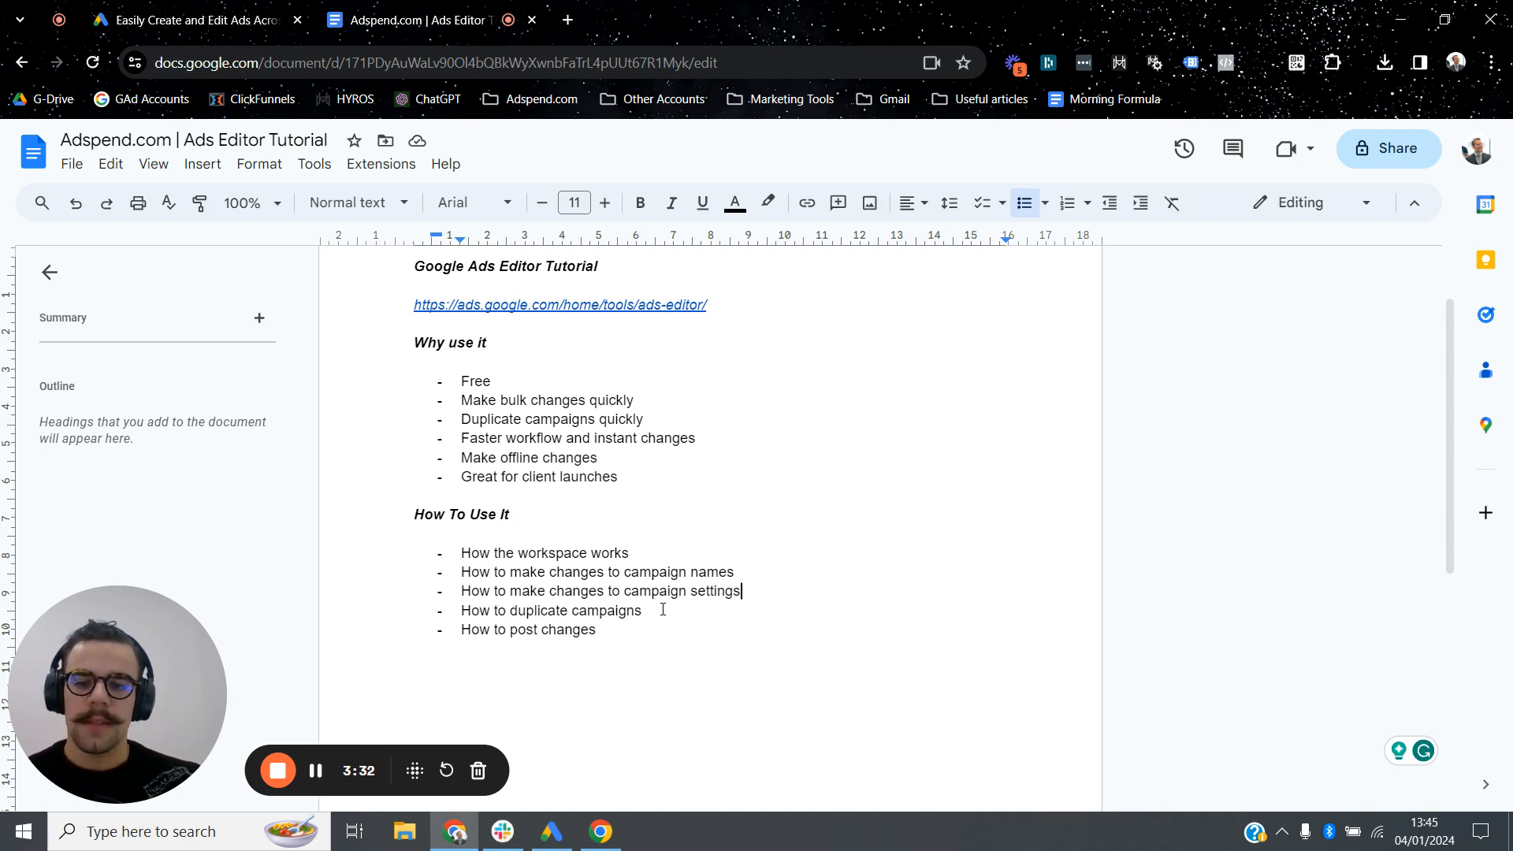
{"action": "left_click_drag", "start_coordinate": [643, 611], "coordinate": [454, 621]}
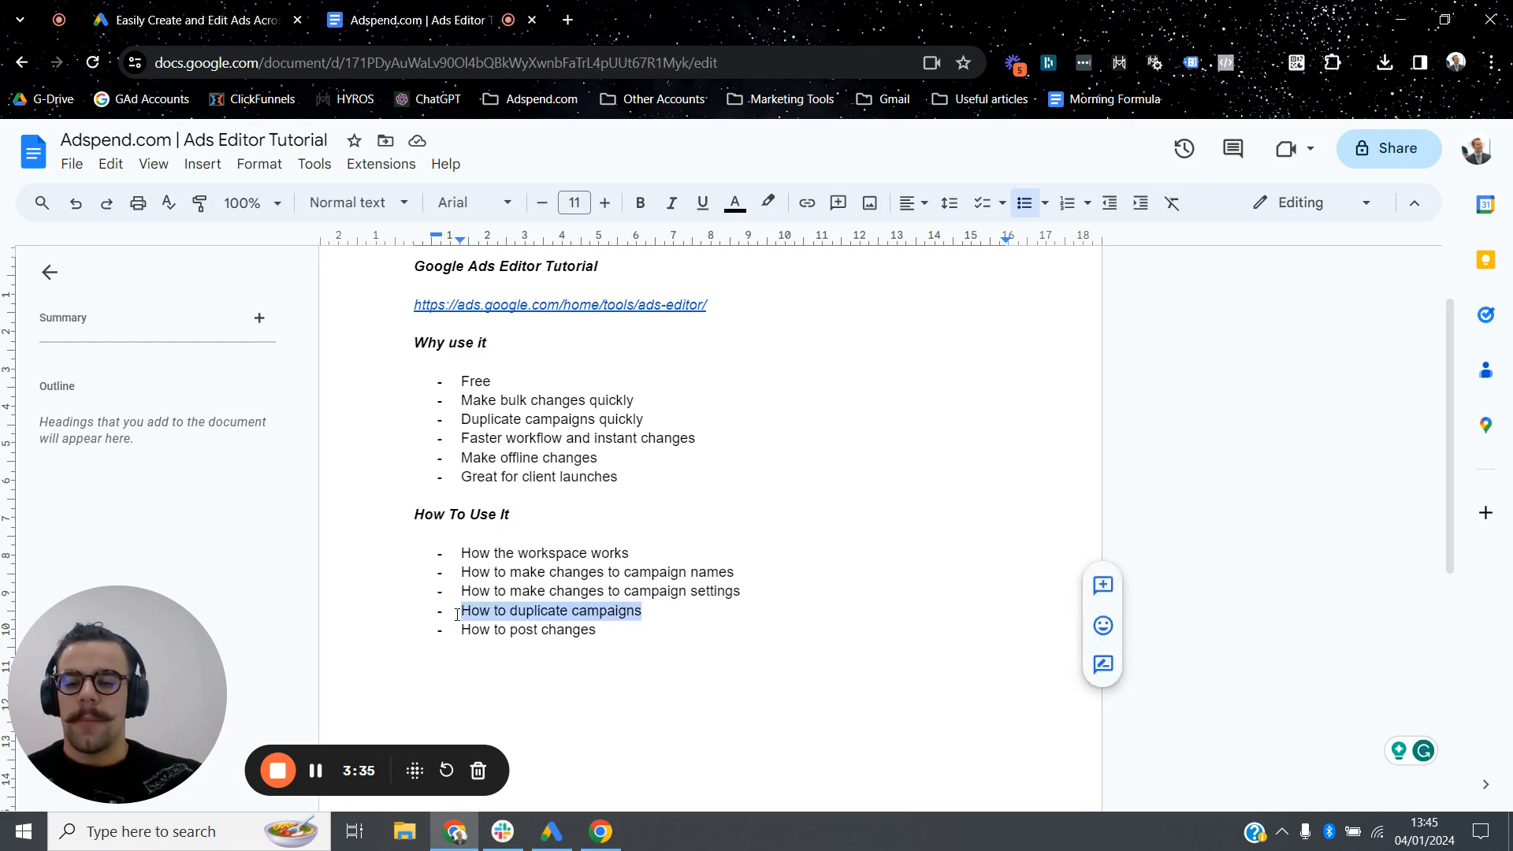
{"action": "left_click", "coordinate": [457, 613]}
{"action": "left_click_drag", "start_coordinate": [601, 631], "coordinate": [455, 628]}
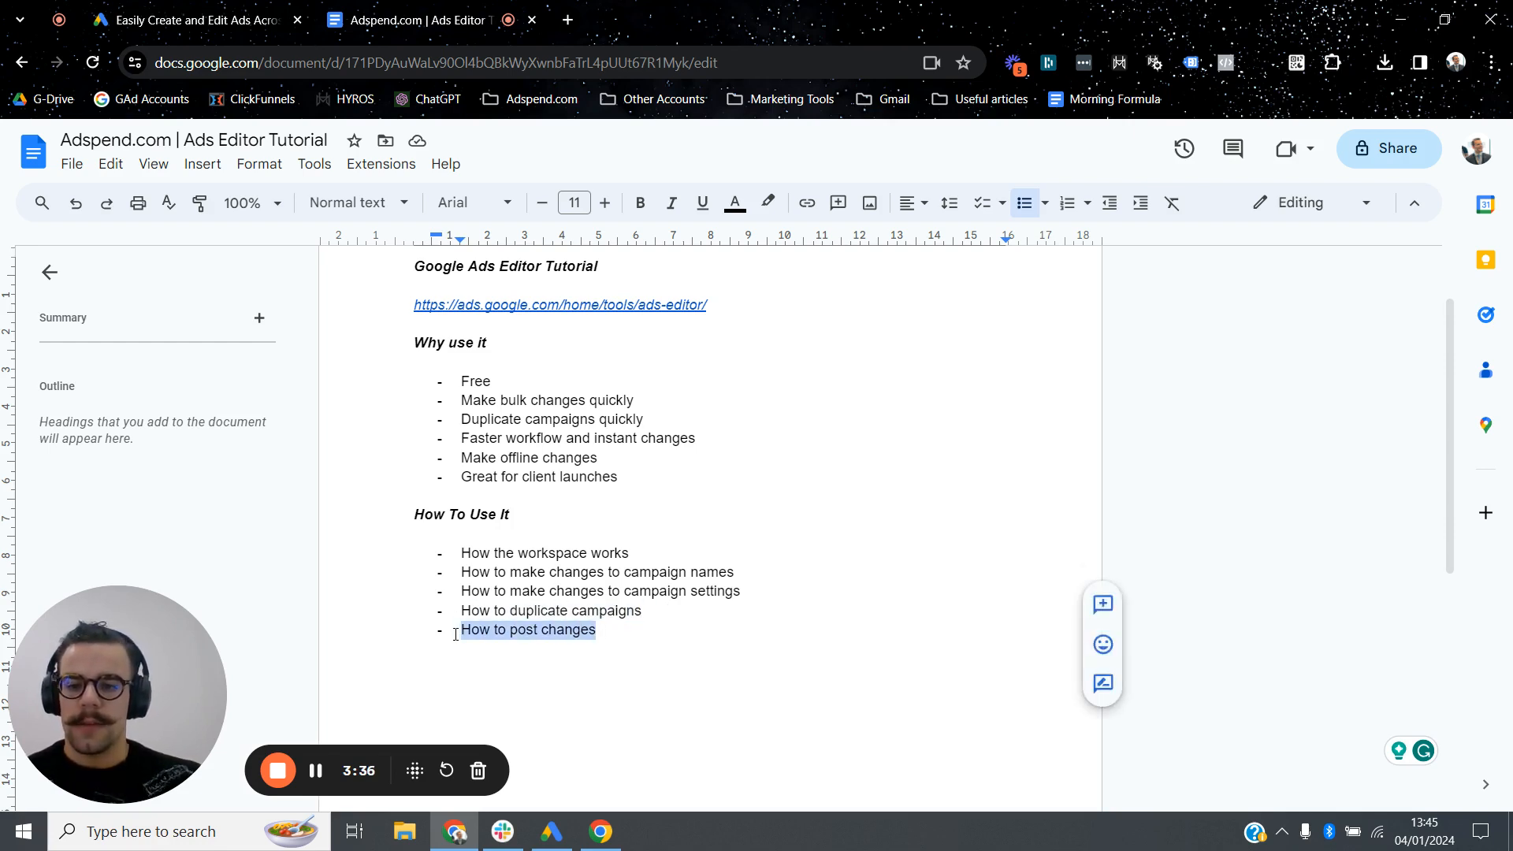
{"action": "left_click", "coordinate": [459, 629]}
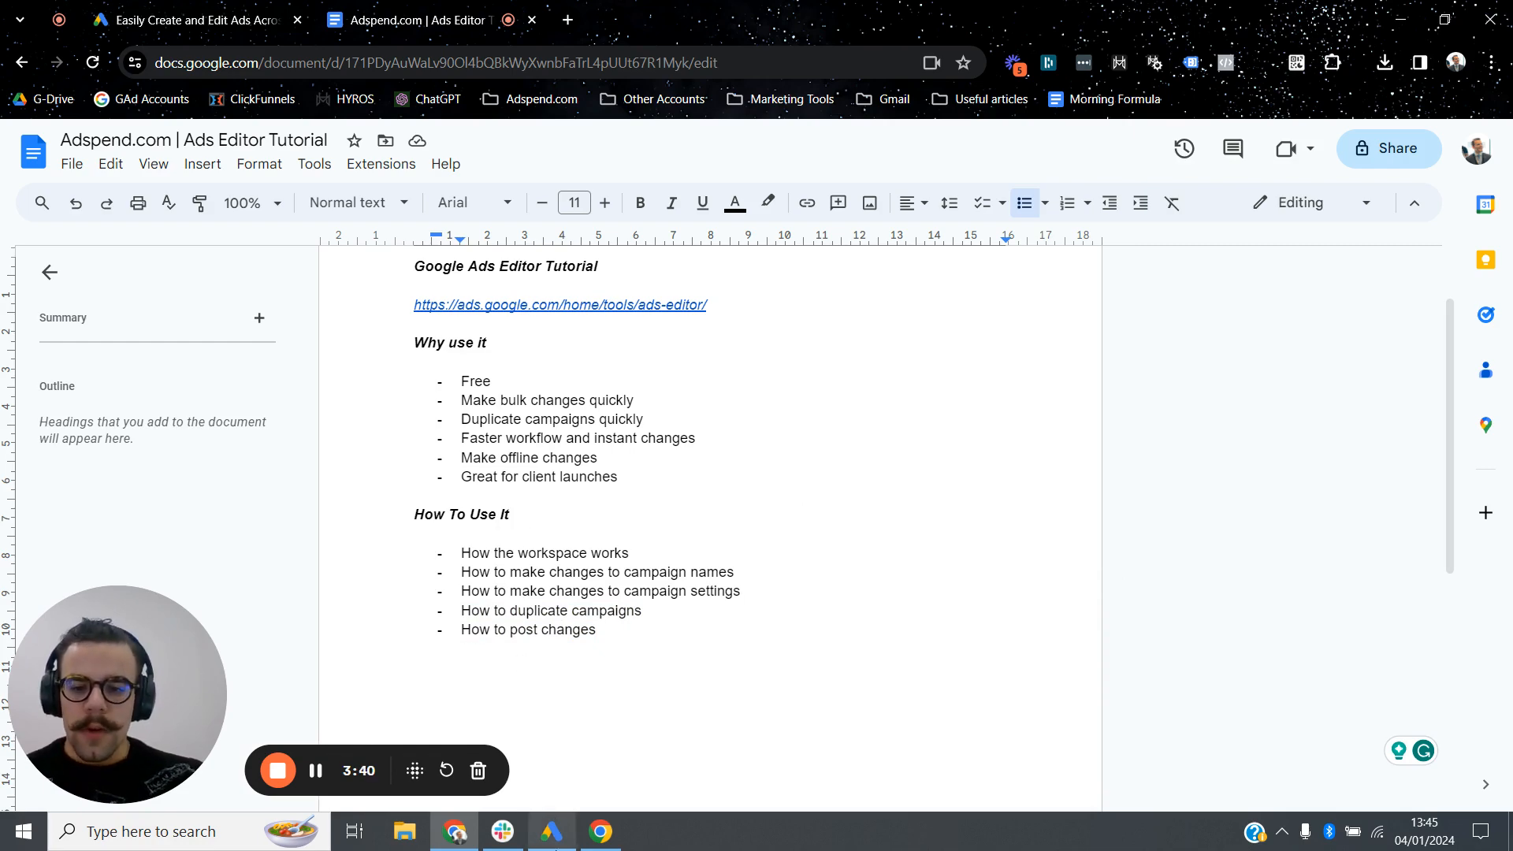
Switch to Google Ads Editor and list all campaigns of the Adspend.com account, sorted by status with enabled campaigns first
{"action": "left_click", "coordinate": [554, 843]}
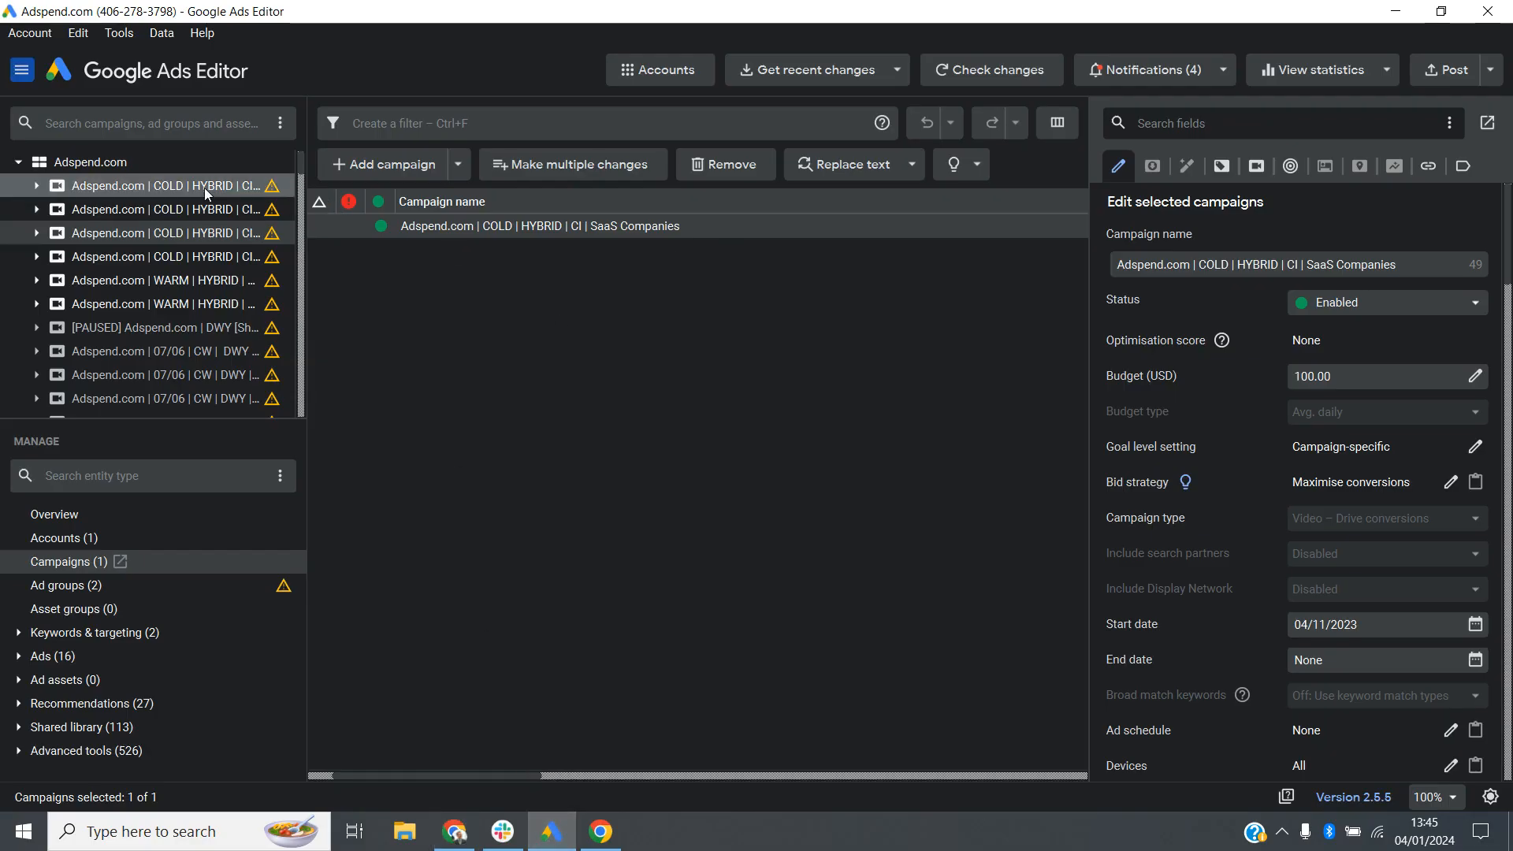
{"action": "left_click", "coordinate": [58, 163]}
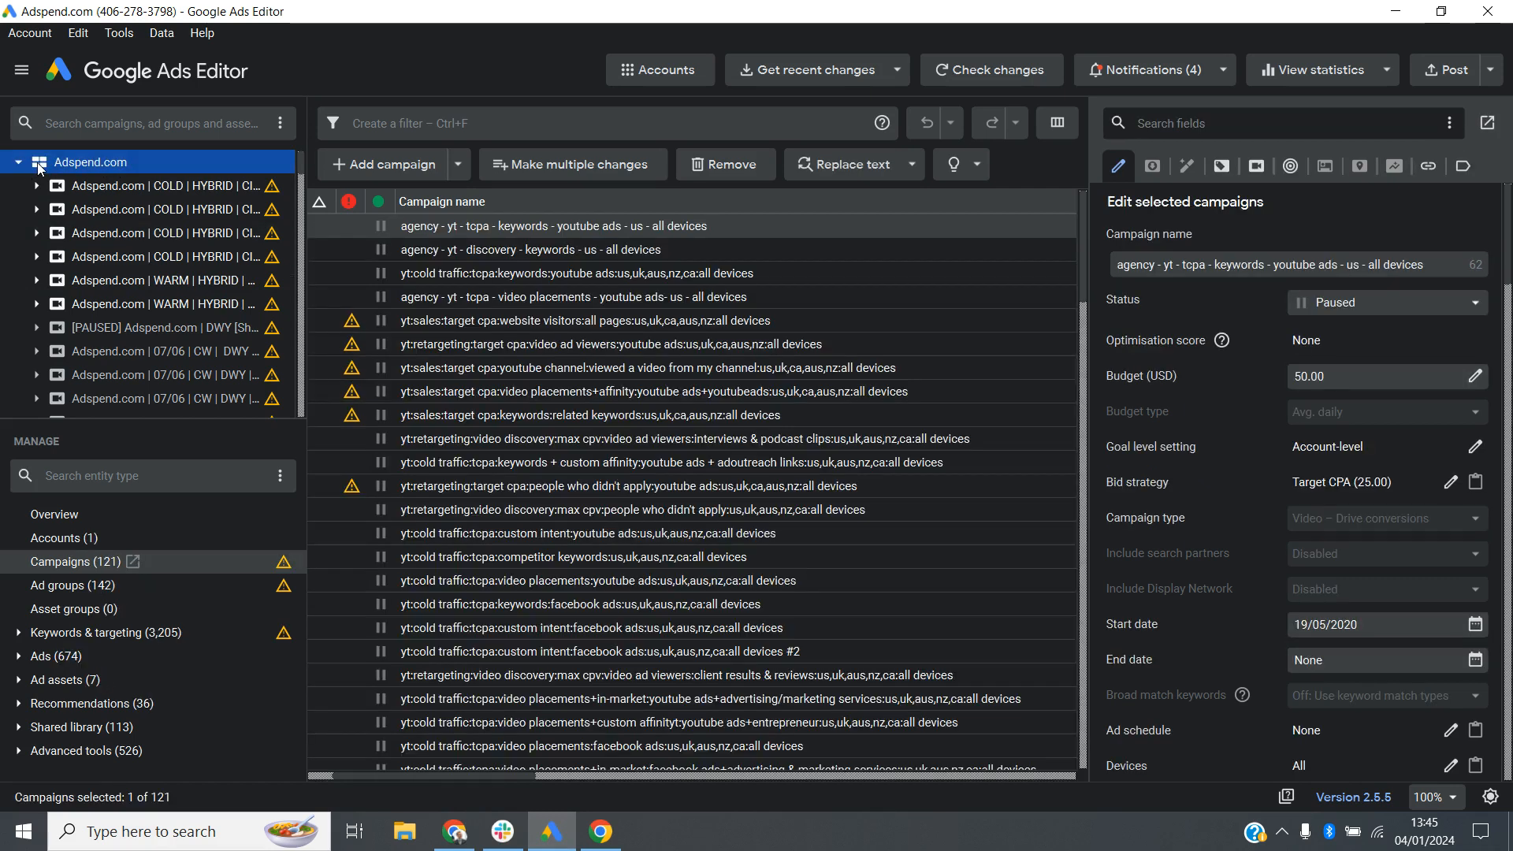
{"action": "scroll", "coordinate": [654, 526], "scroll_direction": "down", "scroll_amount": 1}
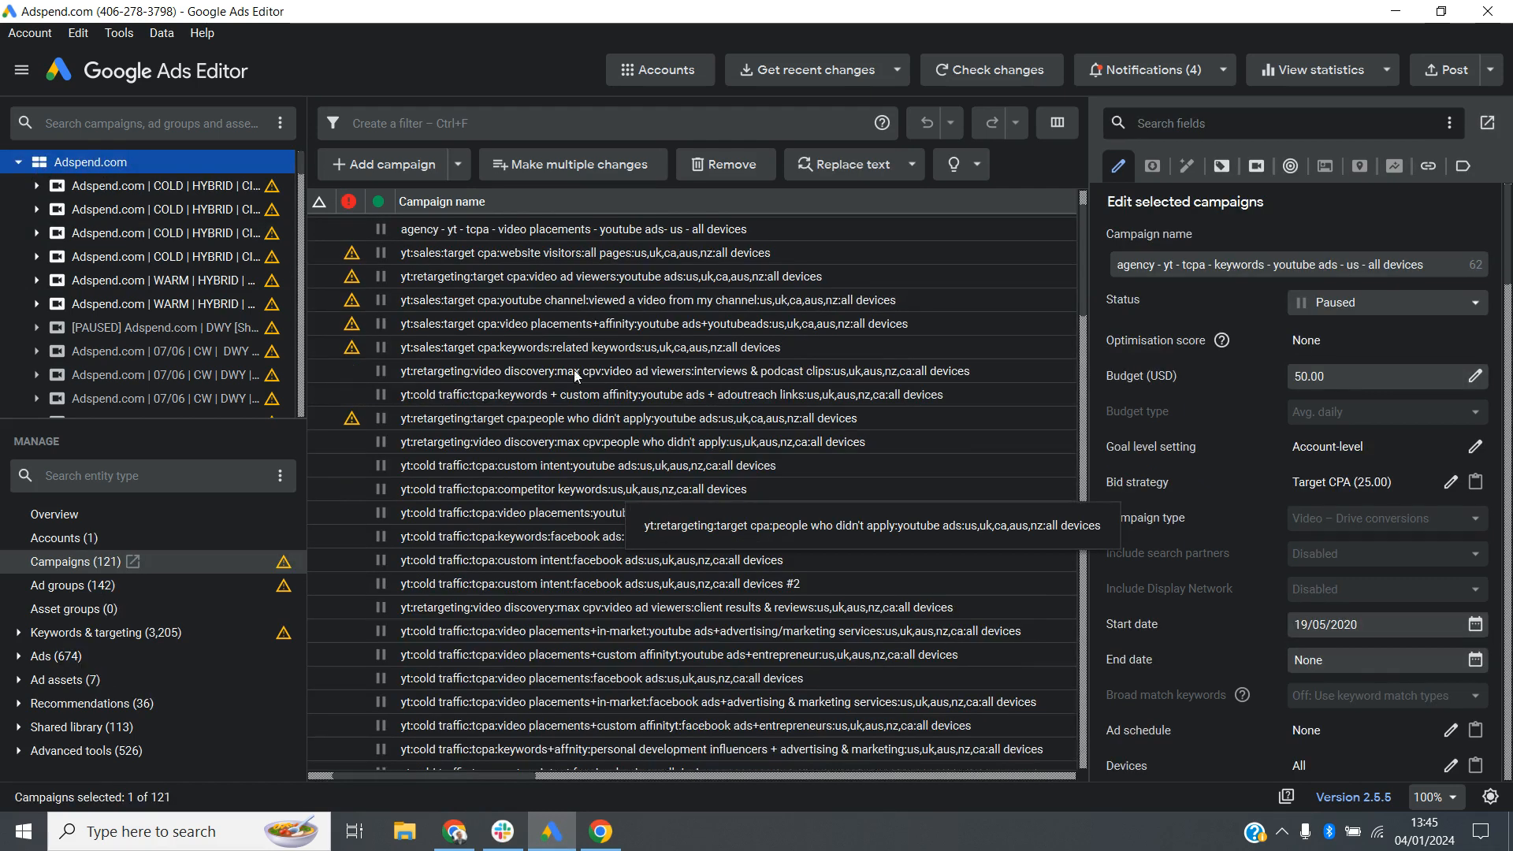
{"action": "left_click", "coordinate": [380, 203]}
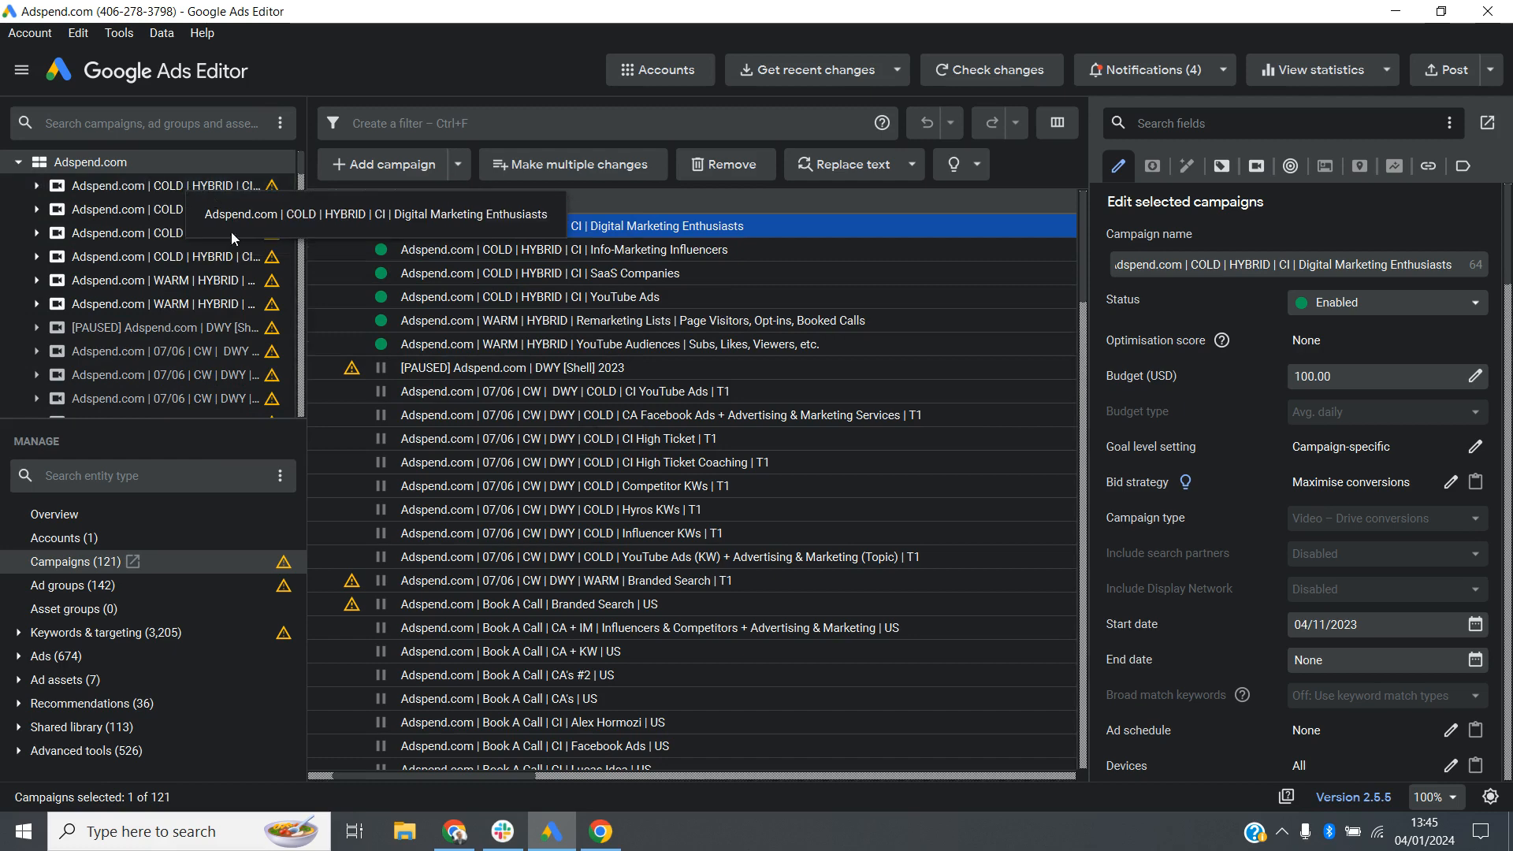
Show the six enabled COLD and WARM HYBRID campaigns together from the account tree, and narrow the selection to the Digital Marketing Enthusiasts campaign
{"action": "left_click", "coordinate": [153, 187]}
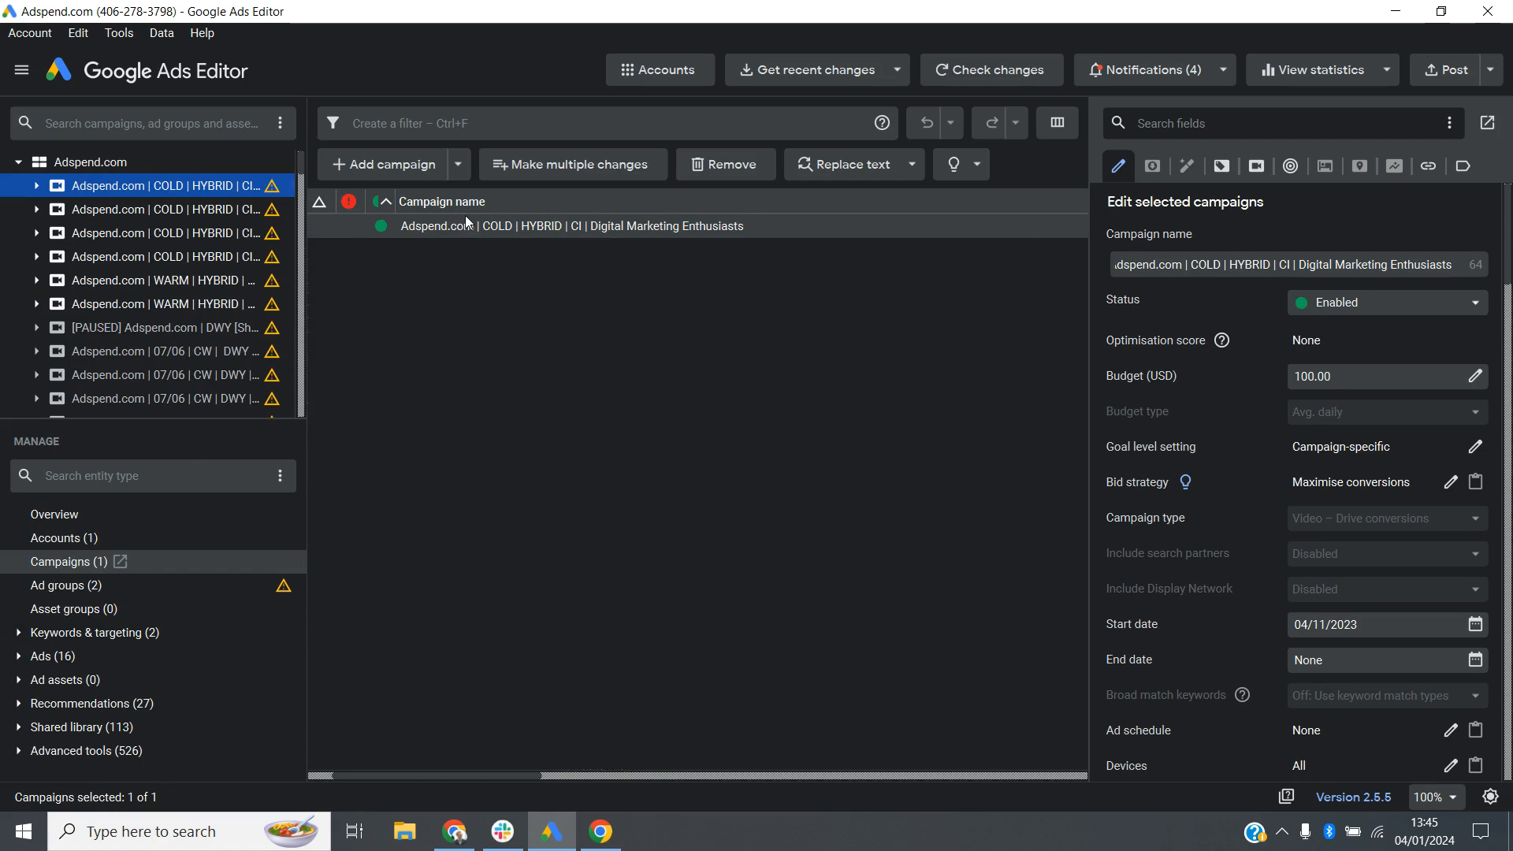
{"action": "left_click", "coordinate": [154, 304], "text": "shift"}
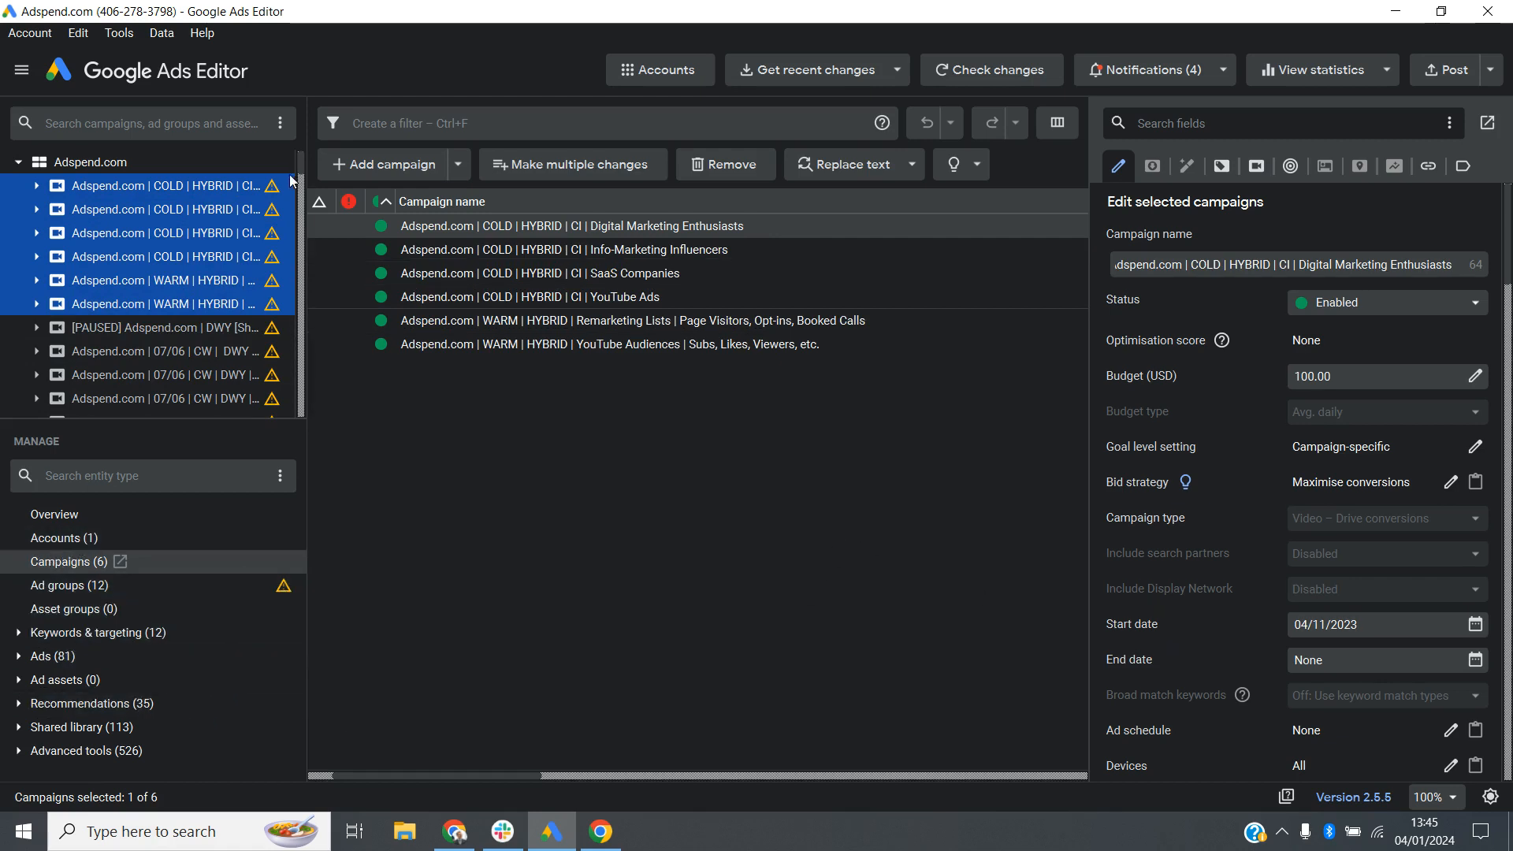
{"action": "scroll", "coordinate": [220, 315], "scroll_direction": "down", "scroll_amount": 3}
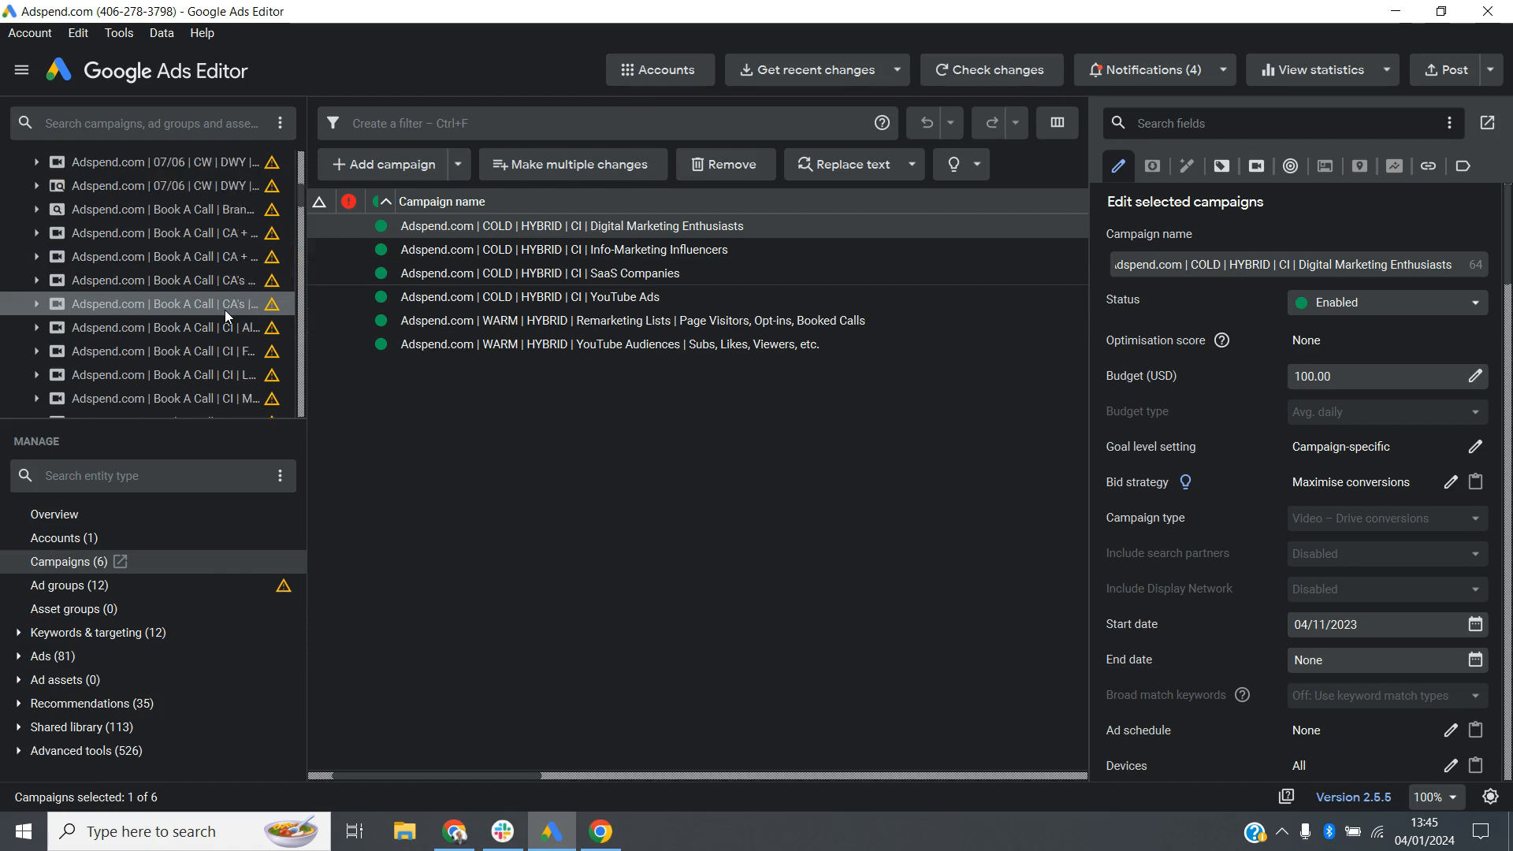
{"action": "scroll", "coordinate": [224, 310], "scroll_direction": "down", "scroll_amount": 5}
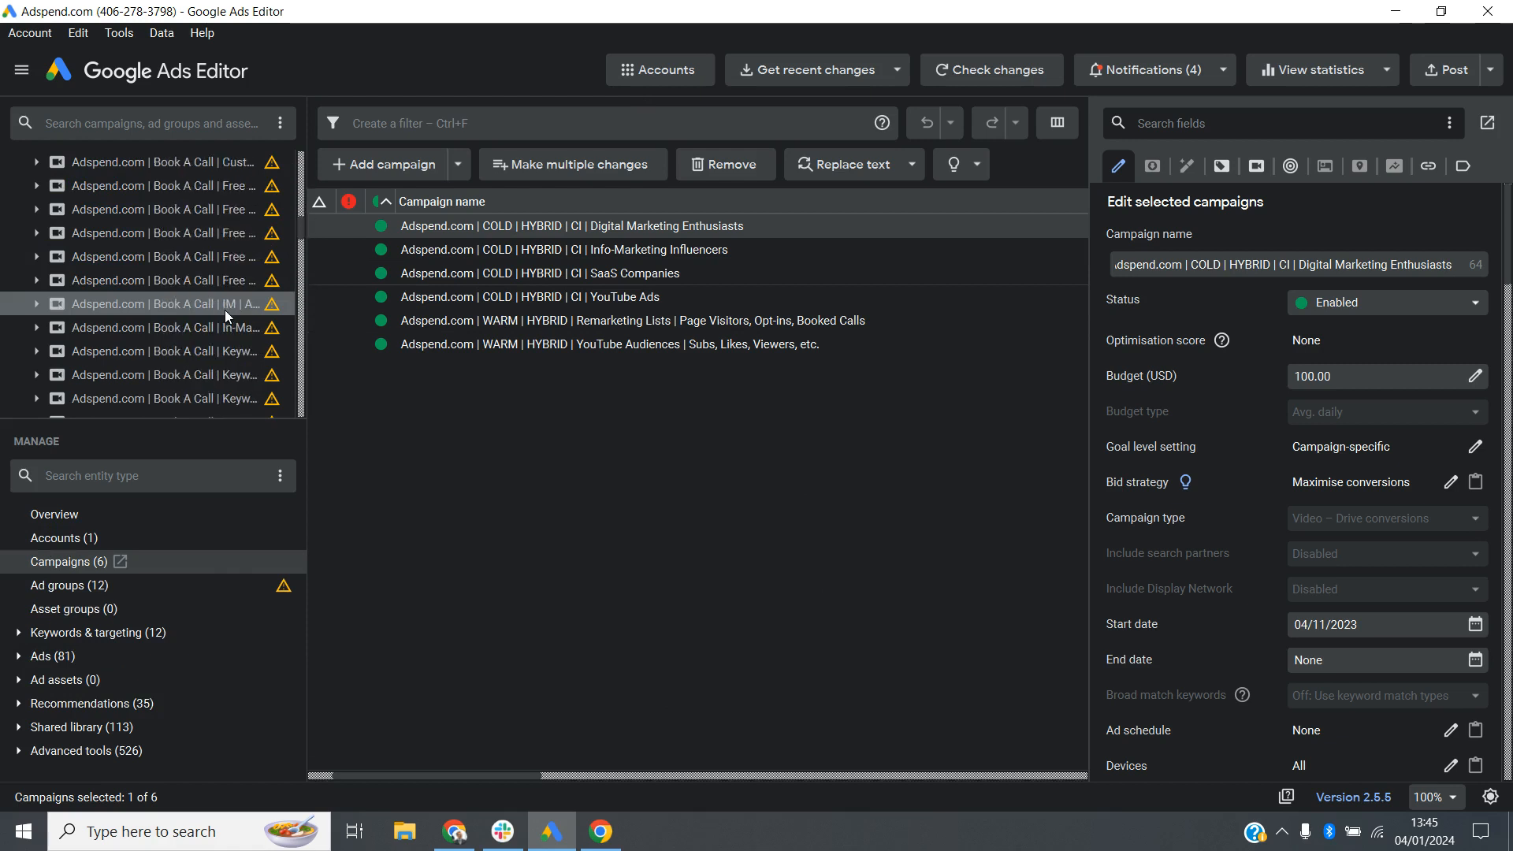
{"action": "scroll", "coordinate": [225, 310], "scroll_direction": "up", "scroll_amount": 8}
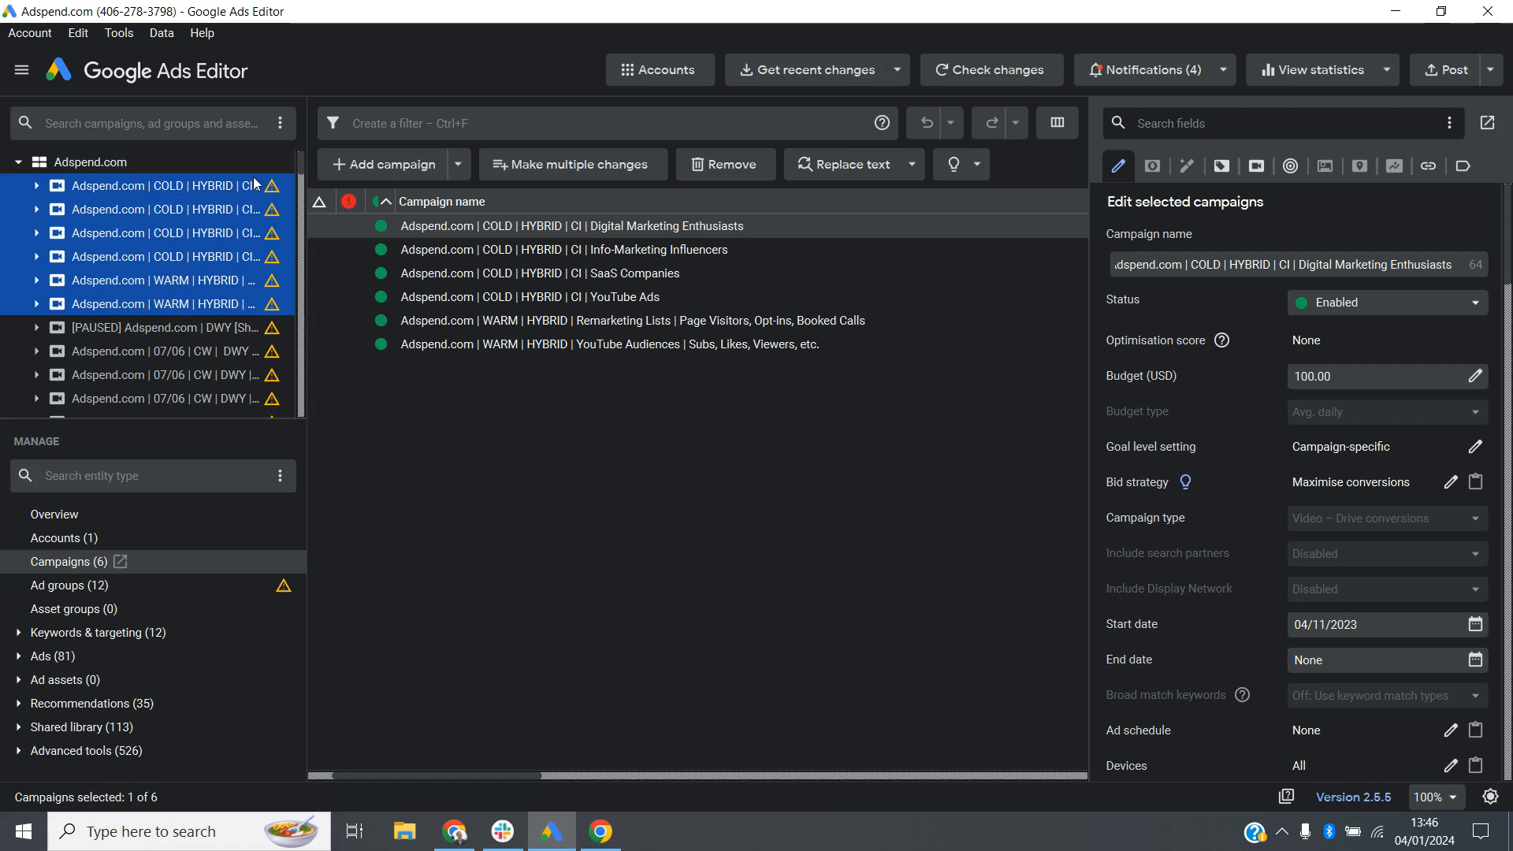
{"action": "left_click", "coordinate": [202, 191]}
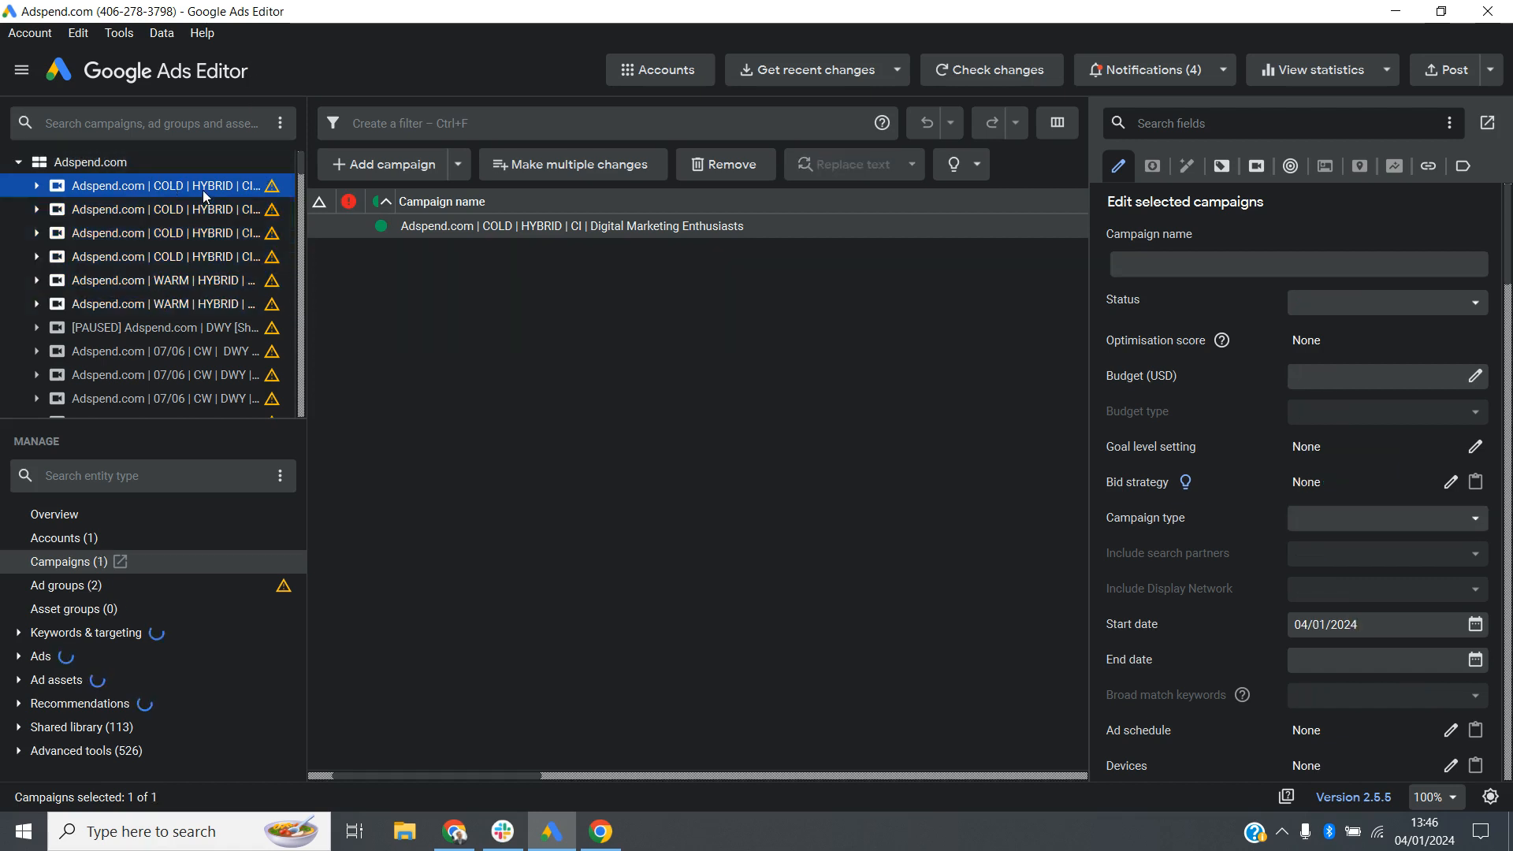
Add the other COLD campaigns to the account tree selection one by one, and select the whole range of six enabled COLD and WARM HYBRID campaigns
{"action": "left_click", "coordinate": [201, 208], "text": "ctrl"}
{"action": "left_click", "coordinate": [202, 233], "text": "ctrl"}
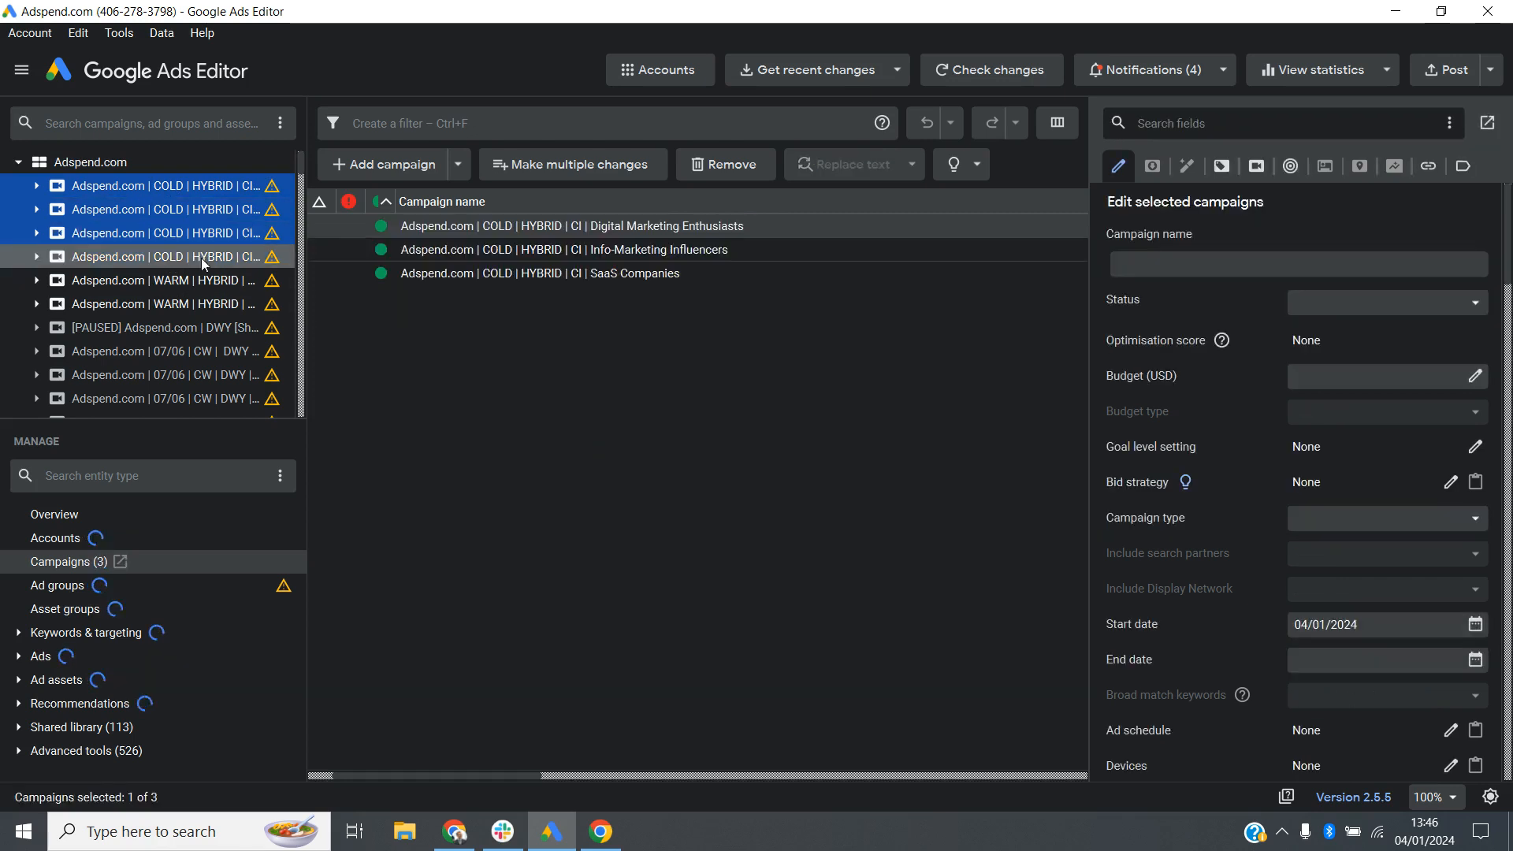
{"action": "left_click", "coordinate": [201, 258], "text": "ctrl"}
{"action": "left_click", "coordinate": [186, 190]}
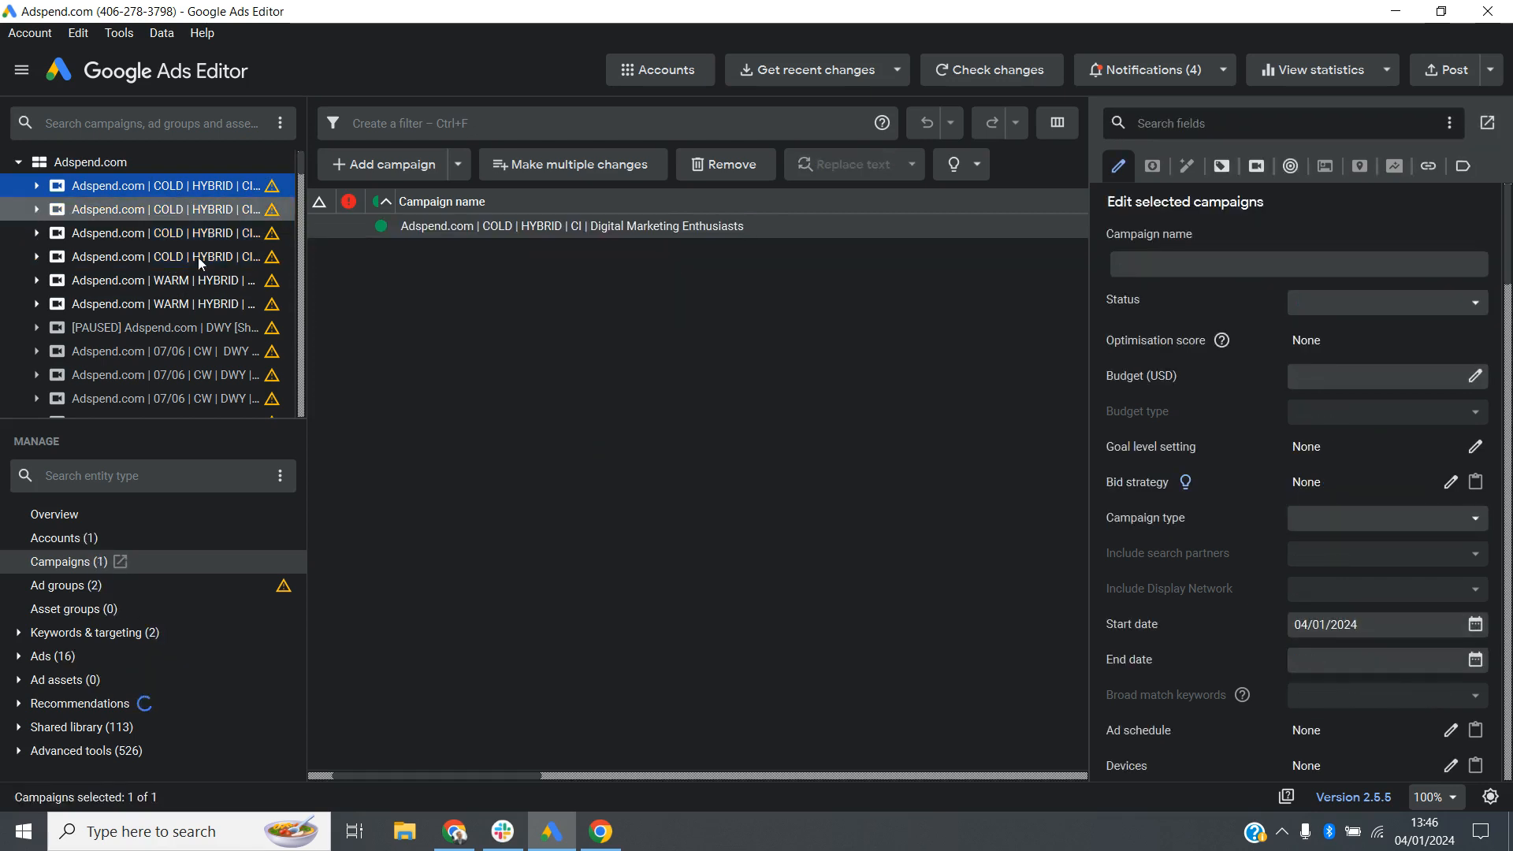
{"action": "left_click", "coordinate": [182, 301], "text": "shift"}
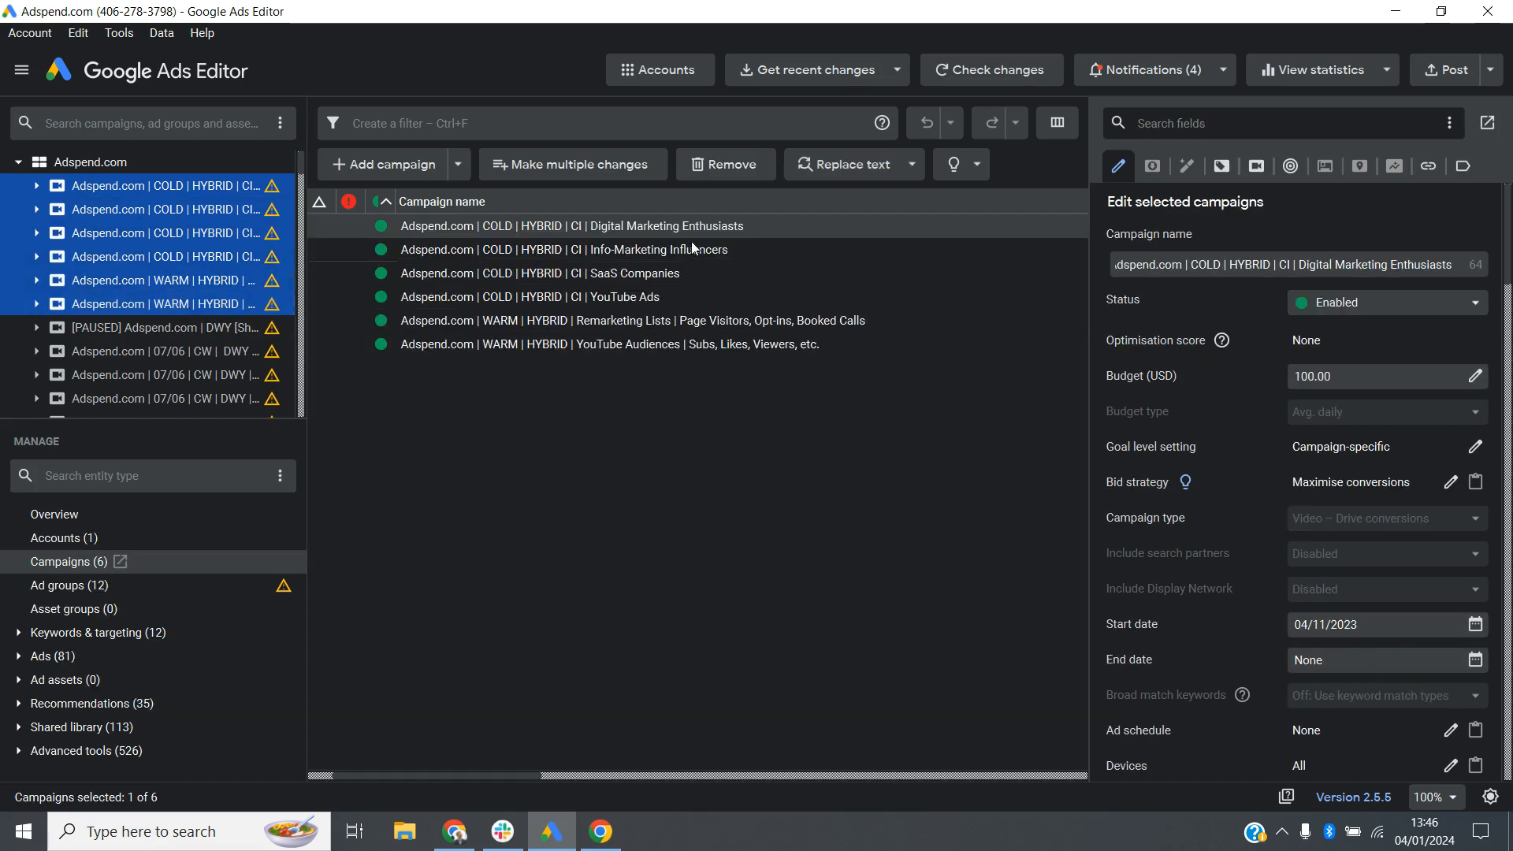
Review the settings of each of the six listed campaigns in turn, from Digital Marketing Enthusiasts to YouTube Audiences
{"action": "left_click", "coordinate": [749, 229]}
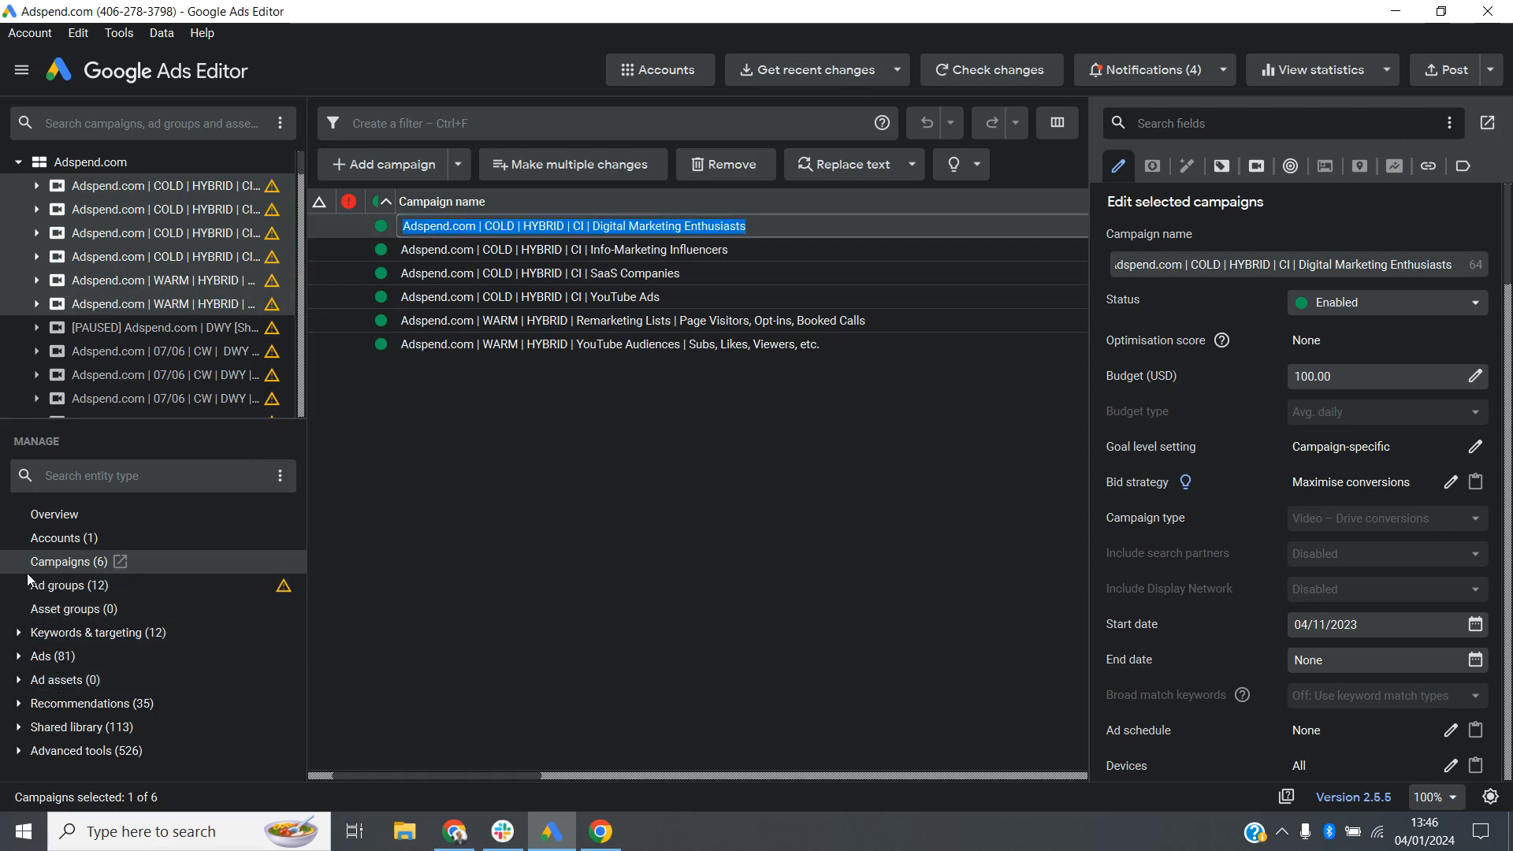
{"action": "left_click", "coordinate": [738, 362]}
{"action": "left_click", "coordinate": [763, 228]}
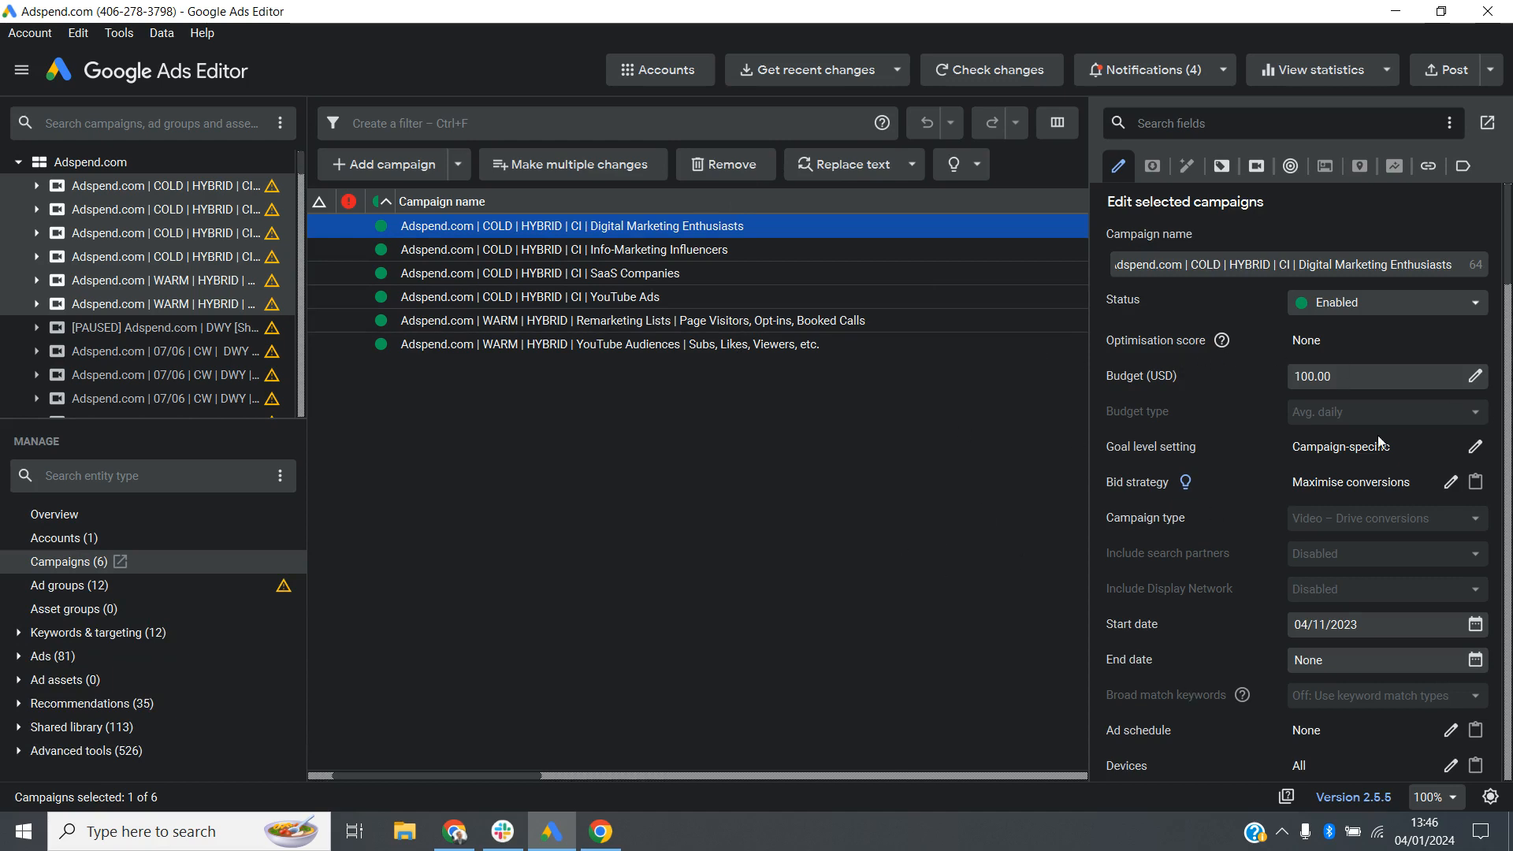
{"action": "scroll", "coordinate": [1402, 429], "scroll_direction": "down", "scroll_amount": 5}
{"action": "scroll", "coordinate": [1402, 430], "scroll_direction": "up", "scroll_amount": 5}
{"action": "left_click", "coordinate": [802, 257]}
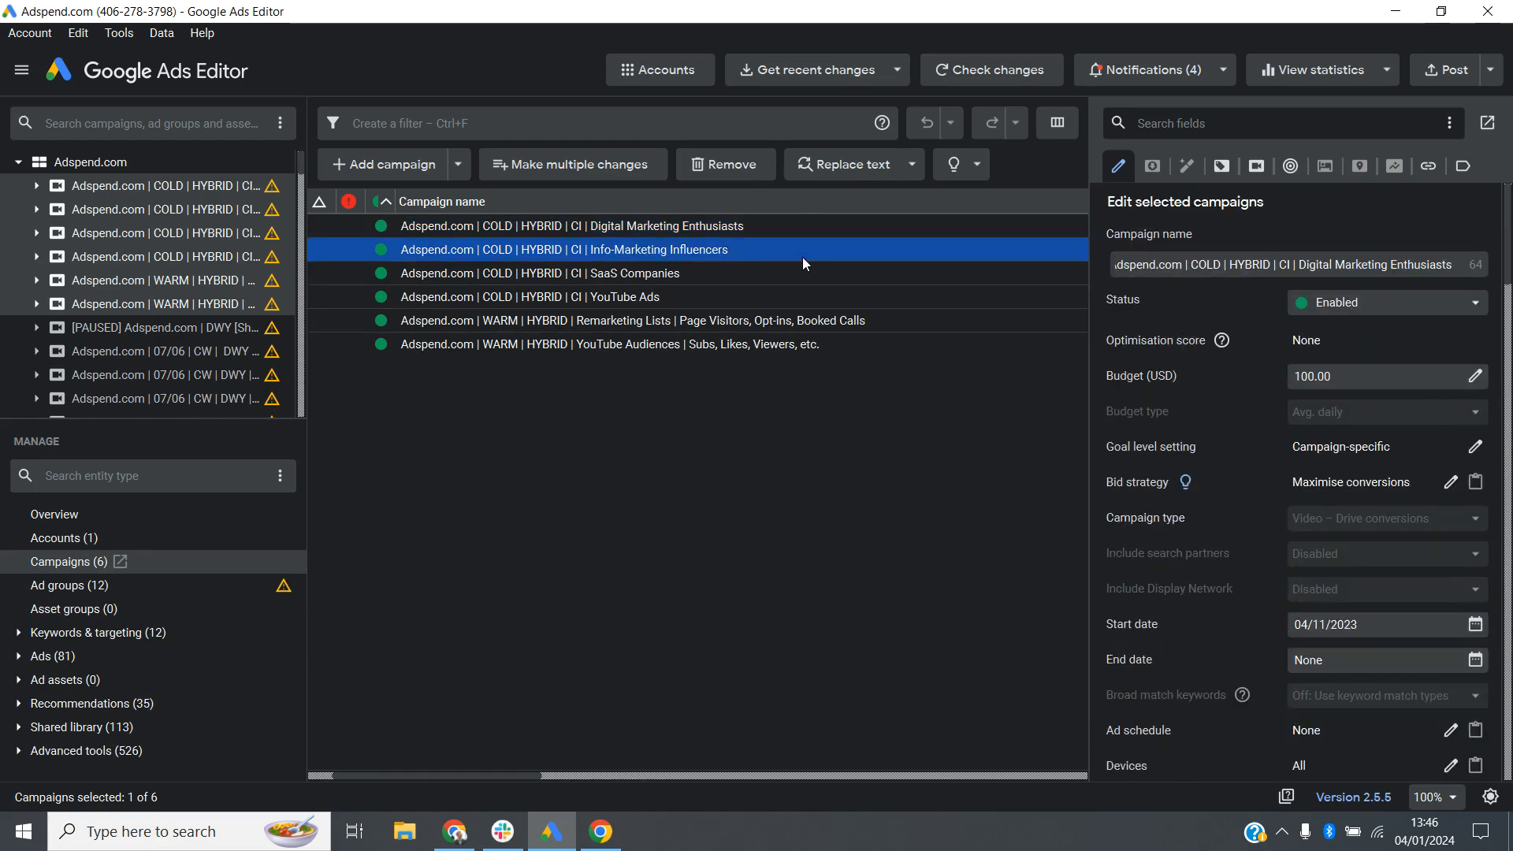
{"action": "left_click", "coordinate": [810, 282]}
{"action": "left_click", "coordinate": [816, 298]}
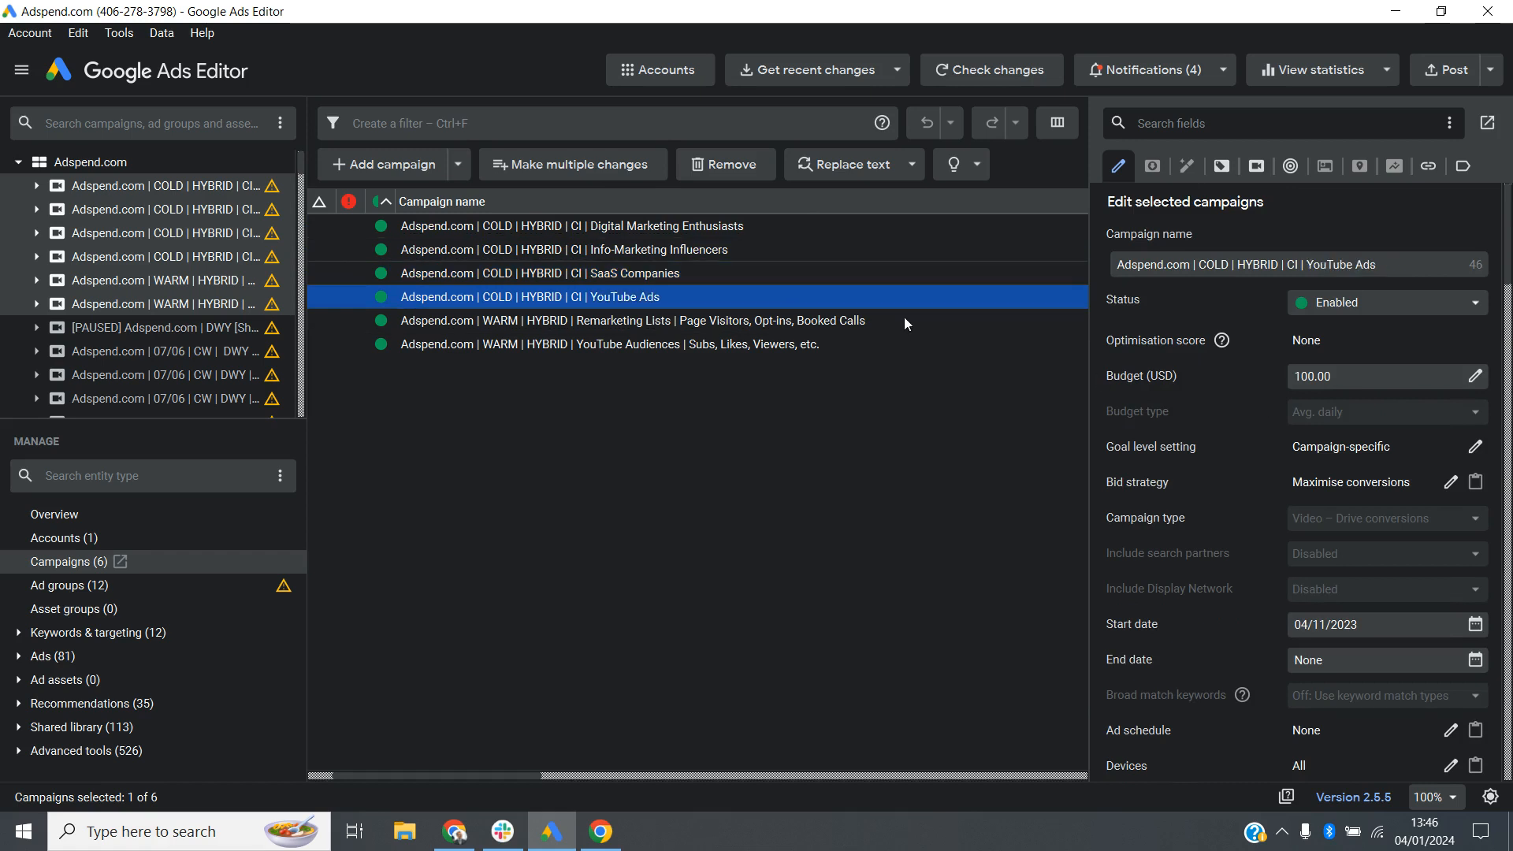
{"action": "left_click", "coordinate": [905, 318]}
{"action": "left_click", "coordinate": [910, 346]}
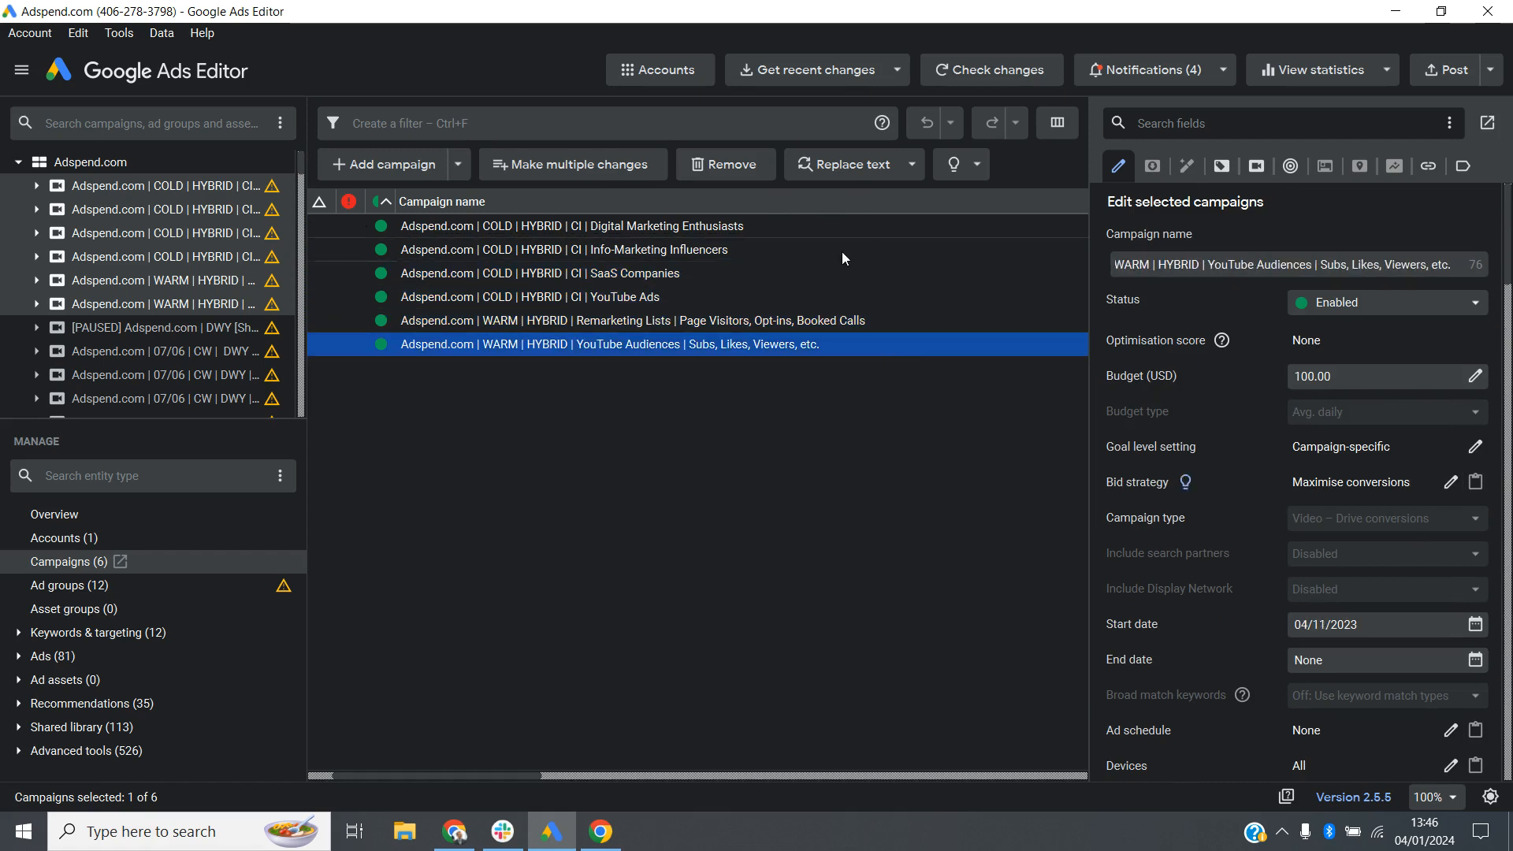
Select all six campaigns together, review their shared editable settings from campaign name to exclusion method, and clear the selection
{"action": "left_click", "coordinate": [857, 229], "text": "shift"}
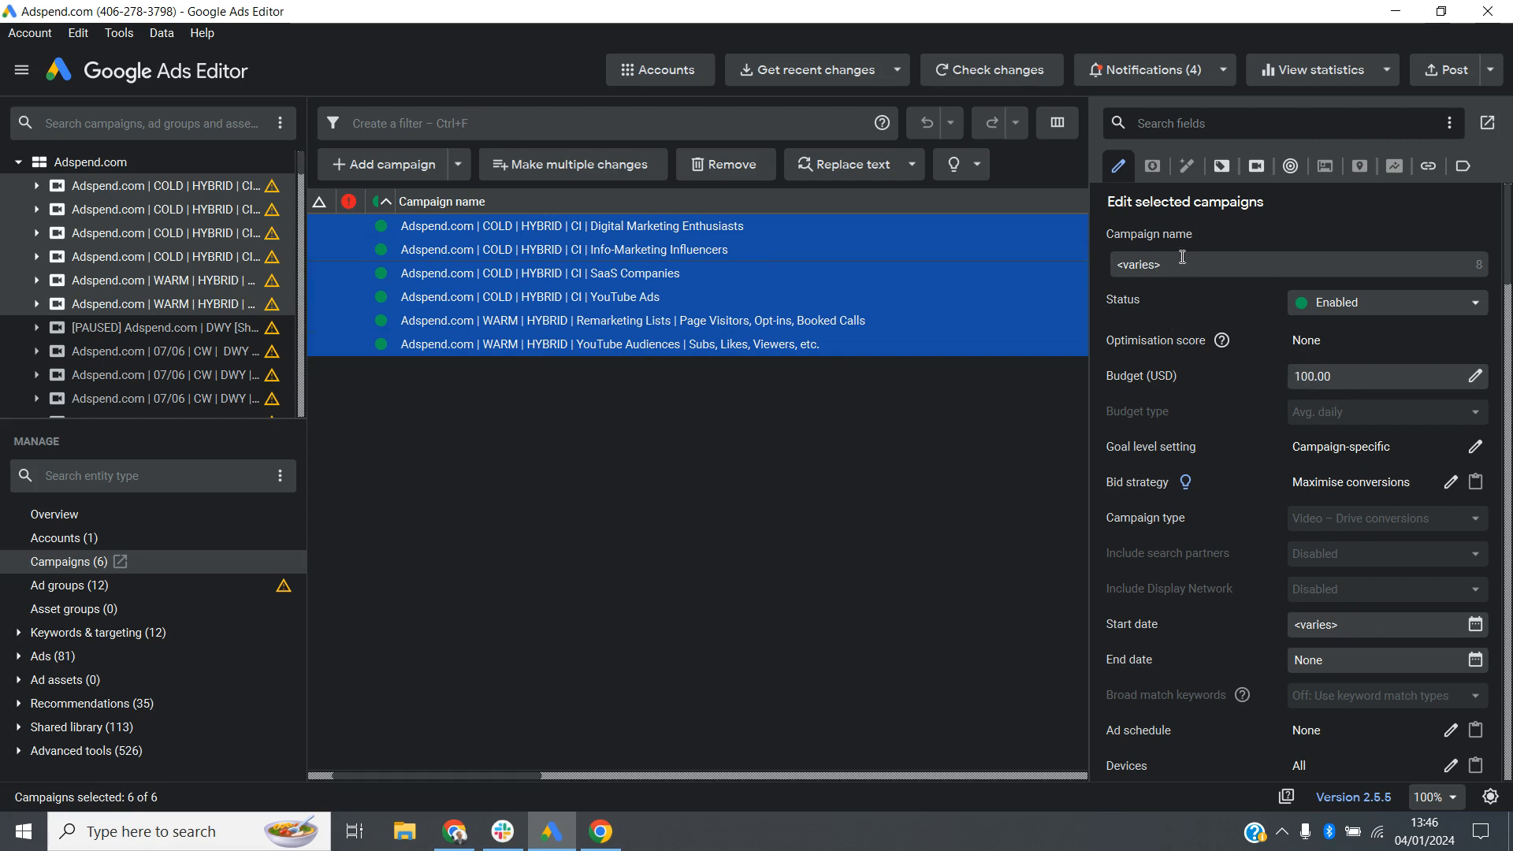
{"action": "scroll", "coordinate": [1371, 502], "scroll_direction": "down", "scroll_amount": 6}
{"action": "scroll", "coordinate": [1260, 473], "scroll_direction": "up", "scroll_amount": 3}
{"action": "scroll", "coordinate": [1331, 445], "scroll_direction": "down", "scroll_amount": 2}
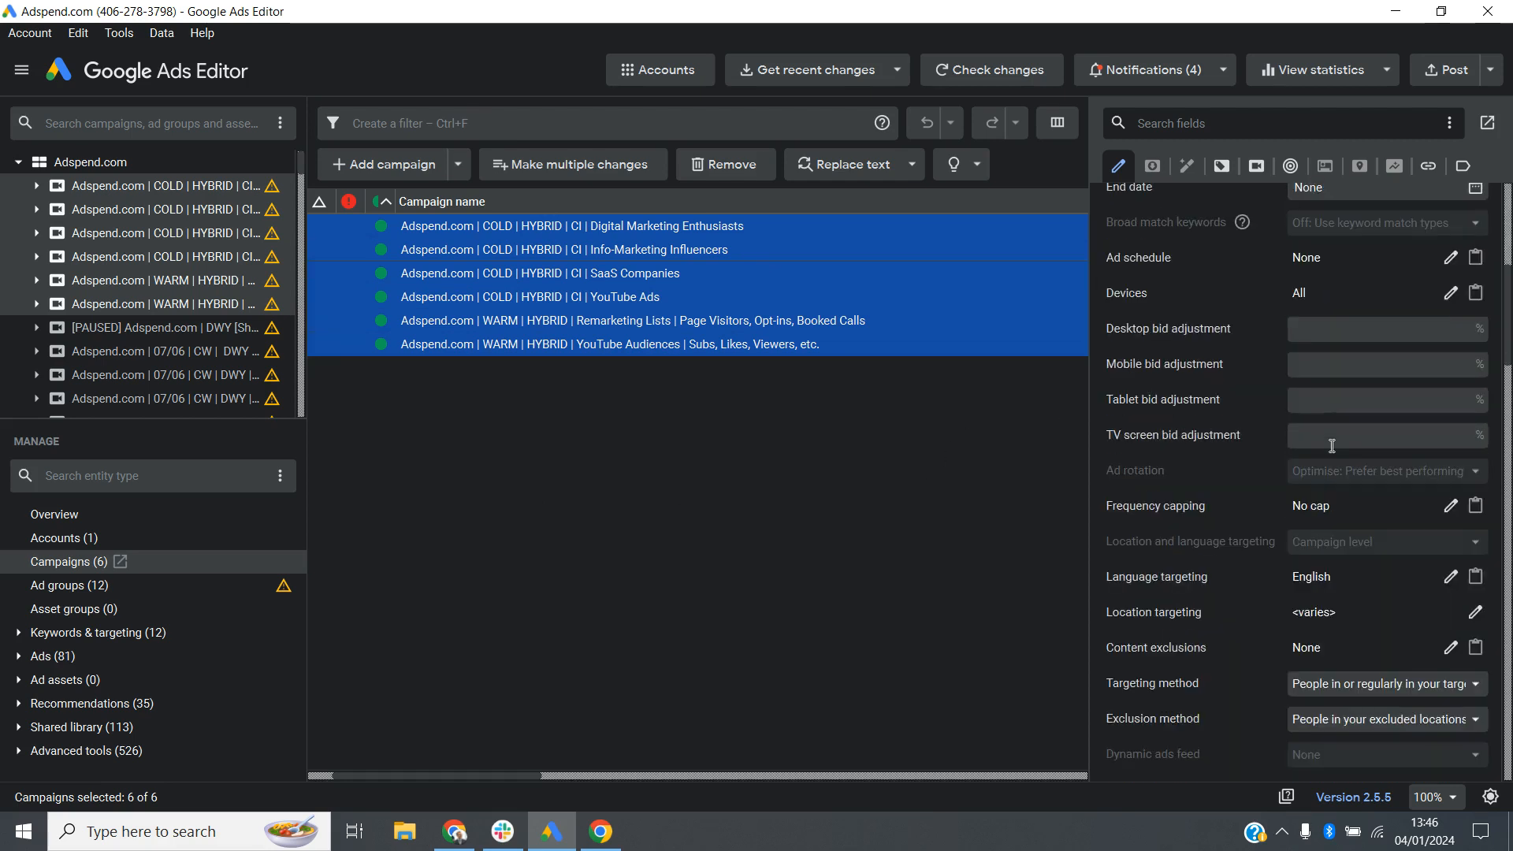
{"action": "scroll", "coordinate": [1329, 441], "scroll_direction": "up", "scroll_amount": 6}
{"action": "left_click", "coordinate": [696, 469]}
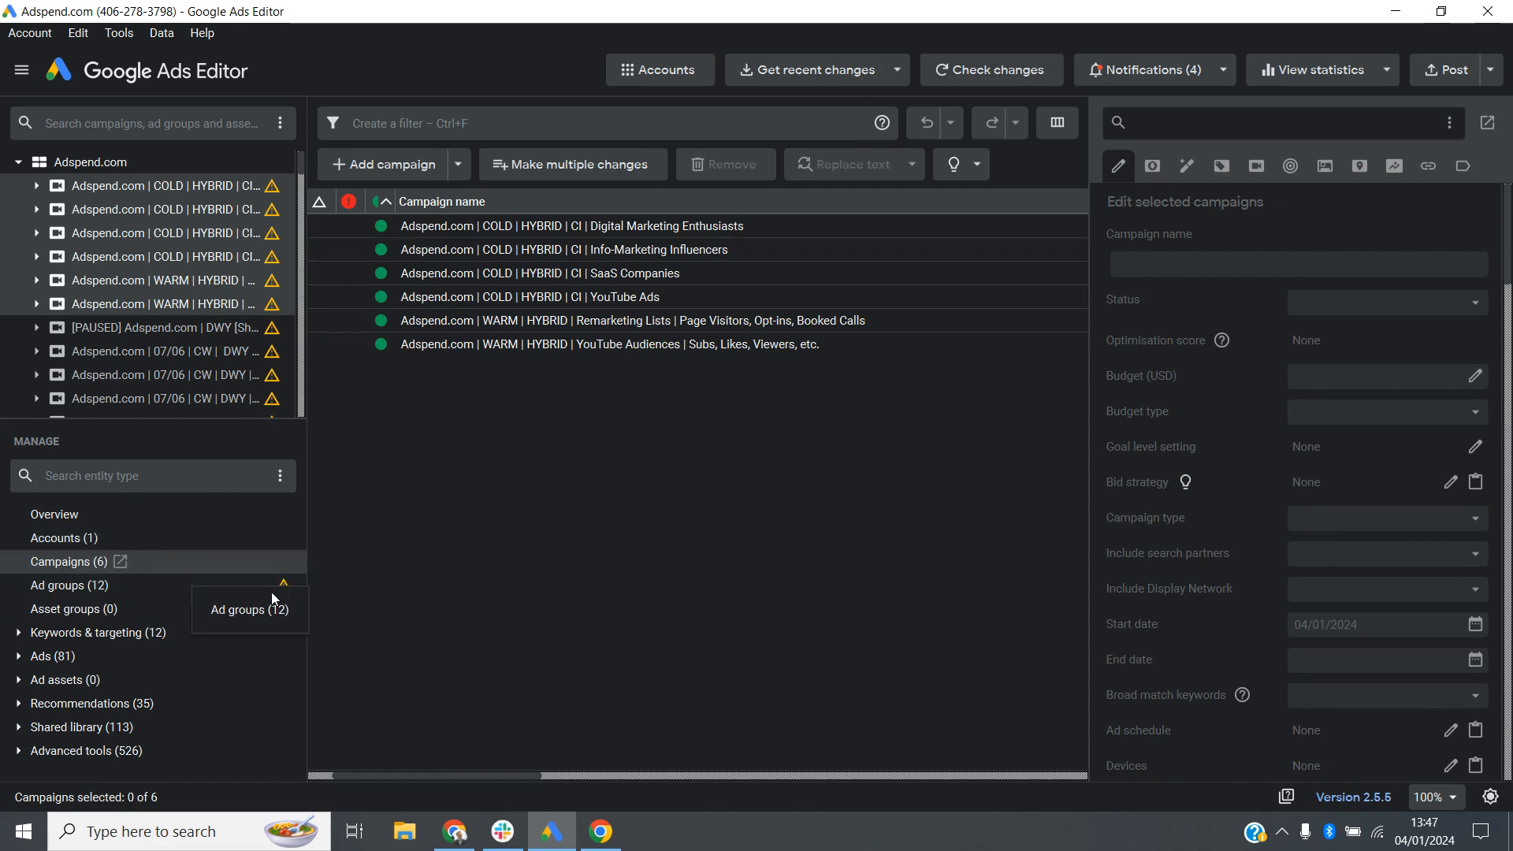
List the campaigns' ad groups sorted by status with enabled ones first, and review the Digital Marketing Enthusiasts ad group's bid, targeting and URL settings
{"action": "left_click", "coordinate": [163, 586]}
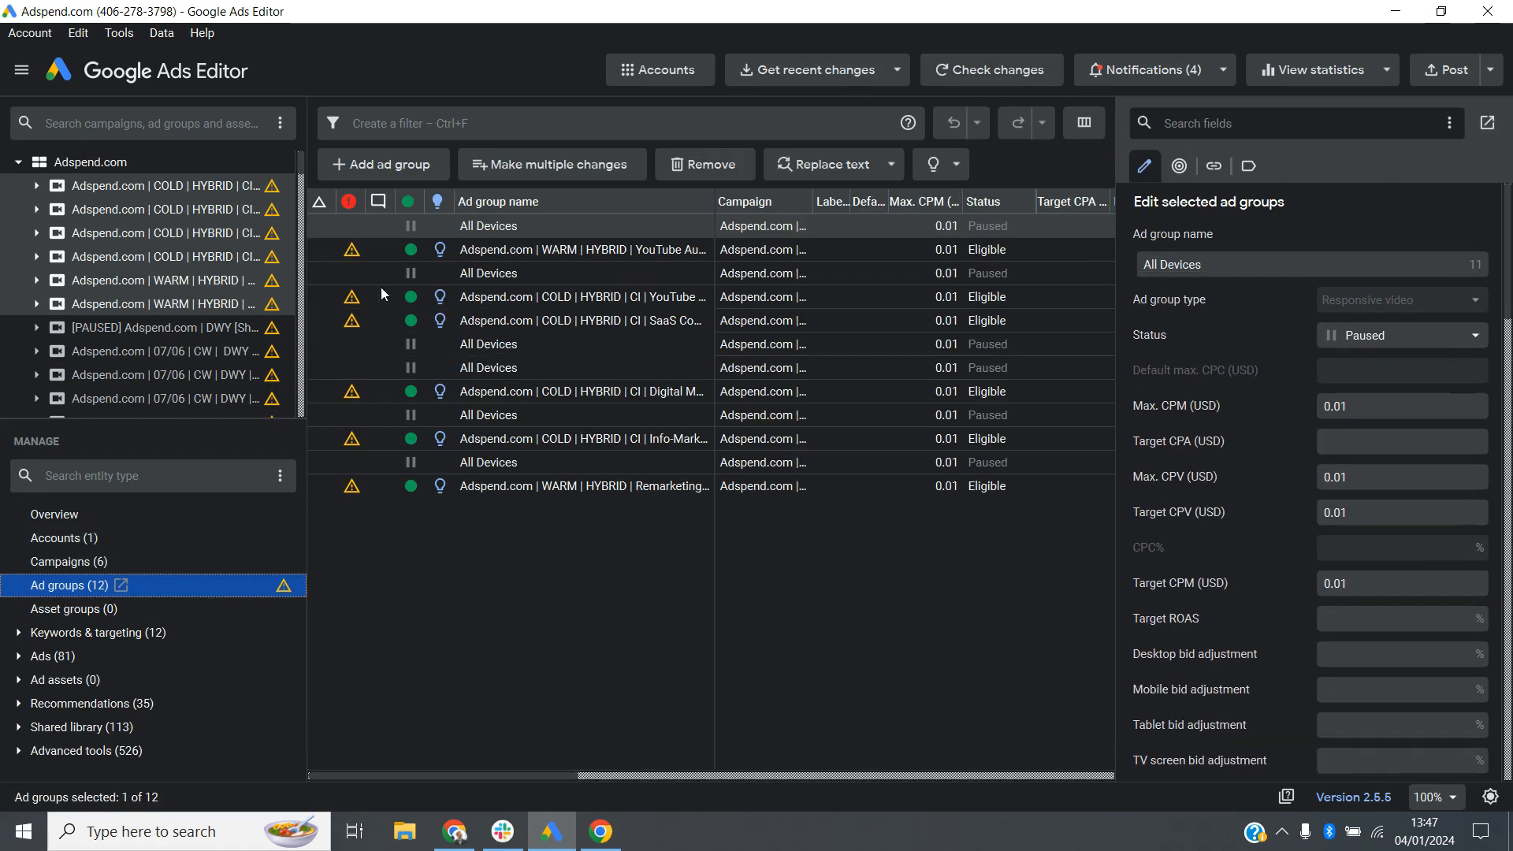
{"action": "left_click", "coordinate": [409, 201]}
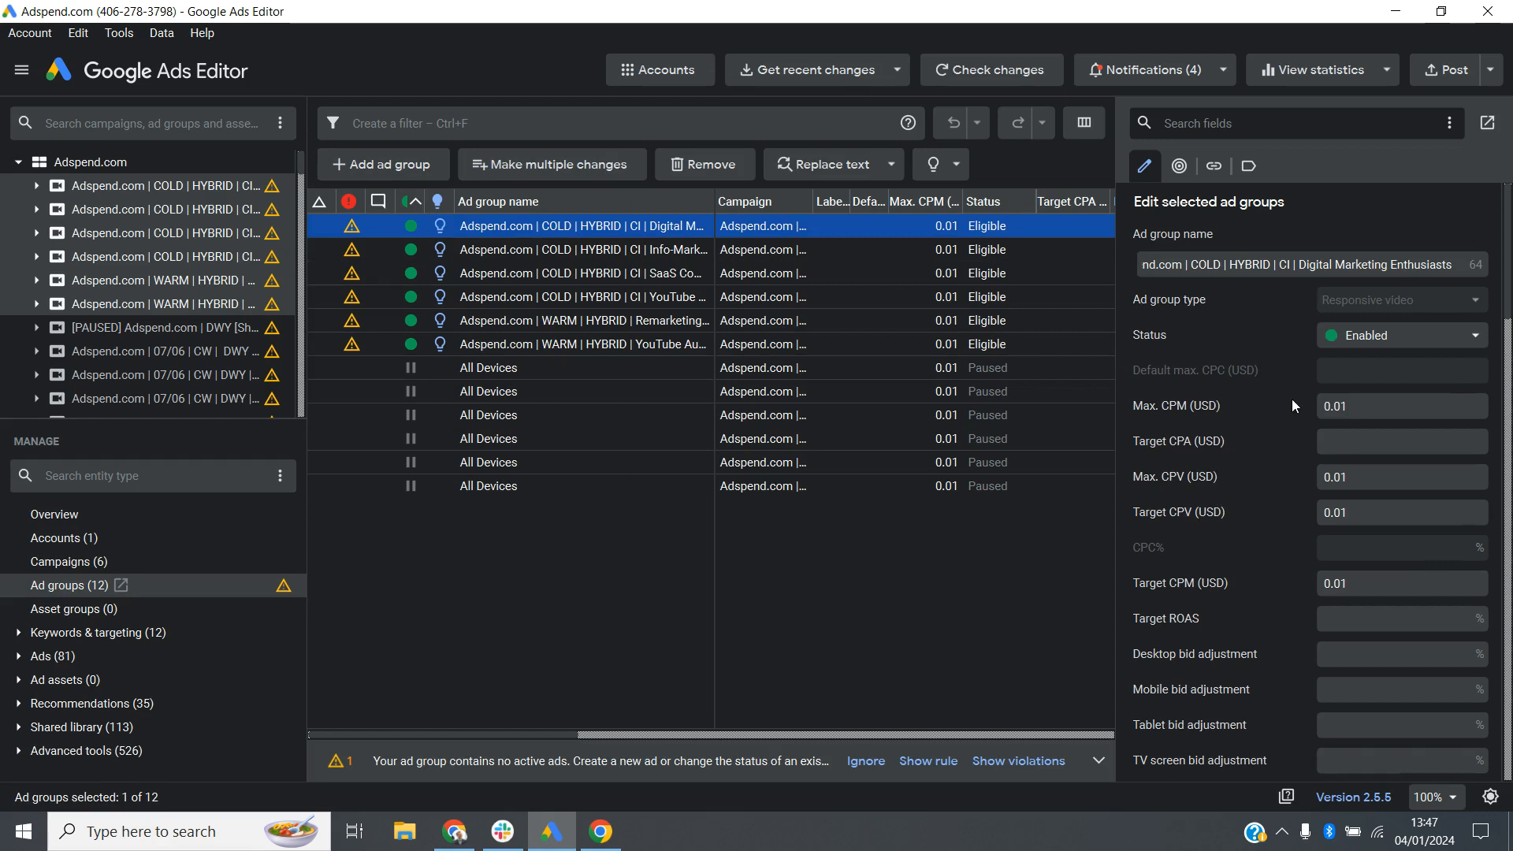
{"action": "left_click", "coordinate": [1344, 444]}
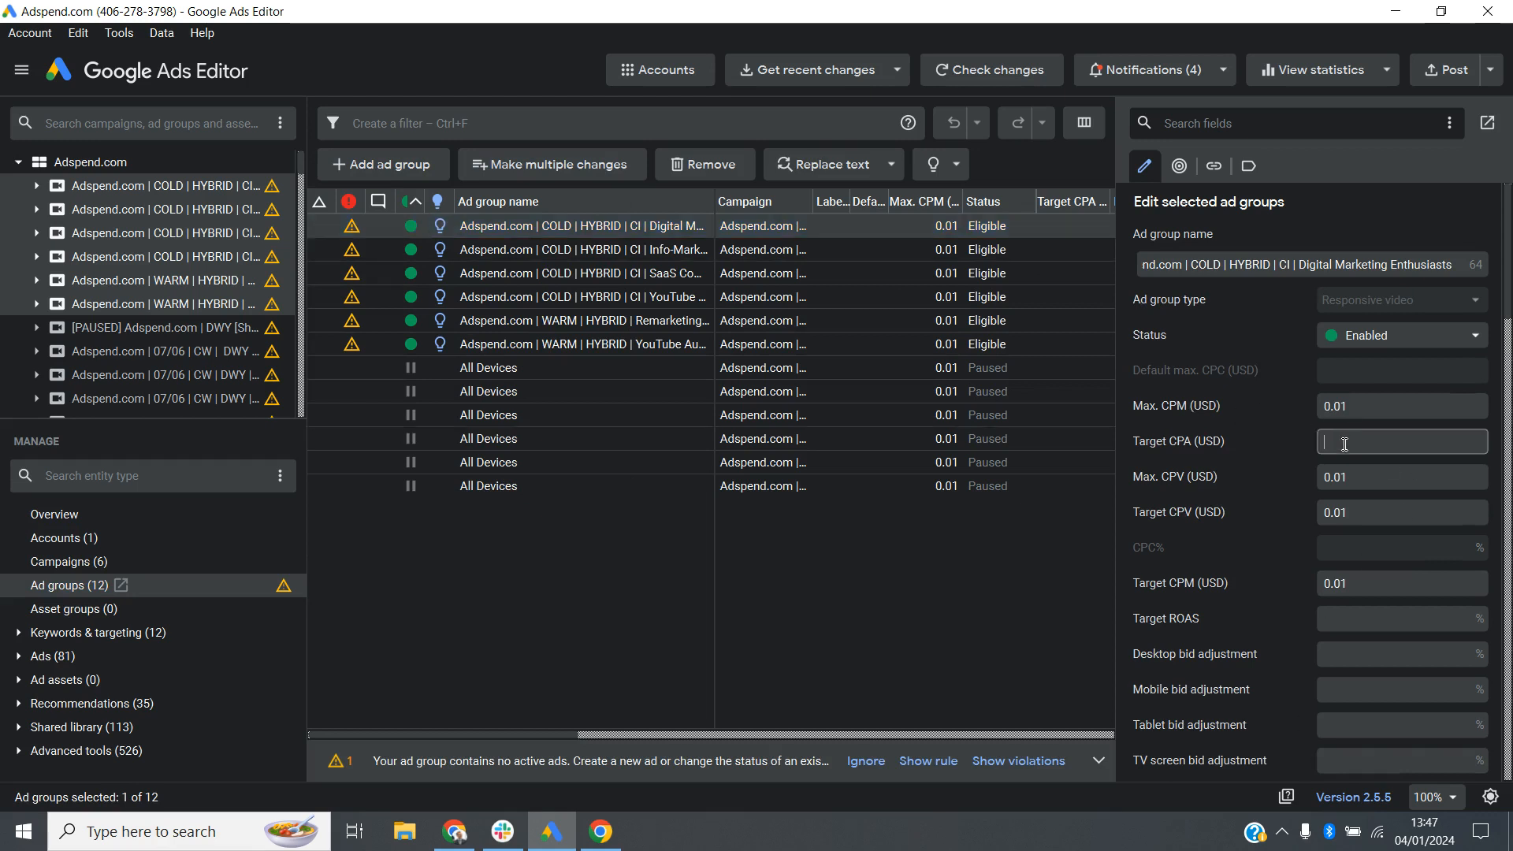
{"action": "scroll", "coordinate": [1344, 444], "scroll_direction": "down", "scroll_amount": 4}
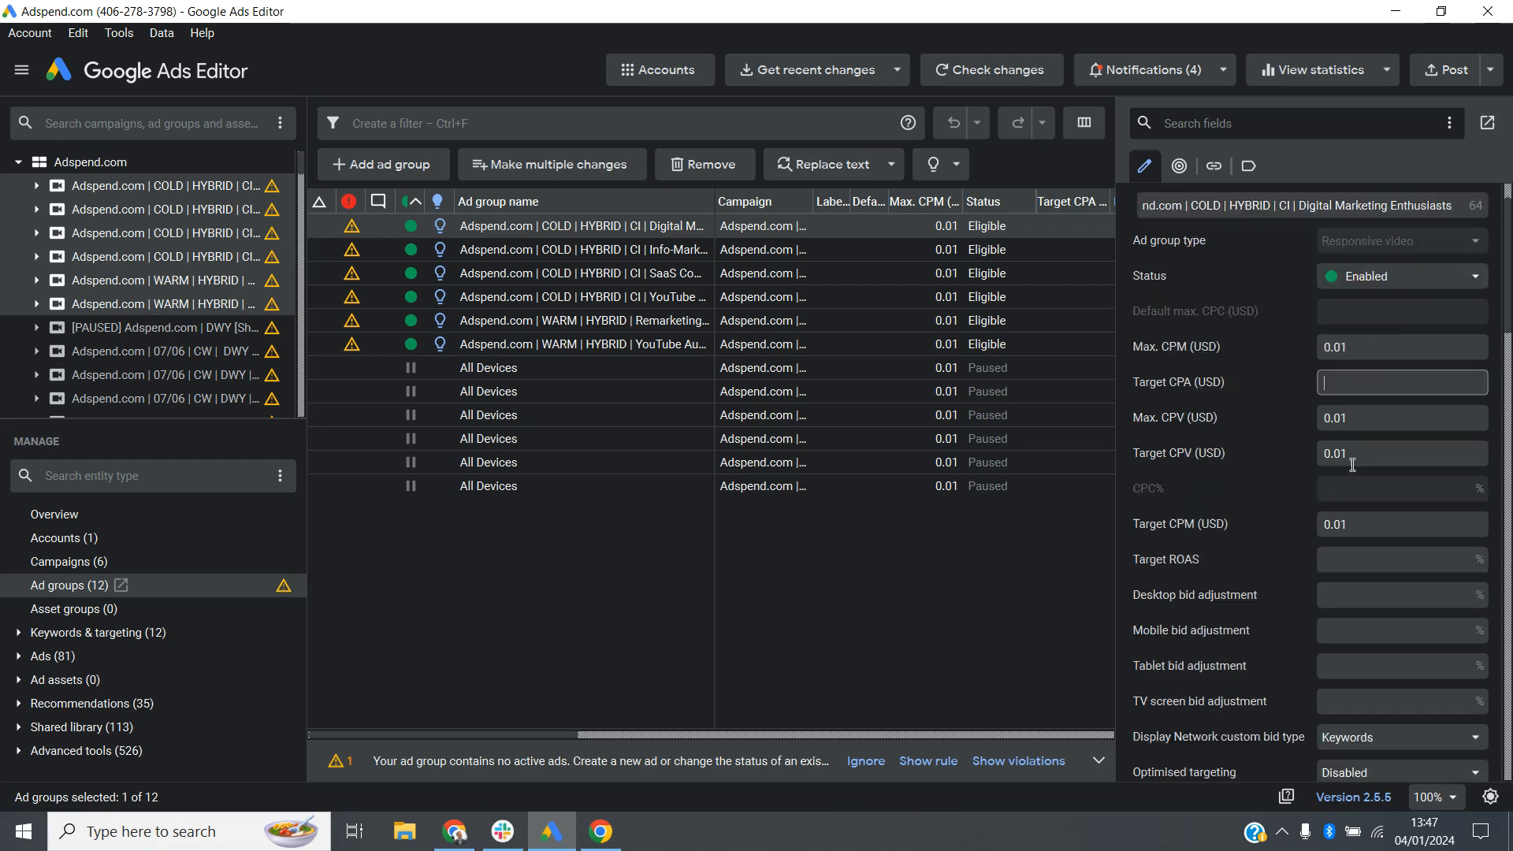
{"action": "scroll", "coordinate": [1268, 535], "scroll_direction": "down", "scroll_amount": 12}
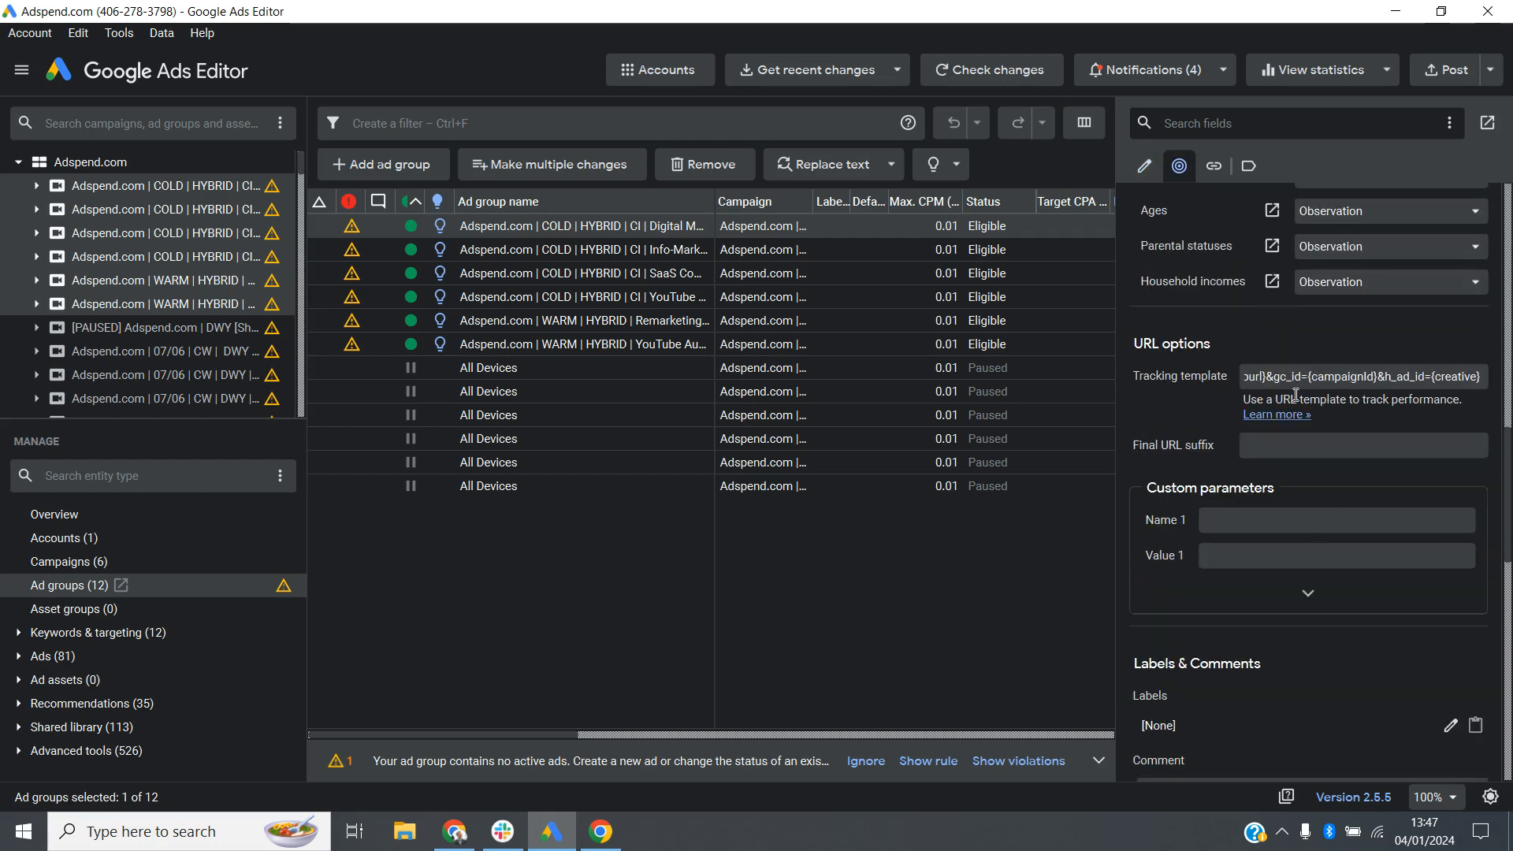
{"action": "scroll", "coordinate": [1320, 678], "scroll_direction": "down", "scroll_amount": 4}
{"action": "scroll", "coordinate": [1415, 603], "scroll_direction": "up", "scroll_amount": 5}
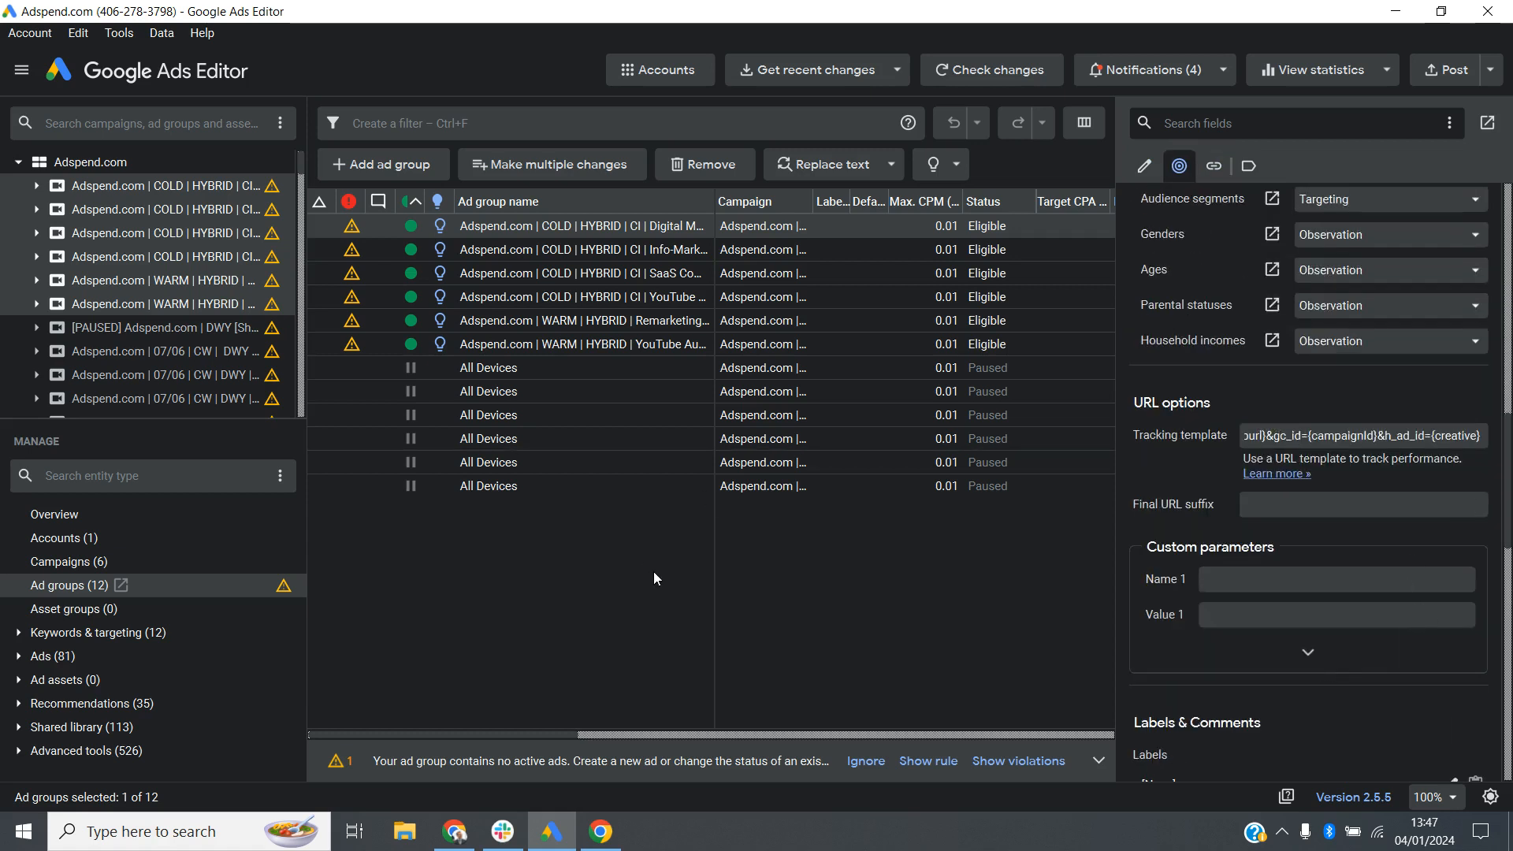
{"action": "left_click", "coordinate": [751, 576]}
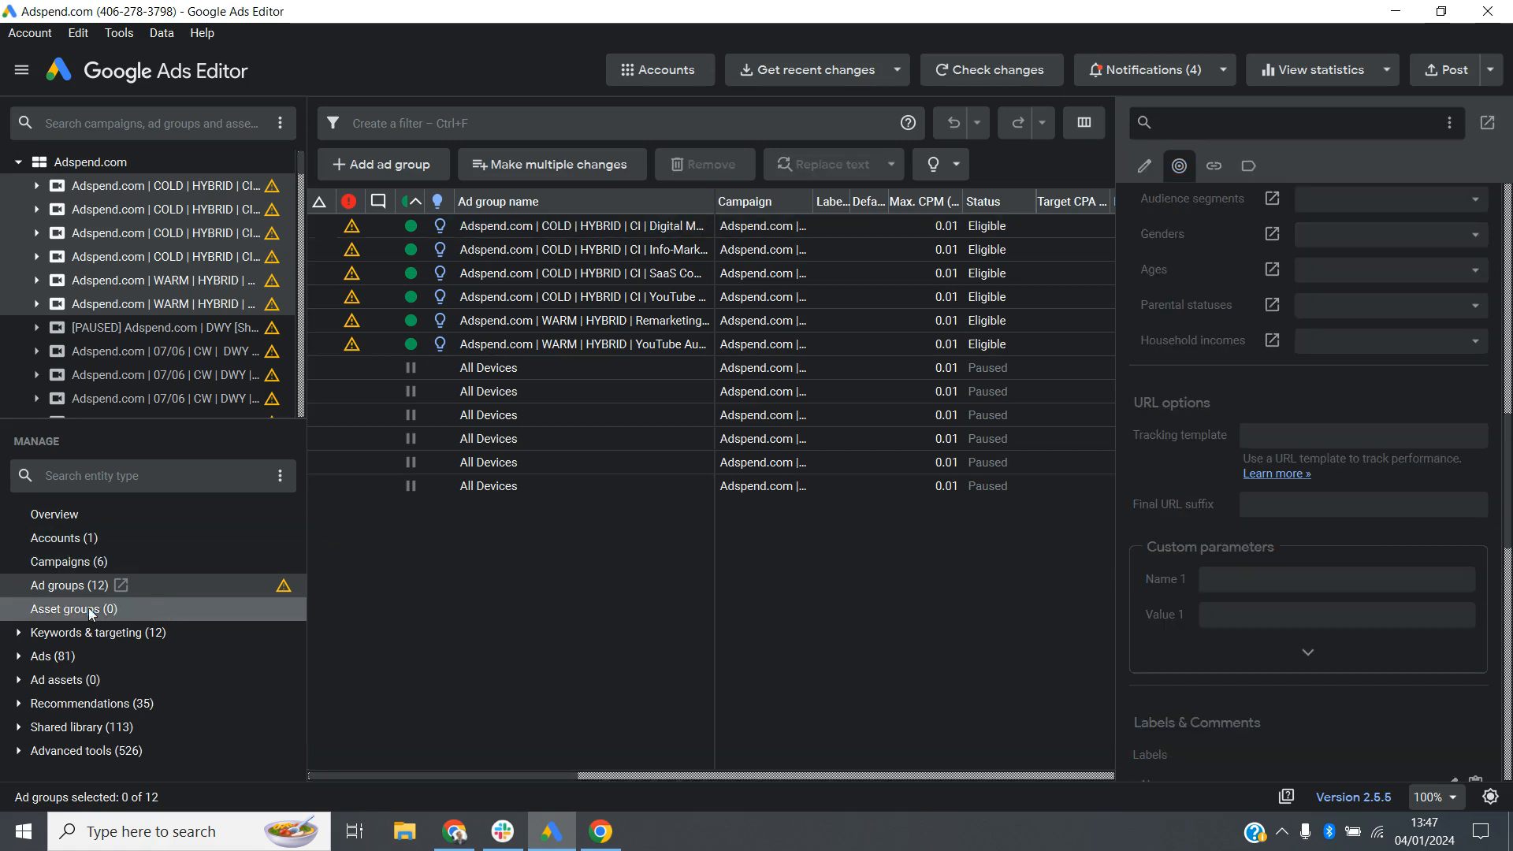
Expand the Keywords & targeting entities and show the Keywords list for the selected campaigns
{"action": "left_click", "coordinate": [17, 633]}
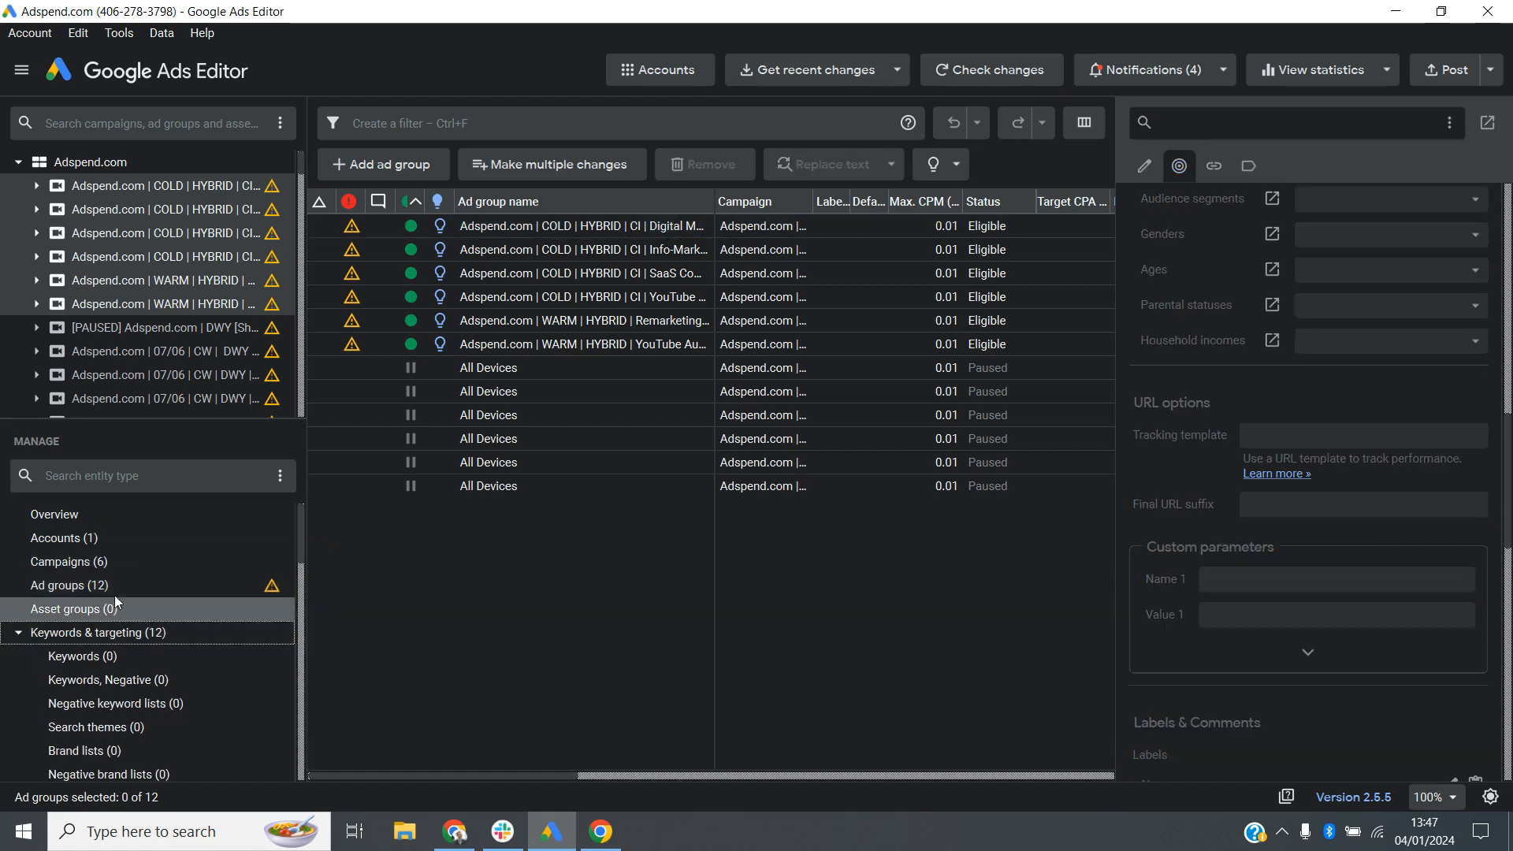
{"action": "scroll", "coordinate": [126, 583], "scroll_direction": "down", "scroll_amount": 2}
{"action": "scroll", "coordinate": [85, 590], "scroll_direction": "up", "scroll_amount": 1}
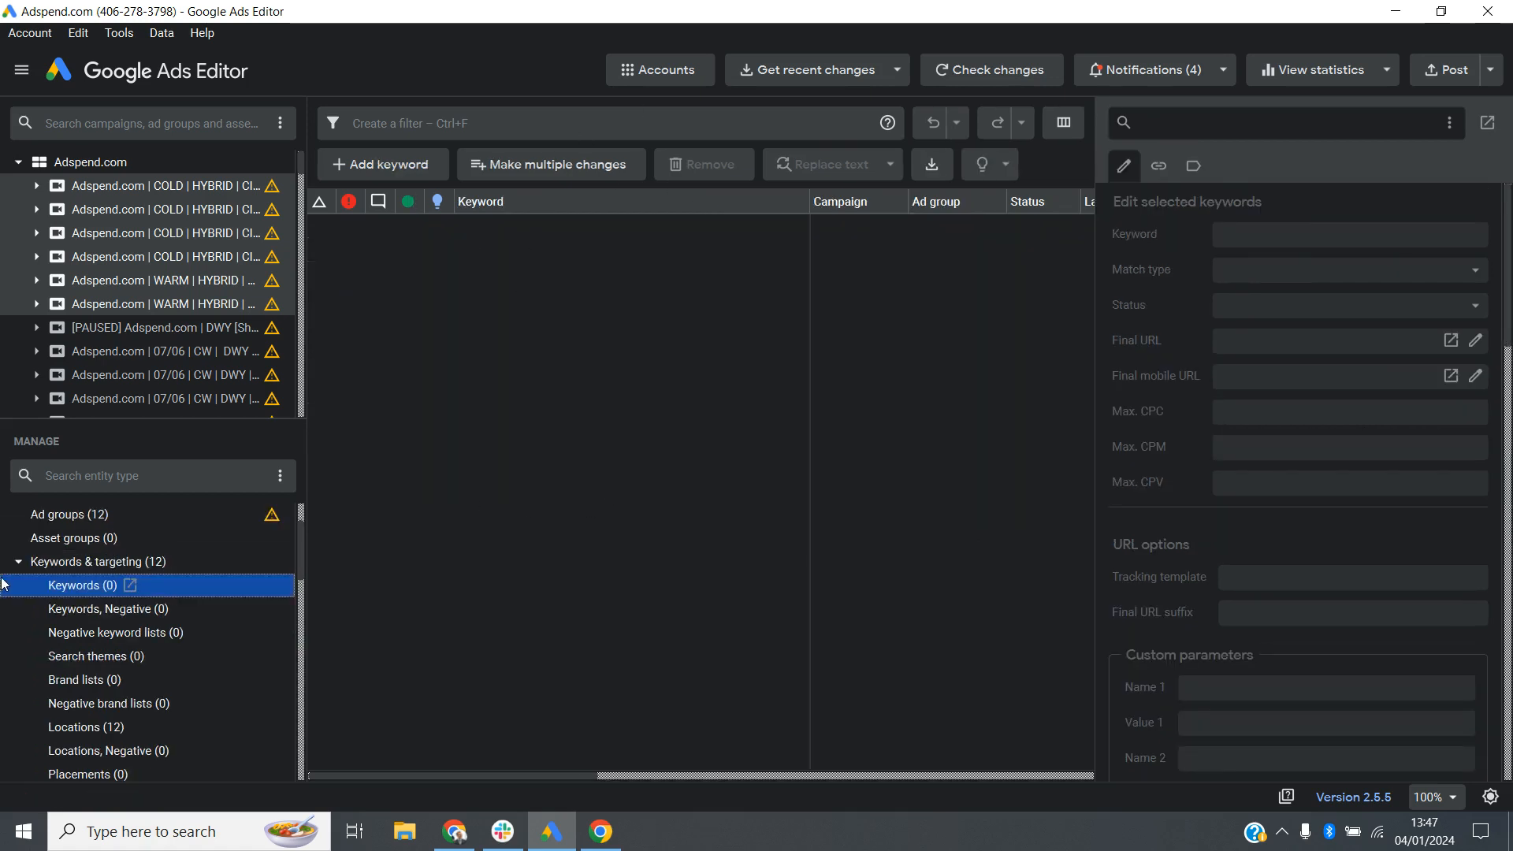
{"action": "scroll", "coordinate": [126, 598], "scroll_direction": "down", "scroll_amount": 1}
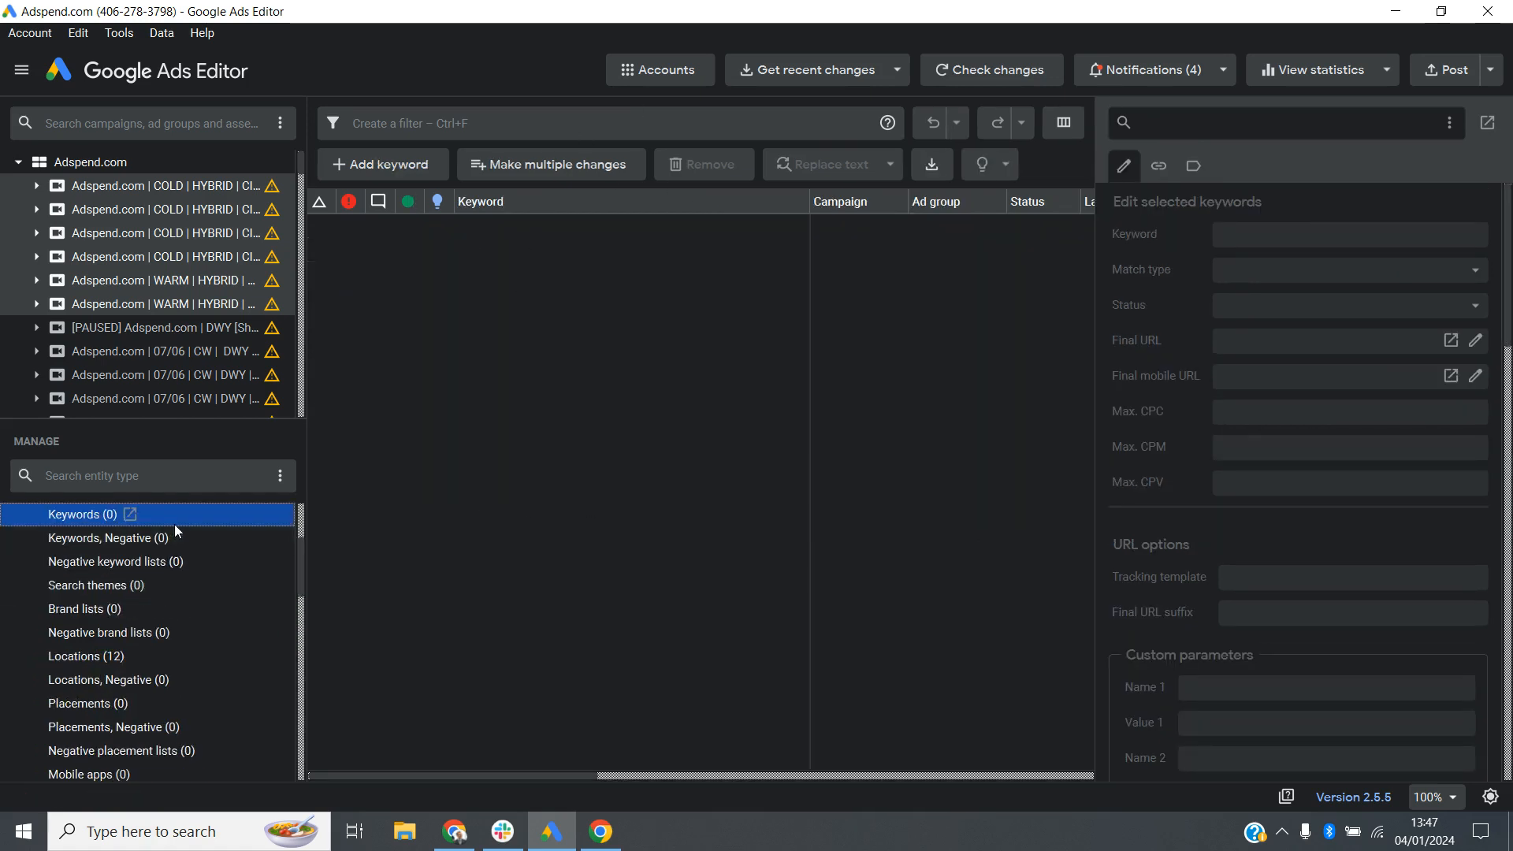
List the targeted locations, widen the Campaign column to fit the full names, and narrow the list to the Digital Marketing Enthusiasts campaign
{"action": "left_click", "coordinate": [120, 655]}
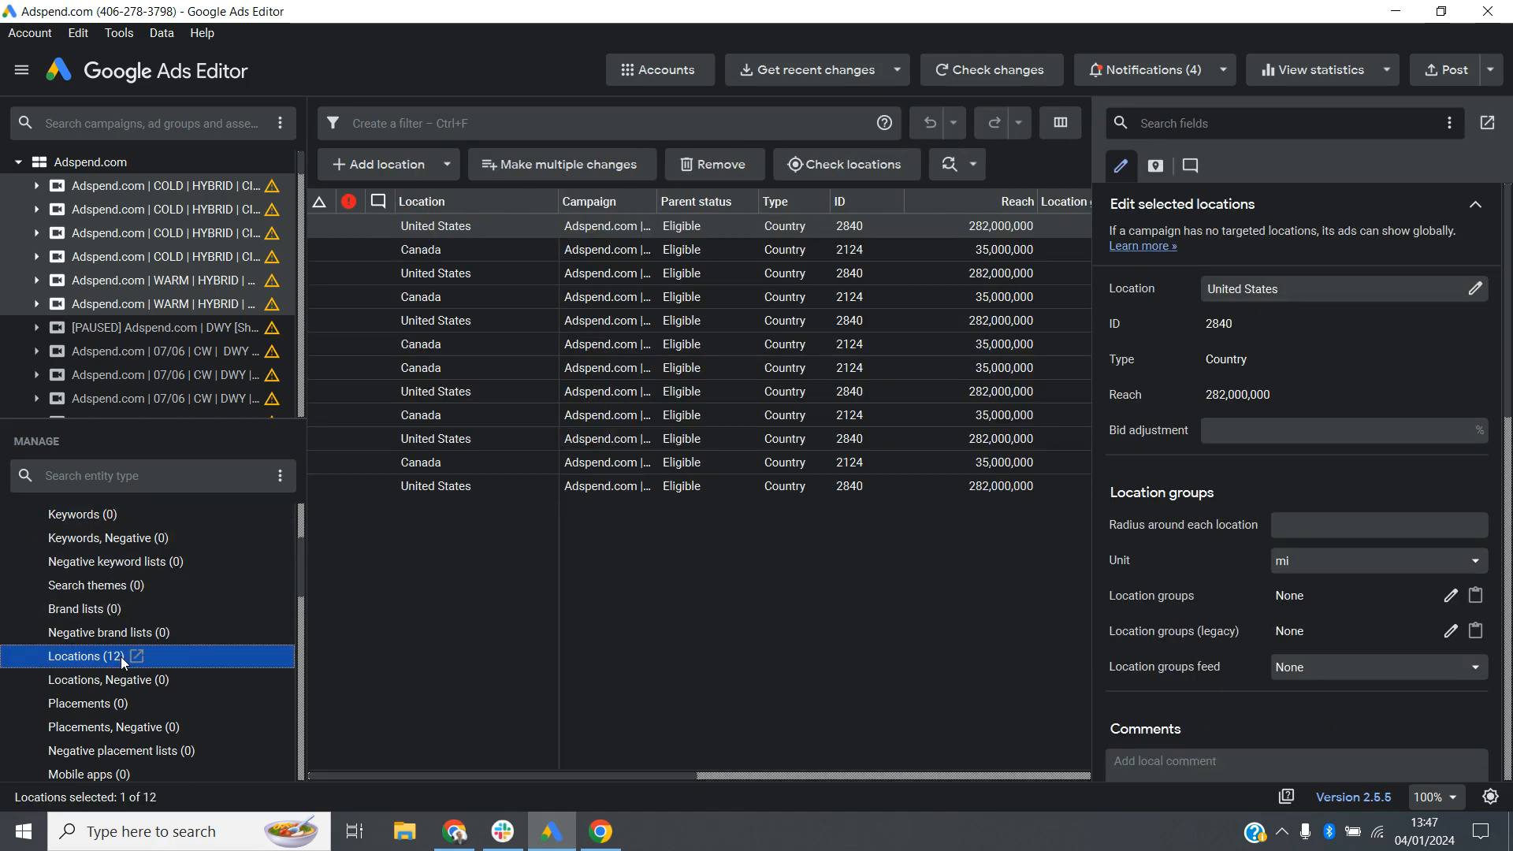
{"action": "double_click", "coordinate": [654, 201]}
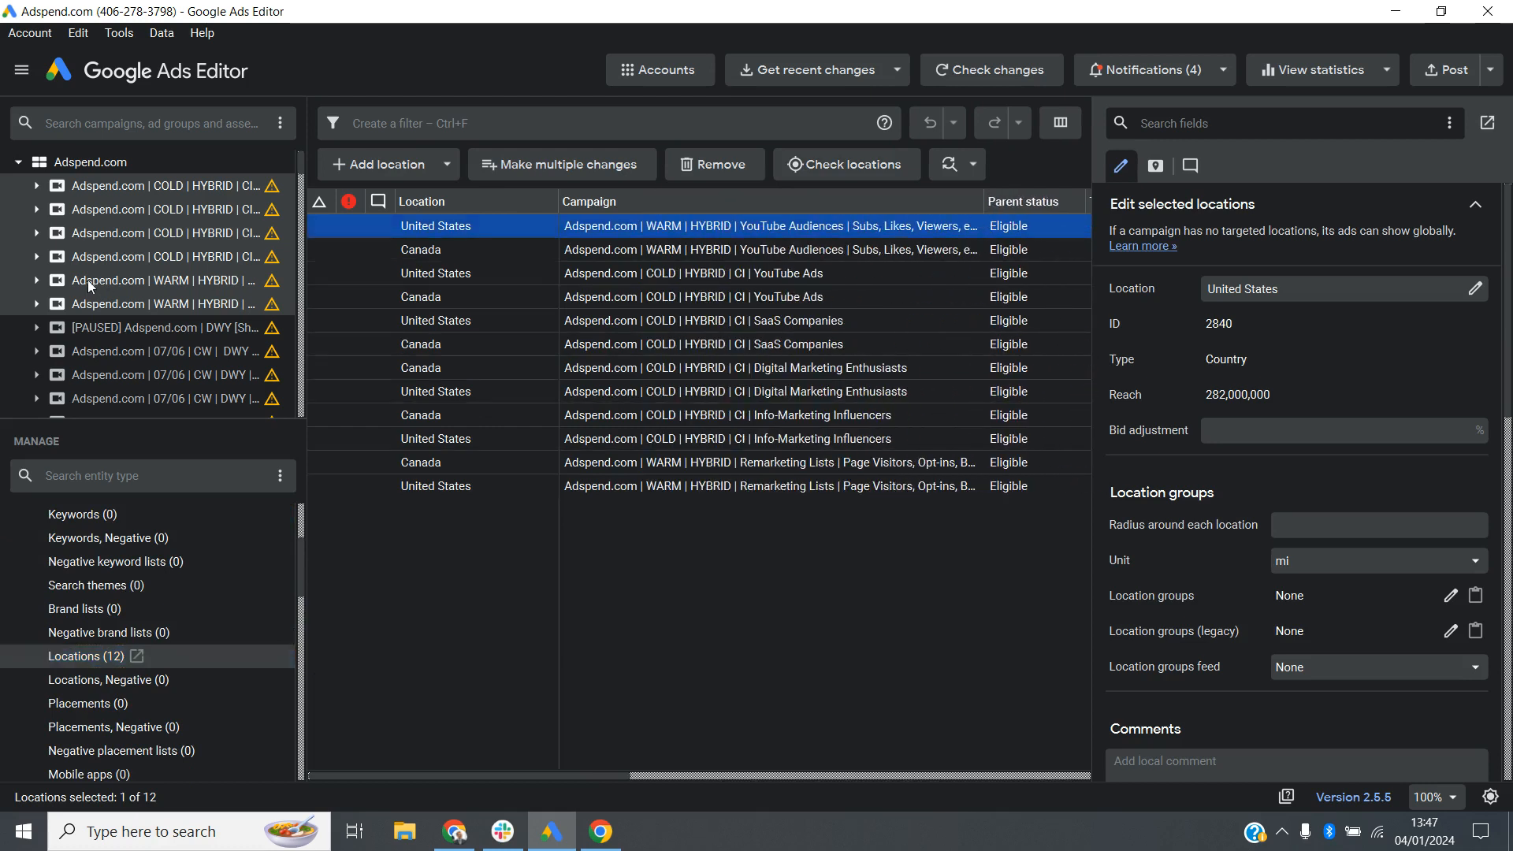
{"action": "left_click", "coordinate": [182, 186]}
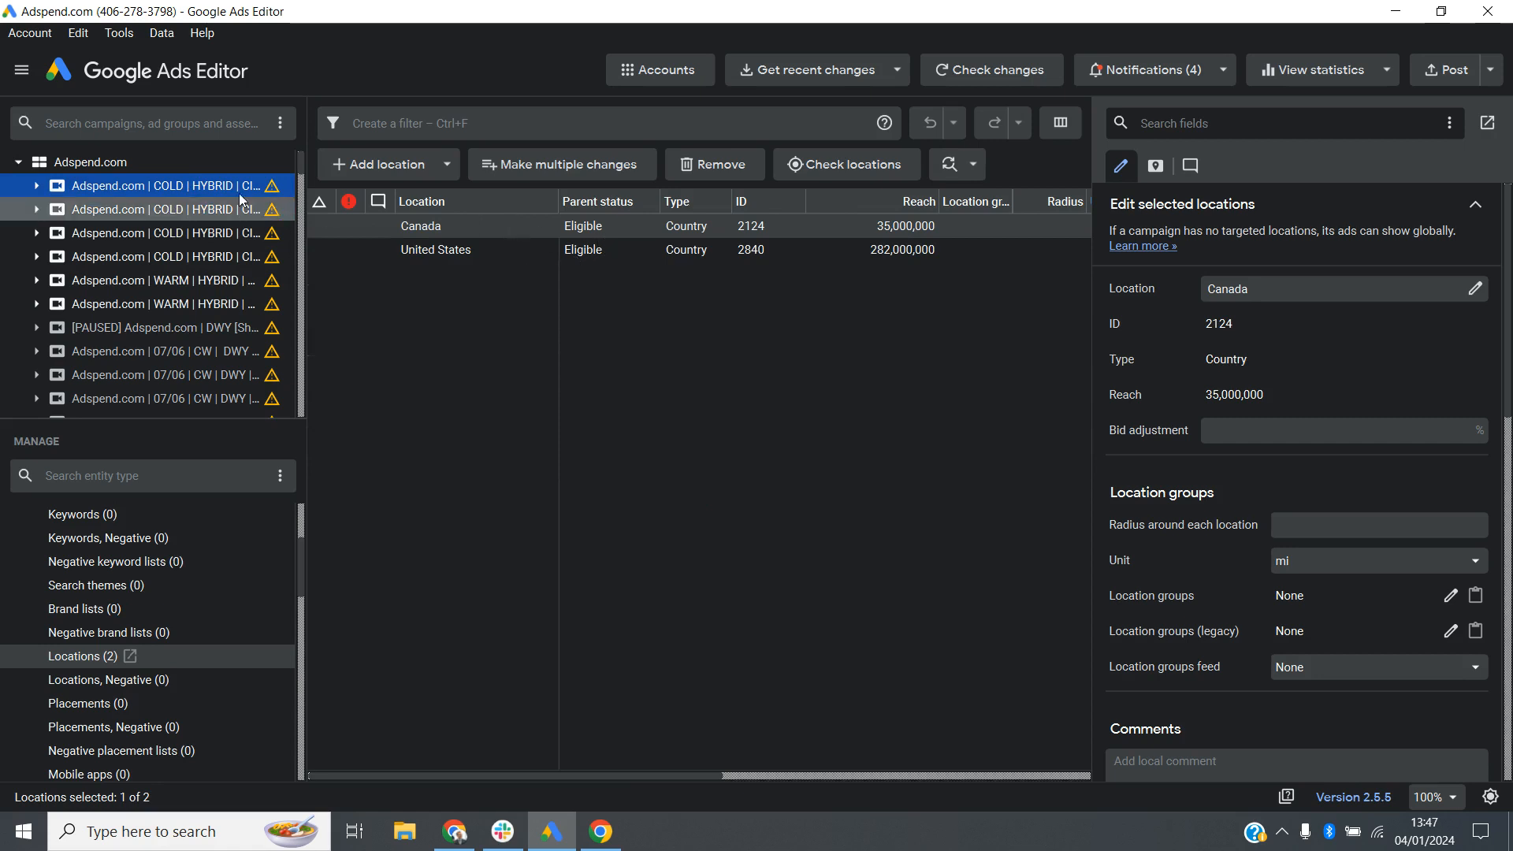
Compare the Digital Marketing Enthusiasts campaign's targeted locations with its negative locations
{"action": "scroll", "coordinate": [86, 583], "scroll_direction": "down", "scroll_amount": 1}
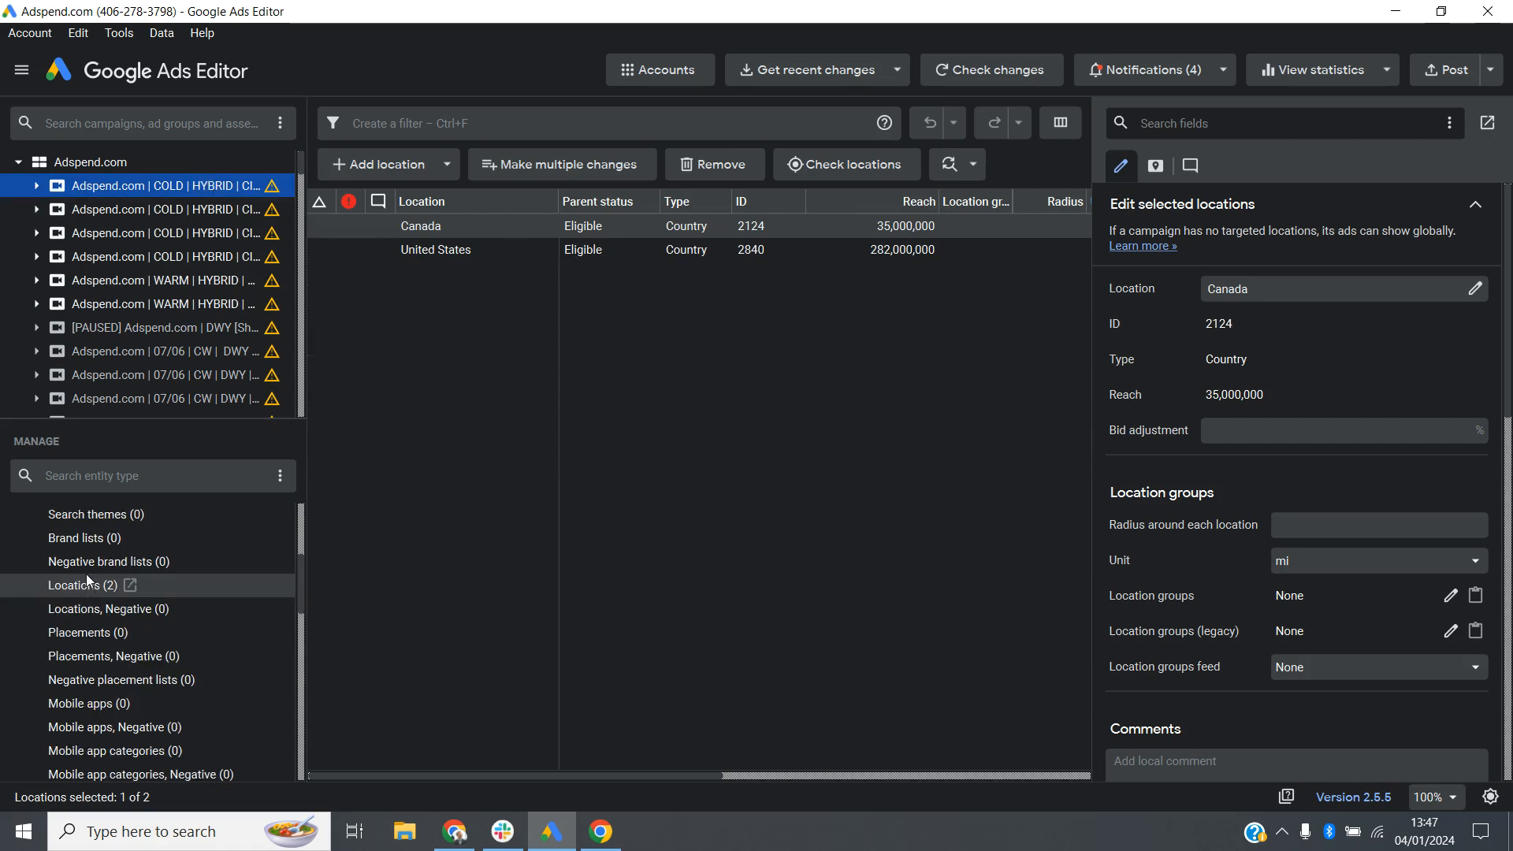
{"action": "left_click", "coordinate": [167, 612]}
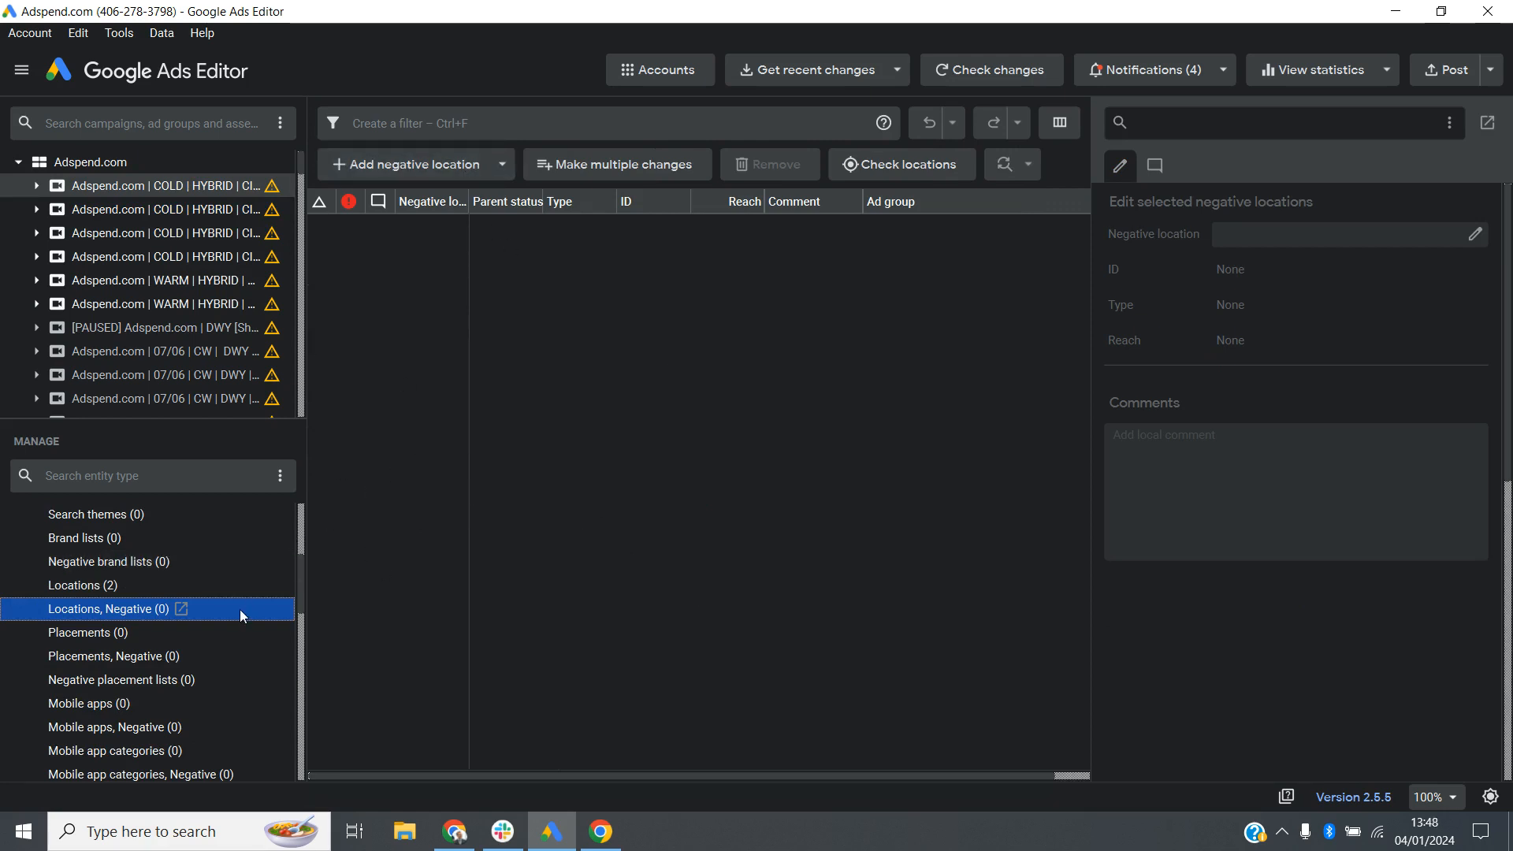
{"action": "scroll", "coordinate": [191, 678], "scroll_direction": "down", "scroll_amount": 1}
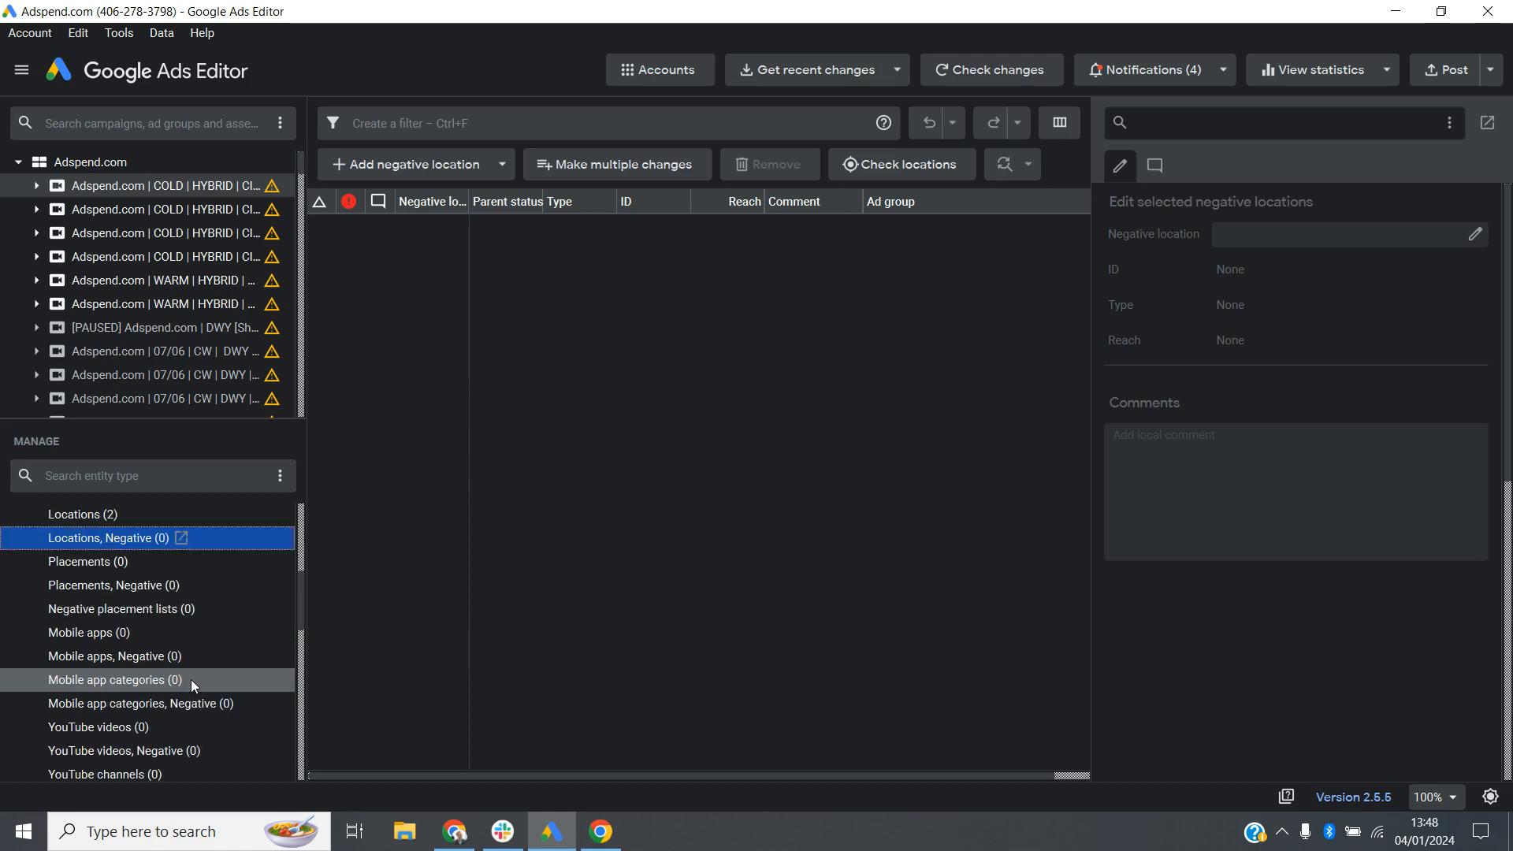
{"action": "scroll", "coordinate": [189, 680], "scroll_direction": "up", "scroll_amount": 1}
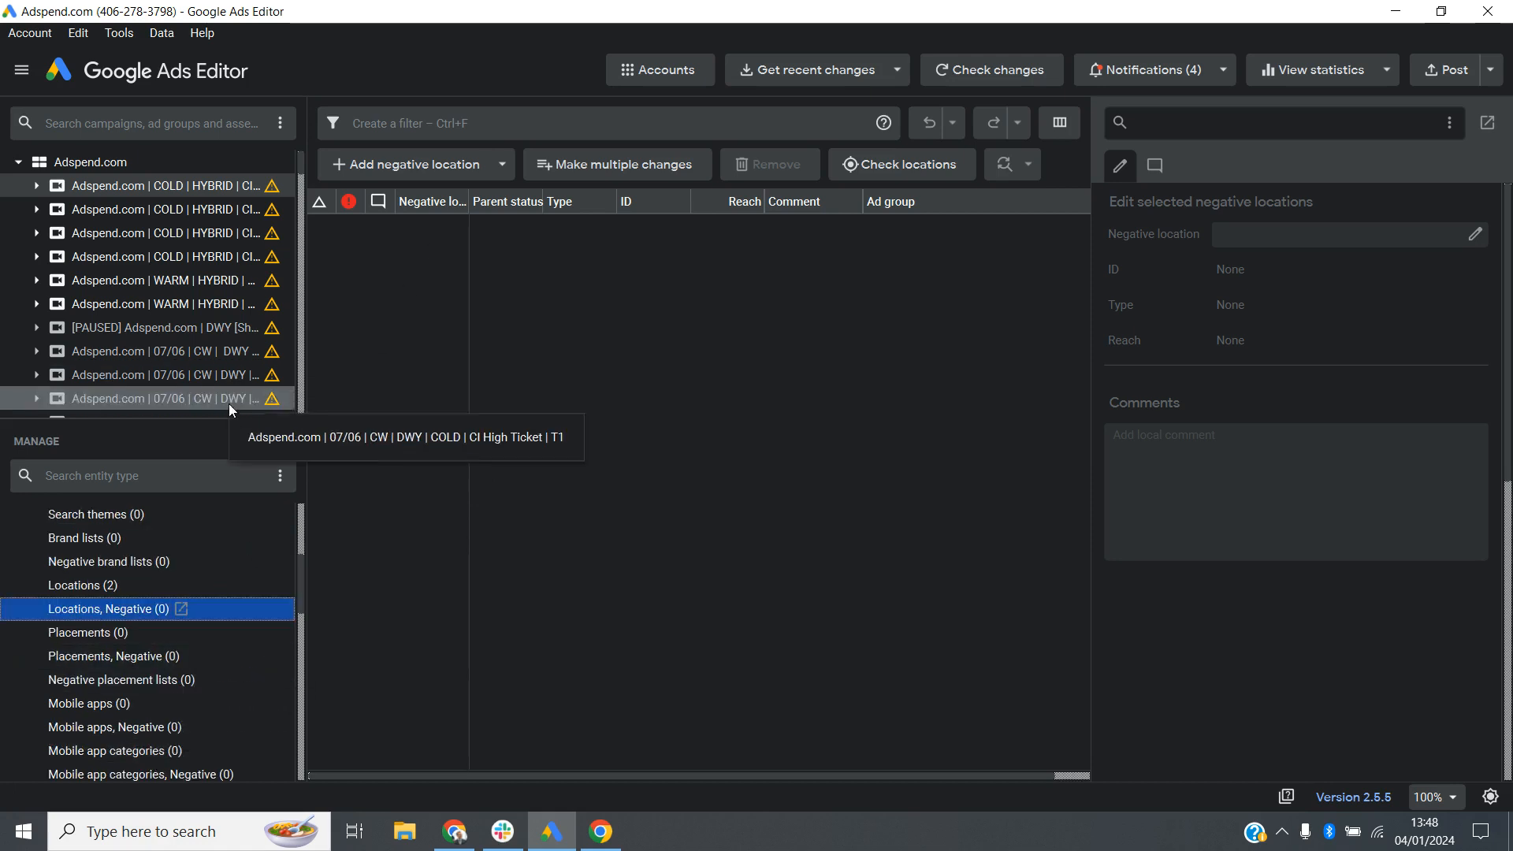
{"action": "left_click", "coordinate": [68, 585]}
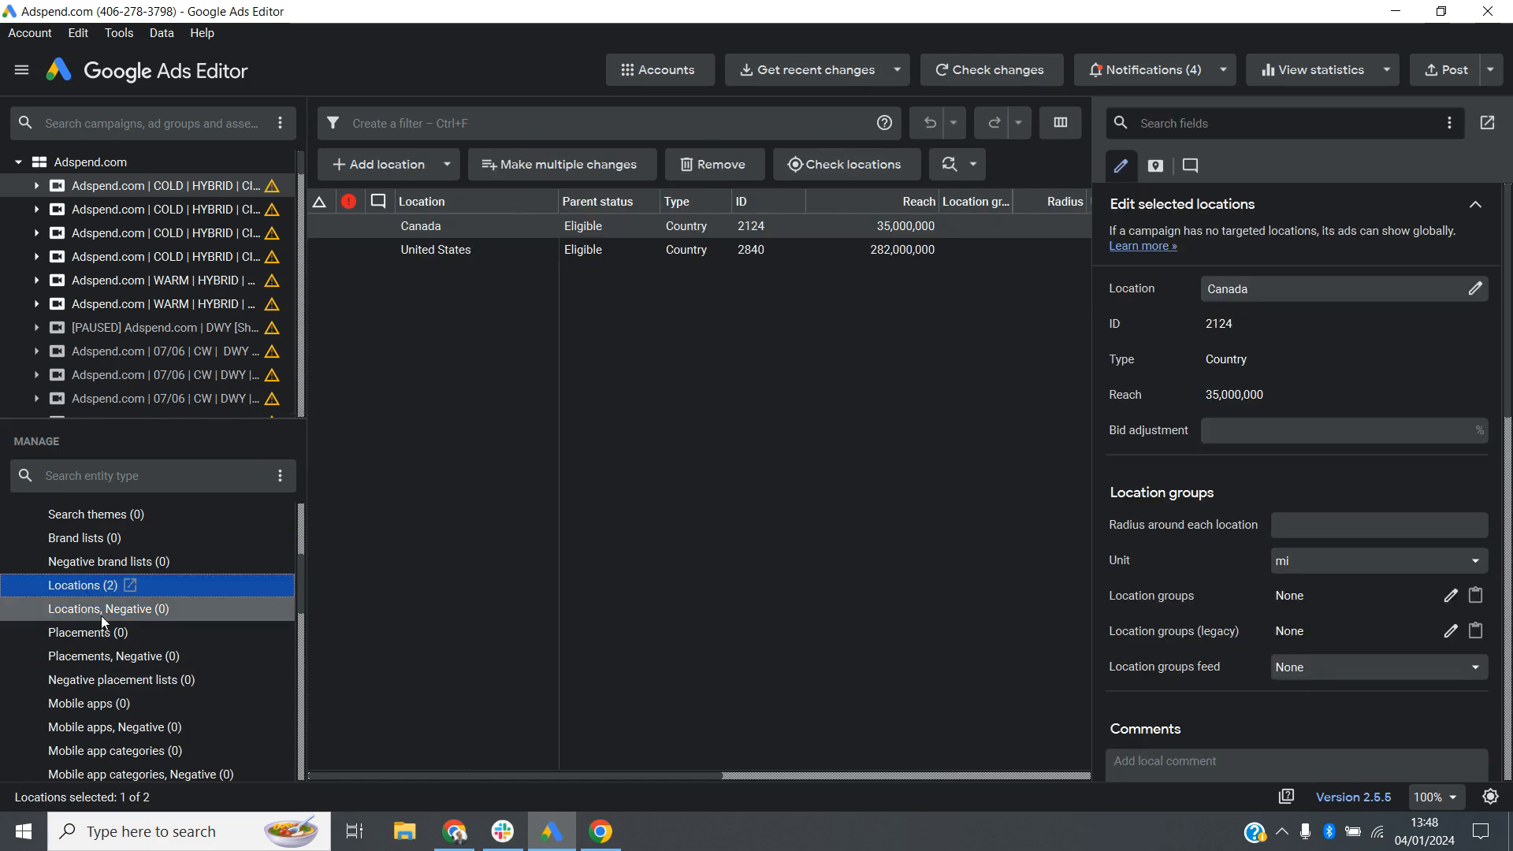
{"action": "left_click", "coordinate": [100, 611]}
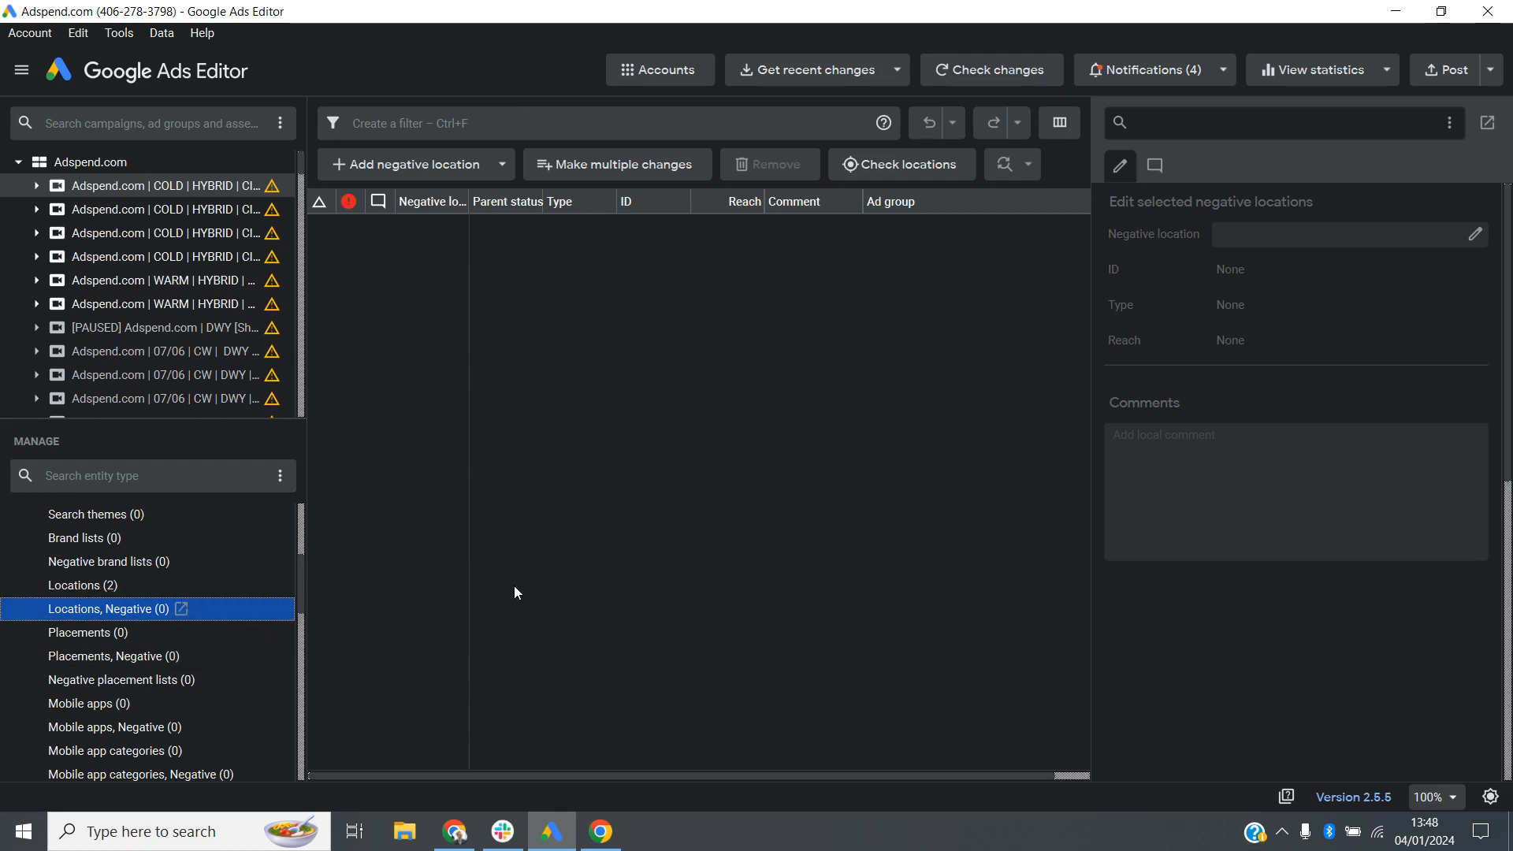
Look through the placement, app, YouTube, topic and audience targeting types, and open the campaign's Audience segments list
{"action": "scroll", "coordinate": [149, 564], "scroll_direction": "down", "scroll_amount": 1}
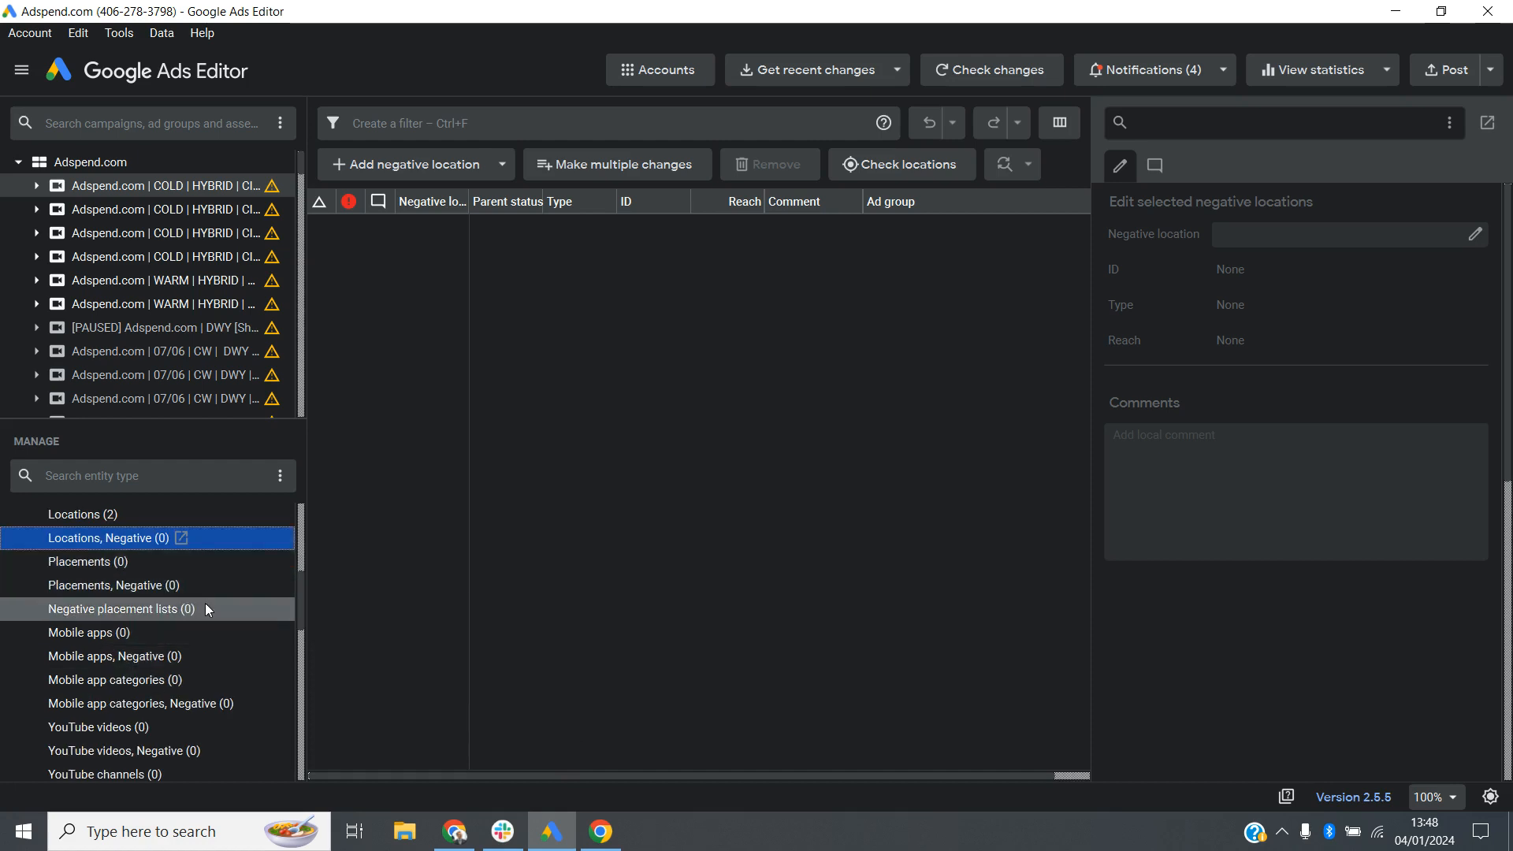
{"action": "scroll", "coordinate": [207, 607], "scroll_direction": "down", "scroll_amount": 2}
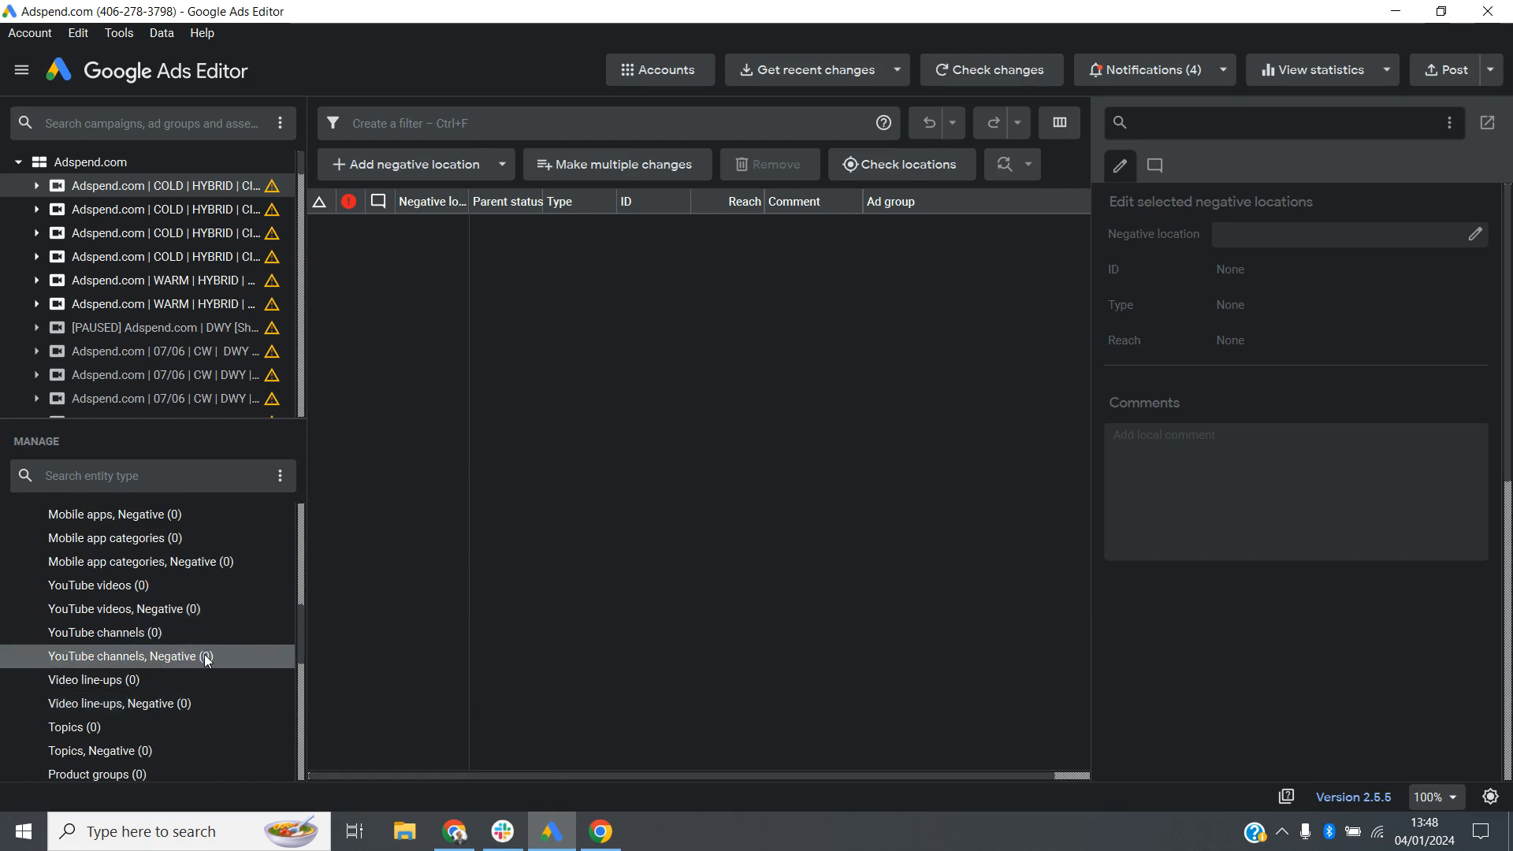
{"action": "scroll", "coordinate": [206, 594], "scroll_direction": "down", "scroll_amount": 1}
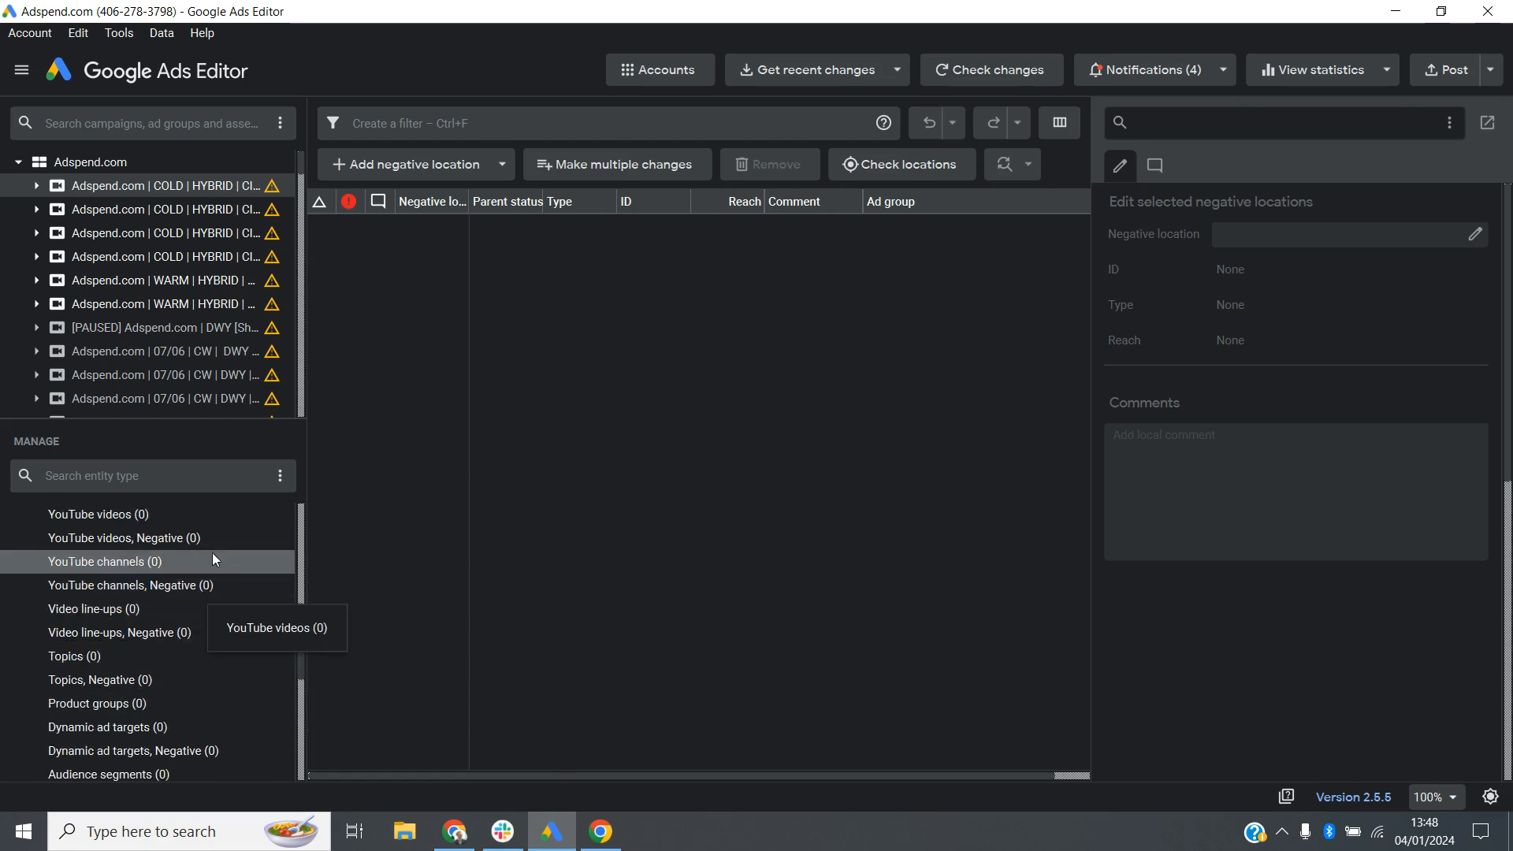
{"action": "scroll", "coordinate": [180, 589], "scroll_direction": "down", "scroll_amount": 2}
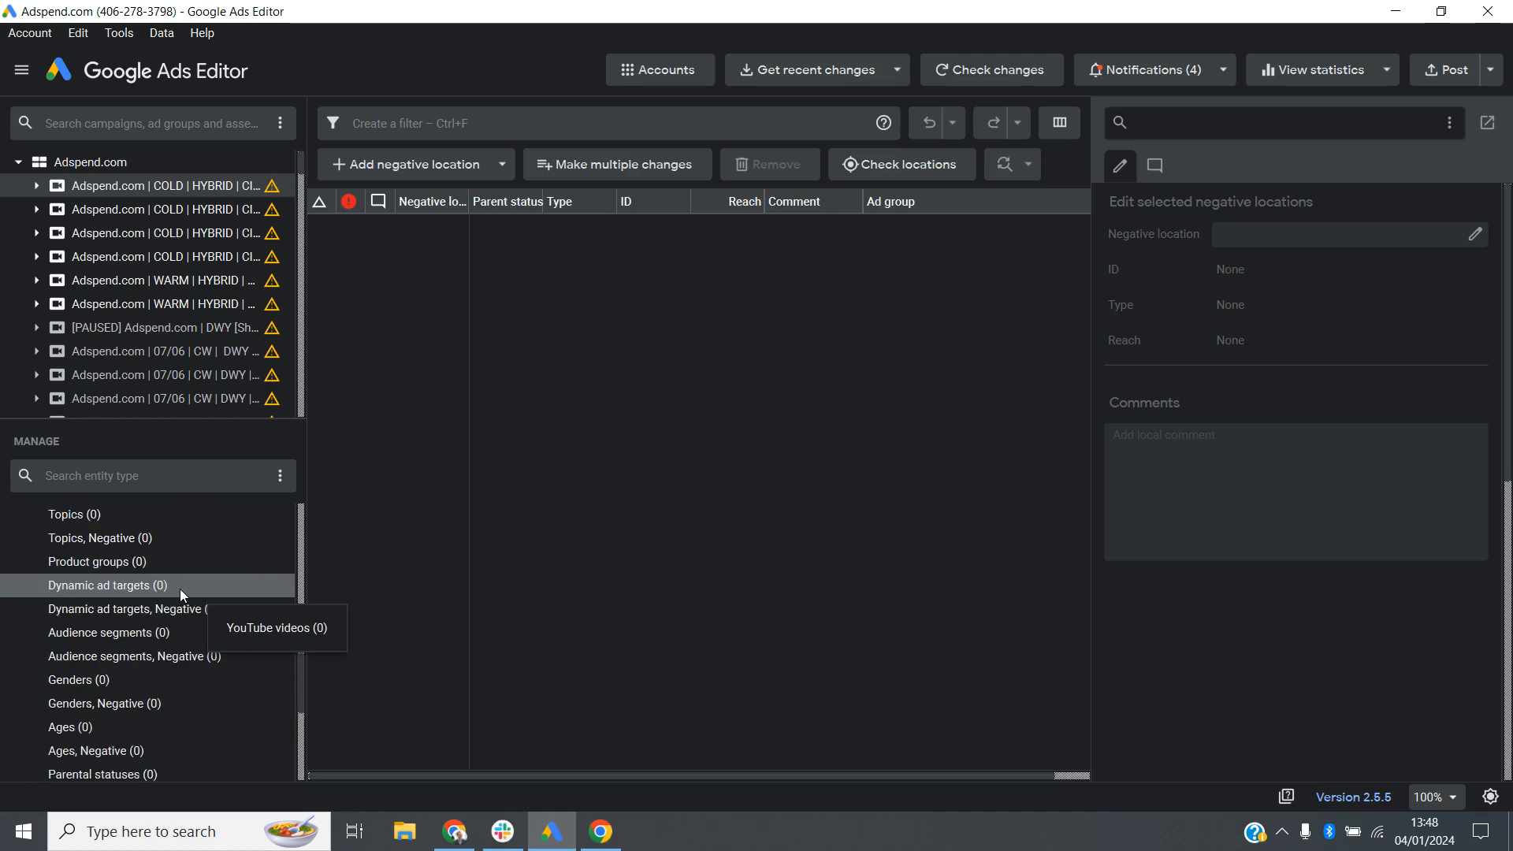
{"action": "scroll", "coordinate": [180, 588], "scroll_direction": "down", "scroll_amount": 1}
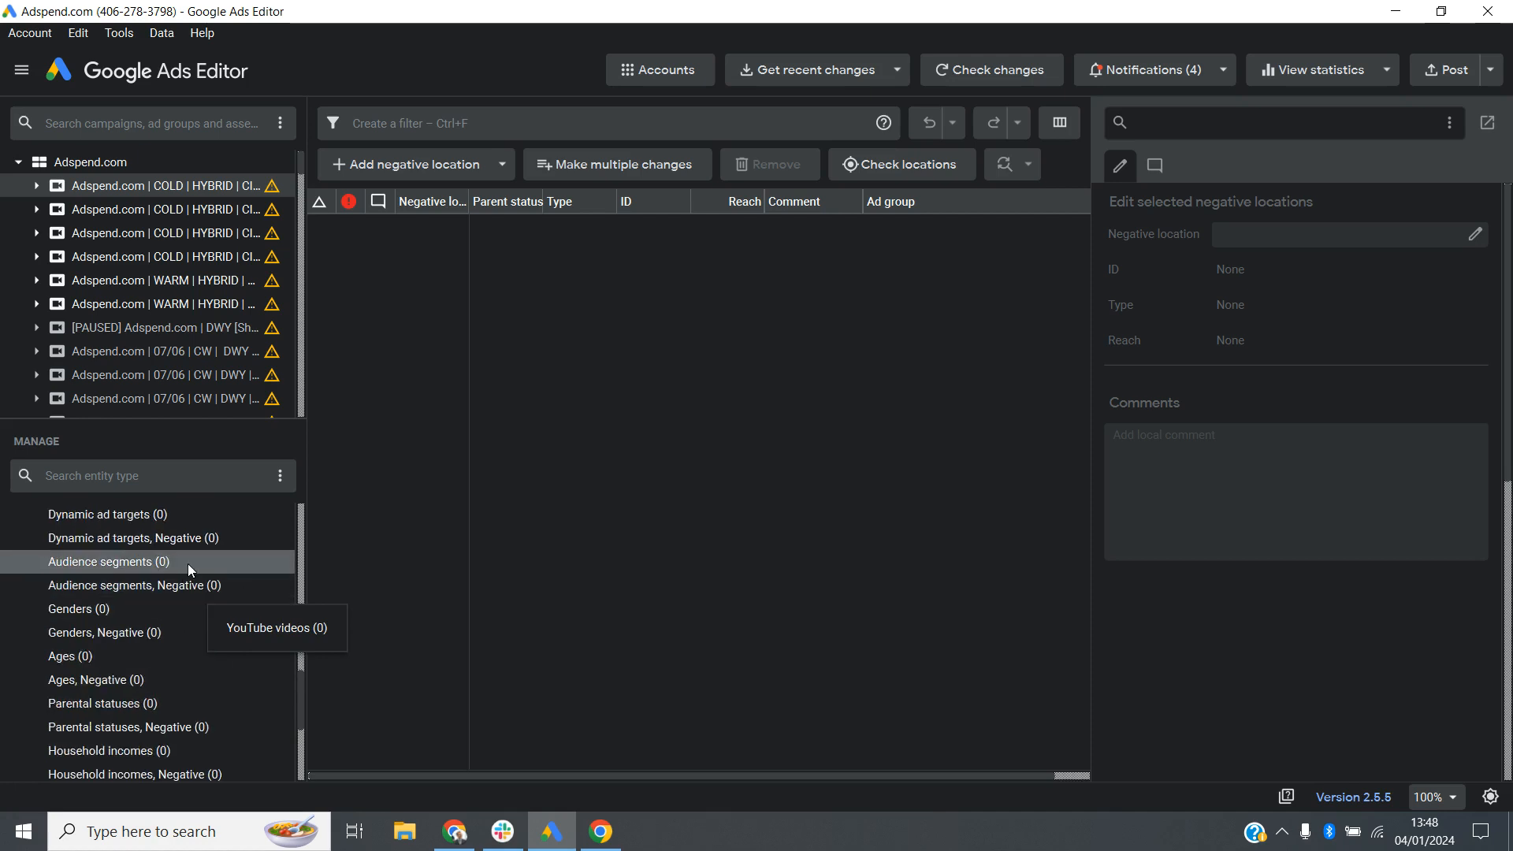
{"action": "left_click", "coordinate": [209, 559]}
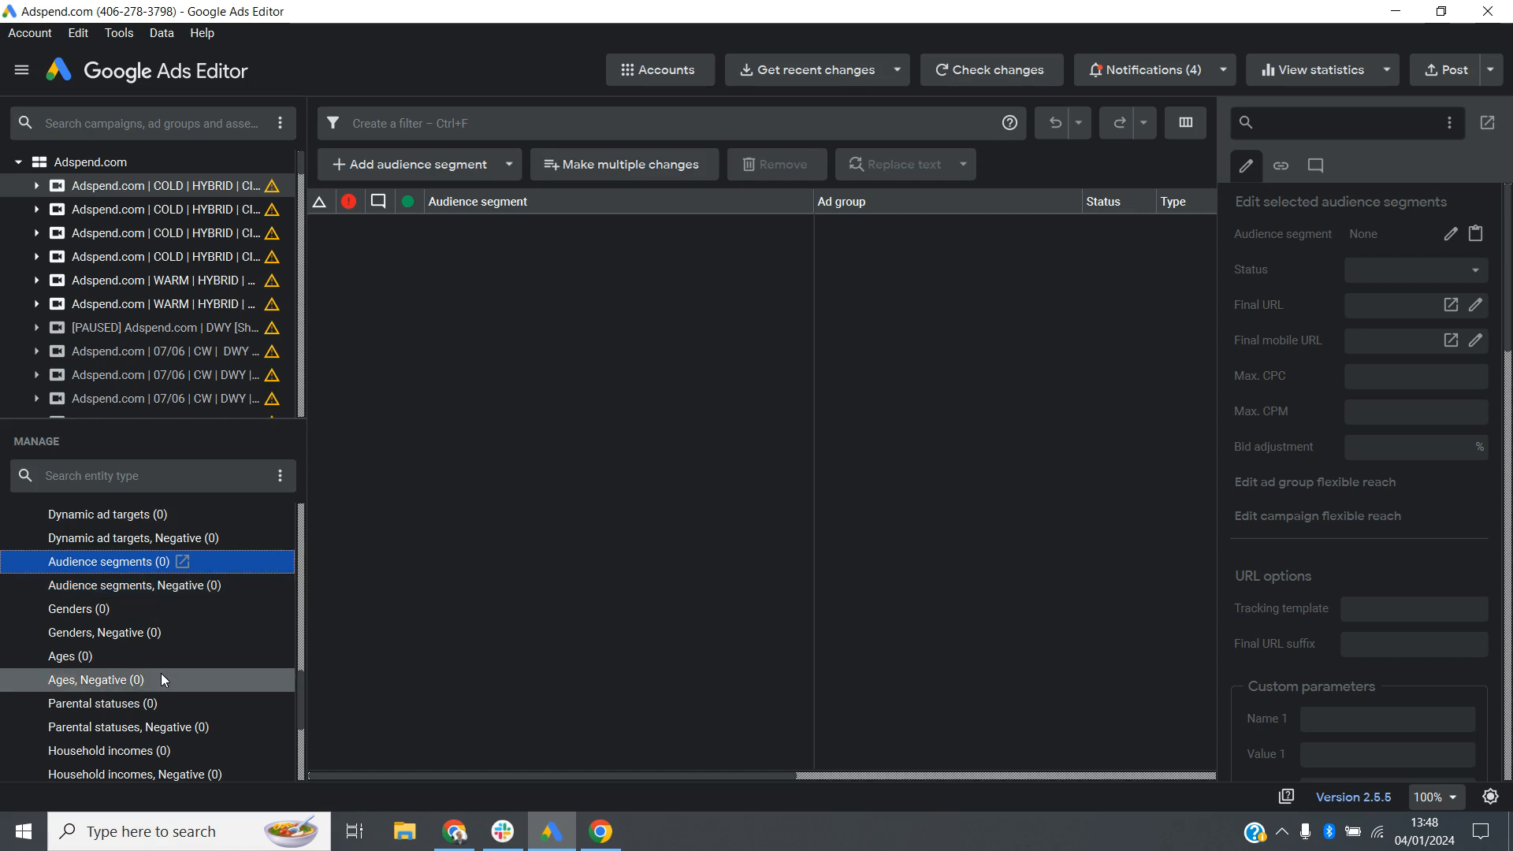
{"action": "scroll", "coordinate": [161, 678], "scroll_direction": "up", "scroll_amount": 2}
{"action": "scroll", "coordinate": [162, 679], "scroll_direction": "down", "scroll_amount": 1}
{"action": "scroll", "coordinate": [161, 679], "scroll_direction": "up", "scroll_amount": 1}
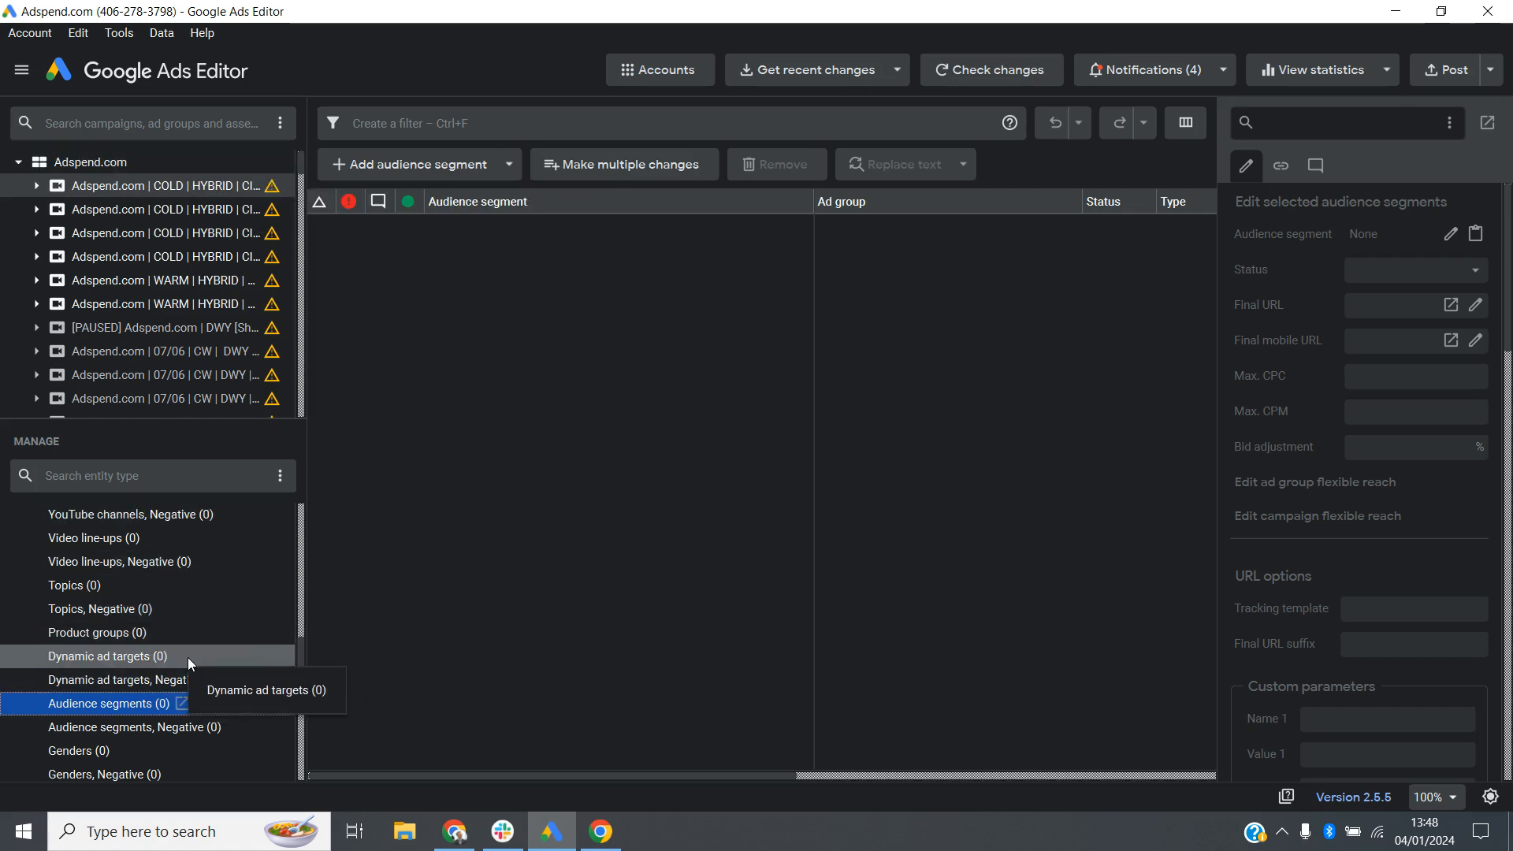
{"action": "scroll", "coordinate": [186, 653], "scroll_direction": "down", "scroll_amount": 1}
Return to the ad groups, review the Digital Marketing Enthusiasts ad group's targeting settings, and examine the ages of the audiences it can use
{"action": "scroll", "coordinate": [180, 645], "scroll_direction": "up", "scroll_amount": 10}
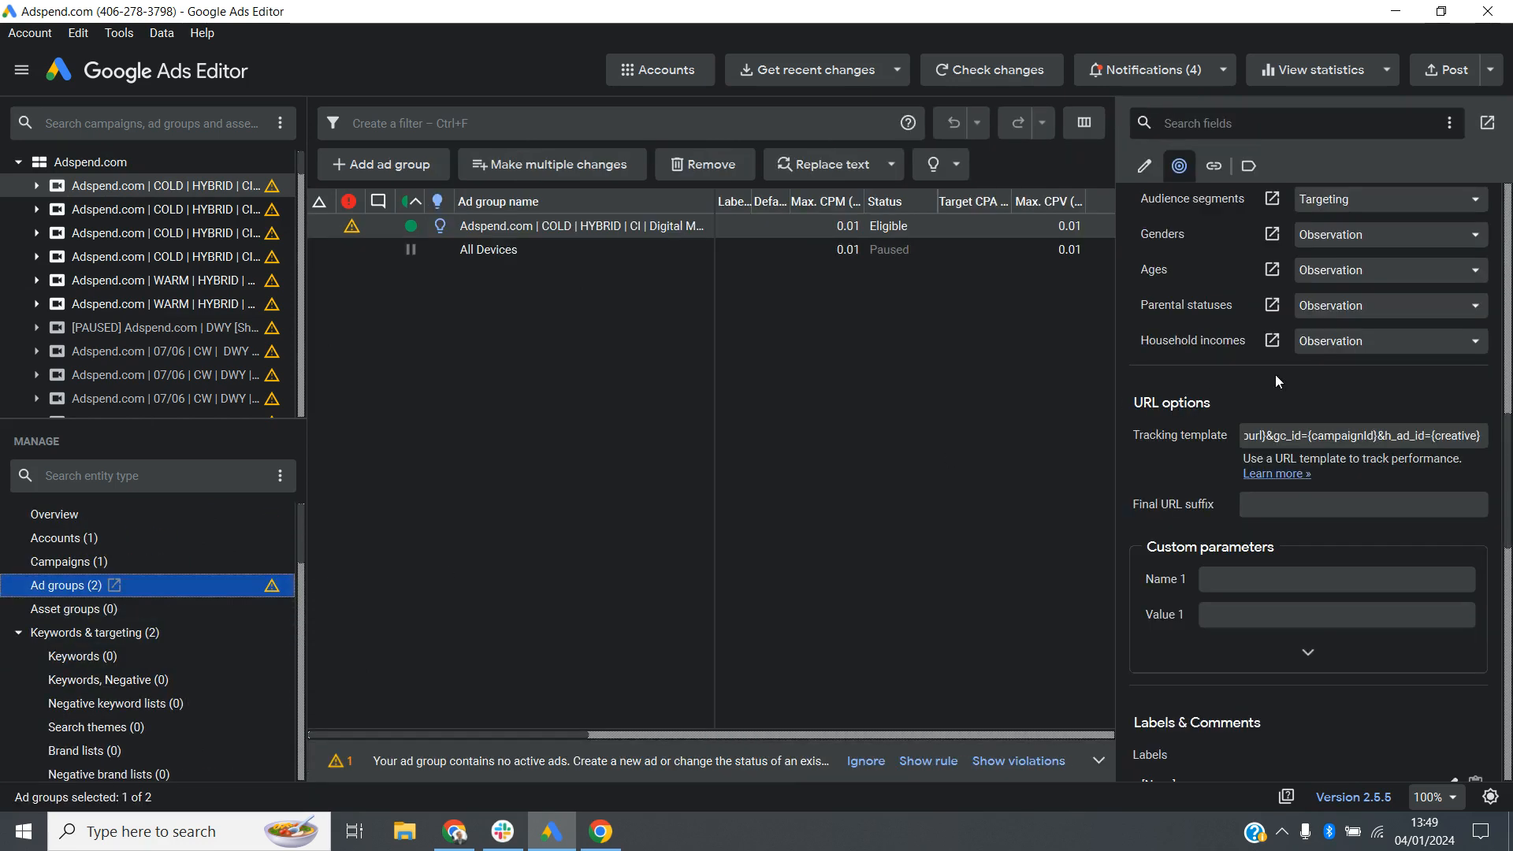
{"action": "scroll", "coordinate": [1277, 381], "scroll_direction": "up", "scroll_amount": 1}
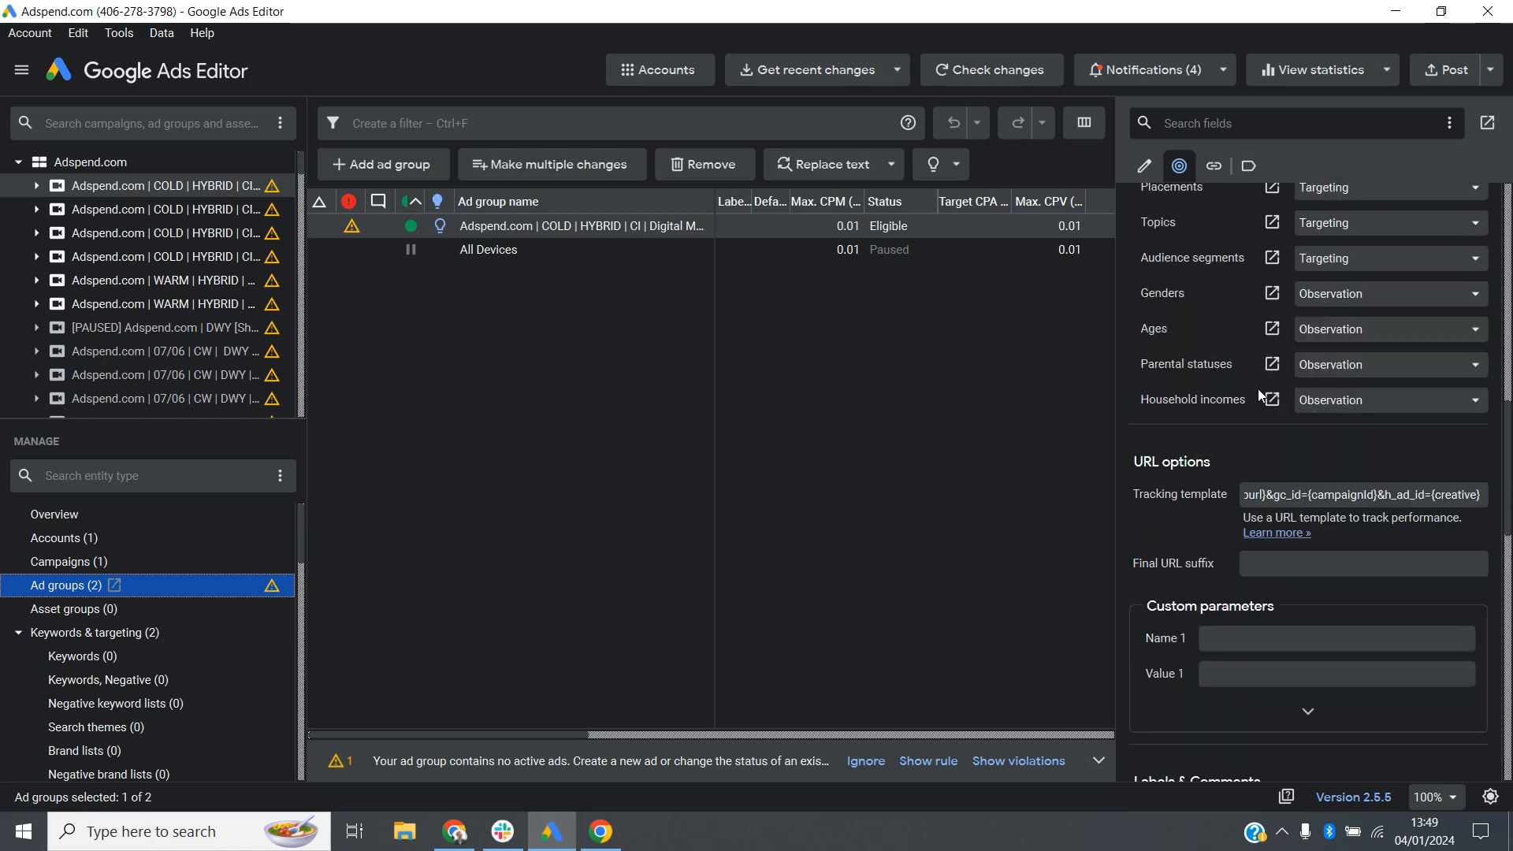
{"action": "scroll", "coordinate": [1283, 449], "scroll_direction": "up", "scroll_amount": 8}
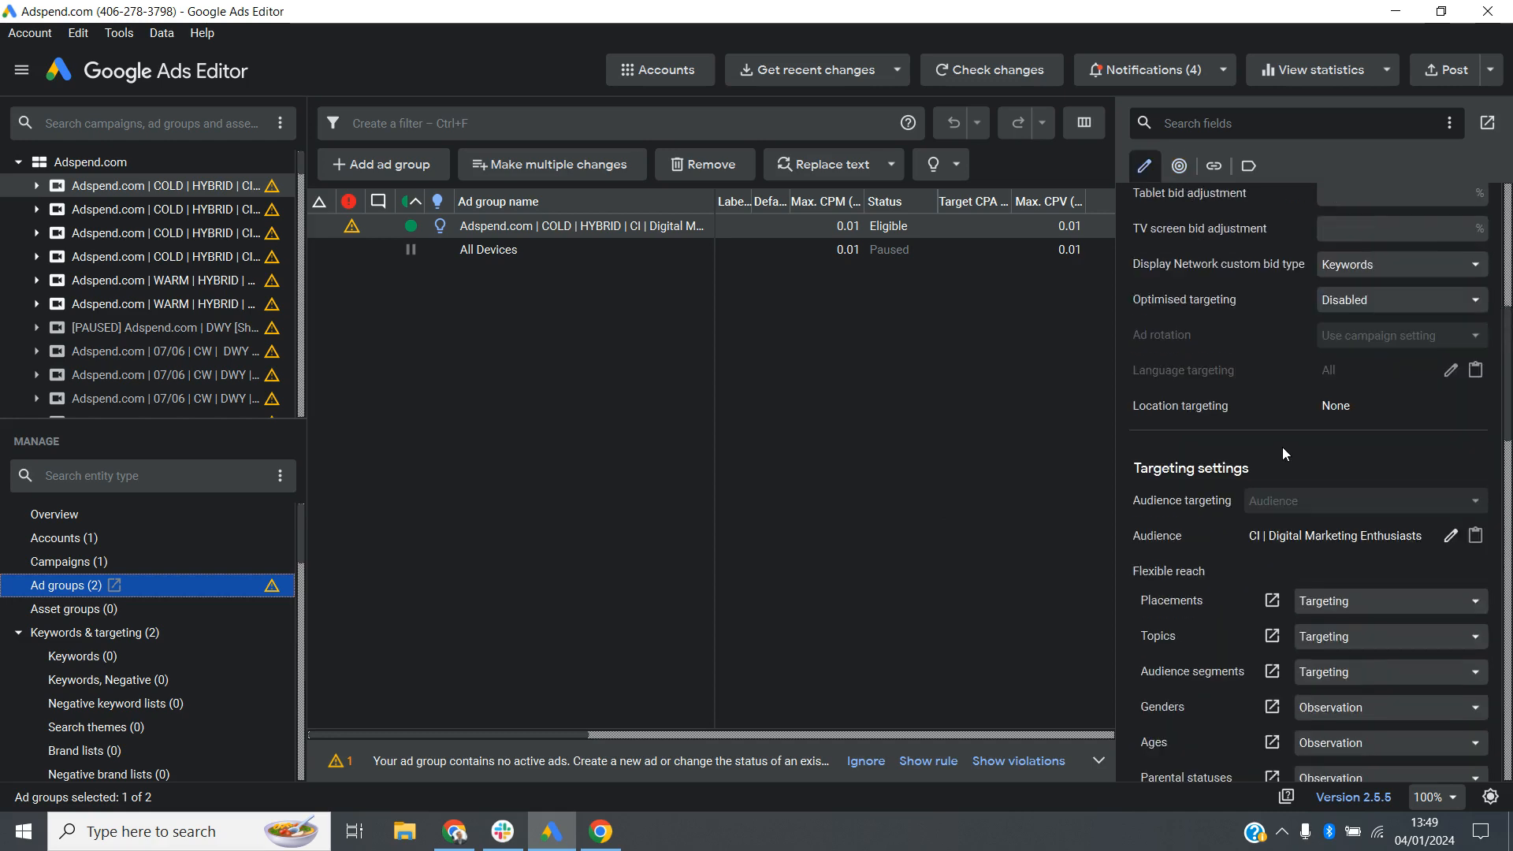
{"action": "scroll", "coordinate": [1283, 447], "scroll_direction": "down", "scroll_amount": 2}
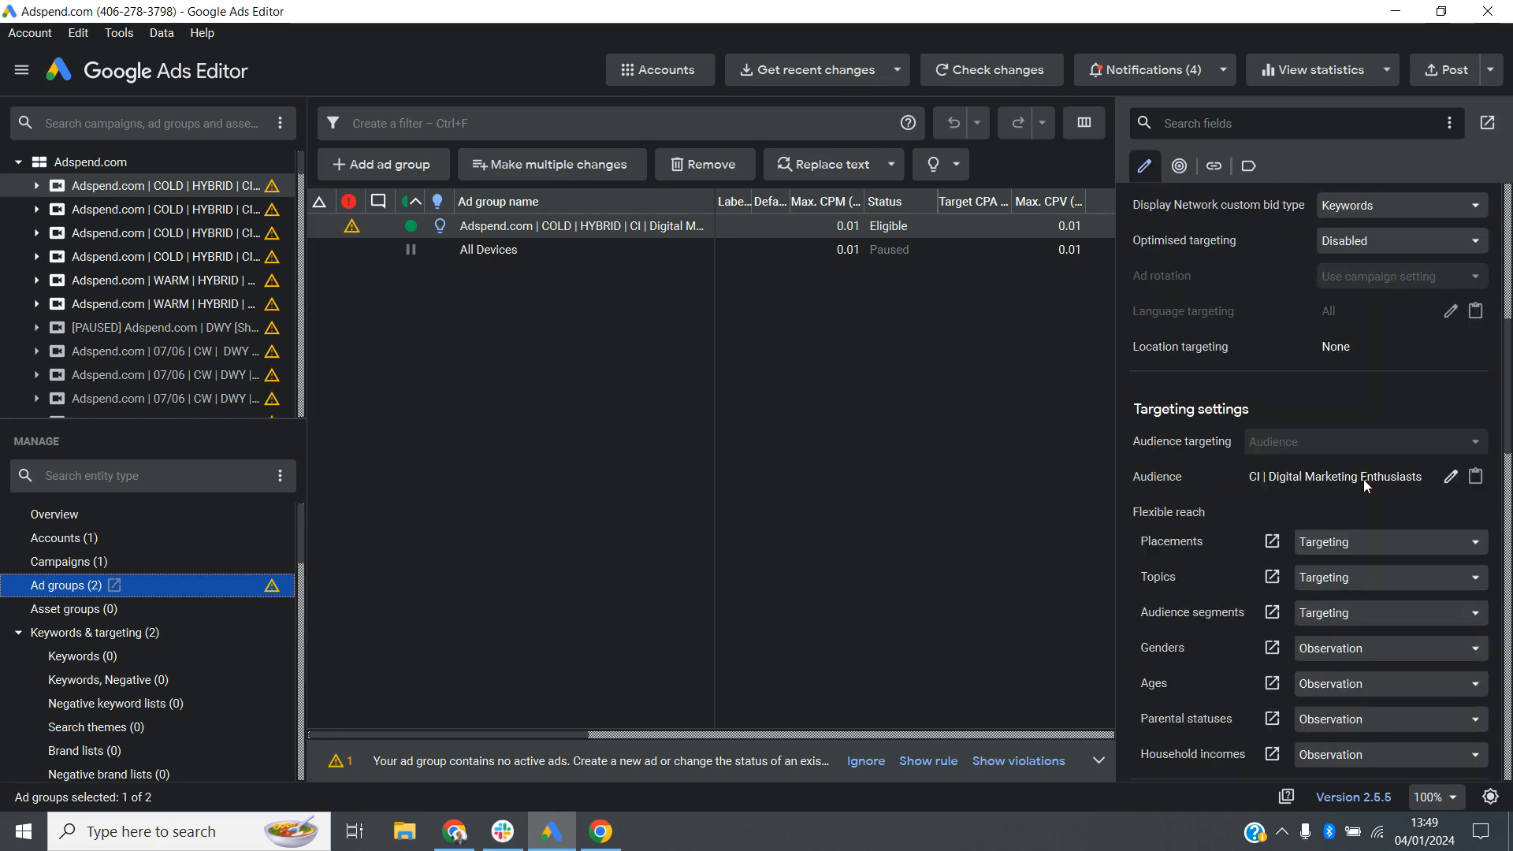
{"action": "left_click", "coordinate": [1449, 477]}
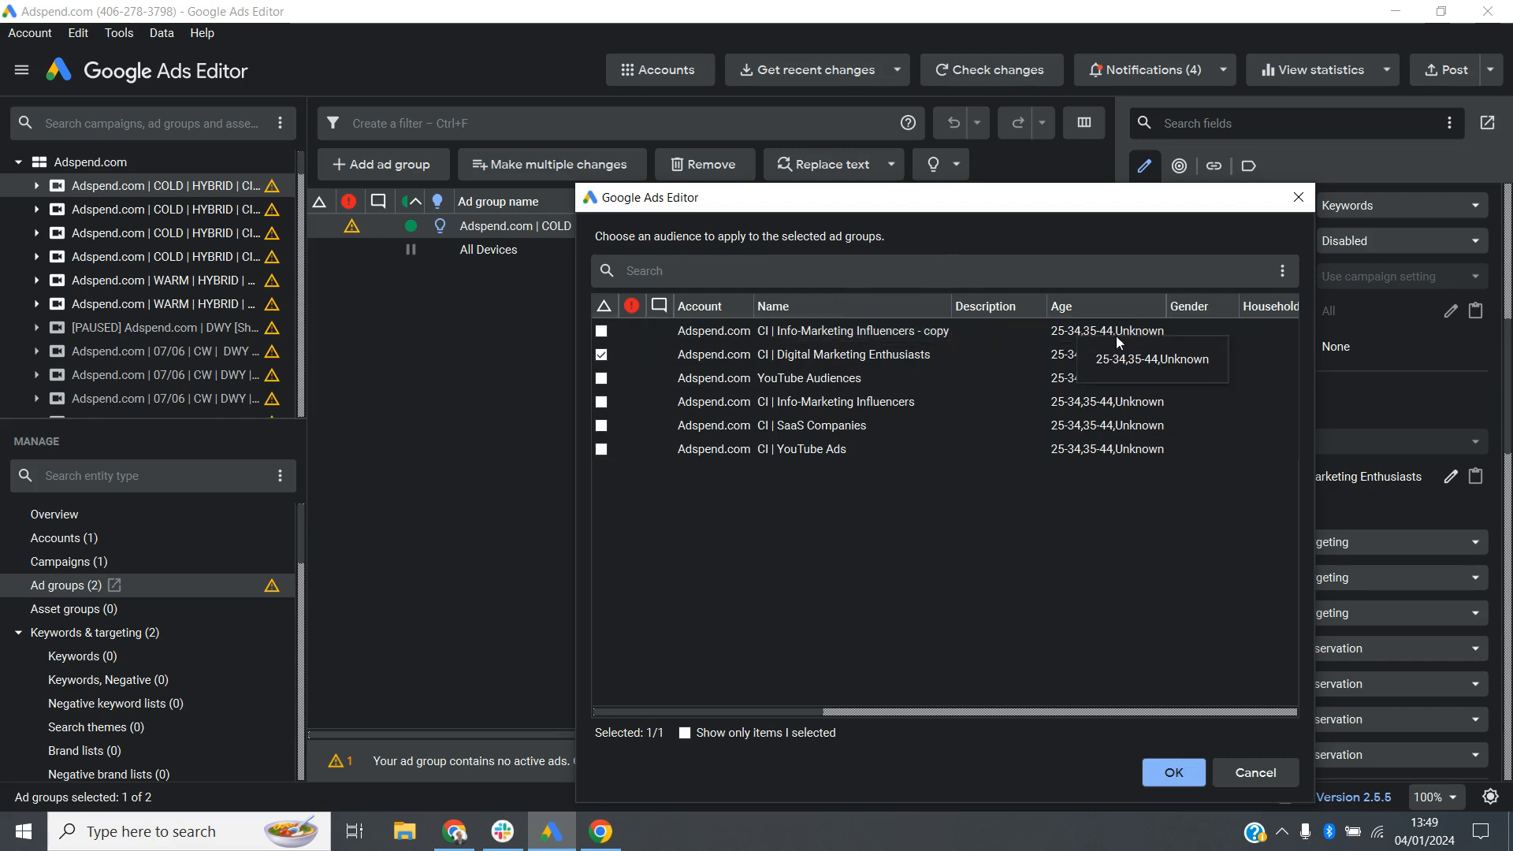
{"action": "left_click_drag", "start_coordinate": [810, 711], "coordinate": [709, 698]}
{"action": "left_click", "coordinate": [1298, 197]}
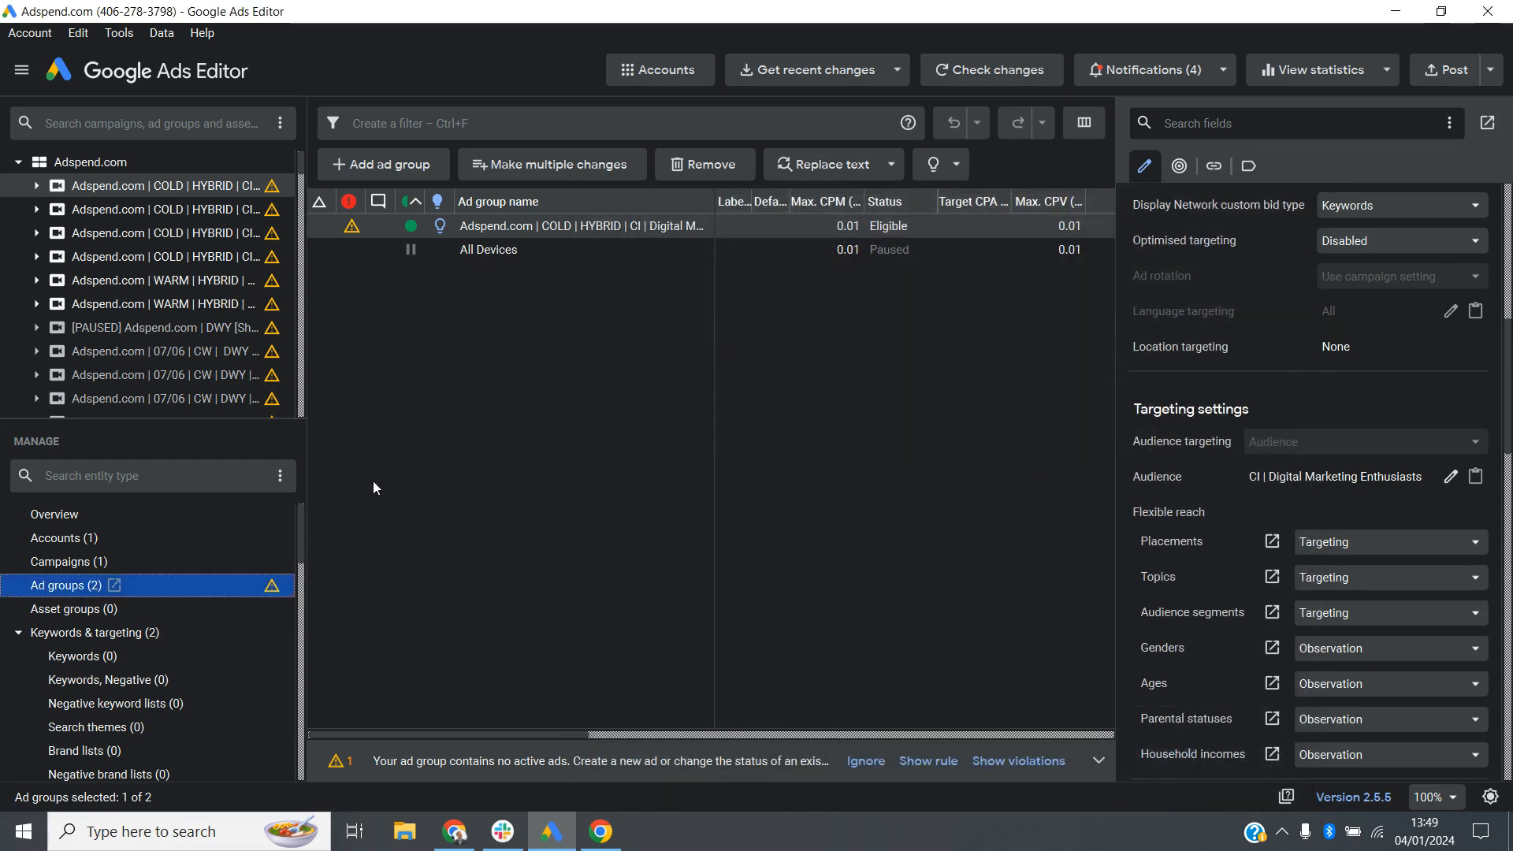
Show the Audience segments list again and look through the gender, age, parental status and household income targeting types
{"action": "scroll", "coordinate": [203, 589], "scroll_direction": "down", "scroll_amount": 5}
{"action": "scroll", "coordinate": [173, 583], "scroll_direction": "down", "scroll_amount": 6}
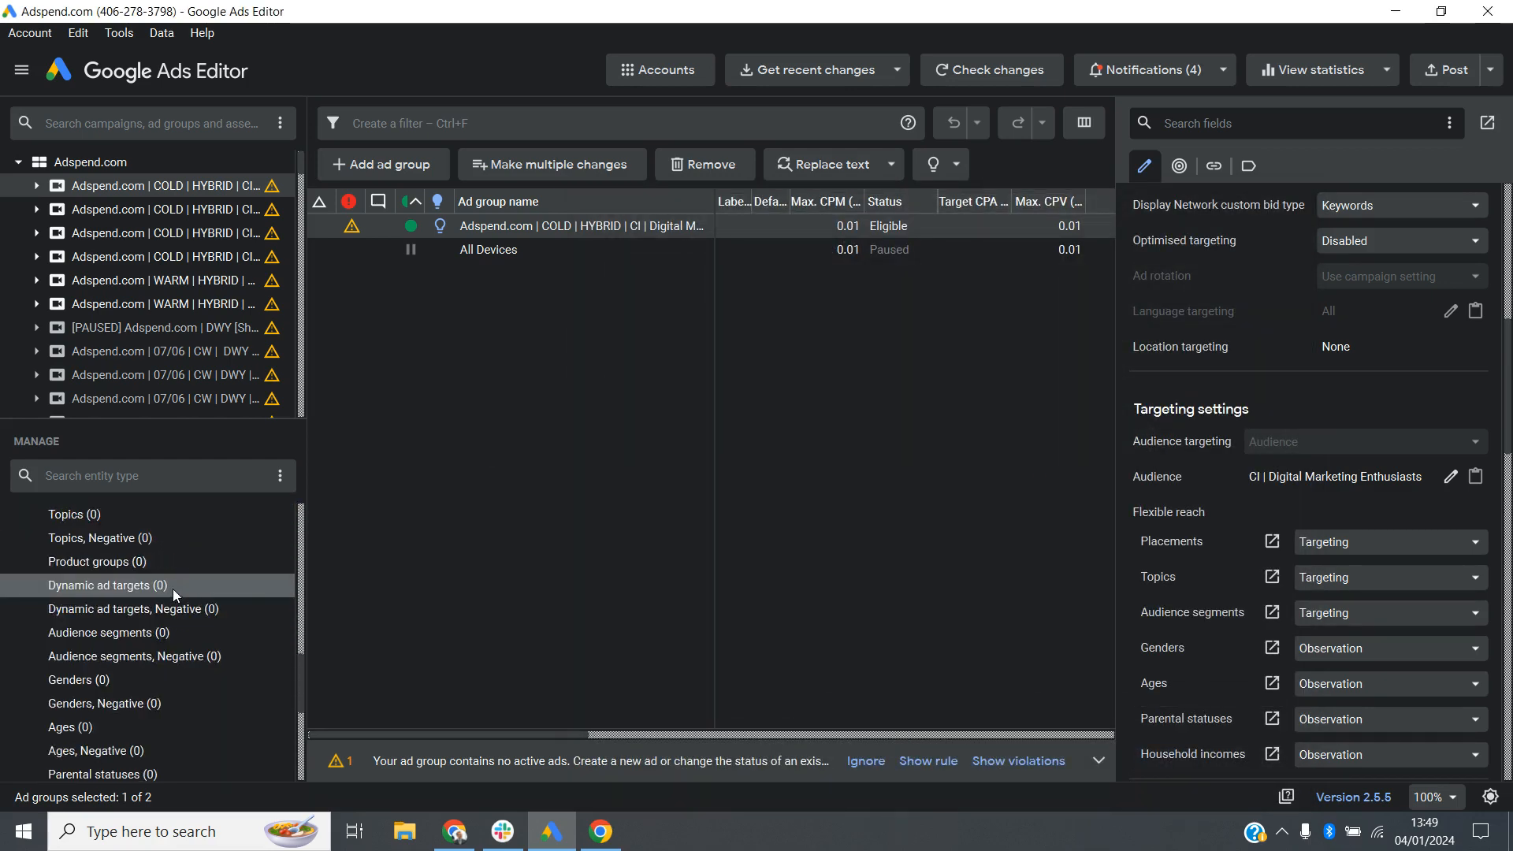
{"action": "left_click", "coordinate": [168, 636]}
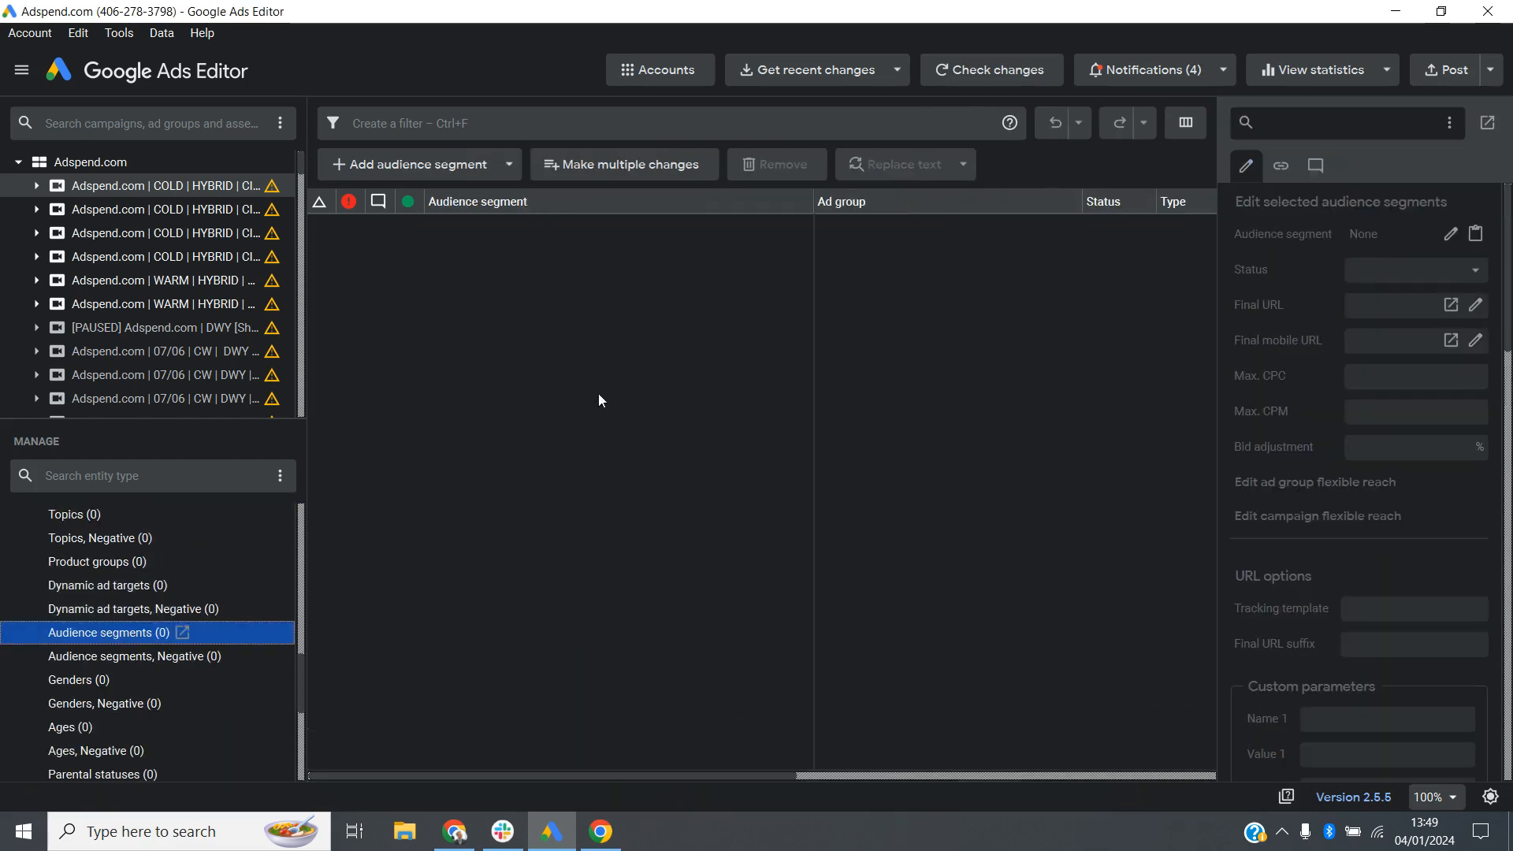
{"action": "scroll", "coordinate": [107, 706], "scroll_direction": "down", "scroll_amount": 1}
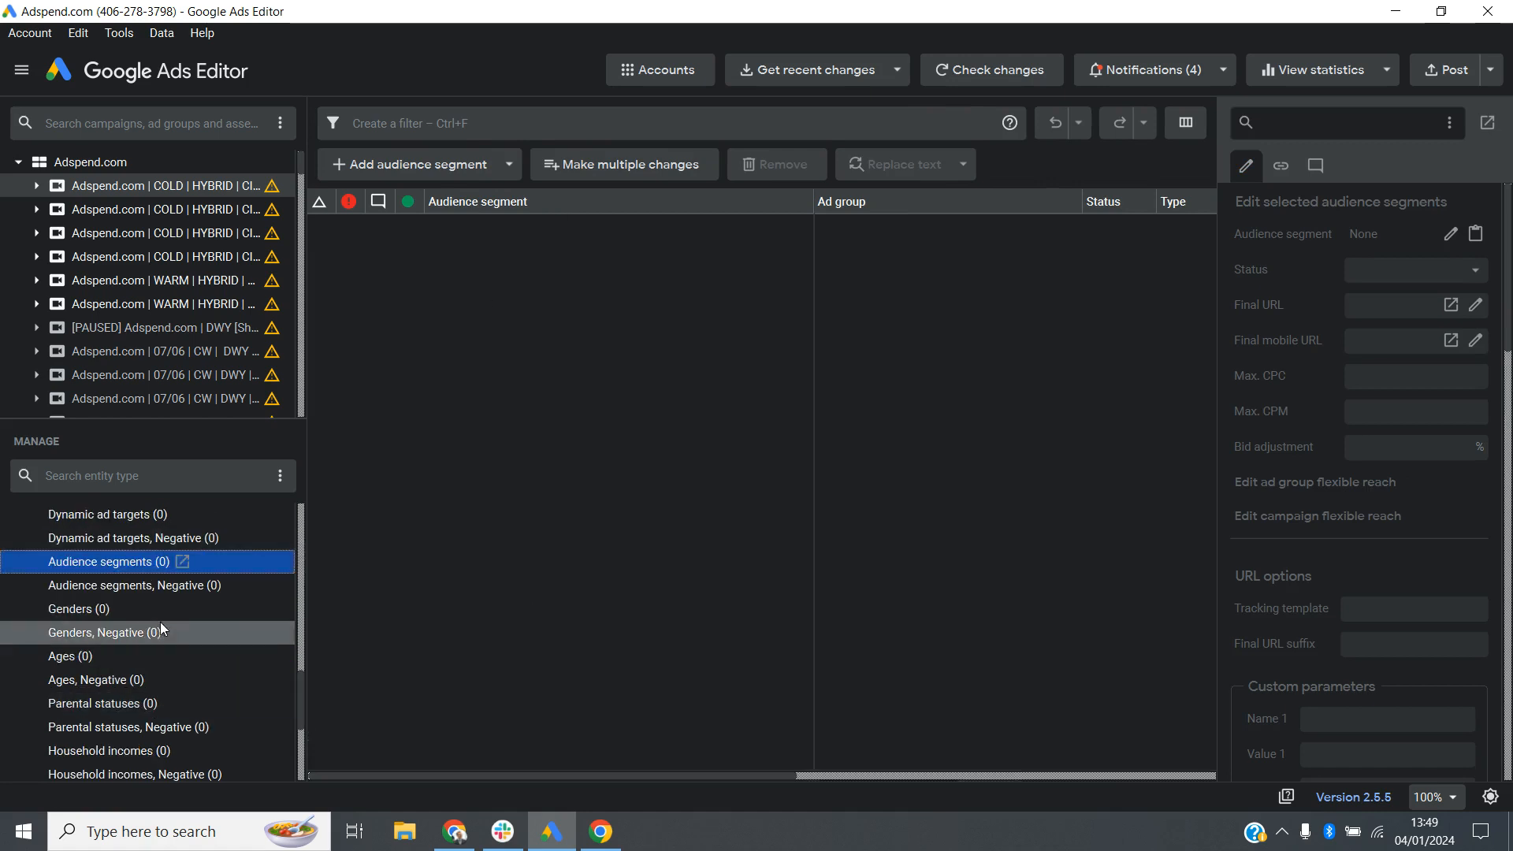
{"action": "scroll", "coordinate": [156, 630], "scroll_direction": "up", "scroll_amount": 3}
{"action": "scroll", "coordinate": [134, 592], "scroll_direction": "down", "scroll_amount": 2}
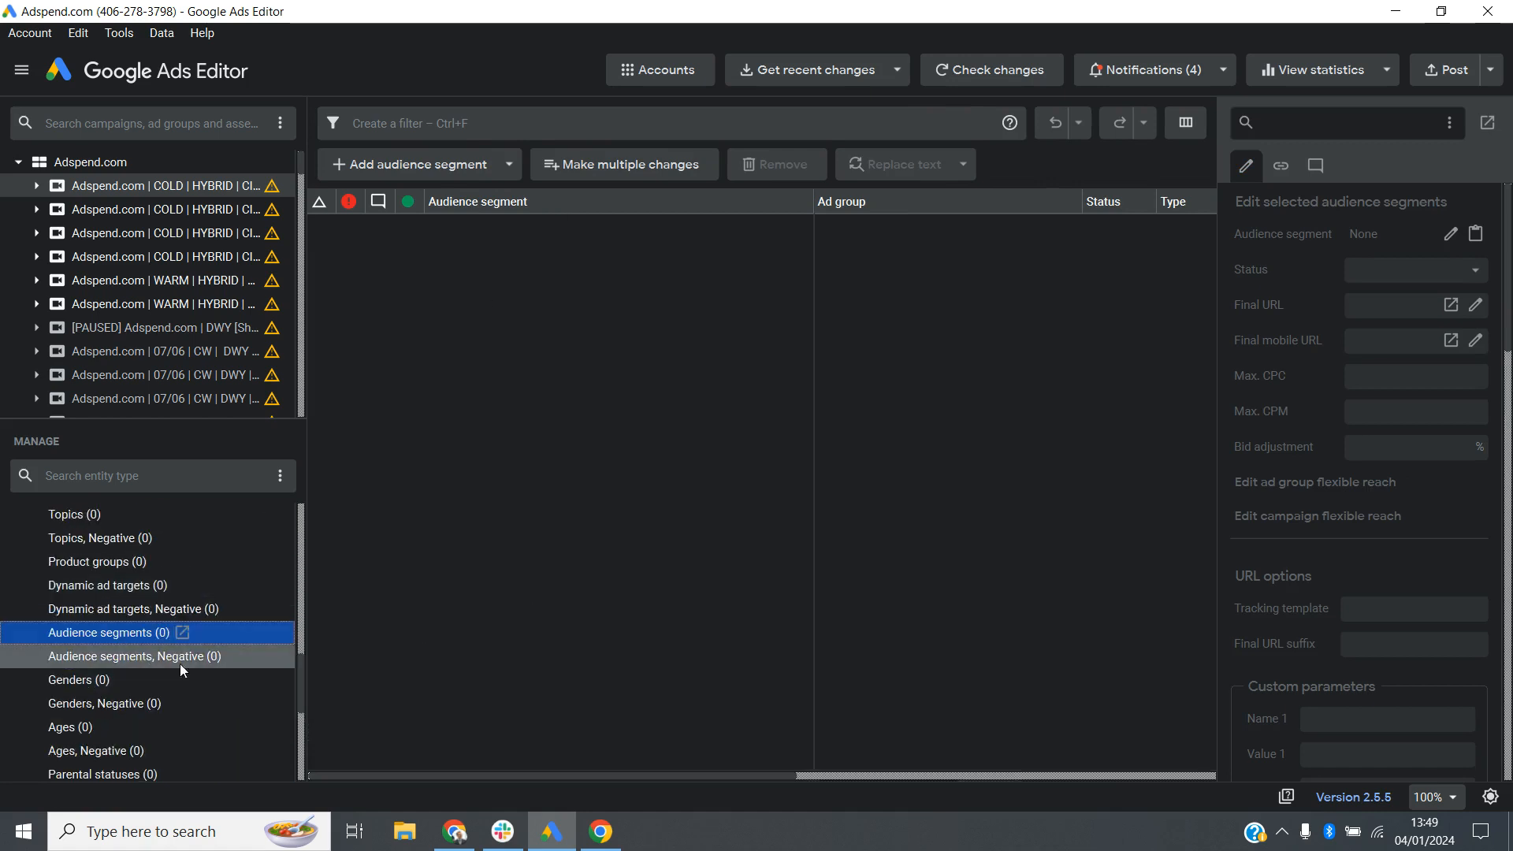
{"action": "scroll", "coordinate": [180, 561], "scroll_direction": "down", "scroll_amount": 1}
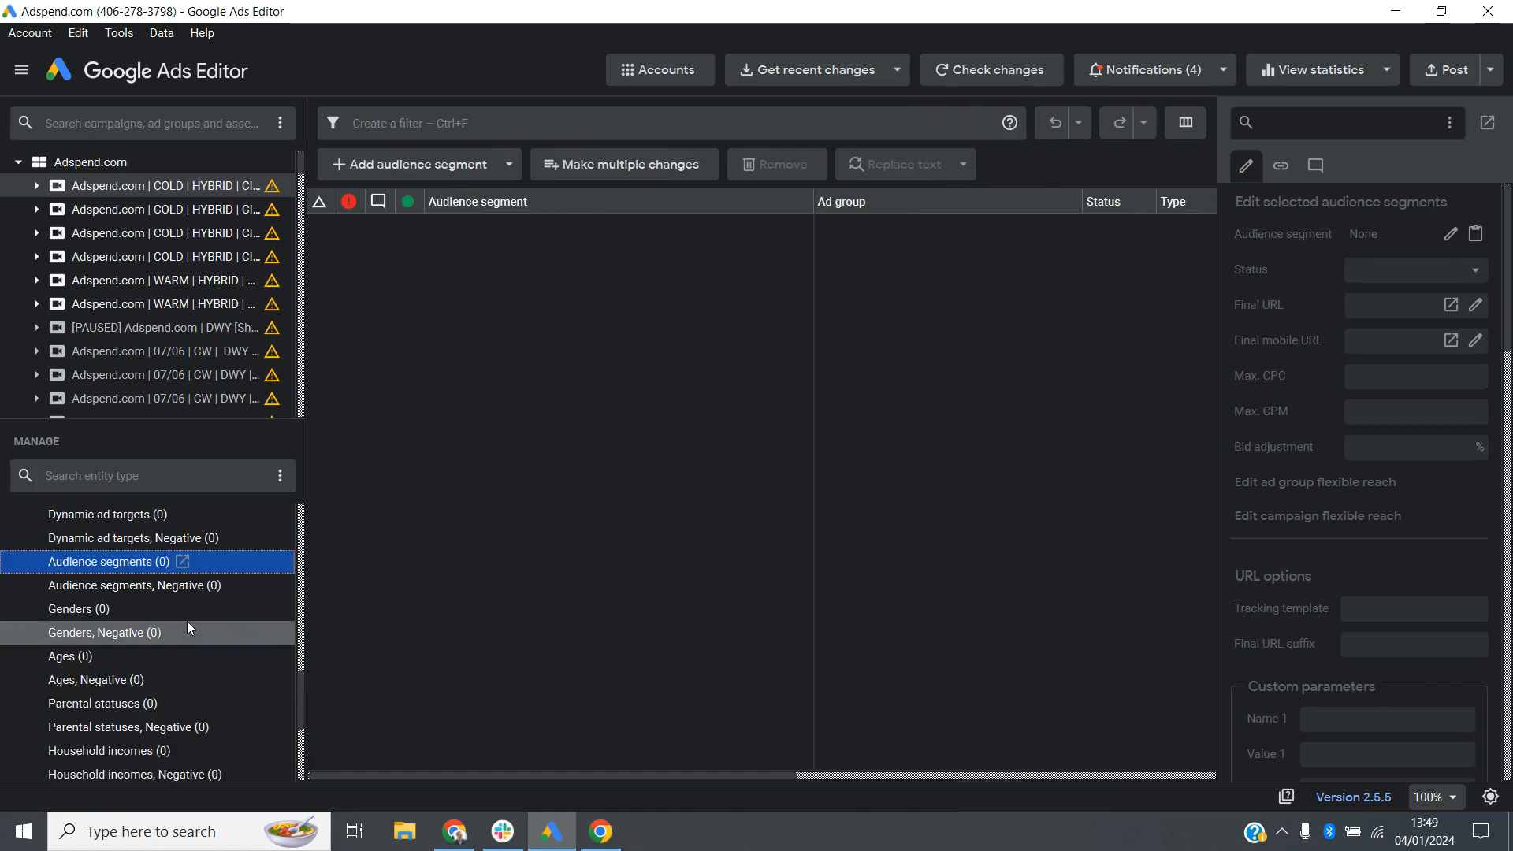
{"action": "scroll", "coordinate": [160, 606], "scroll_direction": "down", "scroll_amount": 1}
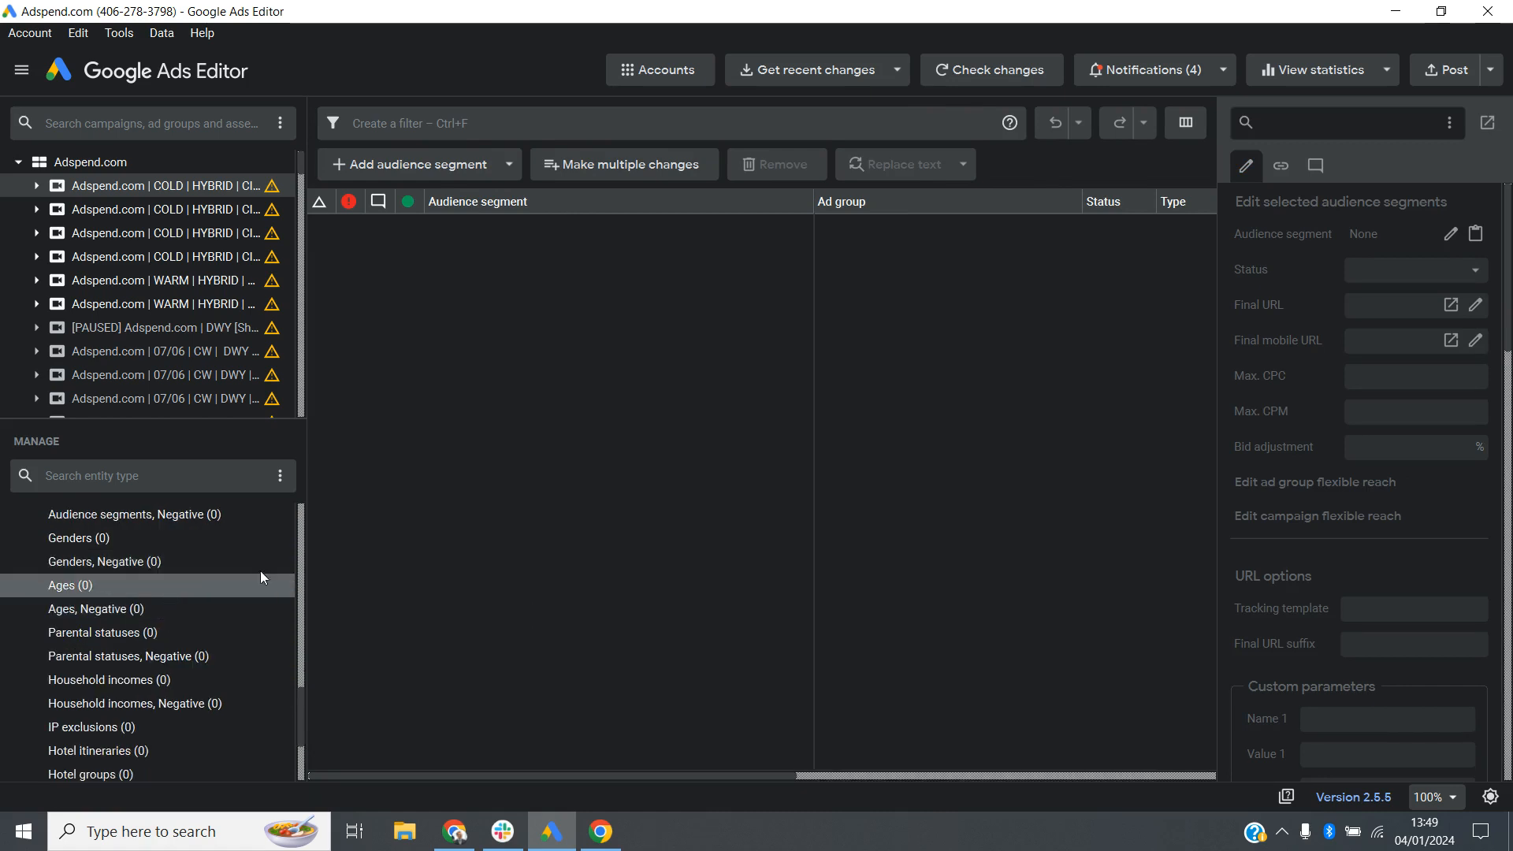
Add an ad group-level negative age to both the Digital Marketing Enthusiasts and All Devices ad groups
{"action": "left_click", "coordinate": [148, 603]}
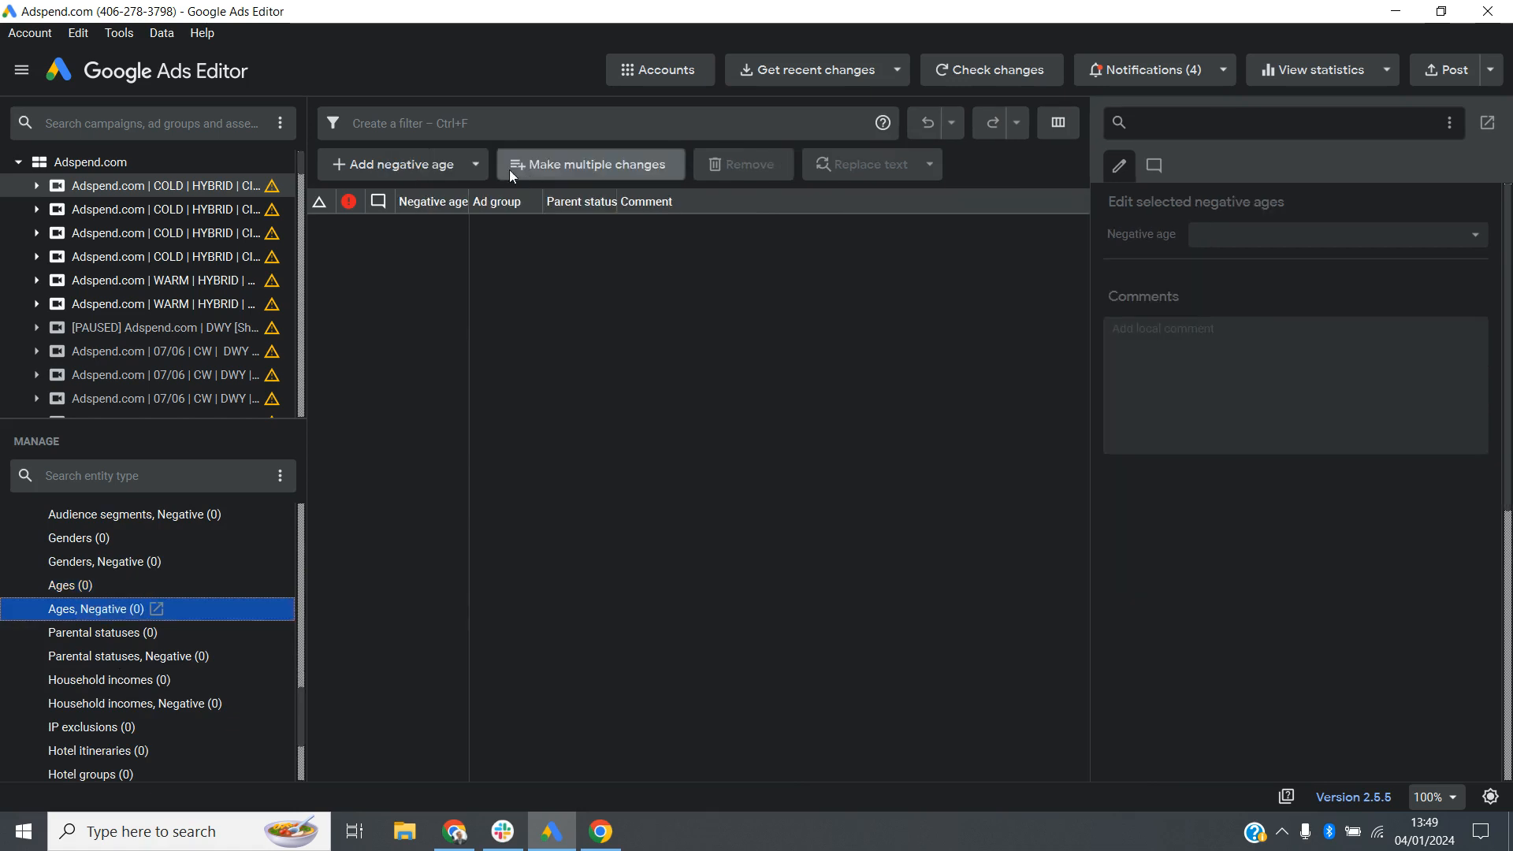
{"action": "left_click", "coordinate": [465, 169]}
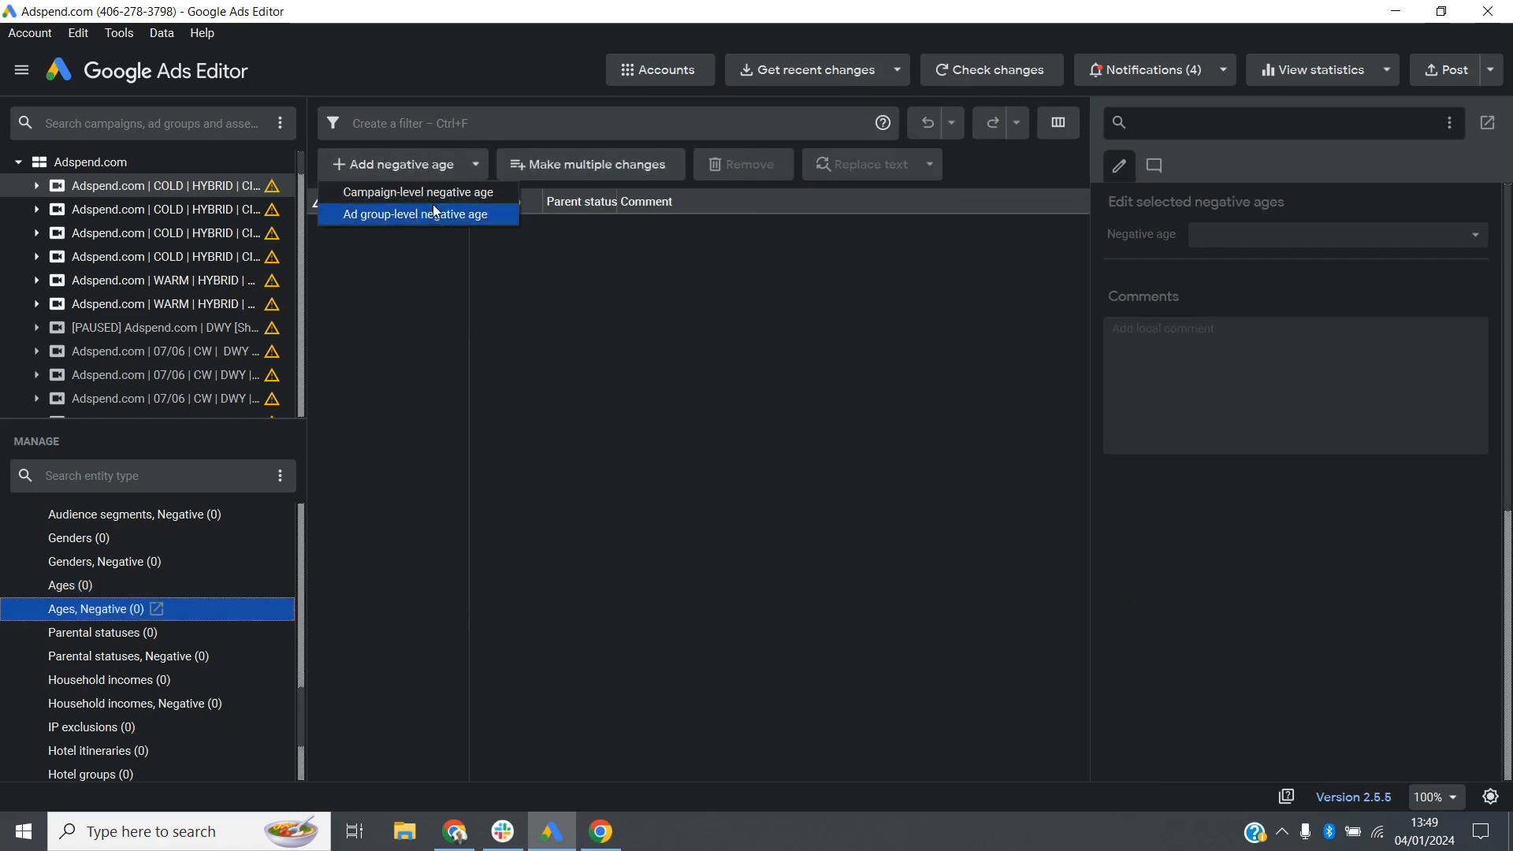
{"action": "left_click", "coordinate": [408, 216]}
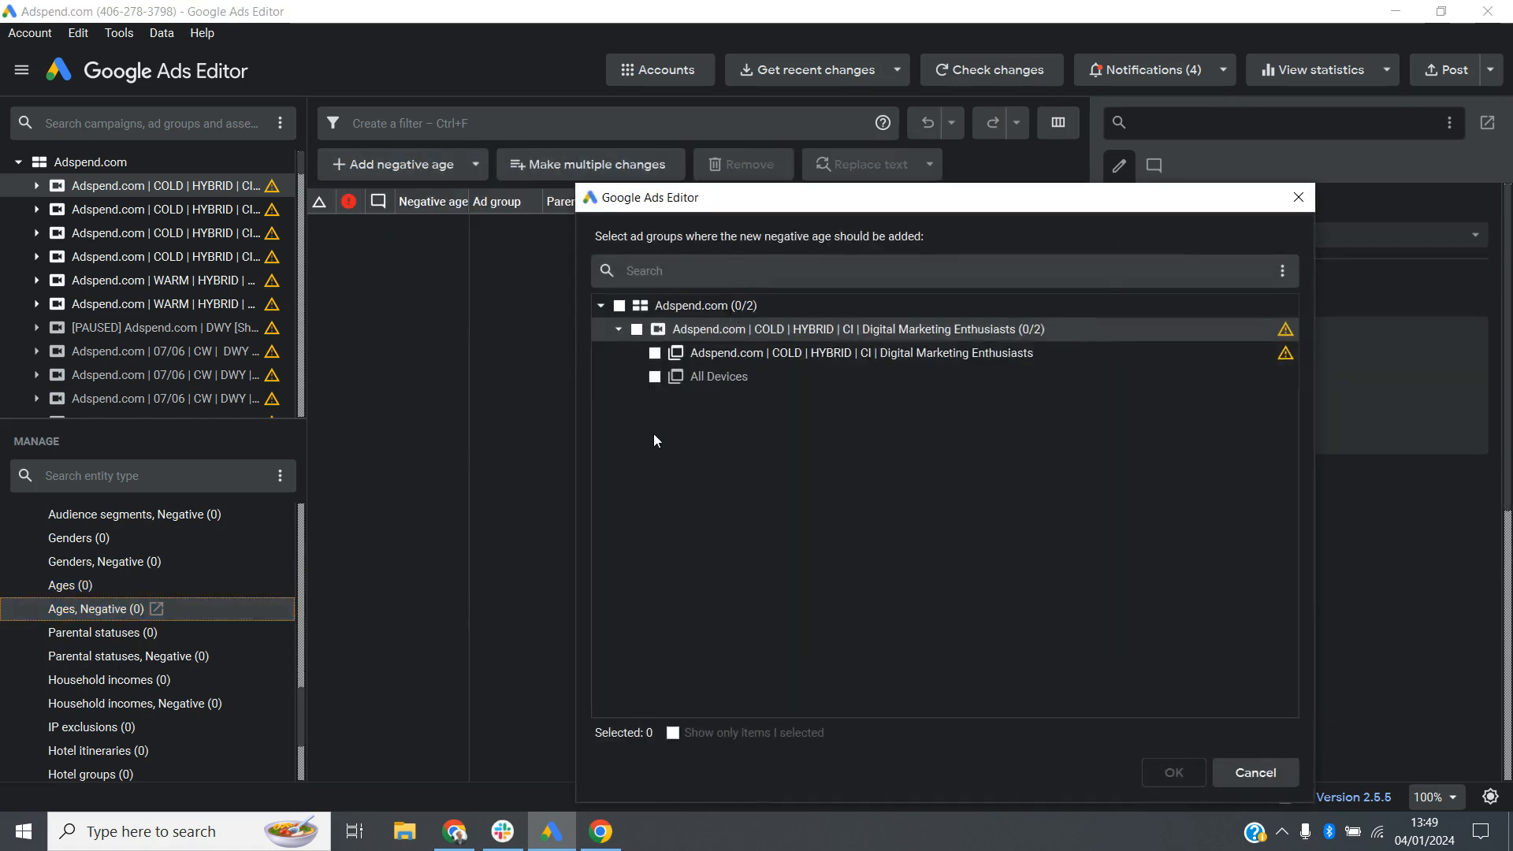
{"action": "left_click", "coordinate": [657, 356]}
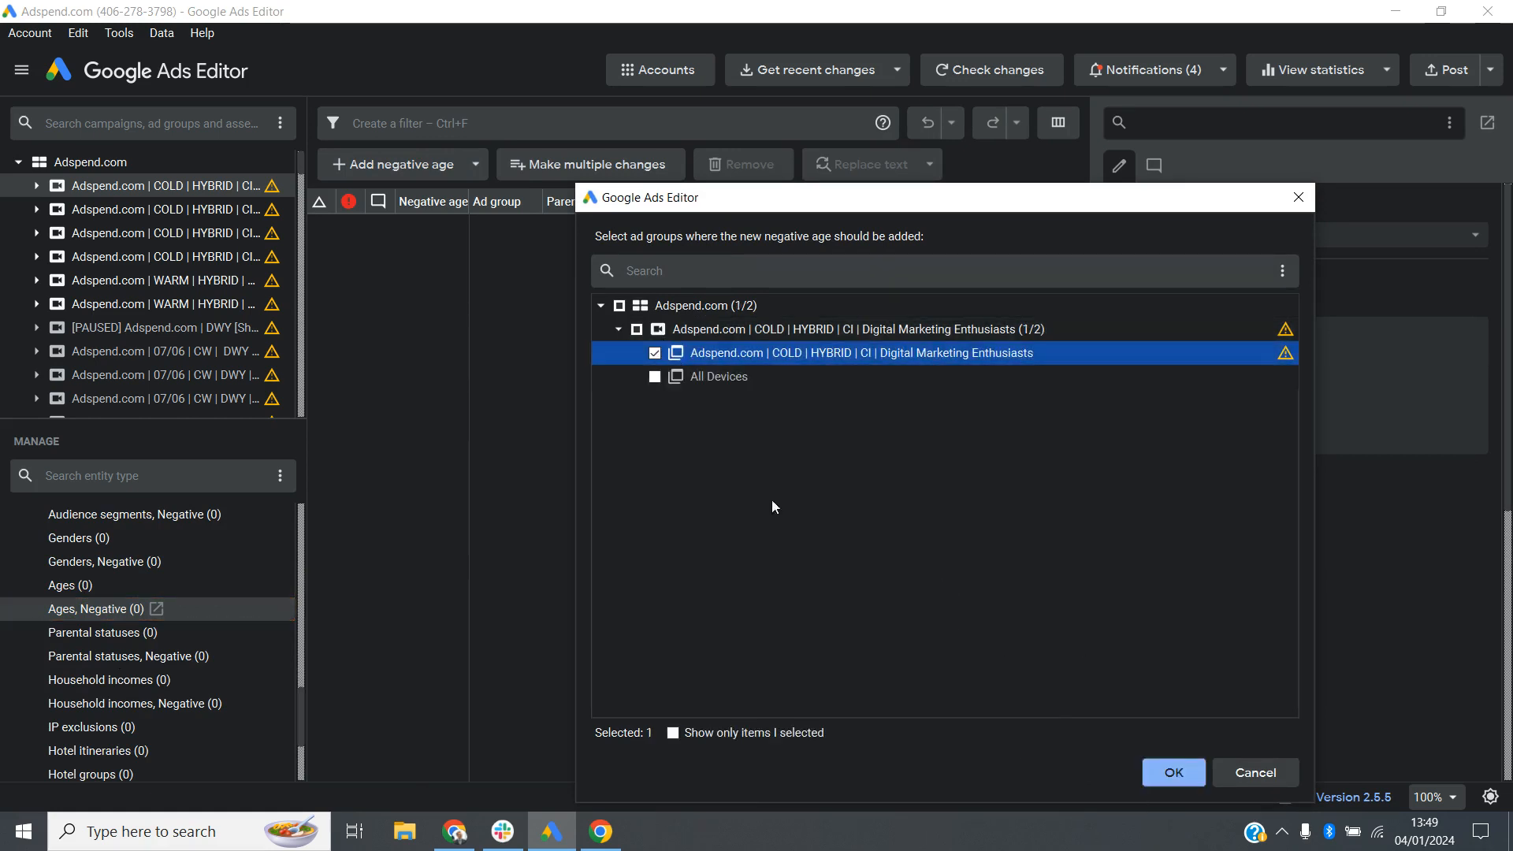
{"action": "left_click", "coordinate": [654, 376]}
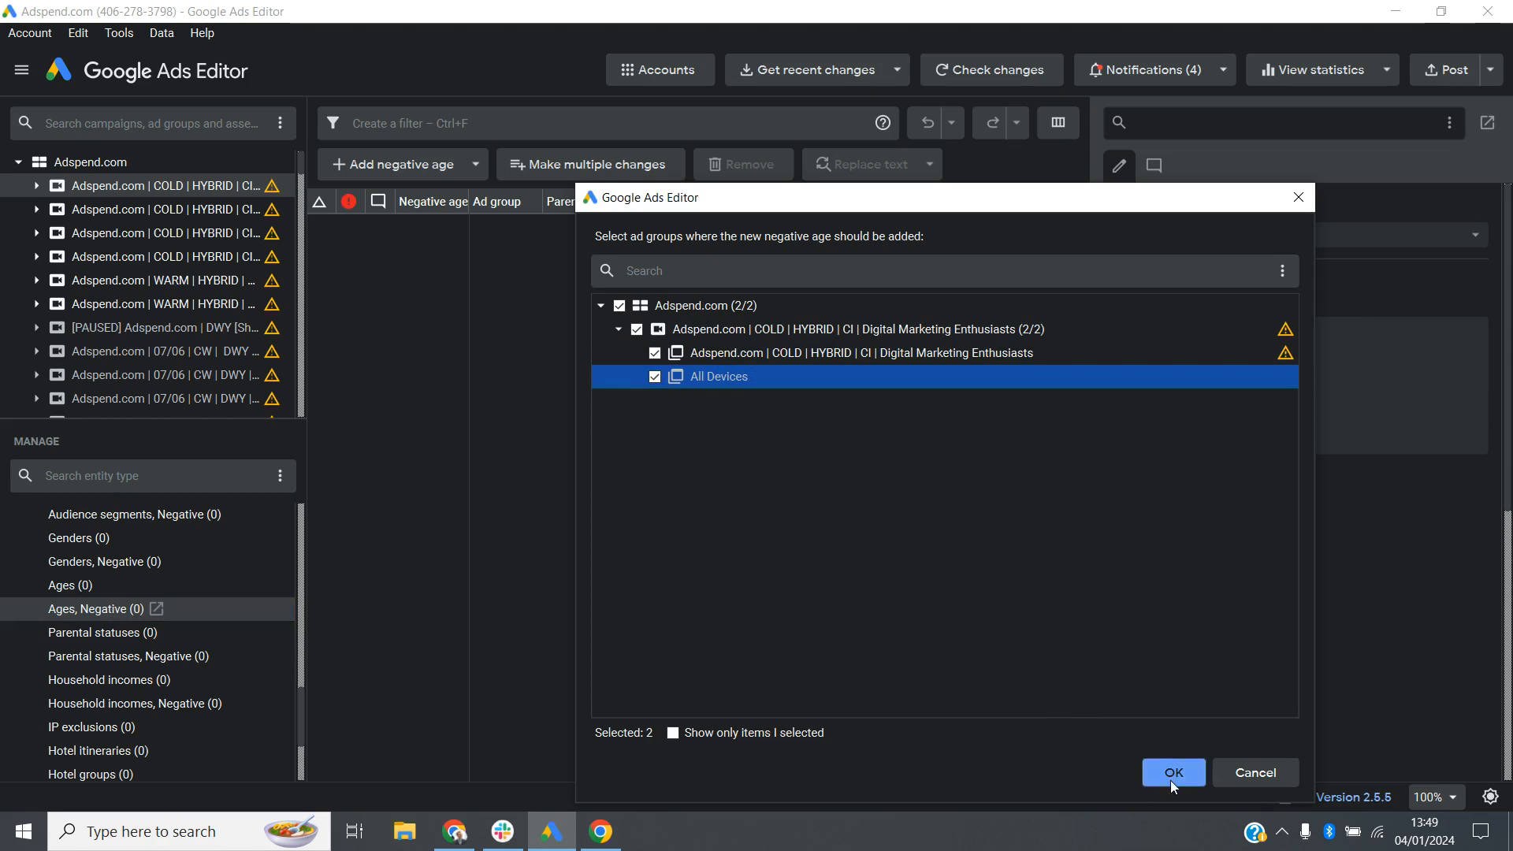
{"action": "left_click", "coordinate": [1173, 774]}
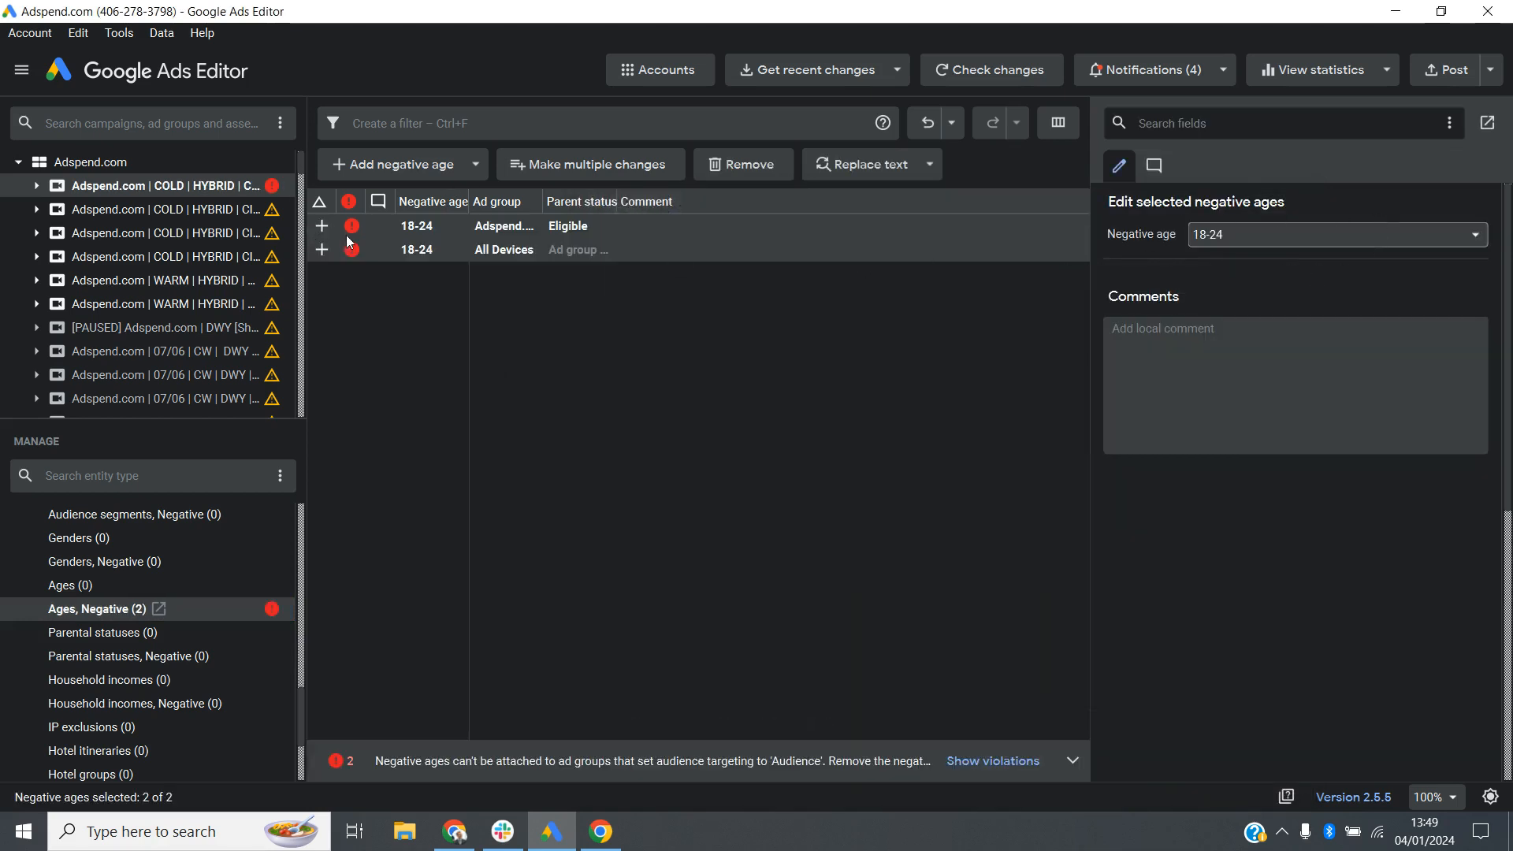
Set both new negative ages to 65 or more and read the error details for the first one
{"action": "left_click", "coordinate": [1246, 241]}
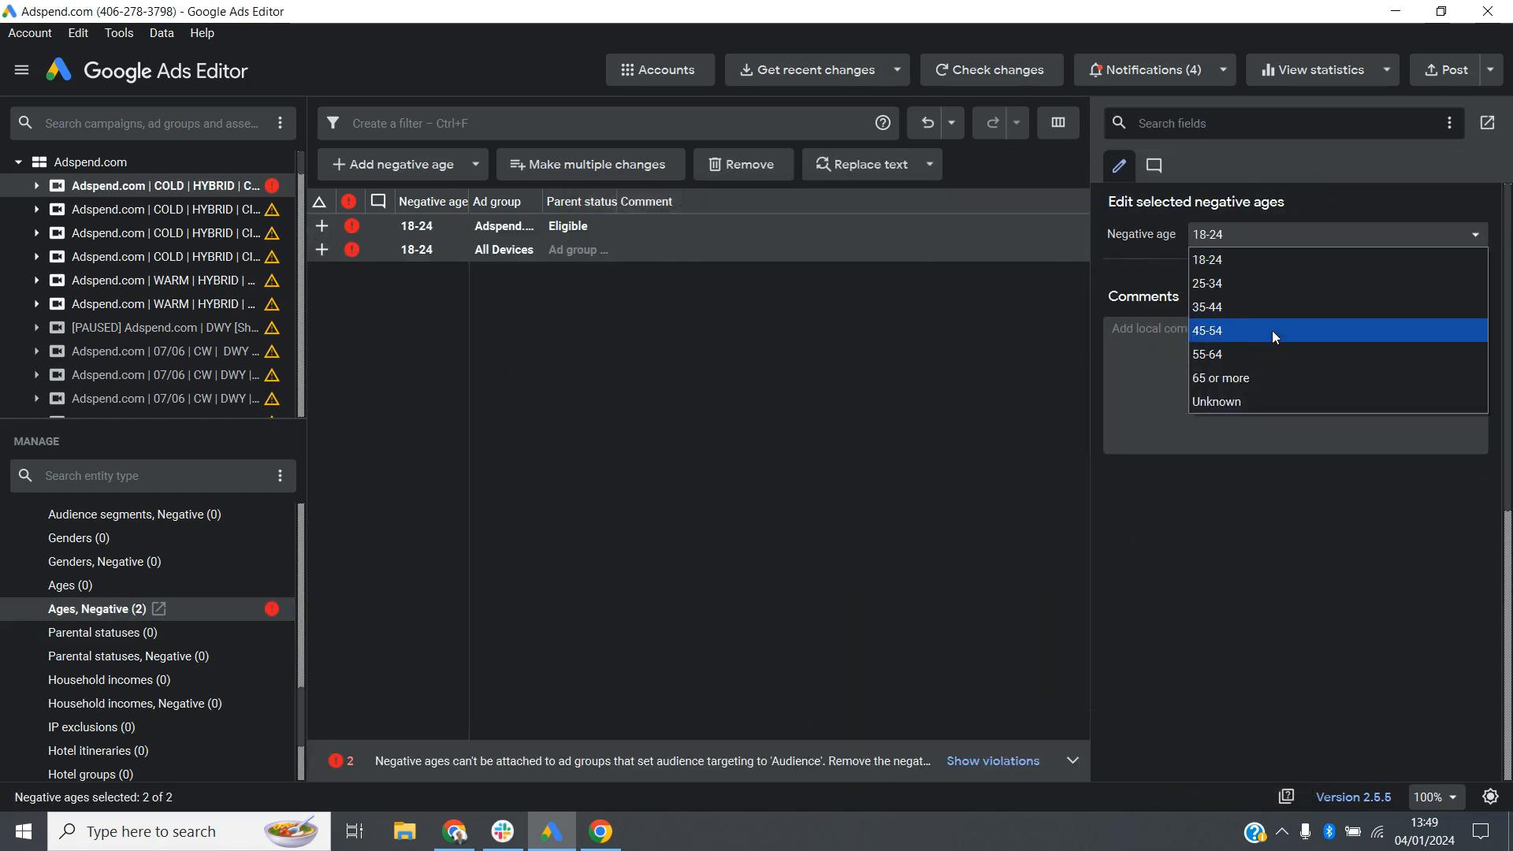
{"action": "left_click", "coordinate": [1276, 381]}
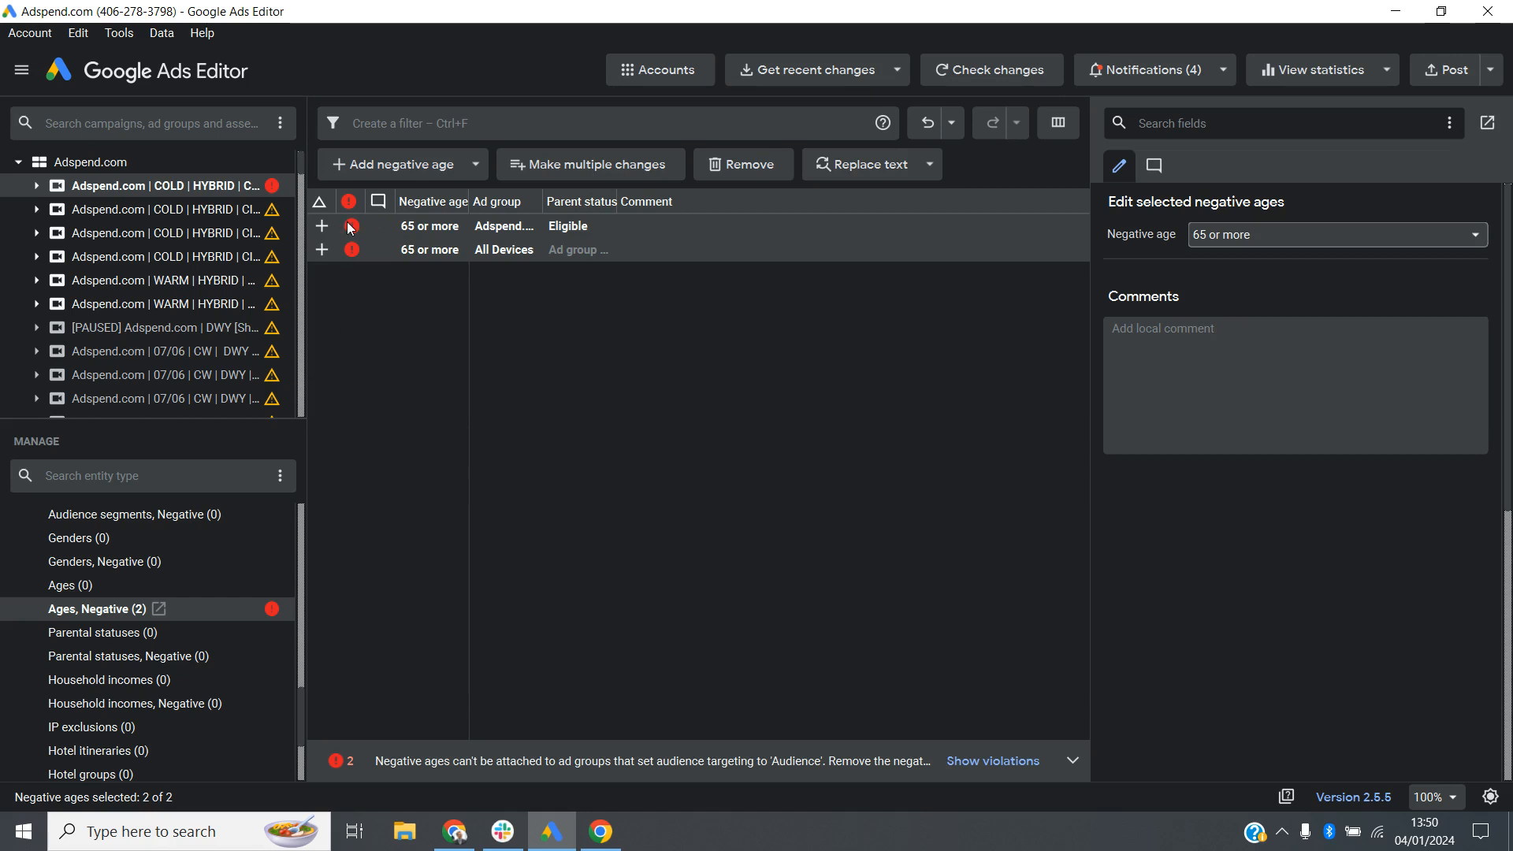
{"action": "mouse_move", "coordinate": [352, 228]}
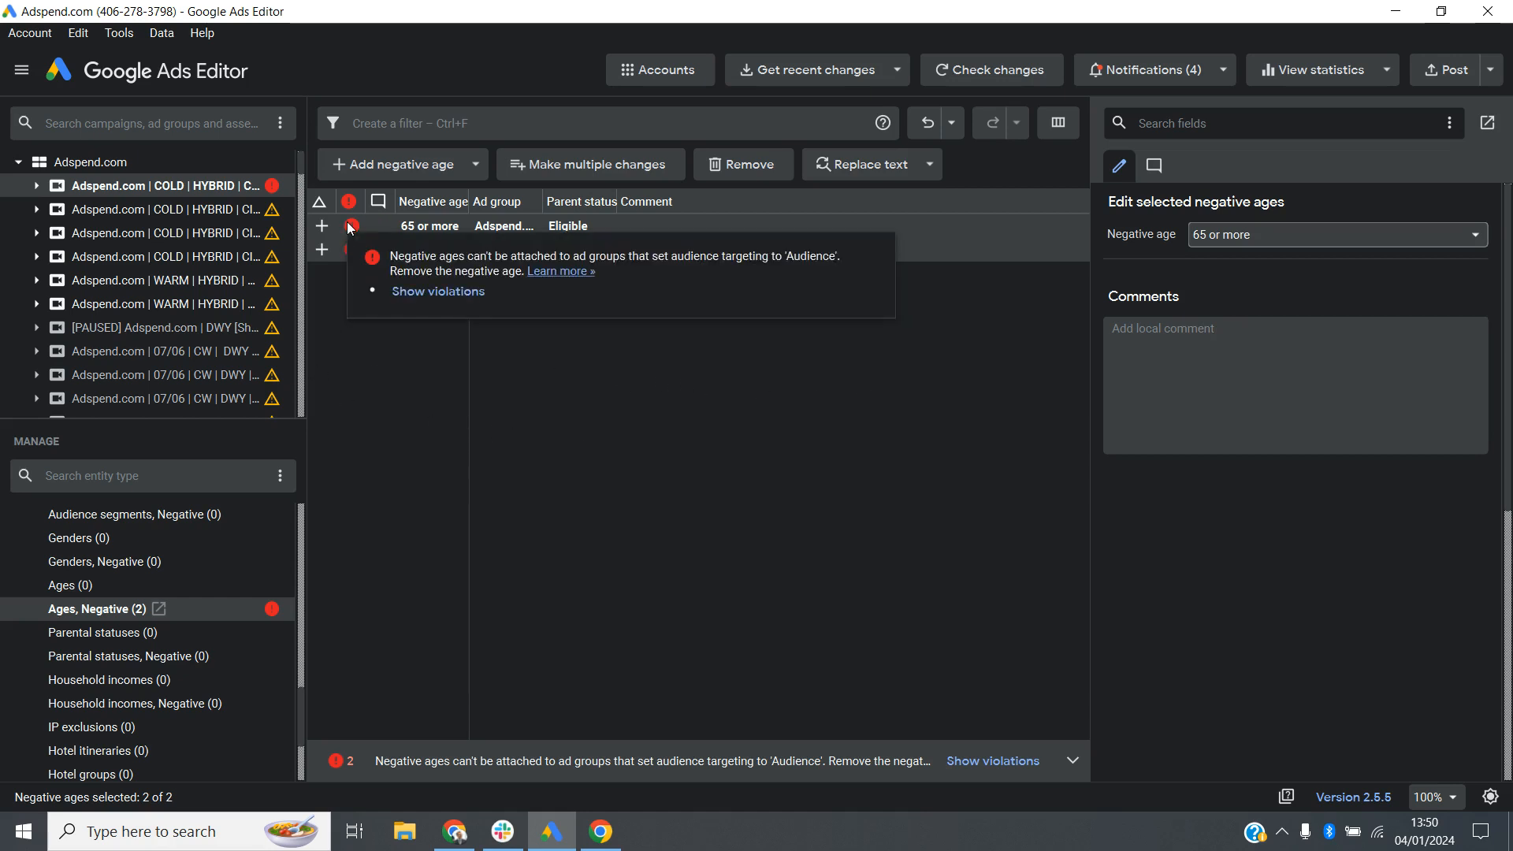
Select both 65 or more negative ages and delete them
{"action": "left_click", "coordinate": [589, 226]}
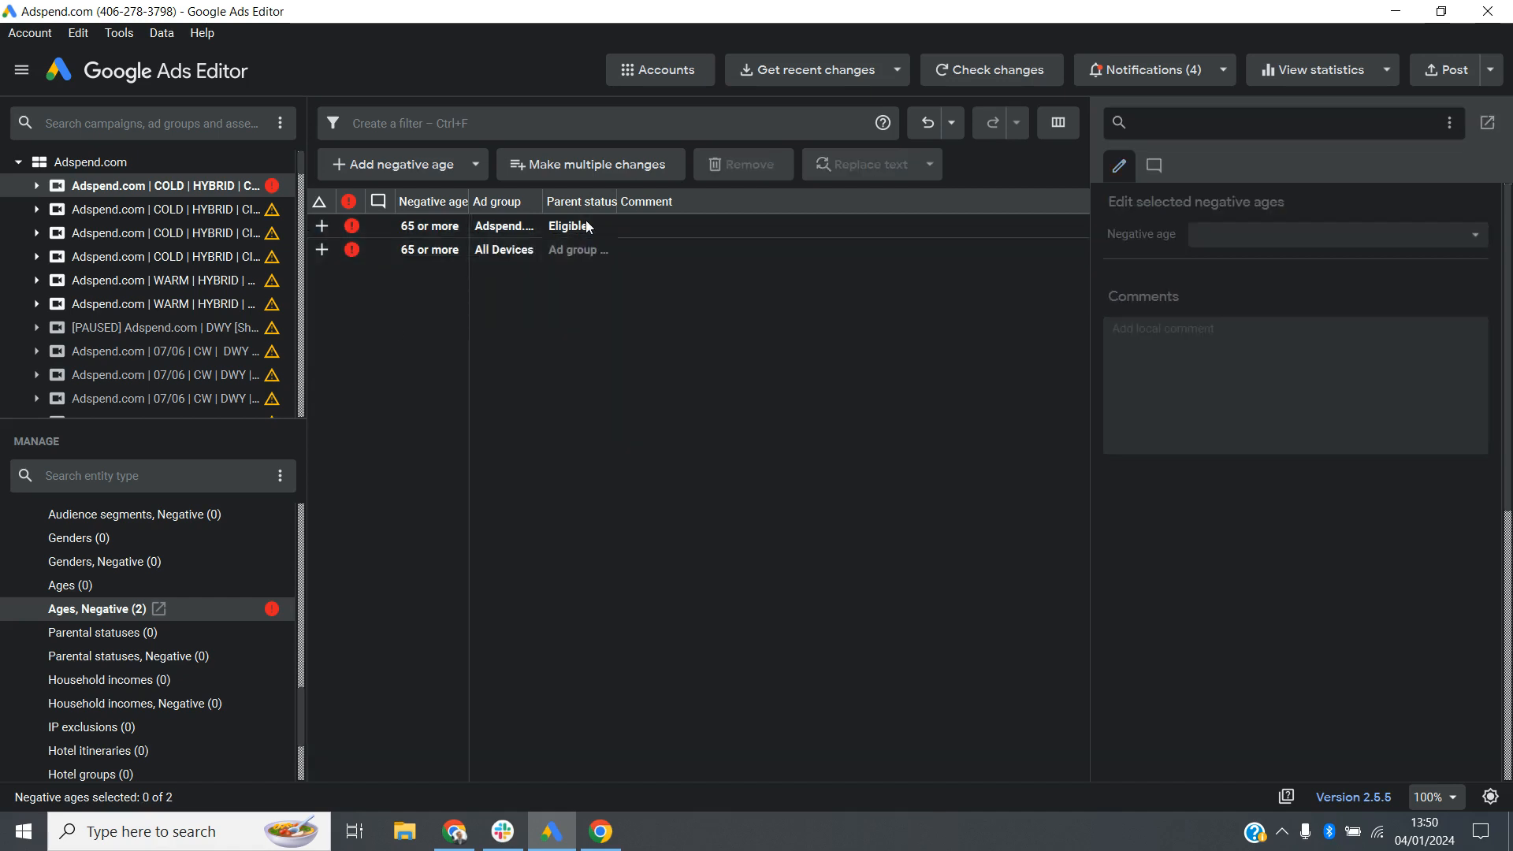
{"action": "left_click", "coordinate": [607, 251], "text": "shift"}
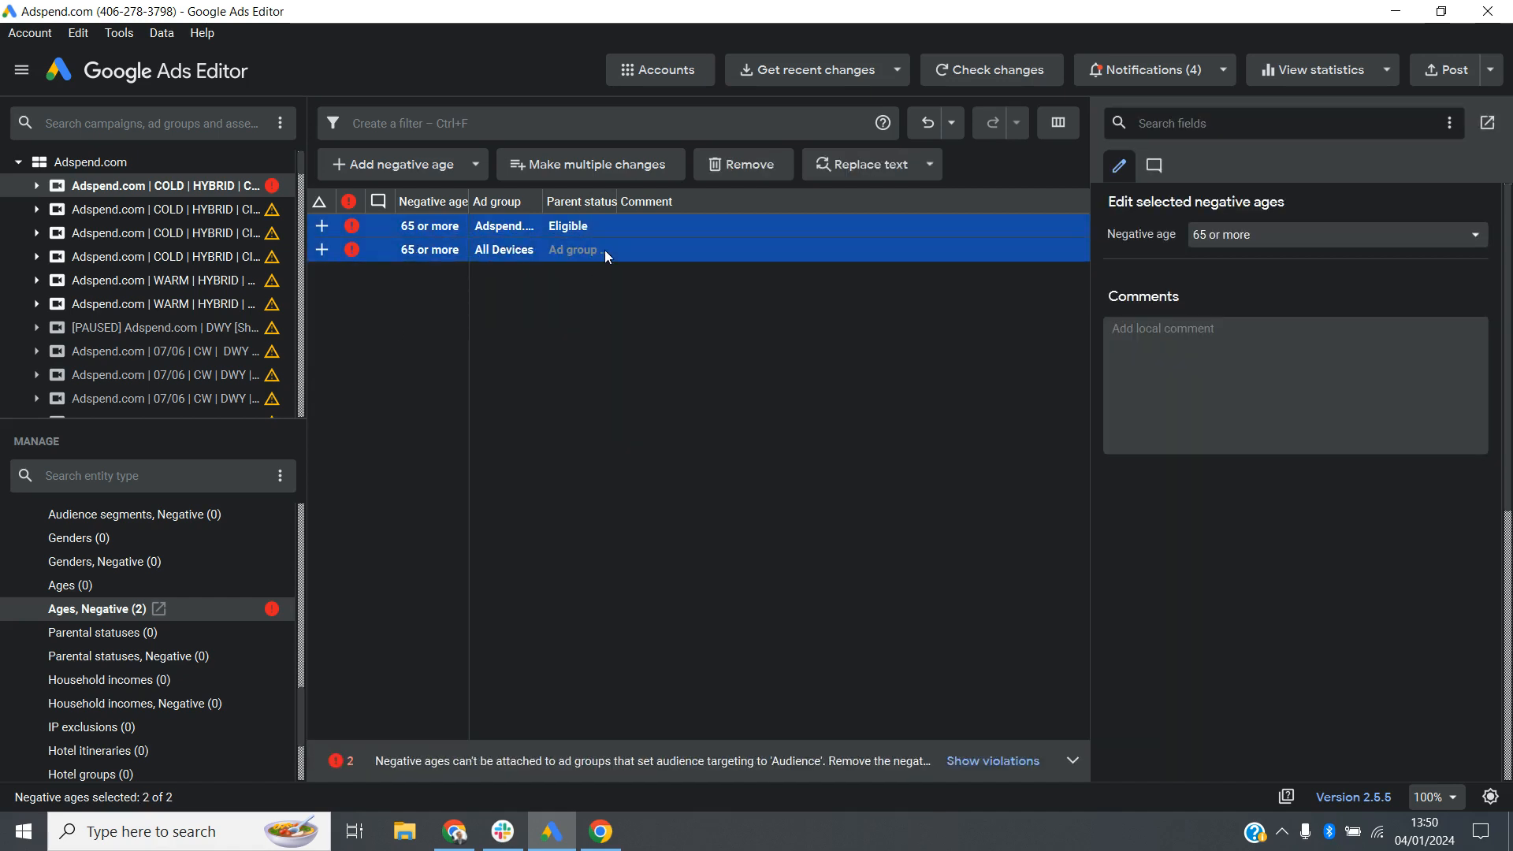
{"action": "key", "text": "Delete"}
Remove the CI | Digital Marketing Enthusiasts audience from the Digital Marketing Enthusiasts ad group and review its targeting settings
{"action": "scroll", "coordinate": [247, 551], "scroll_direction": "up", "scroll_amount": 15}
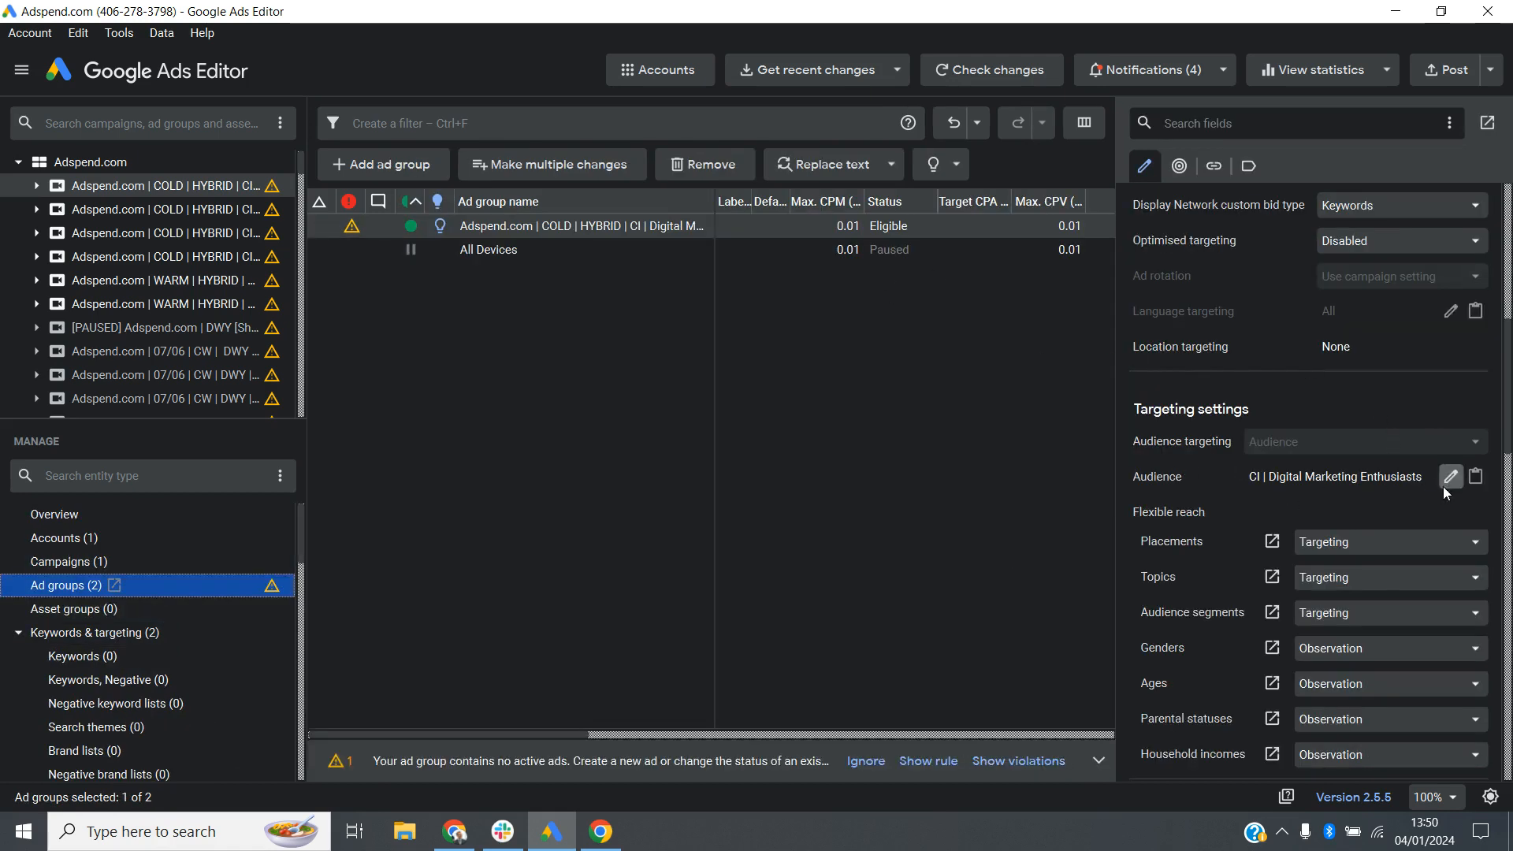
{"action": "left_click", "coordinate": [1450, 476]}
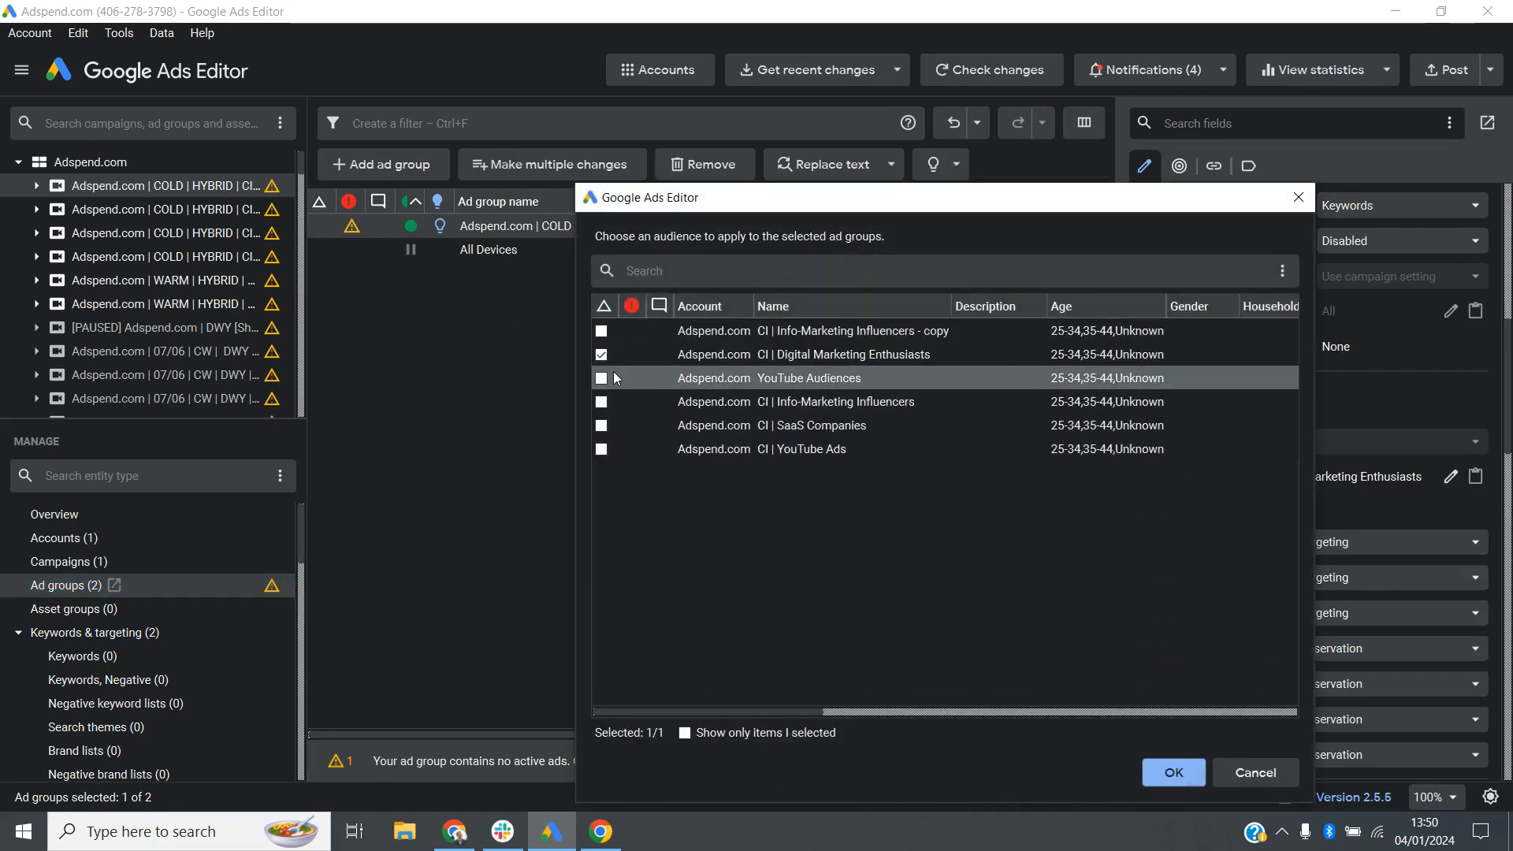
{"action": "left_click", "coordinate": [1173, 772]}
{"action": "scroll", "coordinate": [1294, 445], "scroll_direction": "down", "scroll_amount": 1}
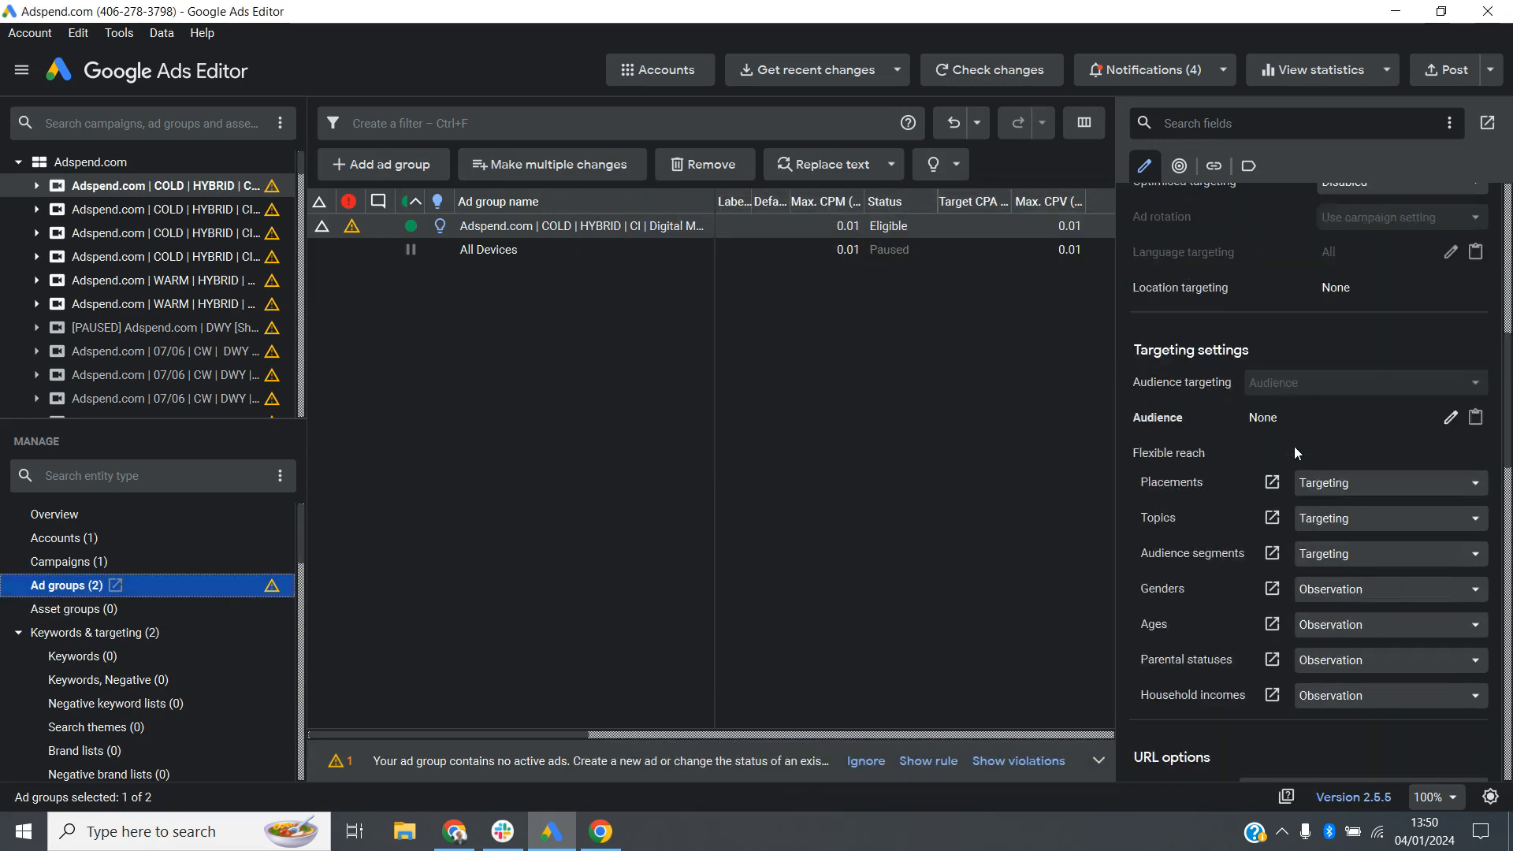
{"action": "scroll", "coordinate": [1293, 446], "scroll_direction": "up", "scroll_amount": 3}
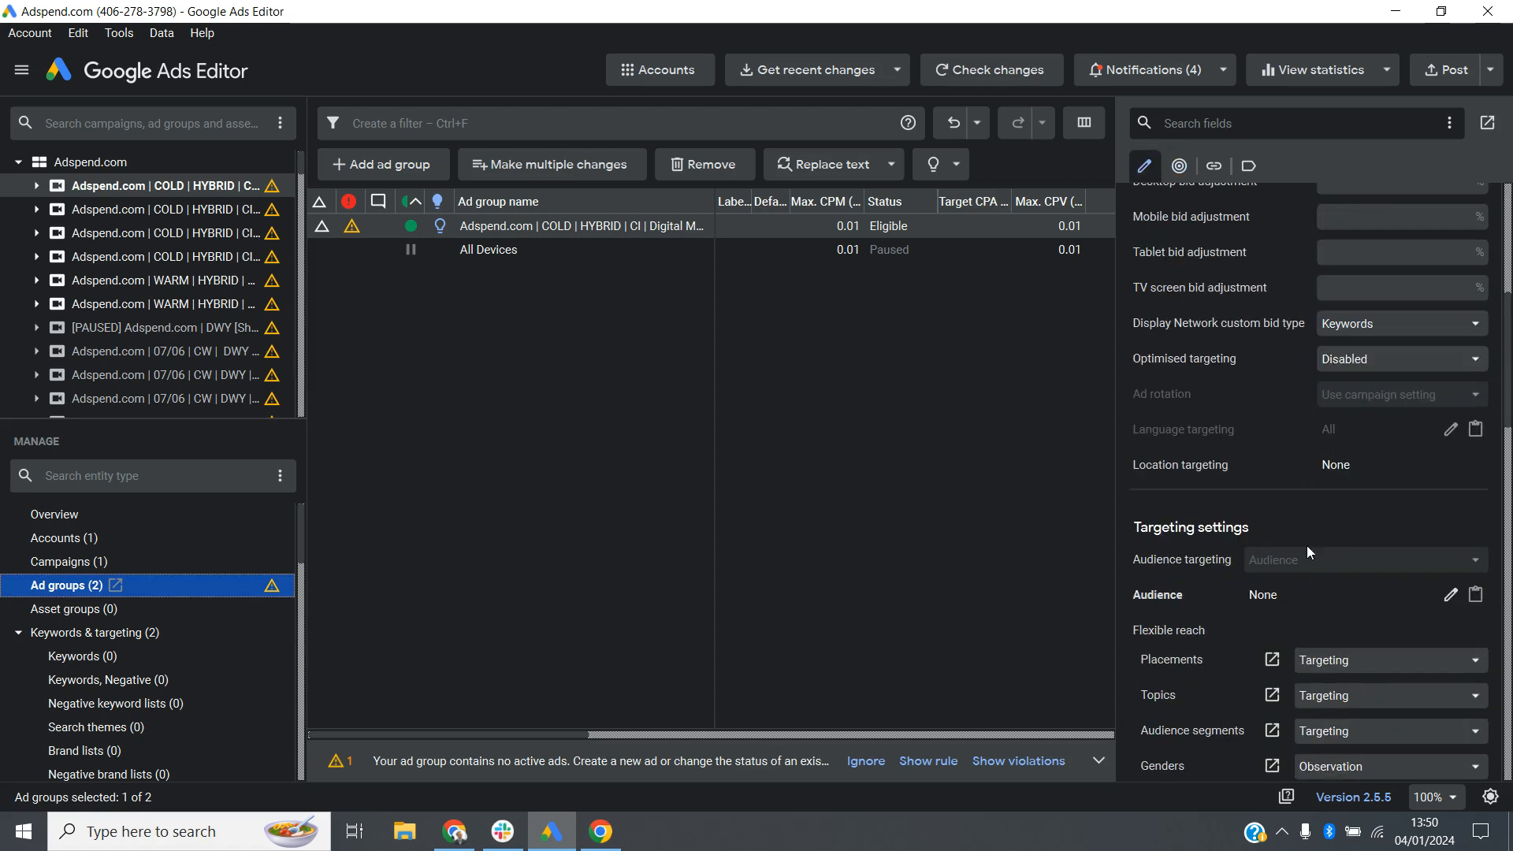
{"action": "scroll", "coordinate": [1311, 453], "scroll_direction": "up", "scroll_amount": 3}
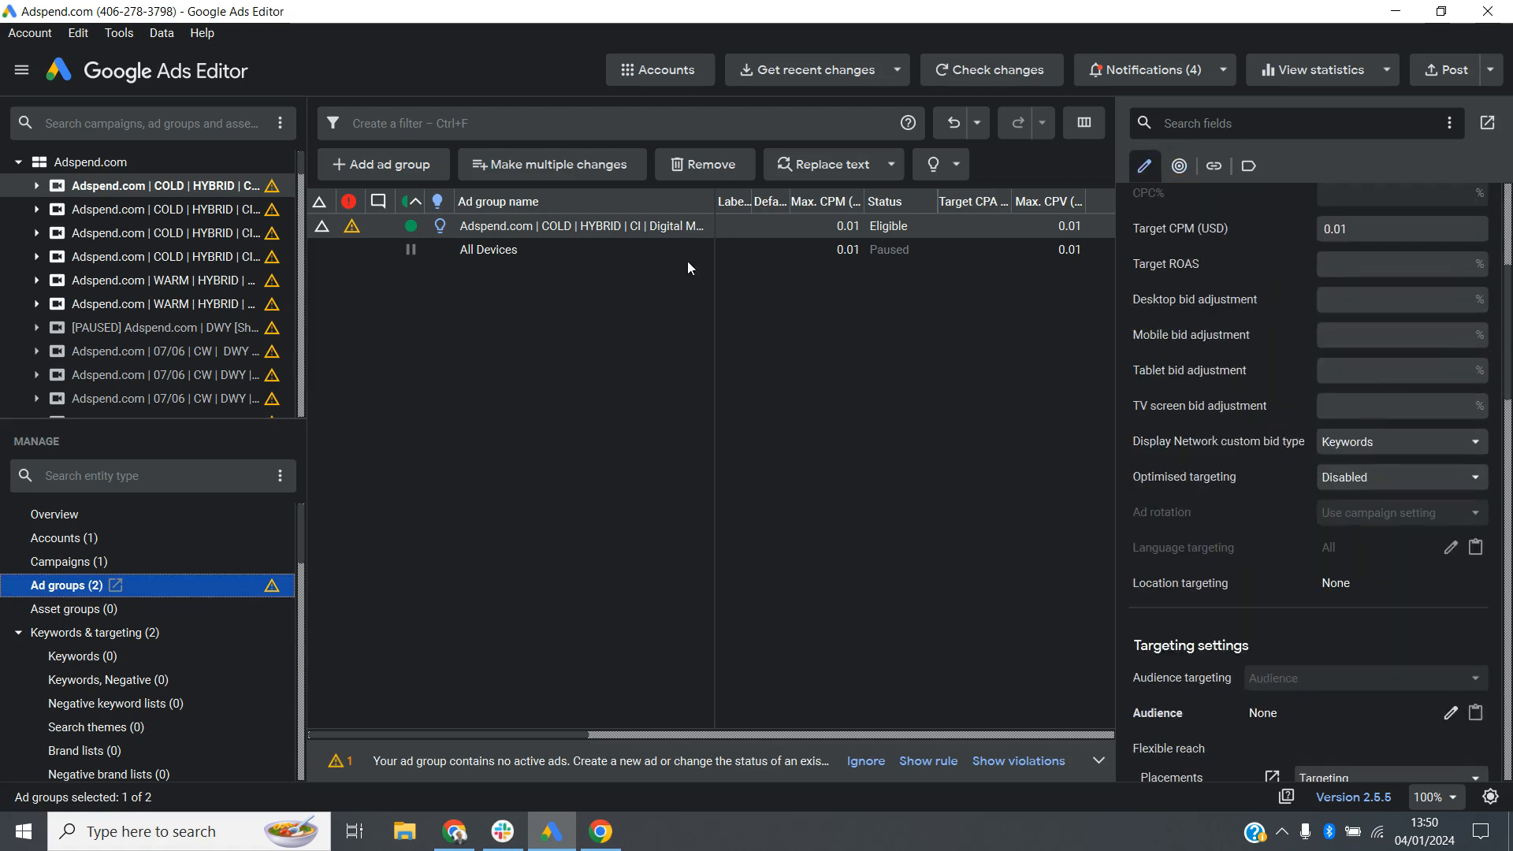
Reapply the CI | Digital Marketing Enthusiasts audience to the Digital Marketing Enthusiasts ad group
{"action": "left_click", "coordinate": [663, 270]}
{"action": "left_click", "coordinate": [572, 243]}
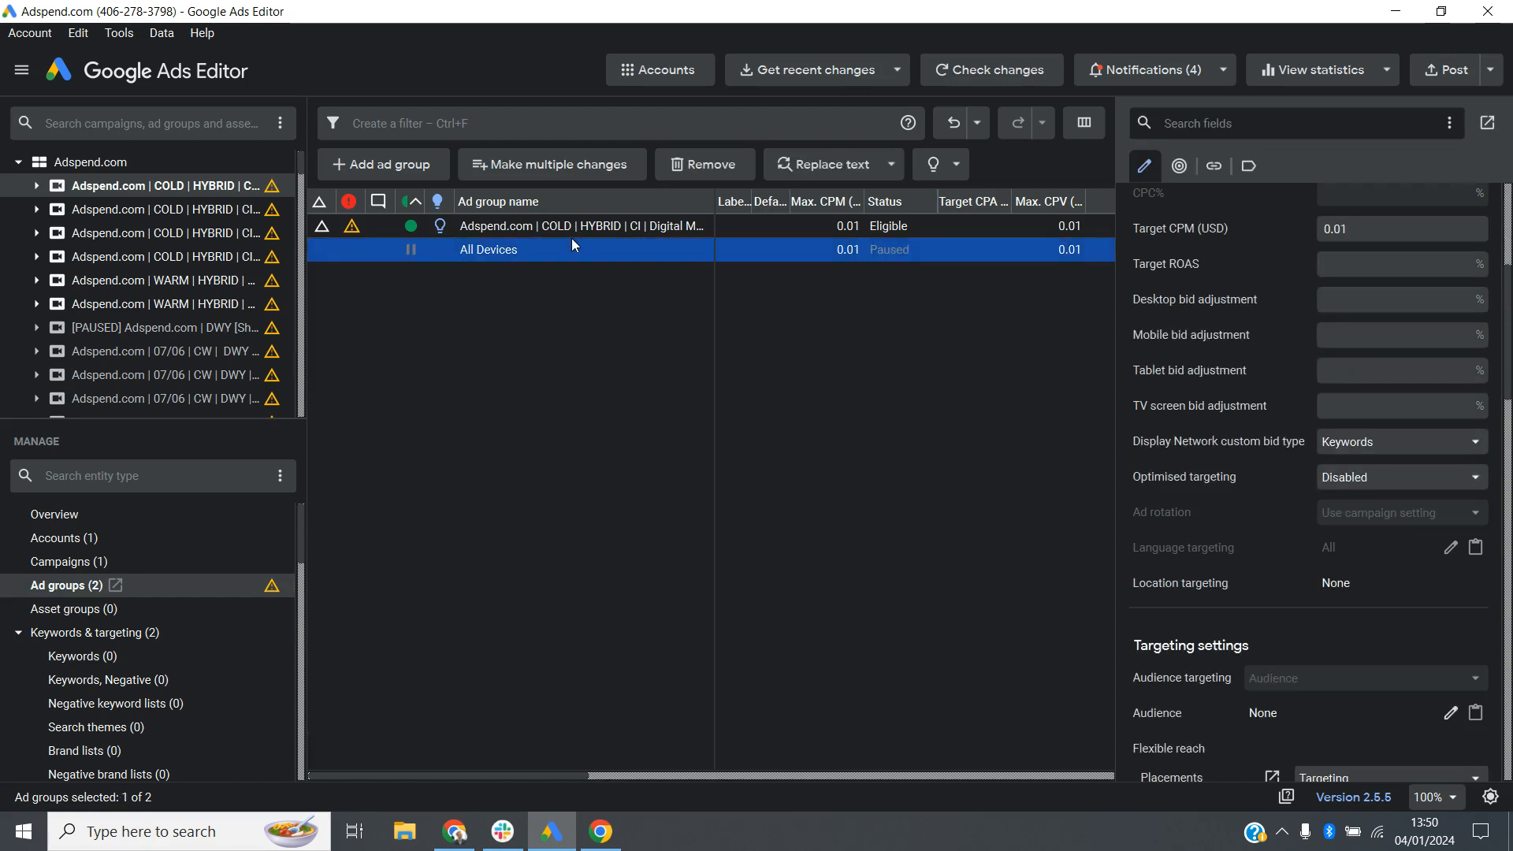
{"action": "left_click", "coordinate": [529, 224]}
{"action": "left_click", "coordinate": [1449, 712]}
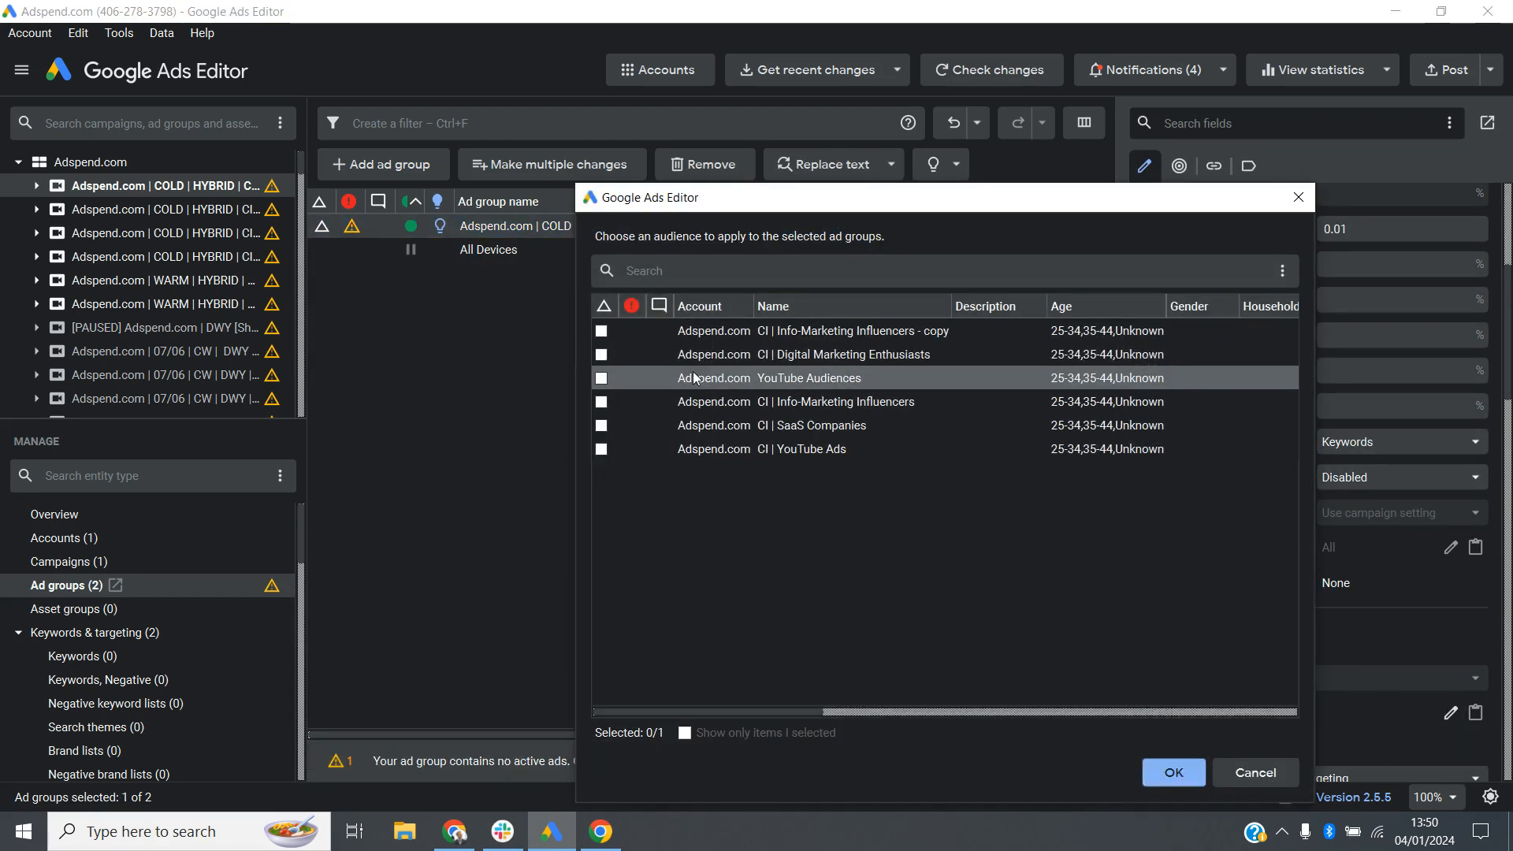
{"action": "left_click", "coordinate": [732, 354]}
{"action": "left_click", "coordinate": [1160, 773]}
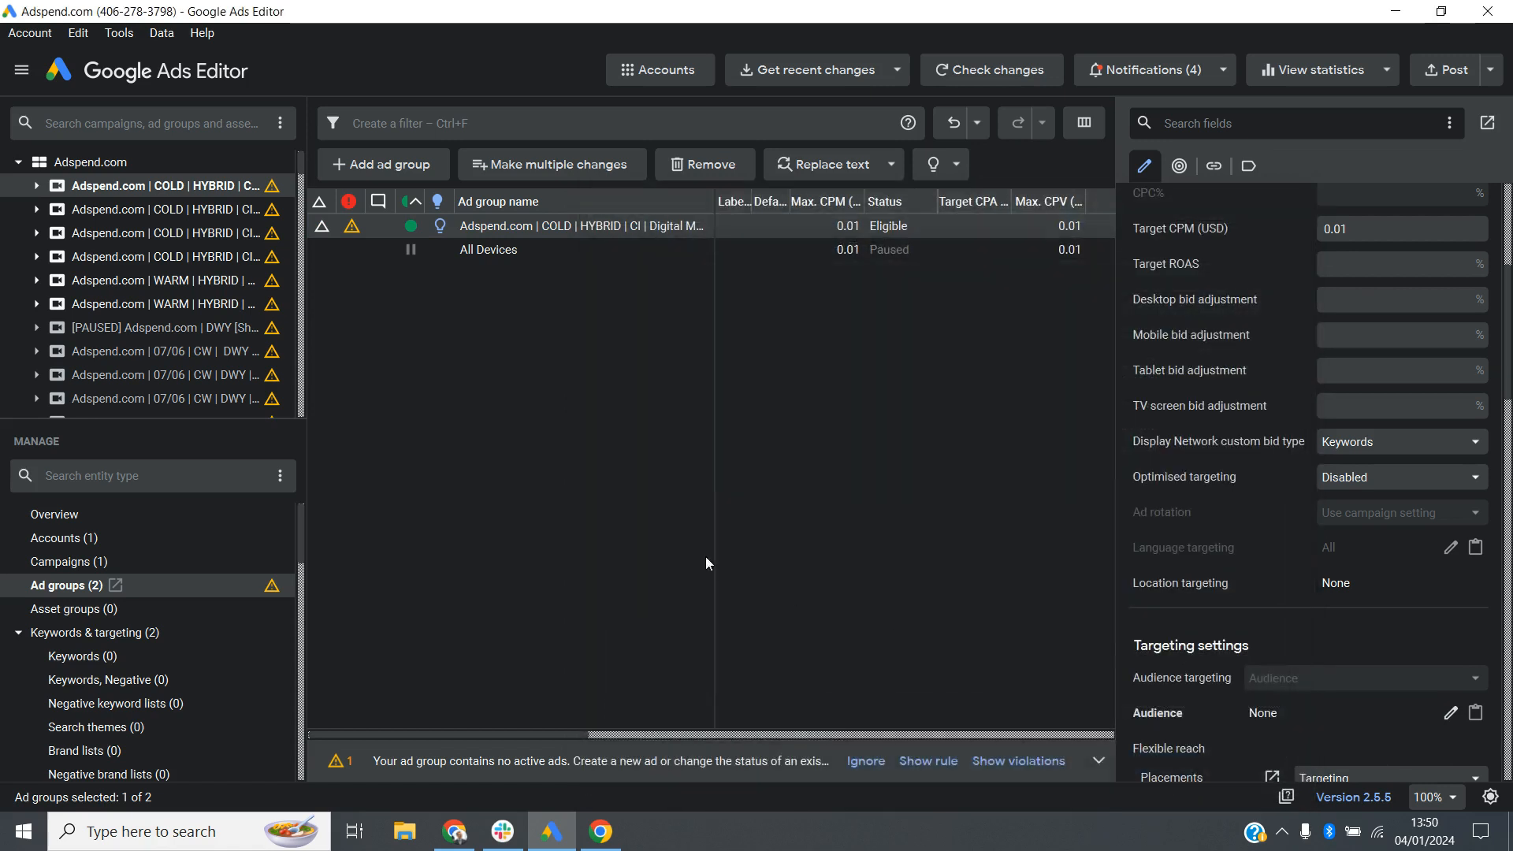
{"action": "left_click", "coordinate": [787, 490]}
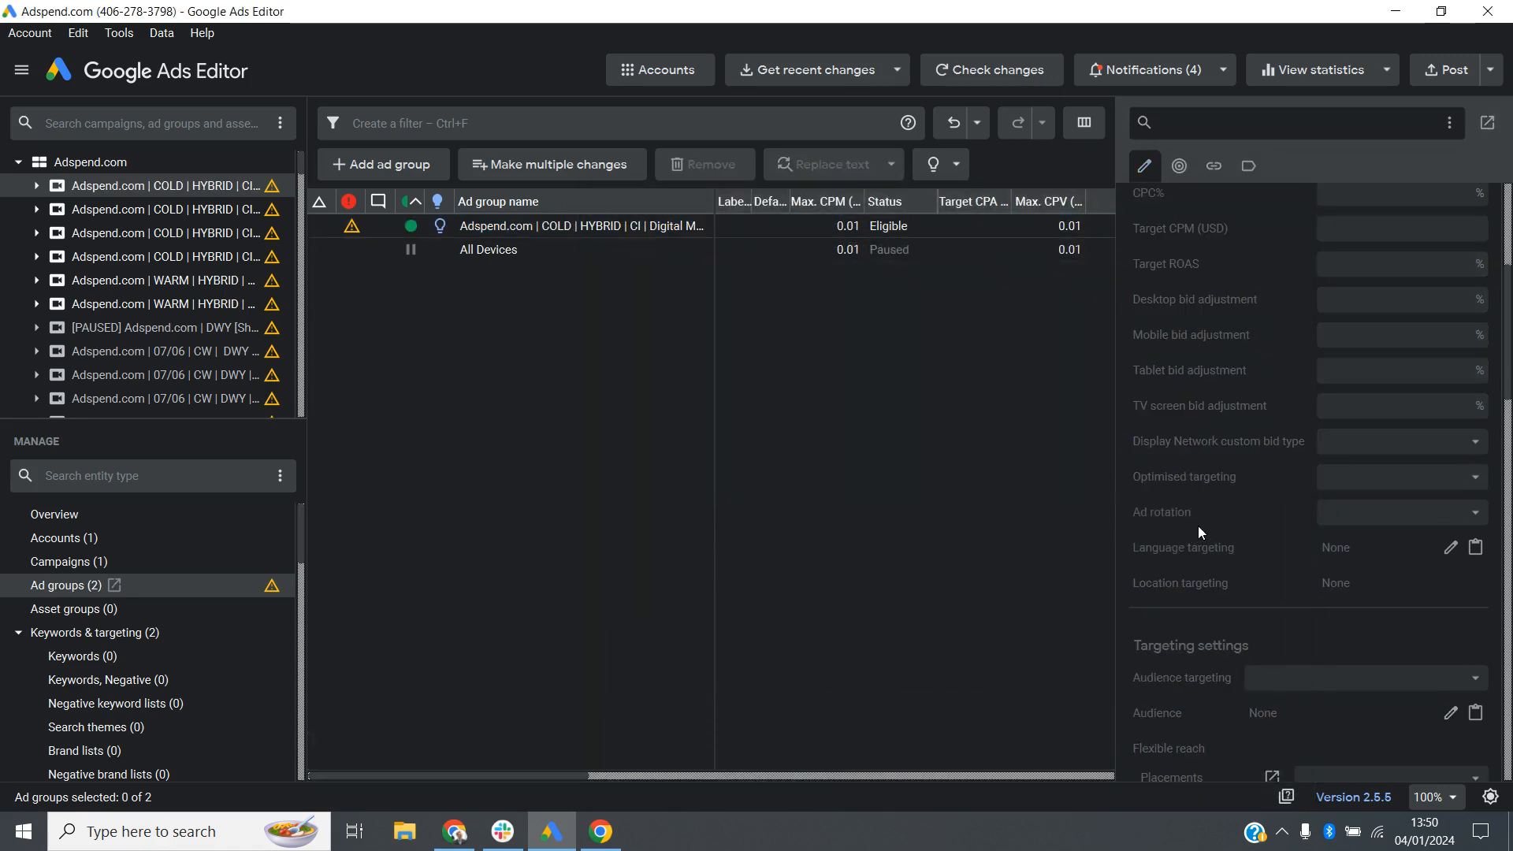
Browse the remaining targeting types, expand the ads category and examine the ad types it offers
{"action": "scroll", "coordinate": [172, 565], "scroll_direction": "down", "scroll_amount": 15}
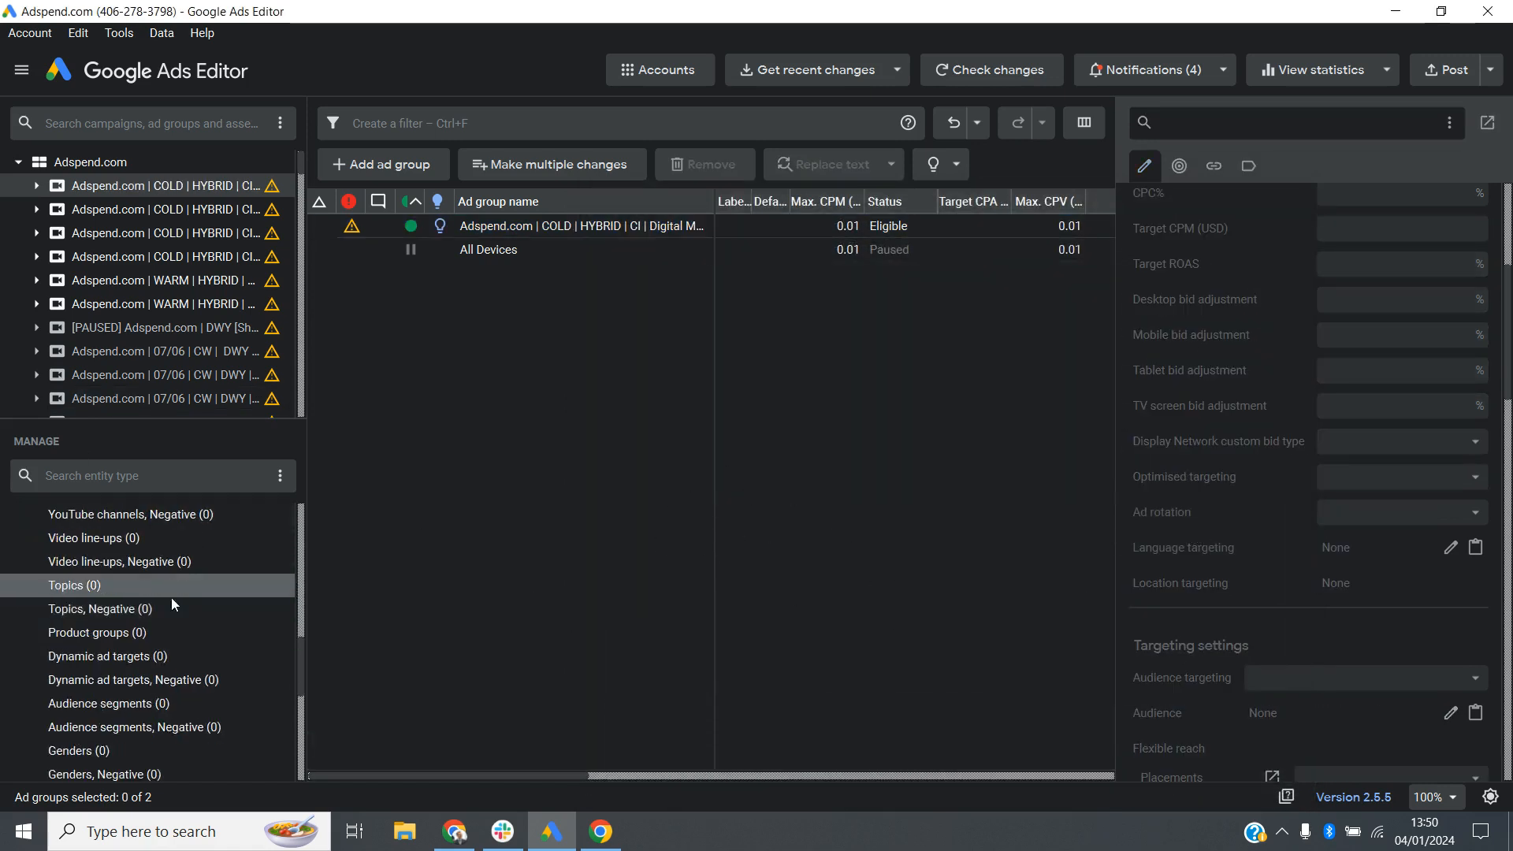
{"action": "scroll", "coordinate": [175, 587], "scroll_direction": "down", "scroll_amount": 3}
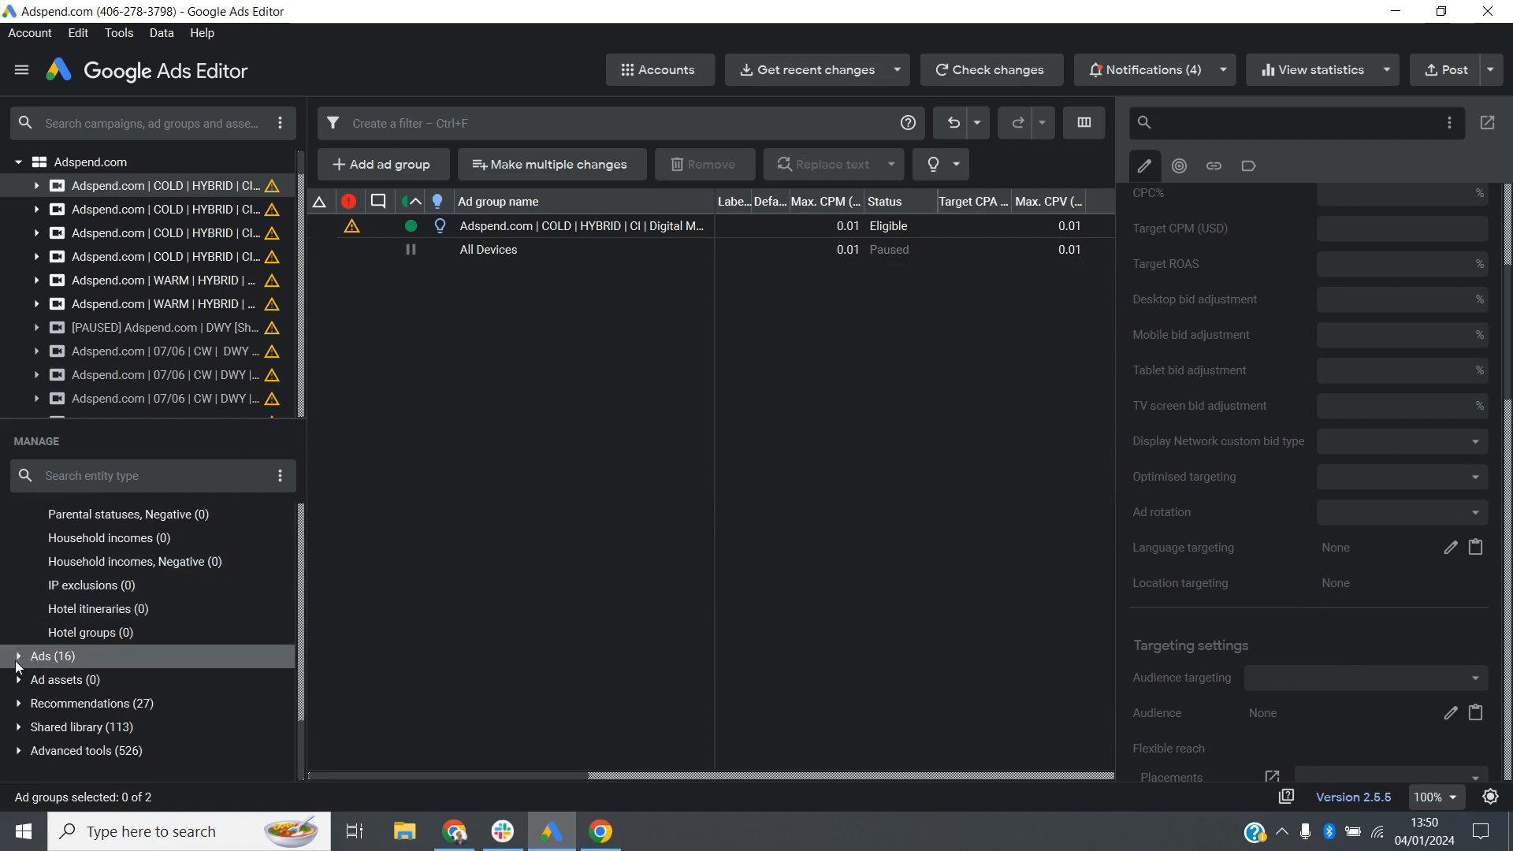
{"action": "scroll", "coordinate": [98, 625], "scroll_direction": "up", "scroll_amount": 4}
{"action": "scroll", "coordinate": [99, 625], "scroll_direction": "up", "scroll_amount": 2}
{"action": "scroll", "coordinate": [99, 627], "scroll_direction": "down", "scroll_amount": 6}
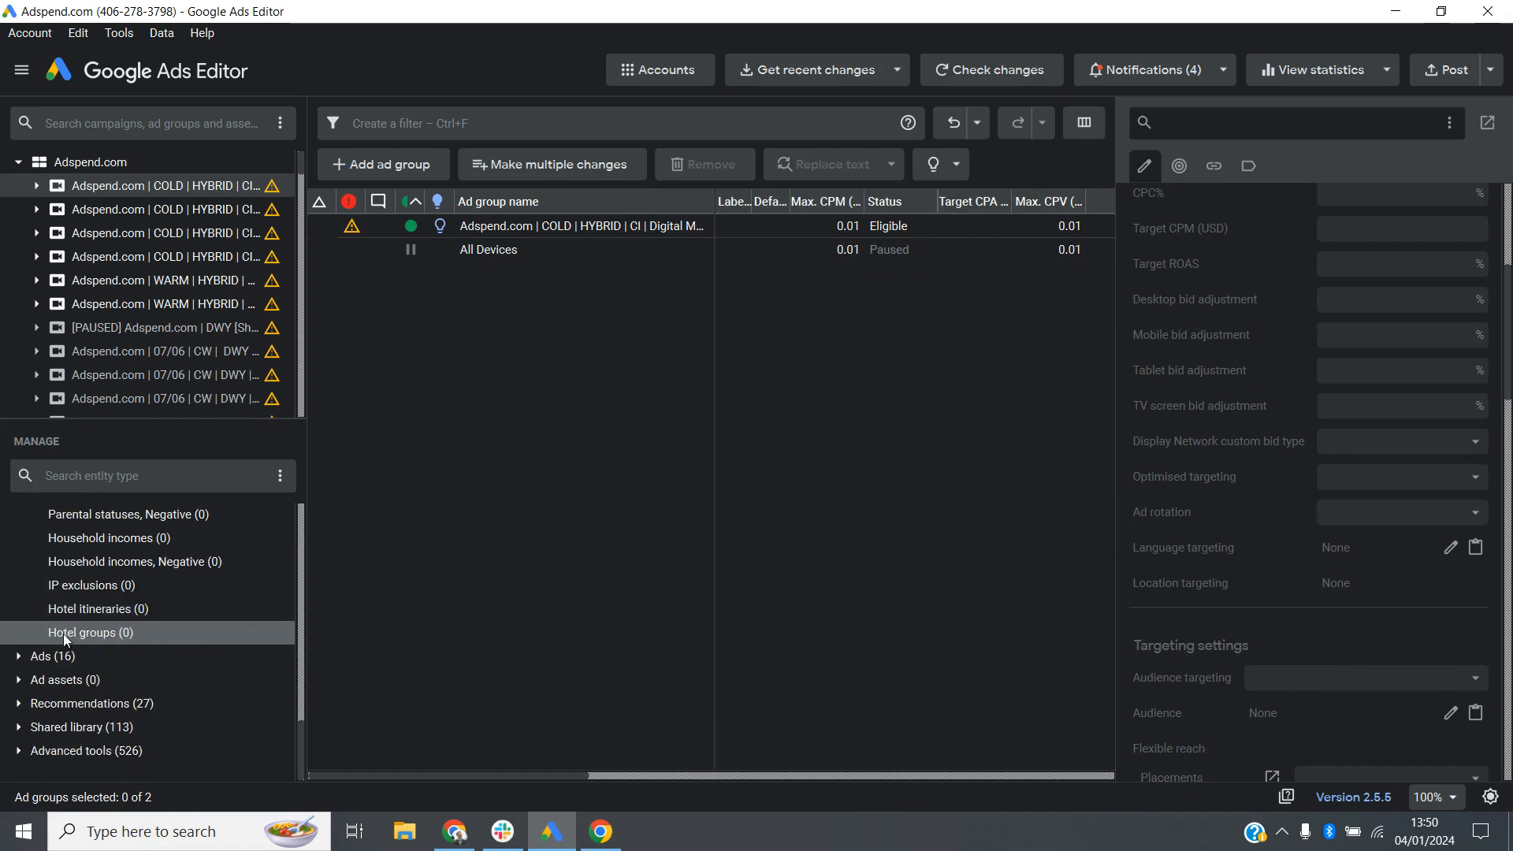
{"action": "left_click", "coordinate": [15, 666]}
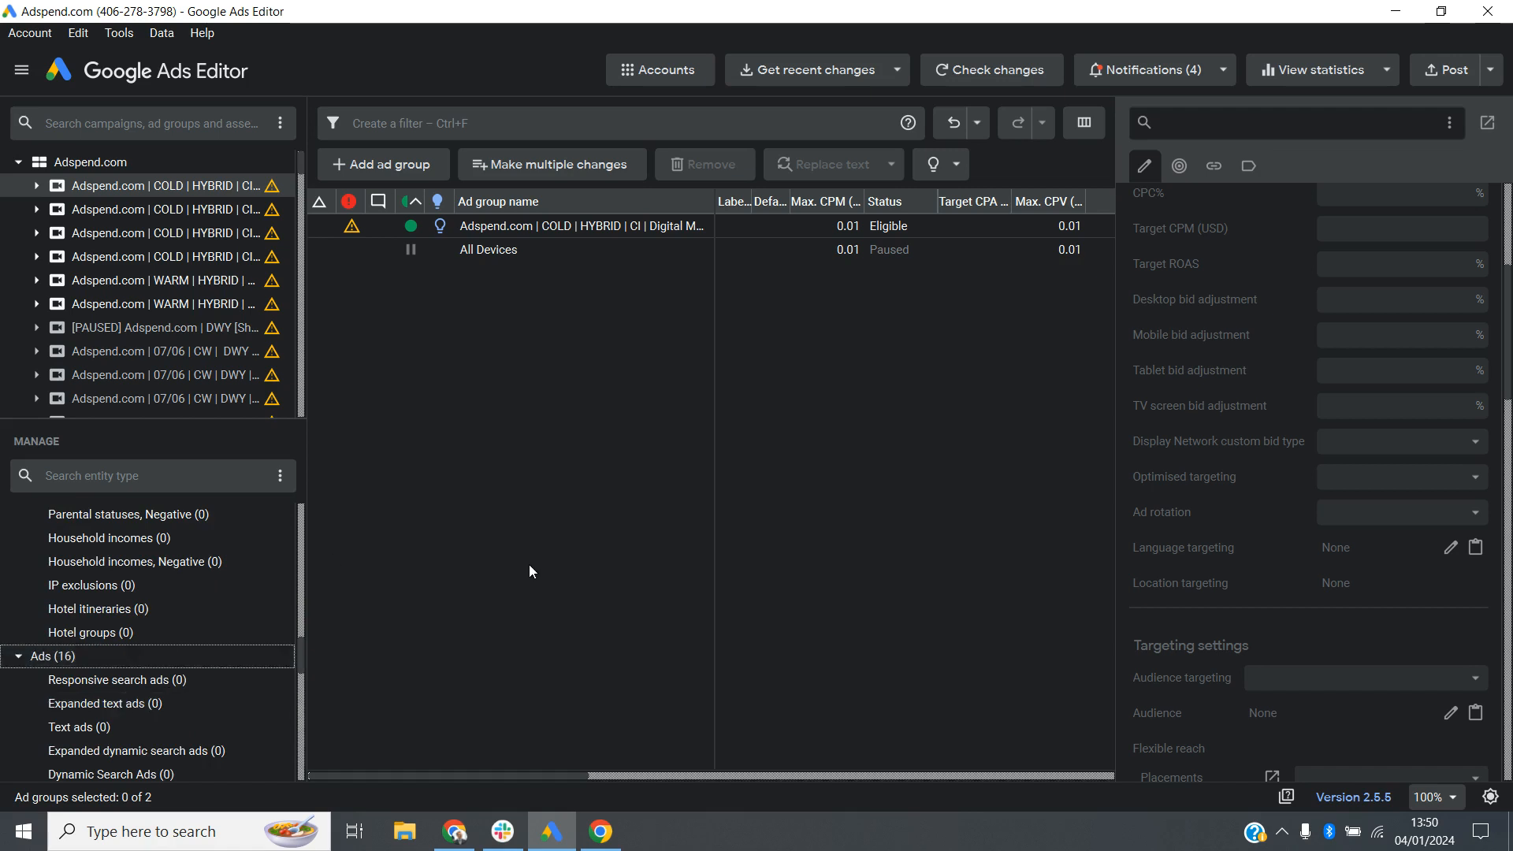
{"action": "scroll", "coordinate": [98, 697], "scroll_direction": "down", "scroll_amount": 3}
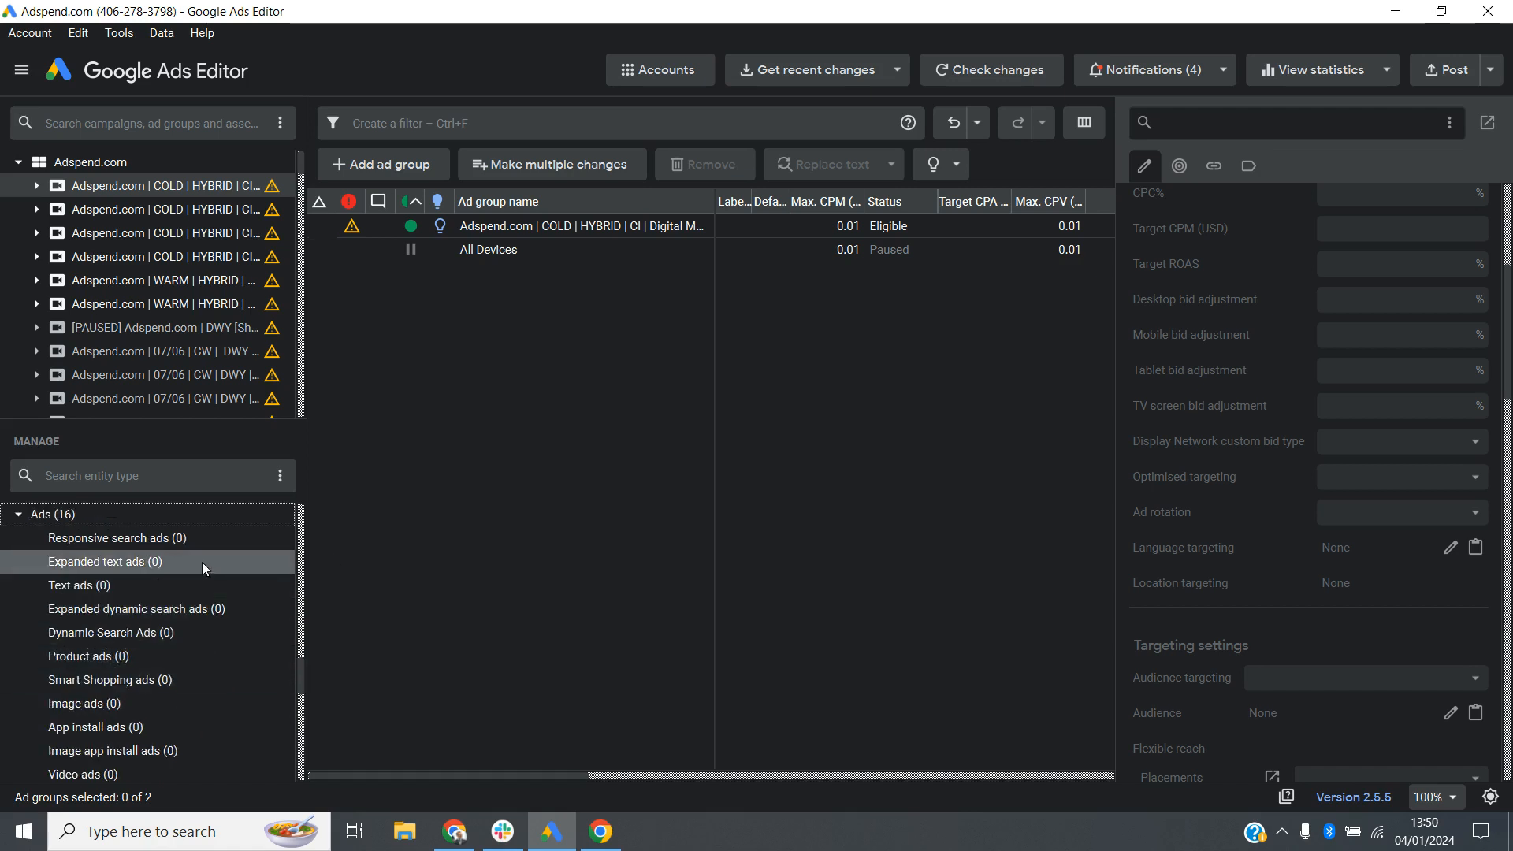
{"action": "scroll", "coordinate": [197, 610], "scroll_direction": "down", "scroll_amount": 4}
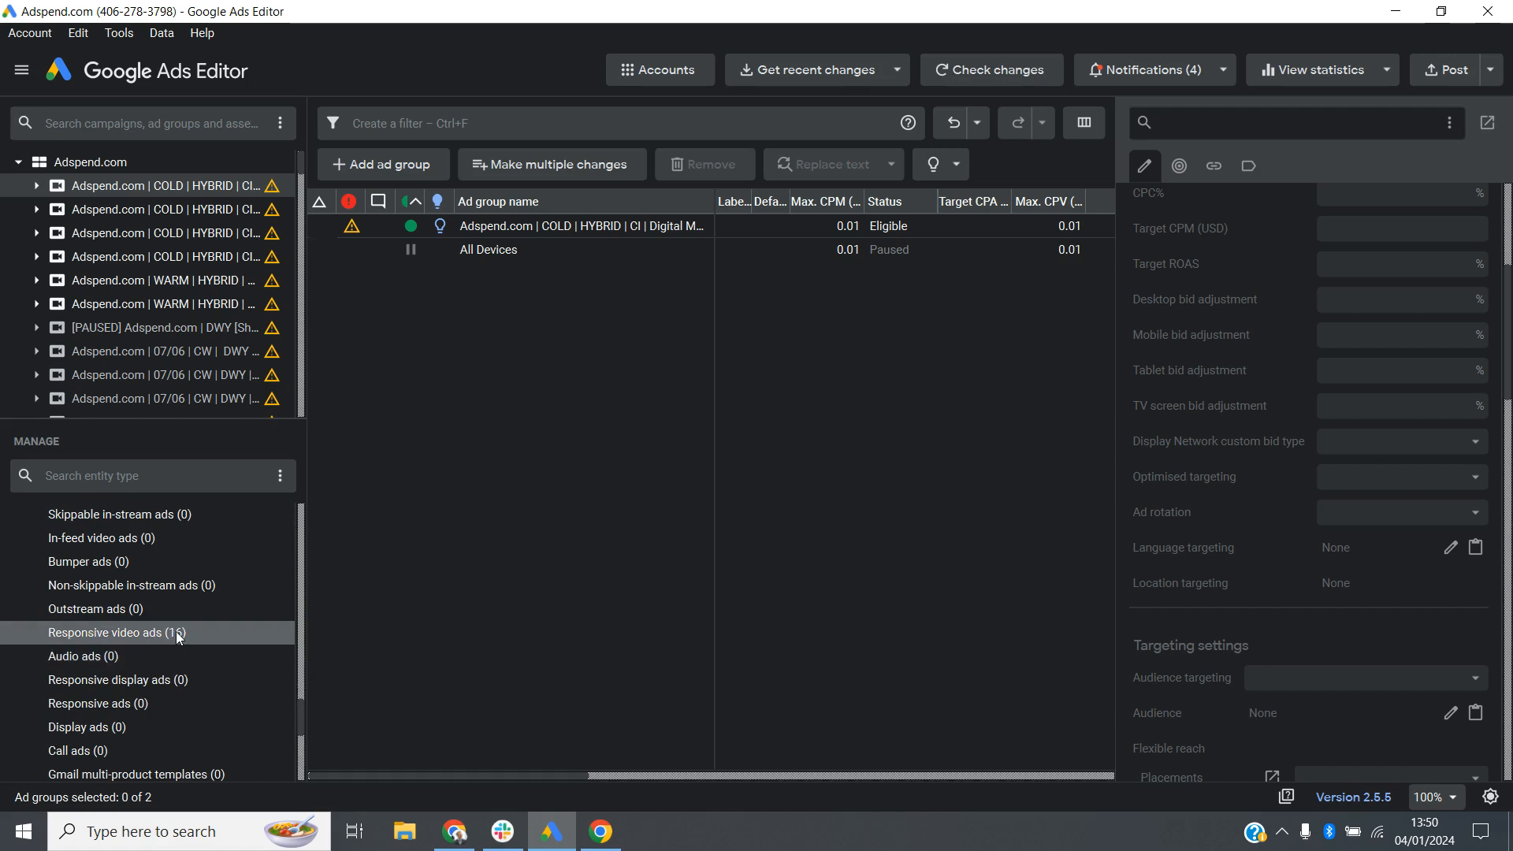
{"action": "scroll", "coordinate": [139, 636], "scroll_direction": "up", "scroll_amount": 5}
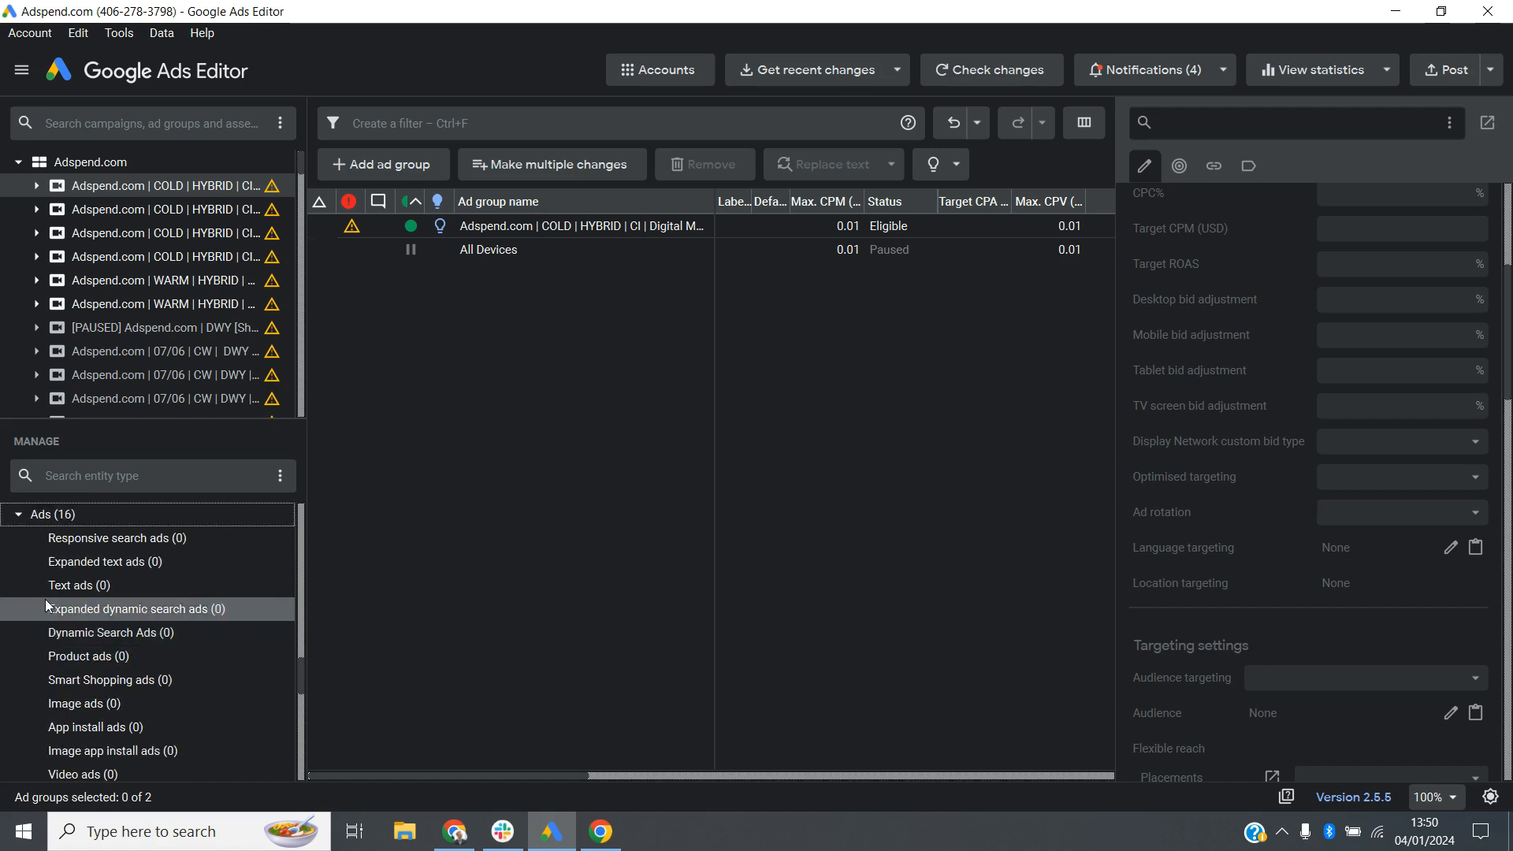
{"action": "scroll", "coordinate": [172, 614], "scroll_direction": "down", "scroll_amount": 3}
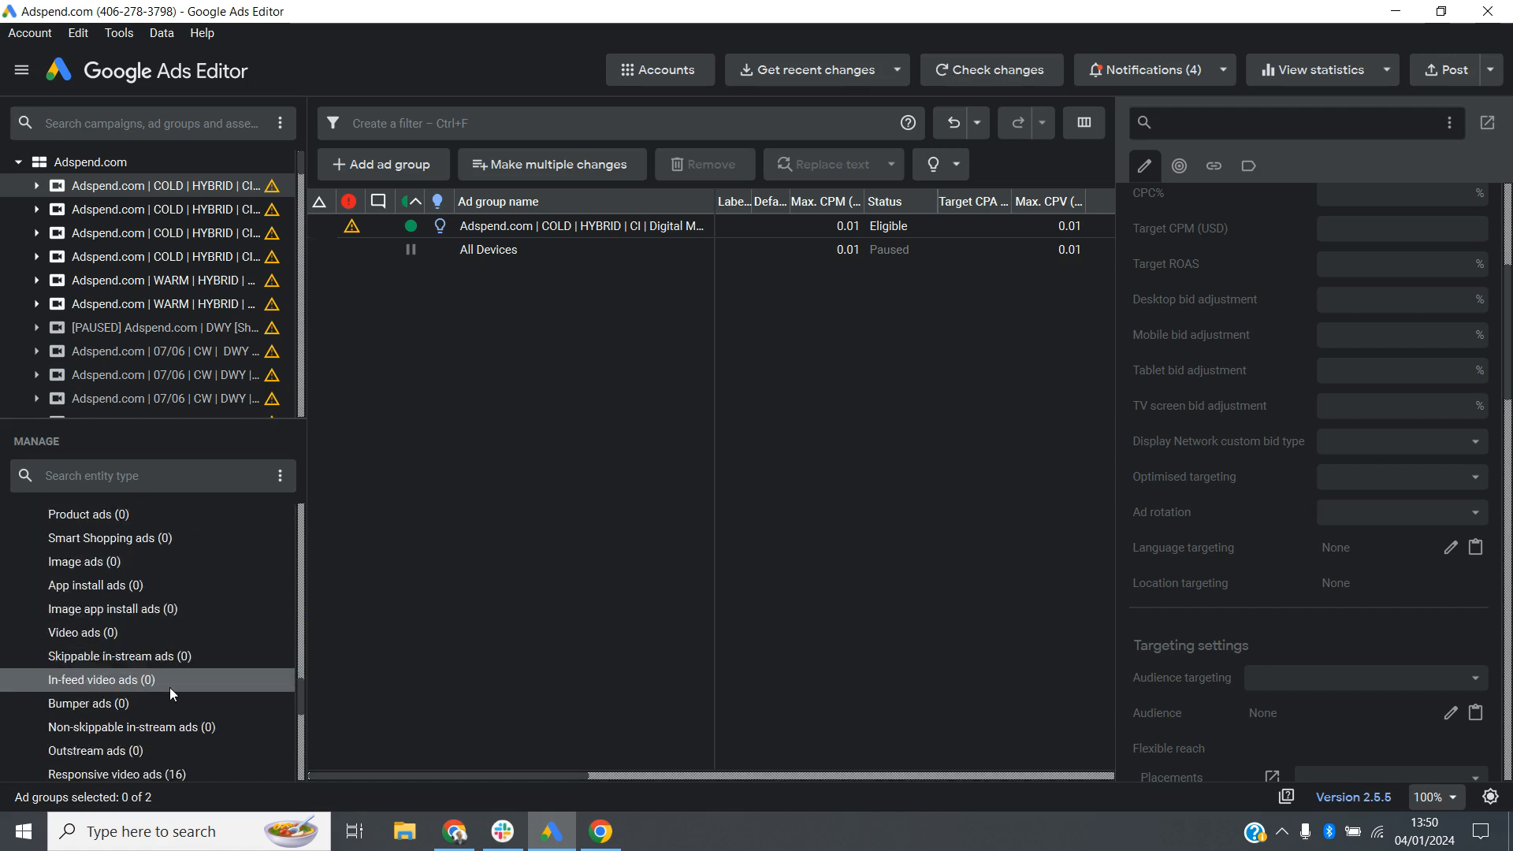
{"action": "scroll", "coordinate": [77, 566], "scroll_direction": "up", "scroll_amount": 4}
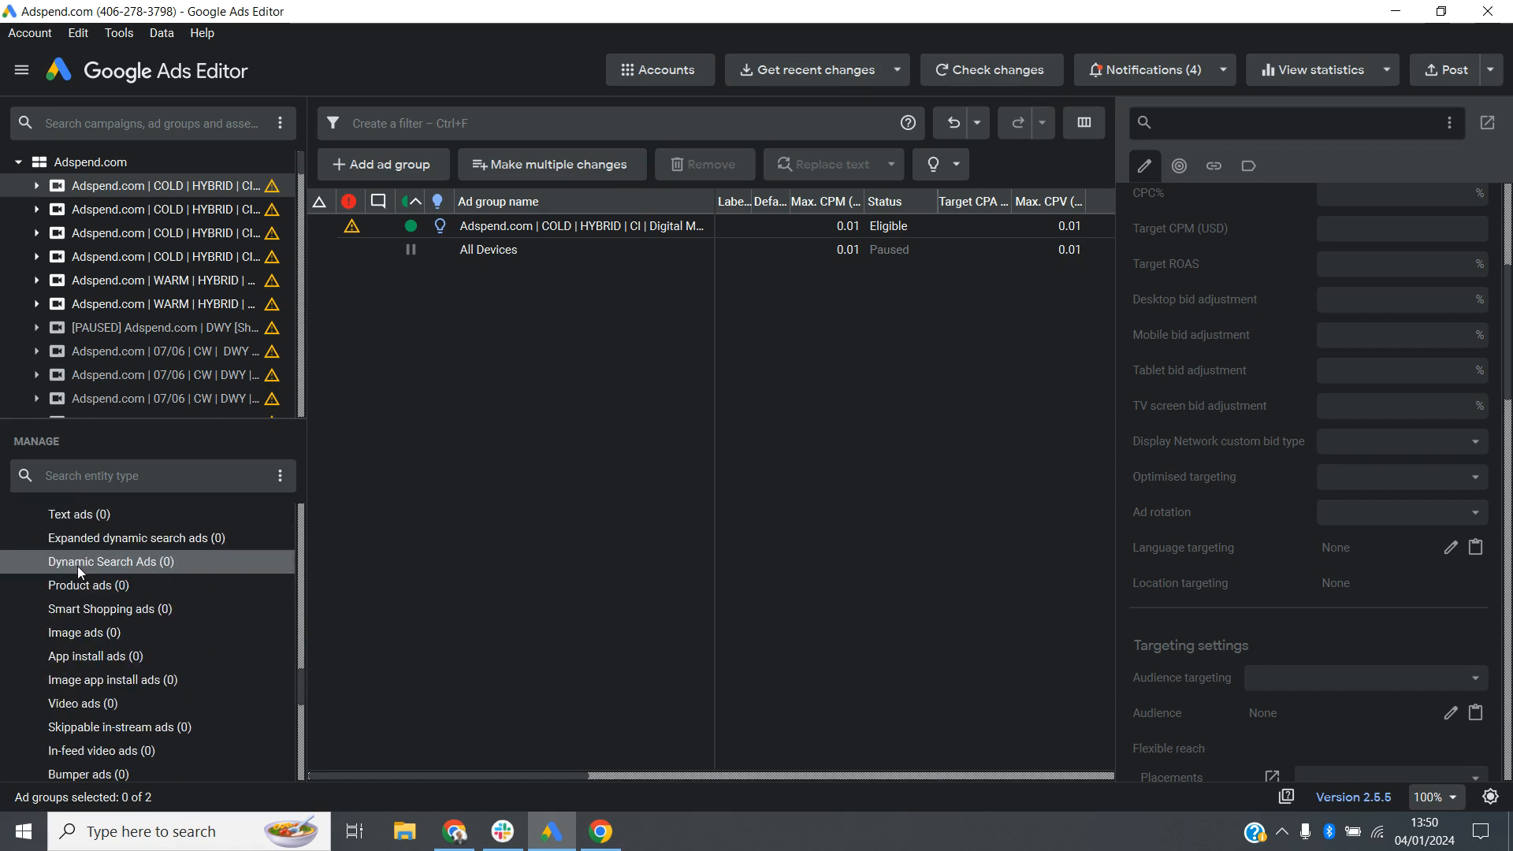
{"action": "scroll", "coordinate": [145, 540], "scroll_direction": "down", "scroll_amount": 5}
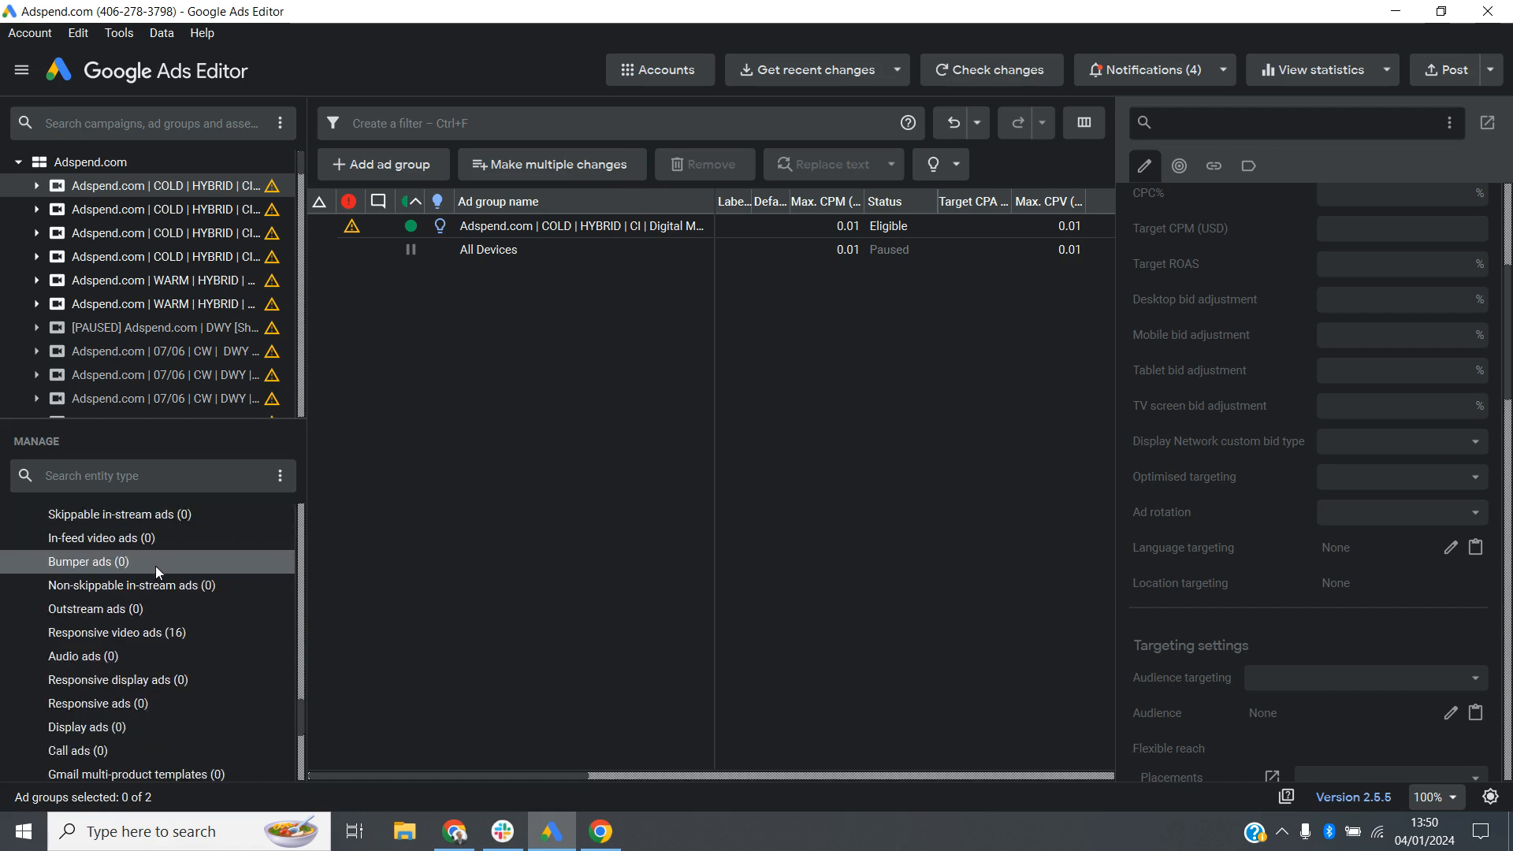
{"action": "scroll", "coordinate": [170, 669], "scroll_direction": "down", "scroll_amount": 2}
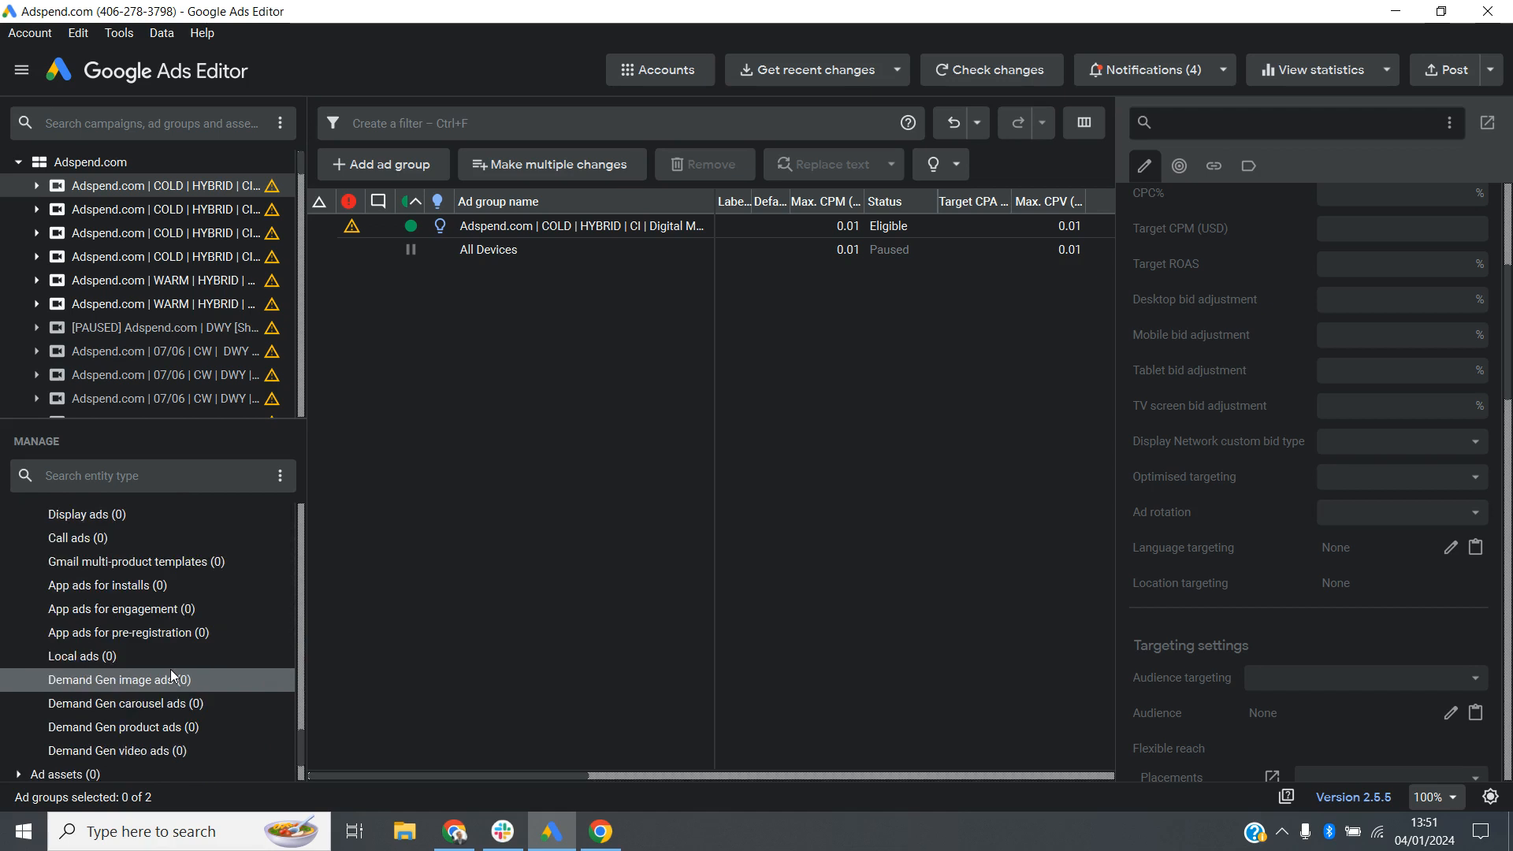
{"action": "scroll", "coordinate": [170, 669], "scroll_direction": "up", "scroll_amount": 3}
{"action": "scroll", "coordinate": [170, 669], "scroll_direction": "up", "scroll_amount": 1}
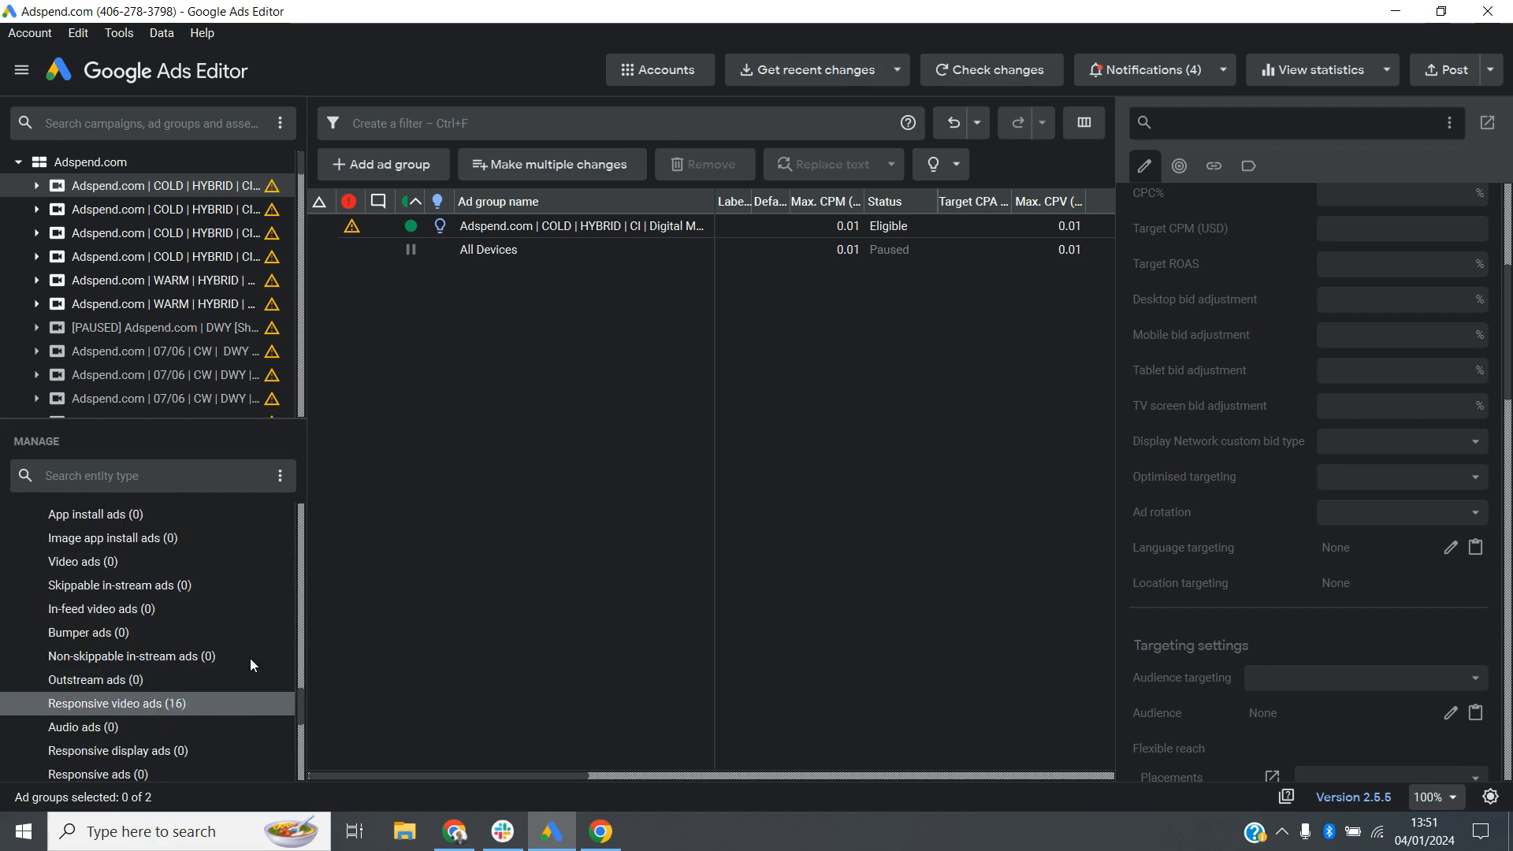
Sort the responsive video ads by status and select all of them to review the fields that can be edited in bulk
{"action": "left_click", "coordinate": [189, 703]}
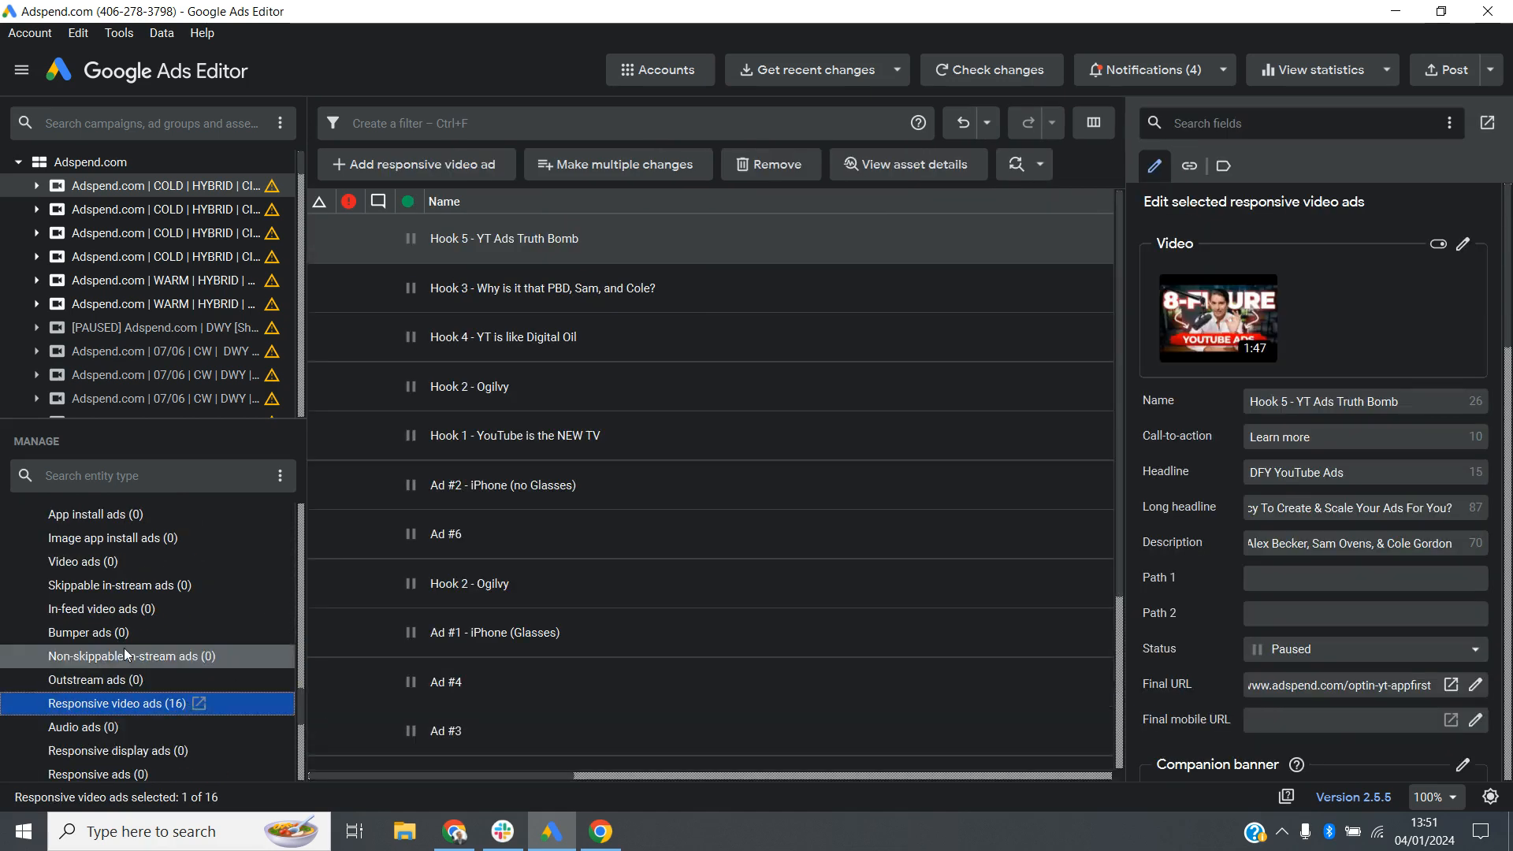
{"action": "left_click", "coordinate": [411, 203]}
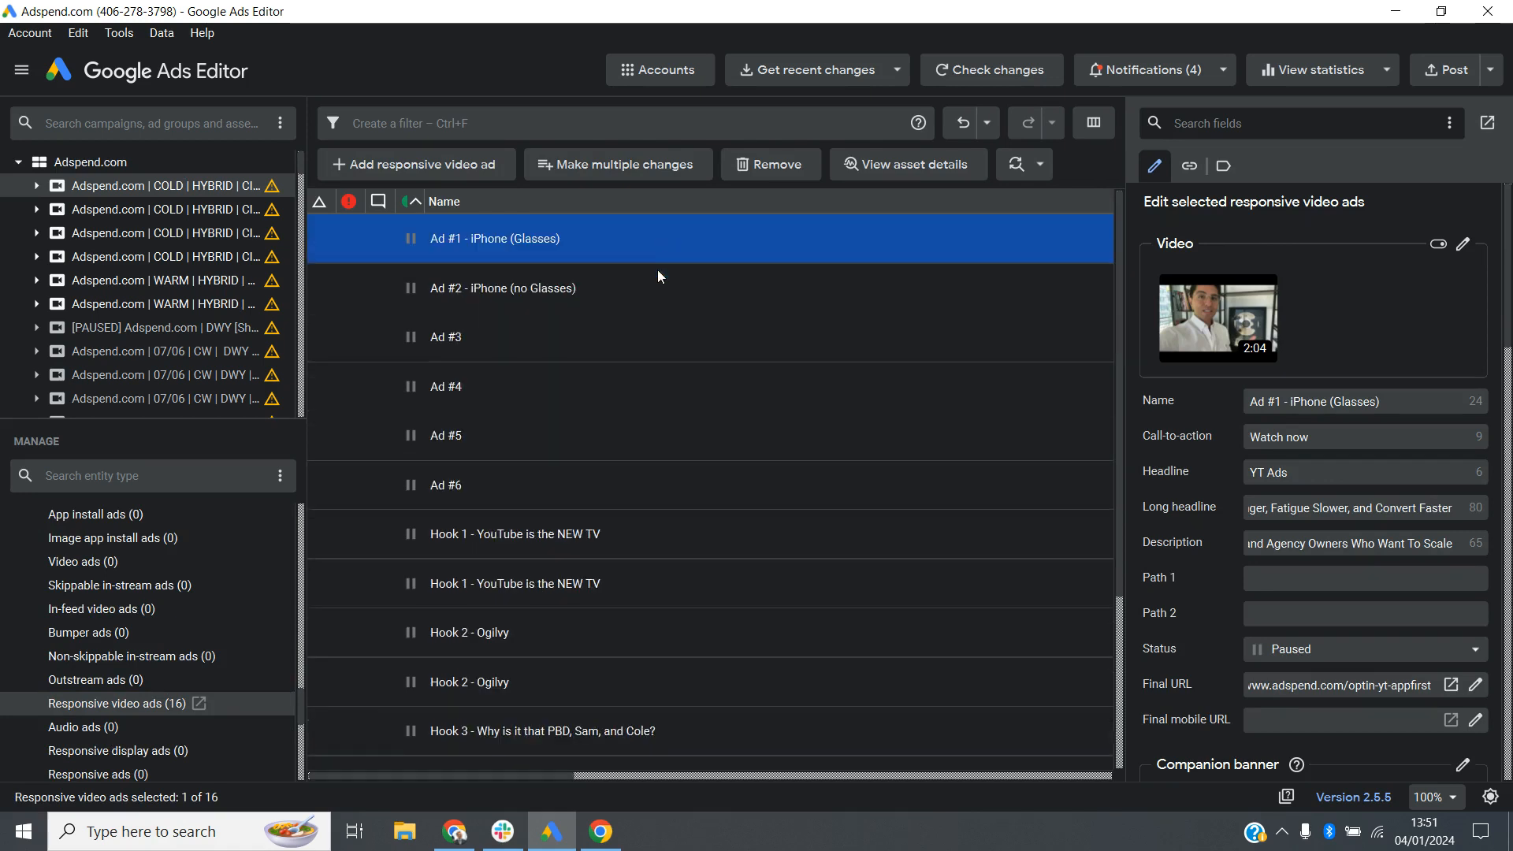
{"action": "scroll", "coordinate": [726, 586], "scroll_direction": "down", "scroll_amount": 3}
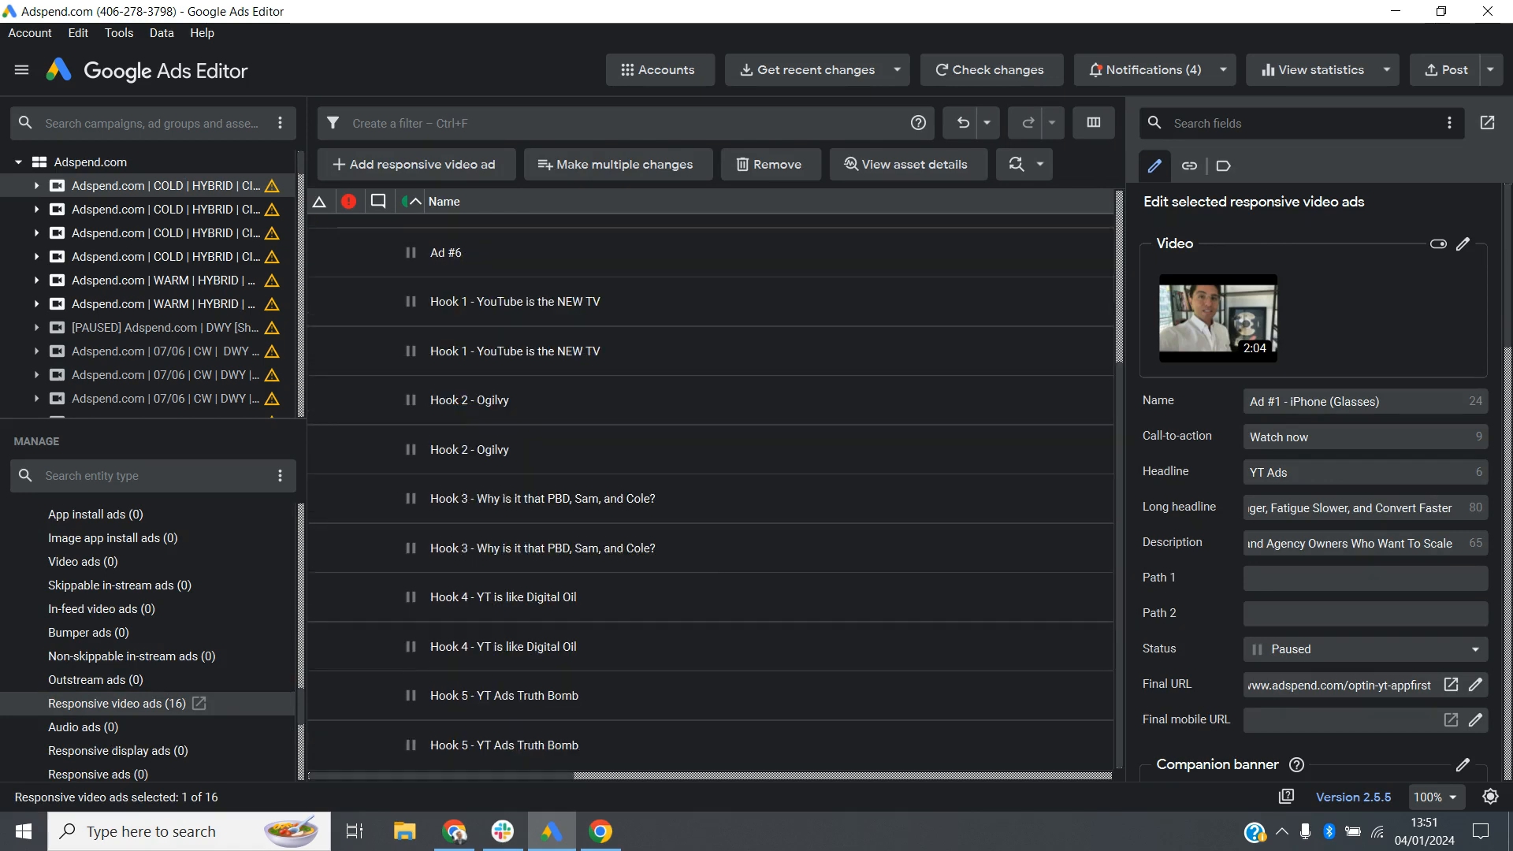
{"action": "left_click", "coordinate": [735, 744], "text": "shift"}
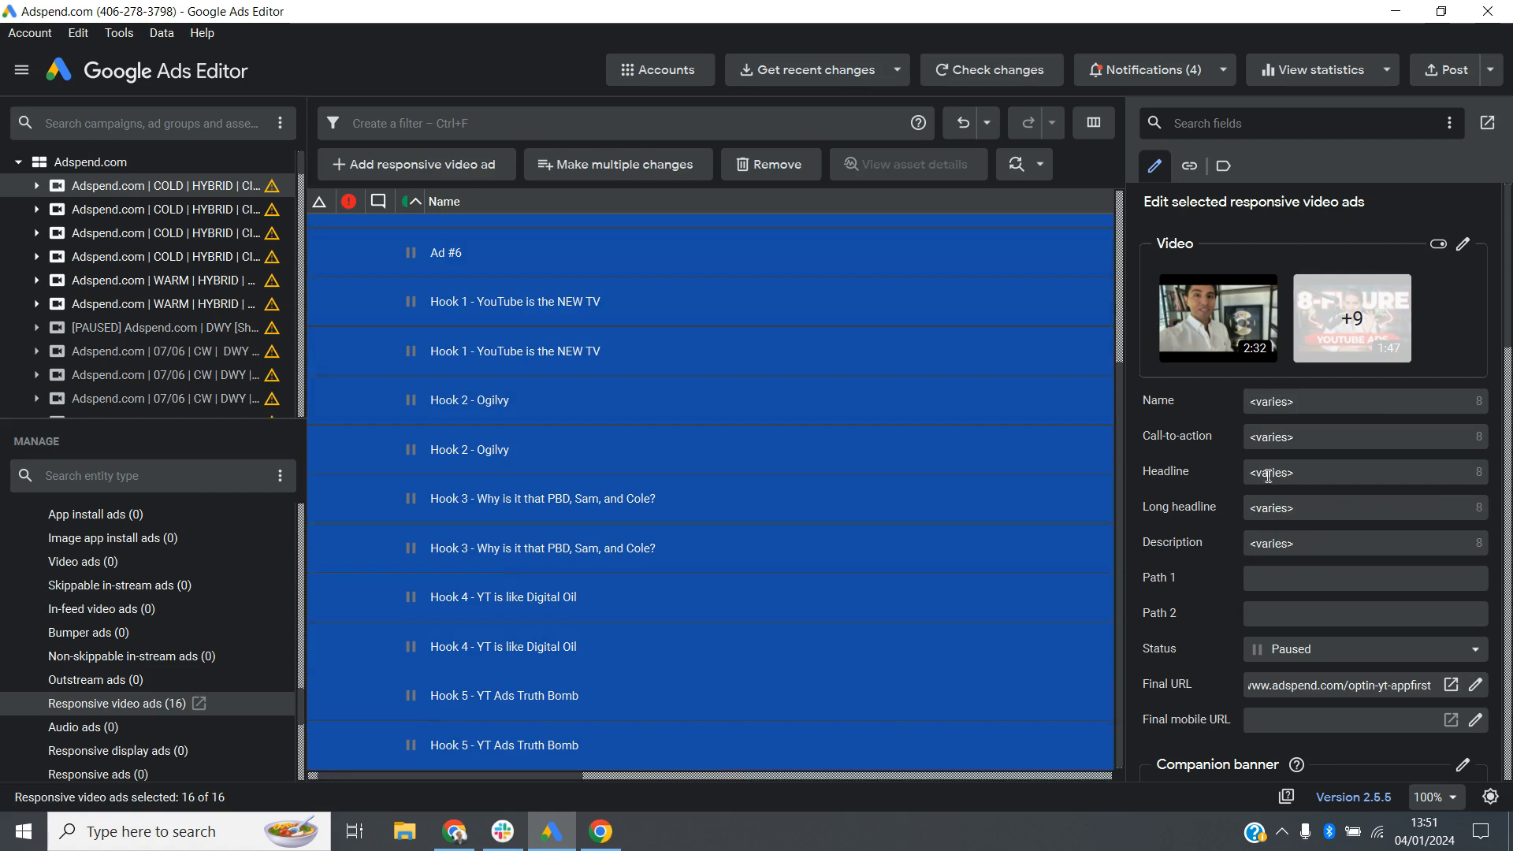
{"action": "scroll", "coordinate": [1316, 507], "scroll_direction": "down", "scroll_amount": 3}
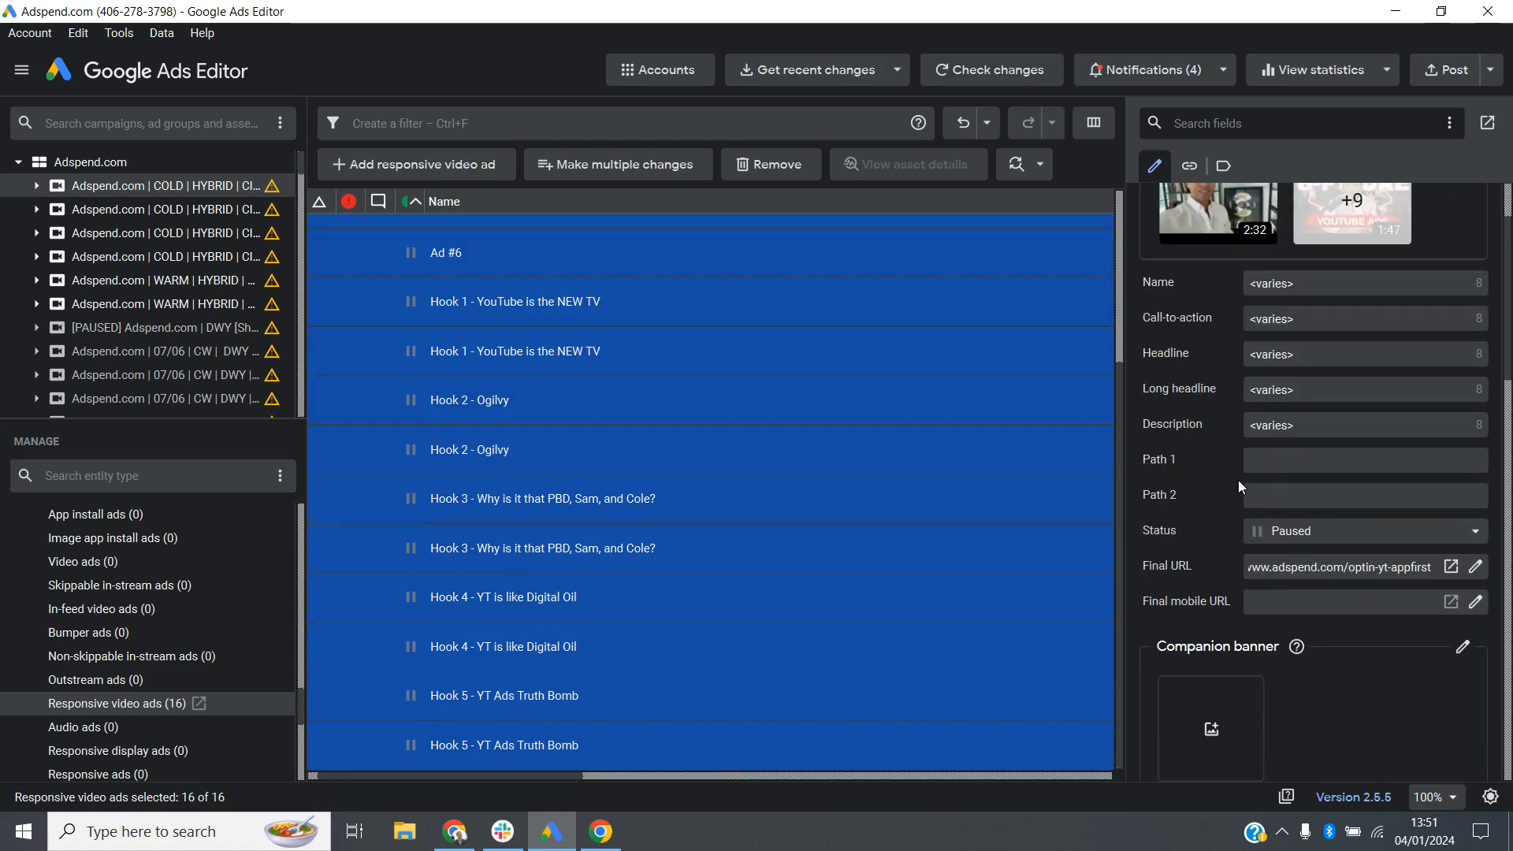
{"action": "scroll", "coordinate": [1285, 557], "scroll_direction": "up", "scroll_amount": 1}
{"action": "scroll", "coordinate": [1285, 552], "scroll_direction": "down", "scroll_amount": 1}
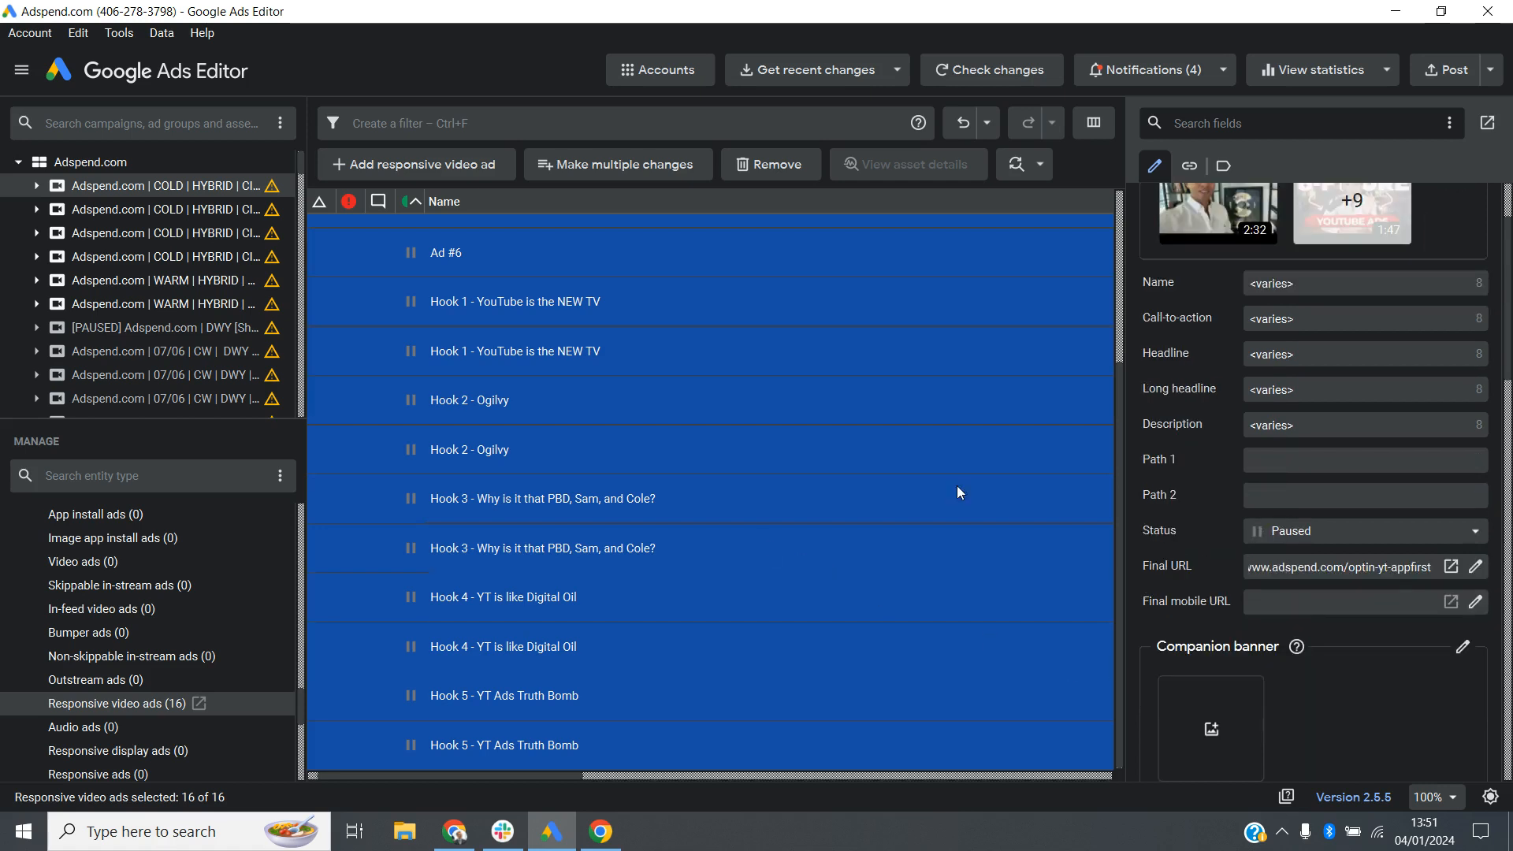
{"action": "left_click", "coordinate": [608, 389]}
{"action": "scroll", "coordinate": [606, 394], "scroll_direction": "up", "scroll_amount": 5}
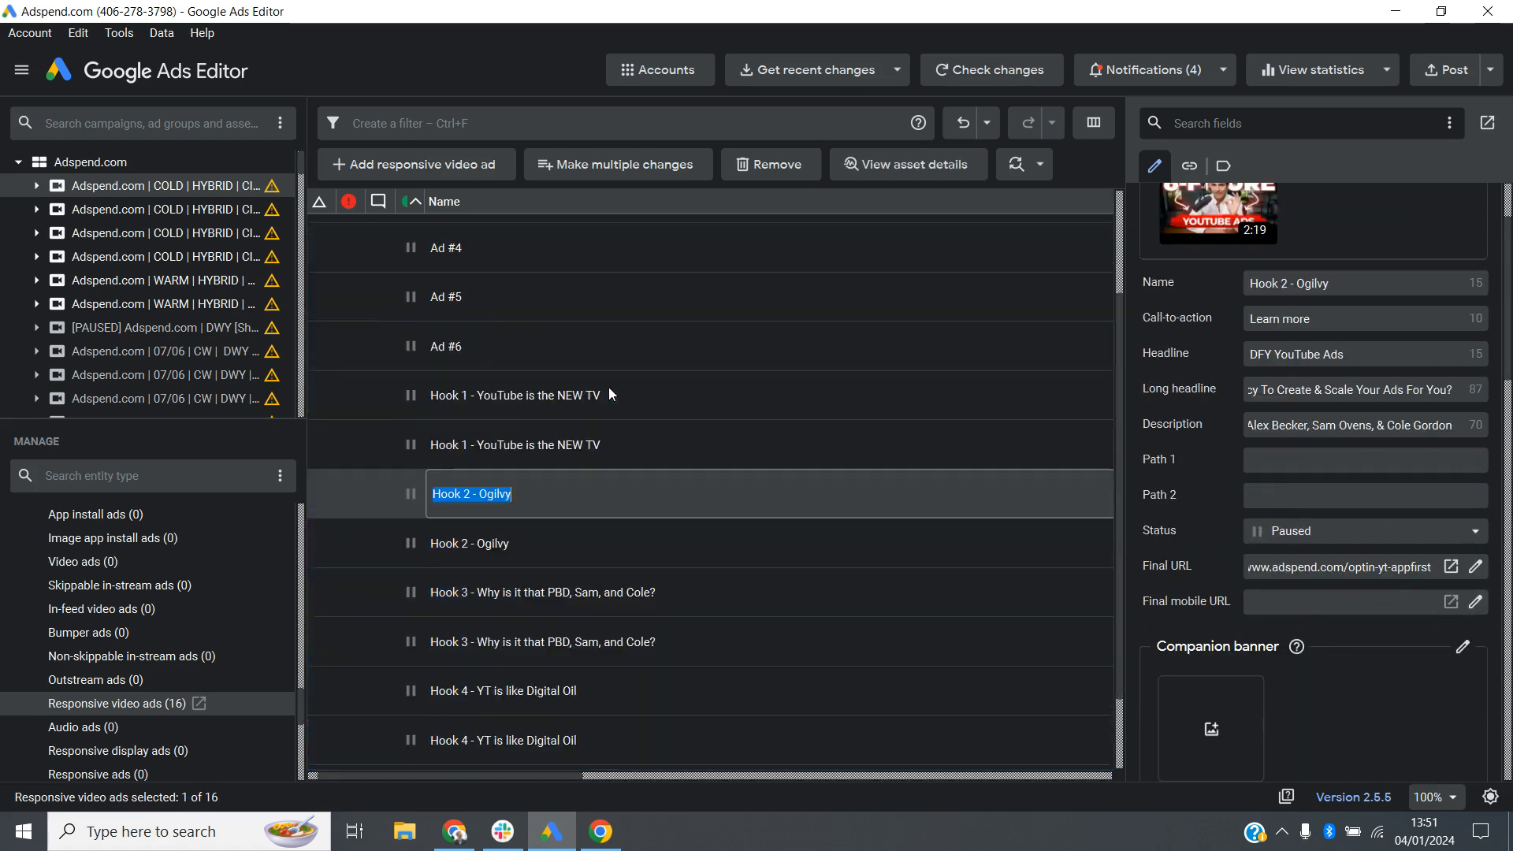
{"action": "left_click", "coordinate": [947, 480]}
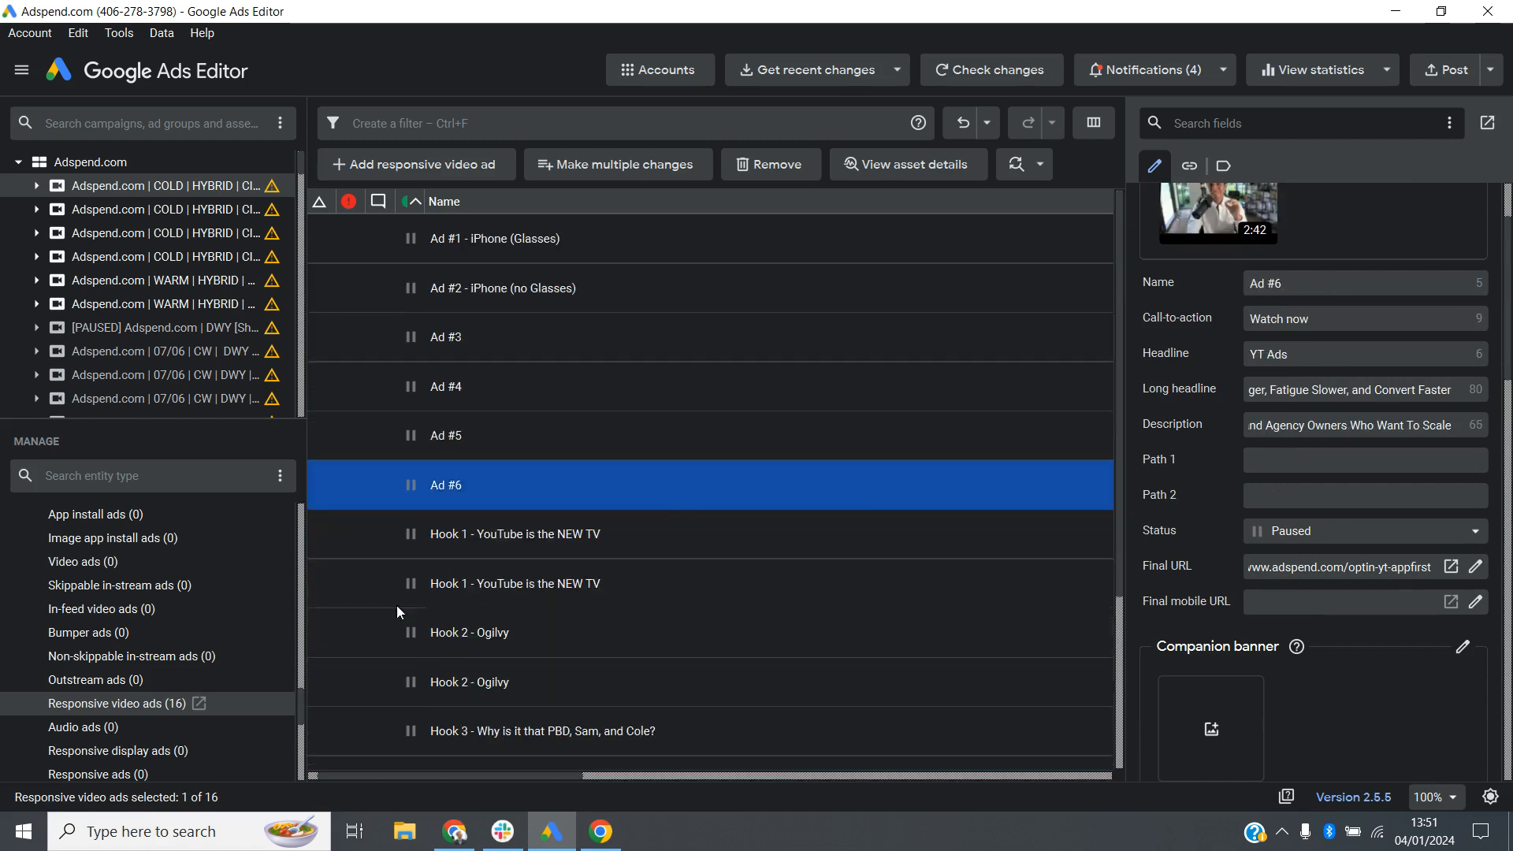
Look through the remaining ad types and return to the campaigns list
{"action": "scroll", "coordinate": [68, 633], "scroll_direction": "down", "scroll_amount": 3}
{"action": "scroll", "coordinate": [69, 633], "scroll_direction": "down", "scroll_amount": 3}
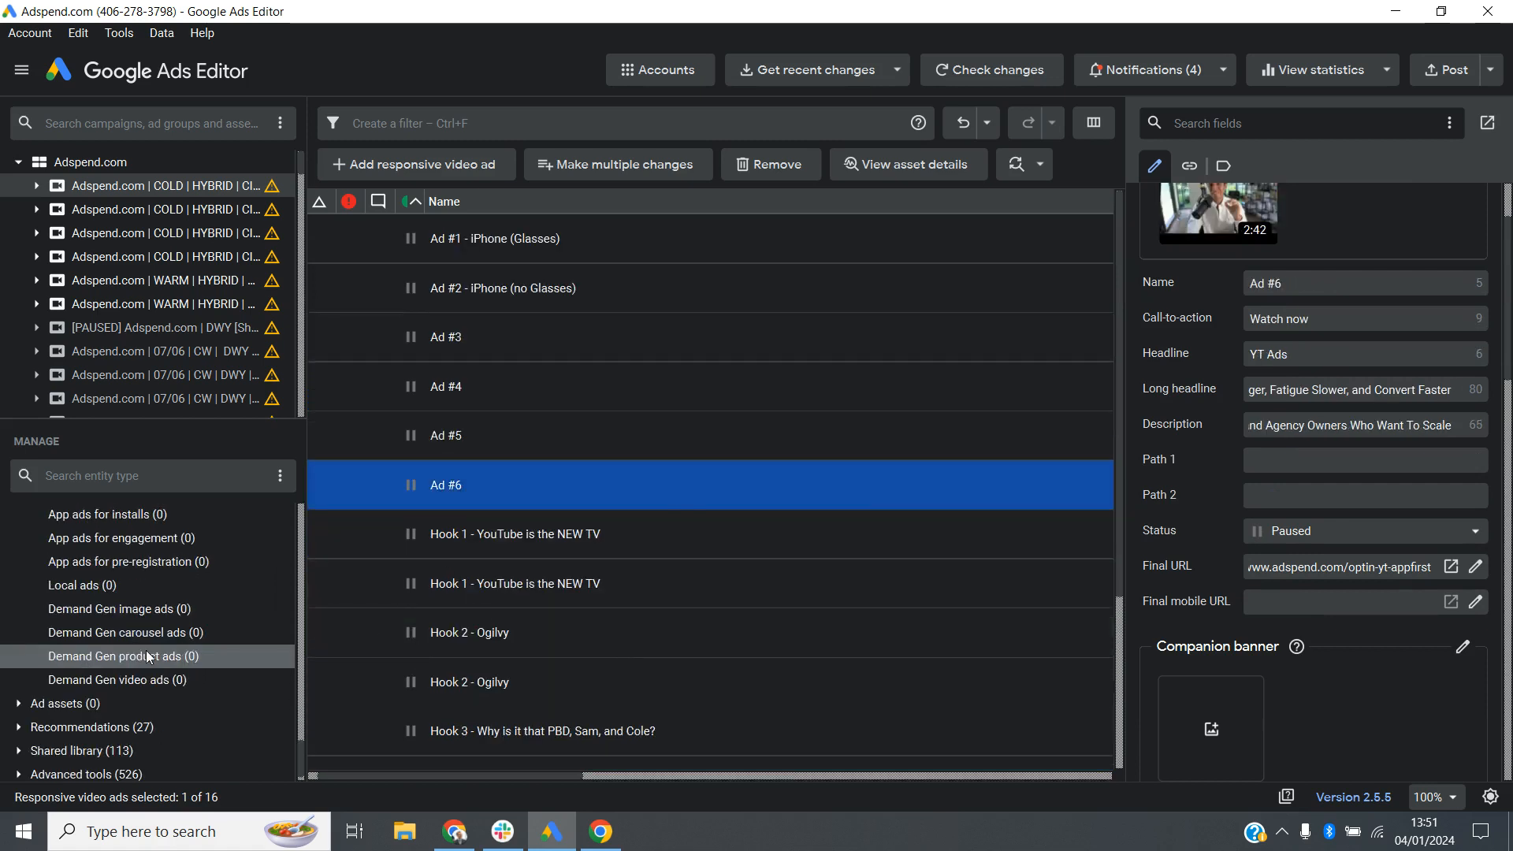
{"action": "scroll", "coordinate": [145, 650], "scroll_direction": "up", "scroll_amount": 10}
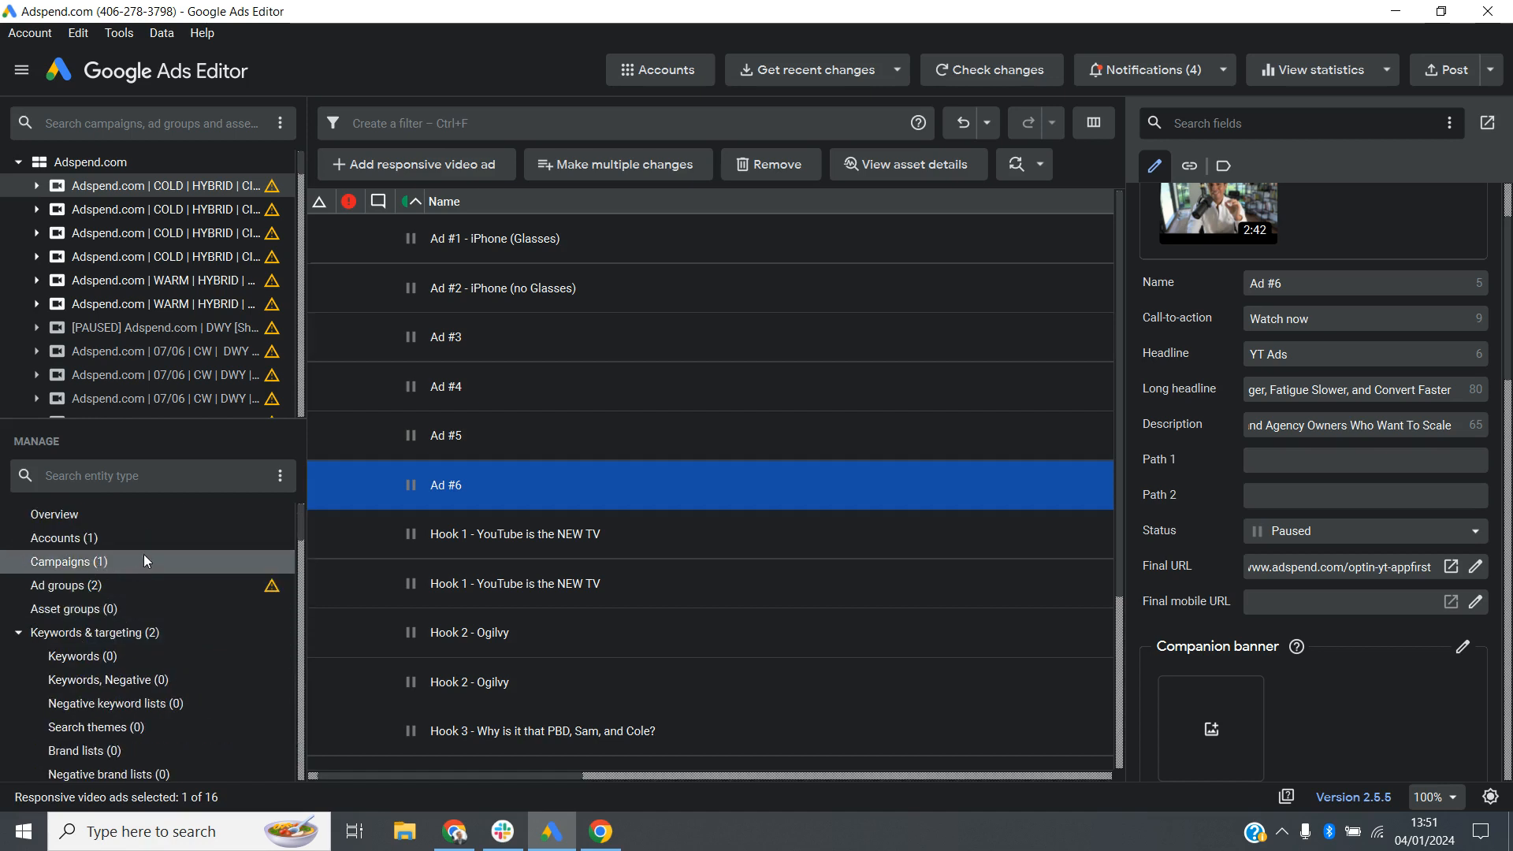
{"action": "left_click", "coordinate": [144, 556]}
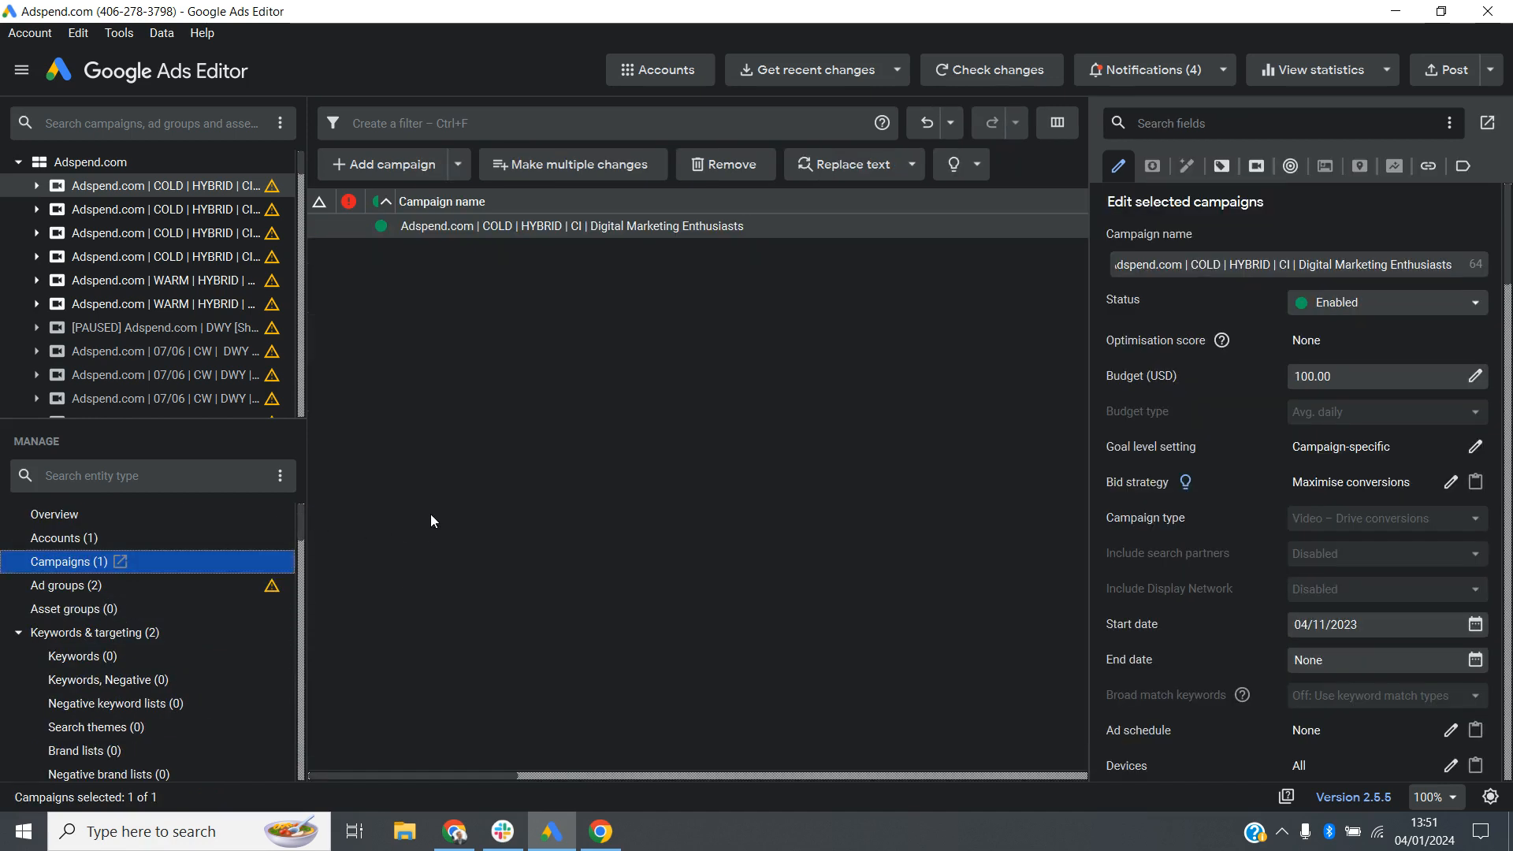
{"action": "left_click", "coordinate": [490, 536]}
Check the How To Use It outline in the Google Docs tutorial document and switch back to Google Ads Editor
{"action": "left_click", "coordinate": [463, 835]}
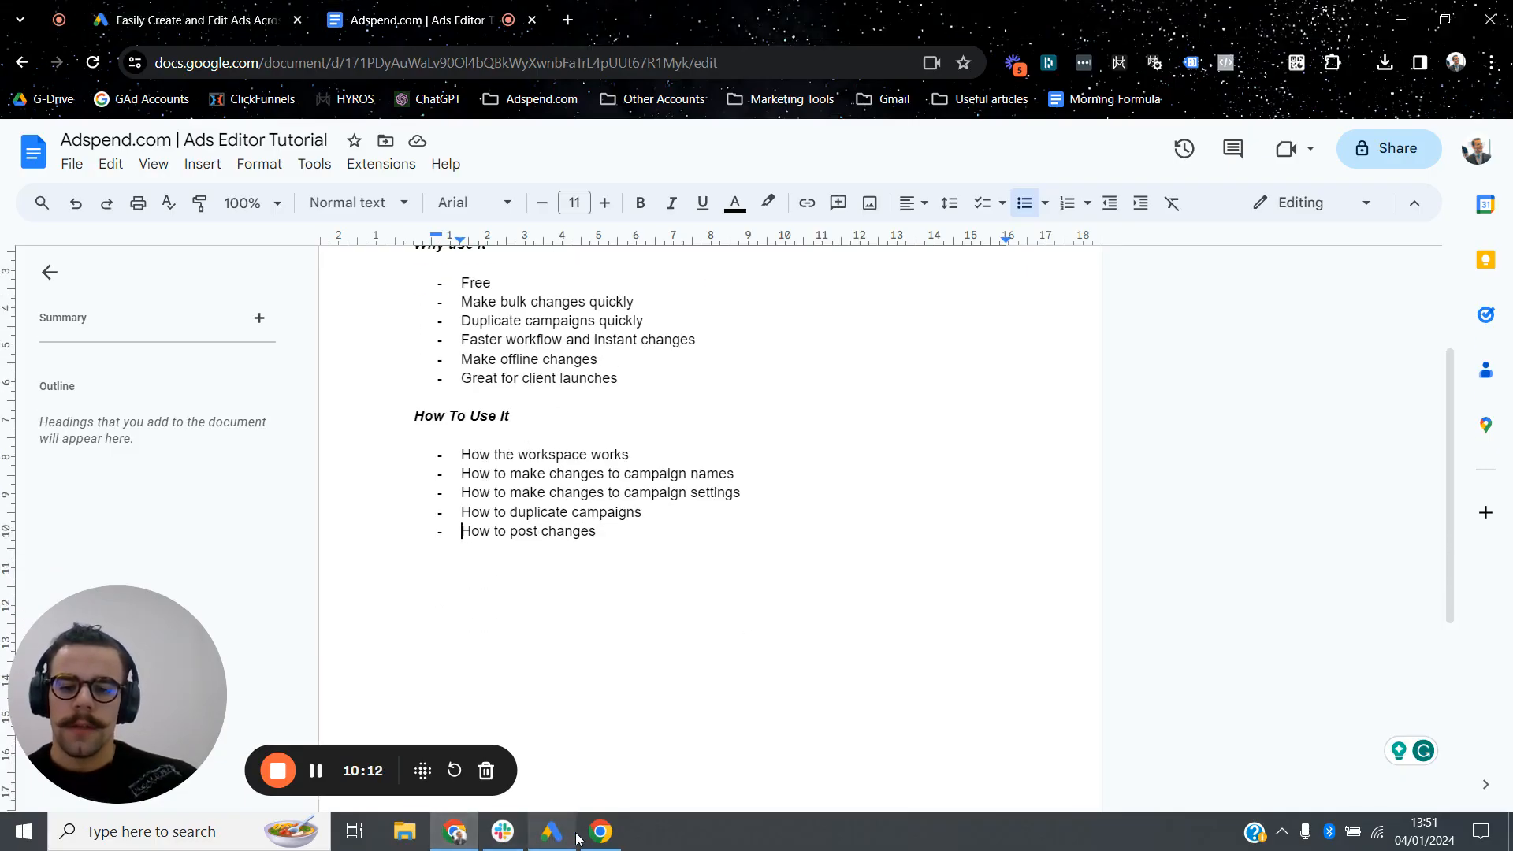
{"action": "left_click", "coordinate": [602, 835]}
{"action": "left_click", "coordinate": [550, 831]}
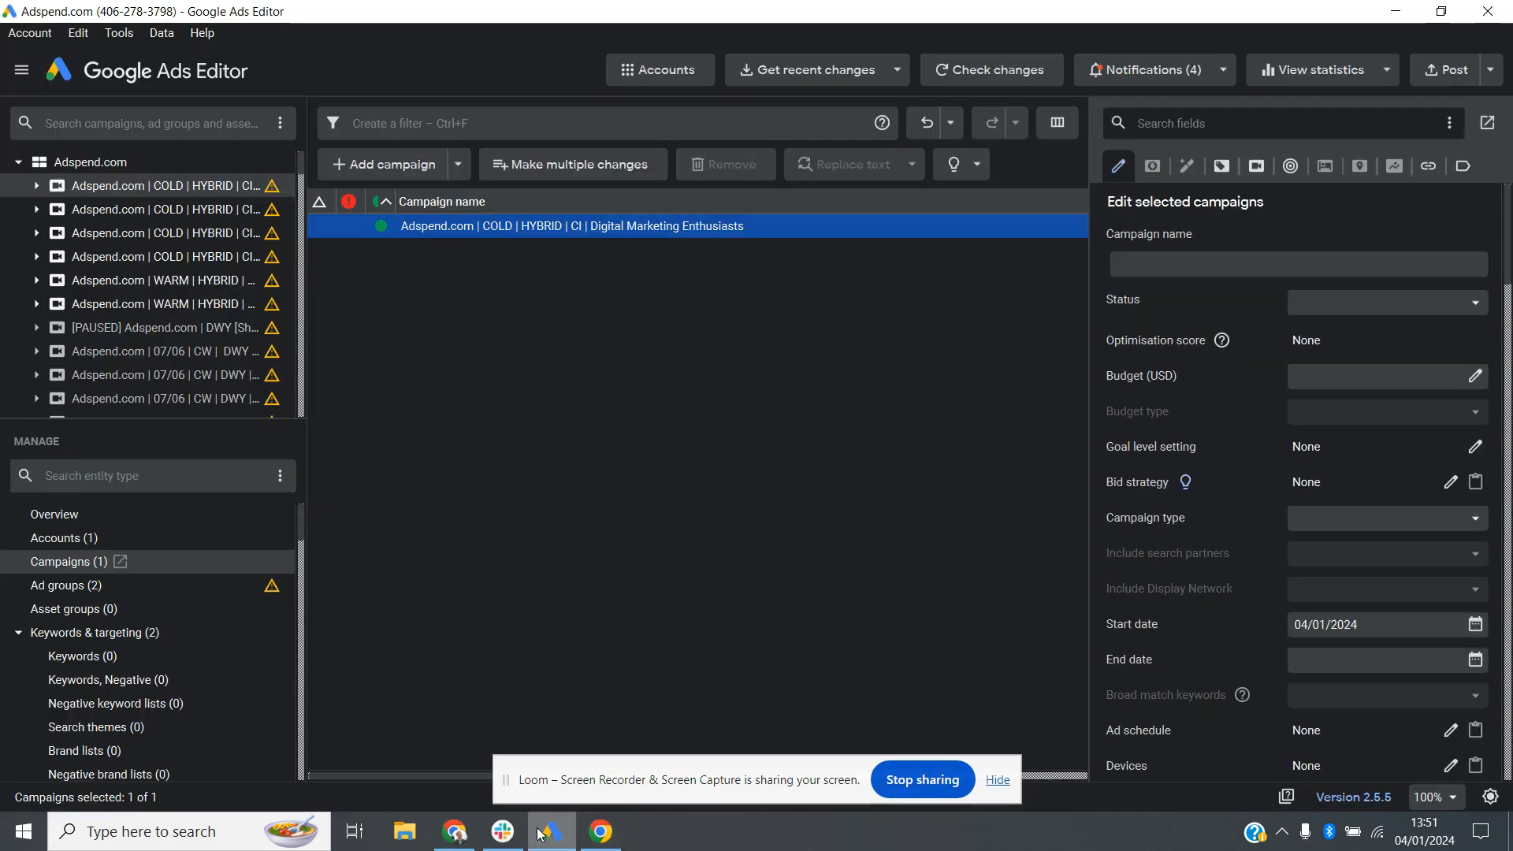
Copy the Digital Marketing Enthusiasts campaign and paste four duplicates of it into the campaigns list
{"action": "left_click", "coordinate": [743, 275]}
{"action": "left_click", "coordinate": [814, 235]}
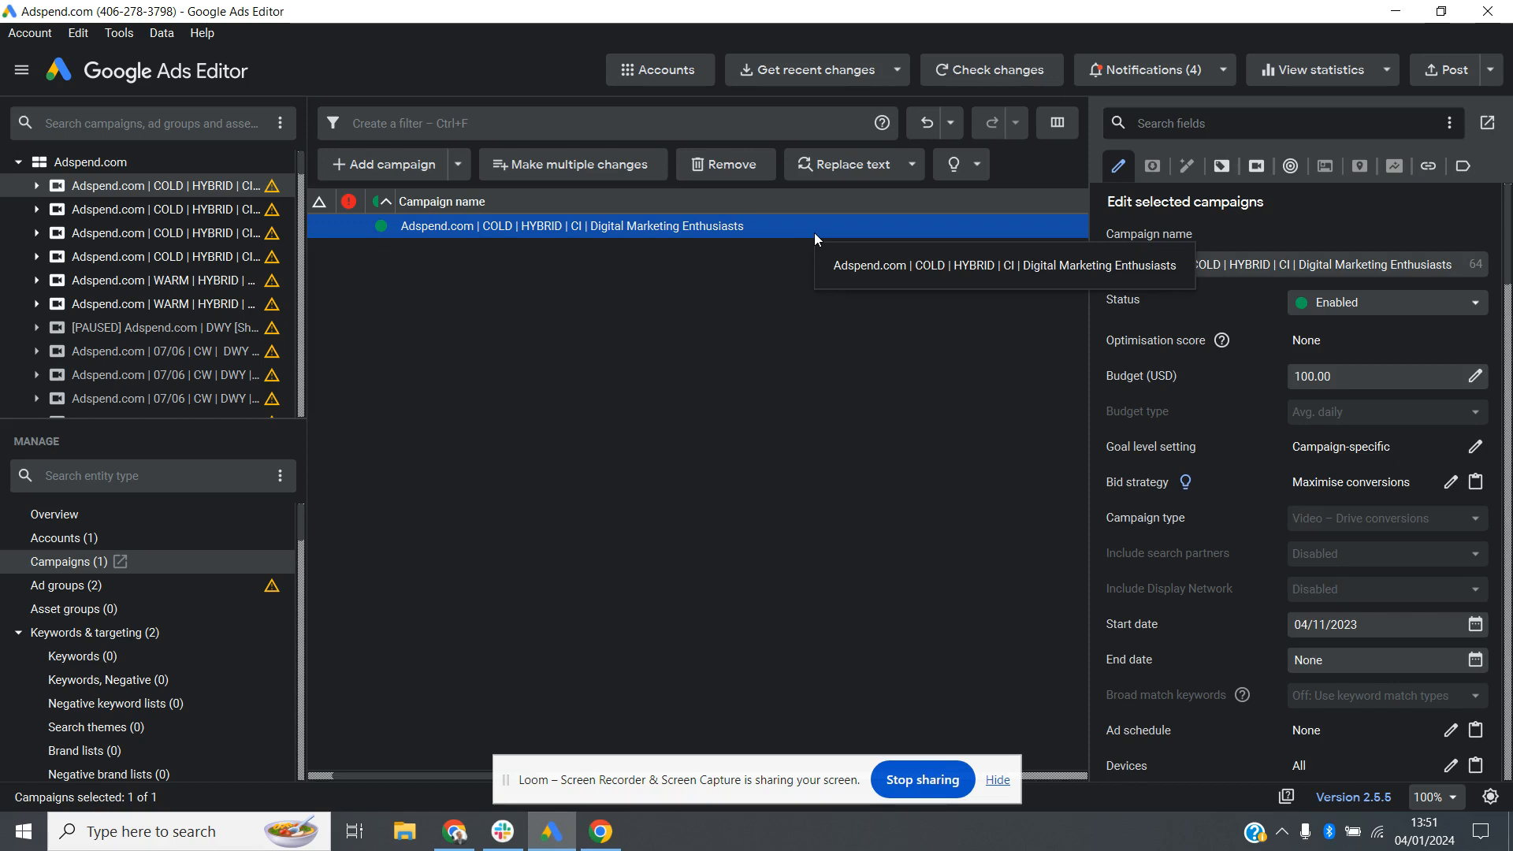
{"action": "key", "text": "ctrl+v"}
{"action": "key", "text": "ctrl+v"}
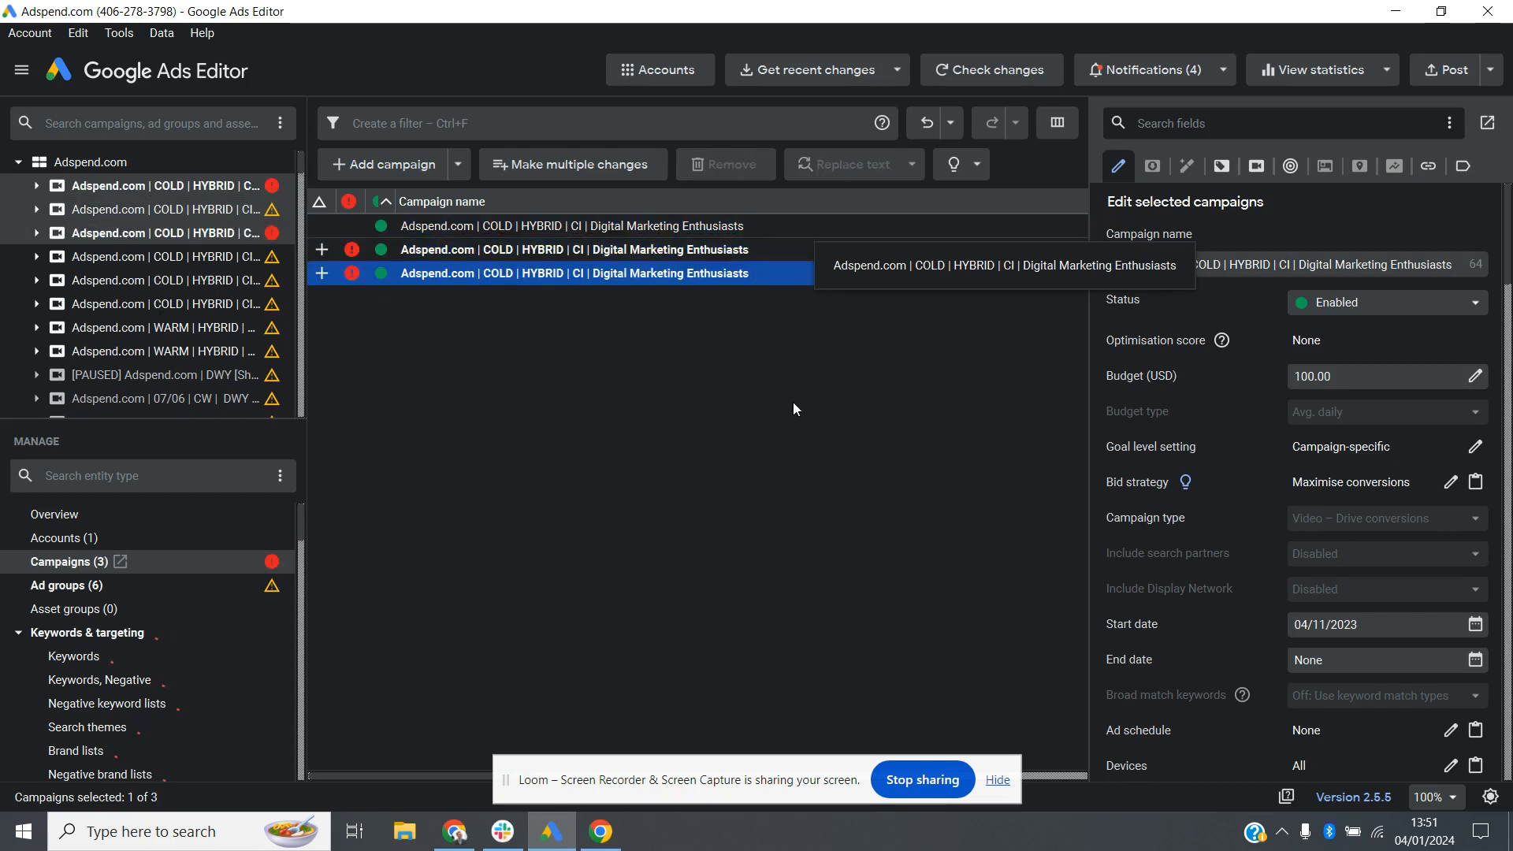
{"action": "key", "text": "ctrl+v"}
{"action": "key", "text": "ctrl+v"}
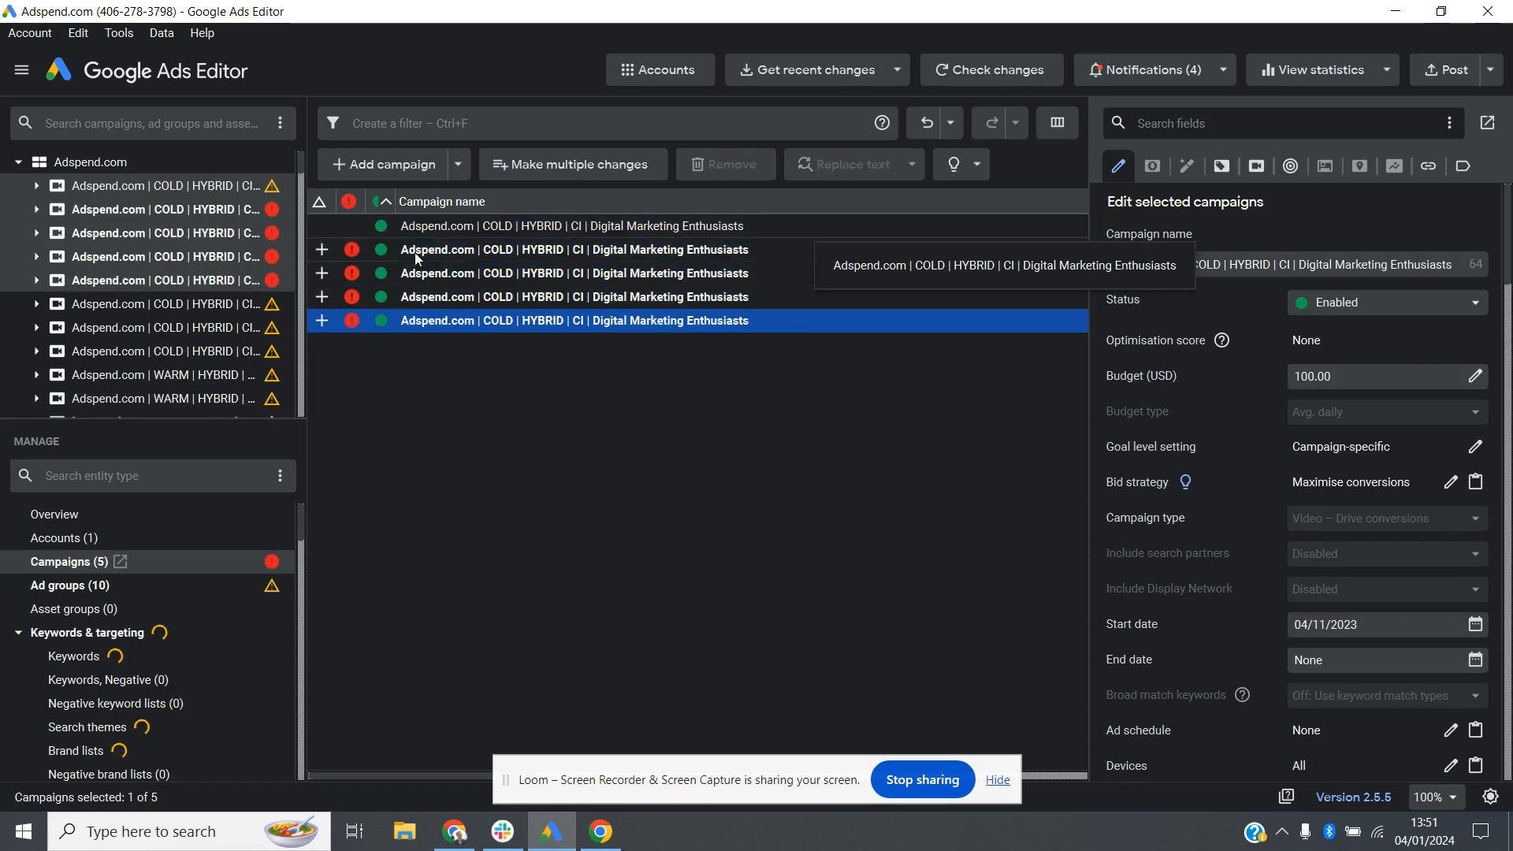
Select the four duplicated Digital Marketing Enthusiasts campaigns and pause them together
{"action": "left_click", "coordinate": [416, 256]}
{"action": "left_click", "coordinate": [584, 320], "text": "shift"}
{"action": "right_click", "coordinate": [584, 320]}
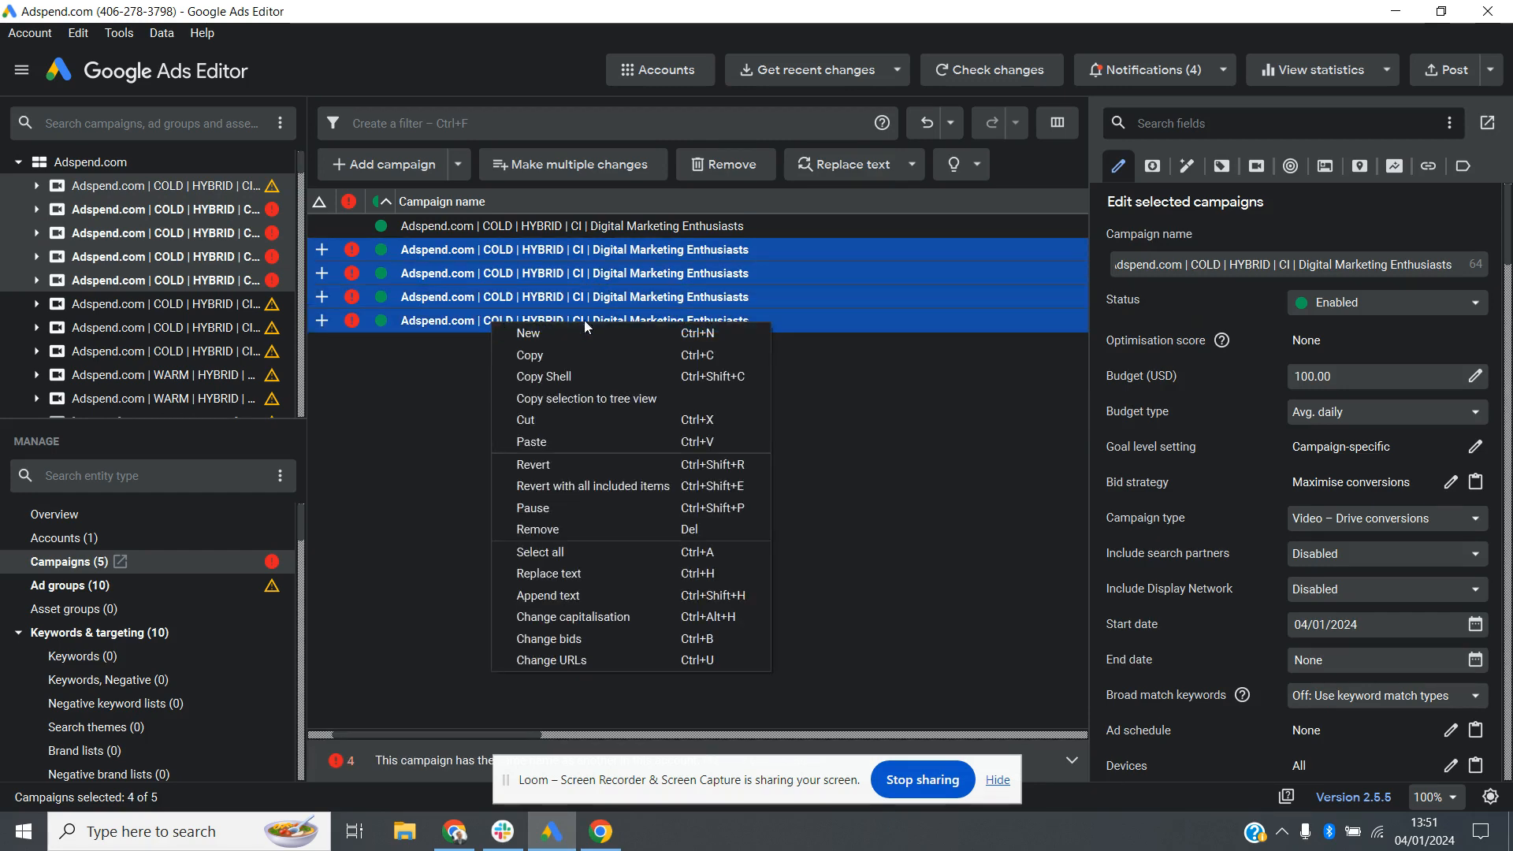
{"action": "left_click", "coordinate": [774, 380]}
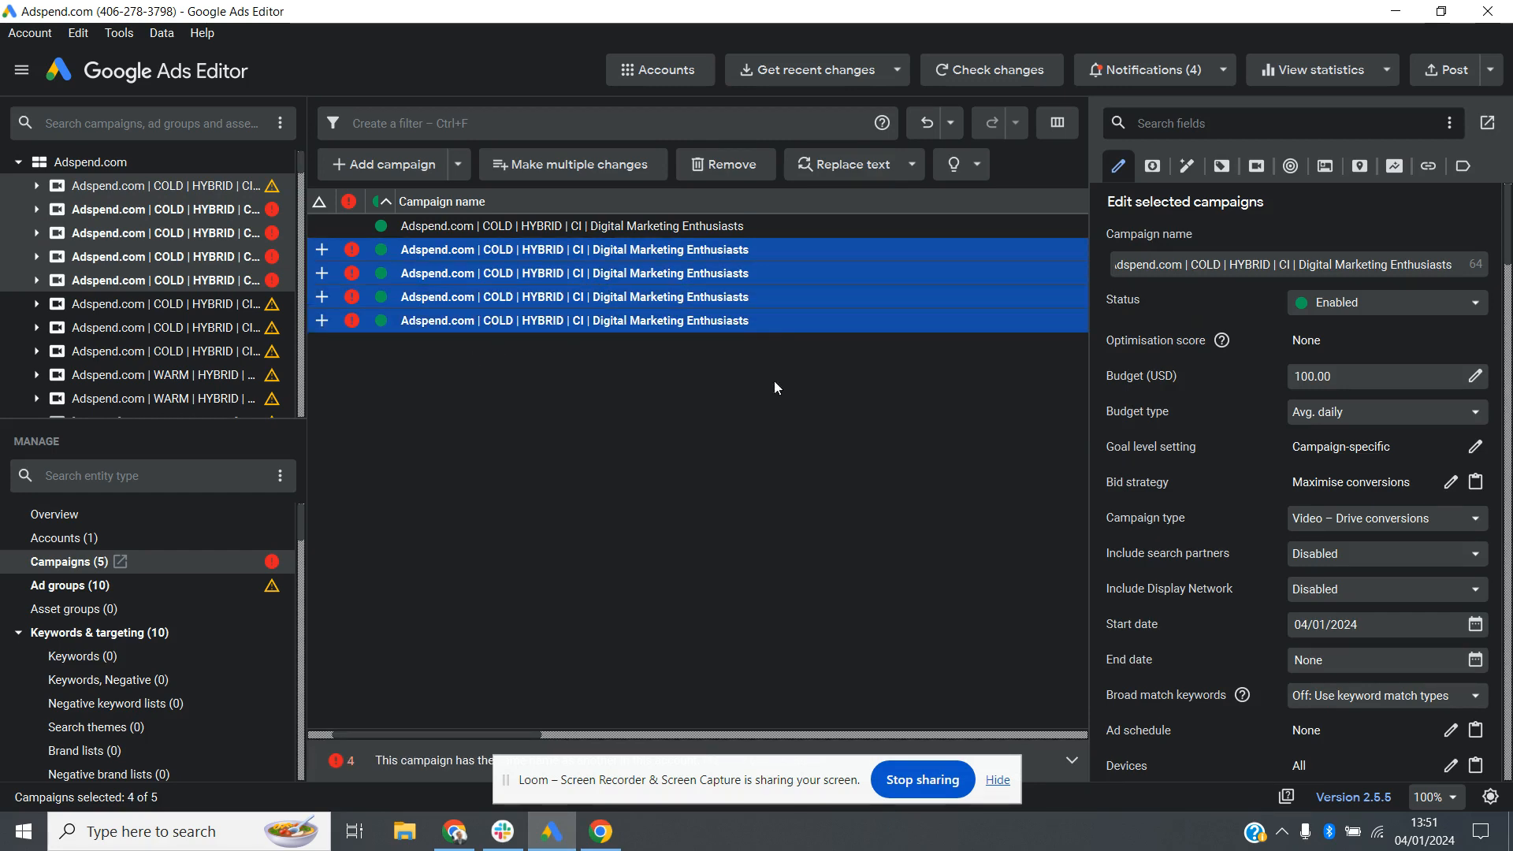
{"action": "left_click", "coordinate": [804, 247]}
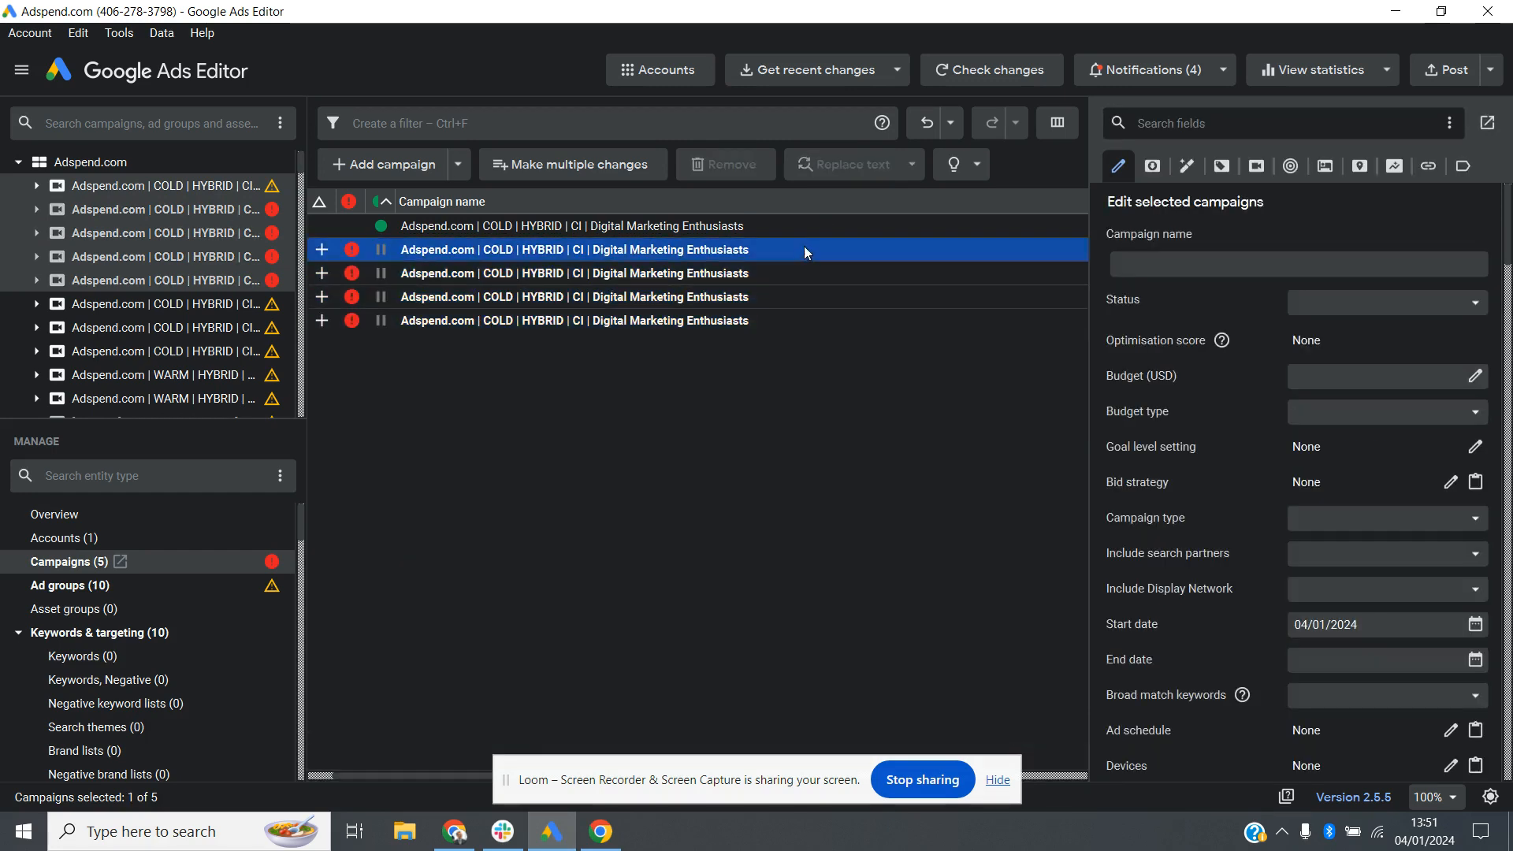
Start a text replacement on the four duplicated Digital Marketing Enthusiasts campaigns, limited to the Campaign name field
{"action": "left_click", "coordinate": [801, 327], "text": "shift"}
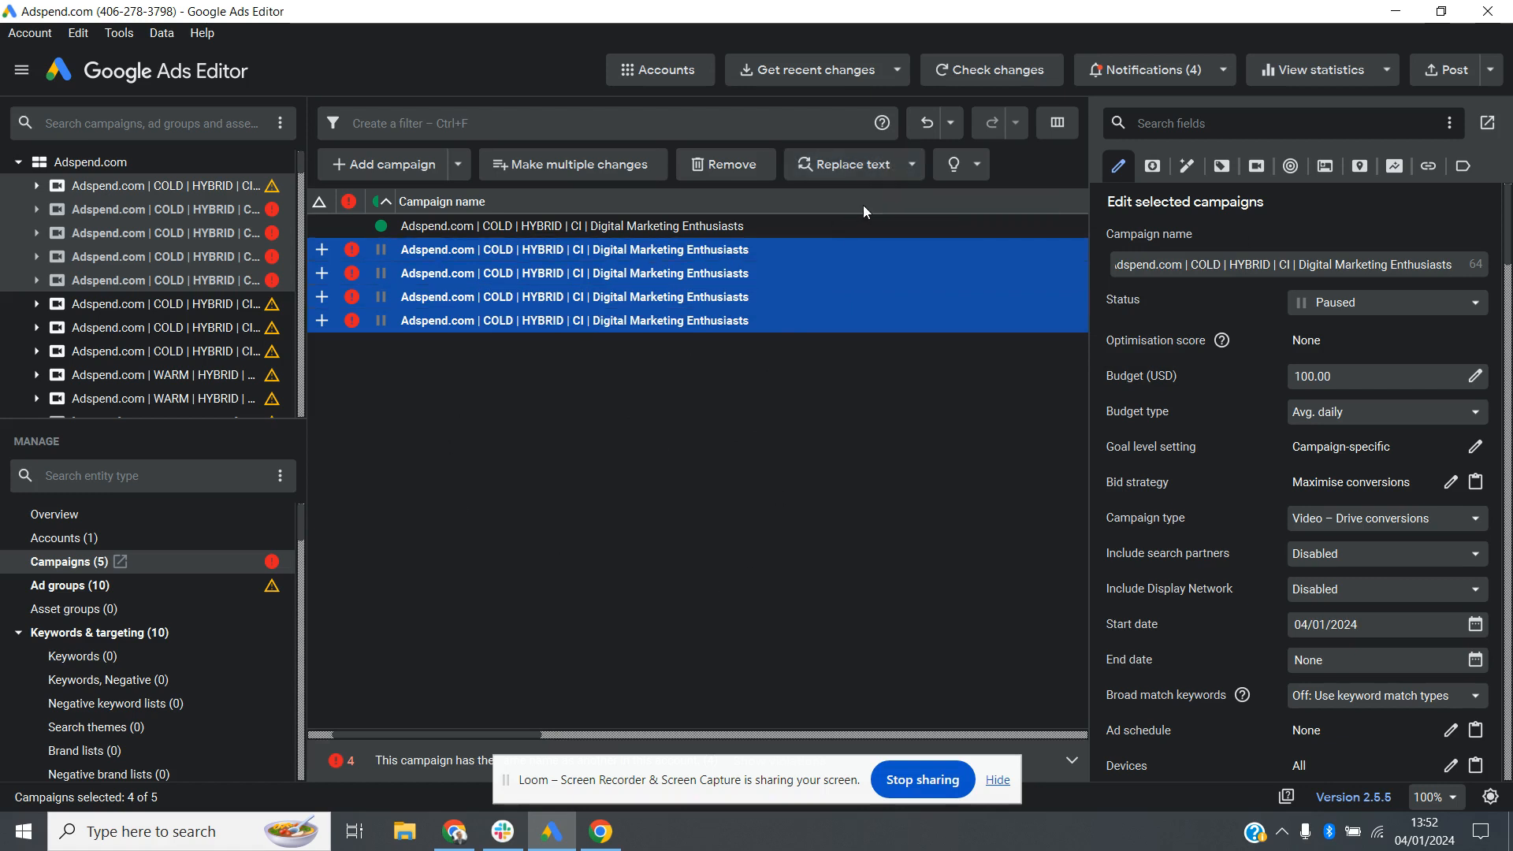
{"action": "left_click", "coordinate": [635, 328]}
{"action": "left_click", "coordinate": [695, 255]}
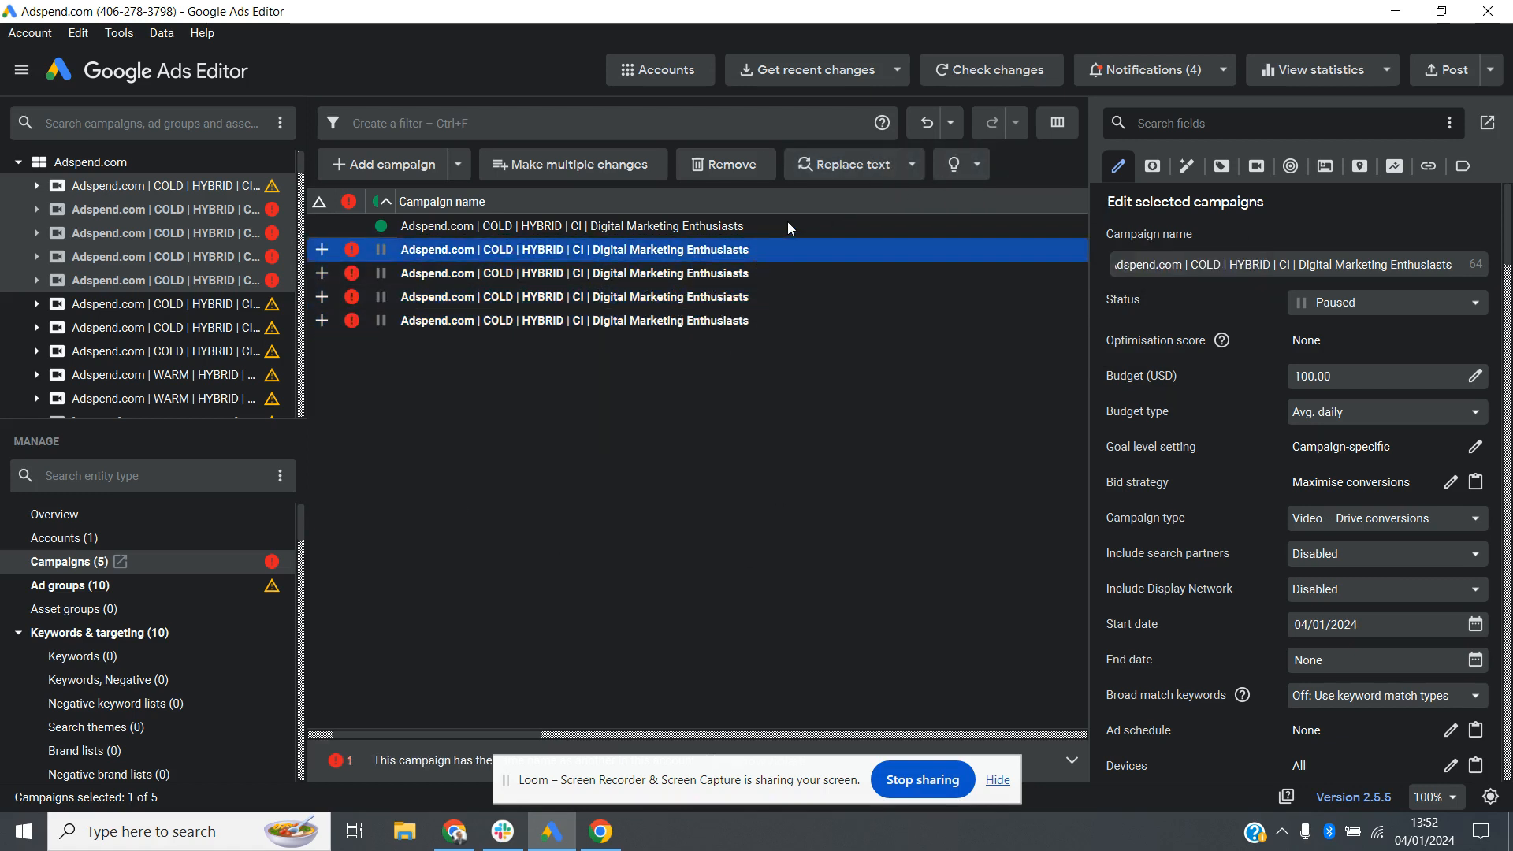
{"action": "left_click", "coordinate": [769, 323], "text": "shift"}
{"action": "left_click", "coordinate": [854, 164]}
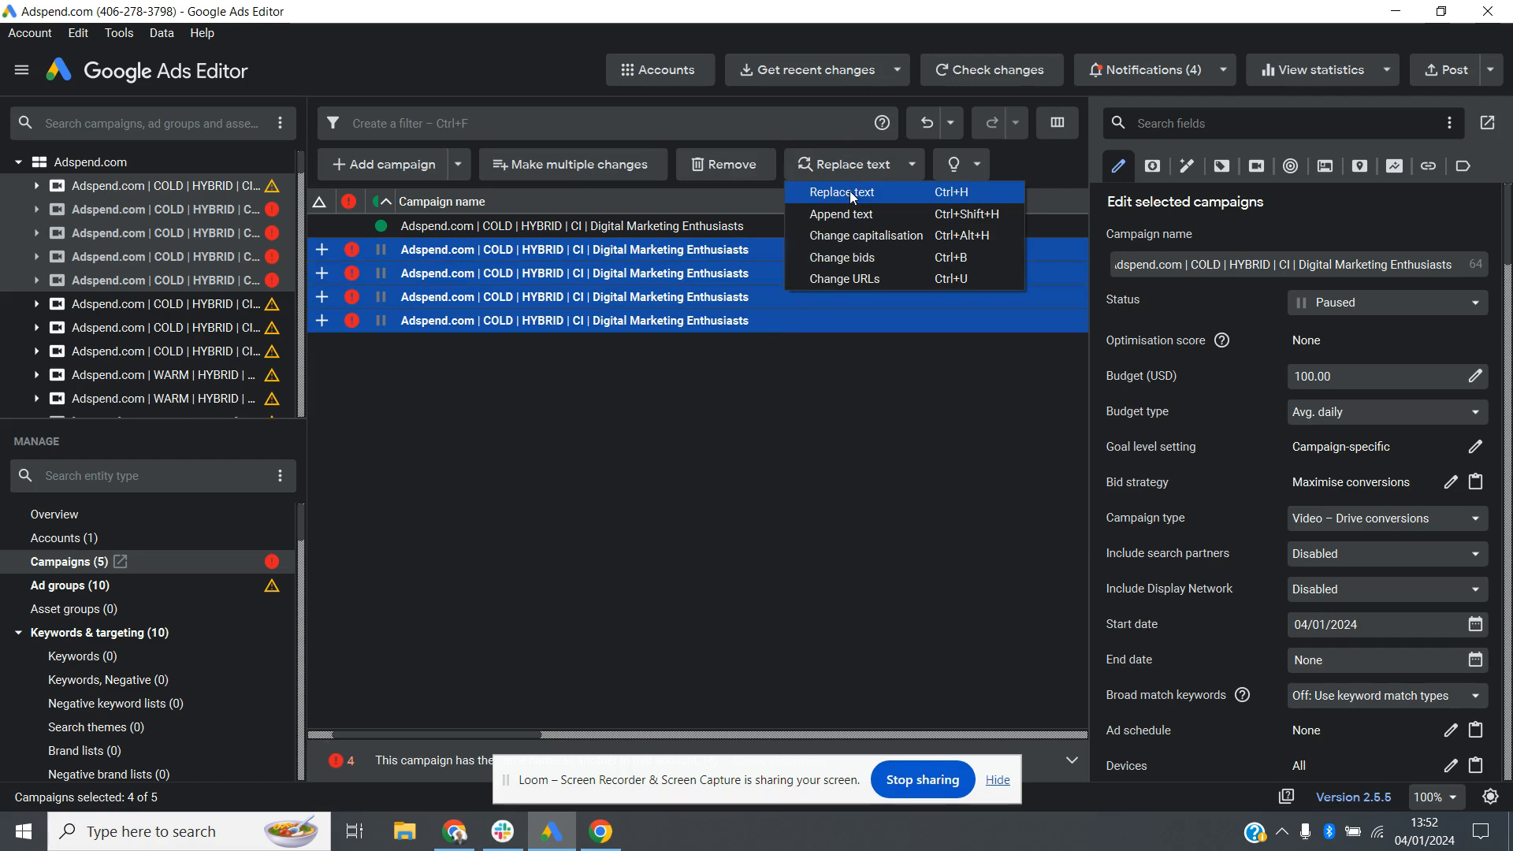
{"action": "left_click", "coordinate": [842, 192]}
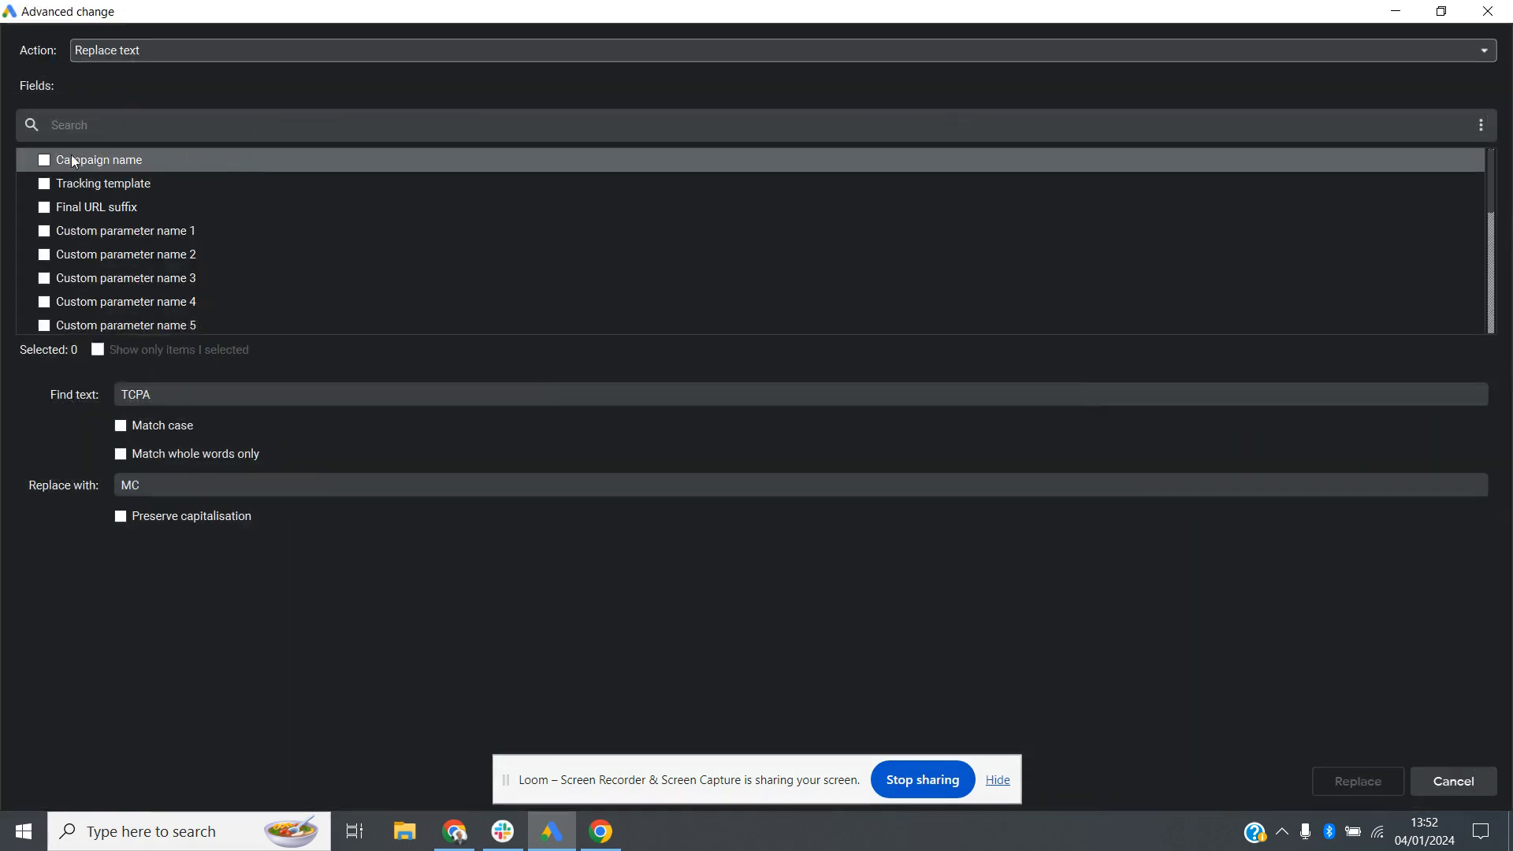
{"action": "left_click", "coordinate": [43, 160]}
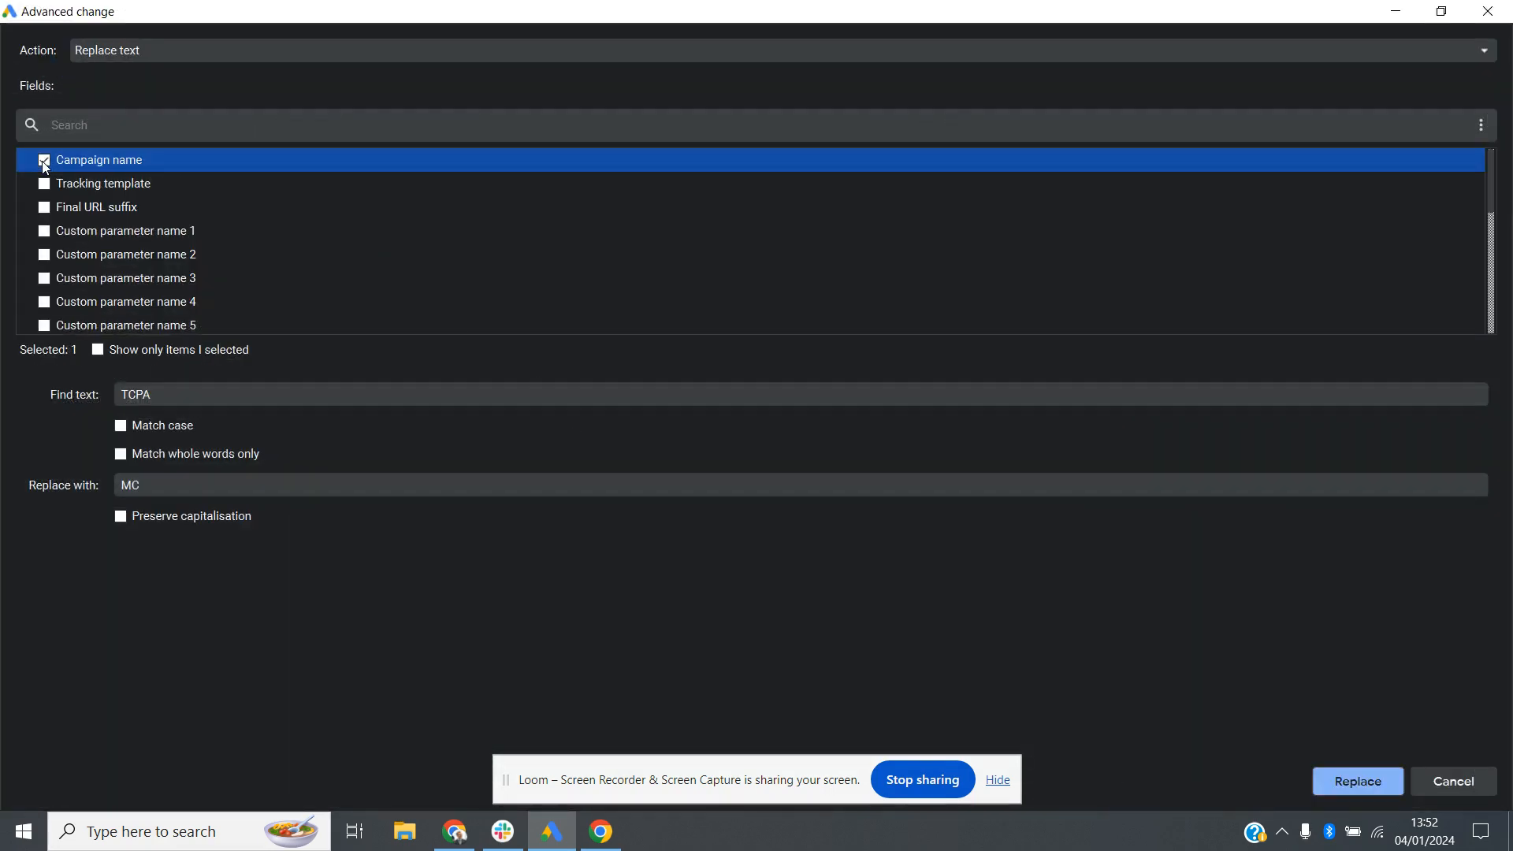
{"action": "scroll", "coordinate": [229, 178], "scroll_direction": "down", "scroll_amount": 4}
{"action": "scroll", "coordinate": [181, 260], "scroll_direction": "up", "scroll_amount": 4}
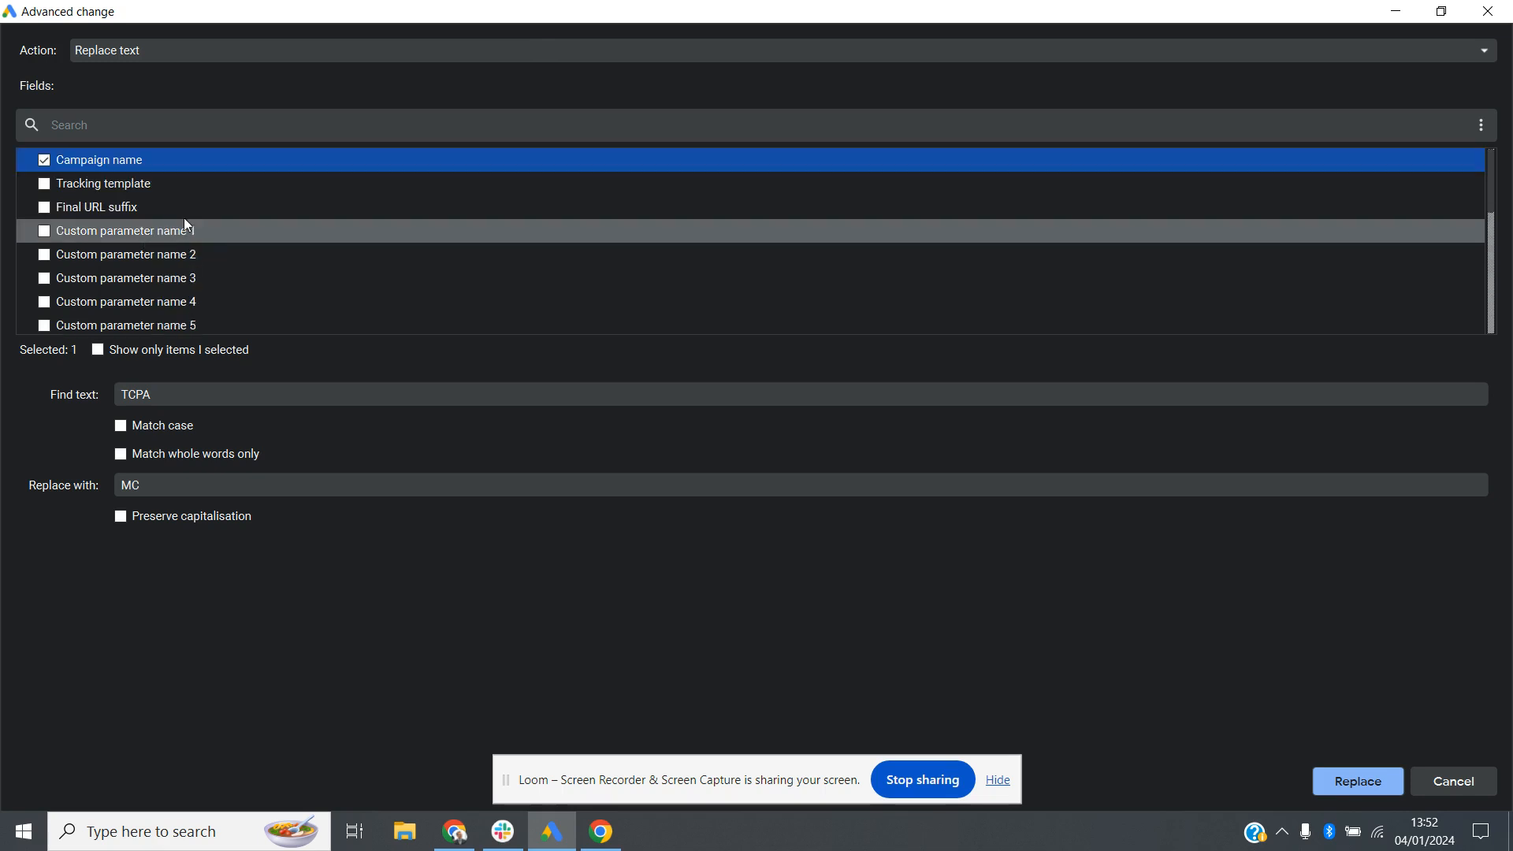
{"action": "scroll", "coordinate": [112, 209], "scroll_direction": "down", "scroll_amount": 4}
{"action": "scroll", "coordinate": [173, 217], "scroll_direction": "up", "scroll_amount": 5}
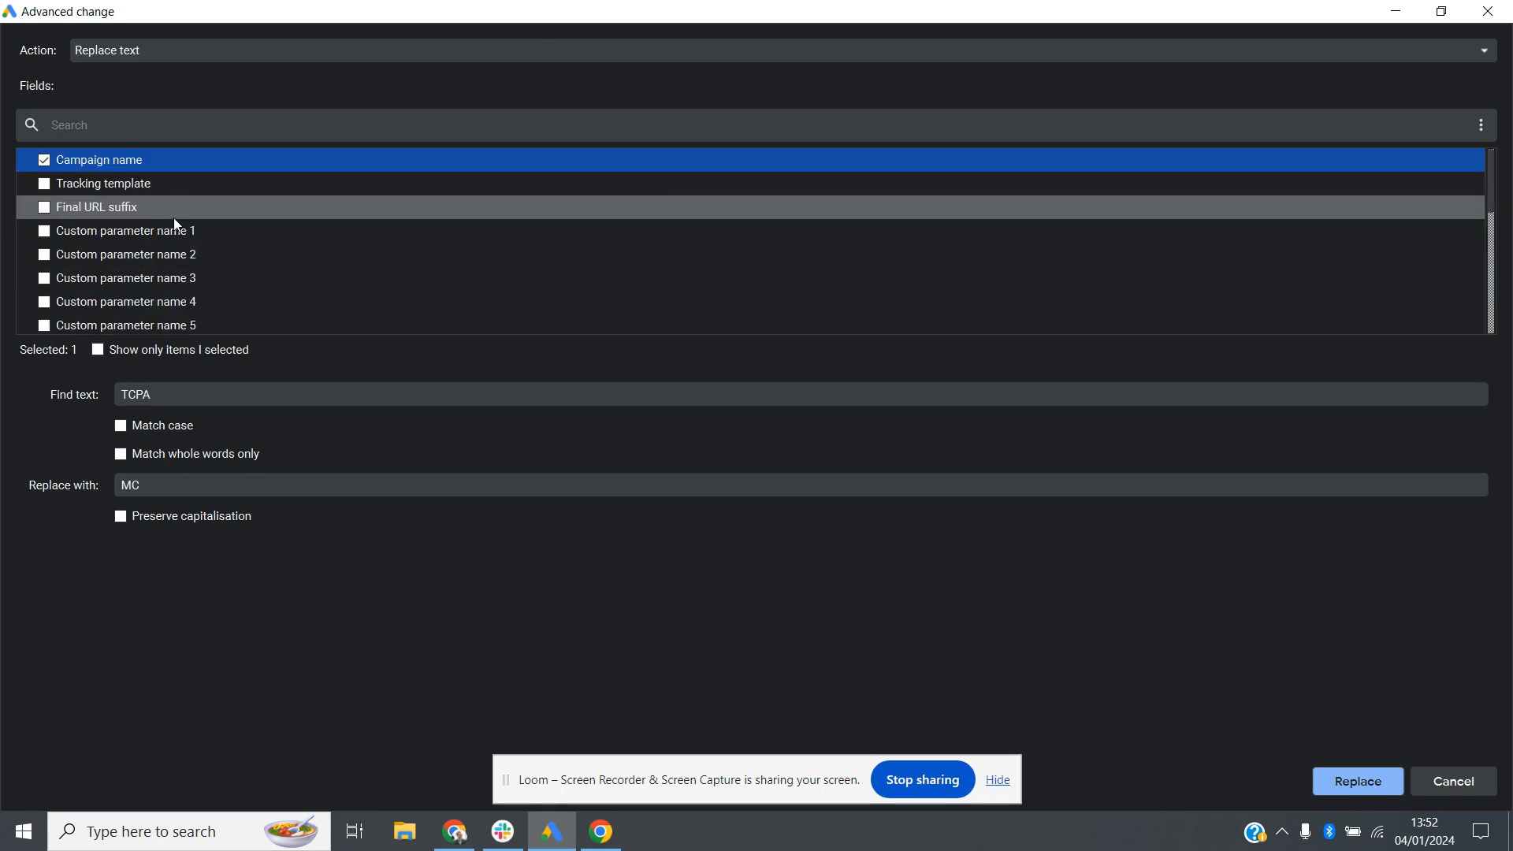
Replace the text HYBRID with DFY in the names of the four duplicated campaigns
{"action": "double_click", "coordinate": [163, 393]}
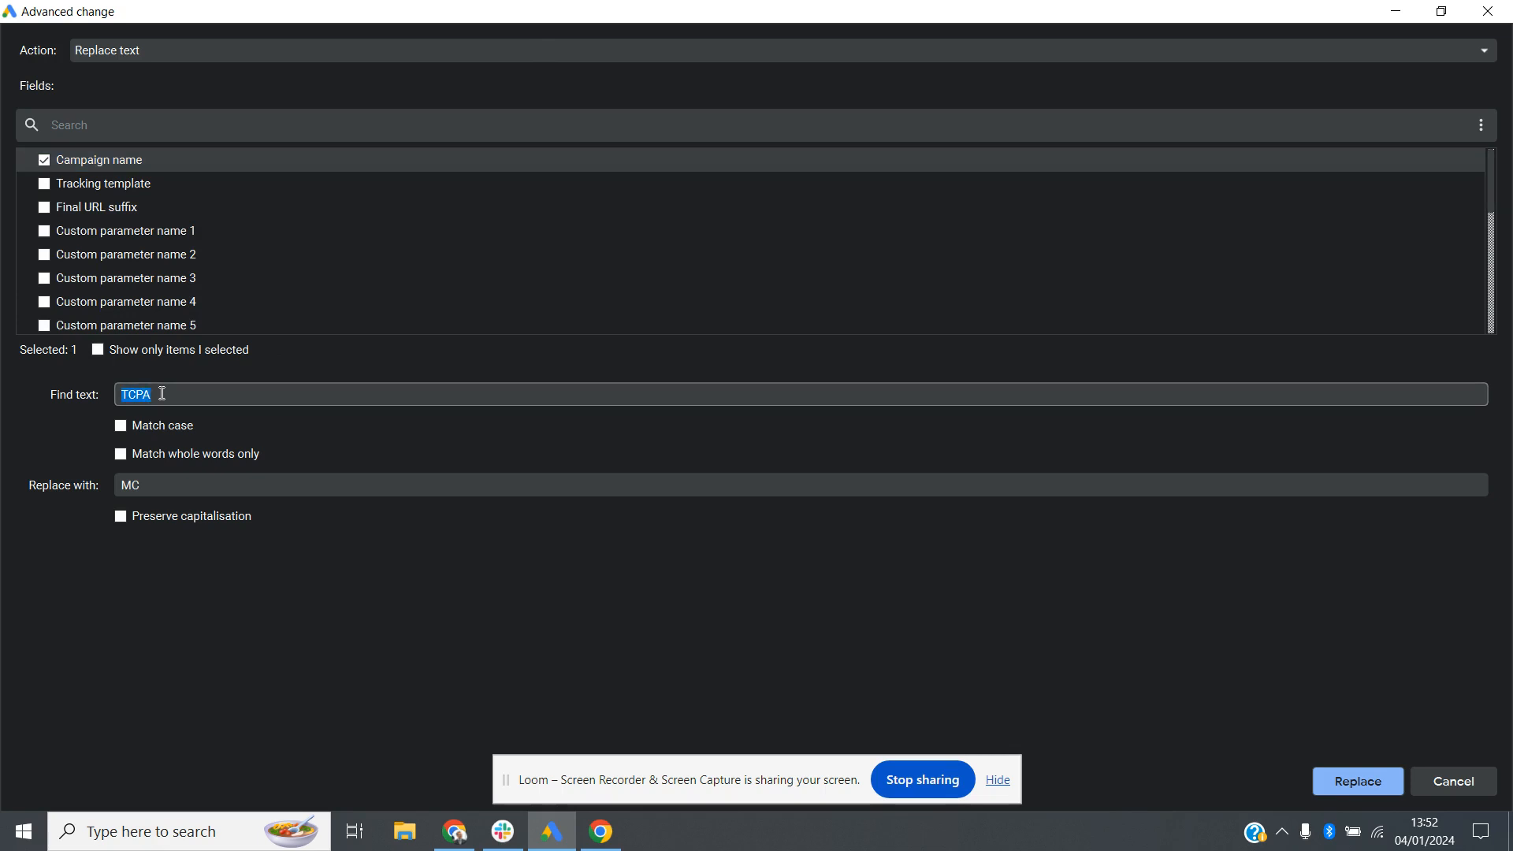
{"action": "type", "text": "HYBRID"}
{"action": "left_click_drag", "start_coordinate": [178, 482], "coordinate": [21, 502]}
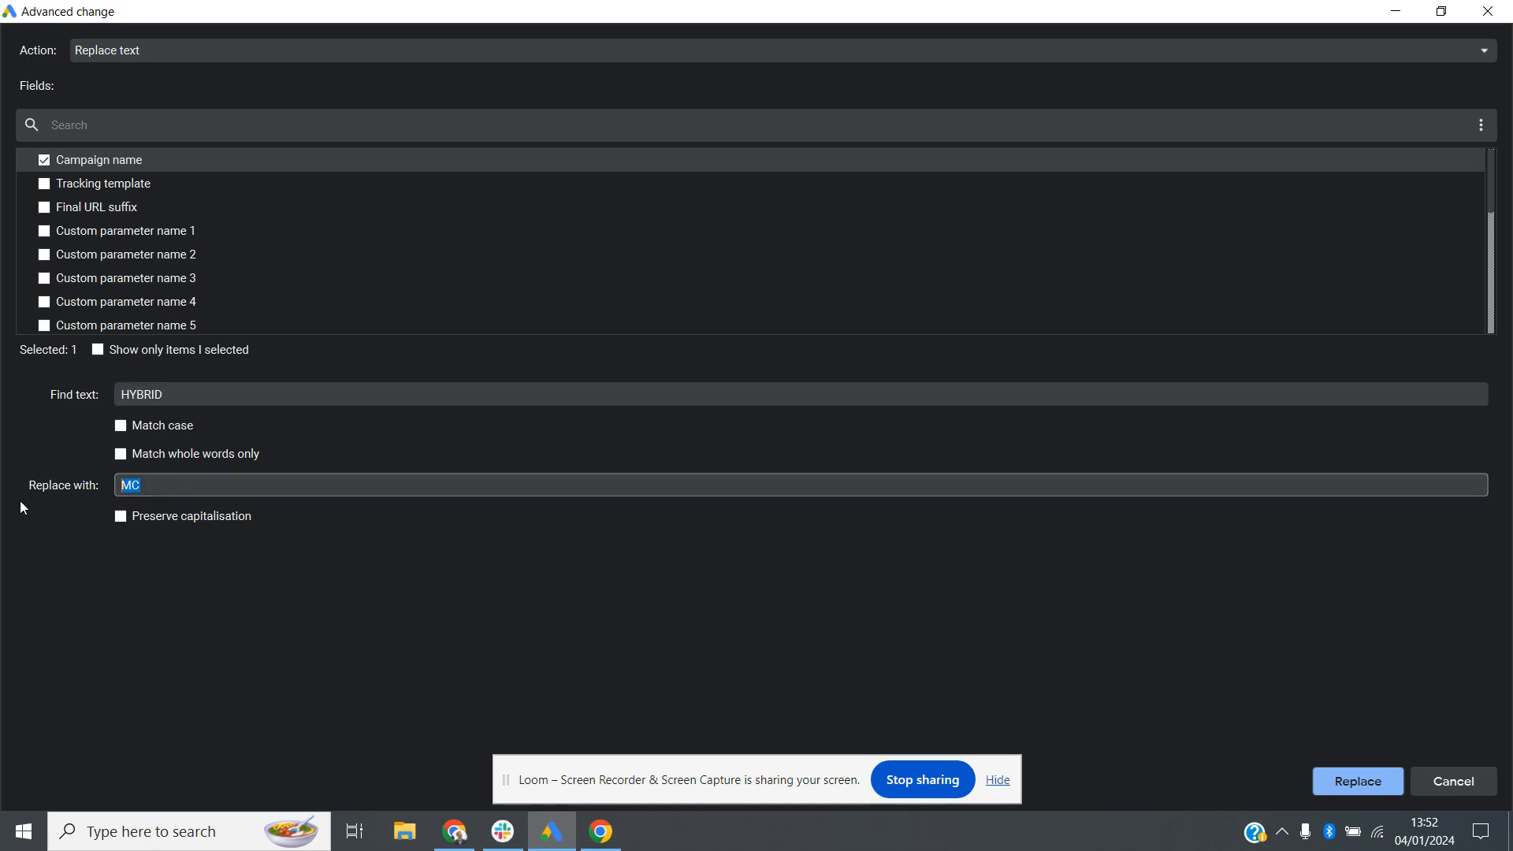
{"action": "type", "text": "DFY"}
{"action": "left_click", "coordinate": [1350, 778]}
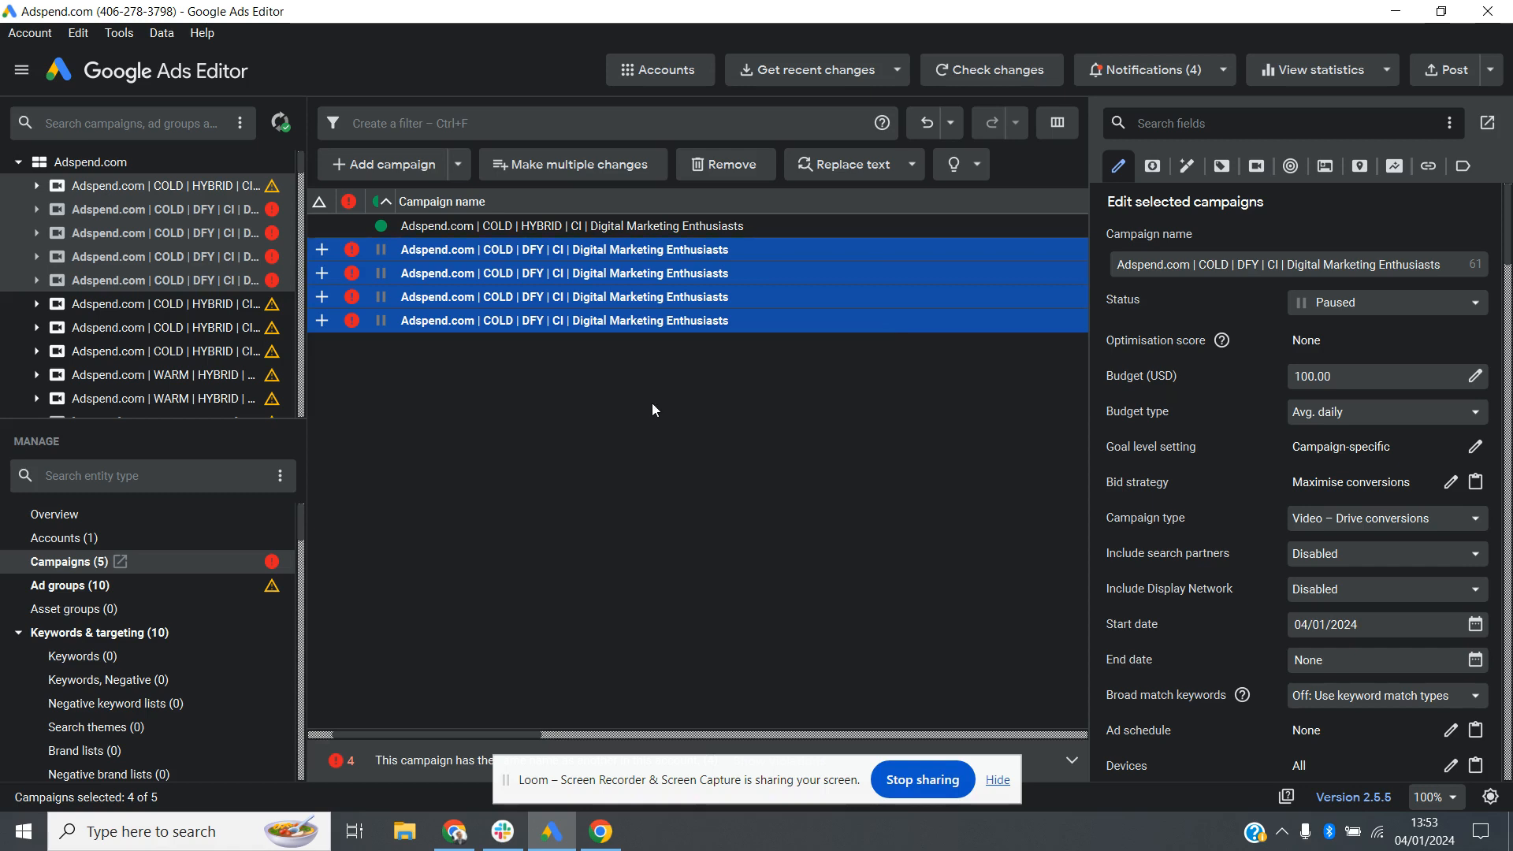
Check the How To Use It outline in the Google Docs tutorial document, switch back to Google Ads Editor and clear the selection
{"action": "left_click", "coordinate": [464, 839]}
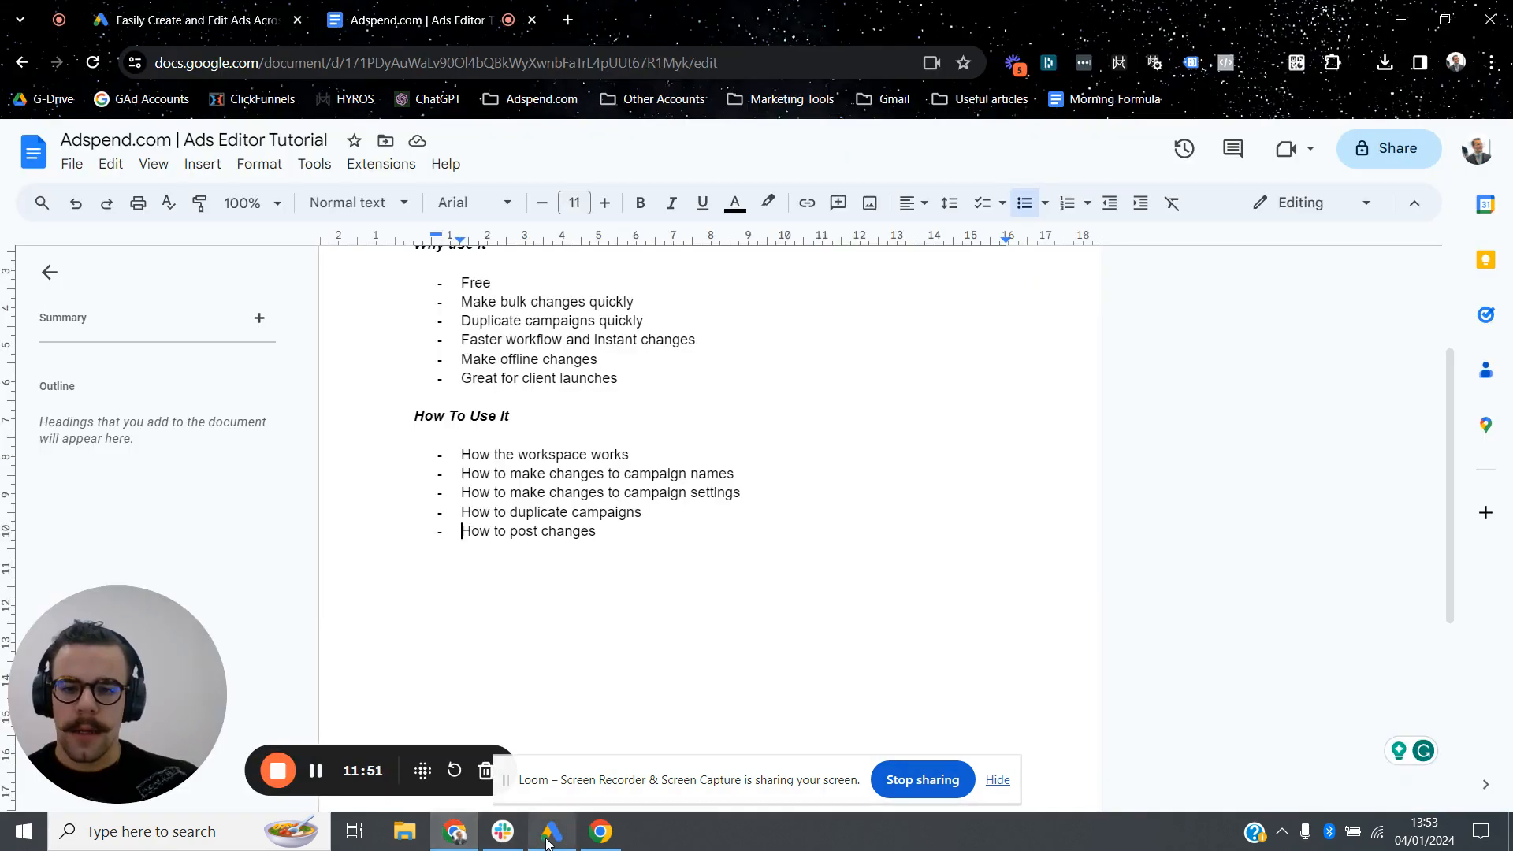
{"action": "left_click", "coordinate": [550, 838]}
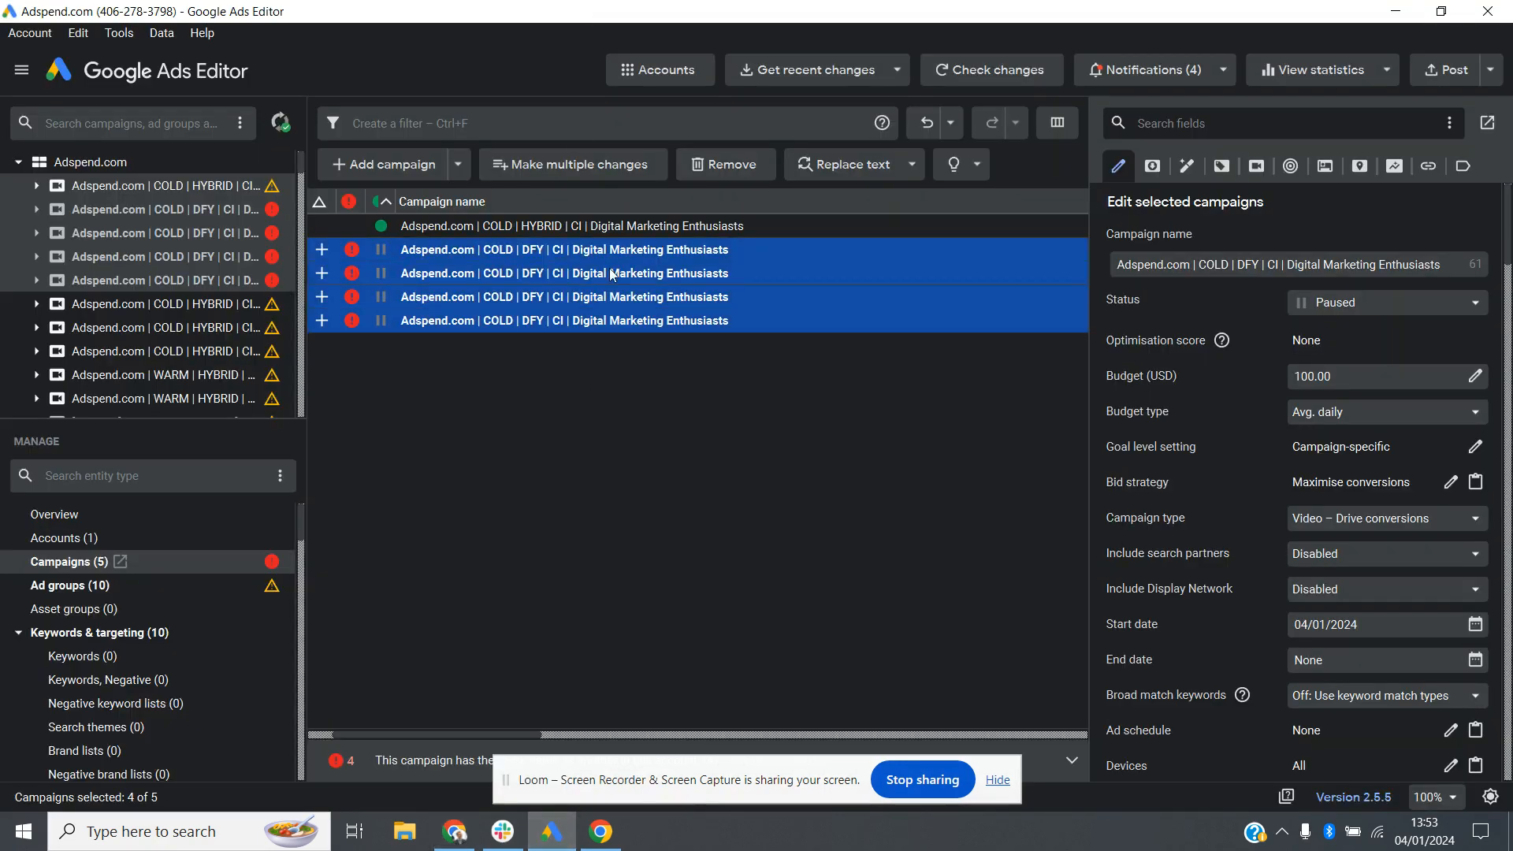
{"action": "left_click", "coordinate": [810, 513]}
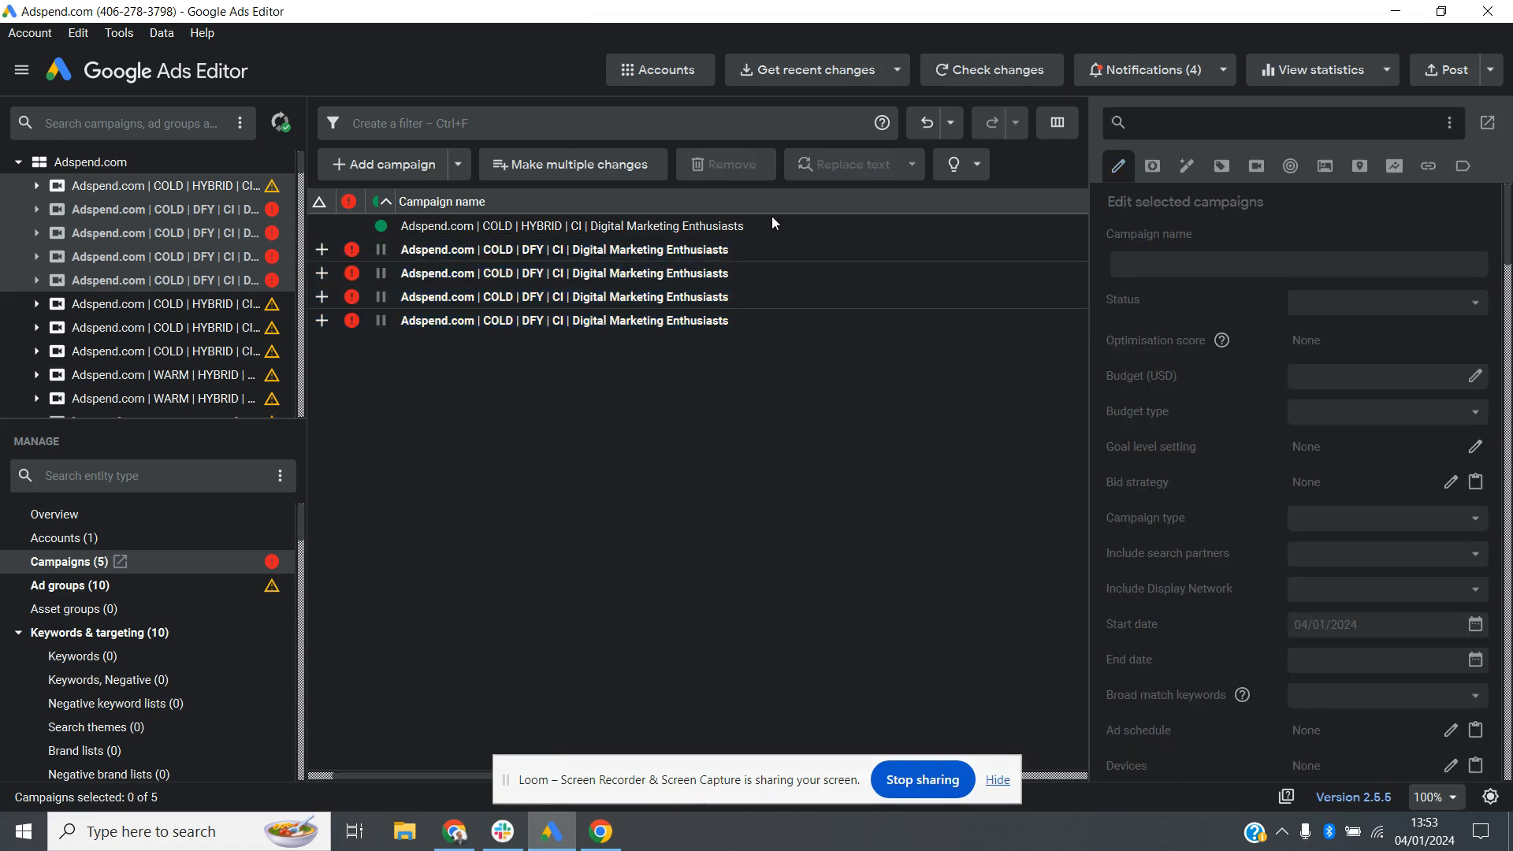
Keep the four DFY campaigns on campaign-specific goals and set their custom goal to Adspend.com - Book A Call Funnel
{"action": "left_click", "coordinate": [754, 250]}
{"action": "left_click", "coordinate": [750, 316], "text": "shift"}
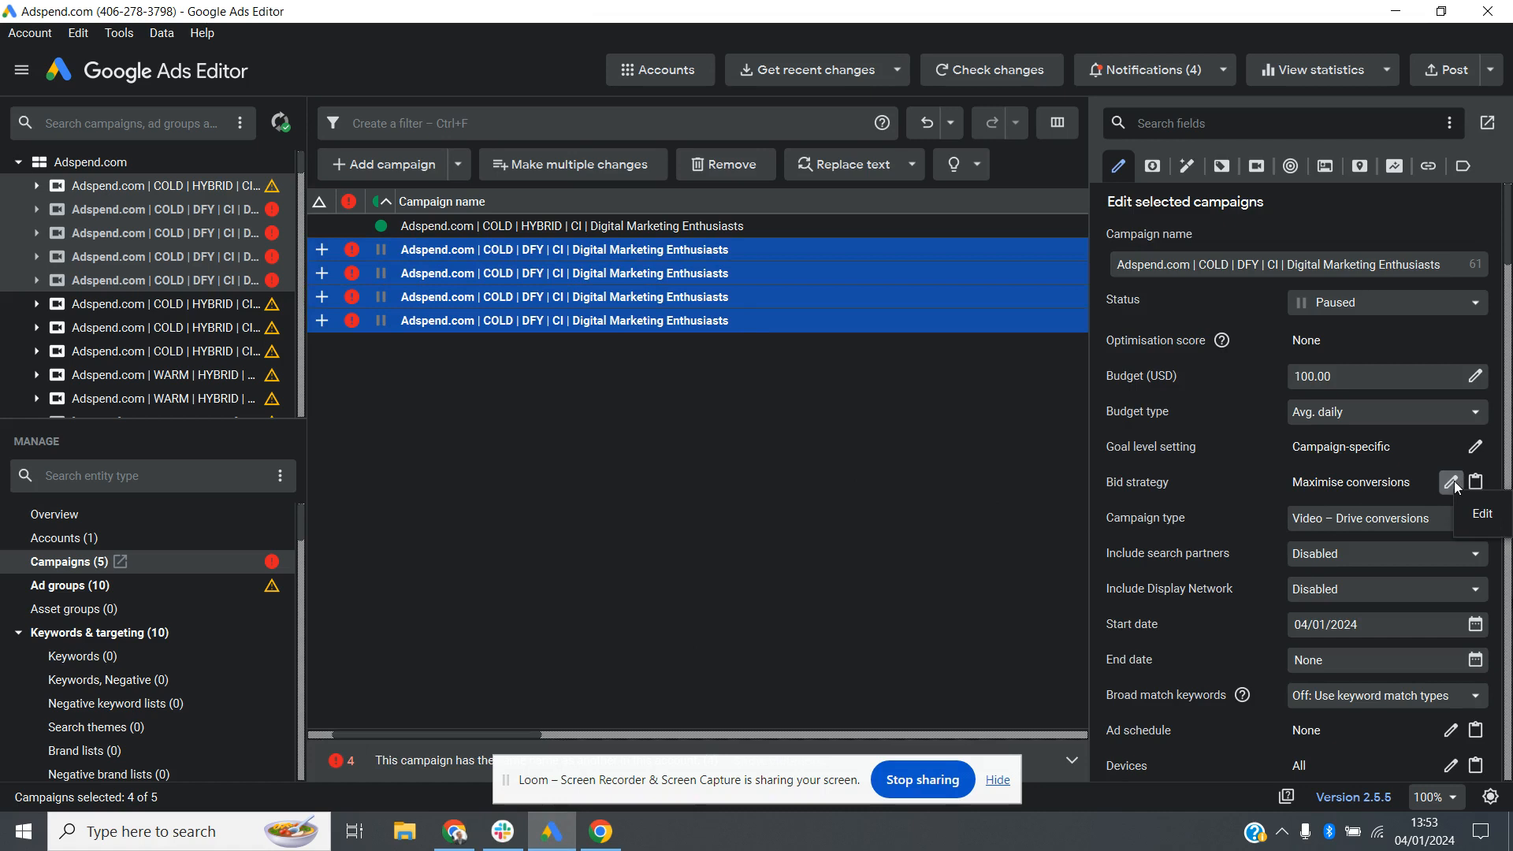
{"action": "left_click", "coordinate": [1475, 446]}
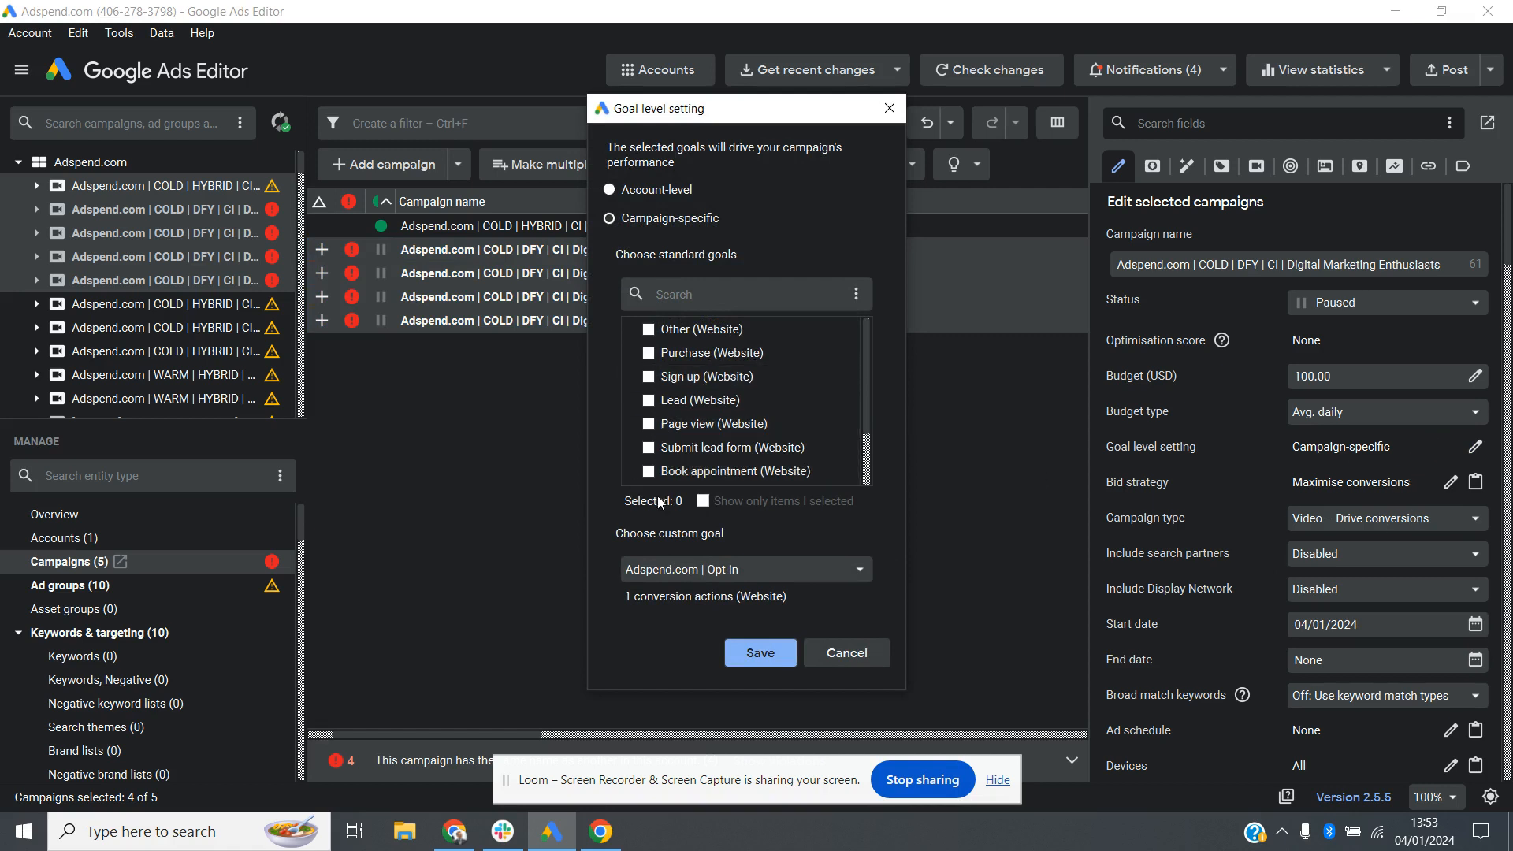
{"action": "left_click", "coordinate": [659, 193]}
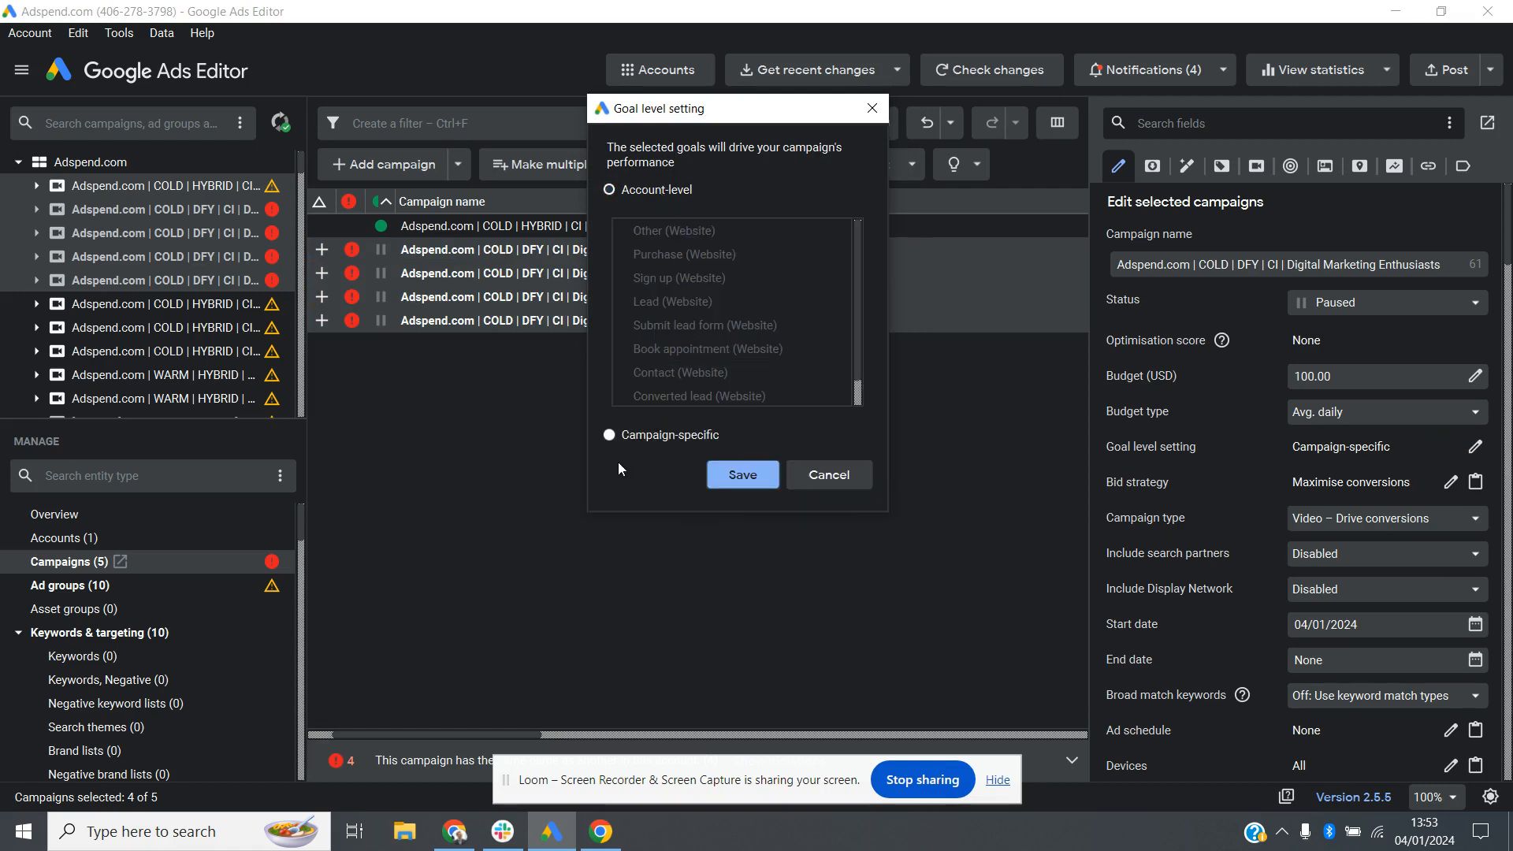
{"action": "left_click", "coordinate": [610, 436]}
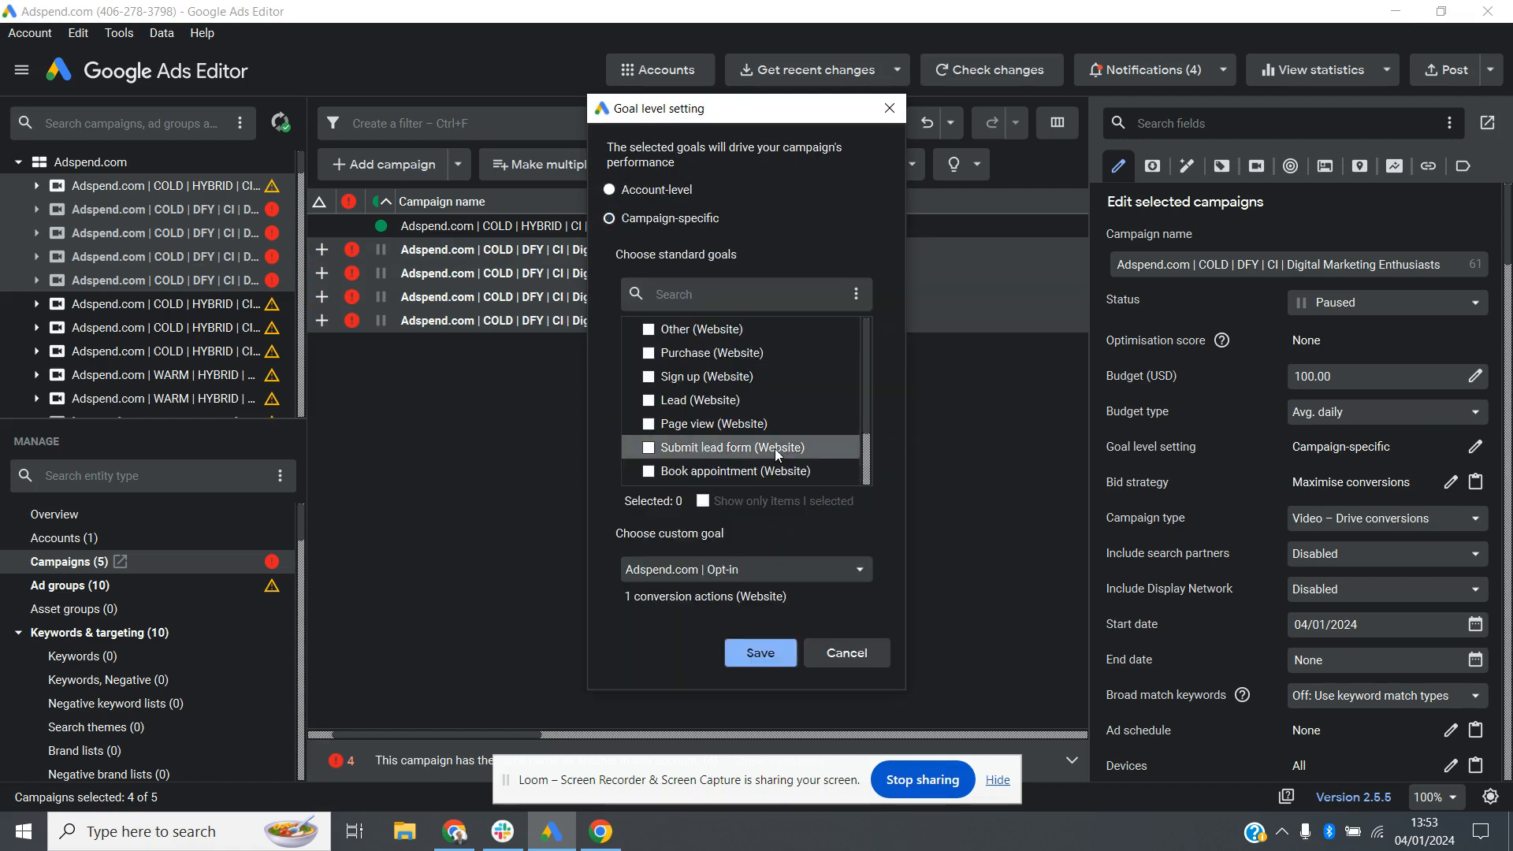
{"action": "left_click", "coordinate": [731, 569]}
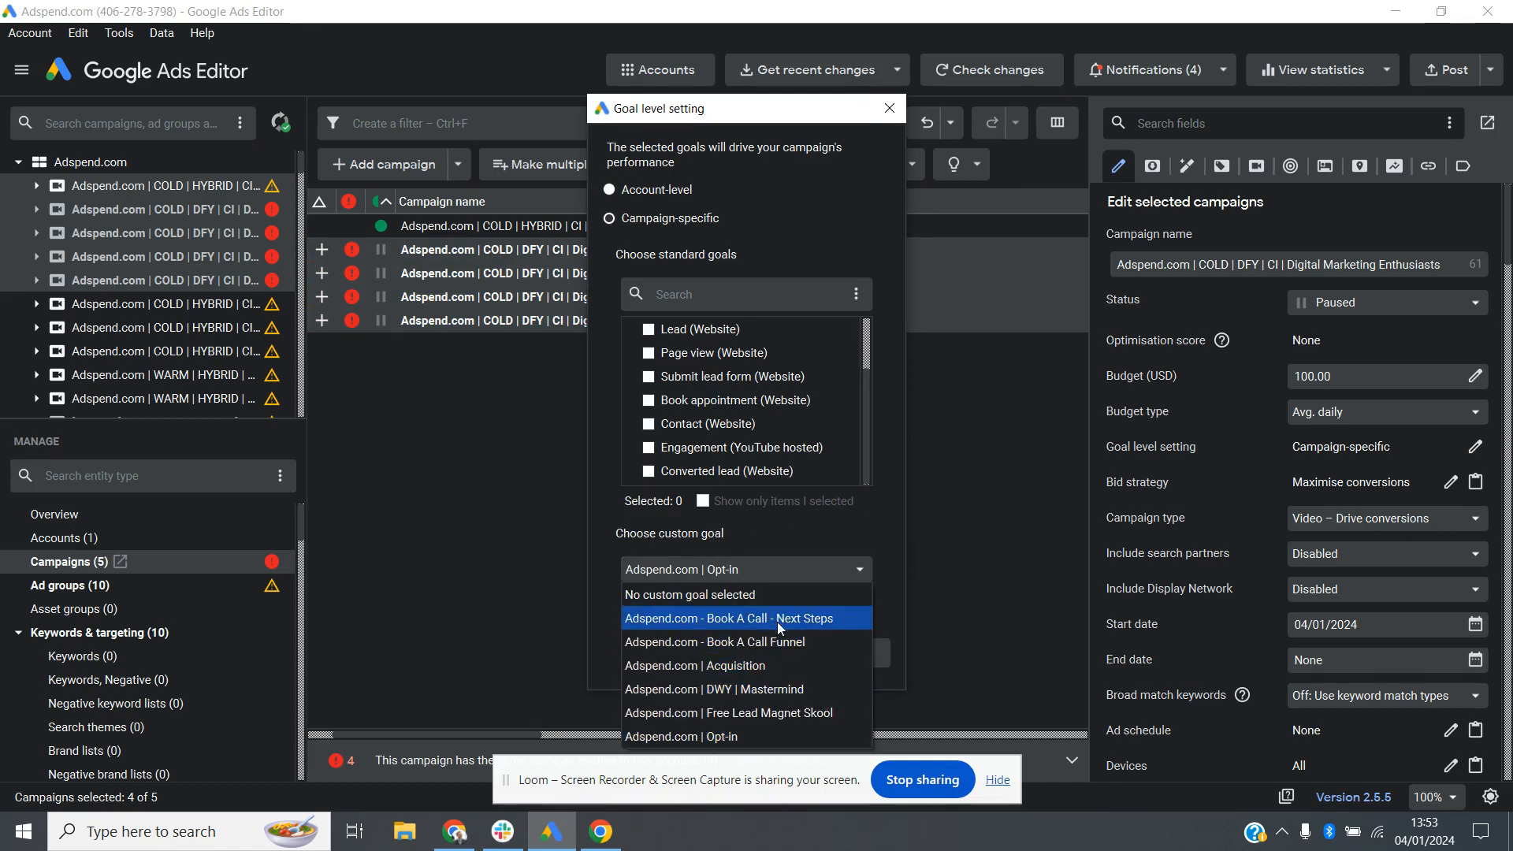
{"action": "left_click", "coordinate": [720, 643]}
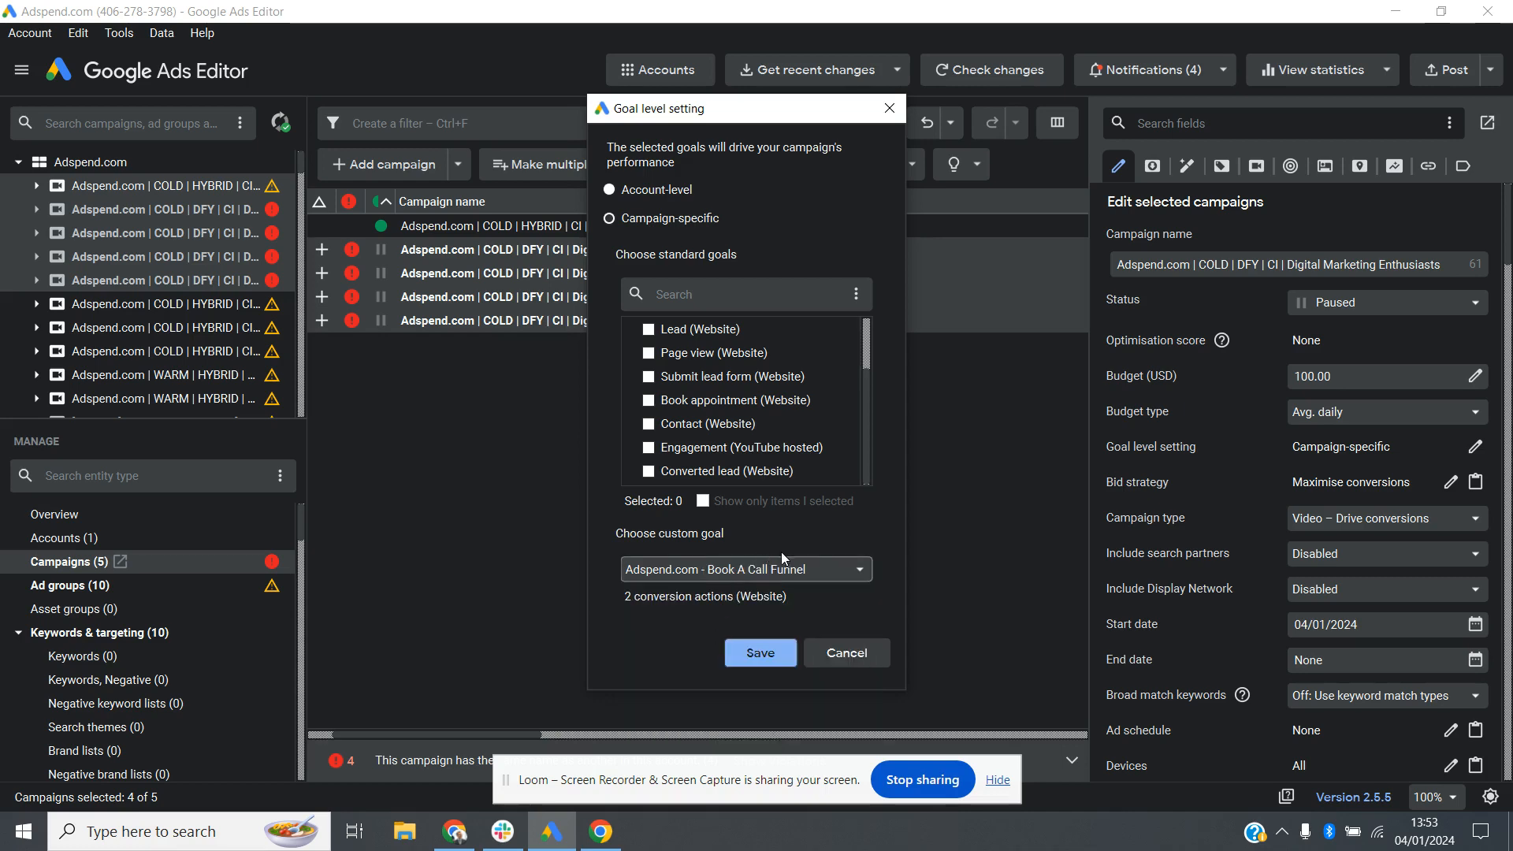
{"action": "left_click", "coordinate": [763, 657]}
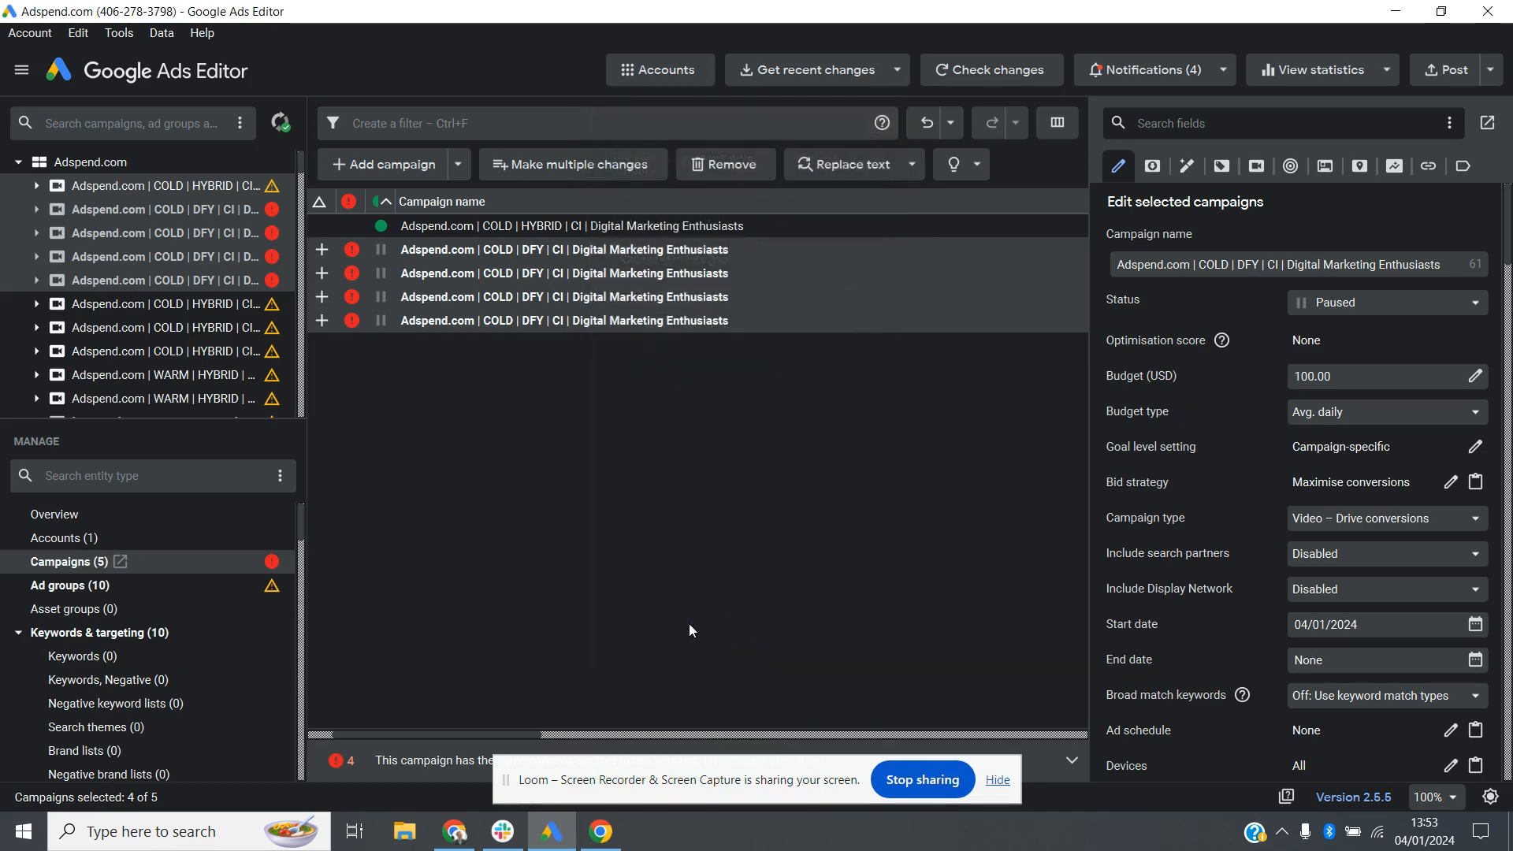
Change the bid strategy of the four DFY campaigns to Target CPA with a target of 75 USD
{"action": "left_click", "coordinate": [1450, 481]}
{"action": "left_click", "coordinate": [963, 342]}
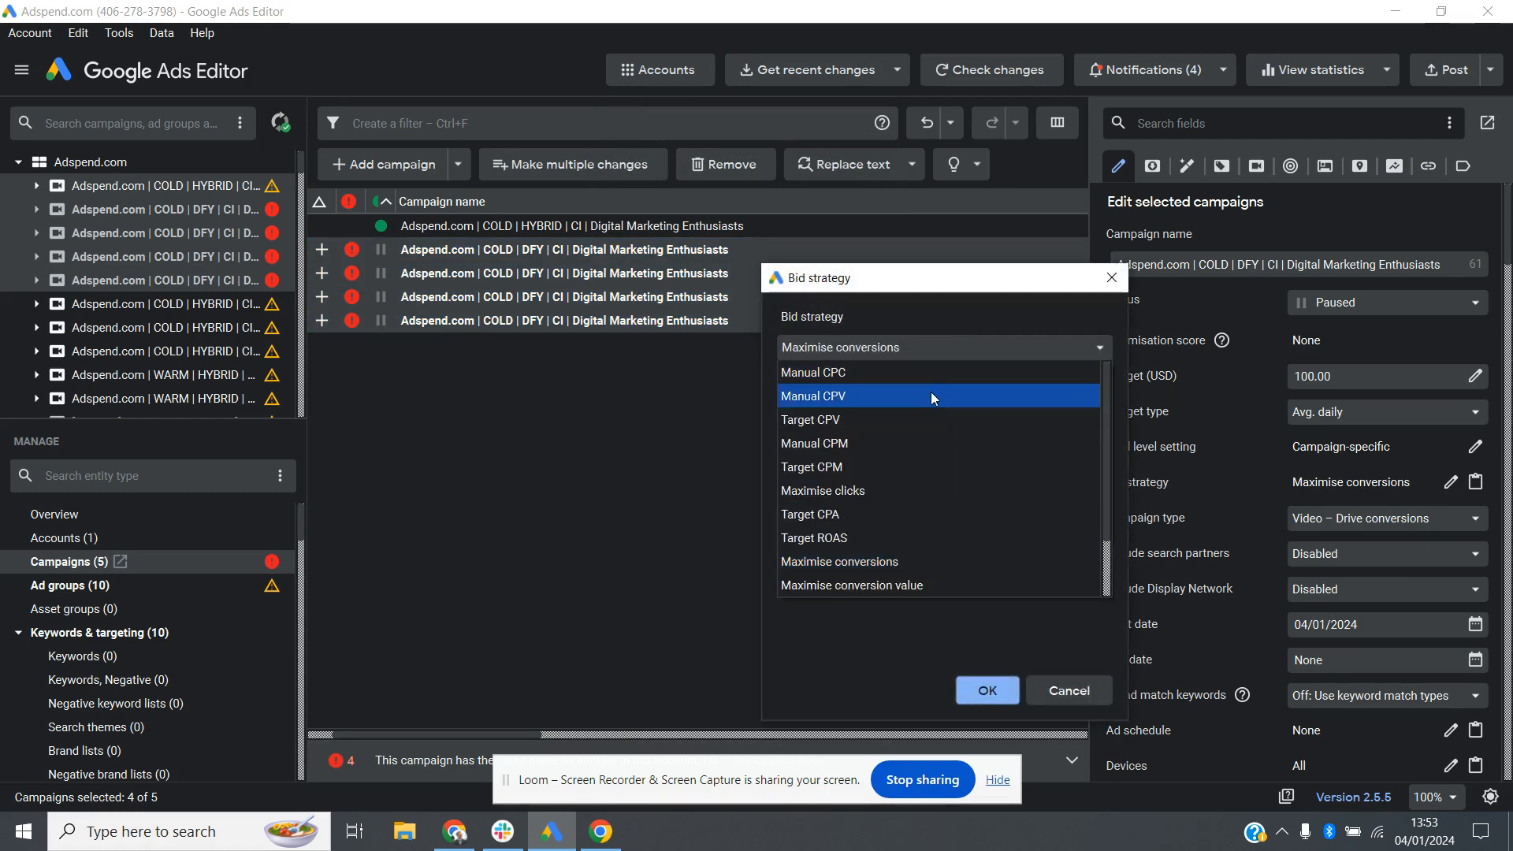
{"action": "left_click", "coordinate": [919, 515]}
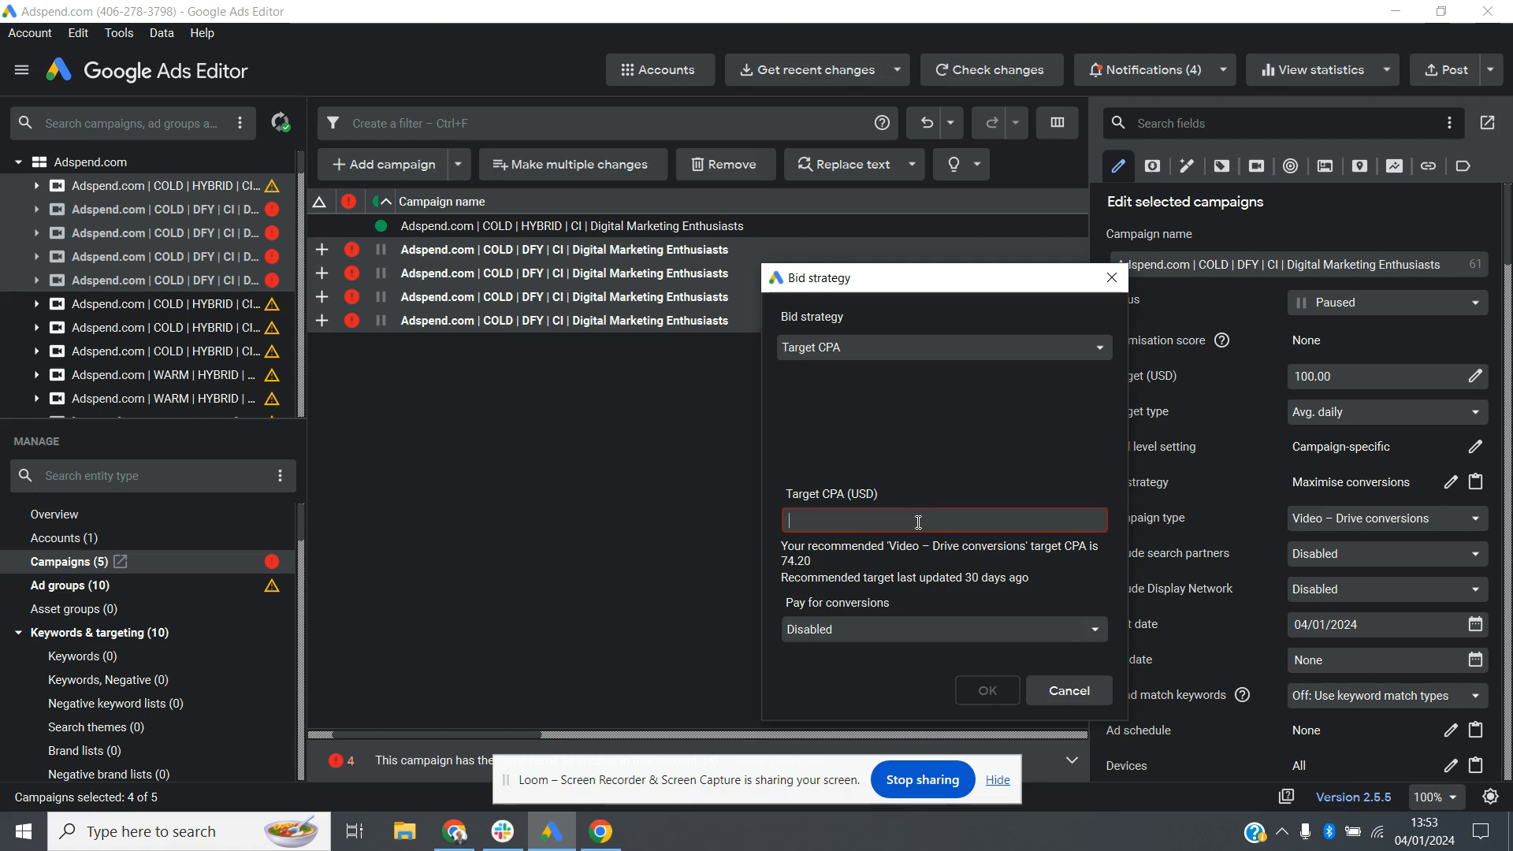
{"action": "type", "text": "75"}
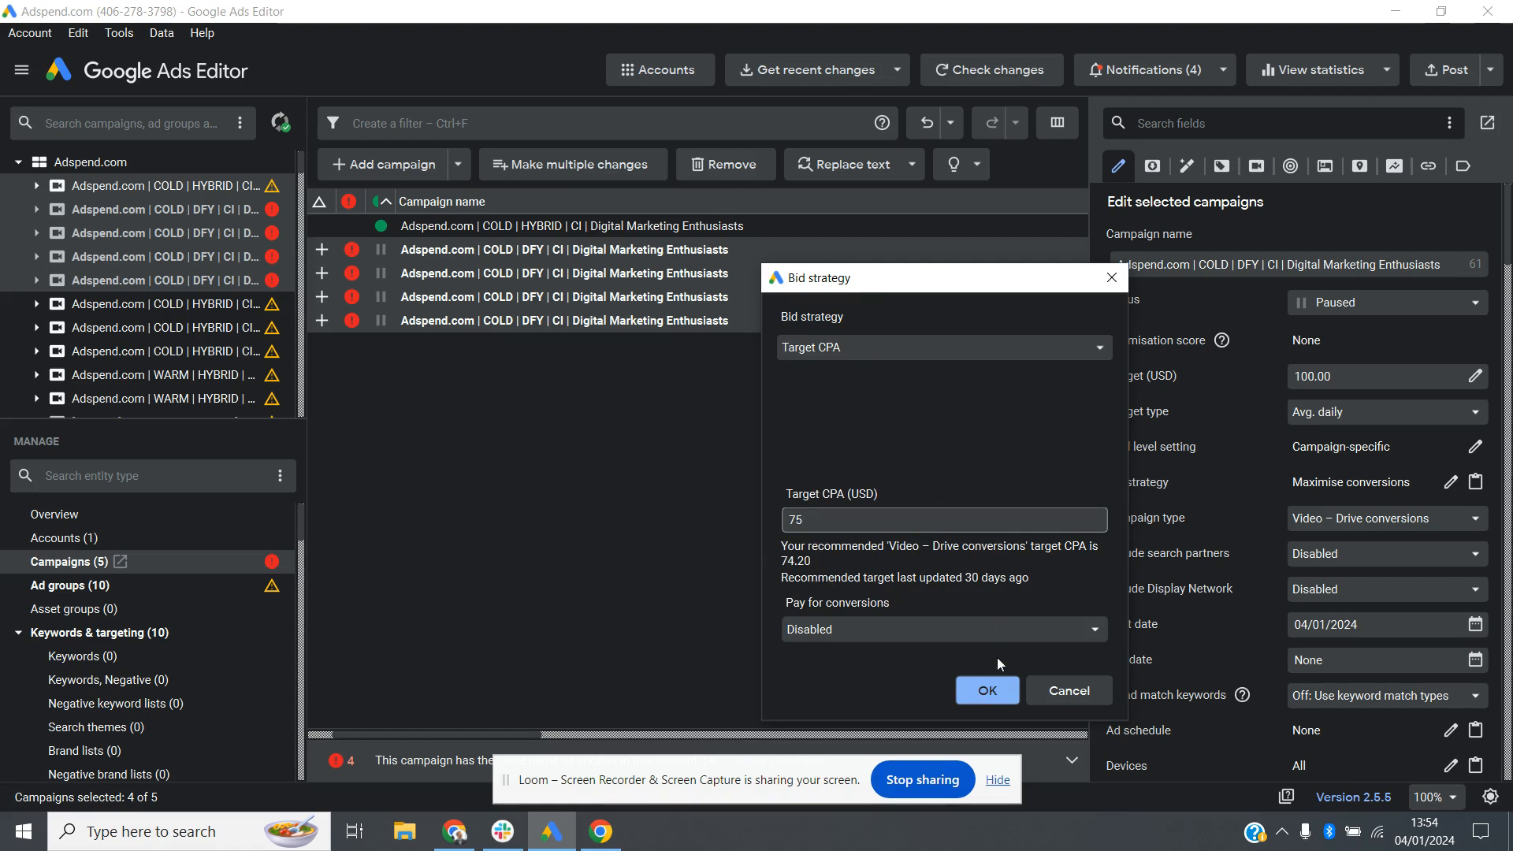
{"action": "left_click", "coordinate": [988, 693]}
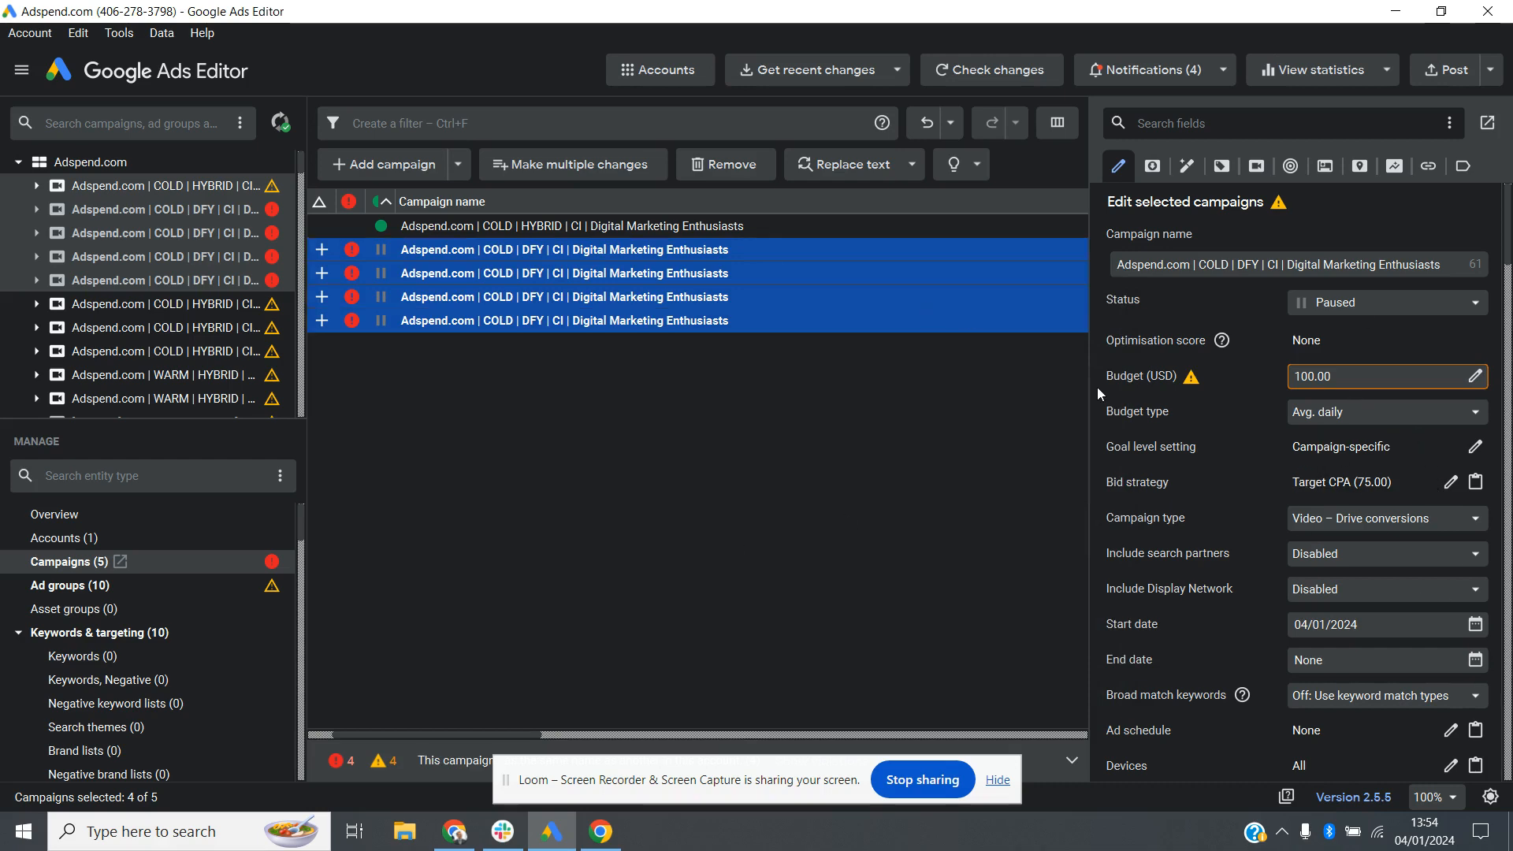
Set the TV screen bid adjustment of the four DFY campaigns to -100% and recheck it across all four
{"action": "scroll", "coordinate": [1142, 399], "scroll_direction": "down", "scroll_amount": 1}
{"action": "scroll", "coordinate": [1150, 401], "scroll_direction": "down", "scroll_amount": 7}
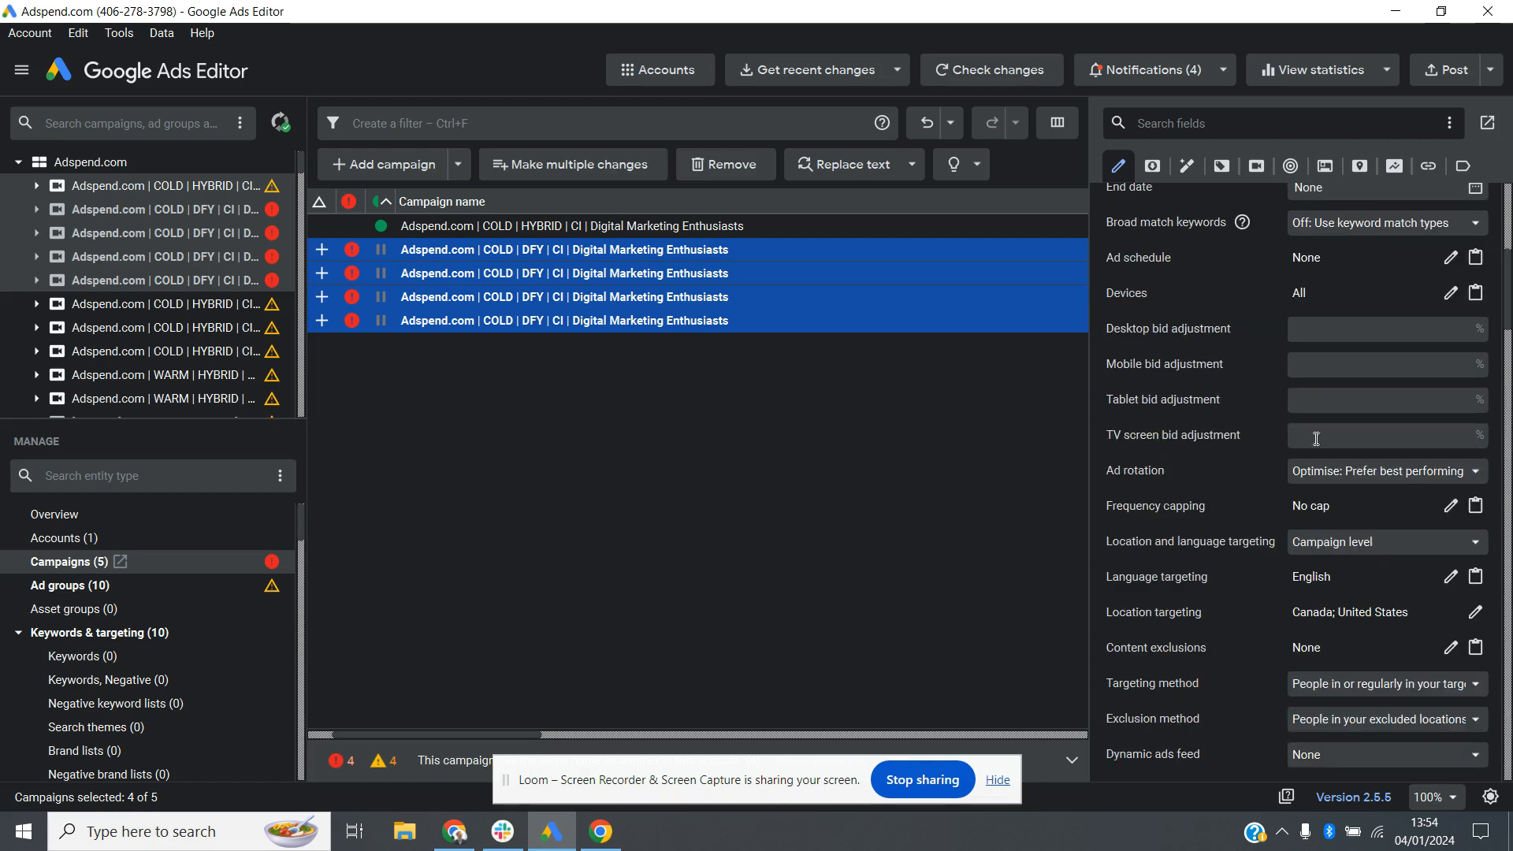
{"action": "left_click", "coordinate": [1341, 438]}
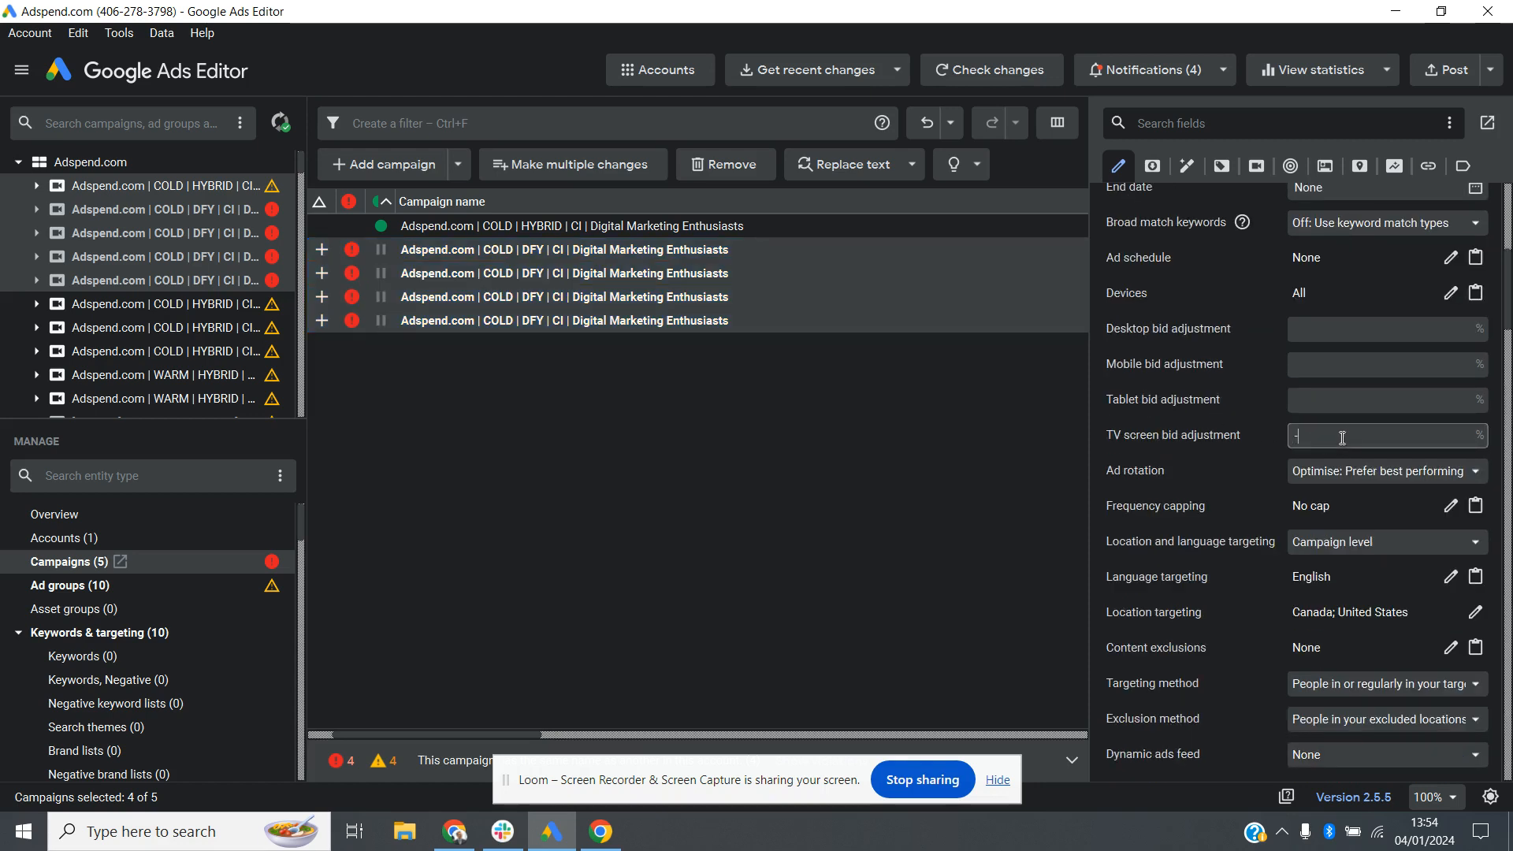
{"action": "type", "text": "-100"}
{"action": "left_click", "coordinate": [787, 348]}
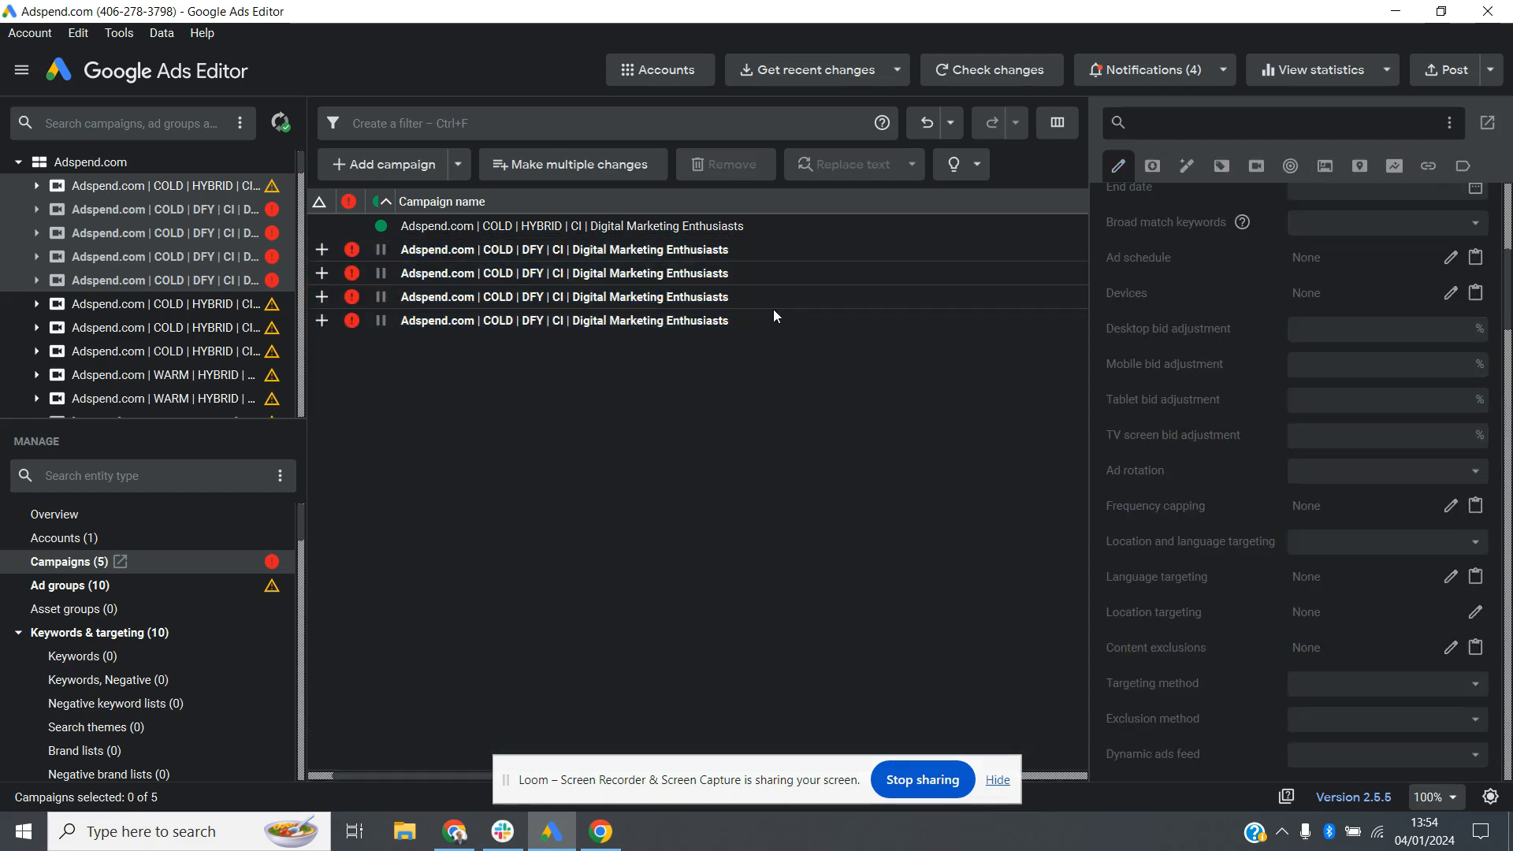
{"action": "left_click", "coordinate": [781, 249]}
{"action": "left_click", "coordinate": [798, 330], "text": "shift"}
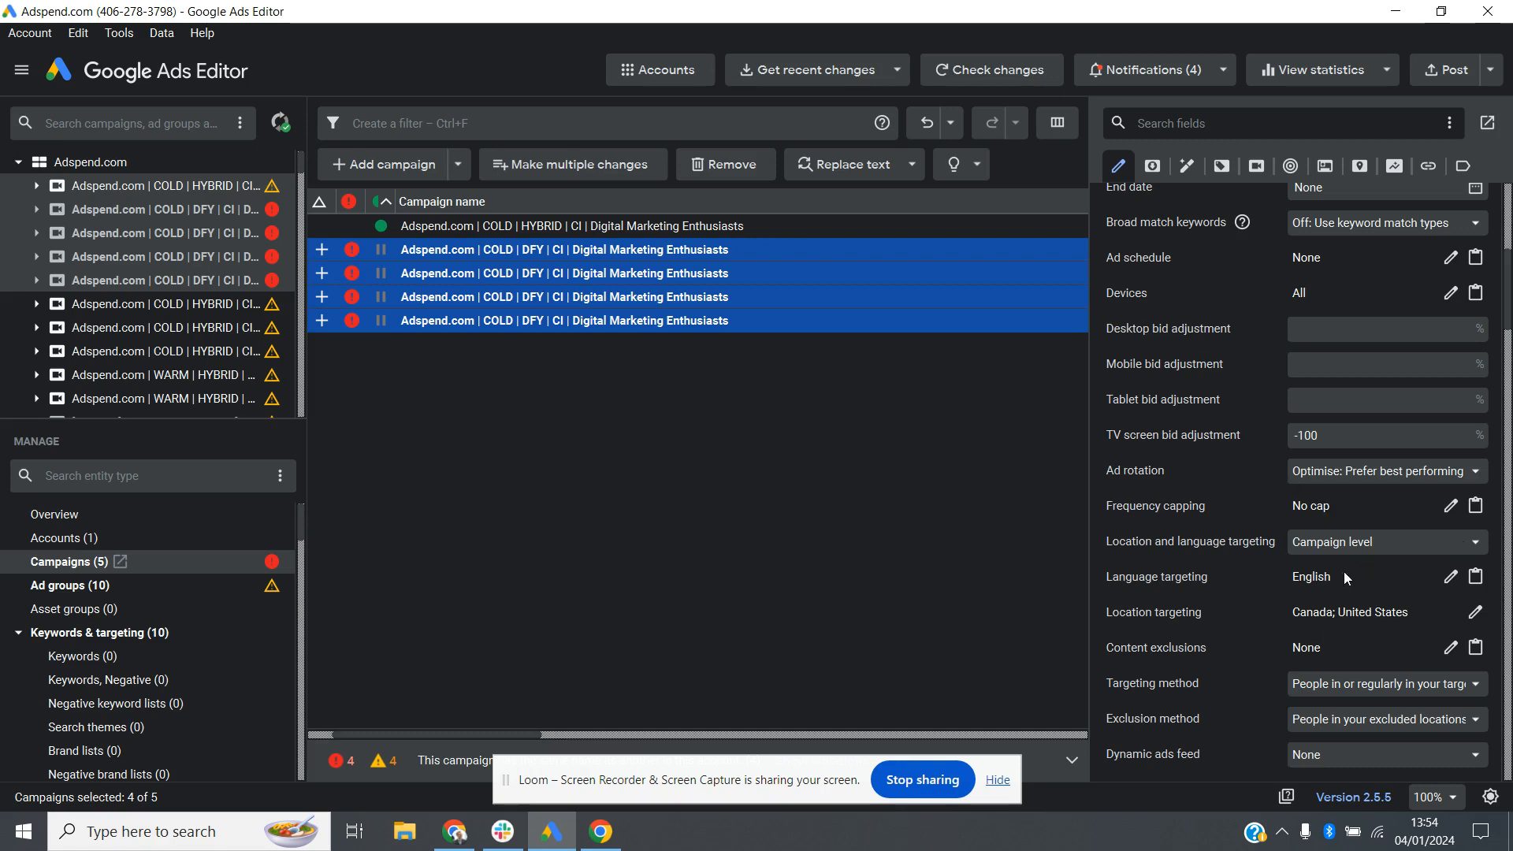
{"action": "left_click", "coordinate": [499, 383]}
Select the first DFY campaign, review the tutorial outline in Google Docs and return to Google Ads Editor
{"action": "left_click", "coordinate": [756, 257]}
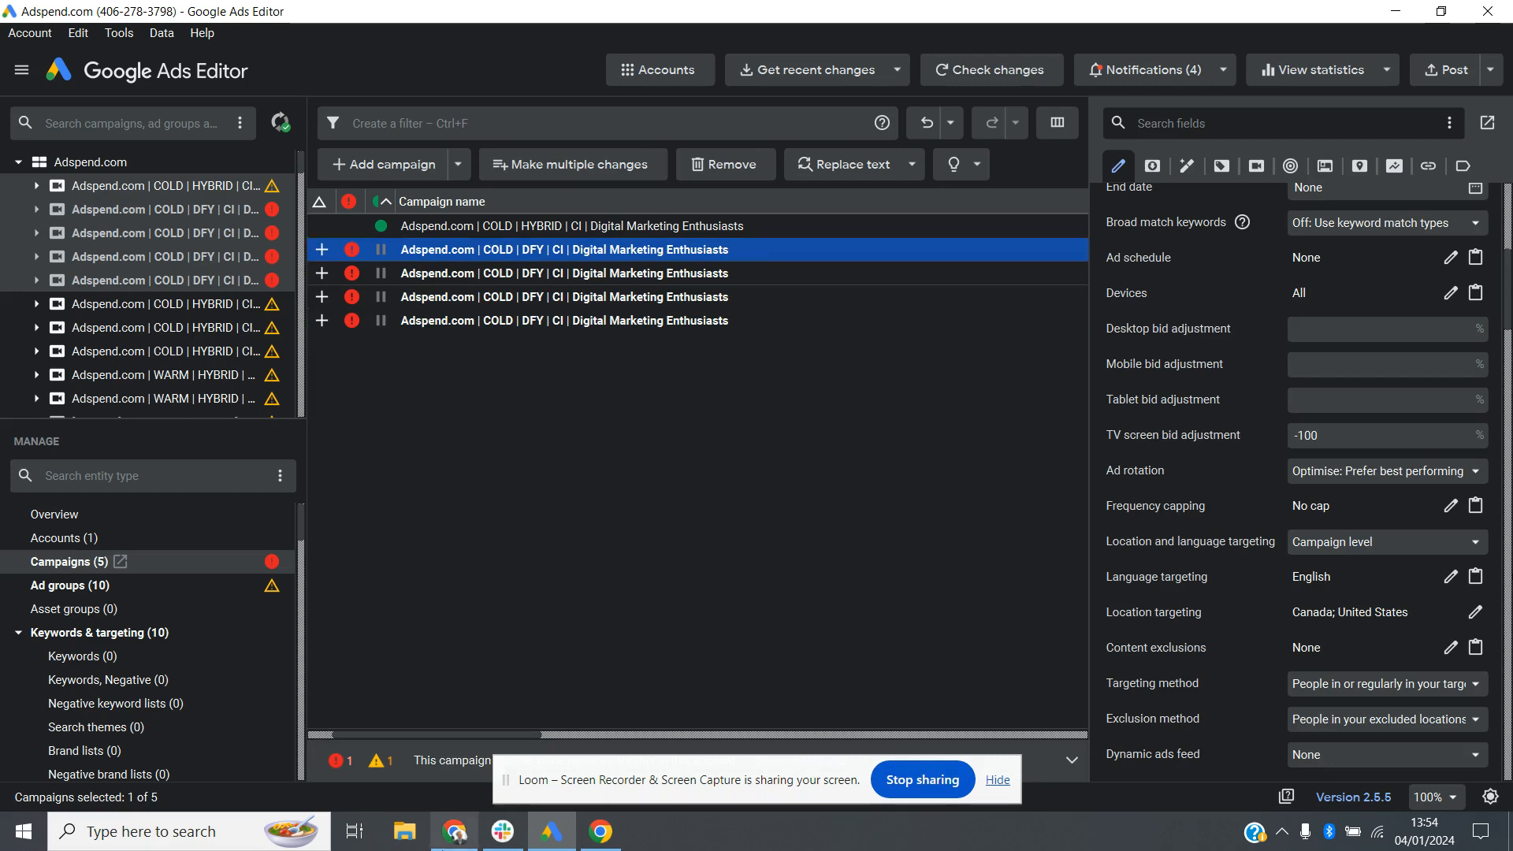
{"action": "left_click", "coordinate": [455, 831]}
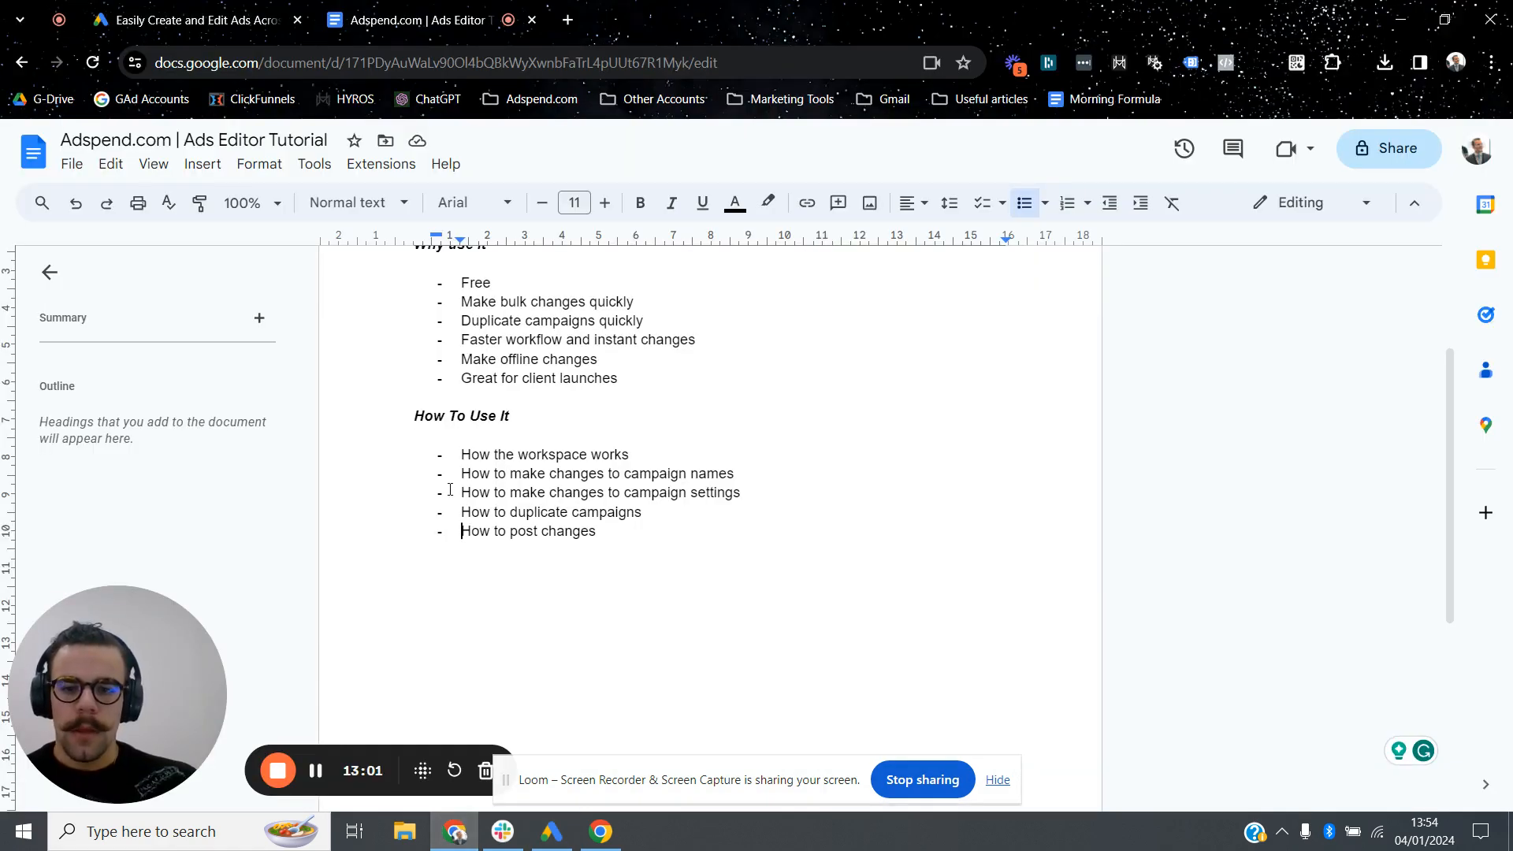
{"action": "left_click", "coordinate": [551, 831]}
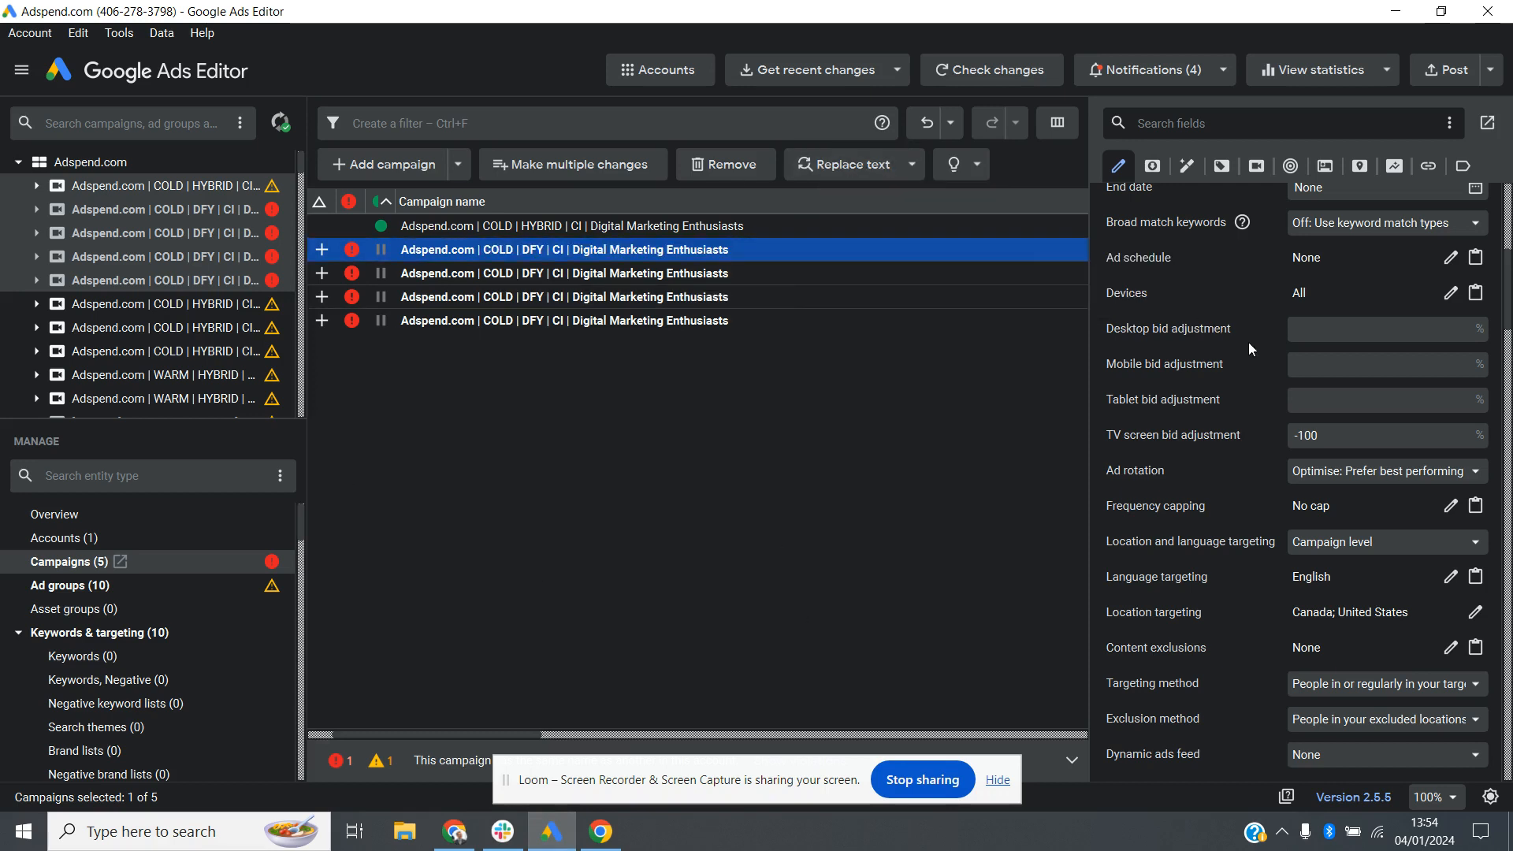
Rename the first DFY campaign to Adspend.com | COLD | DFY | CI | FB Ads Agency
{"action": "scroll", "coordinate": [1247, 342], "scroll_direction": "up", "scroll_amount": 5}
{"action": "left_click_drag", "start_coordinate": [1286, 264], "coordinate": [1472, 258]}
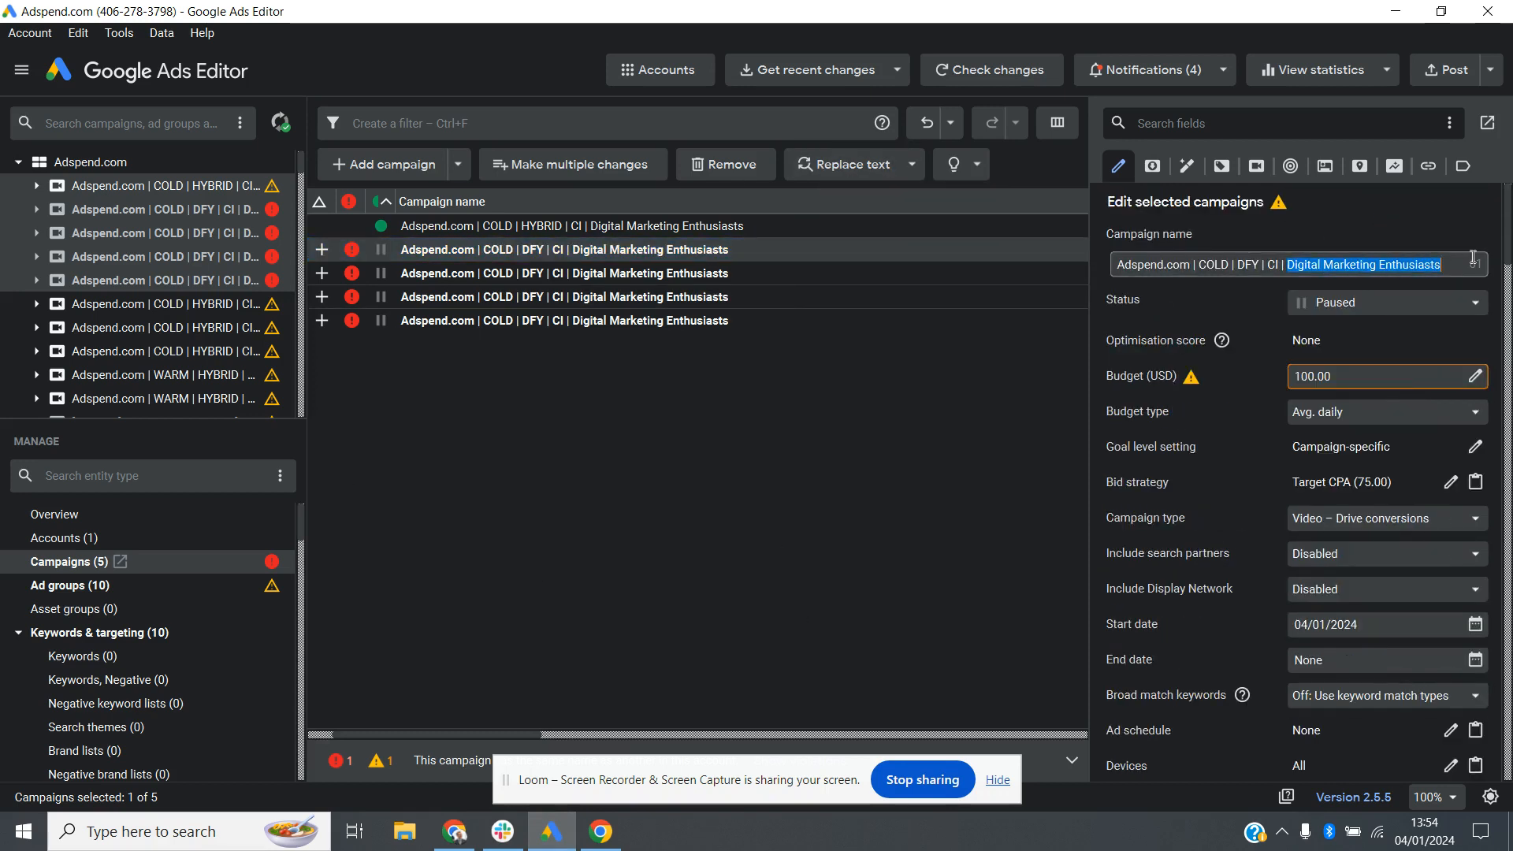
{"action": "type", "text": "FB AD"}
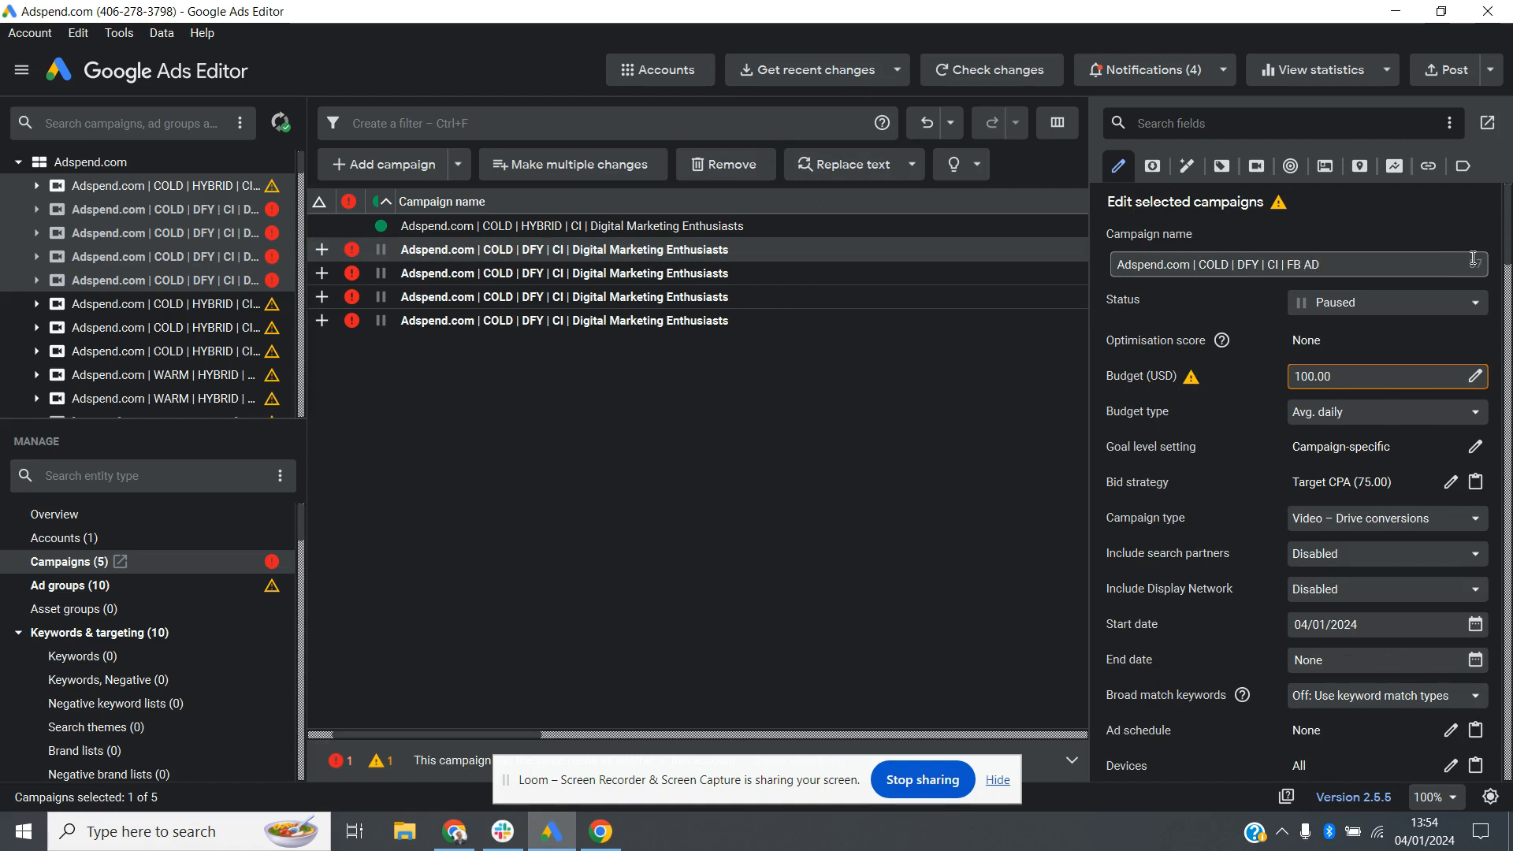
{"action": "key", "text": "BackSpace"}
{"action": "type", "text": "ds Agency"}
{"action": "key", "text": "Return"}
Open the FB Ads Agency campaign's ad groups and set the Digital Marketing Enthusiasts ad group's audience targeting to Audience segments
{"action": "left_click", "coordinate": [720, 251]}
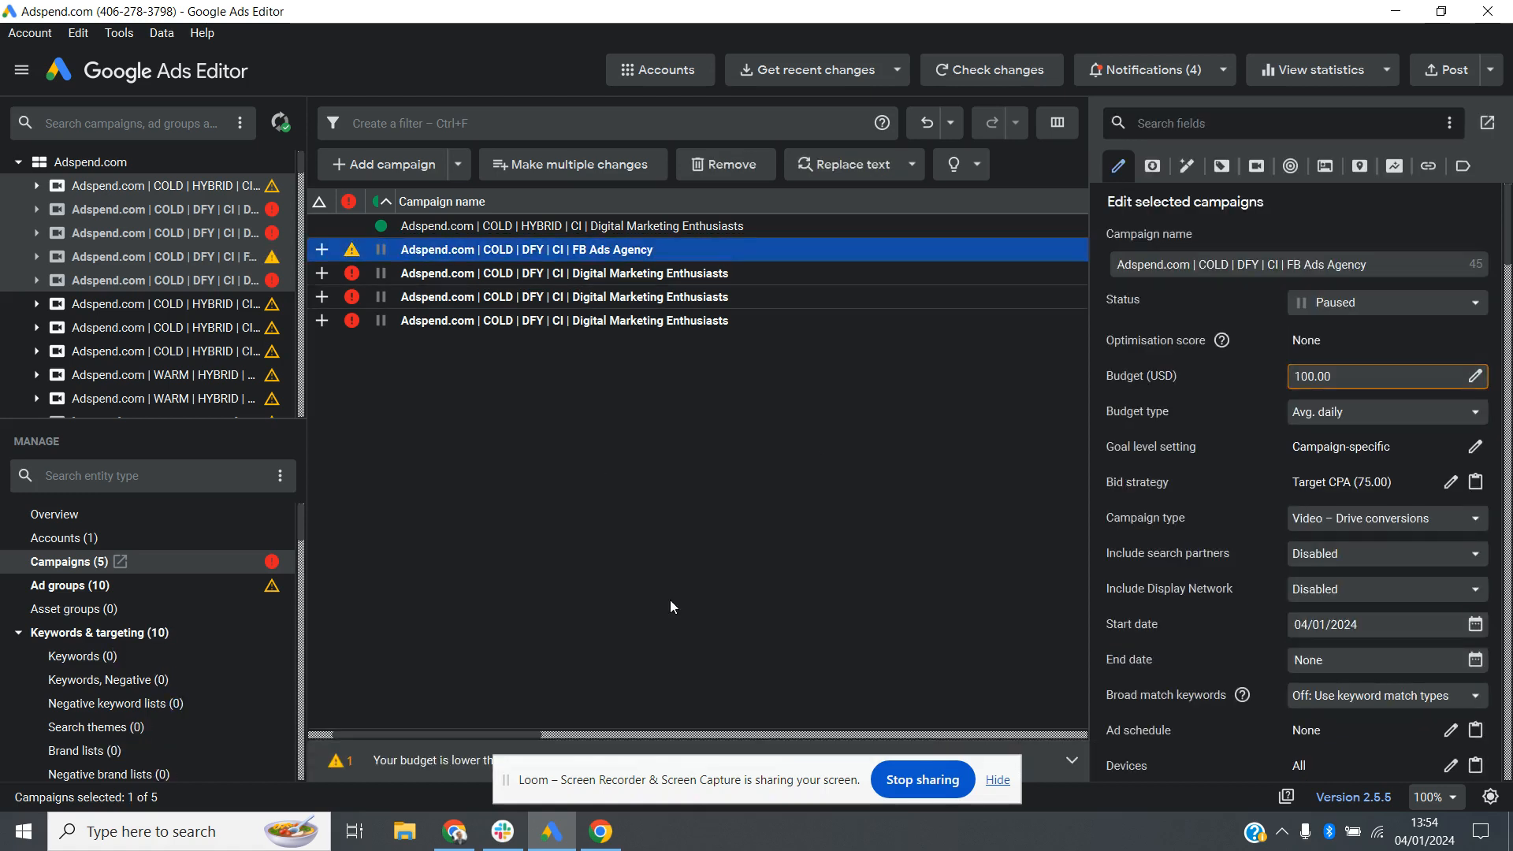
{"action": "double_click", "coordinate": [727, 254]}
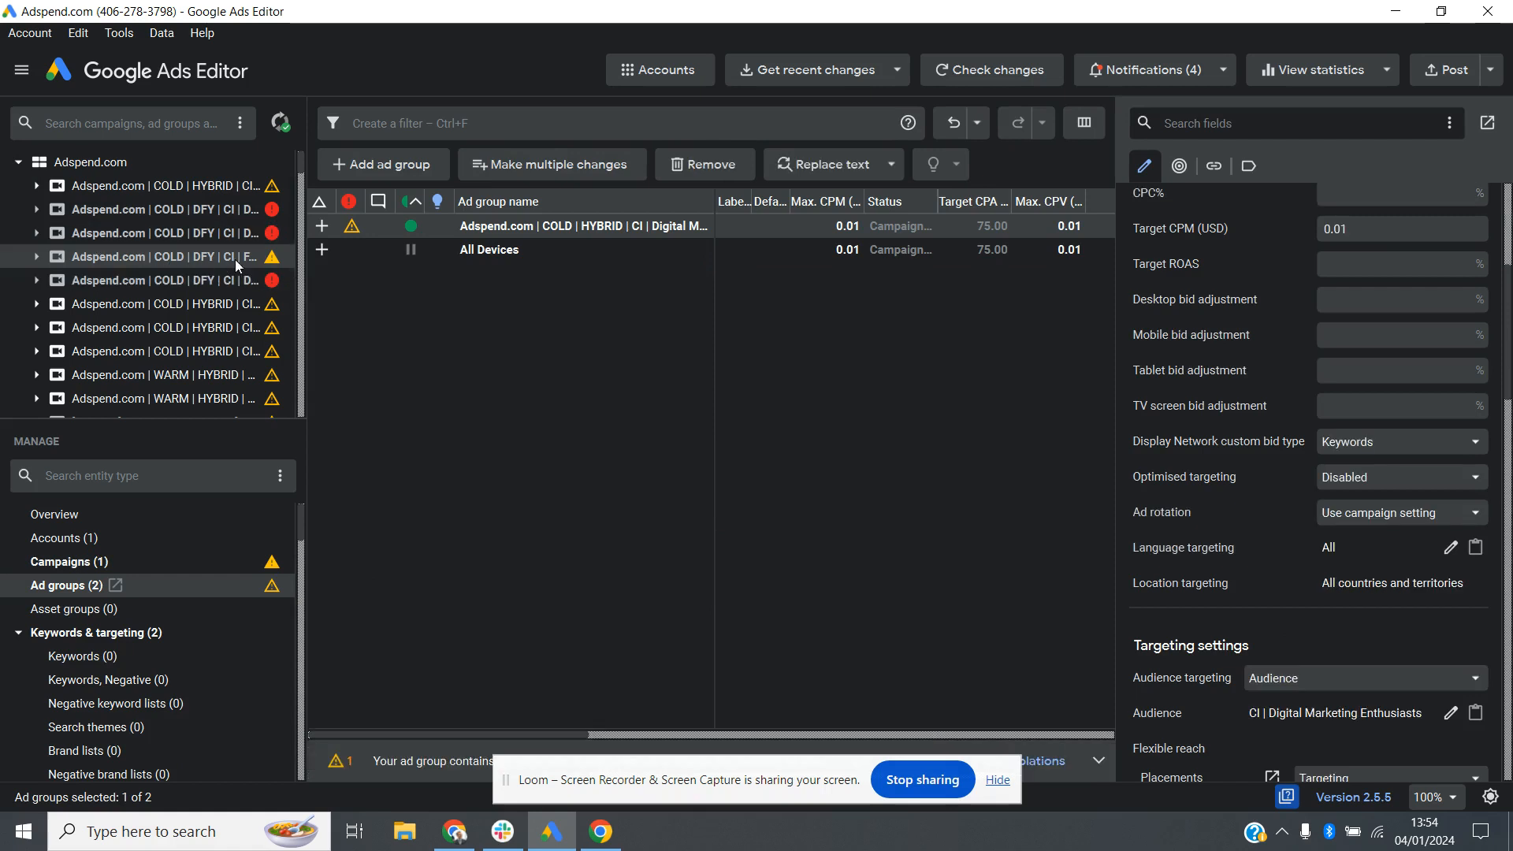
{"action": "scroll", "coordinate": [152, 583], "scroll_direction": "down", "scroll_amount": 1}
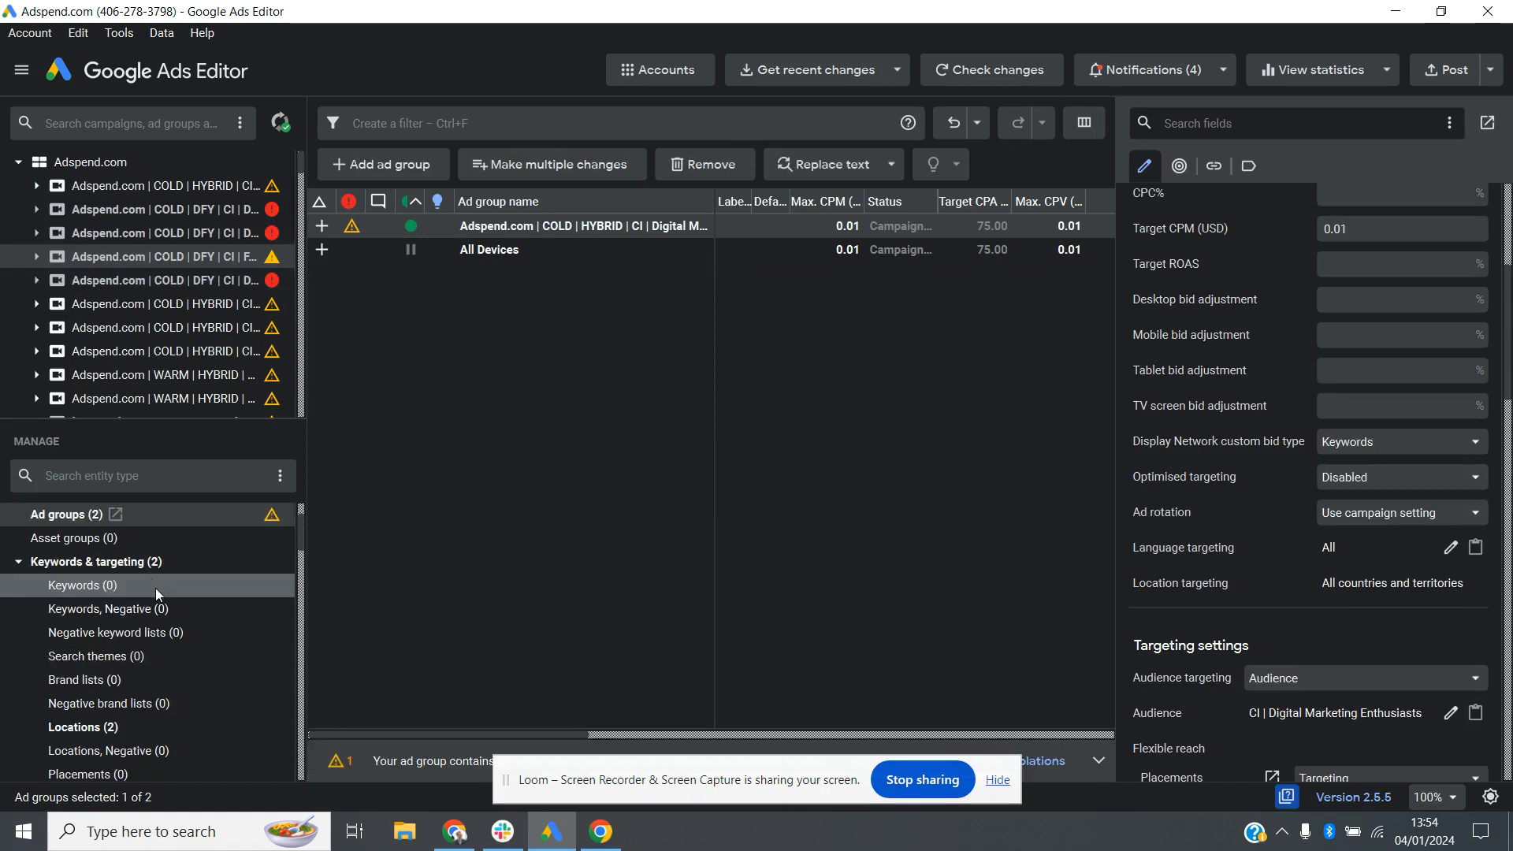
{"action": "scroll", "coordinate": [148, 591], "scroll_direction": "down", "scroll_amount": 3}
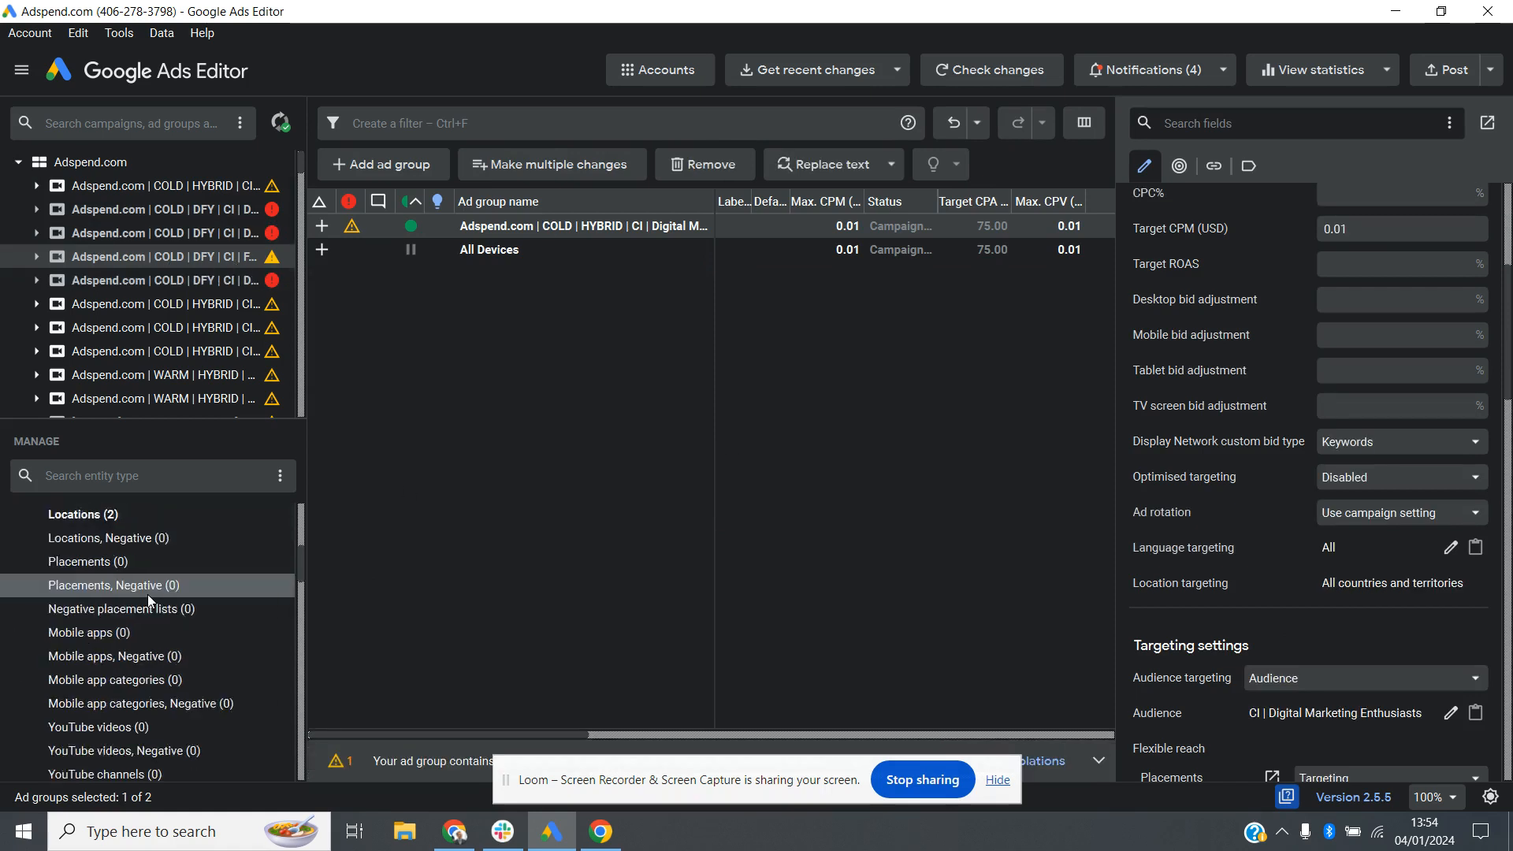
{"action": "scroll", "coordinate": [148, 594], "scroll_direction": "down", "scroll_amount": 4}
{"action": "scroll", "coordinate": [148, 591], "scroll_direction": "up", "scroll_amount": 8}
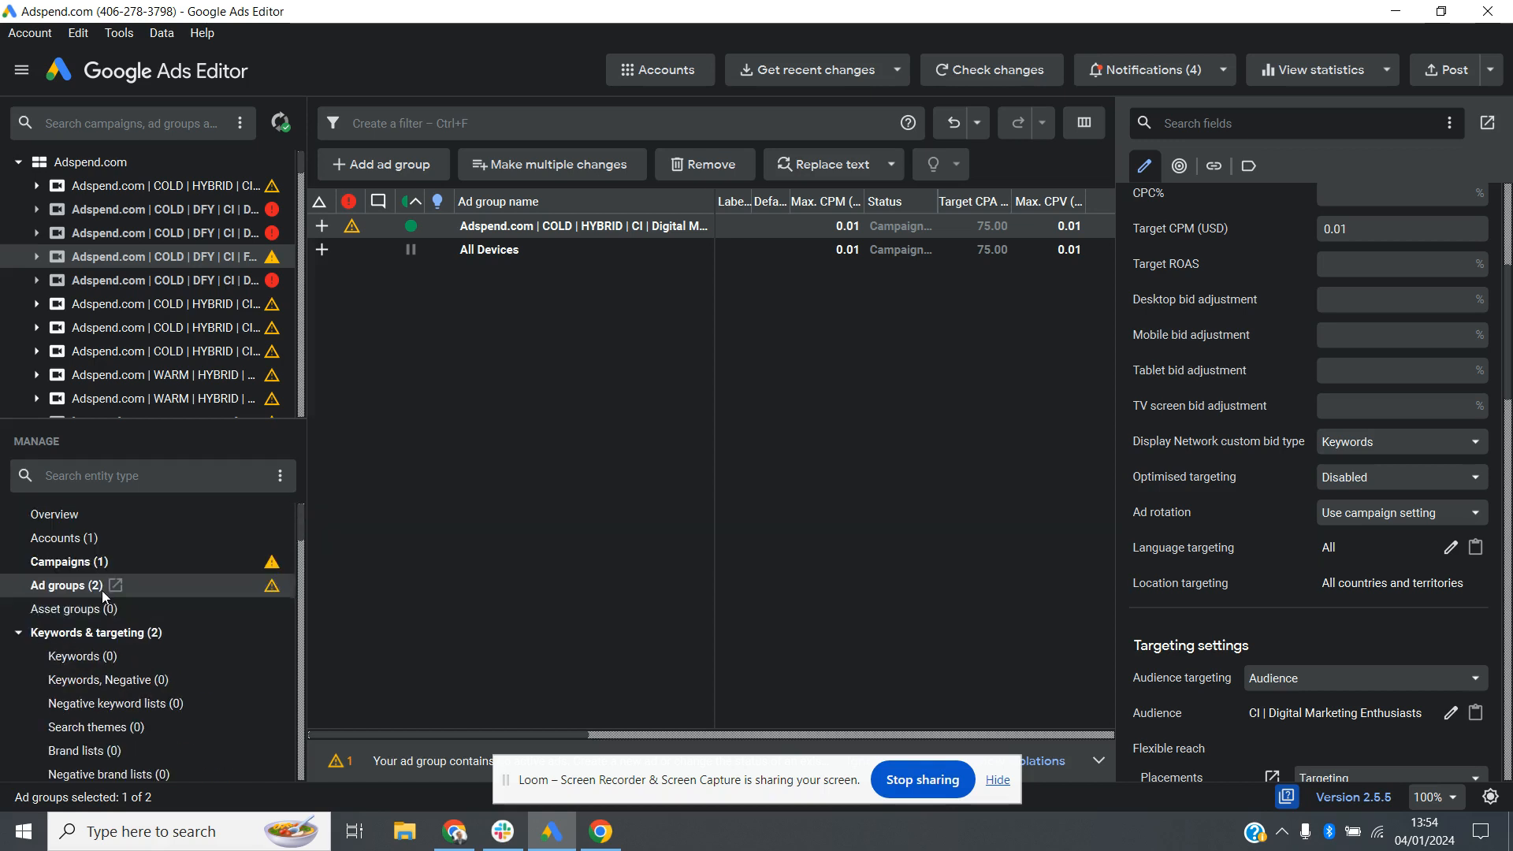
{"action": "scroll", "coordinate": [1365, 390], "scroll_direction": "down", "scroll_amount": 3}
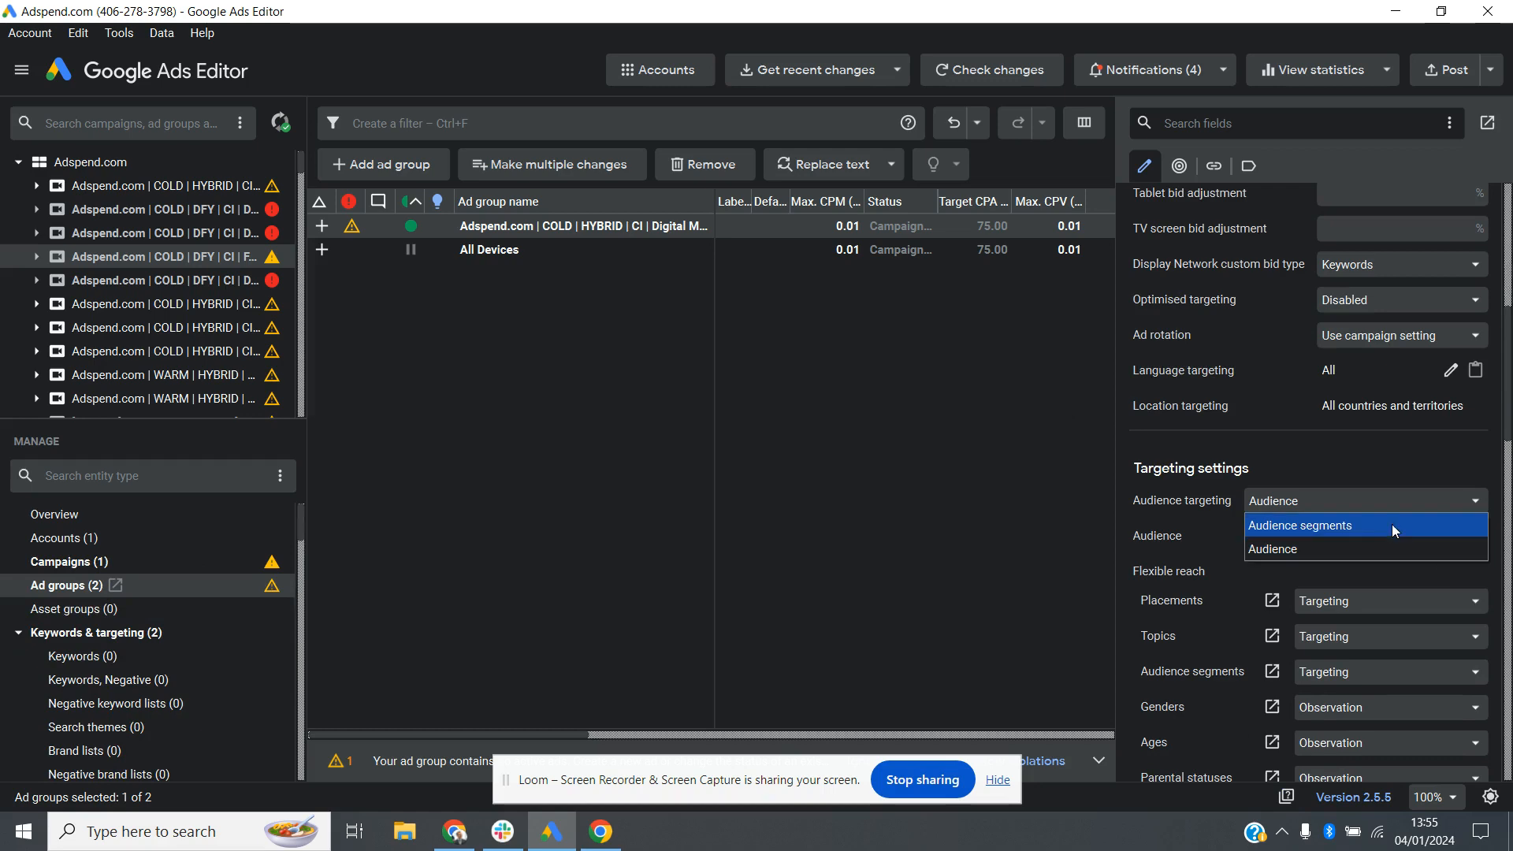
{"action": "left_click", "coordinate": [1374, 523]}
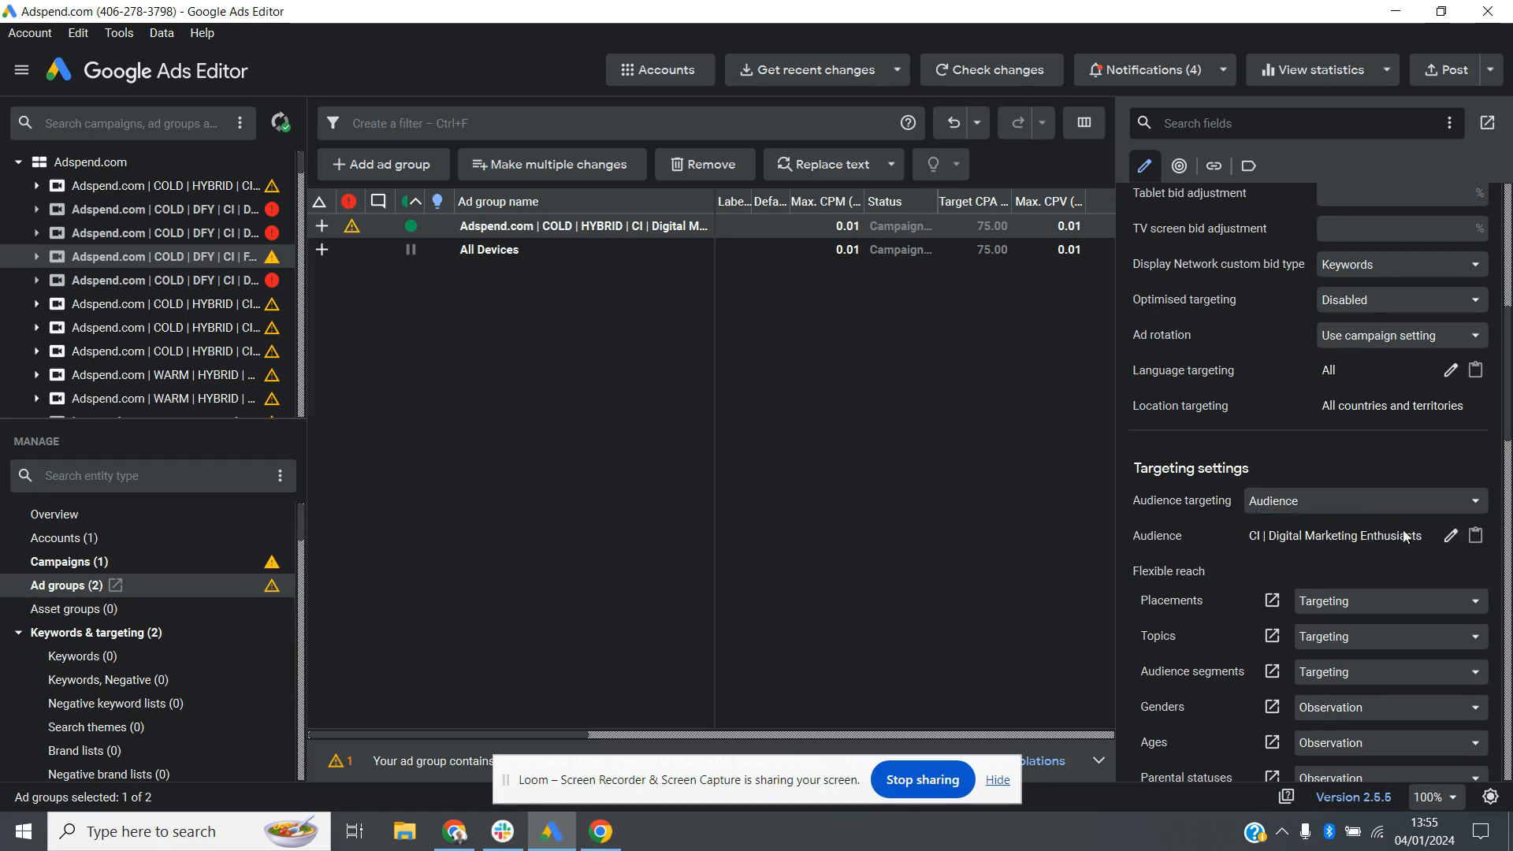
Remove the CI | Digital Marketing Enthusiasts audience from the selected ad group
{"action": "left_click", "coordinate": [1451, 536]}
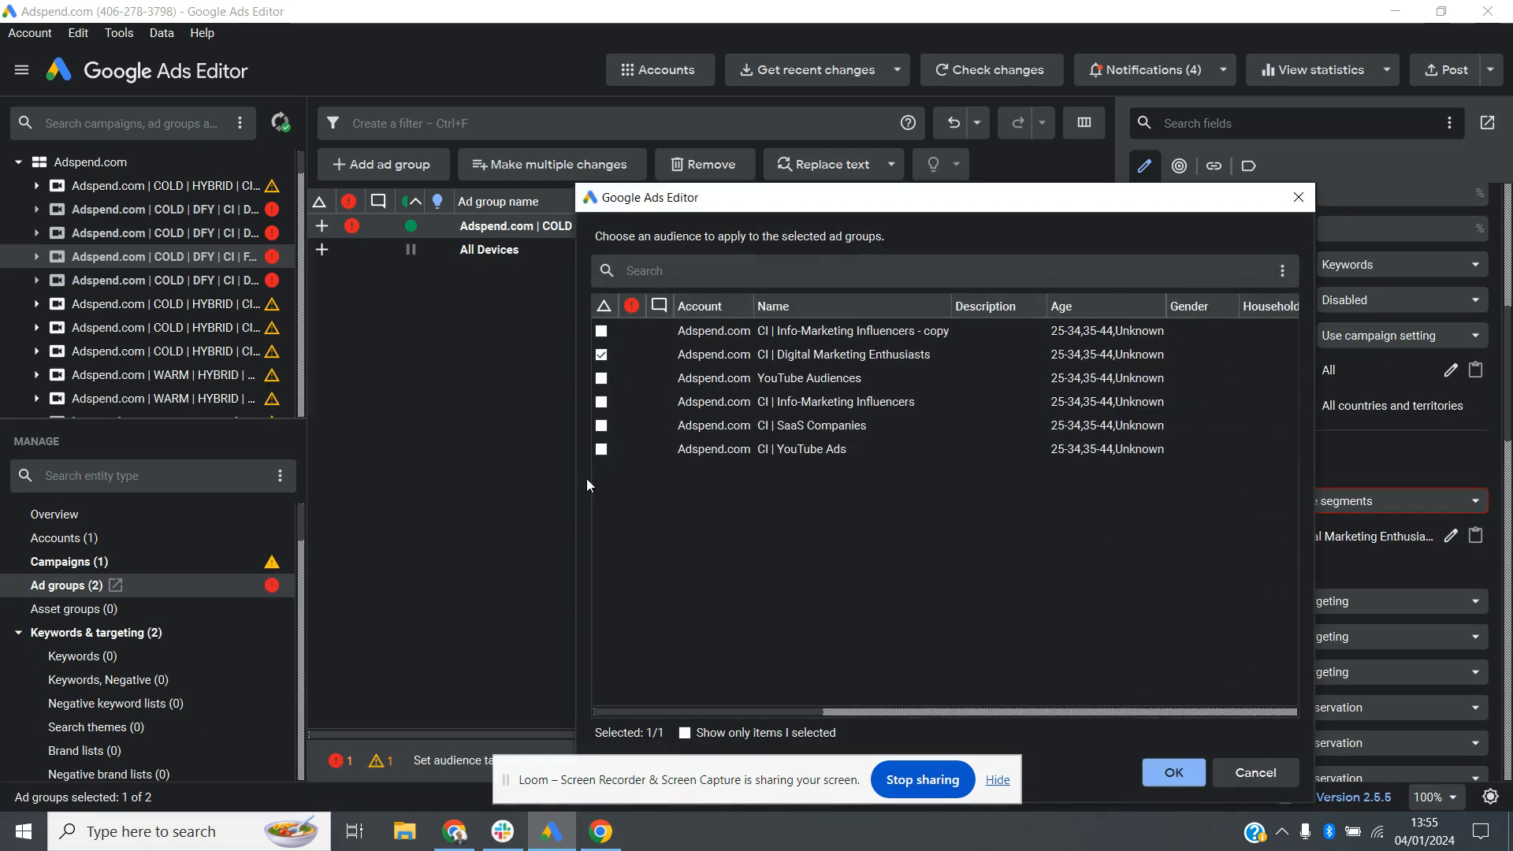
{"action": "left_click", "coordinate": [601, 354]}
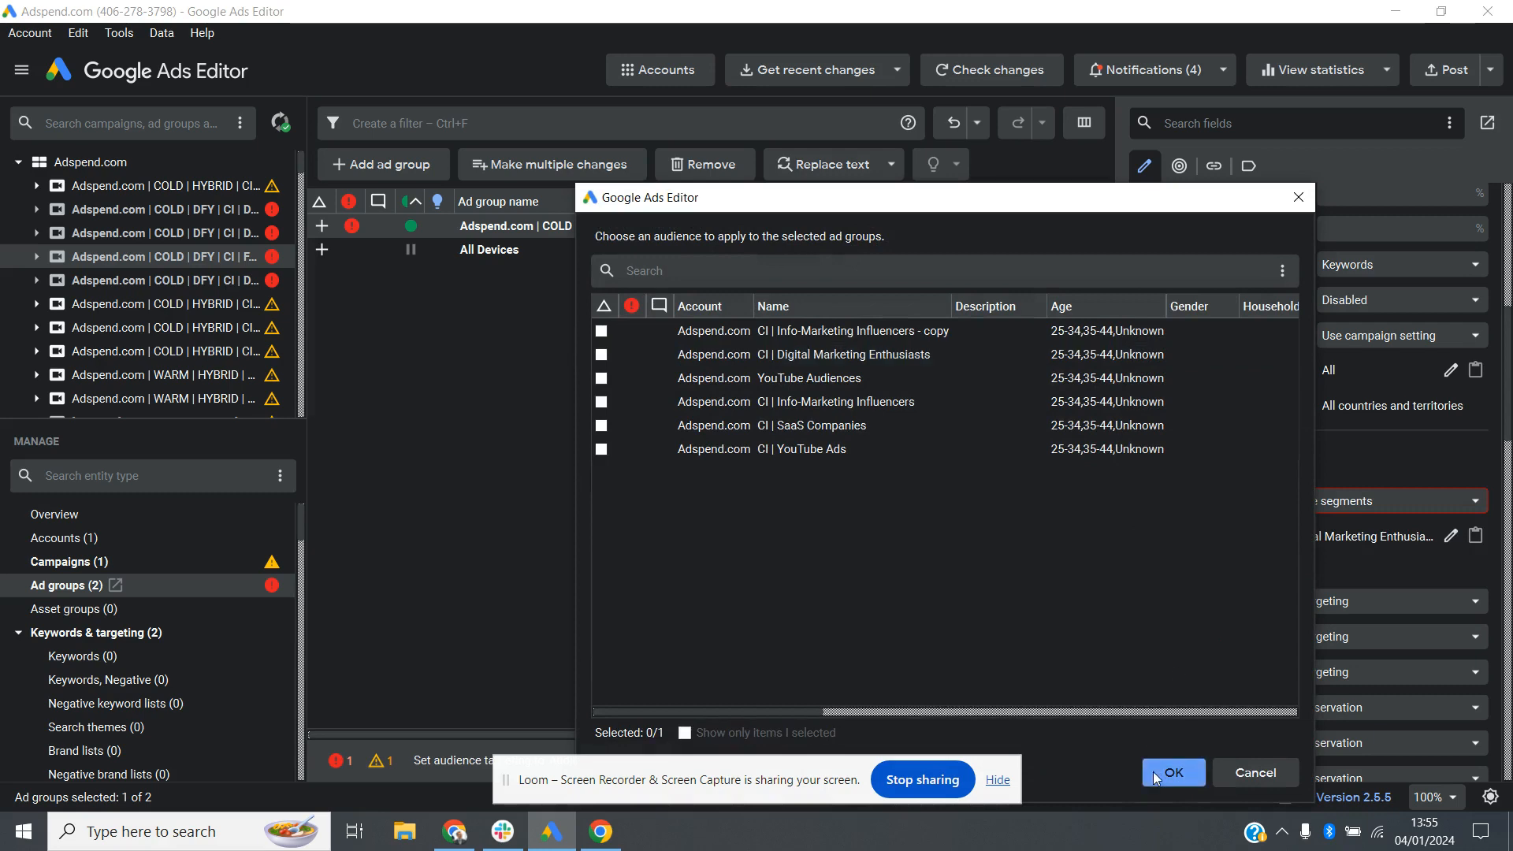
{"action": "left_click", "coordinate": [1194, 773]}
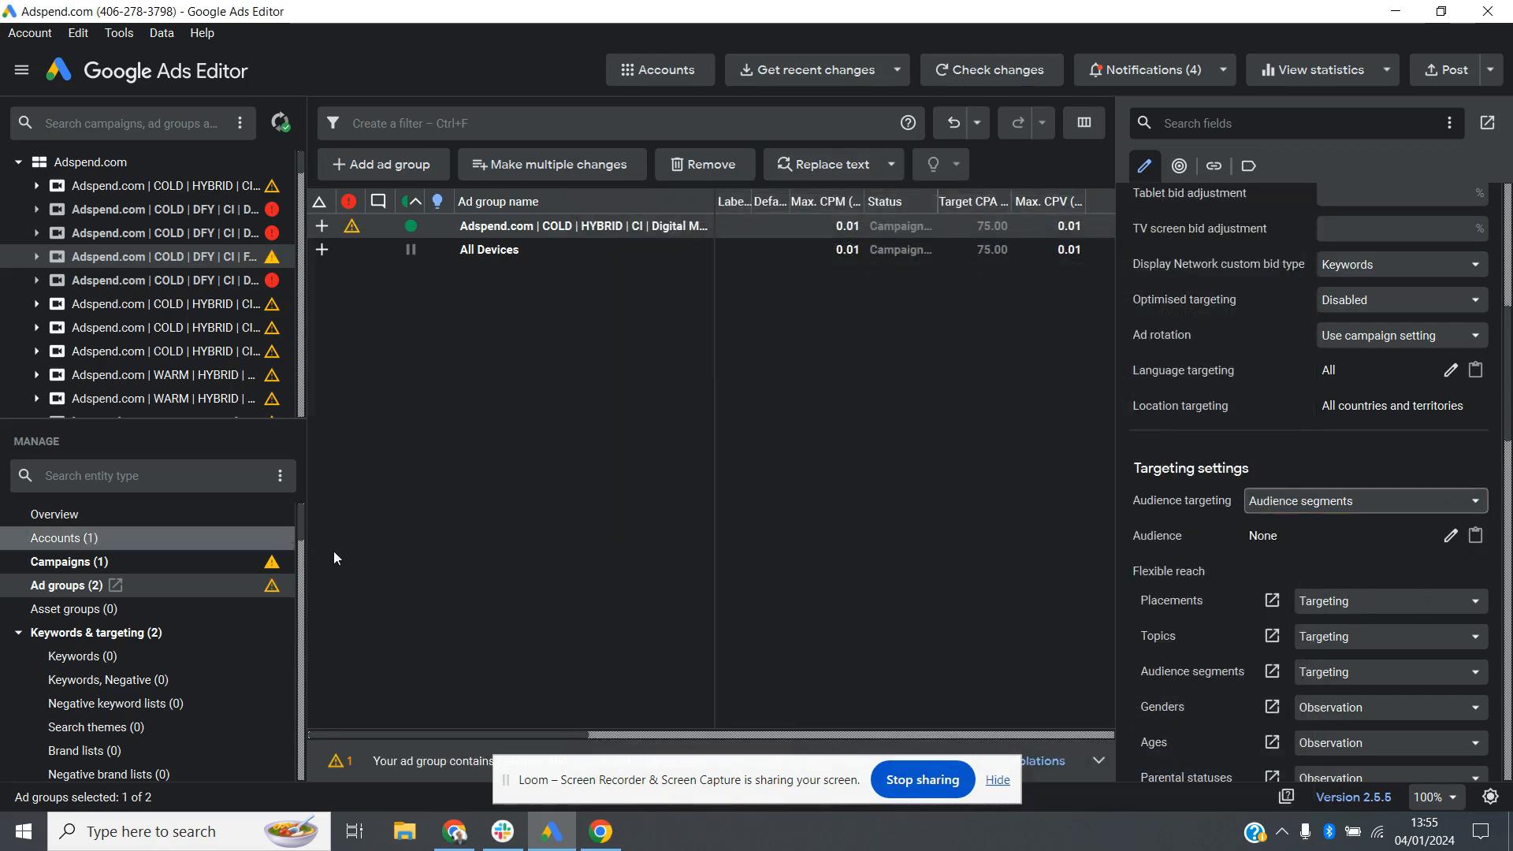
Start an ad group-level audience segment for the Digital Marketing Enthusiasts ad group in the FB Ads Agency campaign
{"action": "scroll", "coordinate": [138, 568], "scroll_direction": "down", "scroll_amount": 2}
{"action": "scroll", "coordinate": [138, 569], "scroll_direction": "down", "scroll_amount": 8}
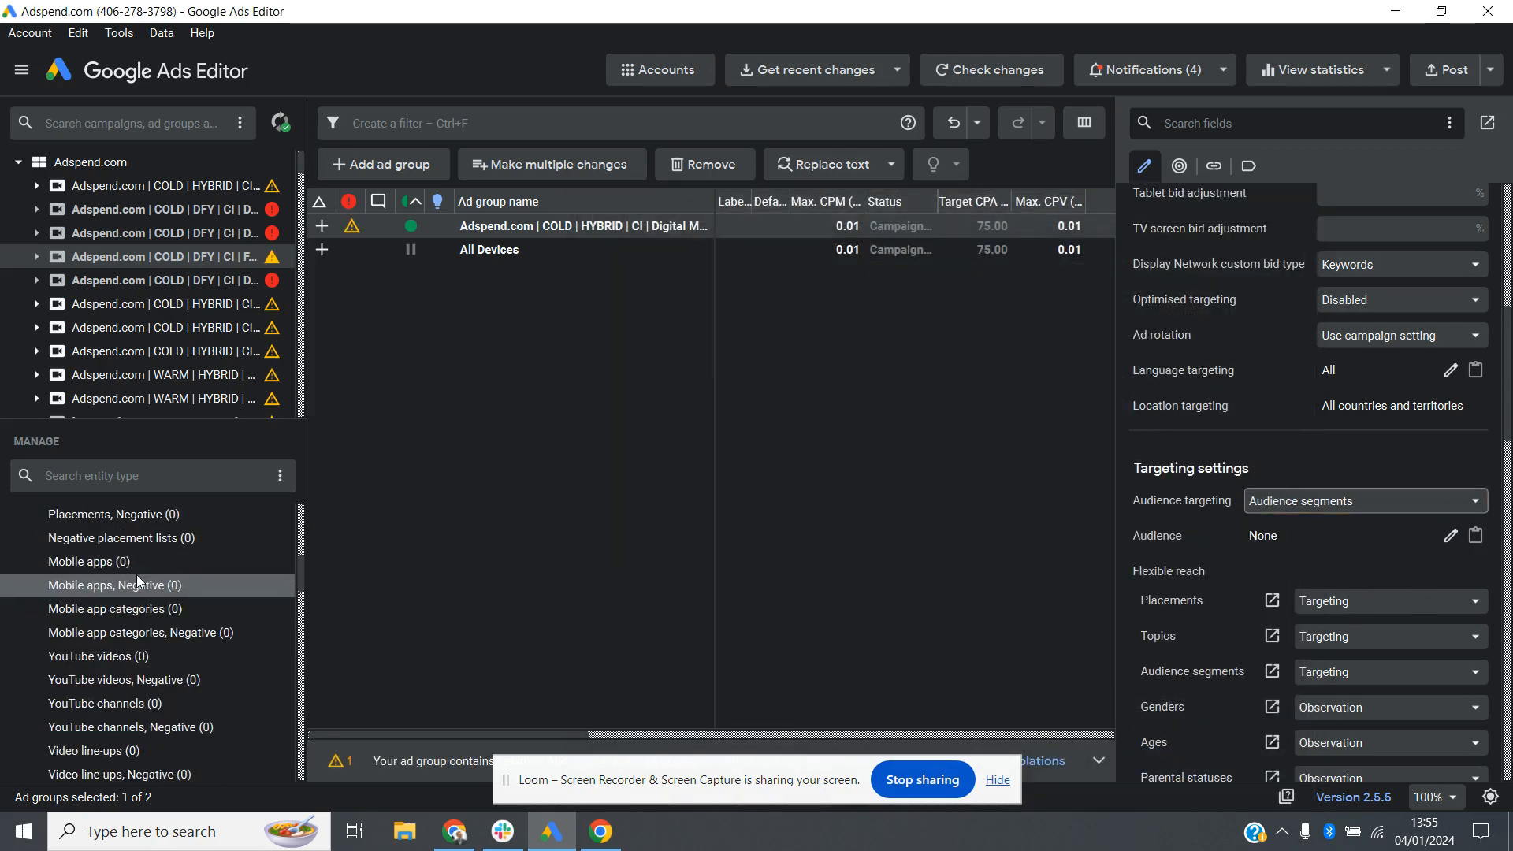
{"action": "left_click", "coordinate": [144, 561]}
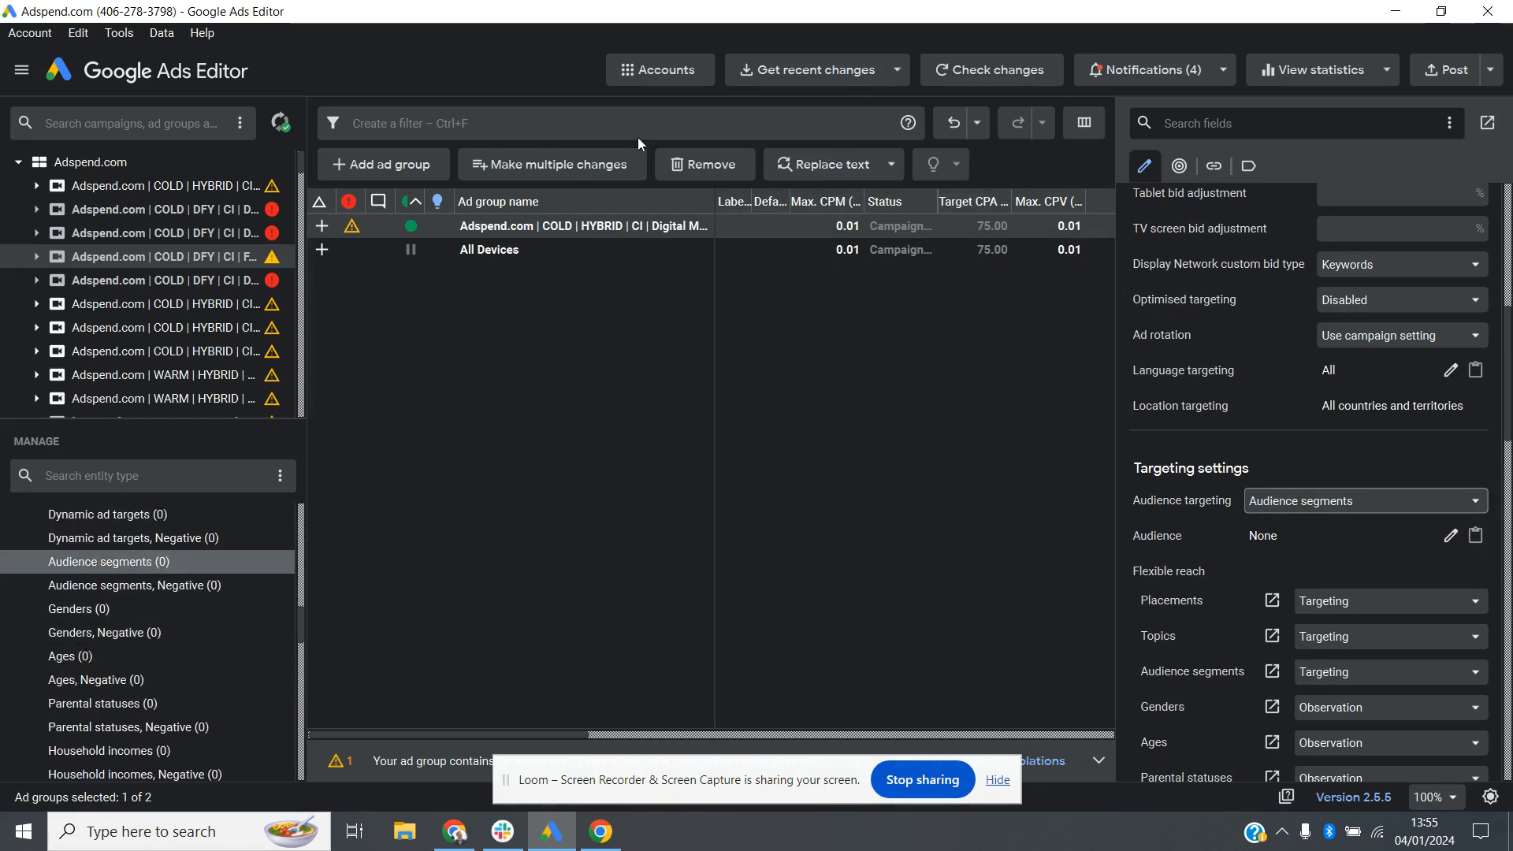
{"action": "left_click", "coordinate": [420, 166]}
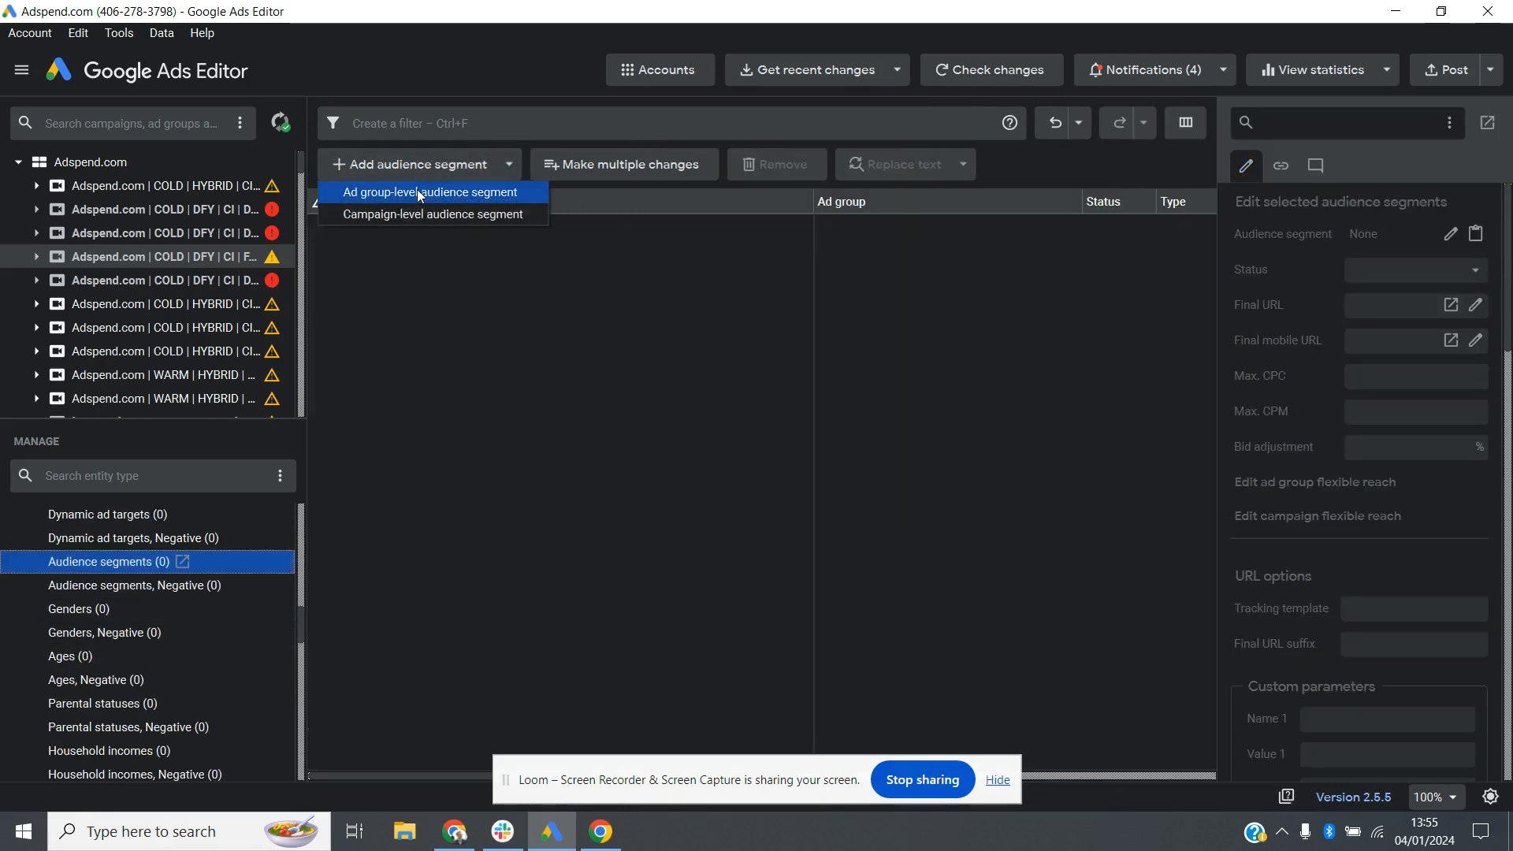
{"action": "left_click", "coordinate": [417, 191]}
{"action": "left_click", "coordinate": [654, 353]}
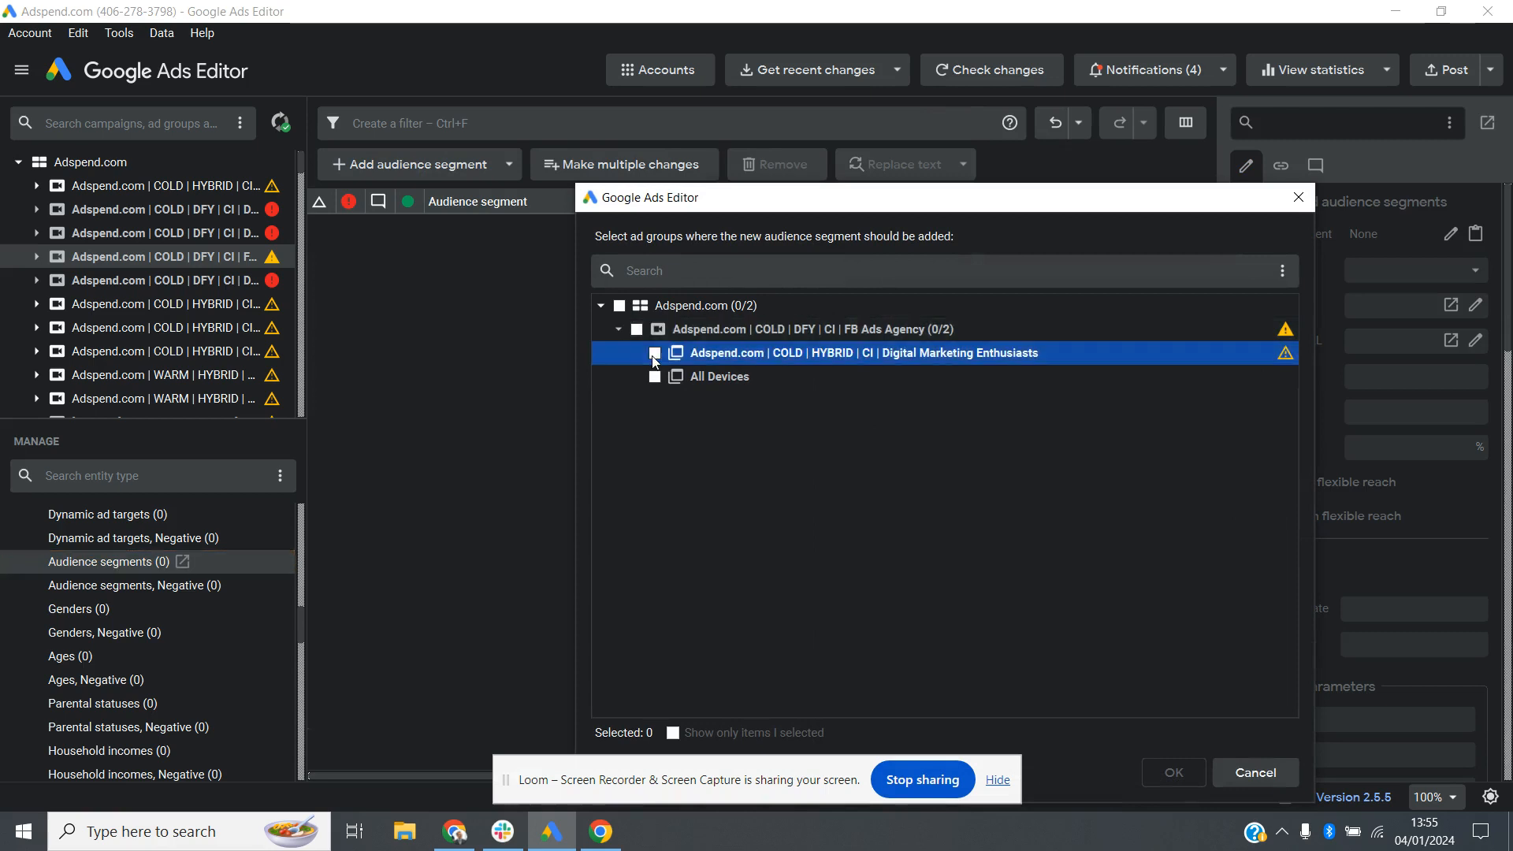
{"action": "left_click", "coordinate": [1168, 774]}
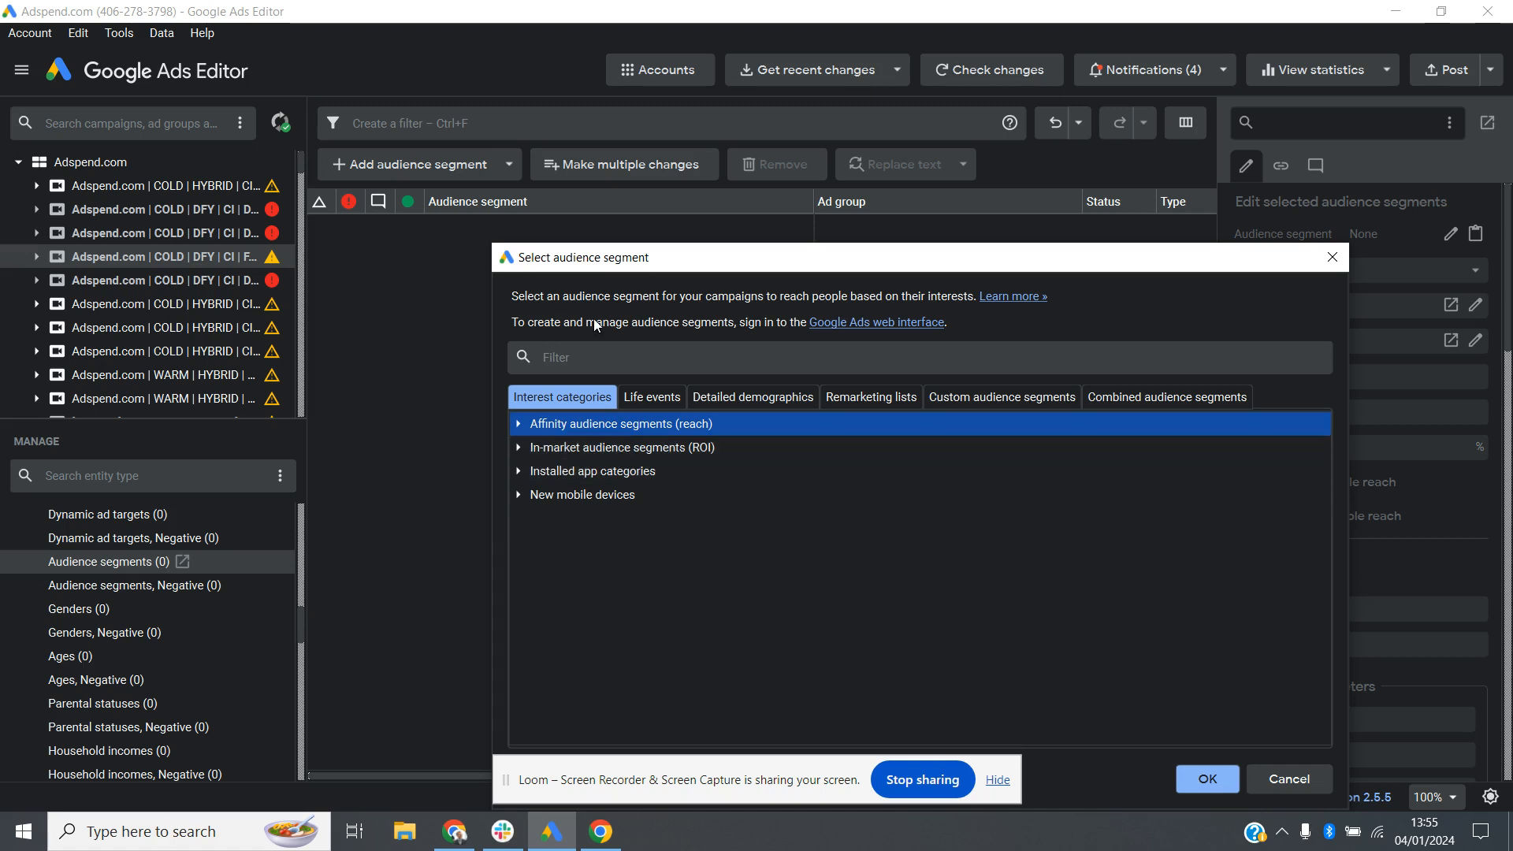
Filter the interest categories for fitness and examine the in-market Fitness Products & Services segments, including fitness classes and exercise equipment
{"action": "left_click", "coordinate": [581, 359]}
{"action": "type", "text": "fitness"}
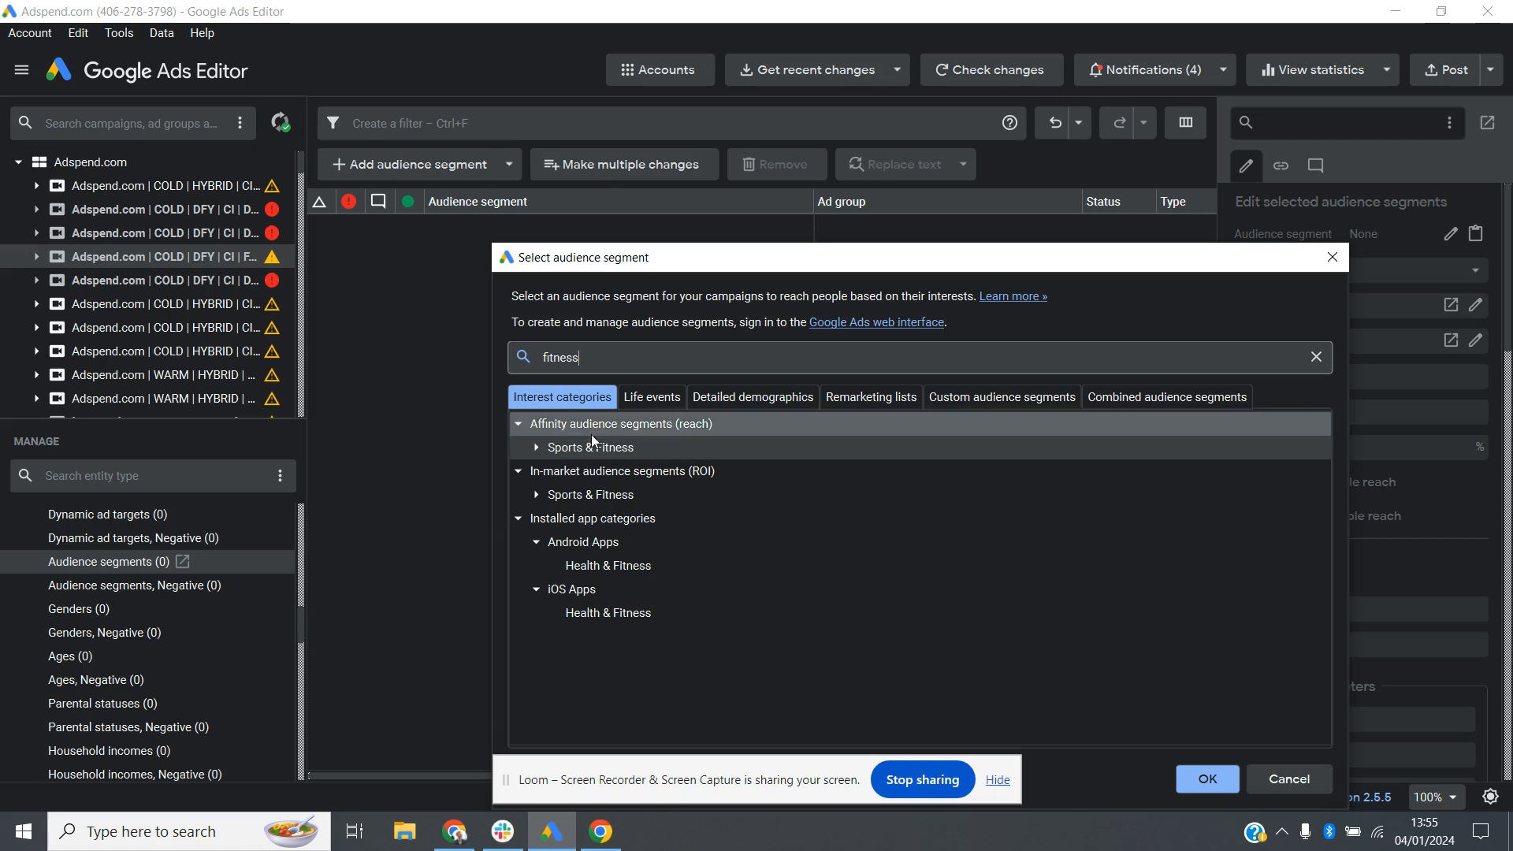
{"action": "left_click", "coordinate": [537, 497]}
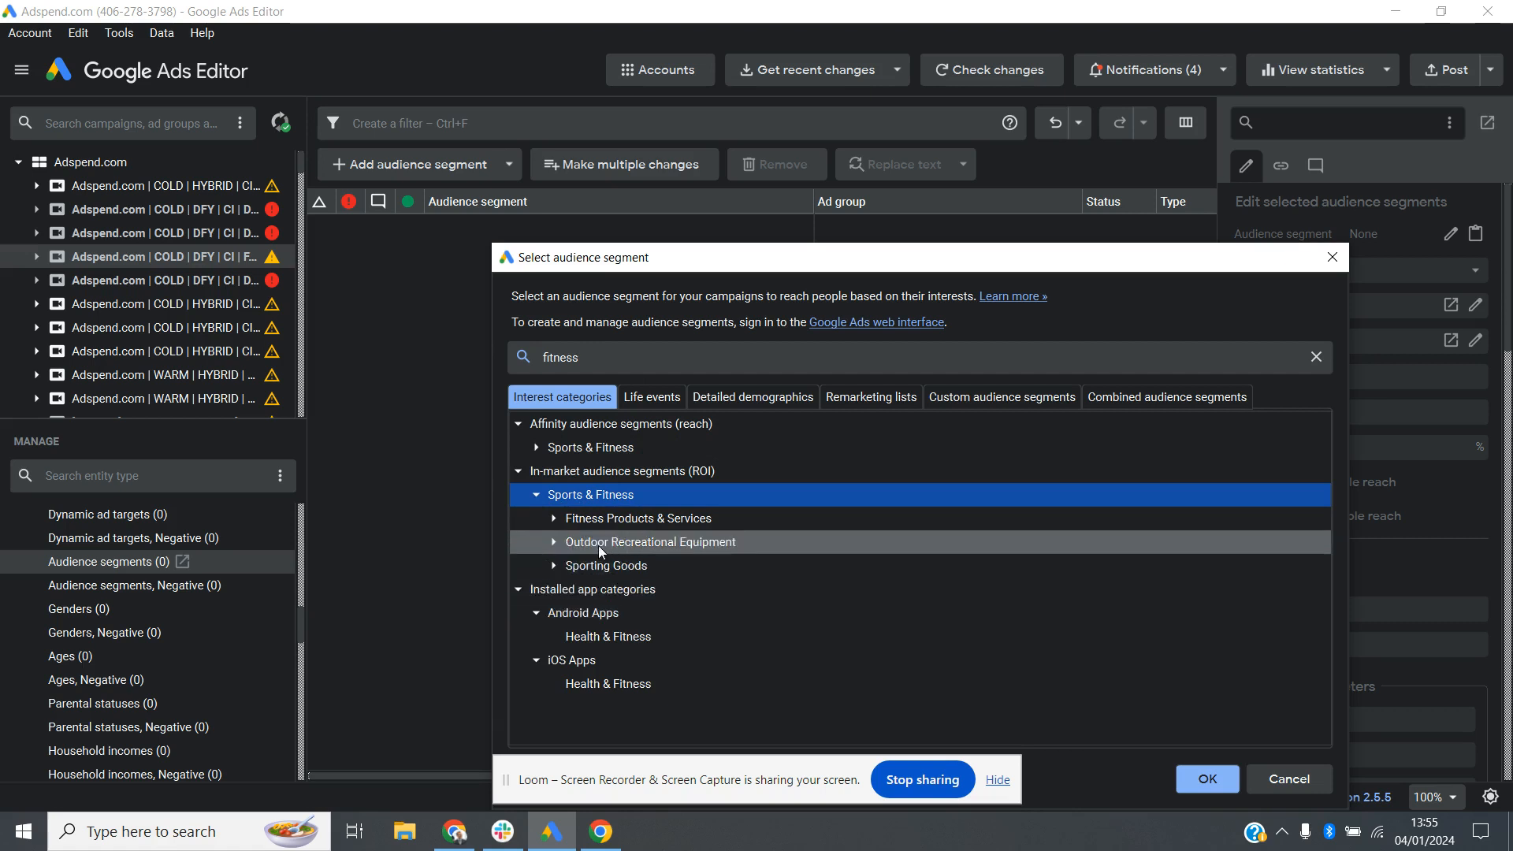
{"action": "left_click", "coordinate": [555, 520]}
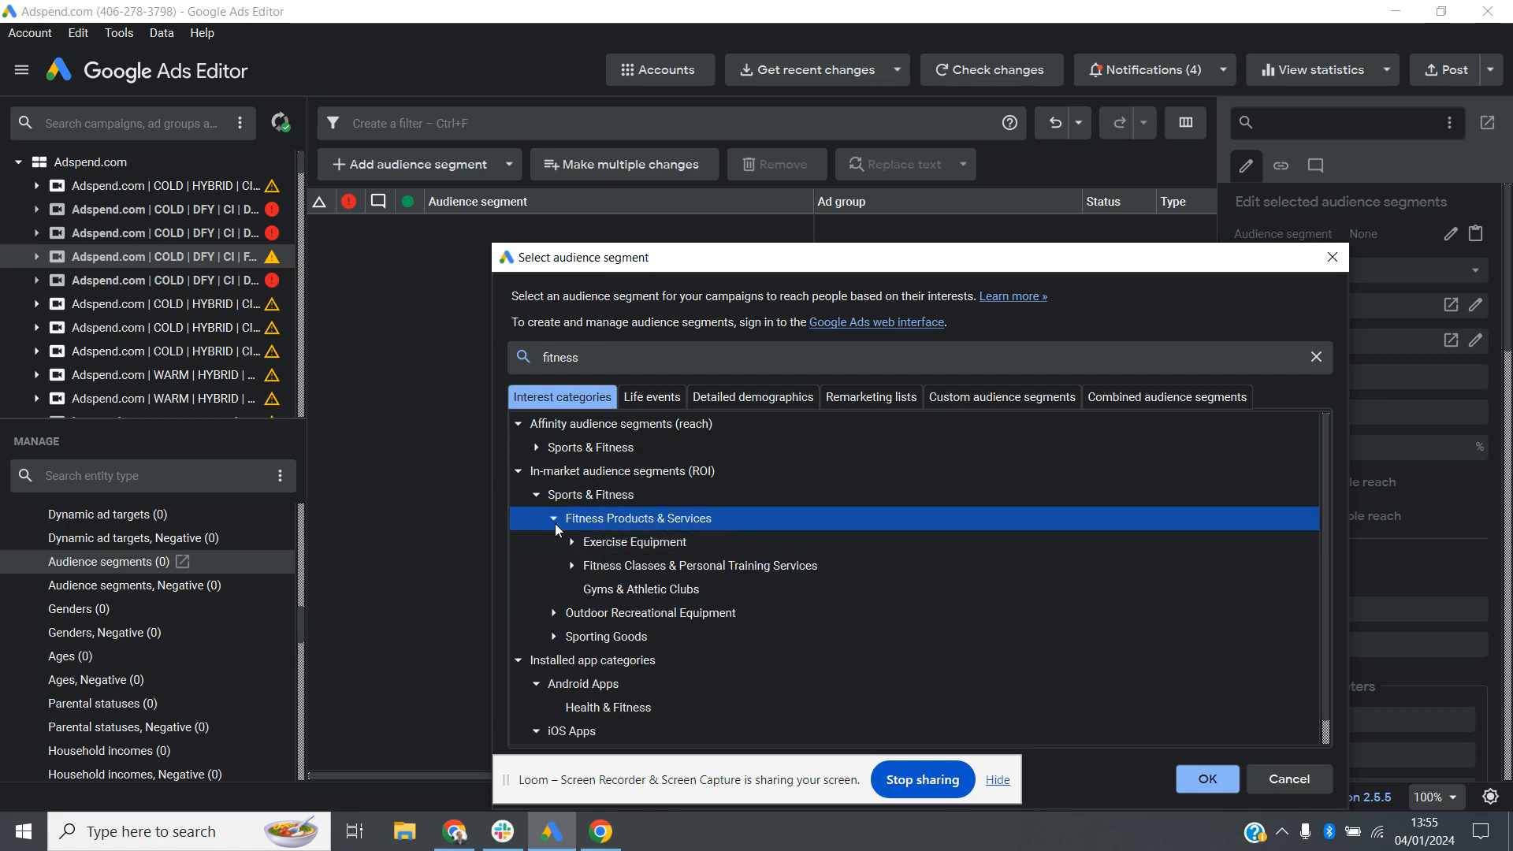
{"action": "left_click", "coordinate": [567, 567]}
{"action": "left_click", "coordinate": [572, 565]}
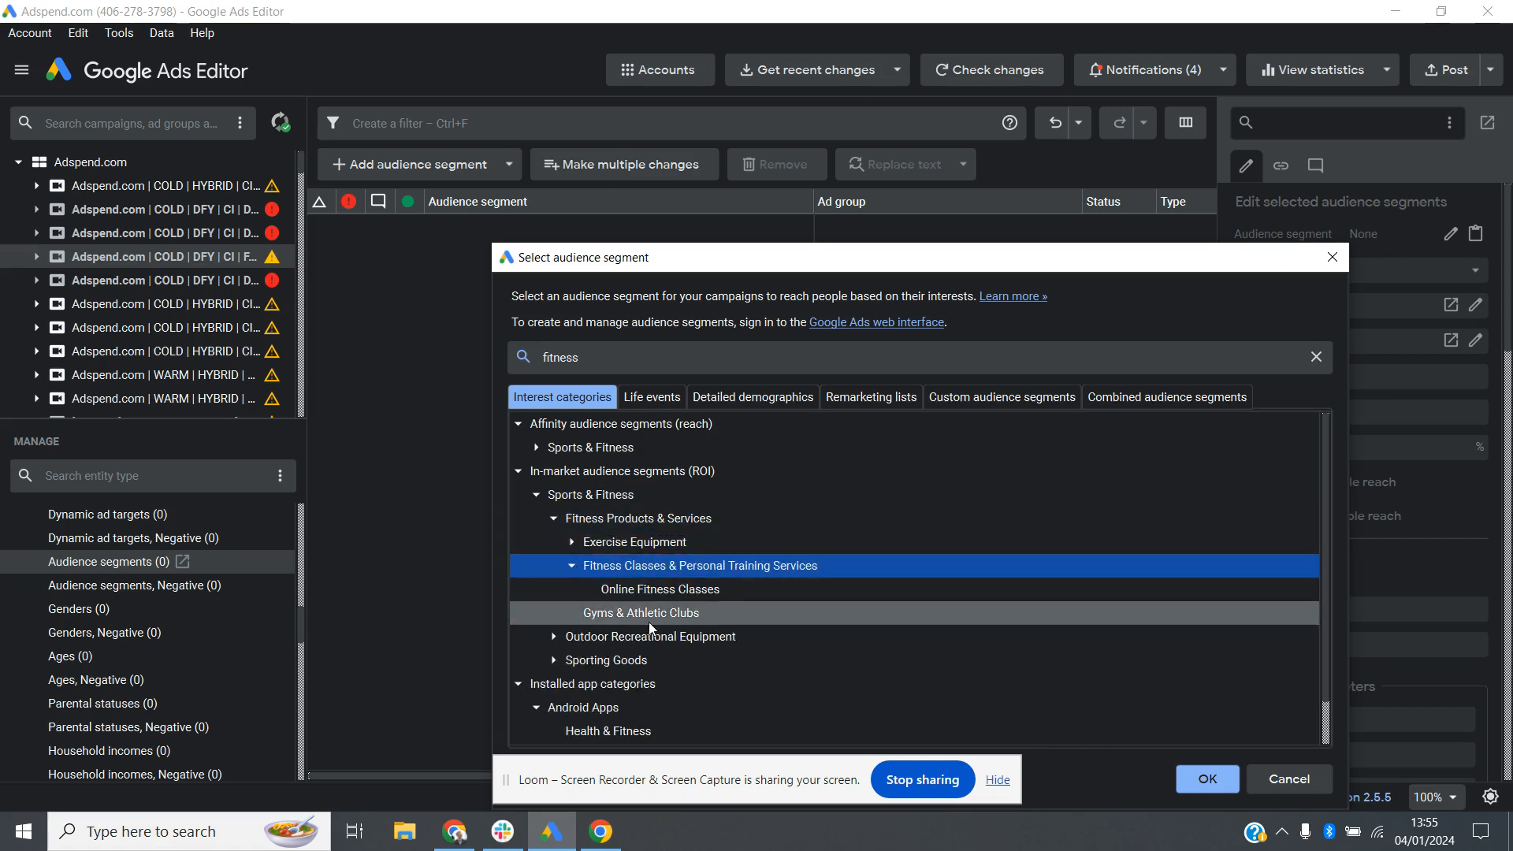
{"action": "scroll", "coordinate": [709, 611], "scroll_direction": "down", "scroll_amount": 1}
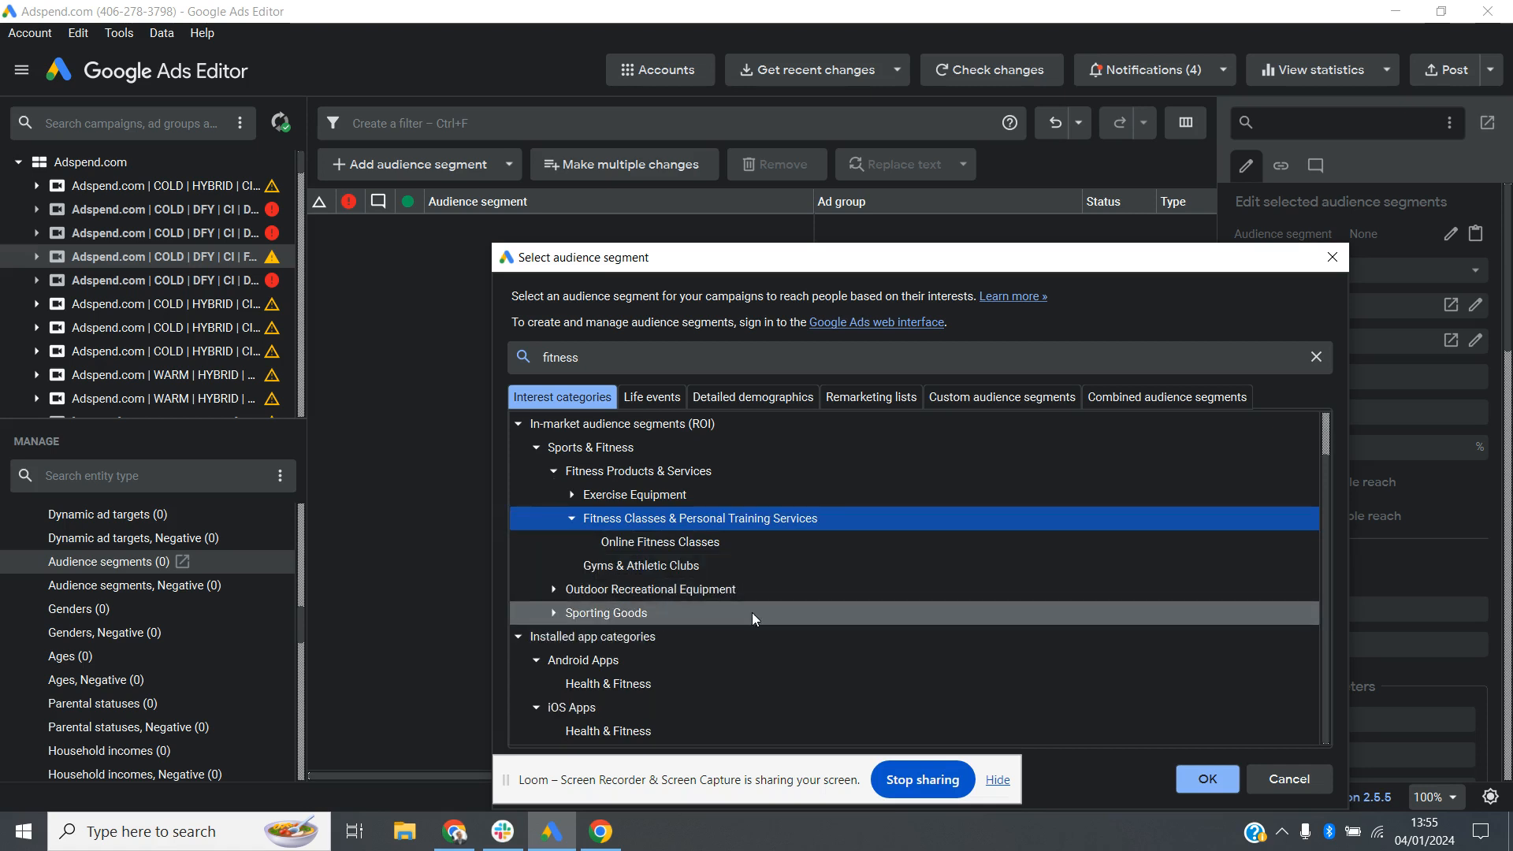
{"action": "scroll", "coordinate": [751, 612], "scroll_direction": "up", "scroll_amount": 1}
{"action": "left_click", "coordinate": [573, 542]}
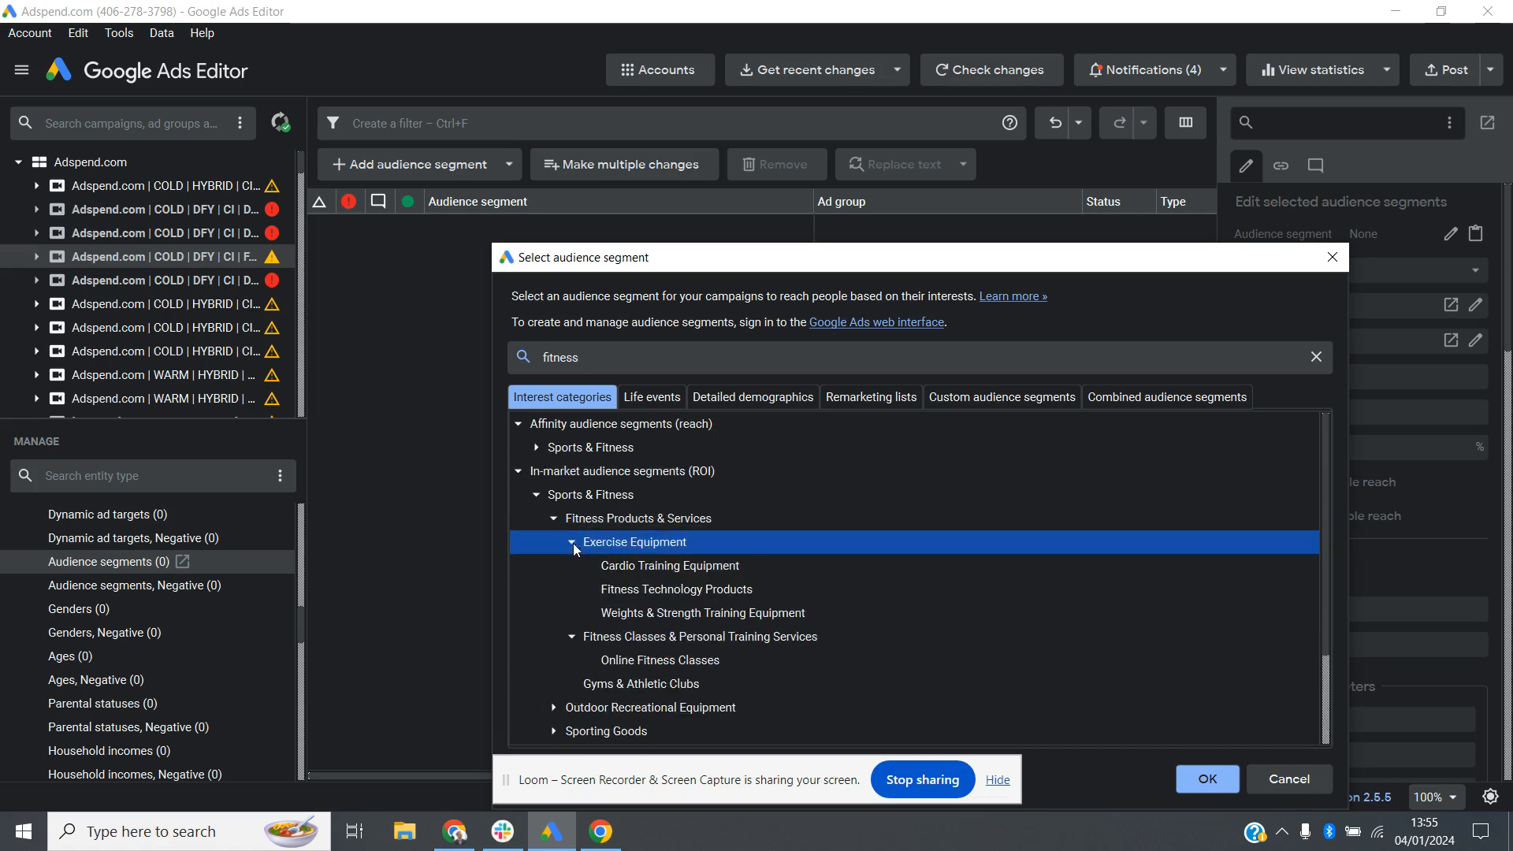
Filter the interest categories for business prof, then clear the filter
{"action": "double_click", "coordinate": [589, 357]}
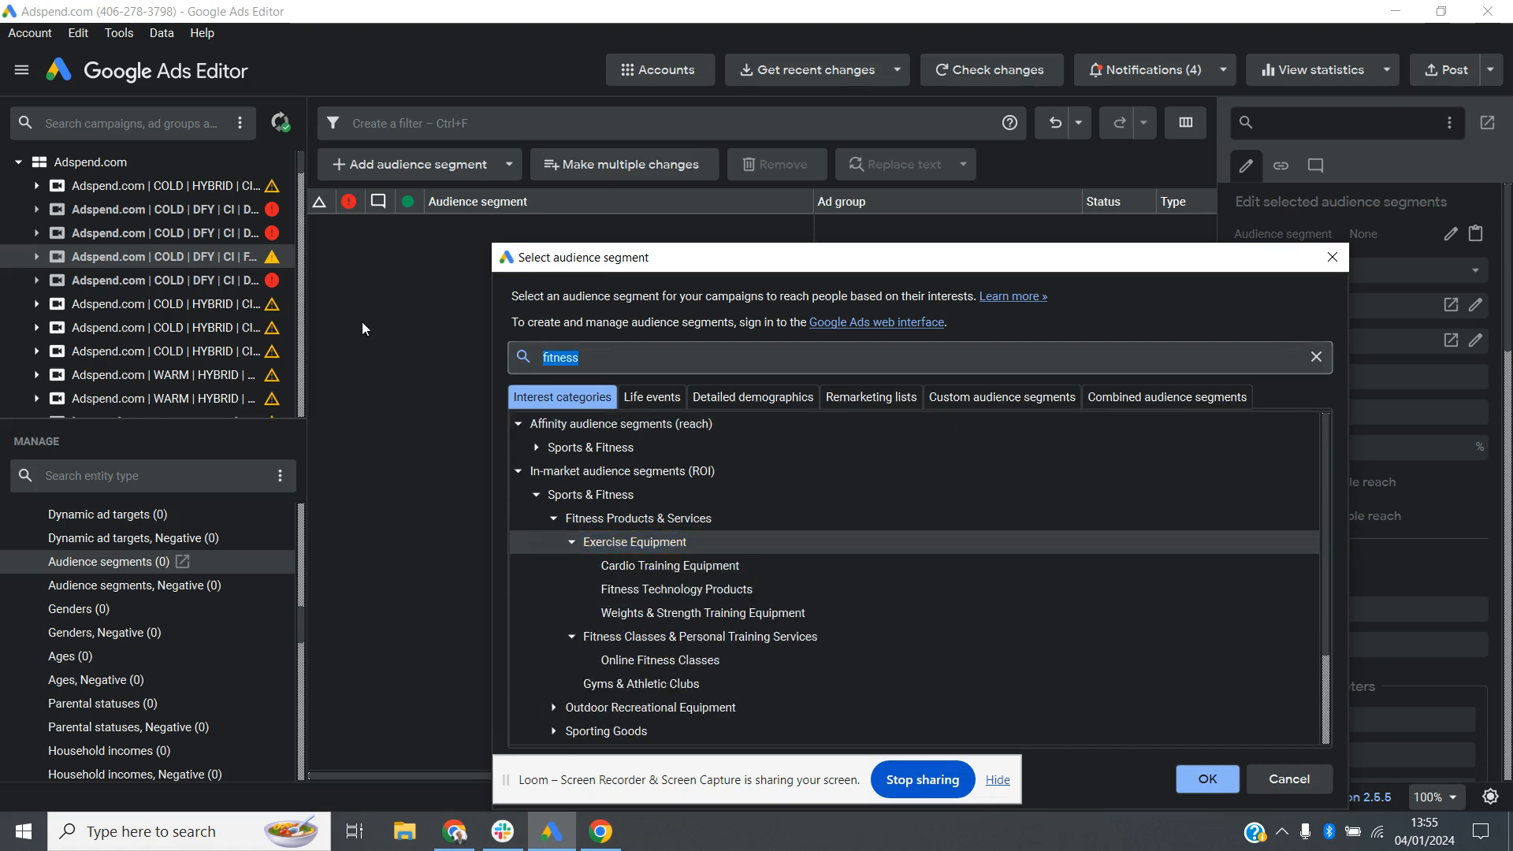
{"action": "type", "text": "business"}
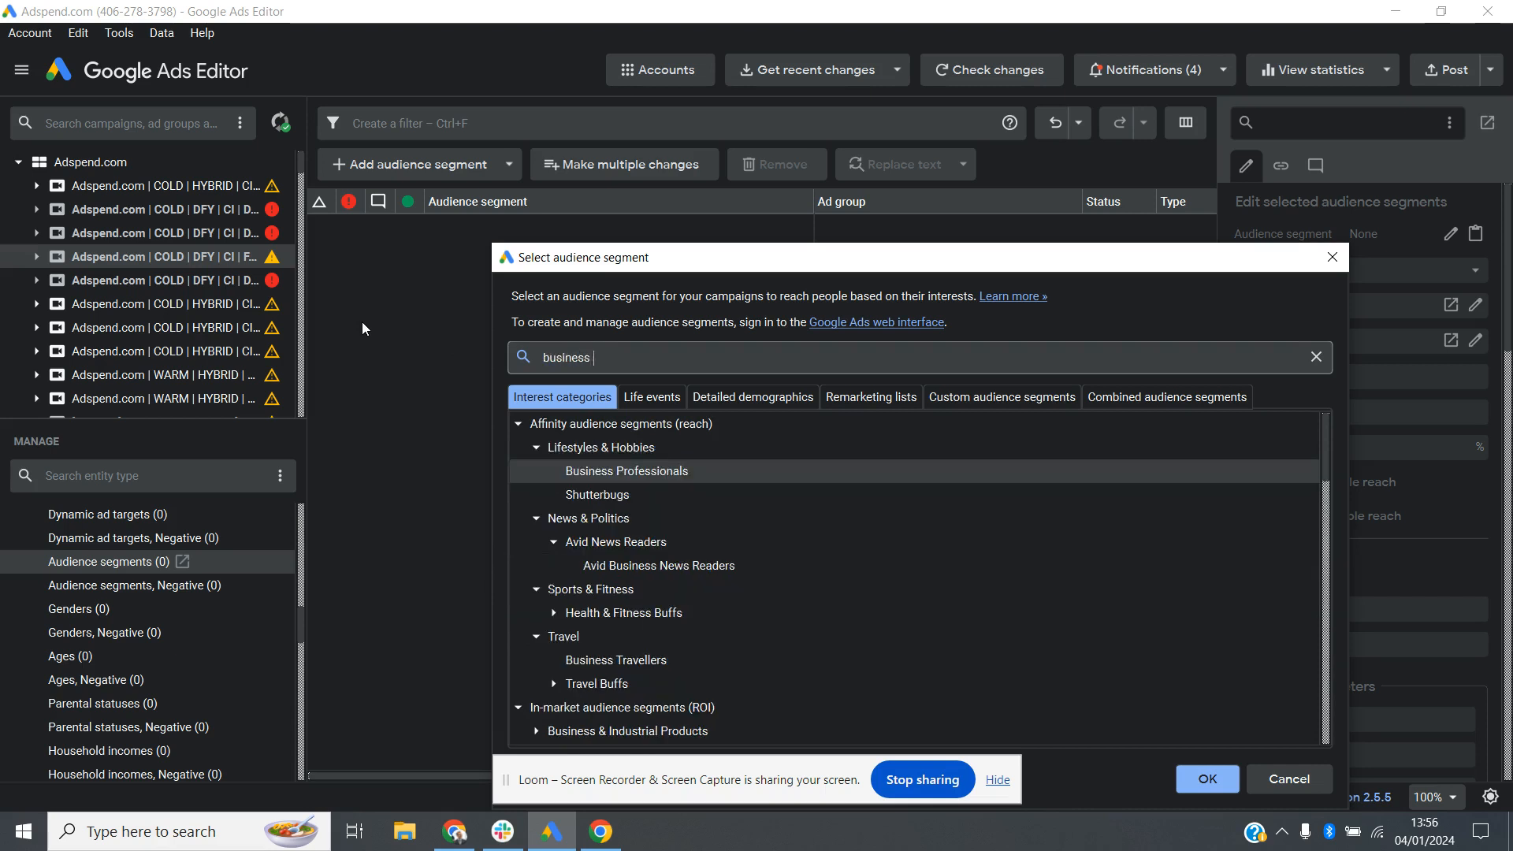
{"action": "type", "text": " prof"}
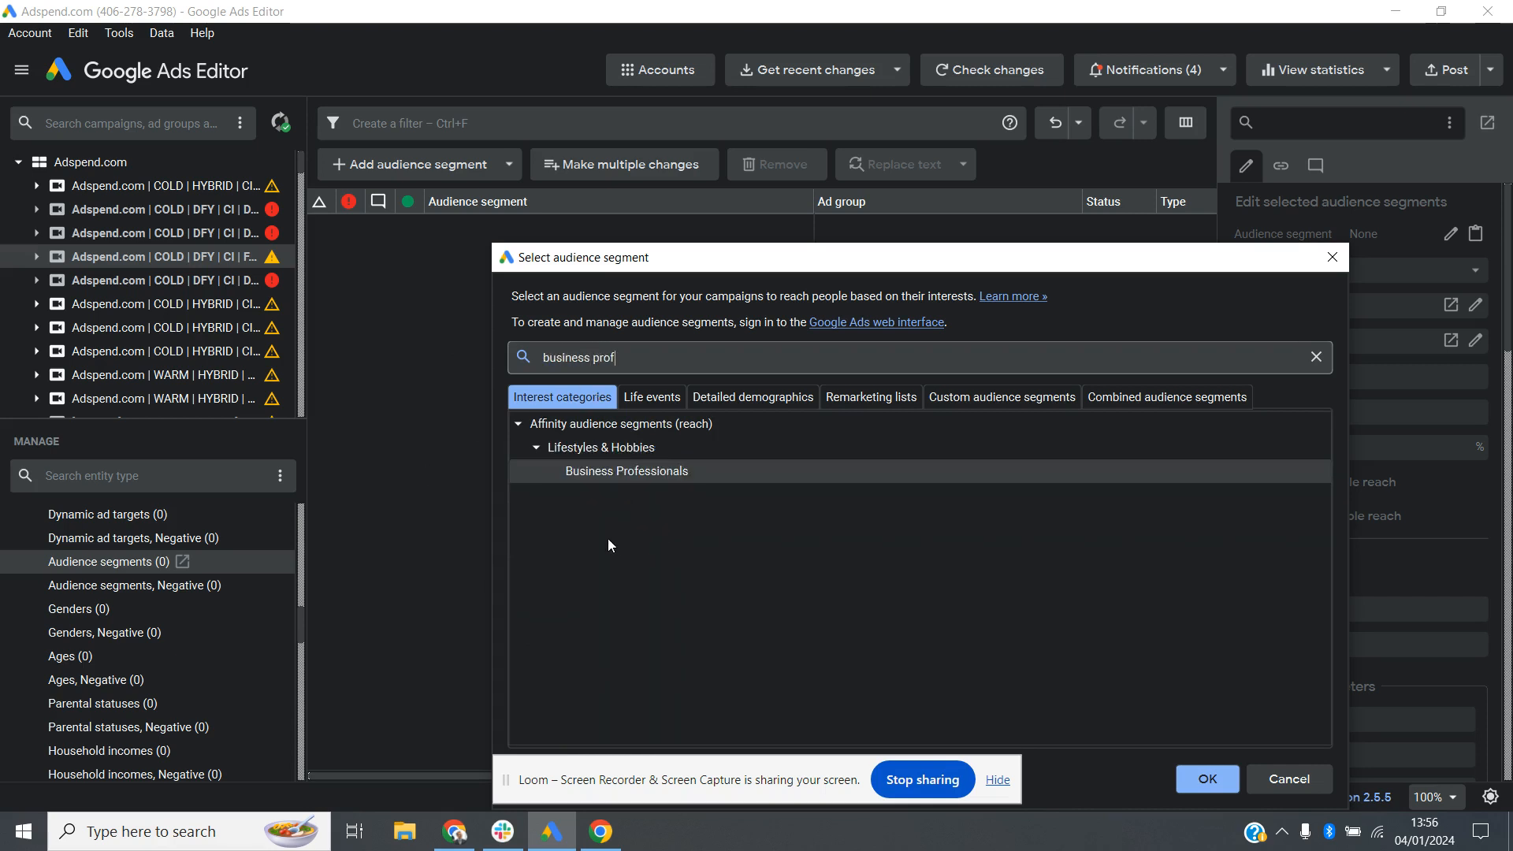
{"action": "left_click", "coordinate": [1316, 356]}
Browse the life events, detailed demographics and remarketing lists, widening the remarketing name column to read the full names
{"action": "left_click", "coordinate": [682, 396]}
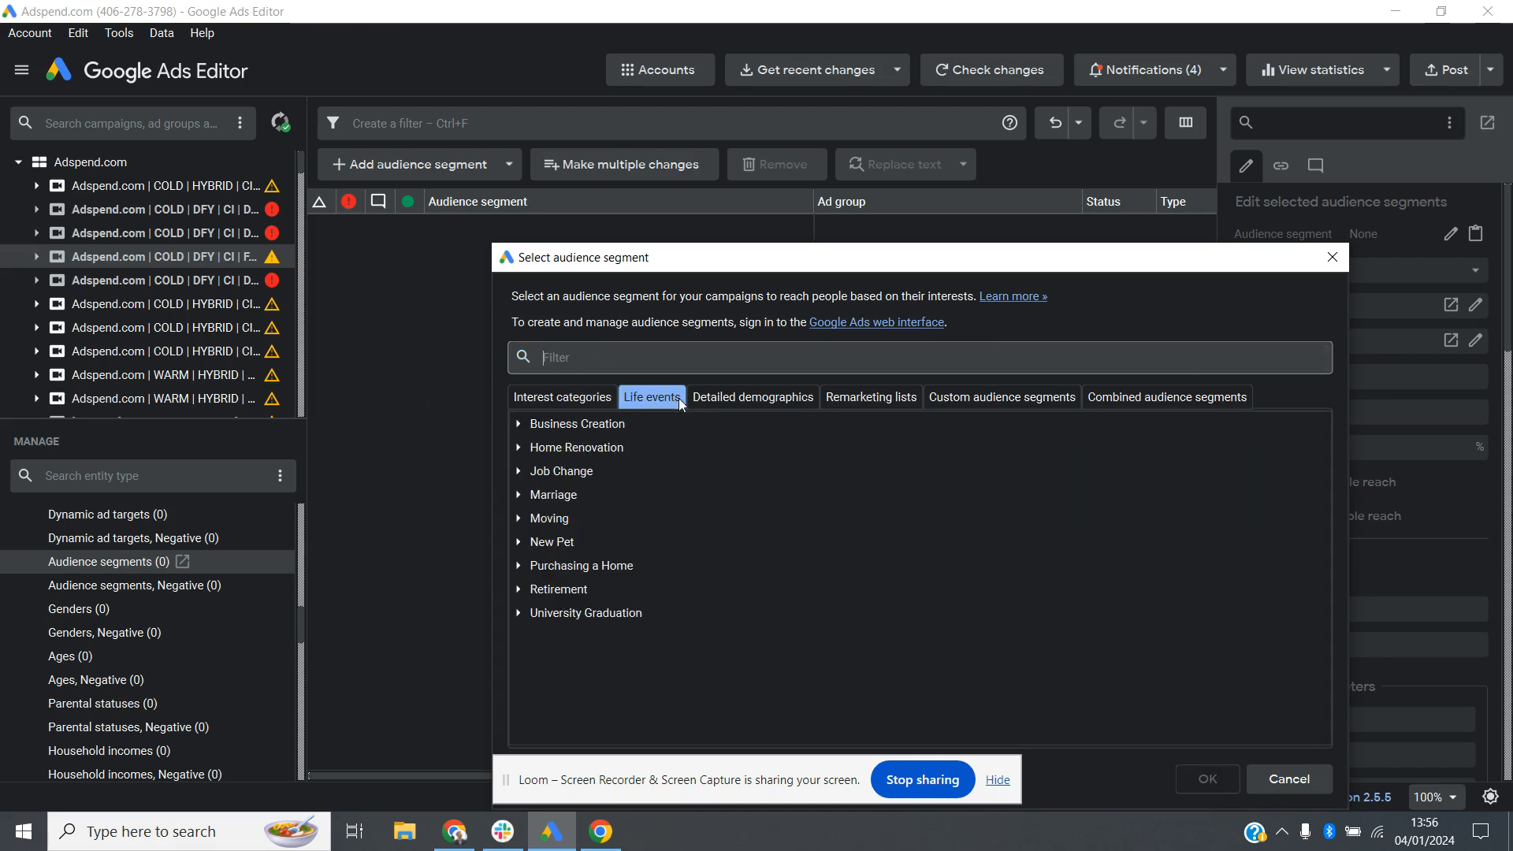
{"action": "left_click", "coordinate": [753, 396]}
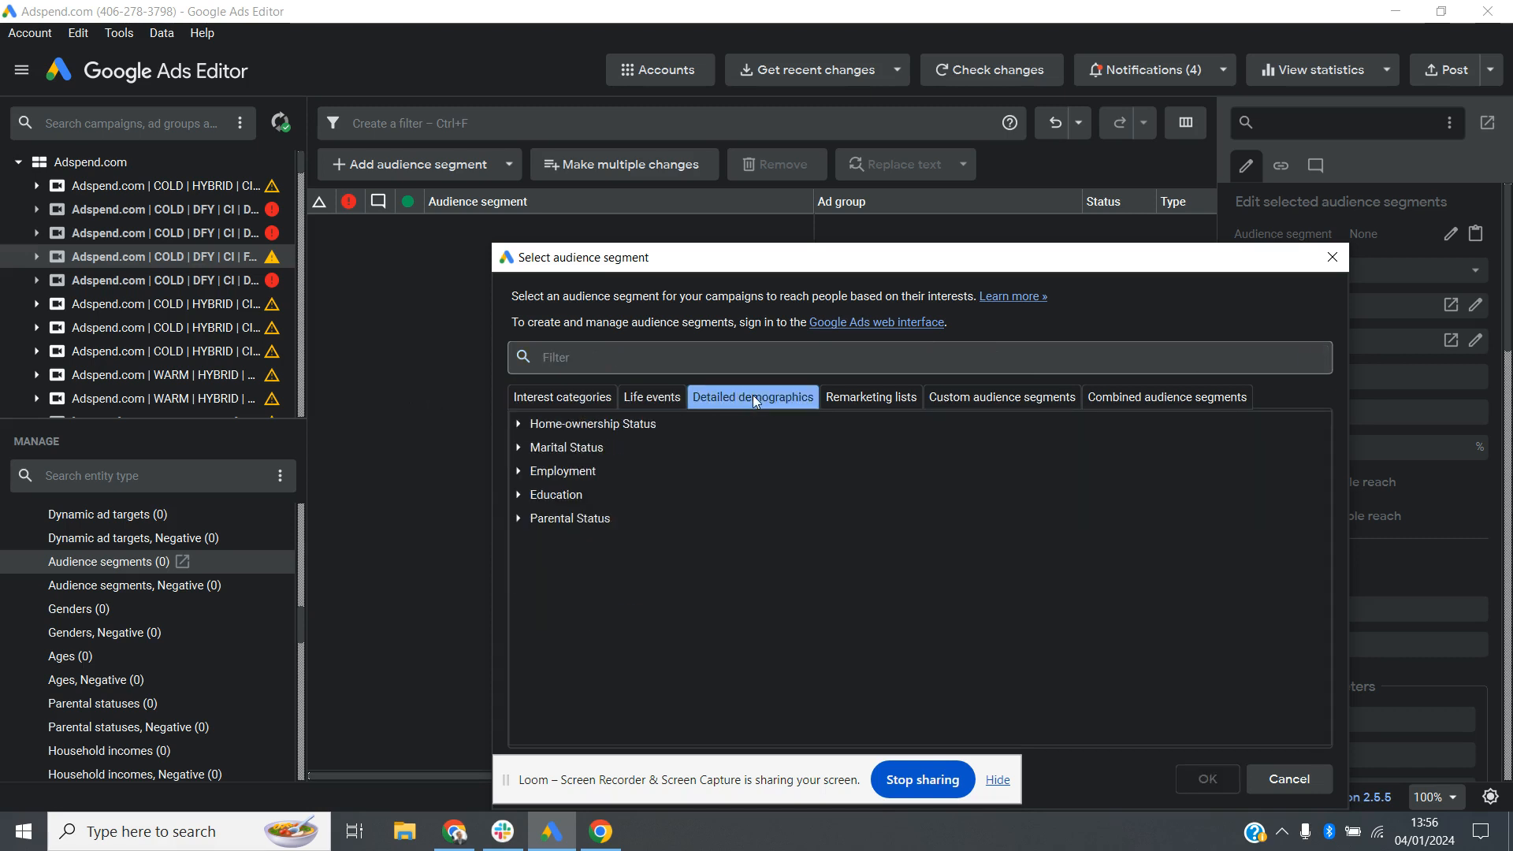
{"action": "left_click", "coordinate": [881, 401]}
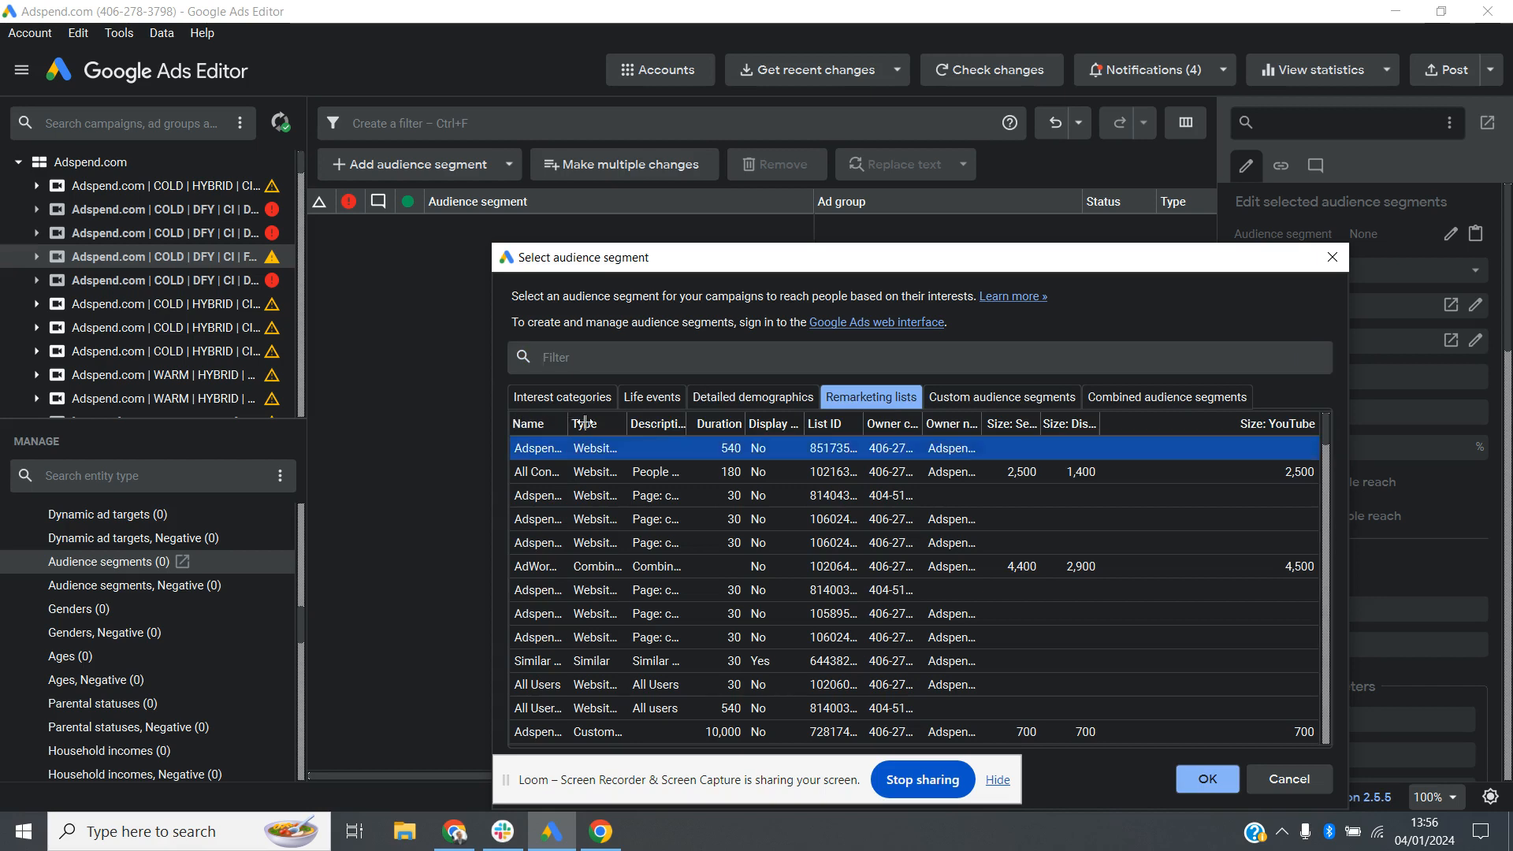
{"action": "left_click_drag", "start_coordinate": [584, 423], "coordinate": [774, 423]}
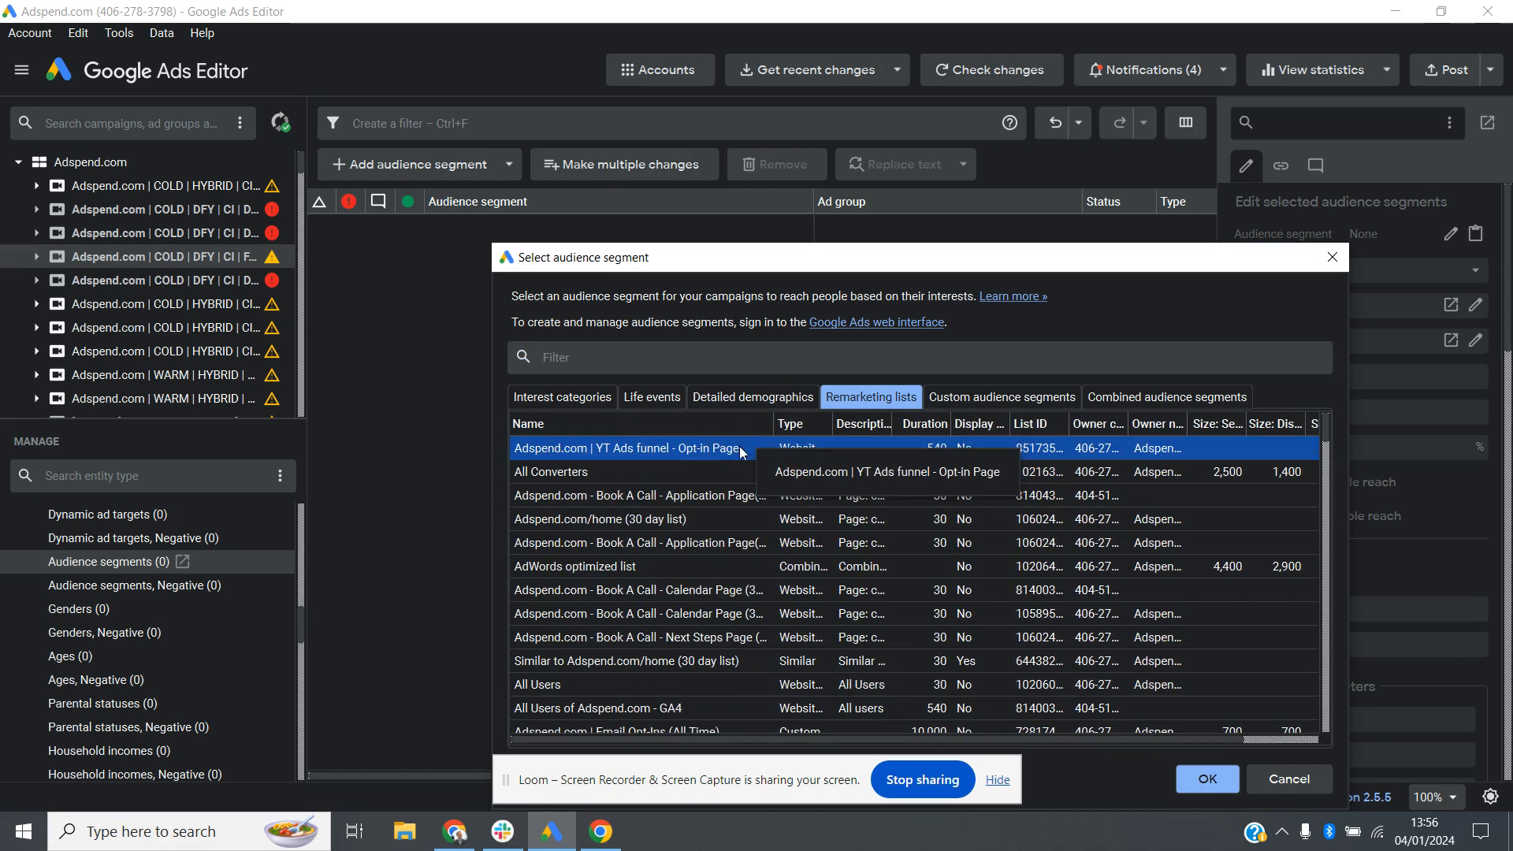
Add the Facebook Ads custom audience segment to the ad group, widening the name column to find it
{"action": "left_click", "coordinate": [969, 398]}
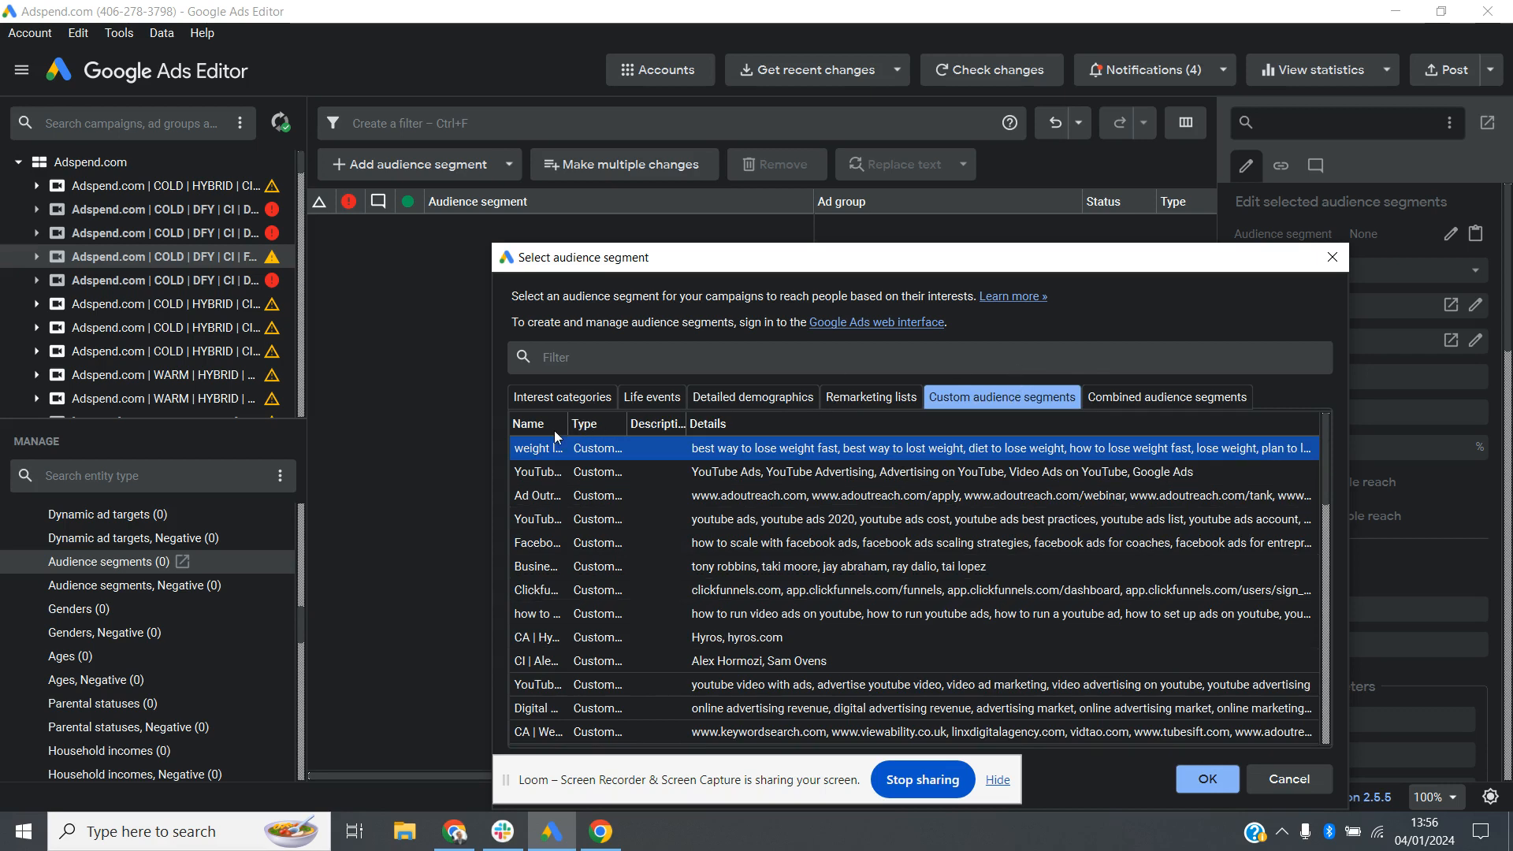
{"action": "left_click_drag", "start_coordinate": [568, 423], "coordinate": [860, 423]}
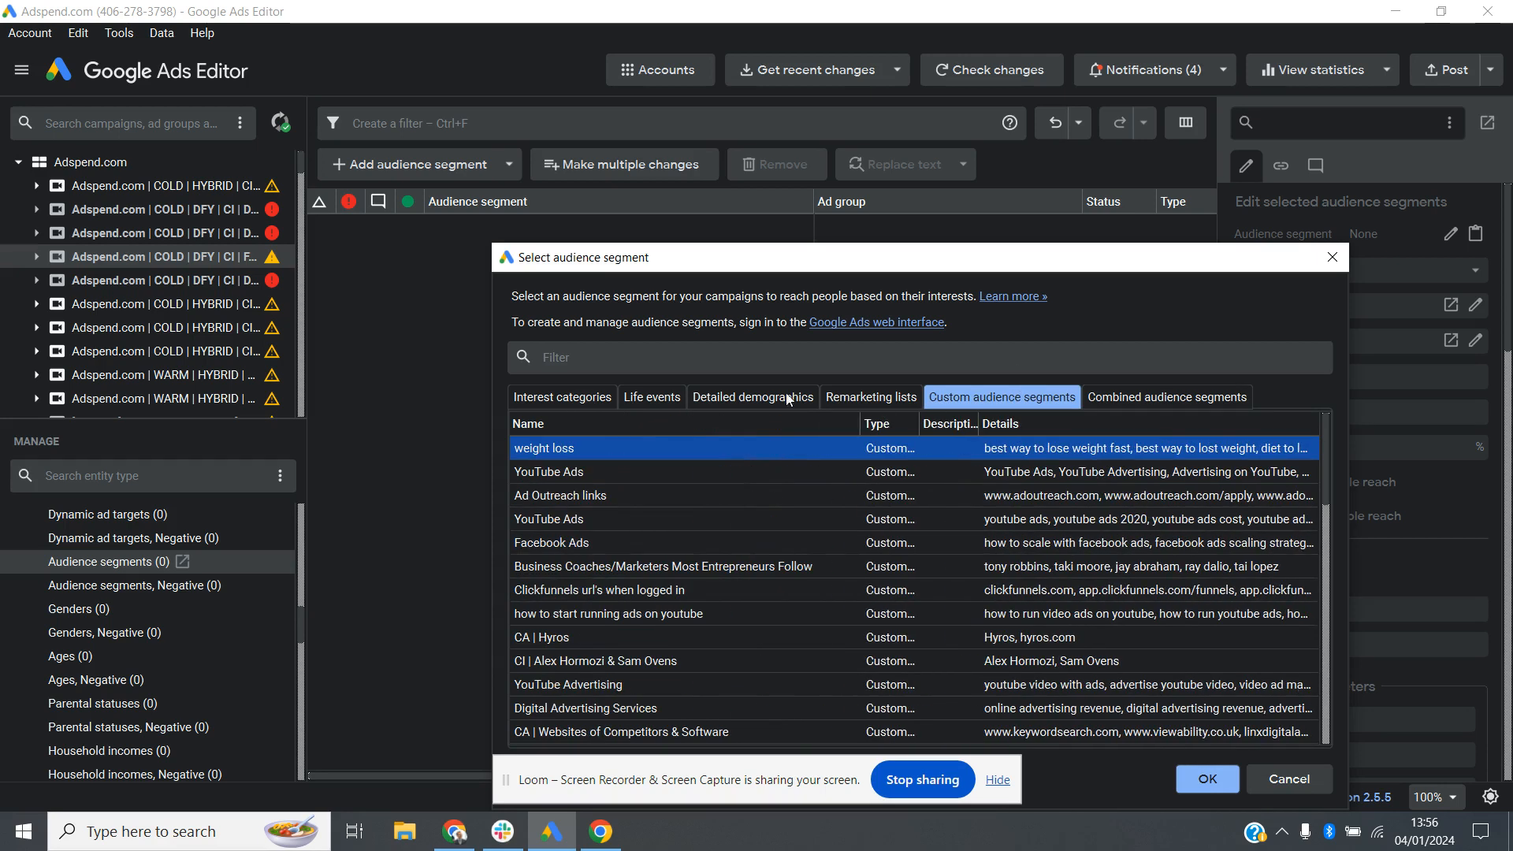
{"action": "left_click", "coordinate": [593, 365]}
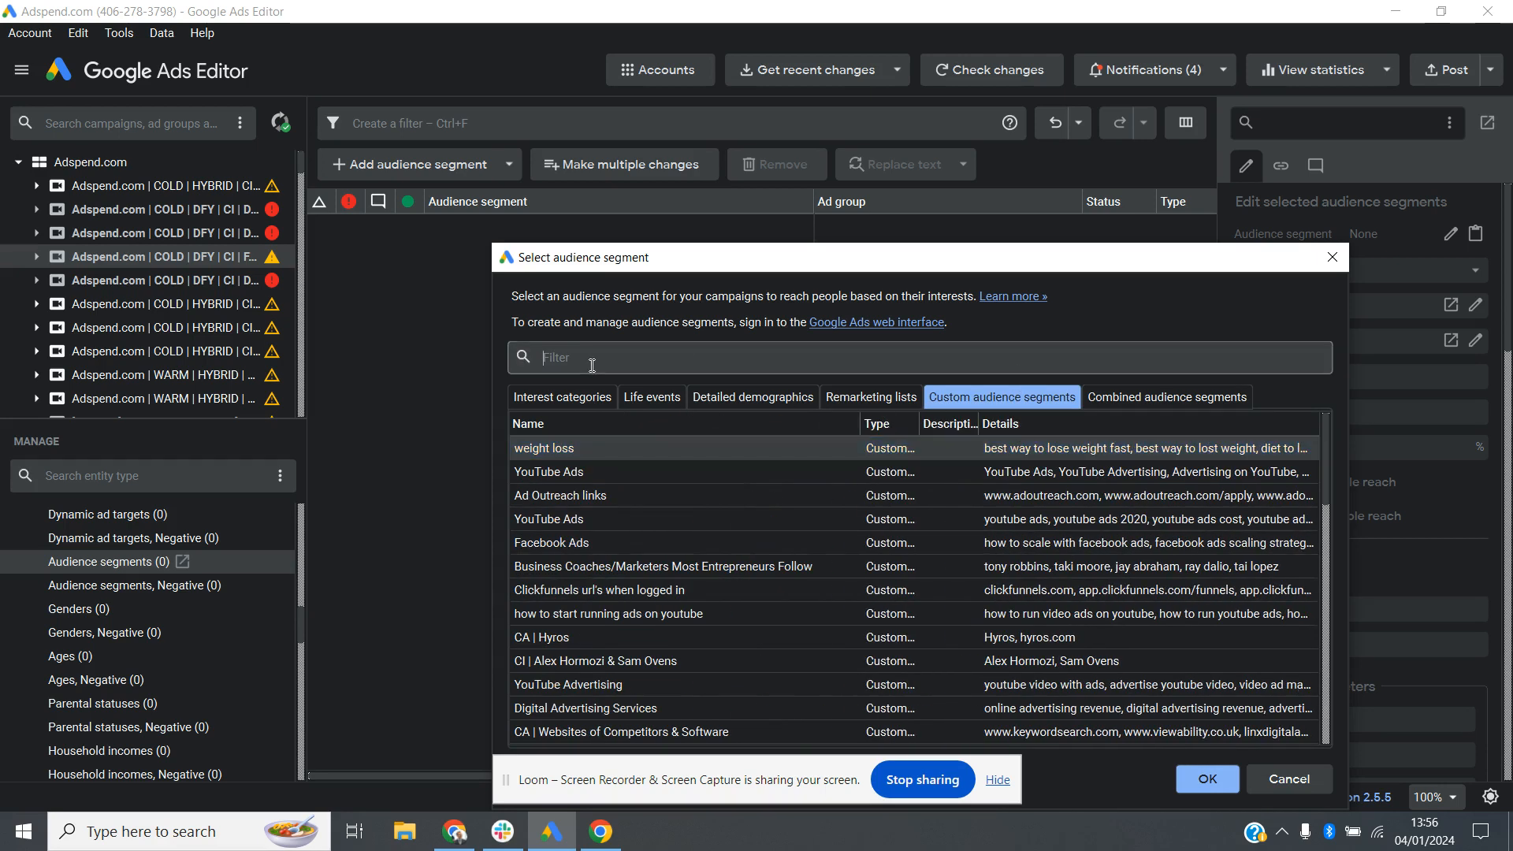
{"action": "left_click", "coordinate": [597, 544]}
{"action": "left_click", "coordinate": [1198, 782]}
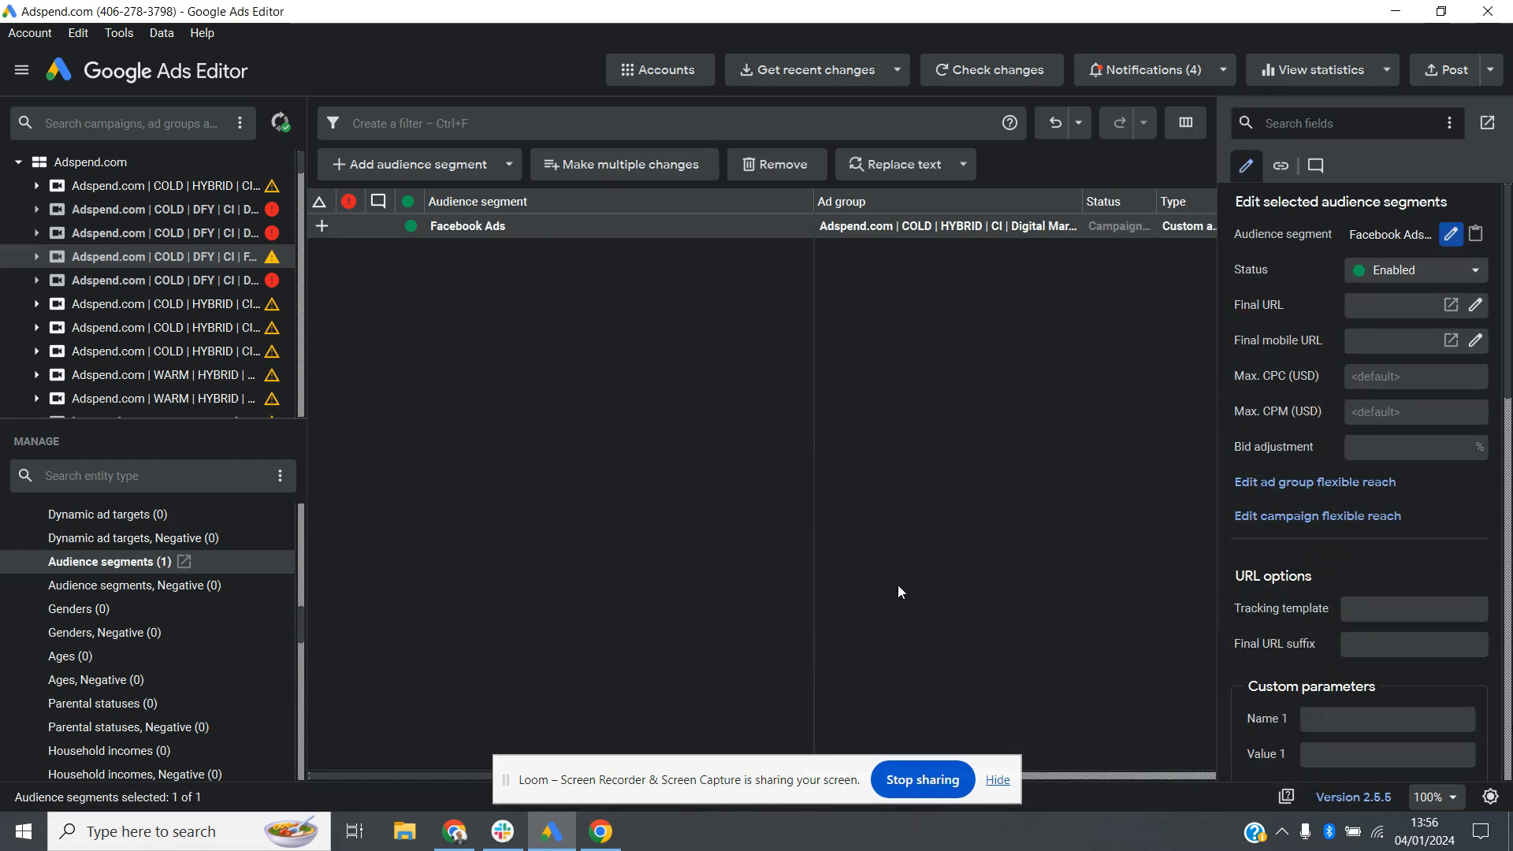
Deselect the Facebook Ads segment and select the first remaining DFY Digital Marketing Enthusiasts campaign in the account tree
{"action": "scroll", "coordinate": [1348, 437], "scroll_direction": "down", "scroll_amount": 5}
{"action": "scroll", "coordinate": [1347, 437], "scroll_direction": "up", "scroll_amount": 5}
{"action": "left_click", "coordinate": [573, 332]}
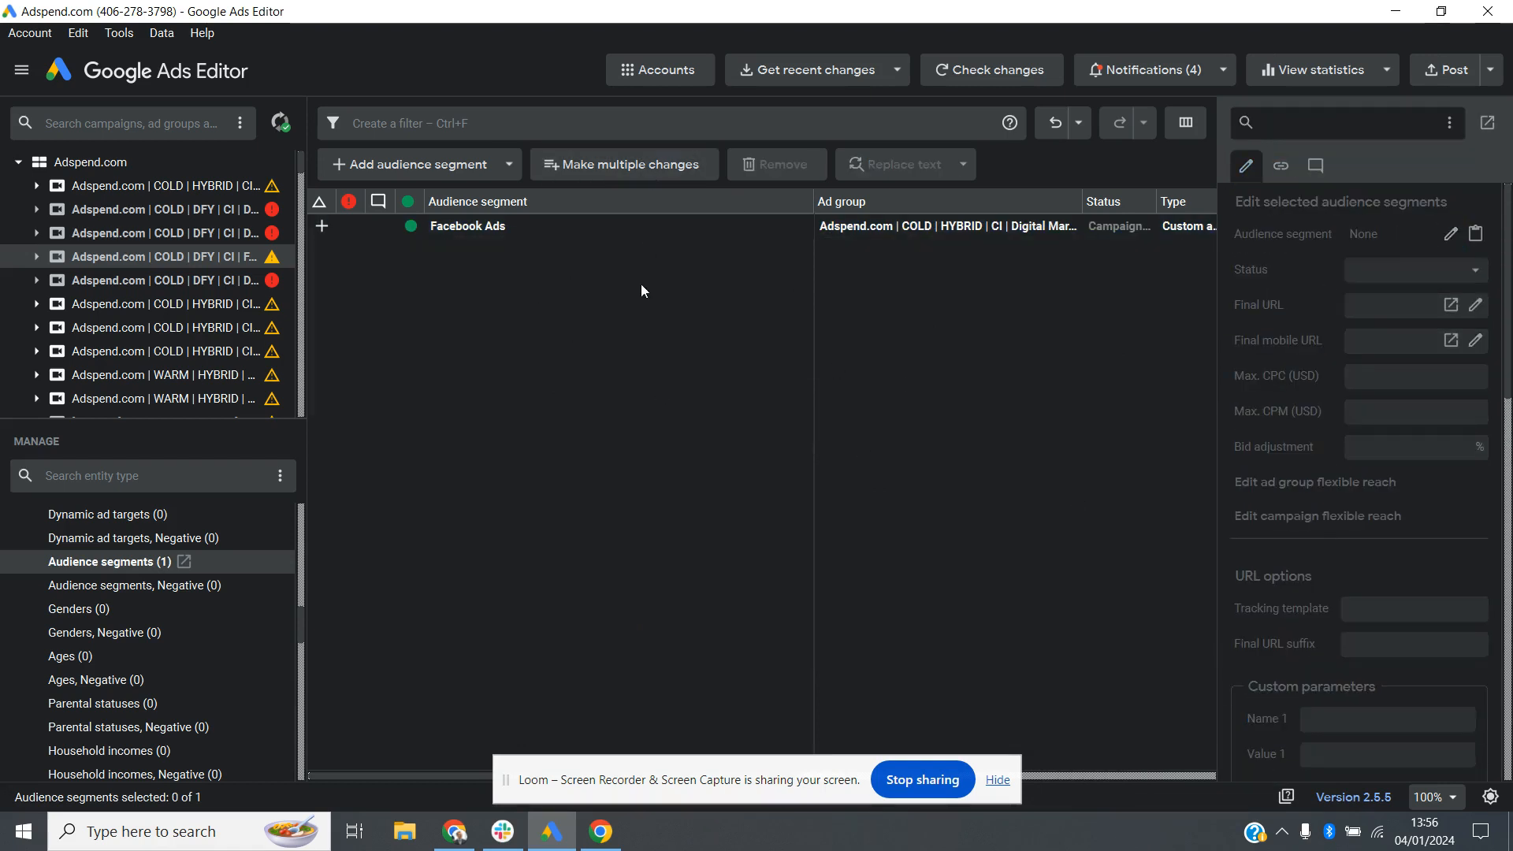
{"action": "scroll", "coordinate": [50, 589], "scroll_direction": "up", "scroll_amount": 5}
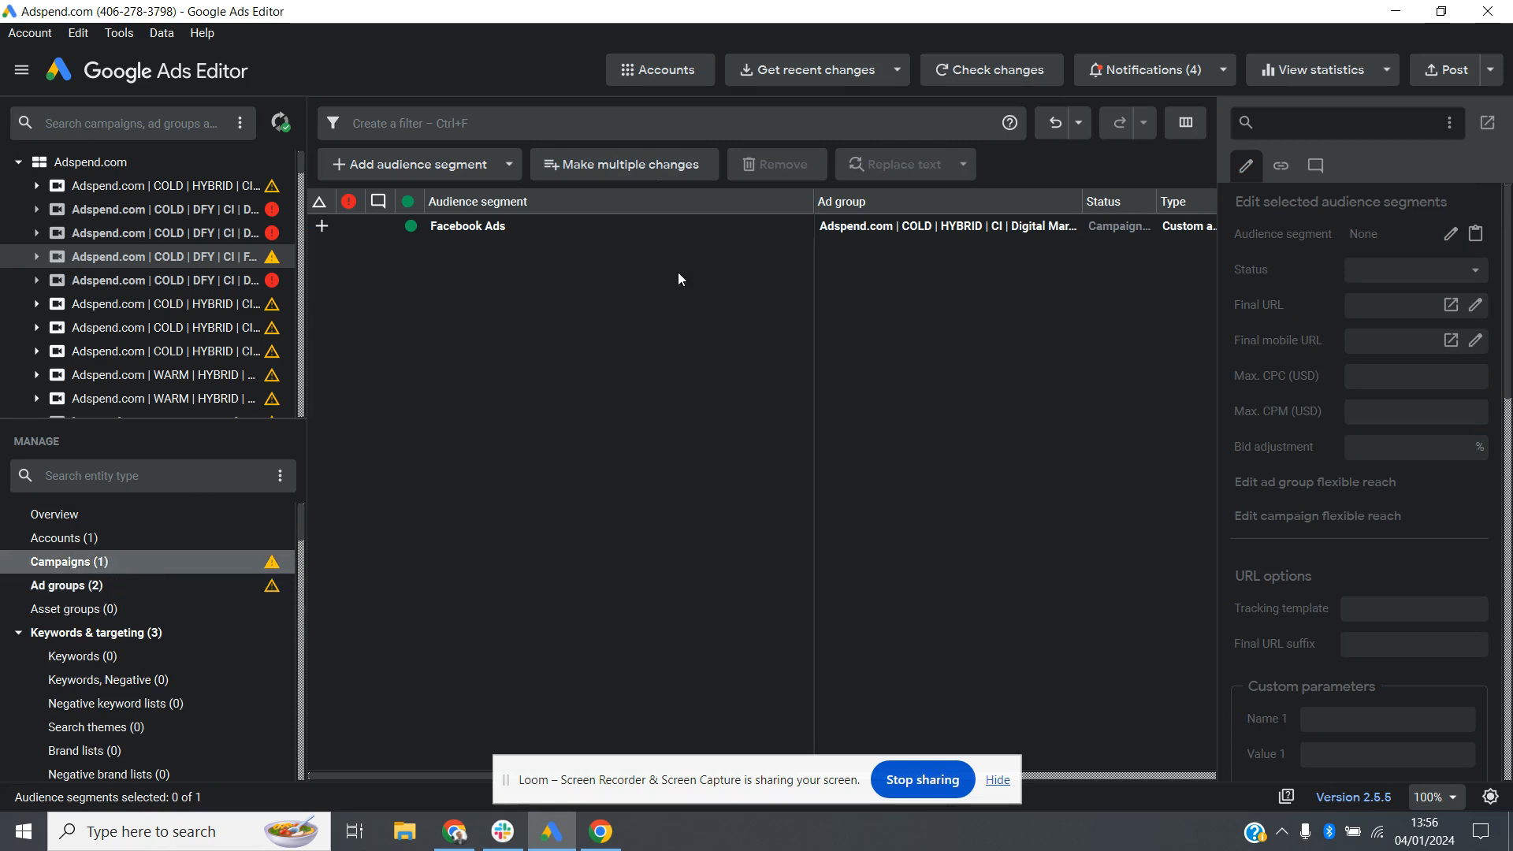
{"action": "left_click", "coordinate": [225, 212]}
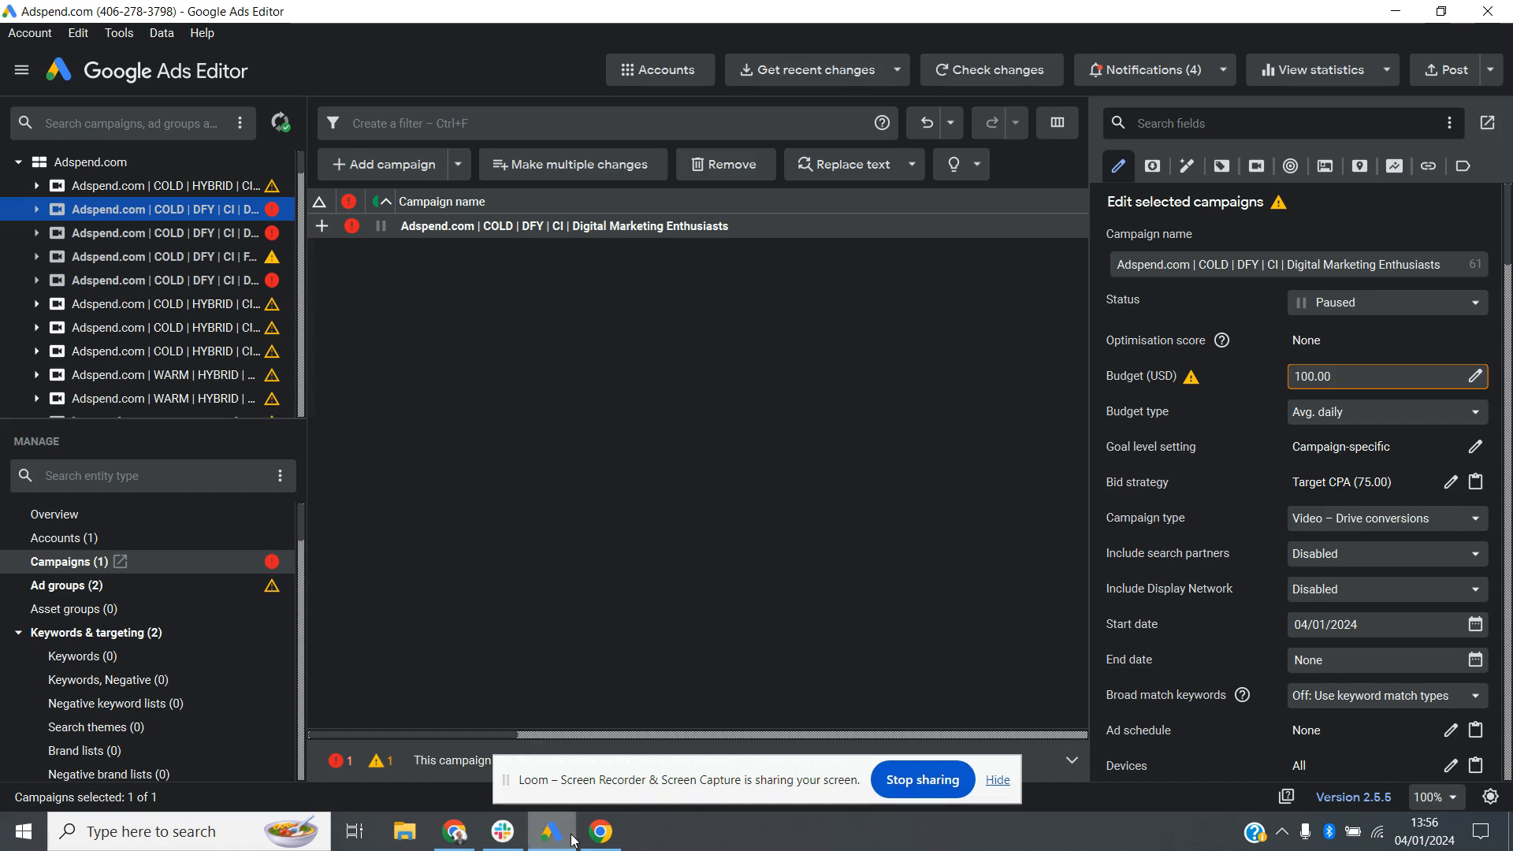
Show the targeted locations of the selected DFY Digital Marketing Enthusiasts campaign
{"action": "mouse_move", "coordinate": [523, 840]}
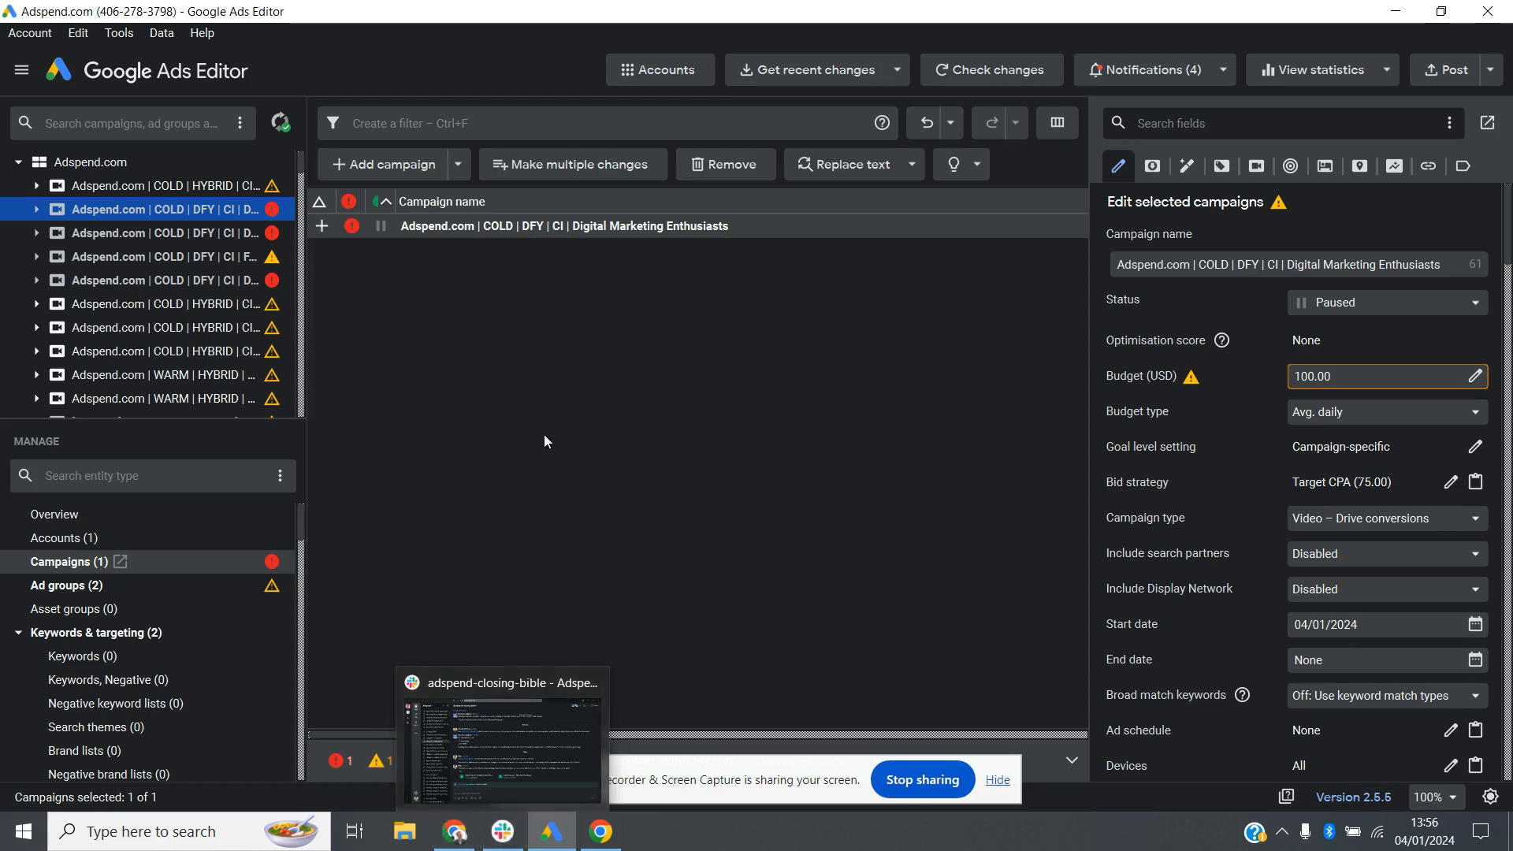
{"action": "scroll", "coordinate": [160, 612], "scroll_direction": "down", "scroll_amount": 11}
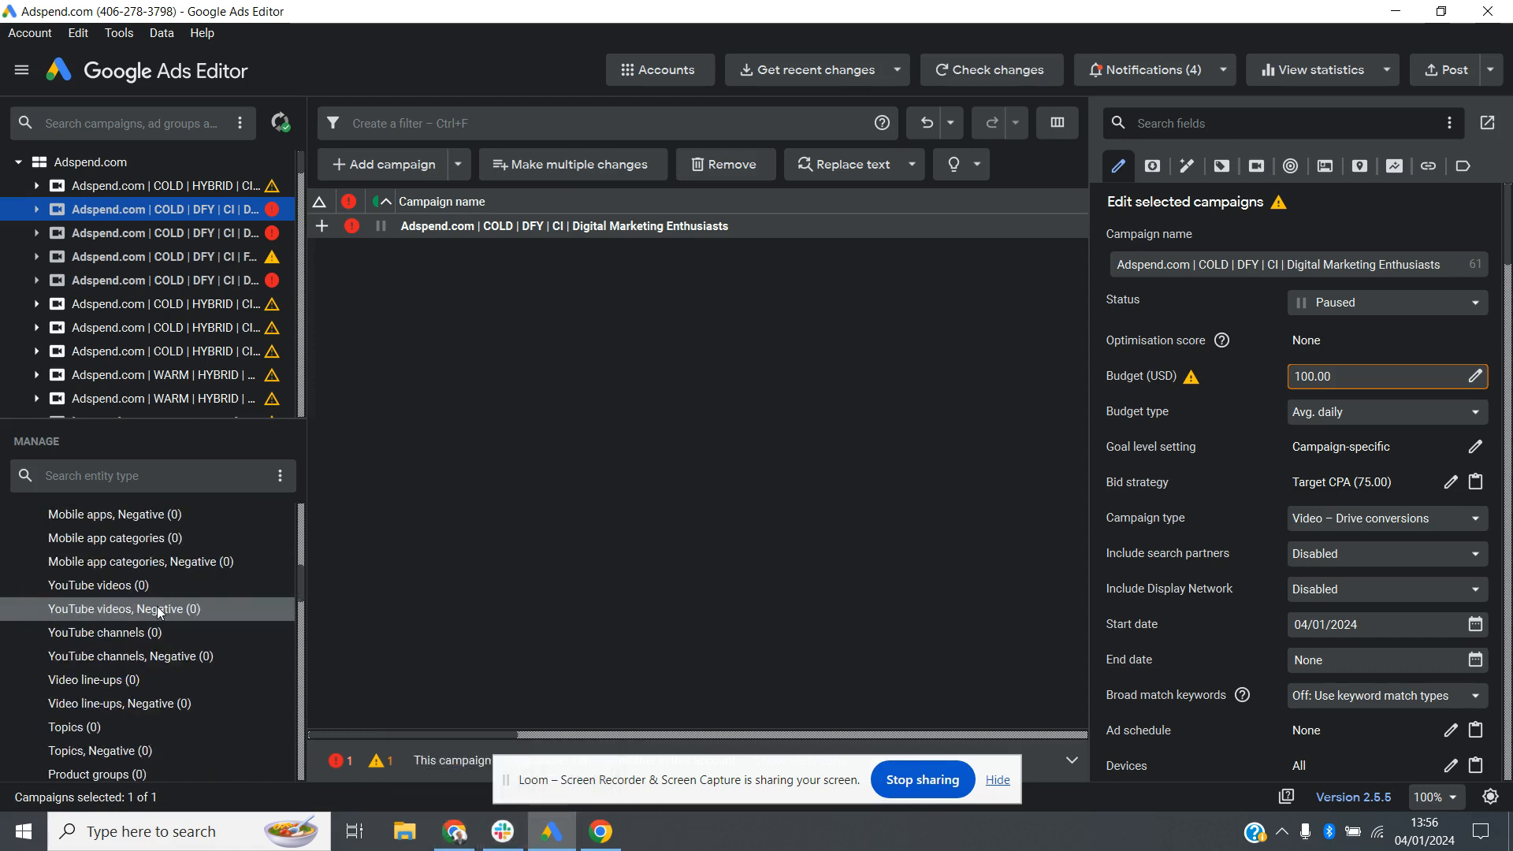
{"action": "scroll", "coordinate": [160, 613], "scroll_direction": "down", "scroll_amount": 10}
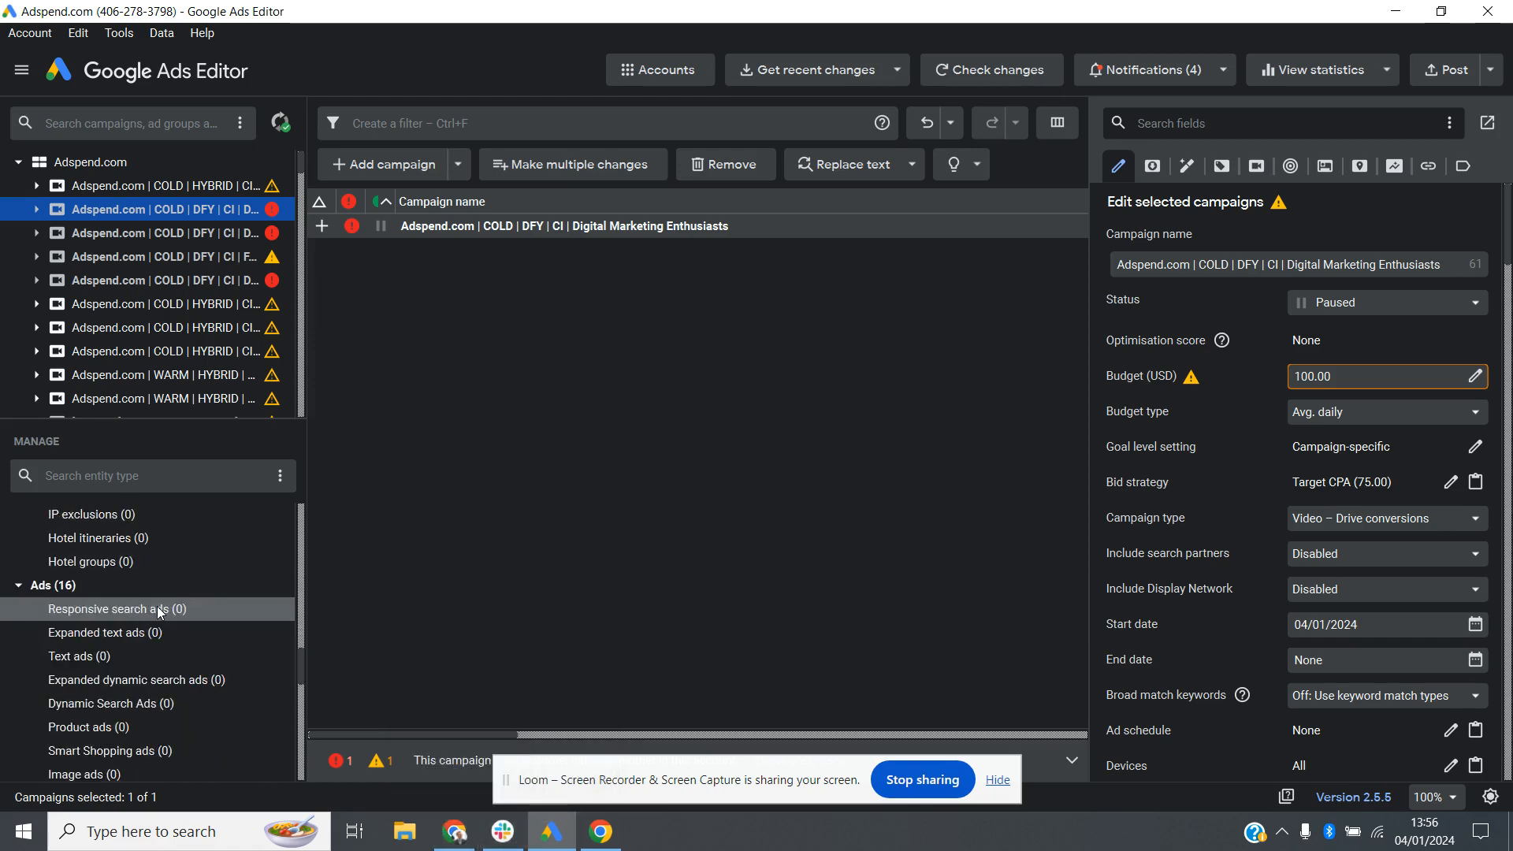
{"action": "scroll", "coordinate": [160, 612], "scroll_direction": "down", "scroll_amount": 1}
{"action": "scroll", "coordinate": [158, 607], "scroll_direction": "up", "scroll_amount": 7}
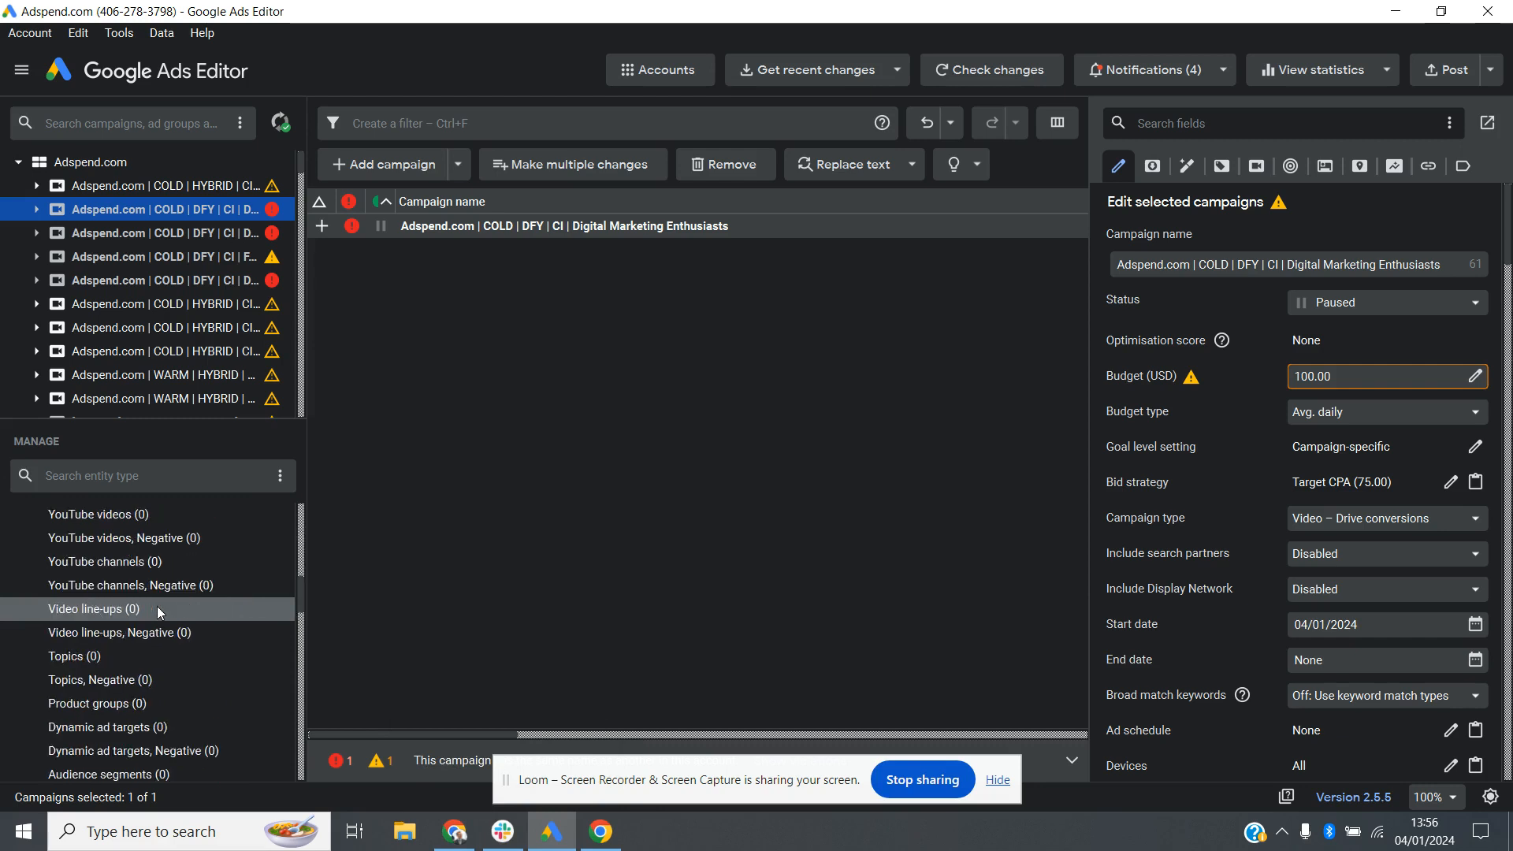
{"action": "left_click", "coordinate": [153, 653]}
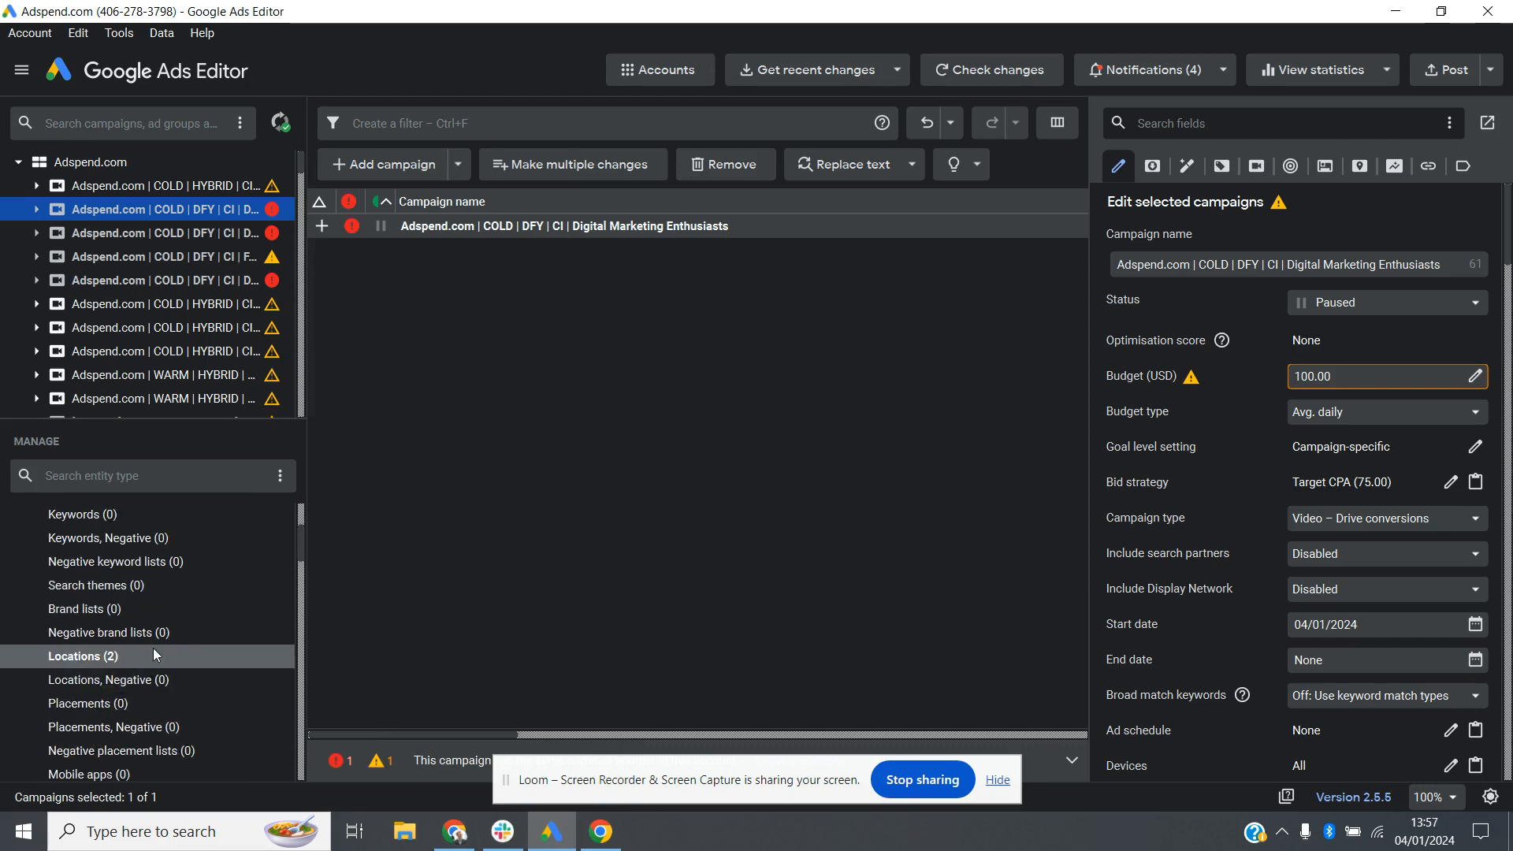
{"action": "left_click", "coordinate": [399, 266]}
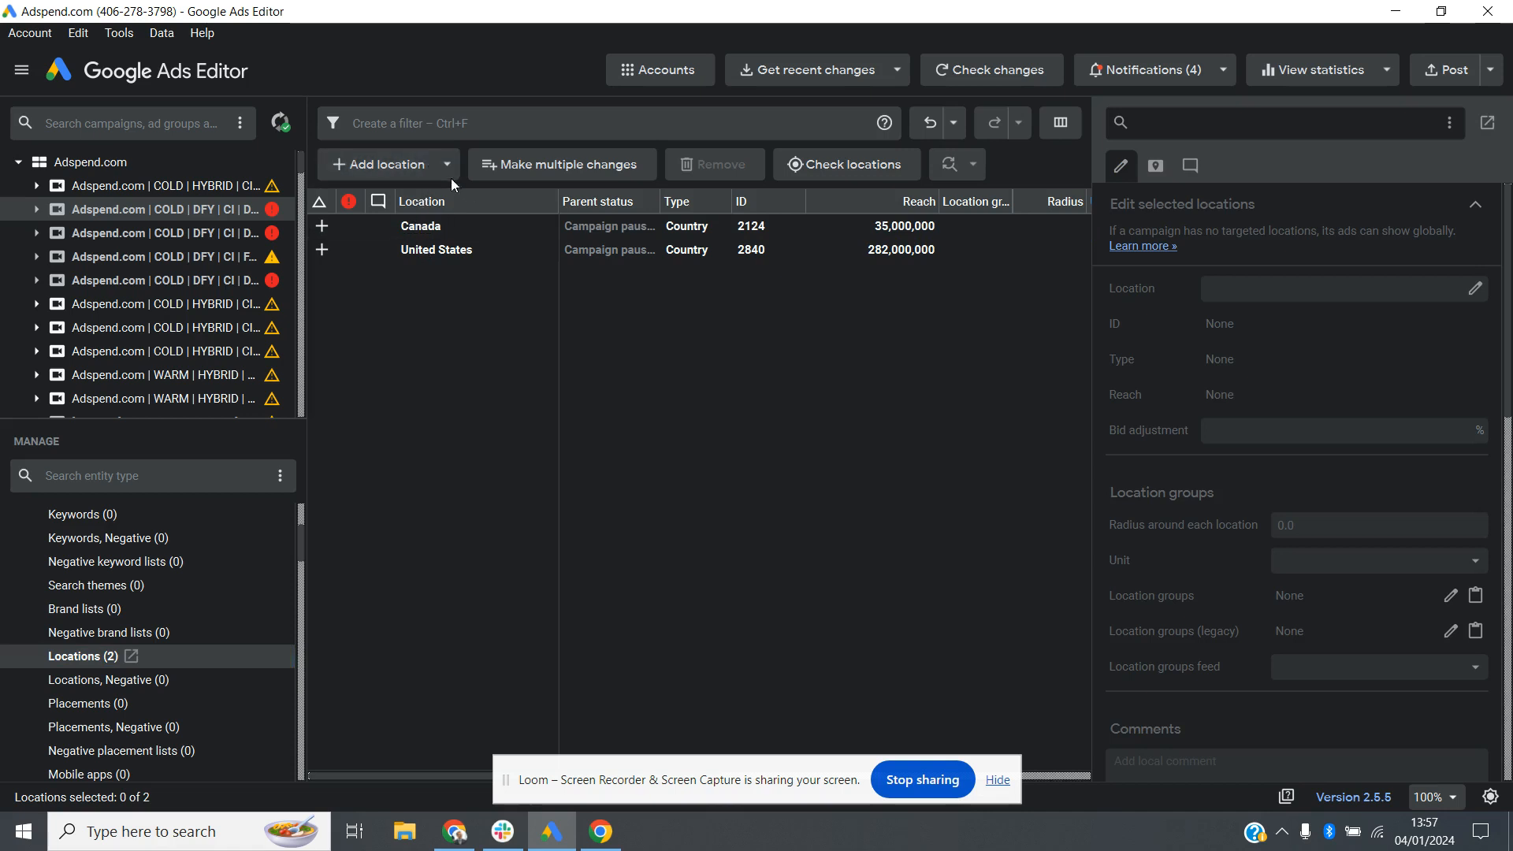
Add a blank ad group-level location to the COLD | HYBRID | CI | Digital Marketing Enthusiasts ad group
{"action": "left_click", "coordinate": [428, 162]}
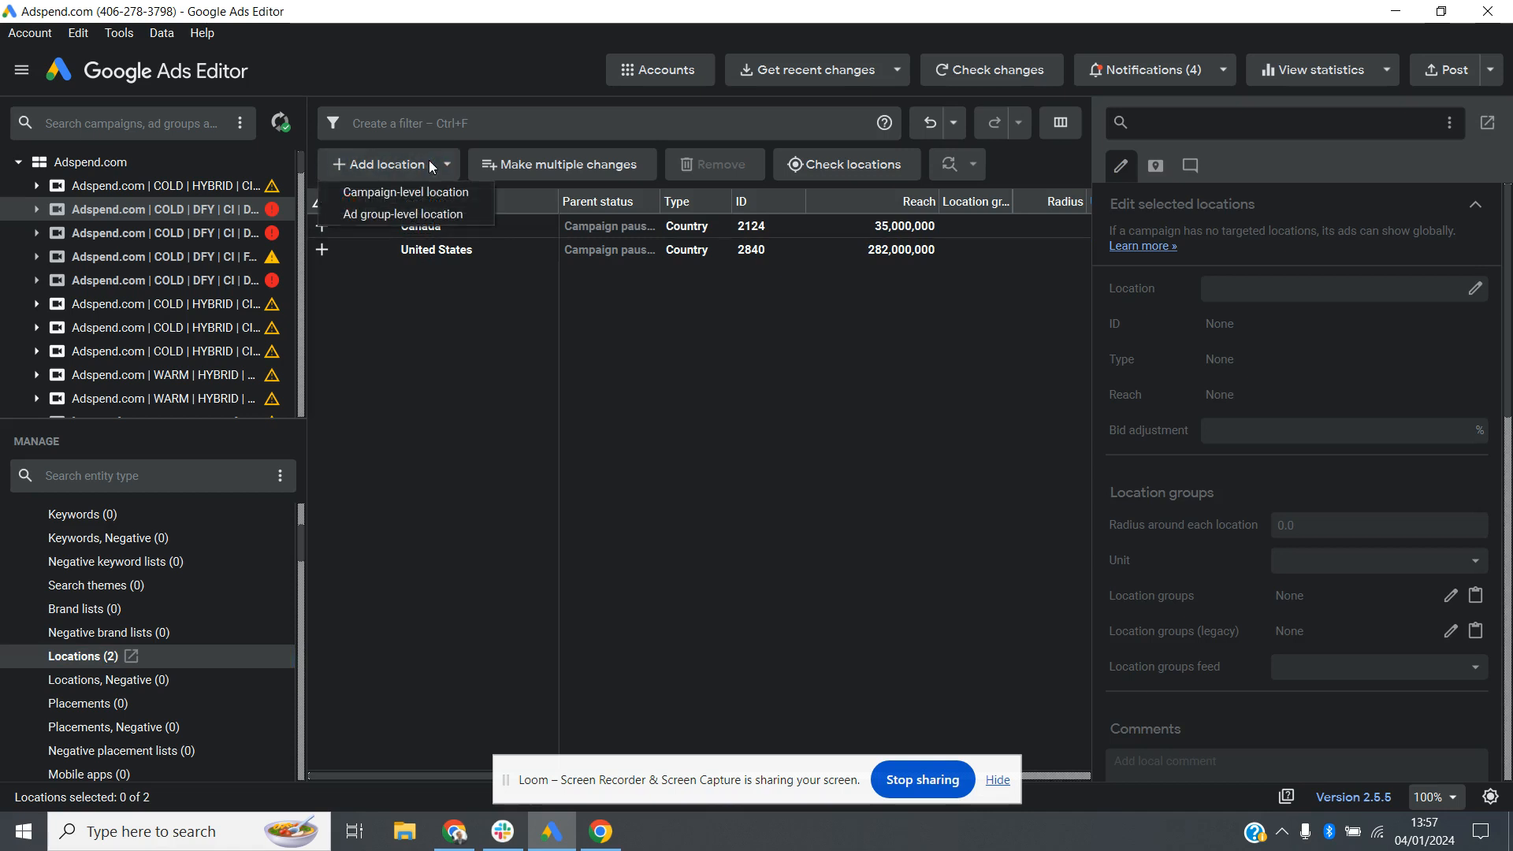
{"action": "left_click", "coordinate": [418, 216]}
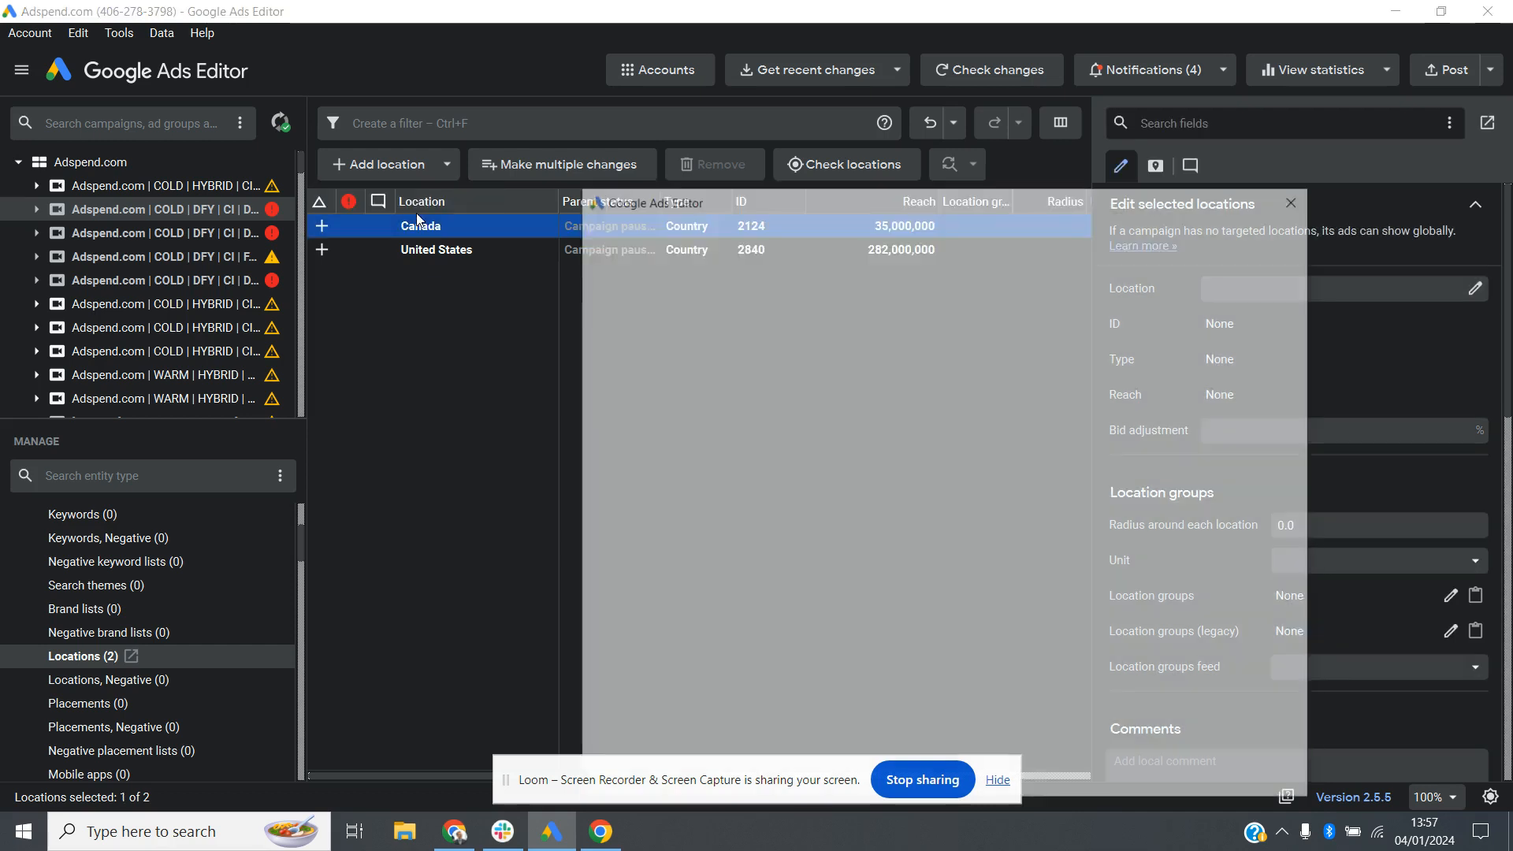
{"action": "left_click", "coordinate": [660, 352]}
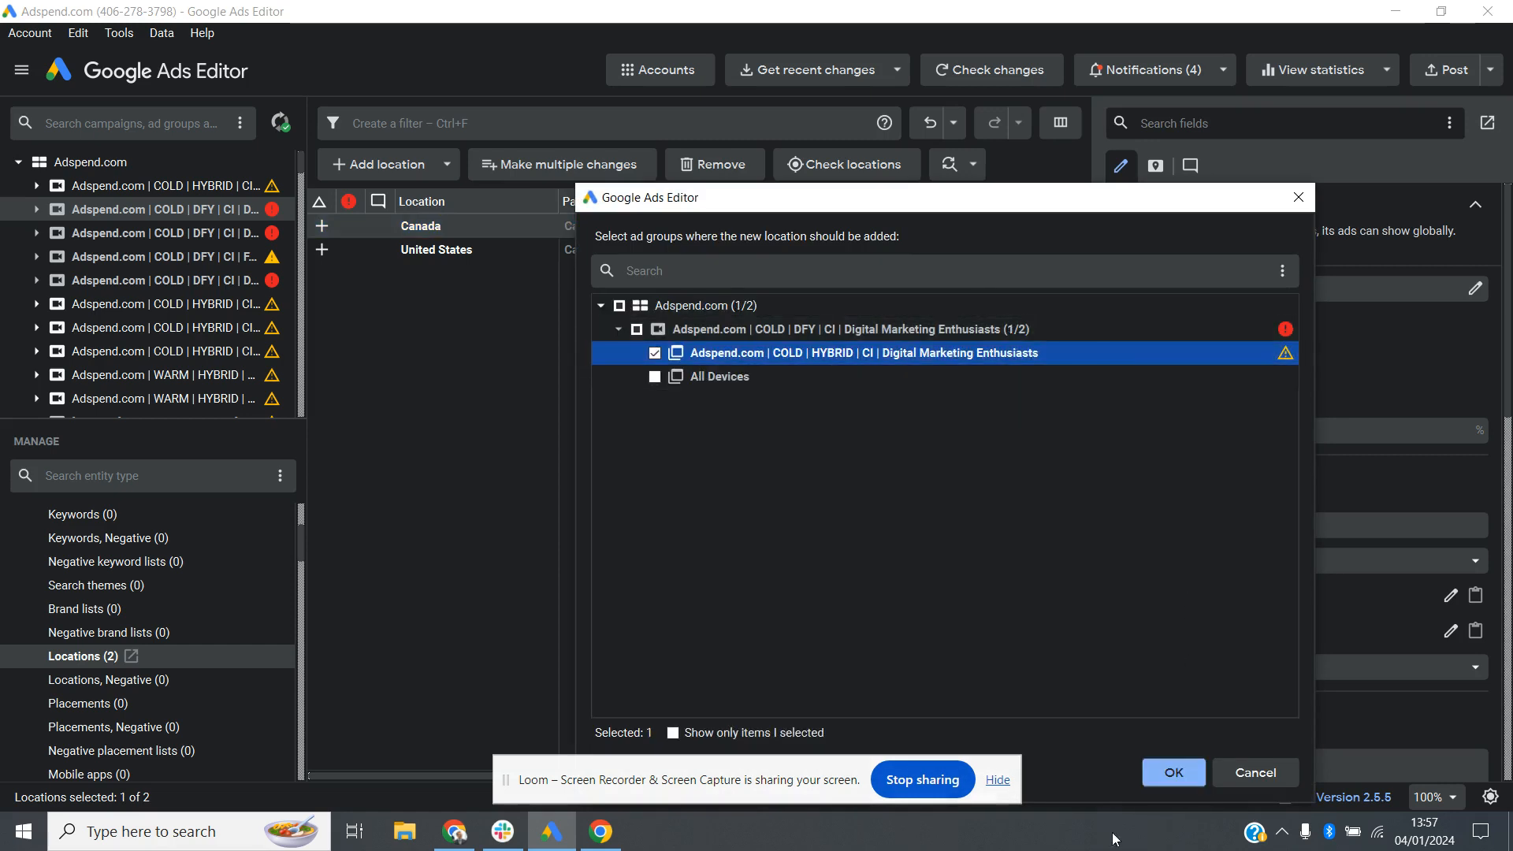
{"action": "left_click", "coordinate": [1177, 775]}
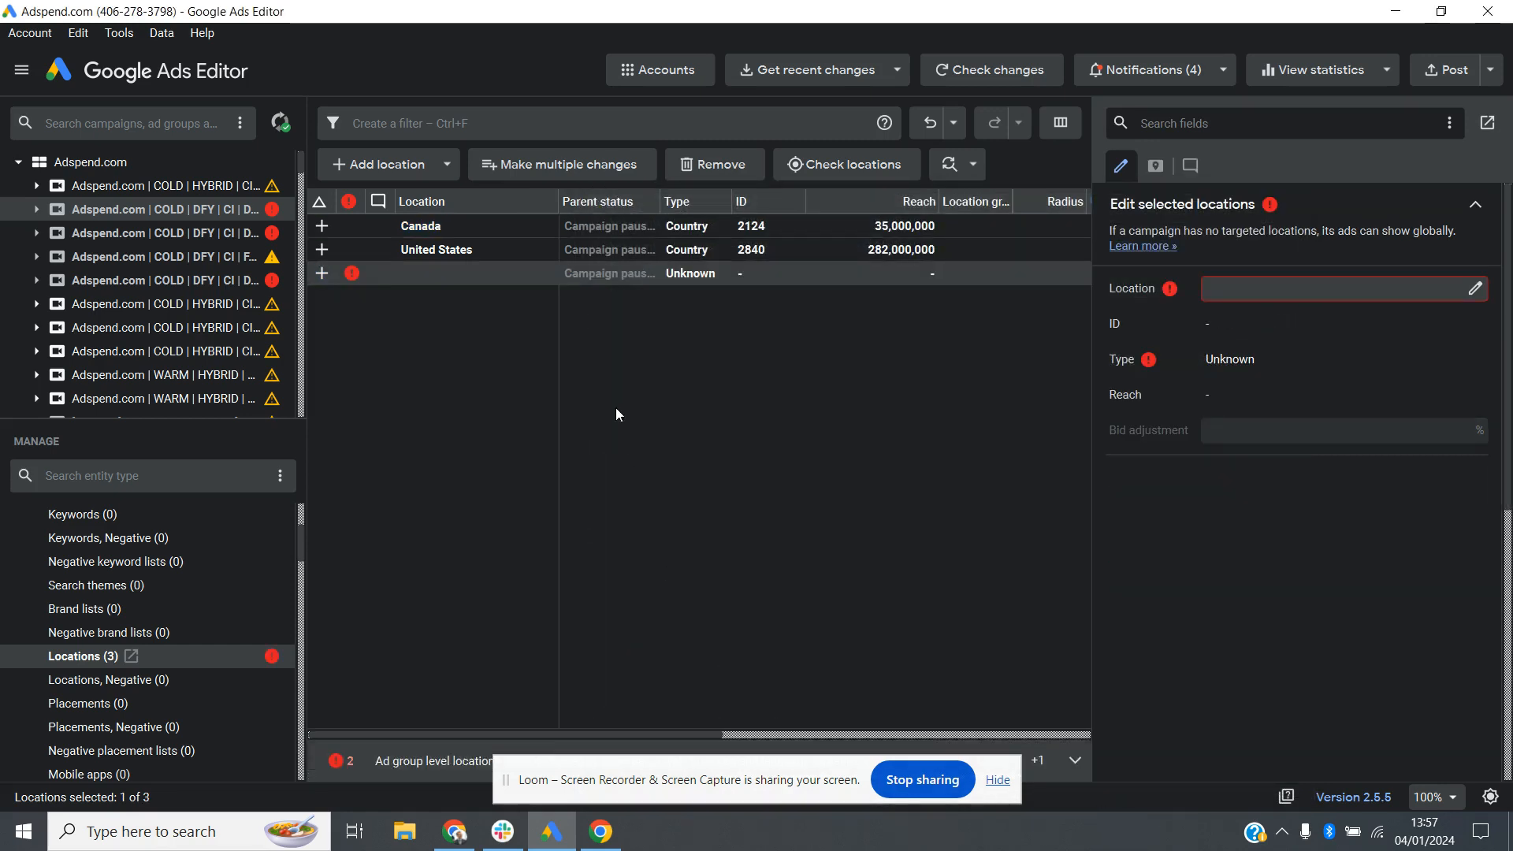
Find United Kingdom in the location search and assign the country to the new ad group-level location
{"action": "left_click", "coordinate": [1474, 289]}
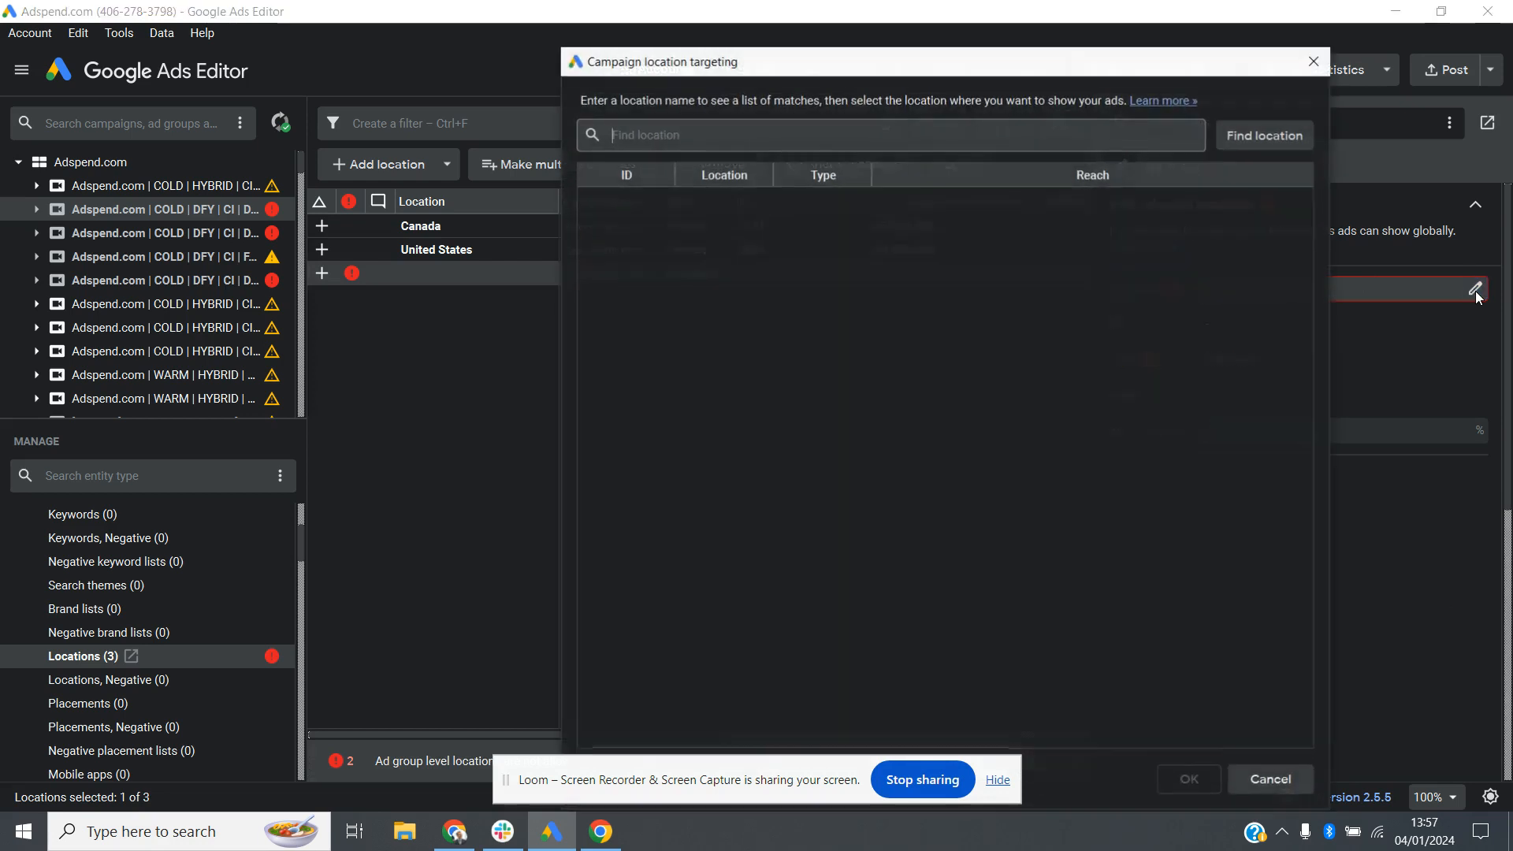
{"action": "type", "text": "U"}
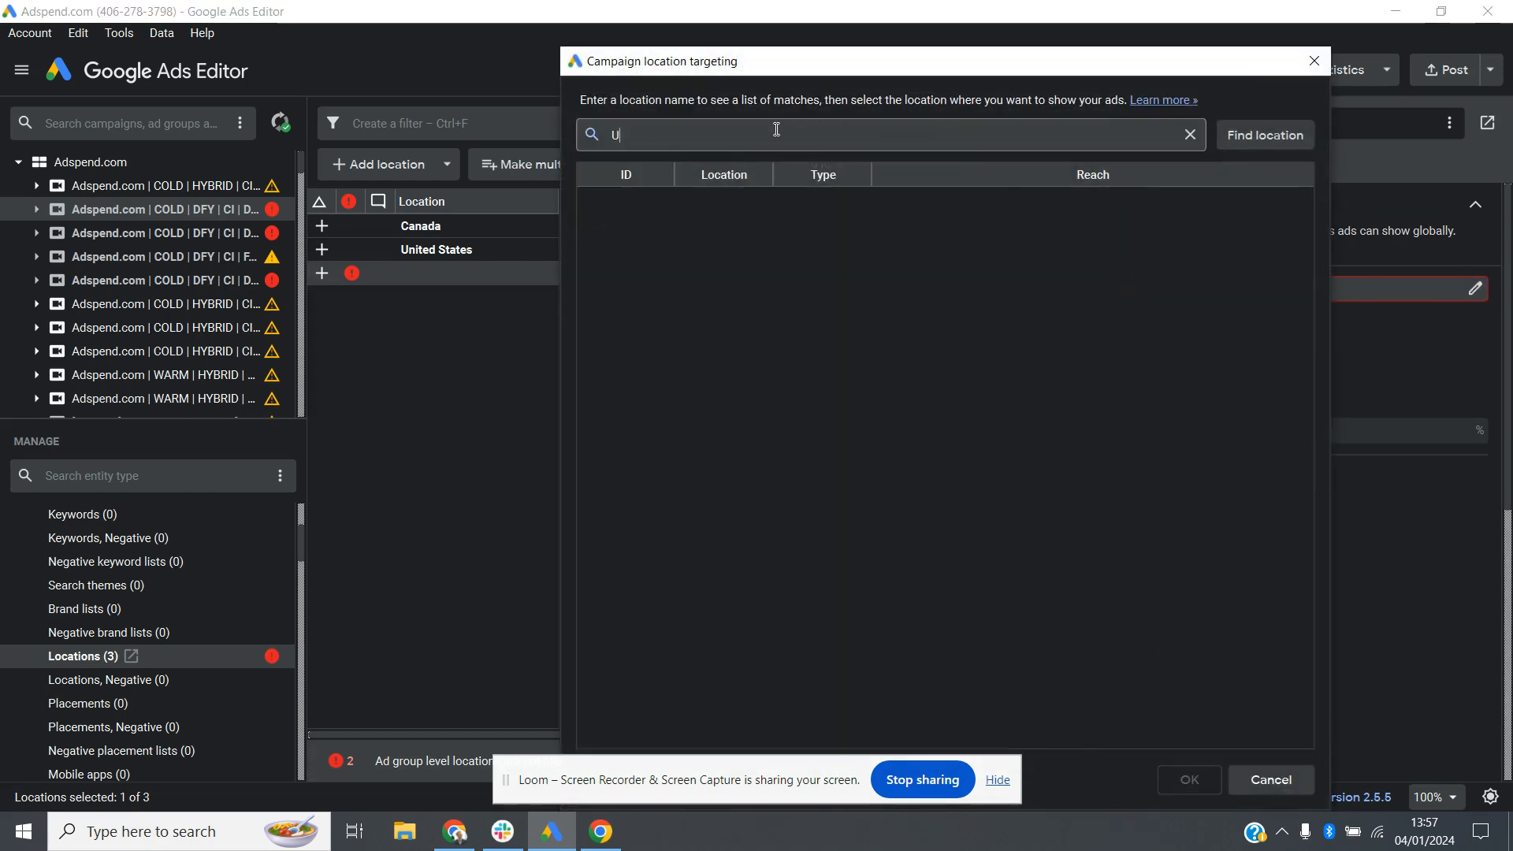
{"action": "type", "text": "nited Kingdom"}
{"action": "left_click", "coordinate": [1261, 144]}
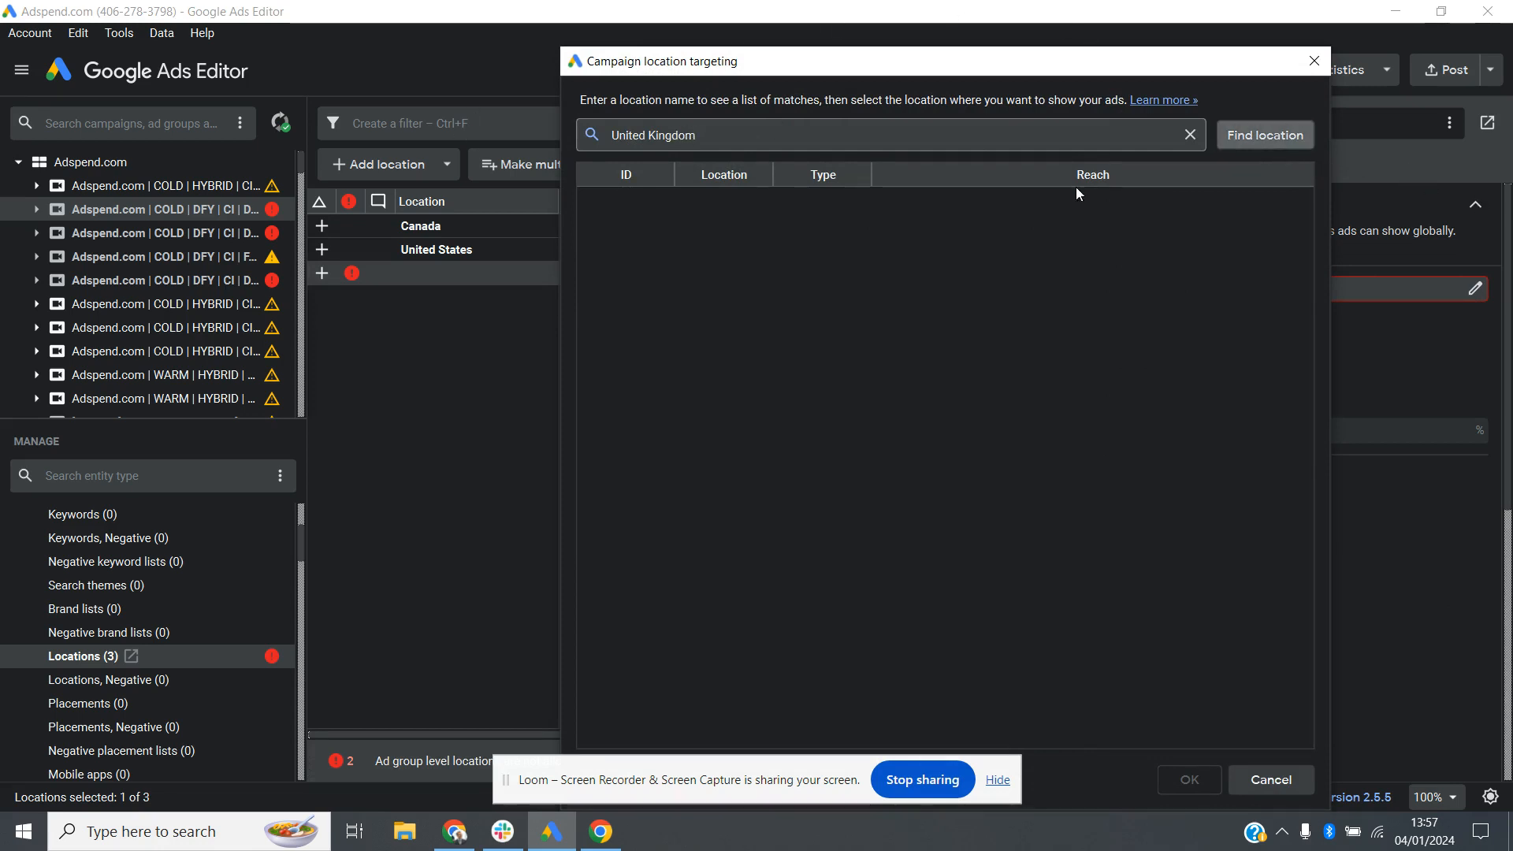
{"action": "left_click", "coordinate": [725, 211]}
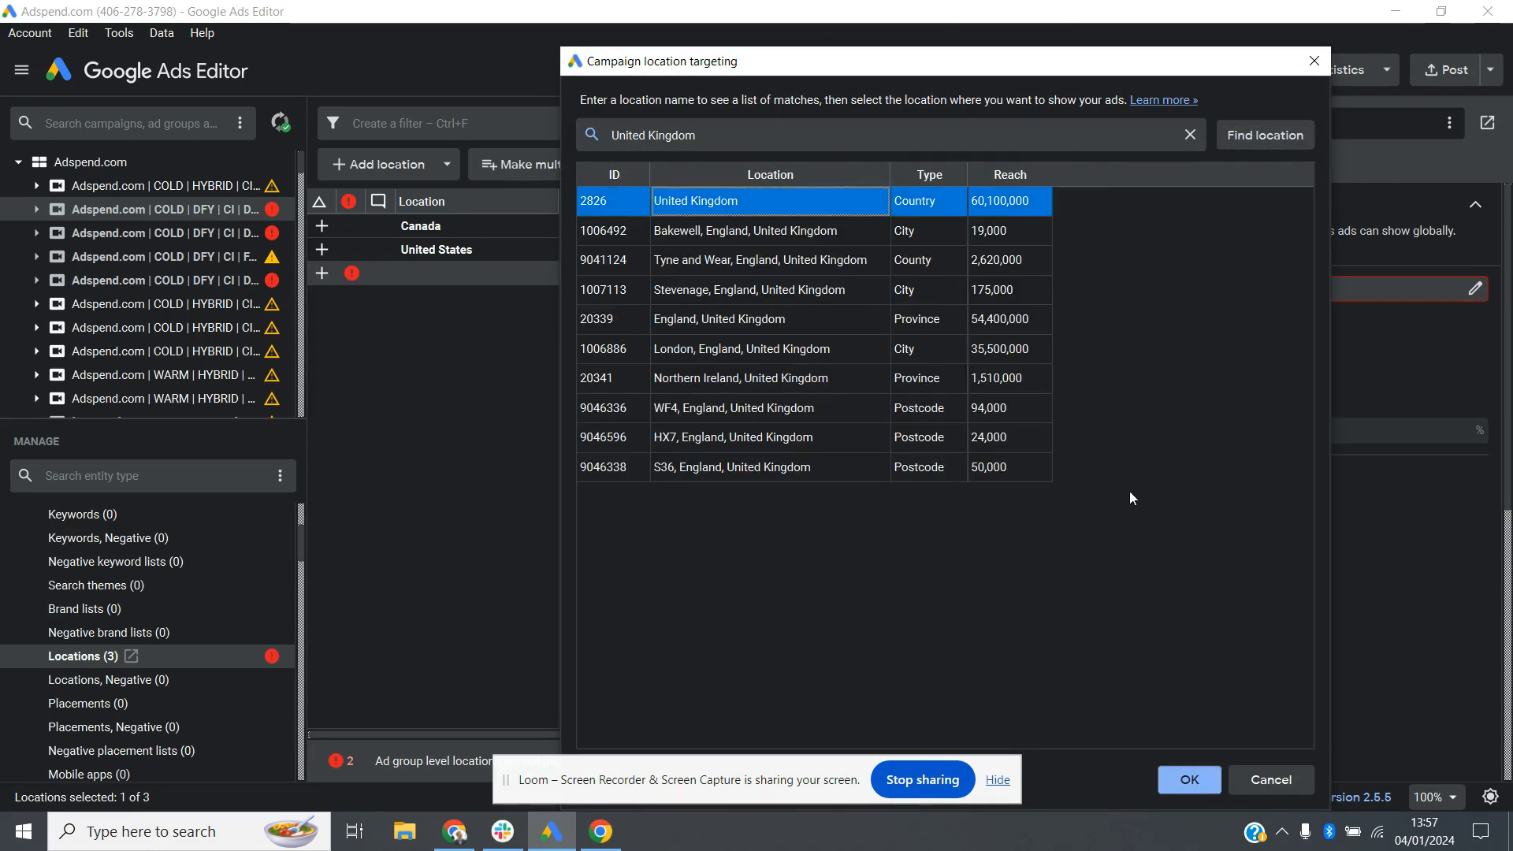
{"action": "left_click", "coordinate": [1189, 779]}
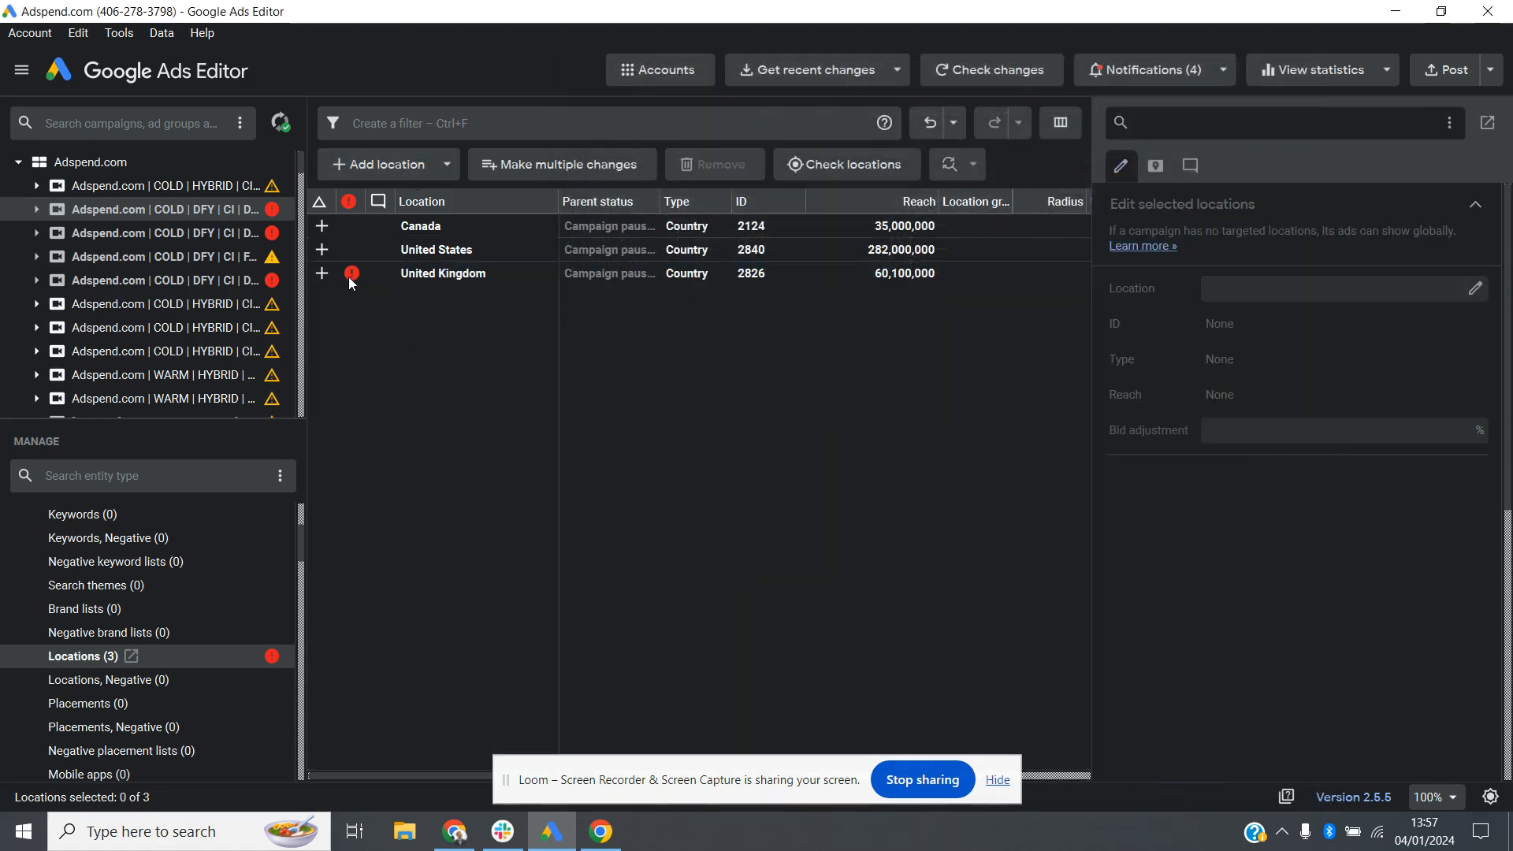
Check the error on the ad group-level United Kingdom location and remove that location
{"action": "mouse_move", "coordinate": [349, 279]}
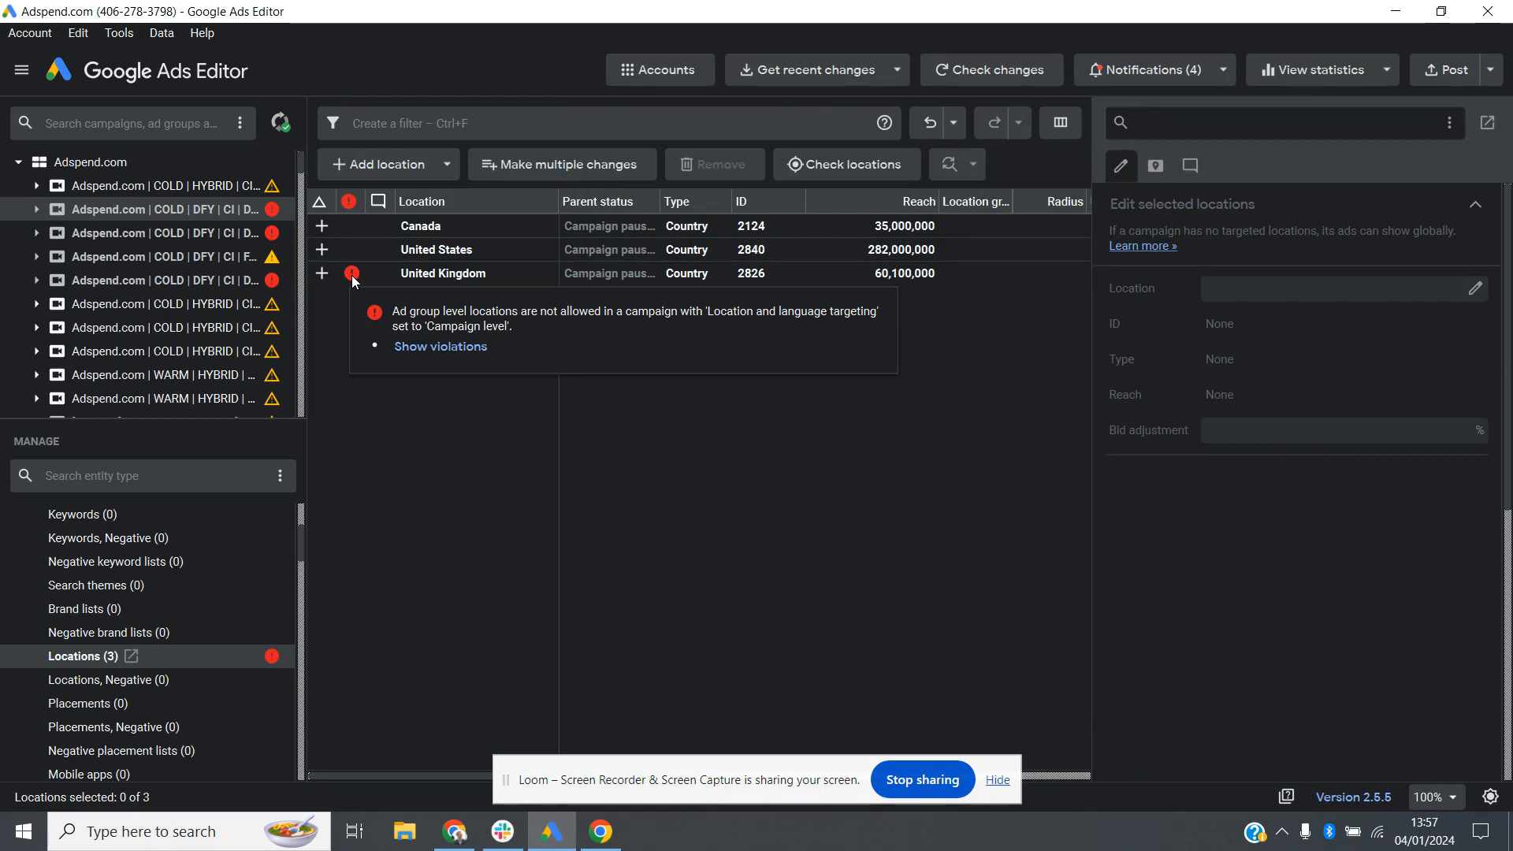
{"action": "left_click", "coordinate": [447, 279]}
{"action": "left_click", "coordinate": [447, 279]}
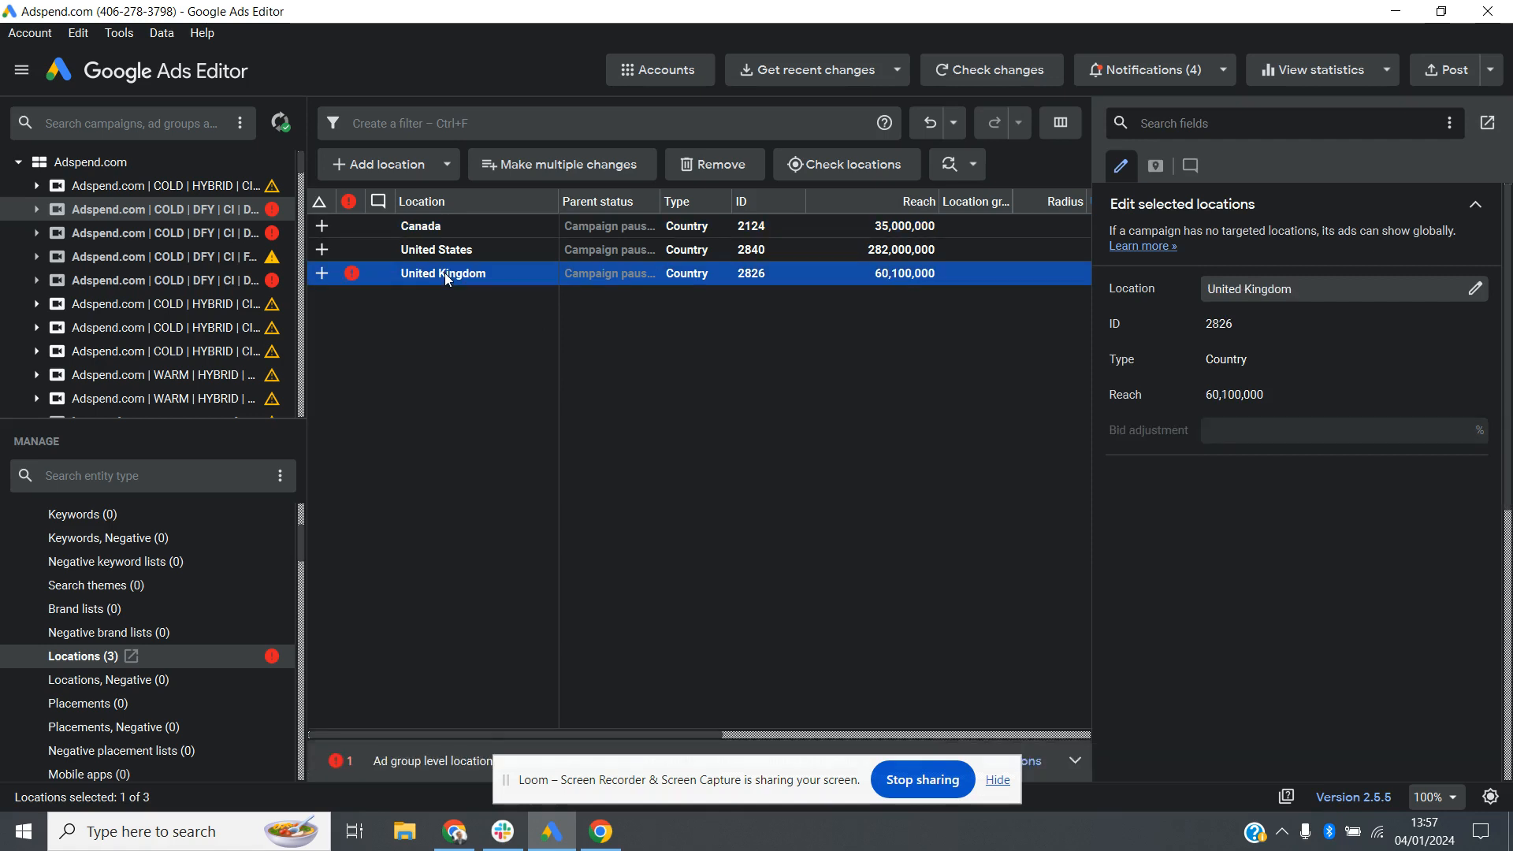
{"action": "key", "text": "Delete"}
Add a campaign-level location to the campaign and set it to the country United Kingdom, searching for united
{"action": "left_click", "coordinate": [408, 167]}
{"action": "left_click", "coordinate": [415, 194]}
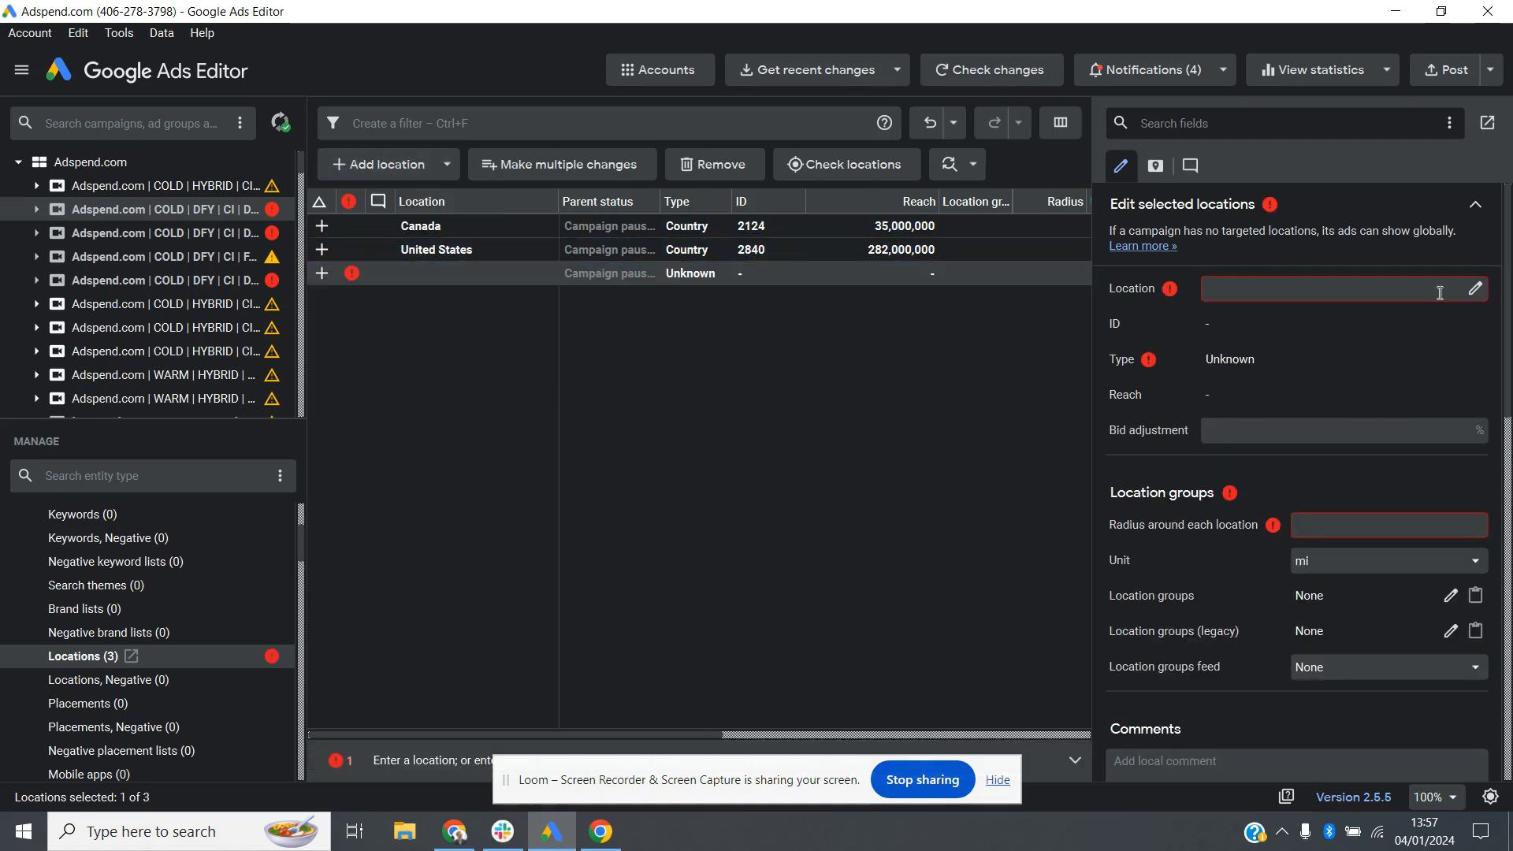
{"action": "left_click", "coordinate": [1475, 289]}
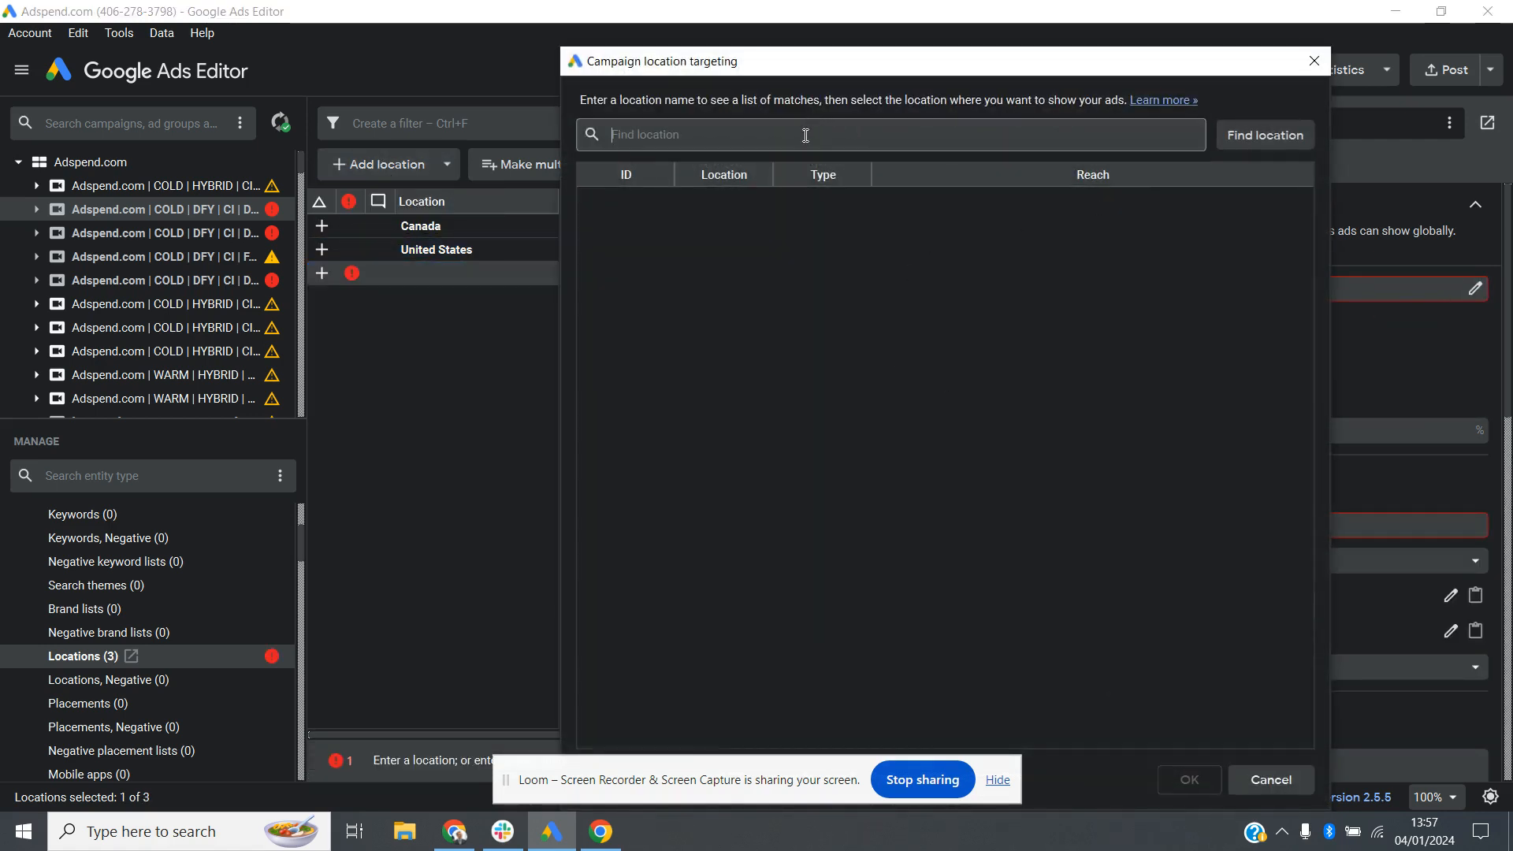
{"action": "type", "text": "united"}
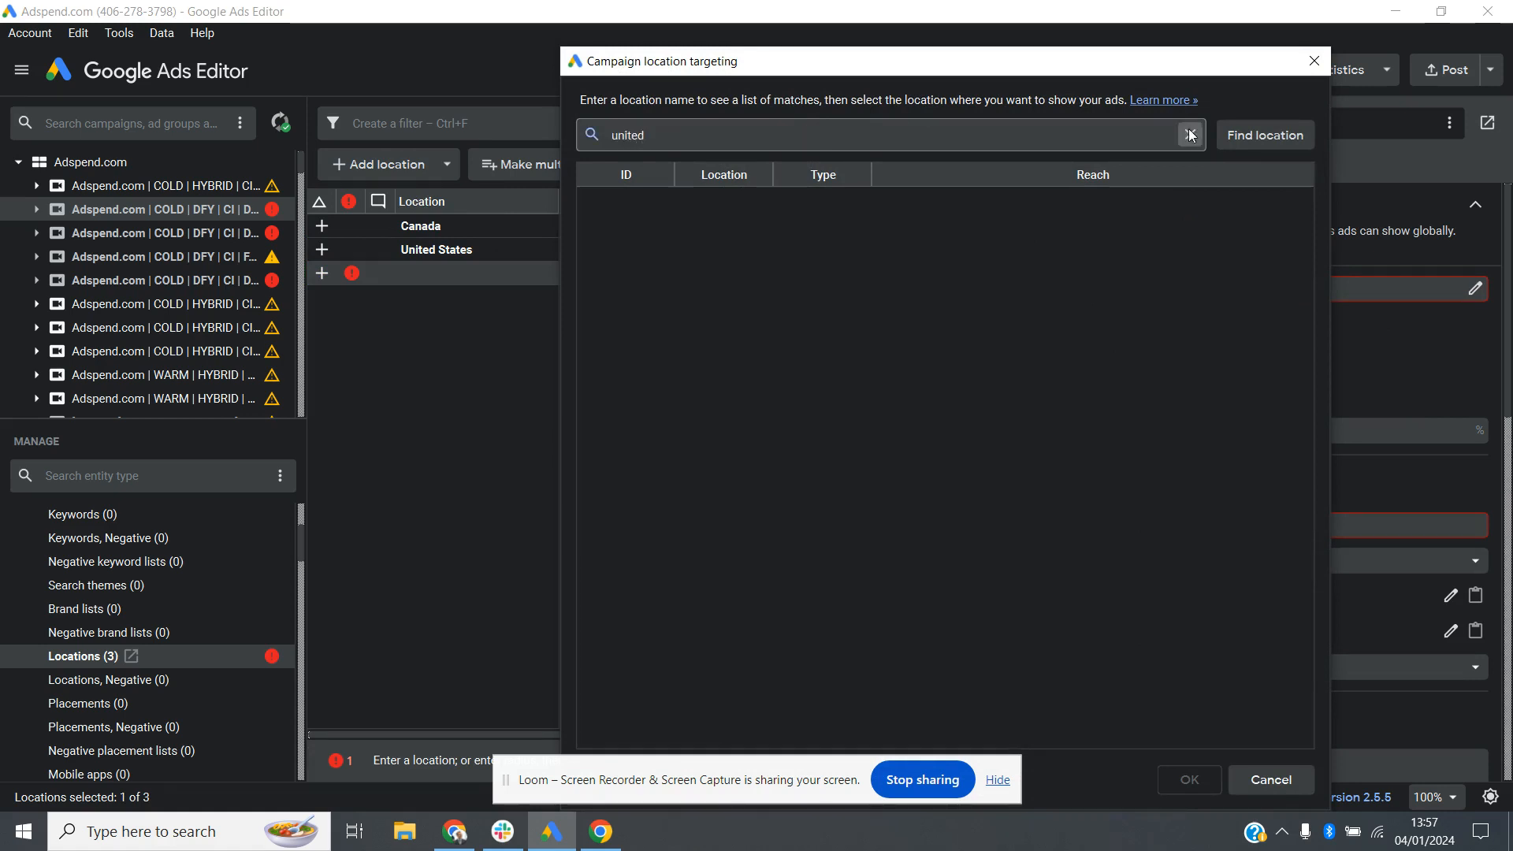
{"action": "left_click", "coordinate": [1243, 140]}
{"action": "left_click", "coordinate": [762, 230]}
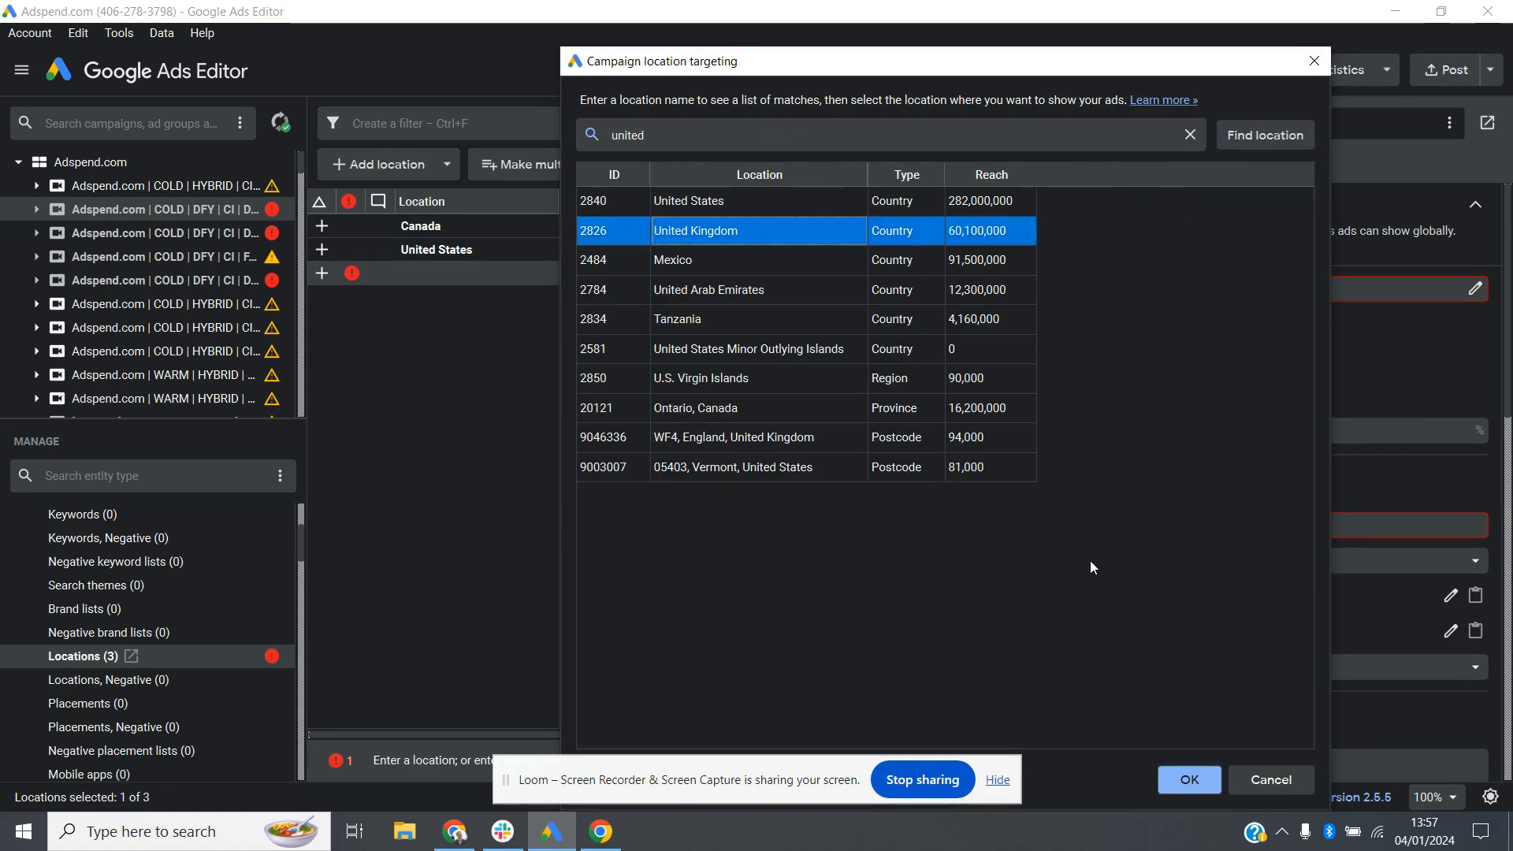
{"action": "left_click", "coordinate": [1177, 776]}
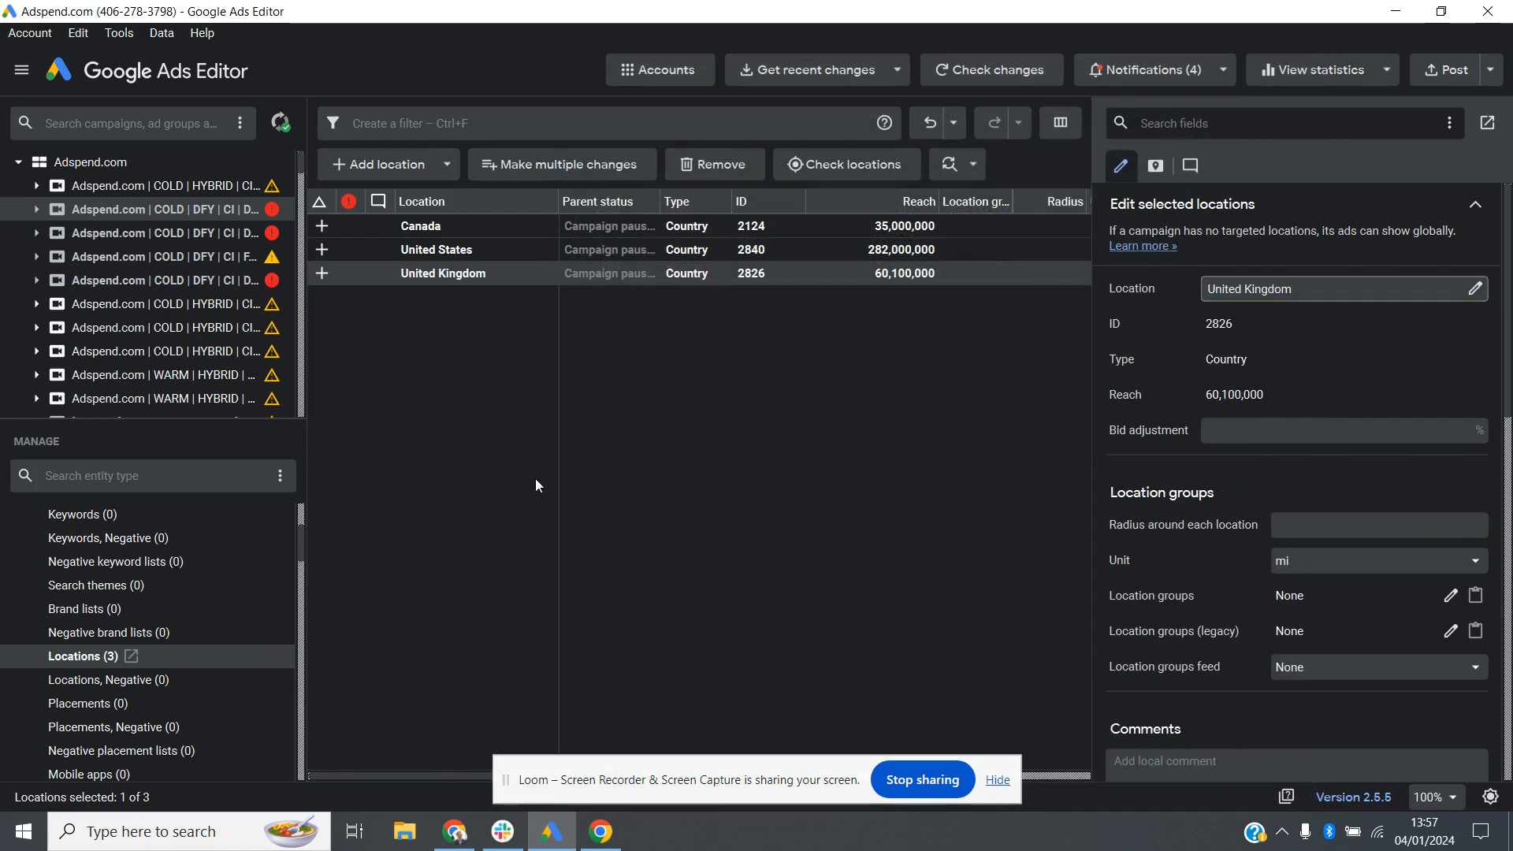
Select the four COLD | DFY campaigns together and add a blank campaign-level location to all of them
{"action": "scroll", "coordinate": [177, 579], "scroll_direction": "up", "scroll_amount": 3}
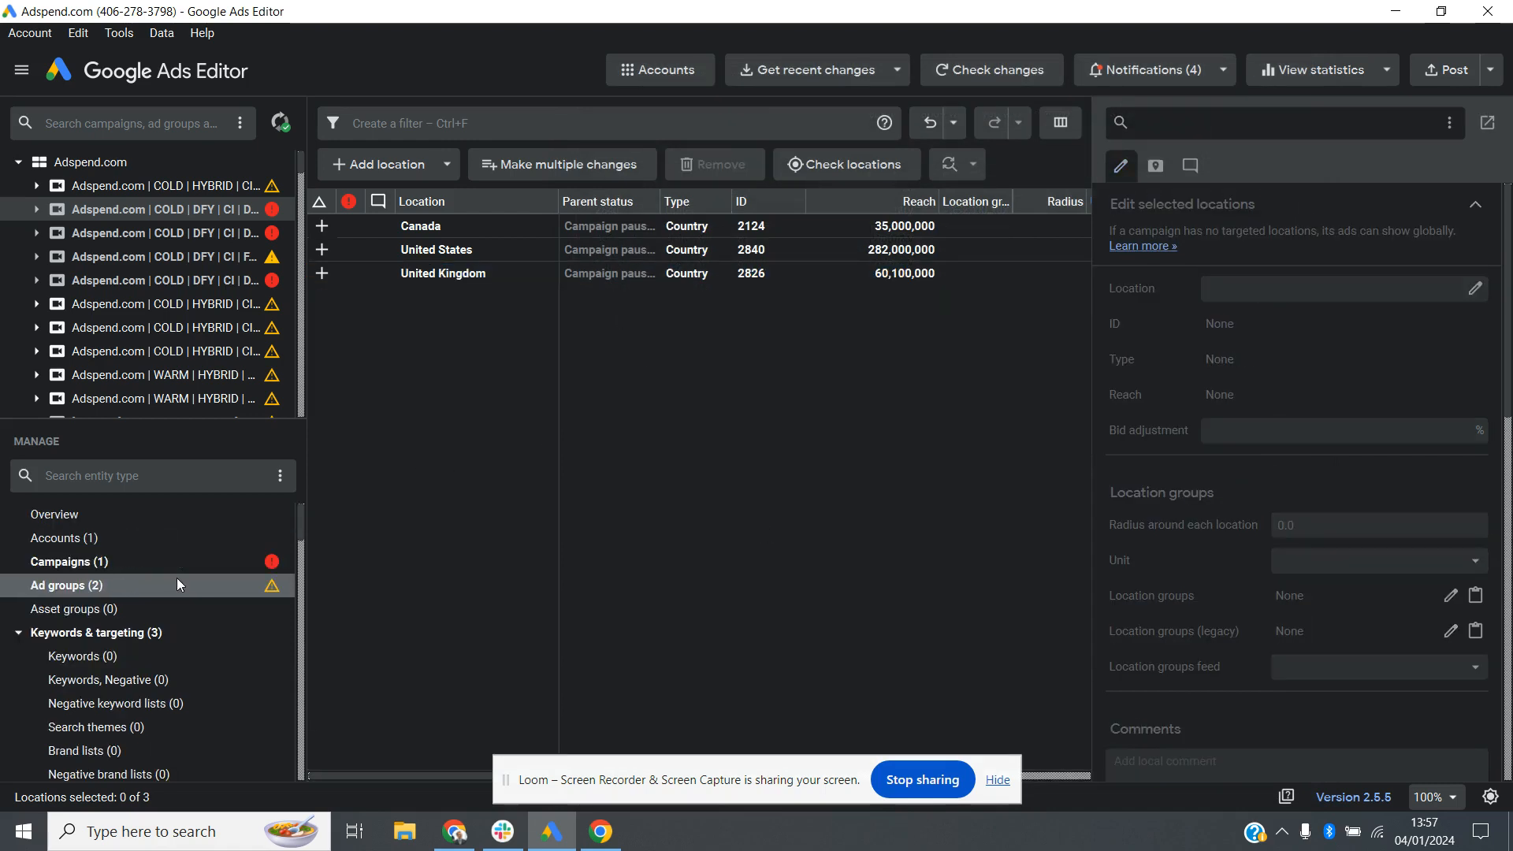
{"action": "left_click", "coordinate": [205, 281], "text": "shift"}
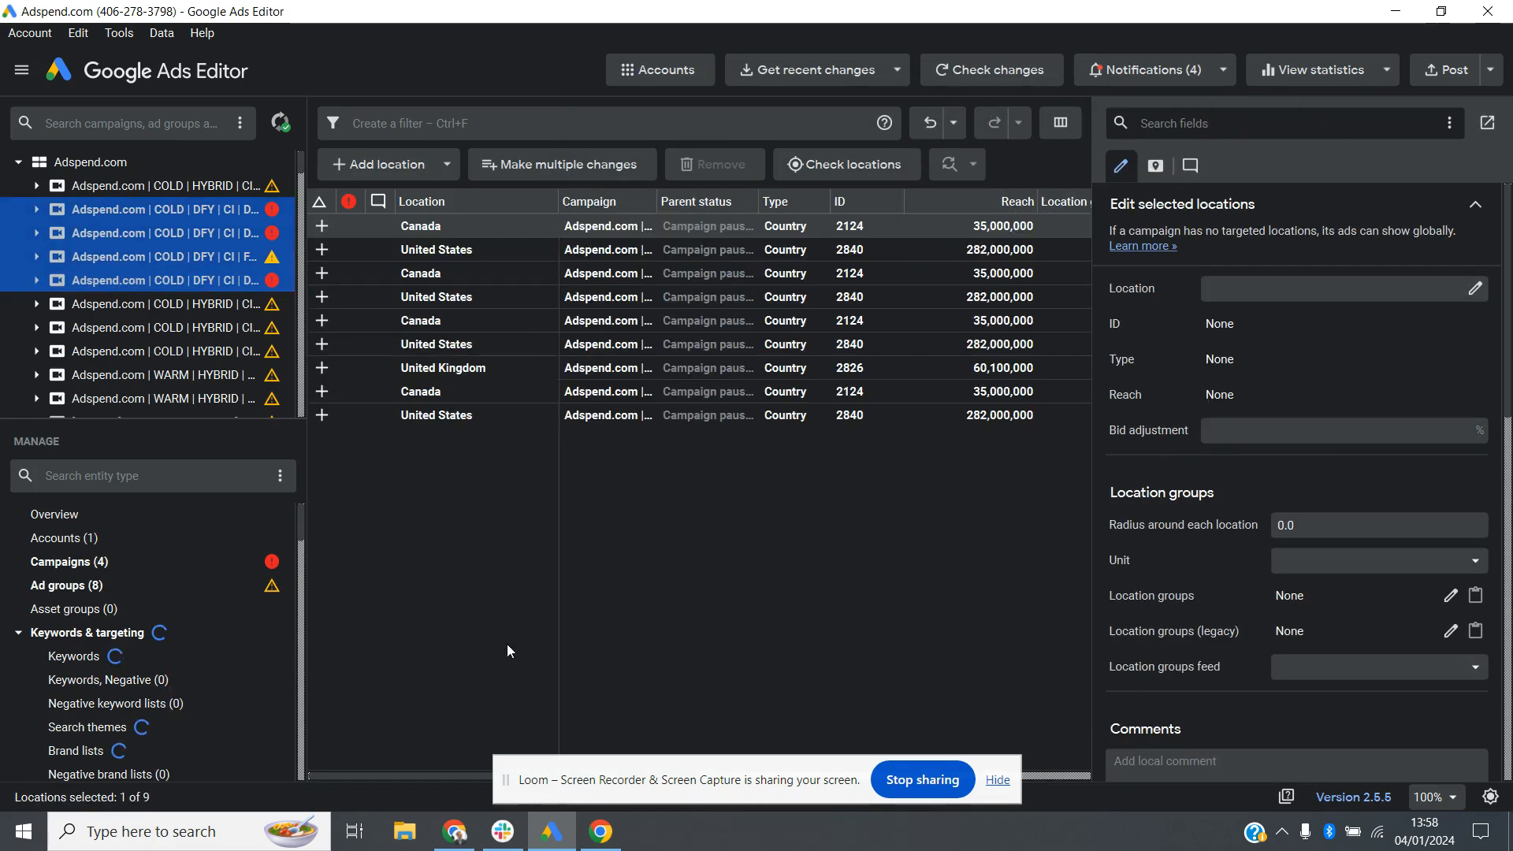
{"action": "left_click", "coordinate": [410, 159]}
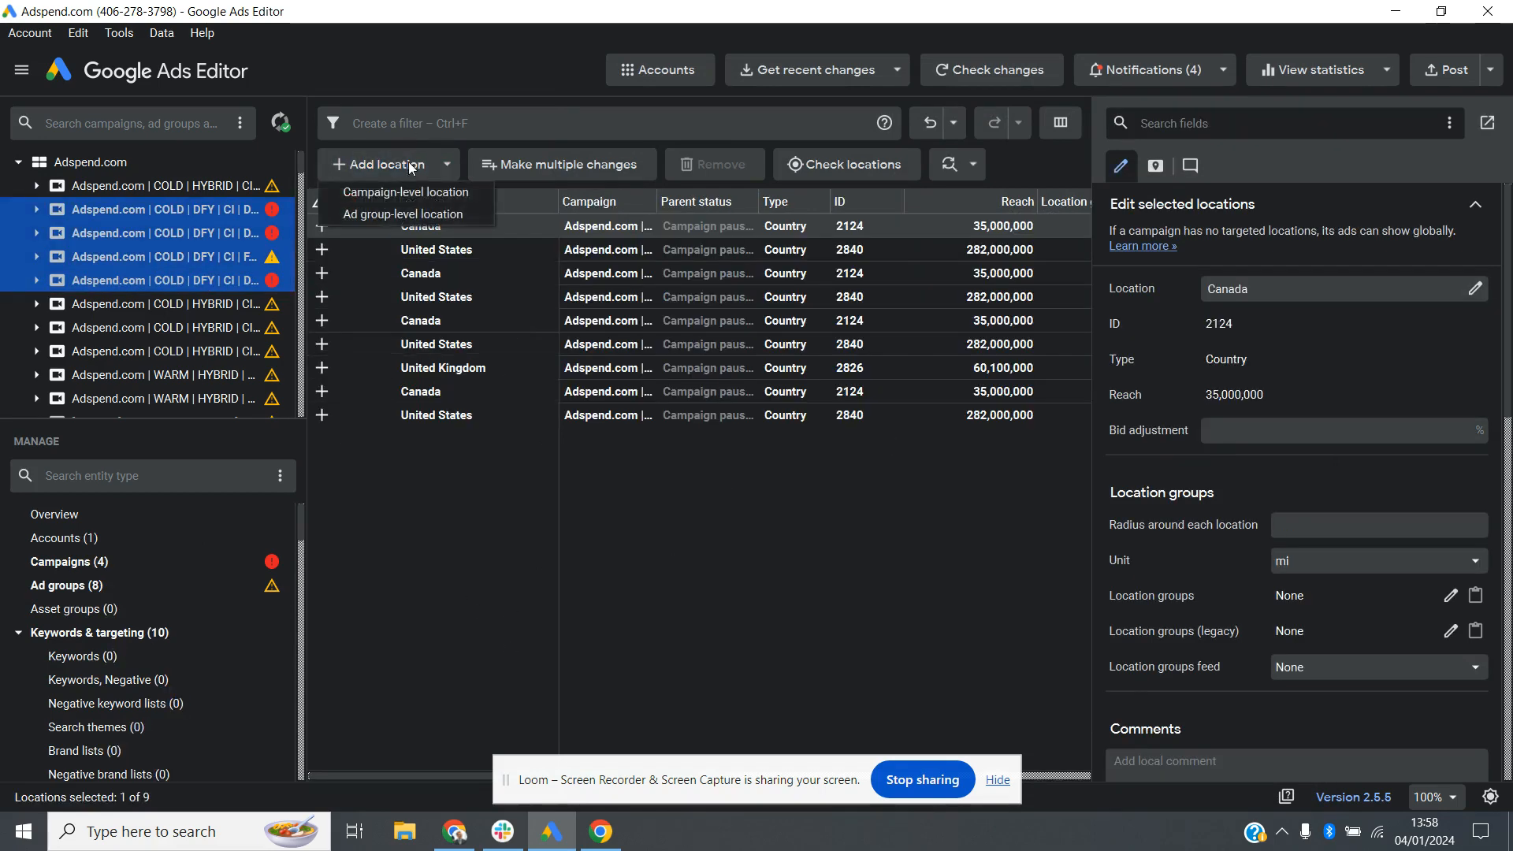
{"action": "left_click", "coordinate": [402, 191]}
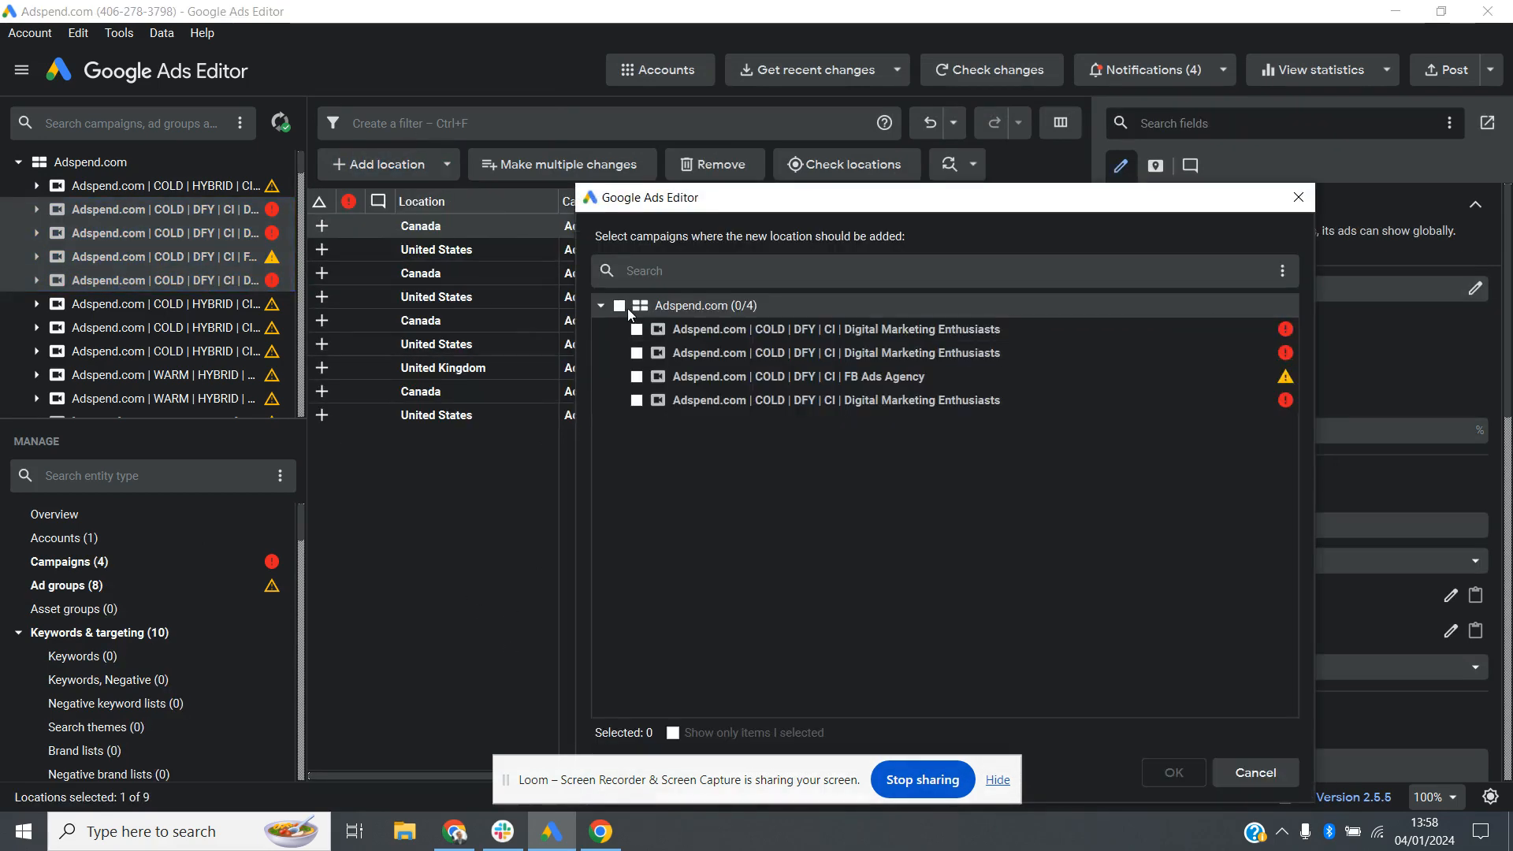
{"action": "left_click", "coordinate": [620, 307]}
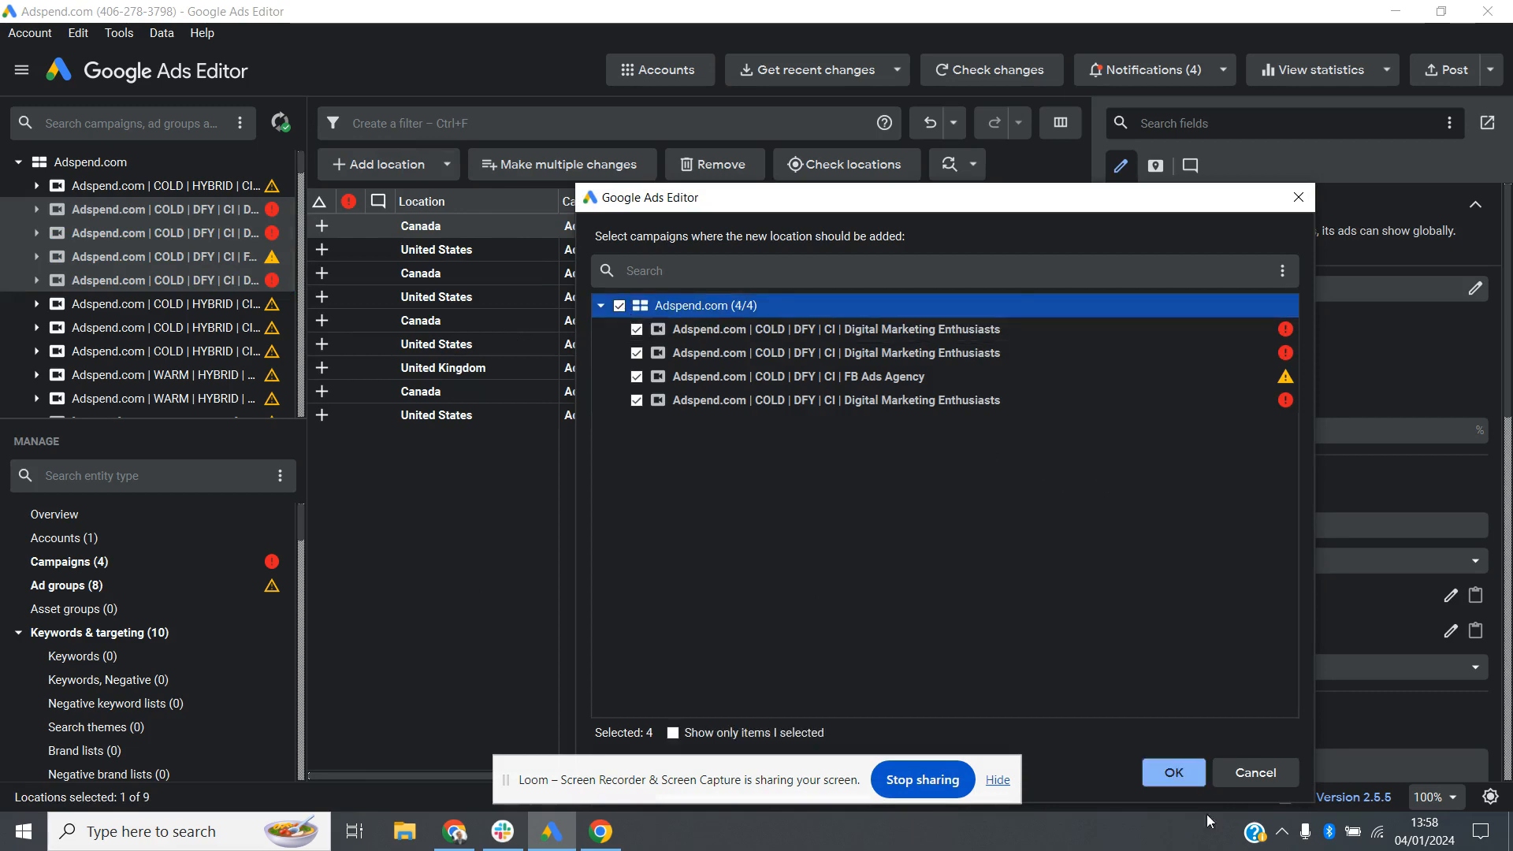
{"action": "left_click", "coordinate": [1168, 773]}
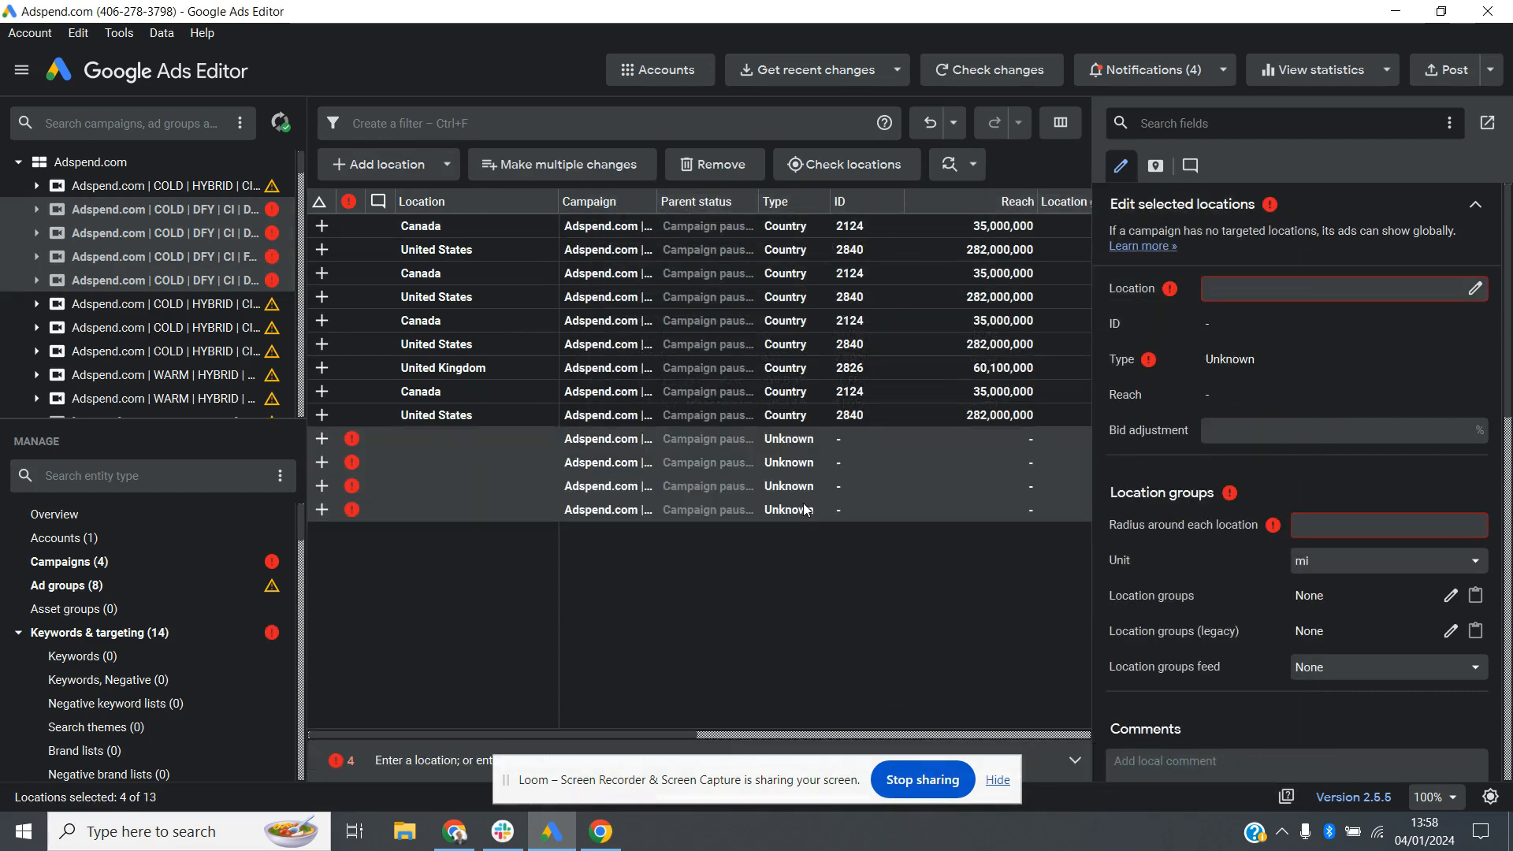
Set the four new locations to United Kingdom, searching for united, and delete the new entry that duplicates an existing one
{"action": "left_click", "coordinate": [1474, 290]}
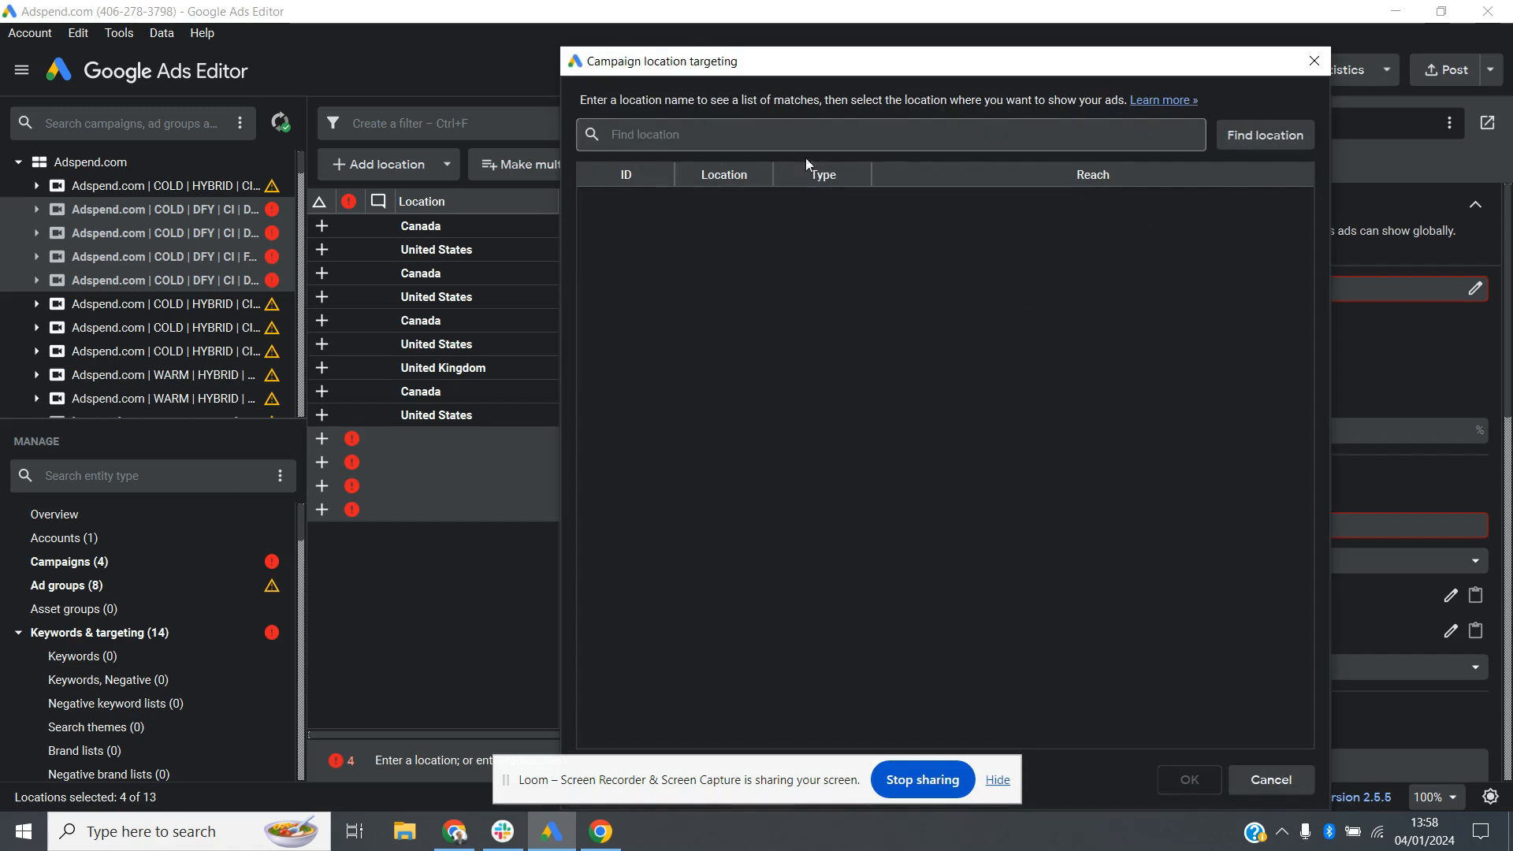
{"action": "type", "text": "united"}
{"action": "key", "text": "Return"}
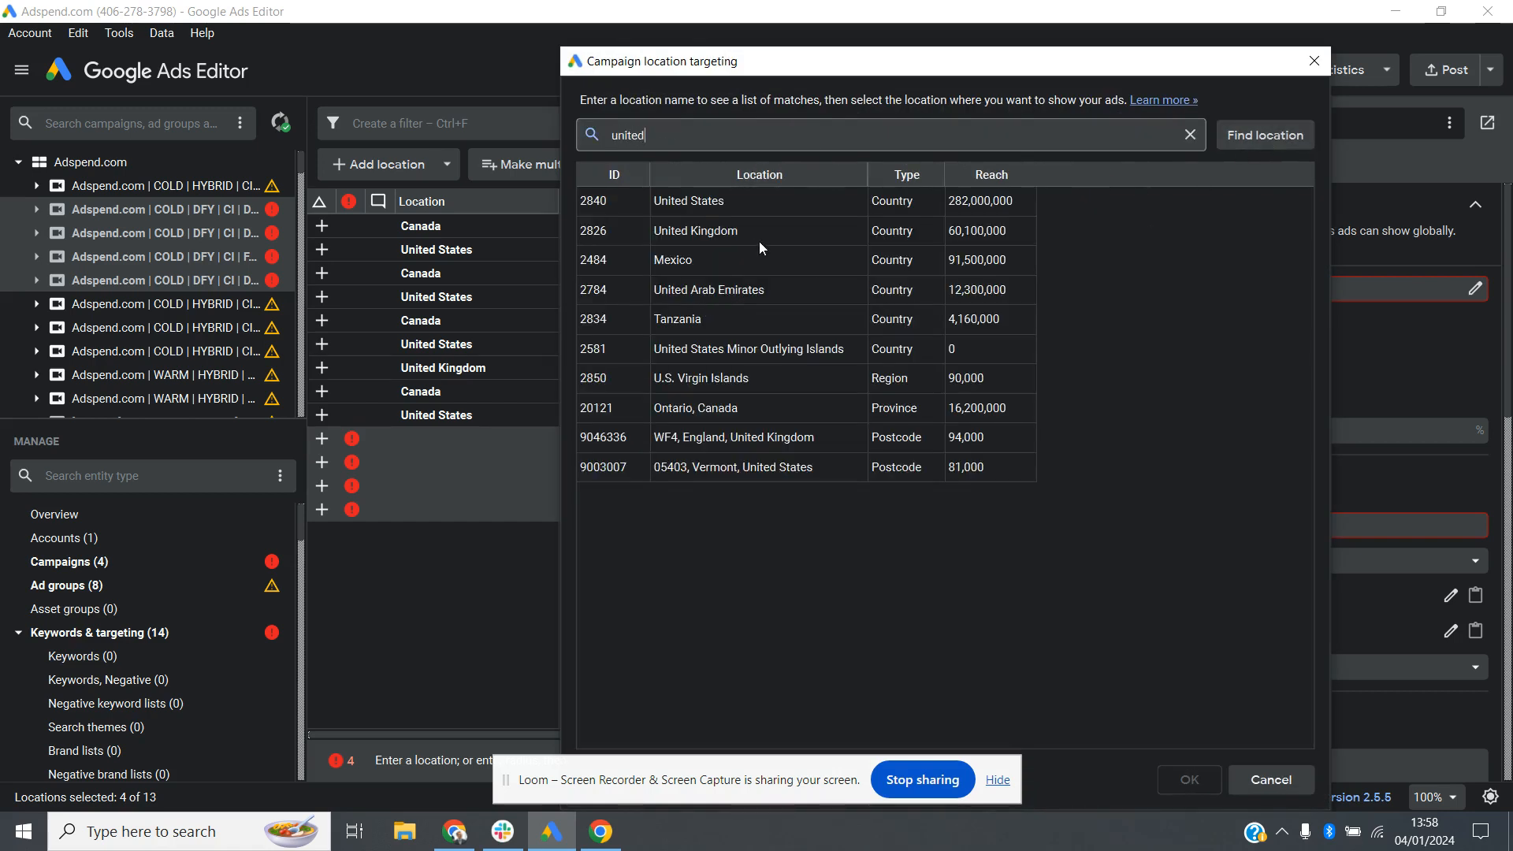
{"action": "left_click", "coordinate": [759, 236]}
{"action": "left_click", "coordinate": [1187, 782]}
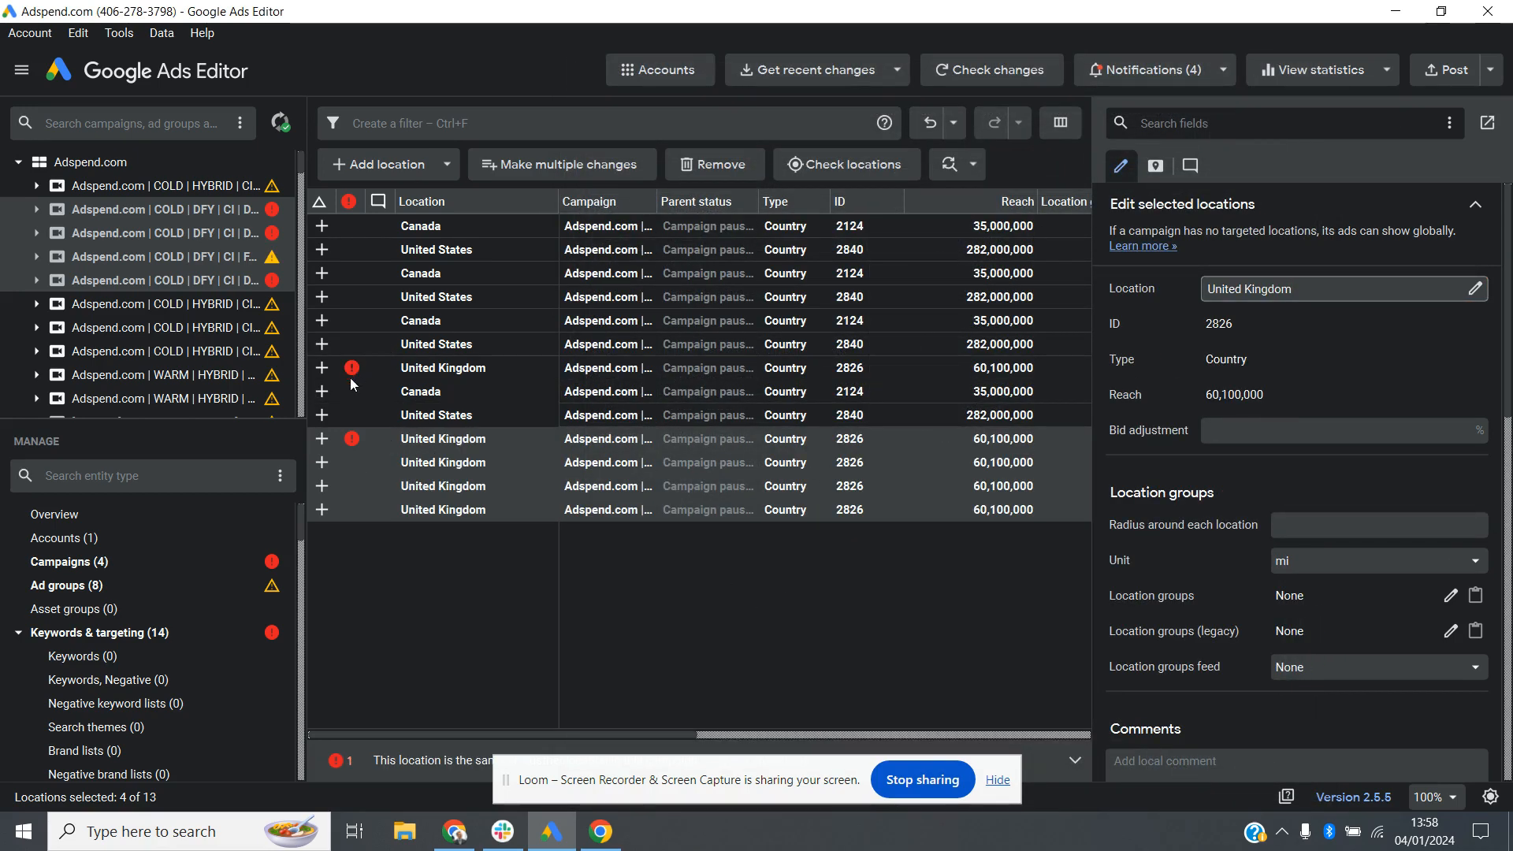
{"action": "left_click", "coordinate": [386, 442]}
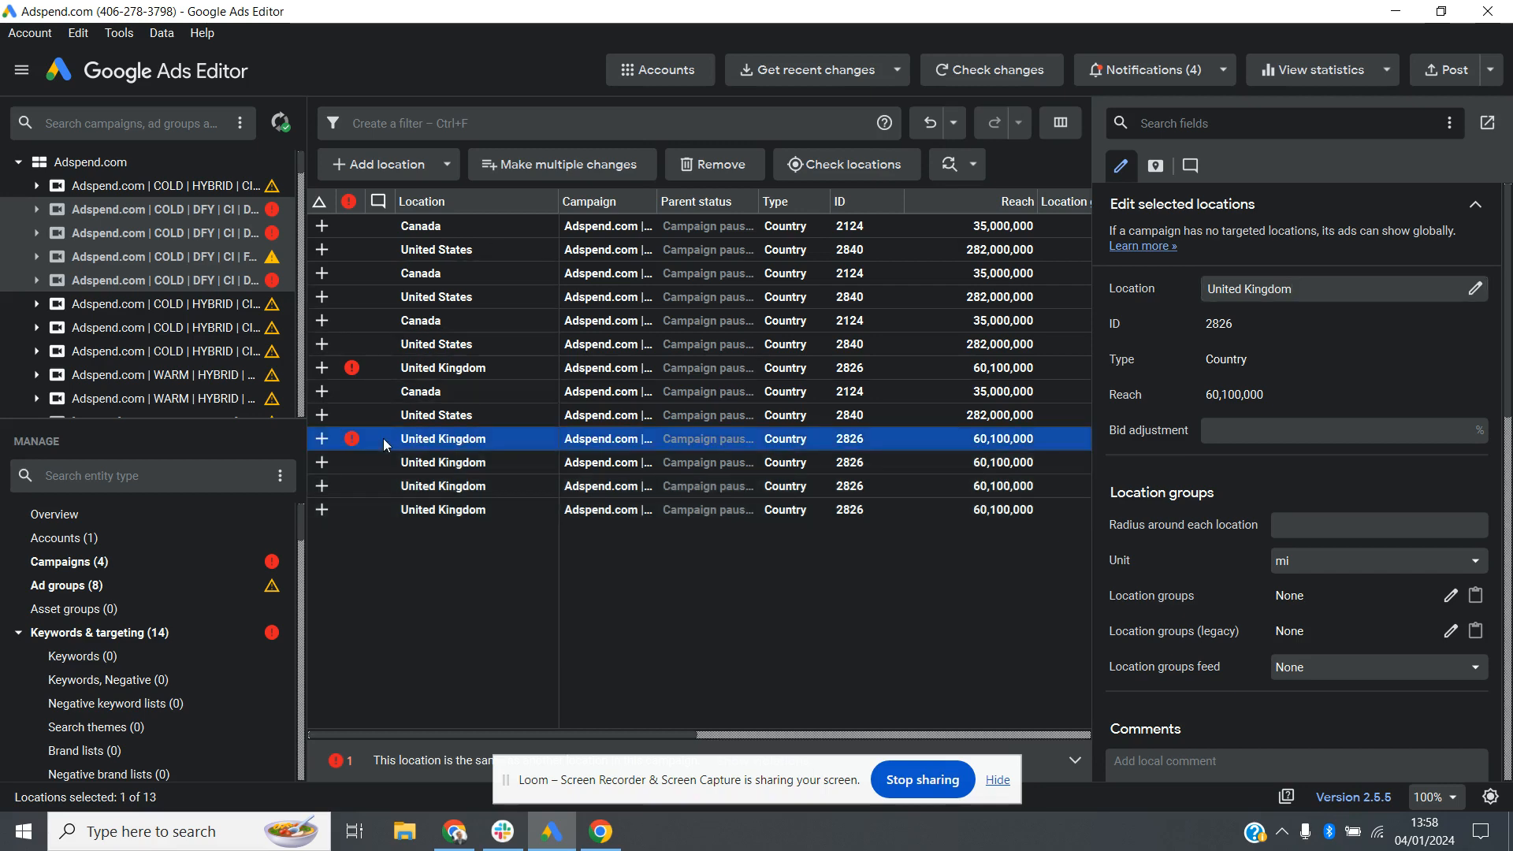
{"action": "key", "text": "Delete"}
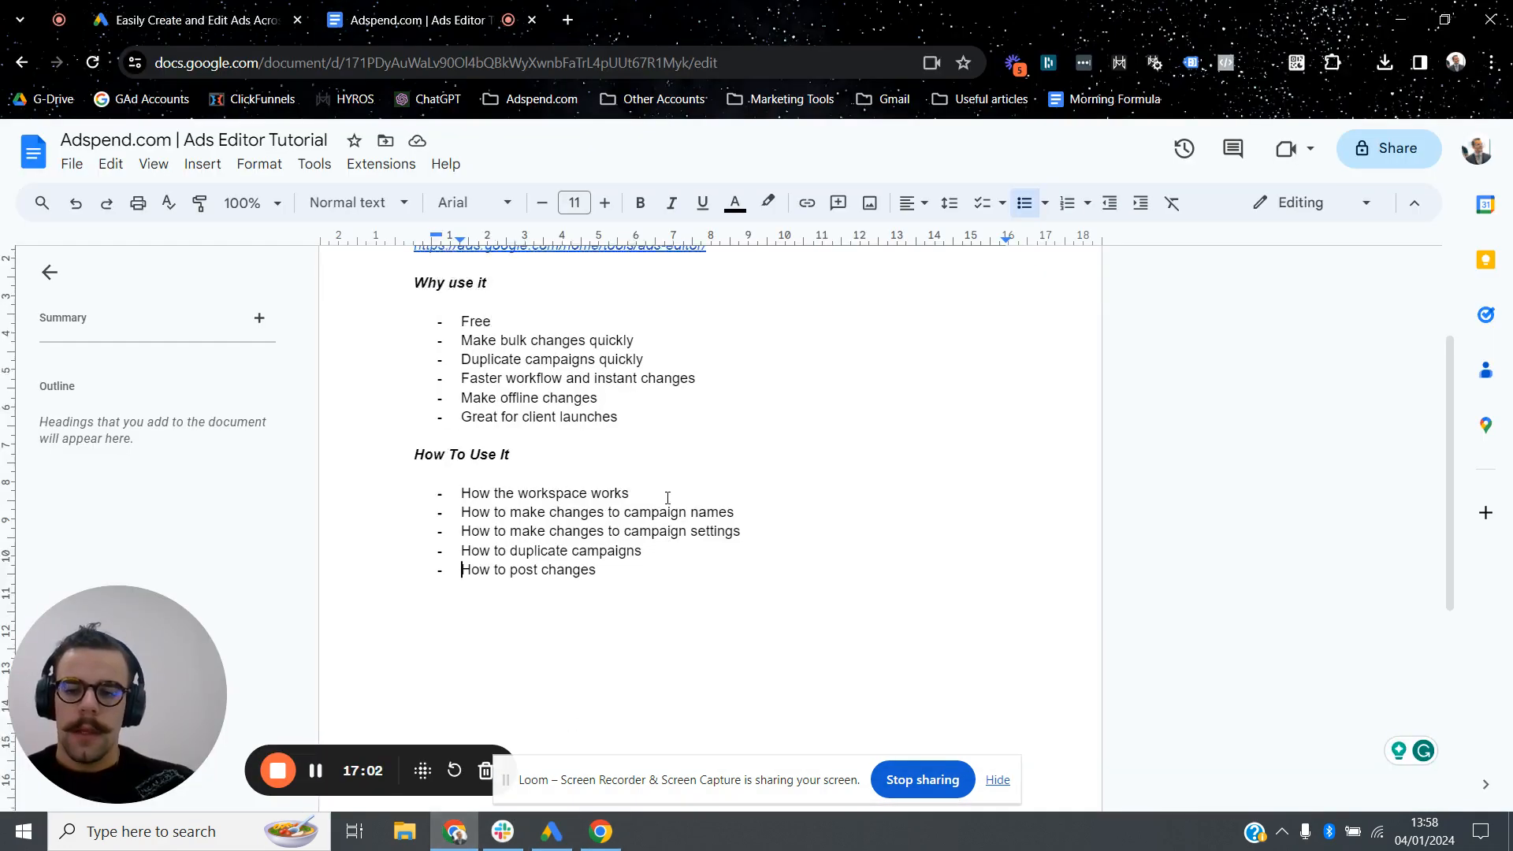
Switch to the Ads Editor Tutorial outline in Google Docs and review the How To Use It list, including the campaign settings item
{"action": "scroll", "coordinate": [666, 497], "scroll_direction": "up", "scroll_amount": 3}
{"action": "scroll", "coordinate": [564, 470], "scroll_direction": "down", "scroll_amount": 3}
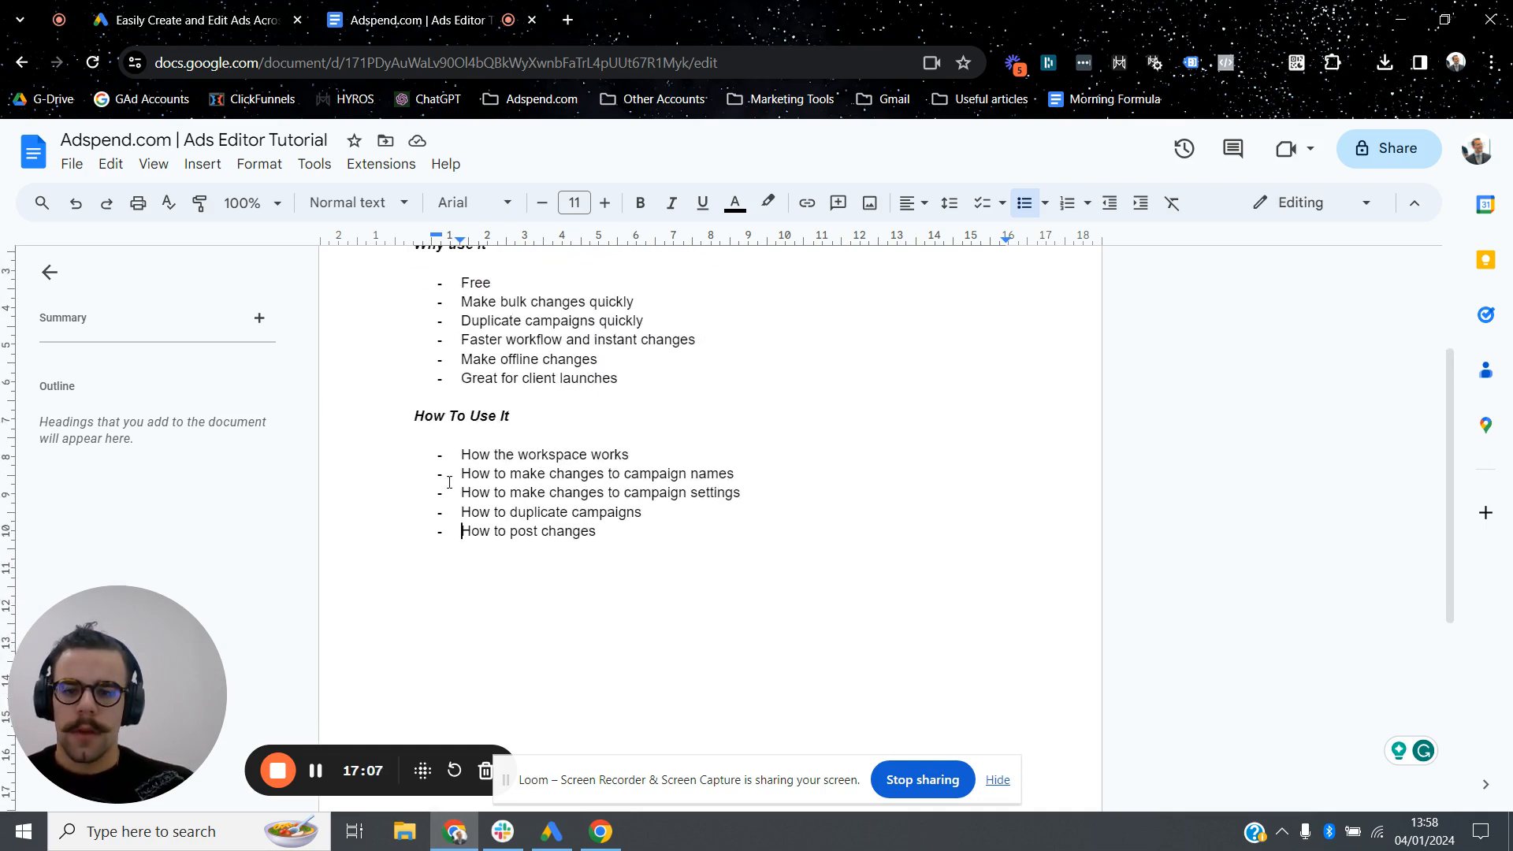
{"action": "left_click_drag", "start_coordinate": [460, 492], "coordinate": [747, 491]}
{"action": "left_click", "coordinate": [747, 491]}
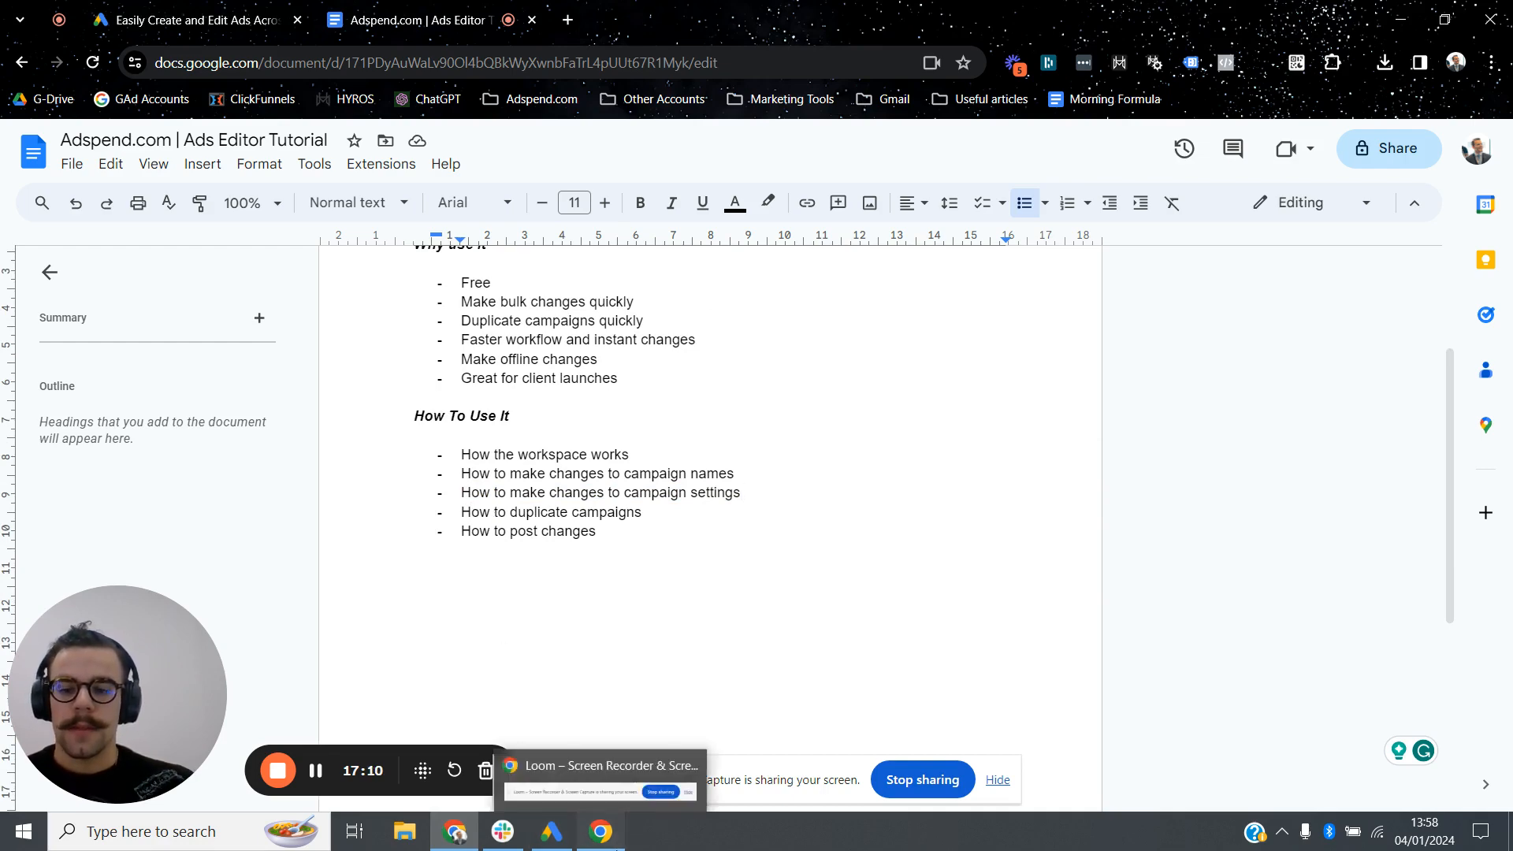
Switch back to Google Ads Editor and duplicate the COLD | DFY | CI | FB Ads Agency campaign
{"action": "left_click", "coordinate": [551, 831]}
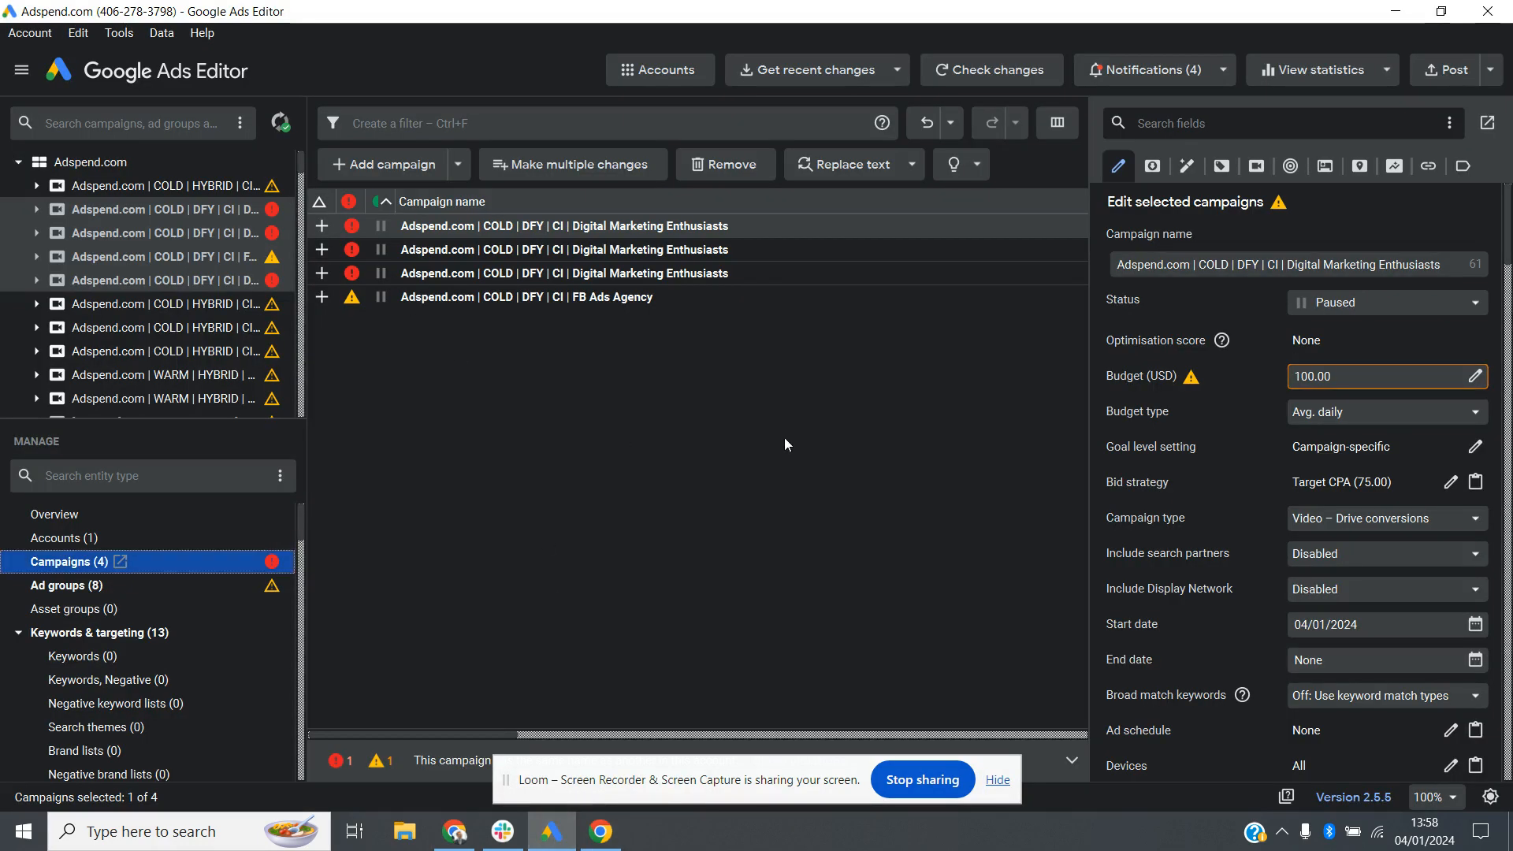
{"action": "left_click", "coordinate": [719, 301]}
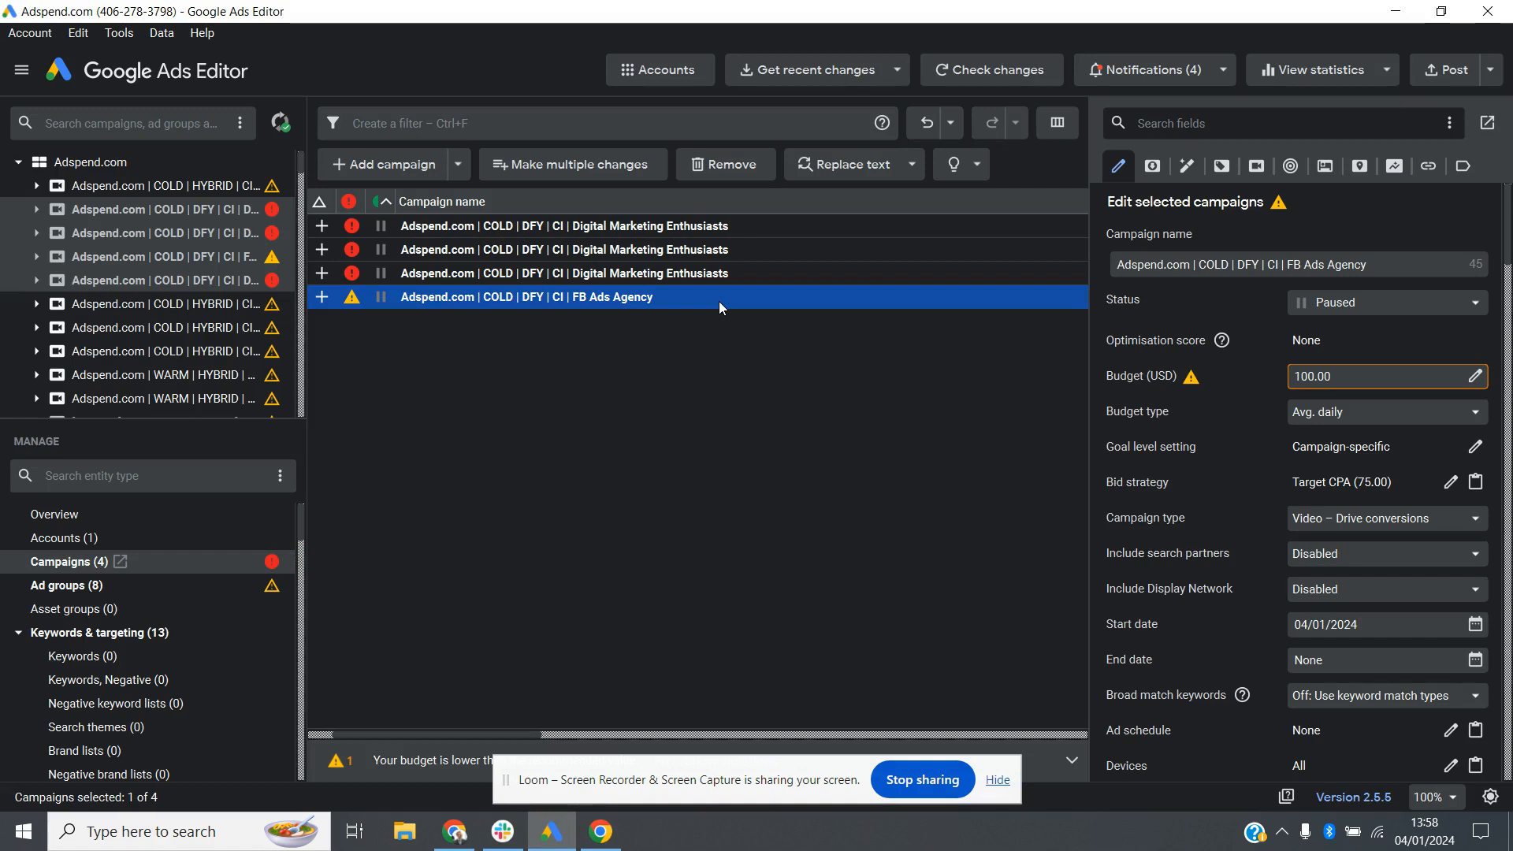
{"action": "key", "text": "ctrl+c"}
{"action": "key", "text": "ctrl+v"}
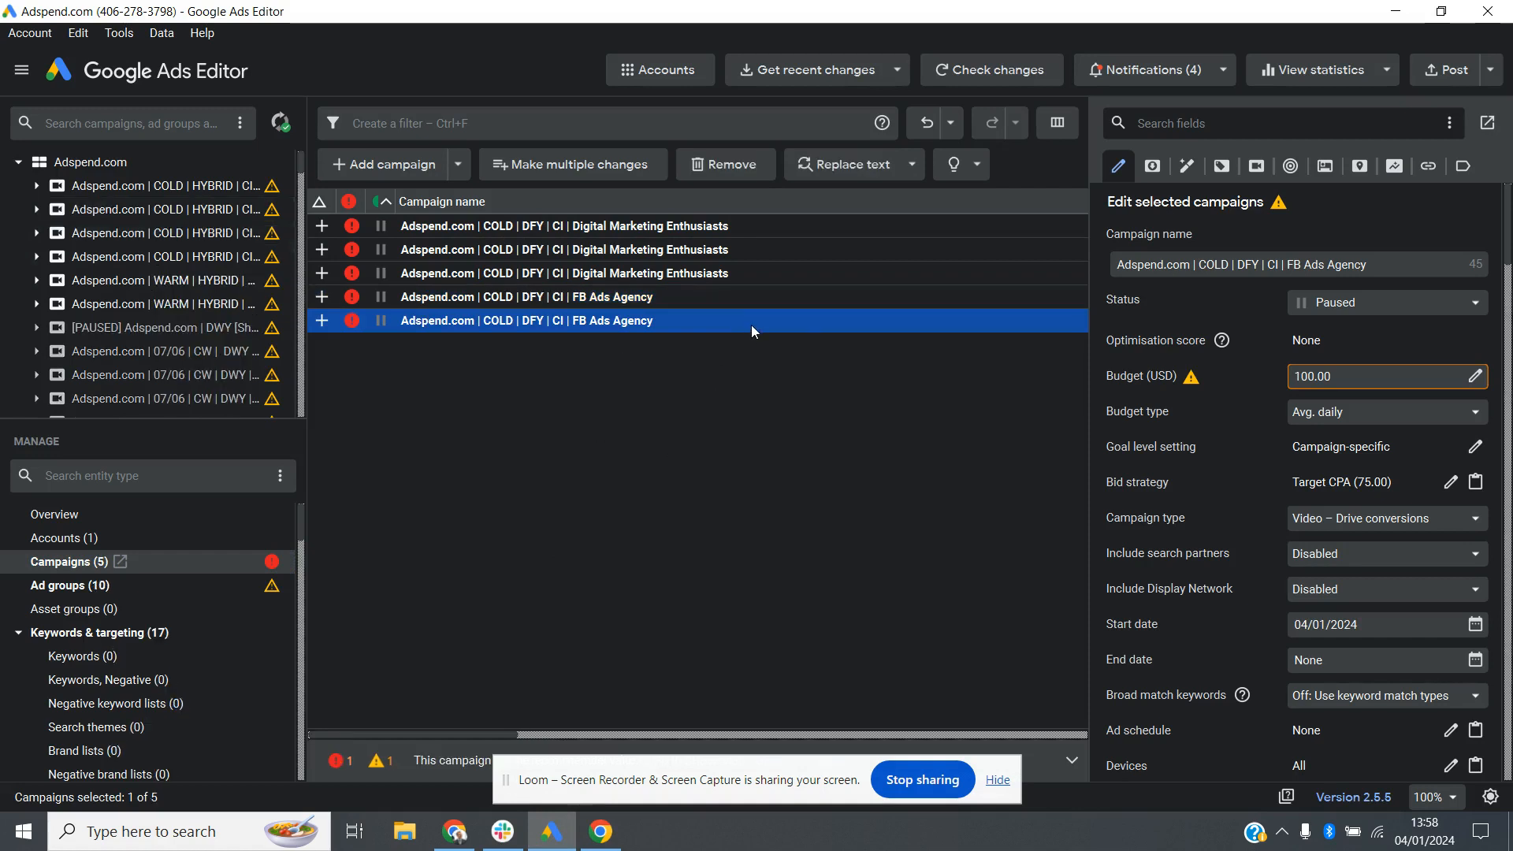
Duplicate both FB Ads Agency campaigns together and undo that duplication
{"action": "left_click", "coordinate": [693, 305]}
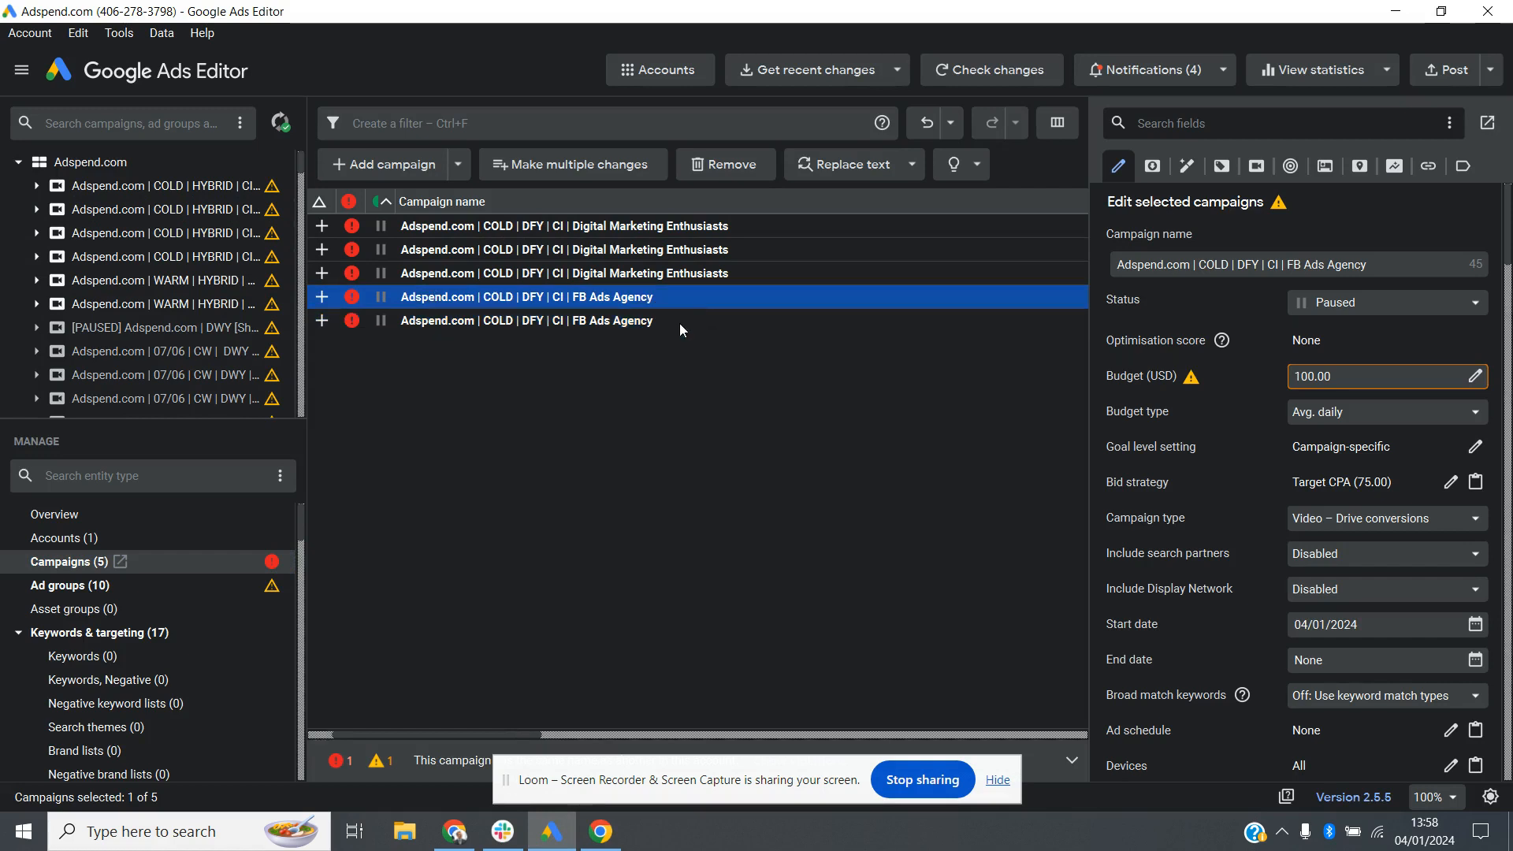
{"action": "left_click", "coordinate": [679, 323], "text": "shift"}
{"action": "key", "text": "ctrl+c"}
{"action": "key", "text": "ctrl+v"}
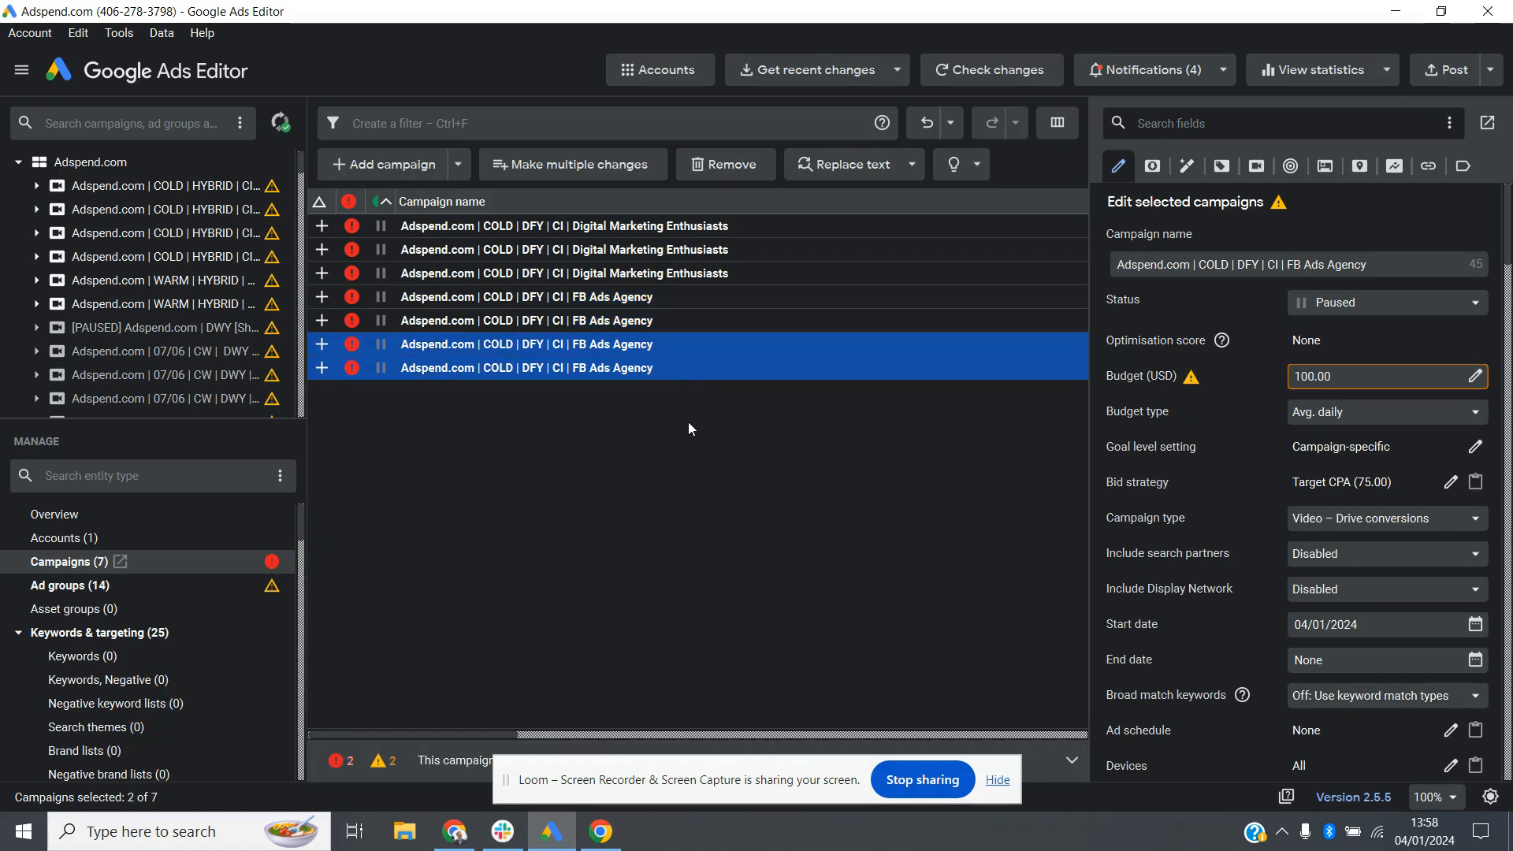
{"action": "key", "text": "ctrl+z"}
Append [New Ads] to the name of the first FB Ads Agency campaign in the list
{"action": "left_click", "coordinate": [661, 300]}
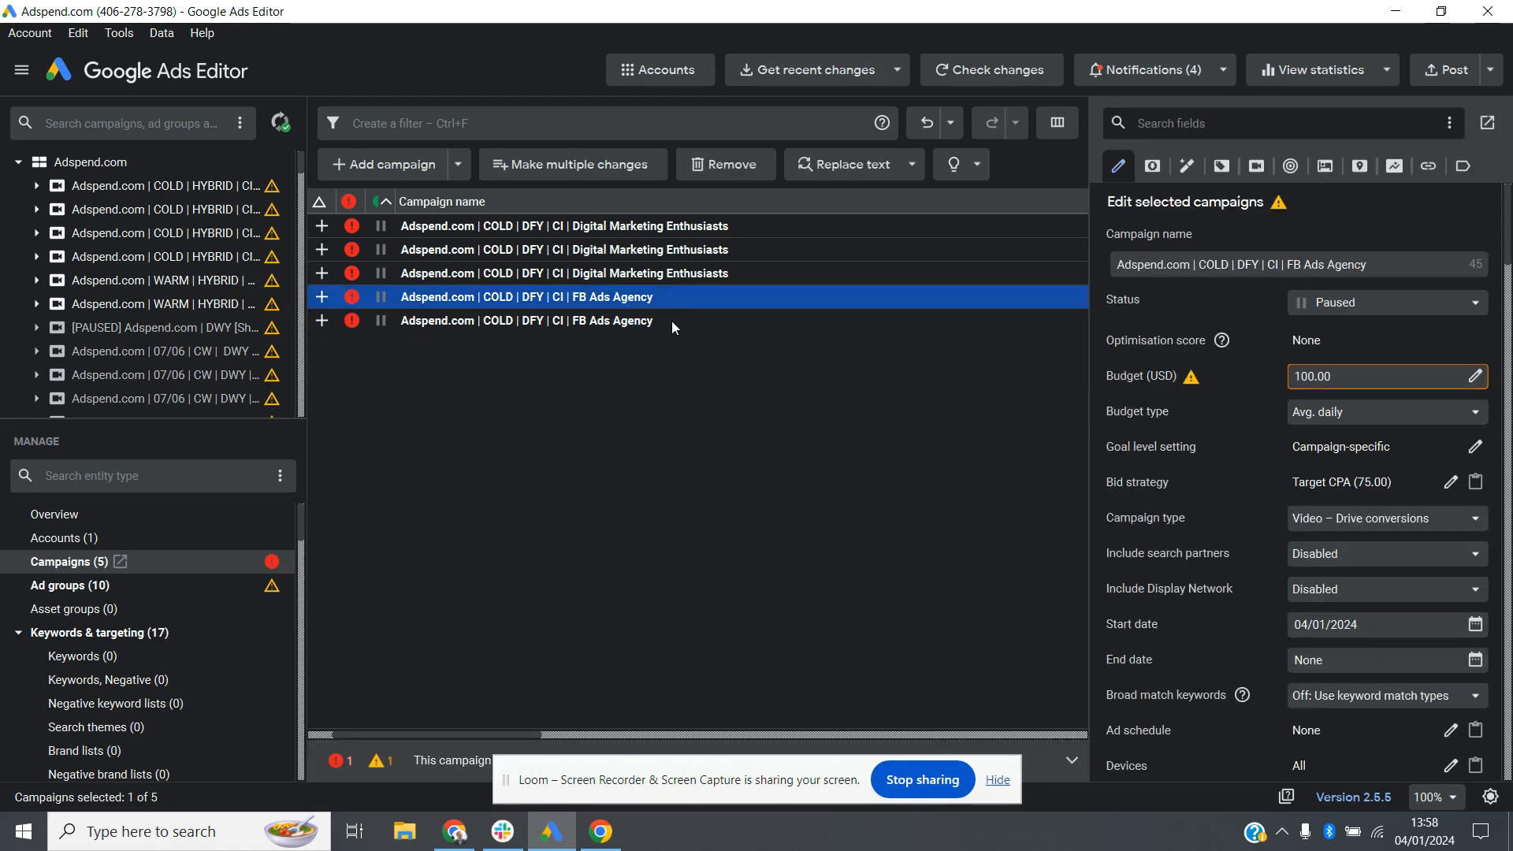
{"action": "left_click", "coordinate": [1286, 265]}
{"action": "left_click_drag", "start_coordinate": [1286, 265], "coordinate": [1388, 266]}
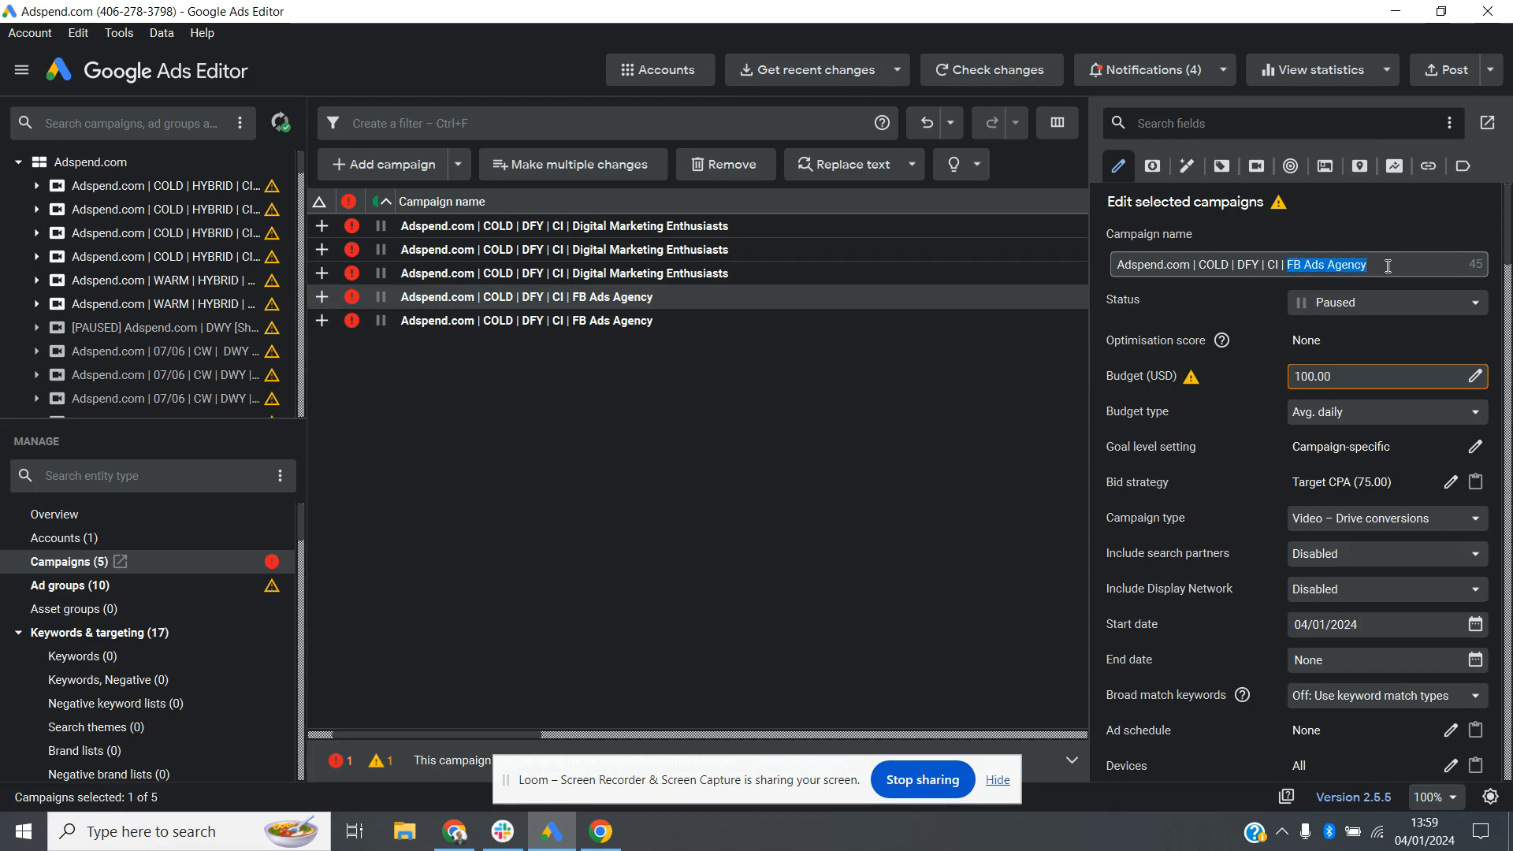
{"action": "left_click", "coordinate": [1388, 265]}
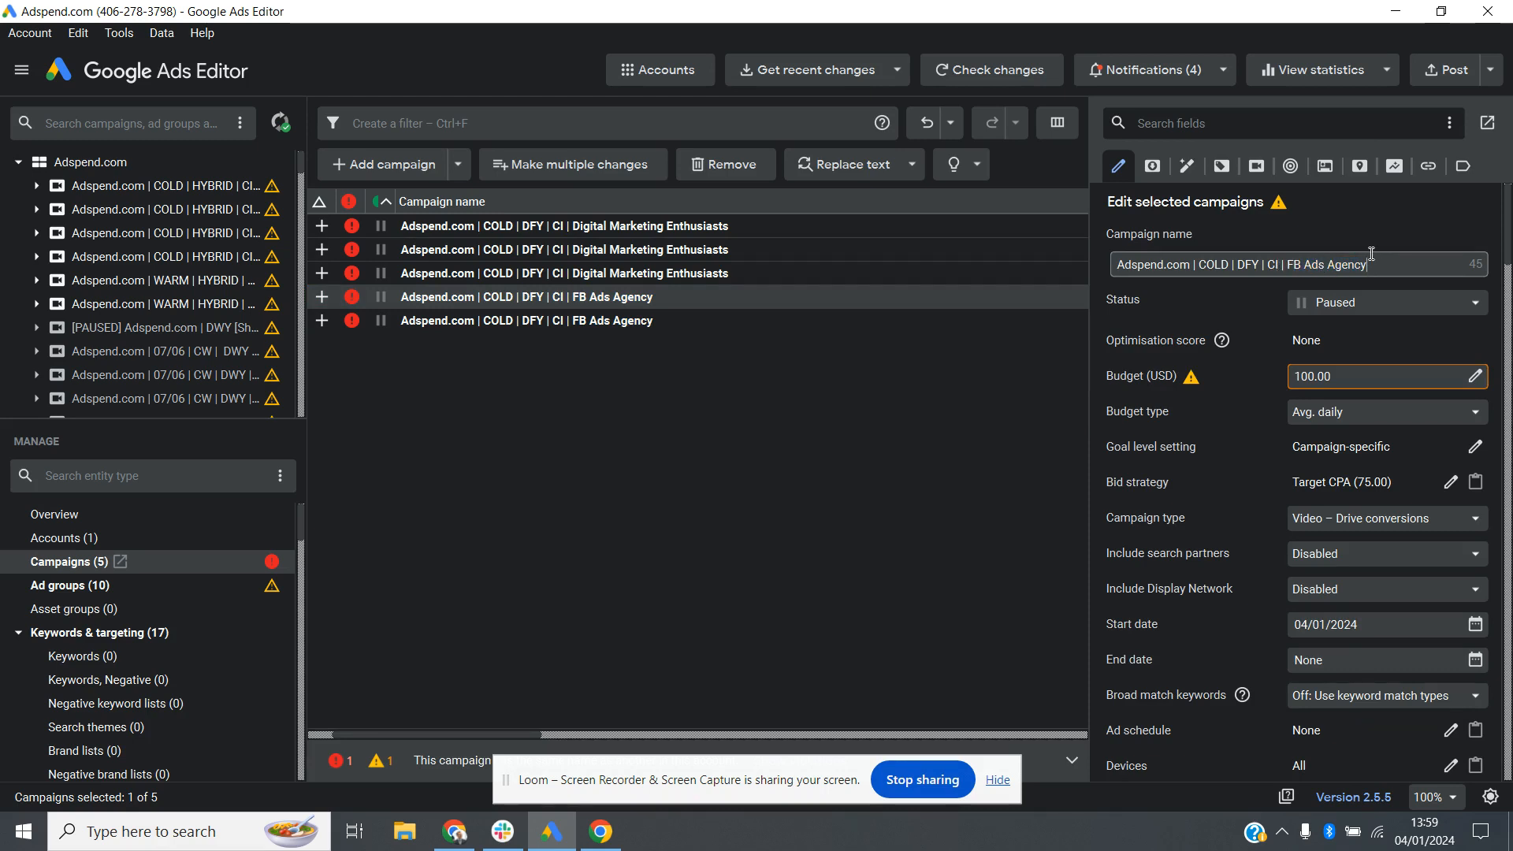
{"action": "type", "text": "[New Ads"}
{"action": "key", "text": "Return"}
{"action": "left_click", "coordinate": [736, 296]}
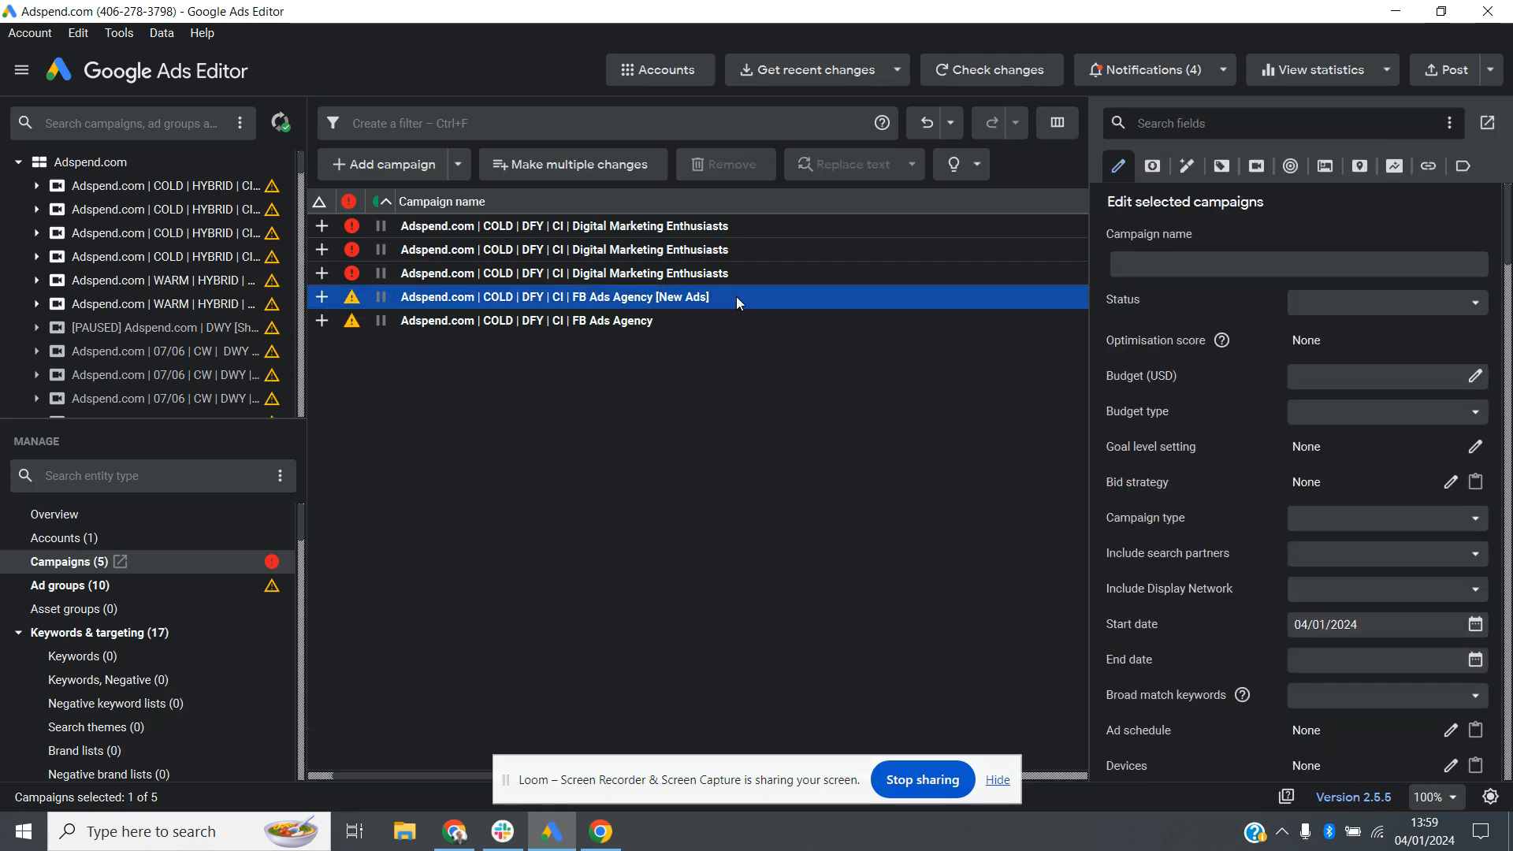
Open the responsive video ads belonging to the FB Ads Agency [New Ads] campaign
{"action": "double_click", "coordinate": [736, 296]}
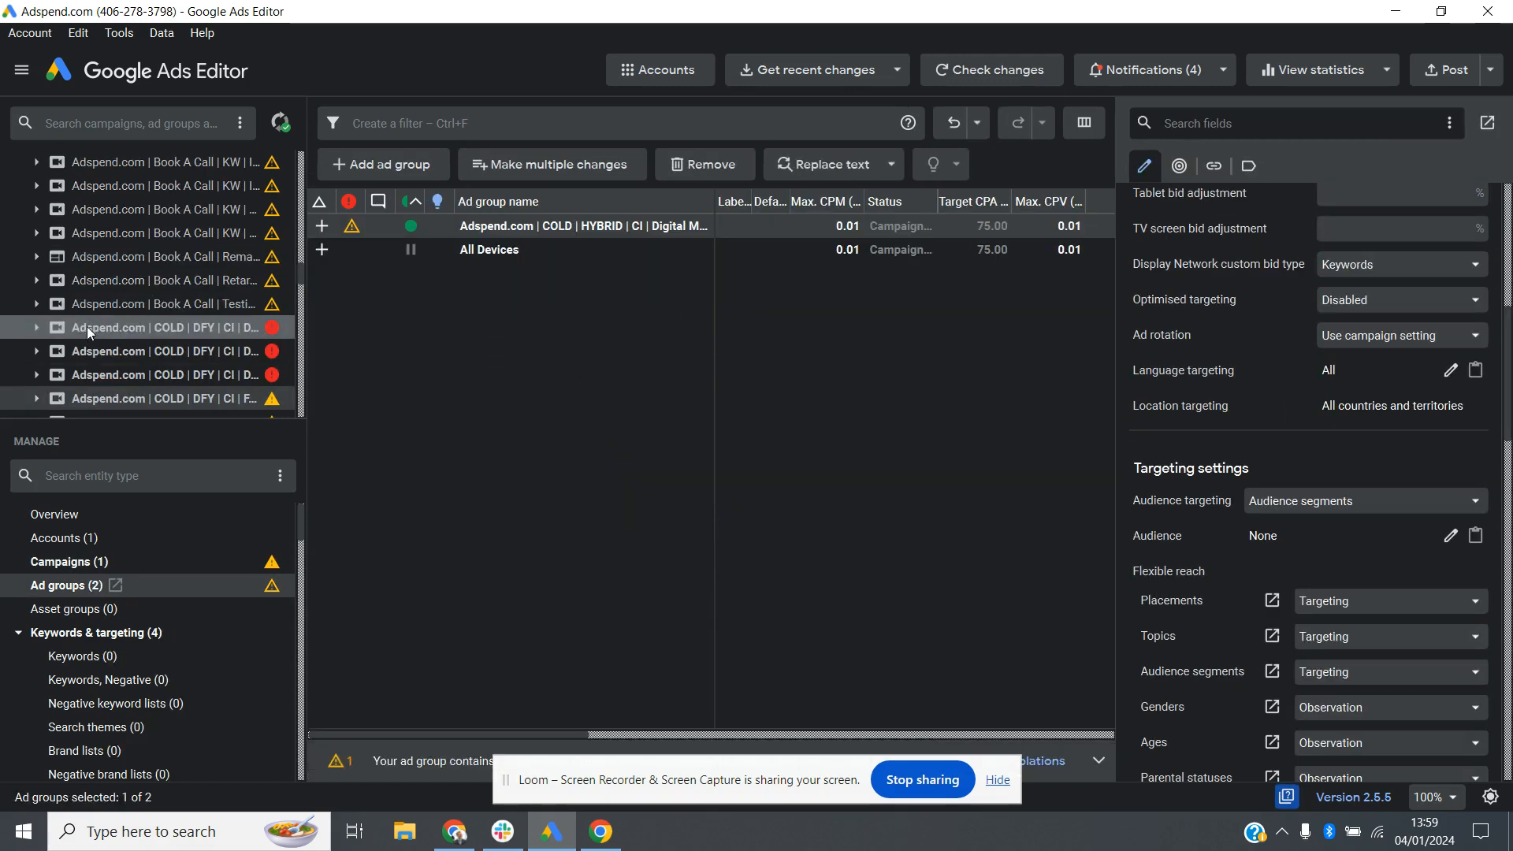
{"action": "scroll", "coordinate": [57, 306], "scroll_direction": "down", "scroll_amount": 1}
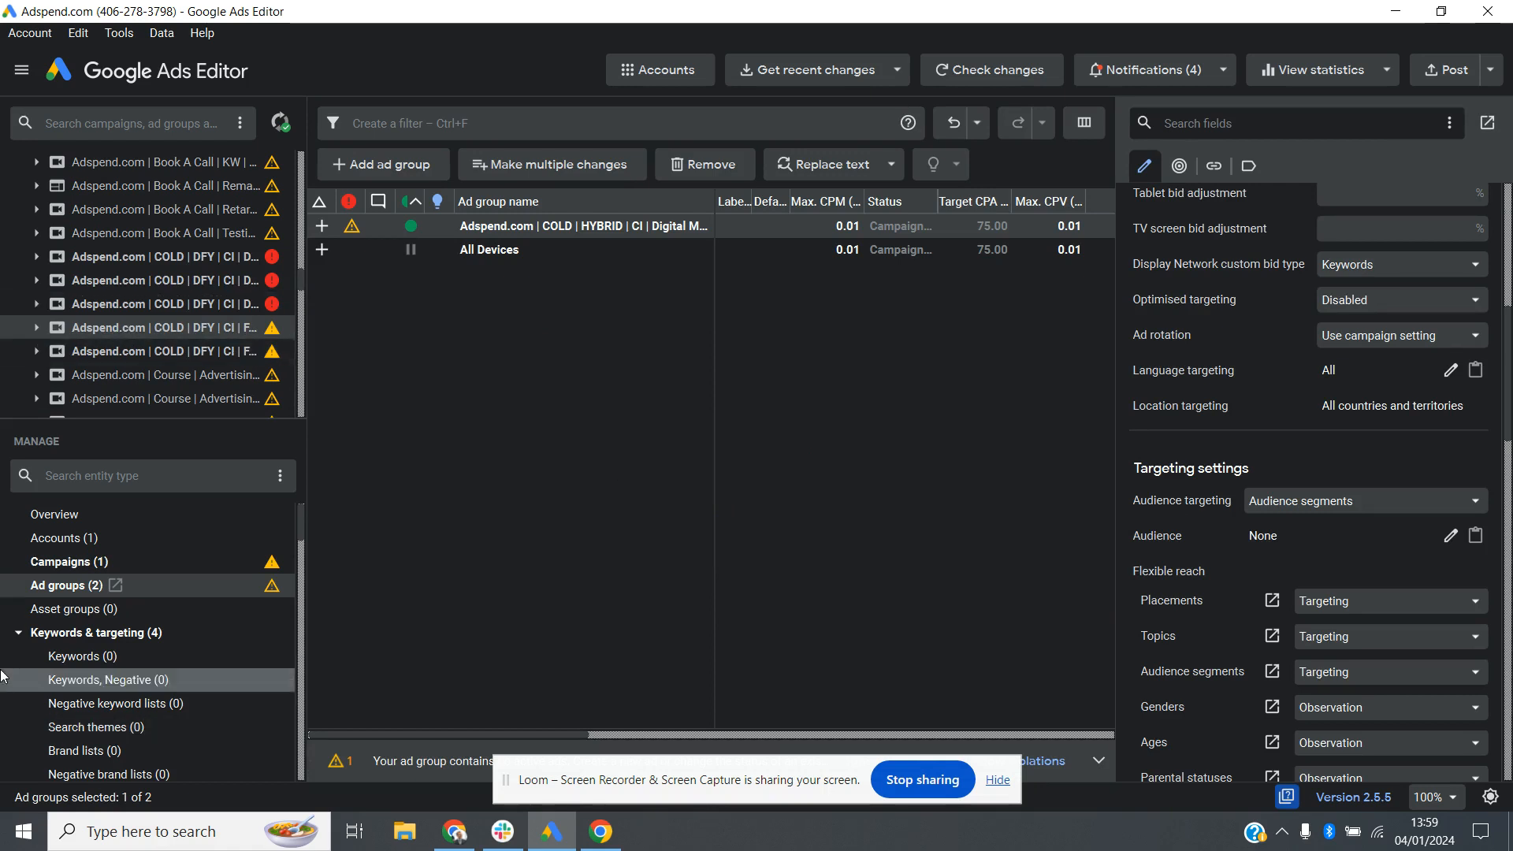
{"action": "scroll", "coordinate": [280, 591], "scroll_direction": "down", "scroll_amount": 5}
{"action": "scroll", "coordinate": [254, 595], "scroll_direction": "down", "scroll_amount": 10}
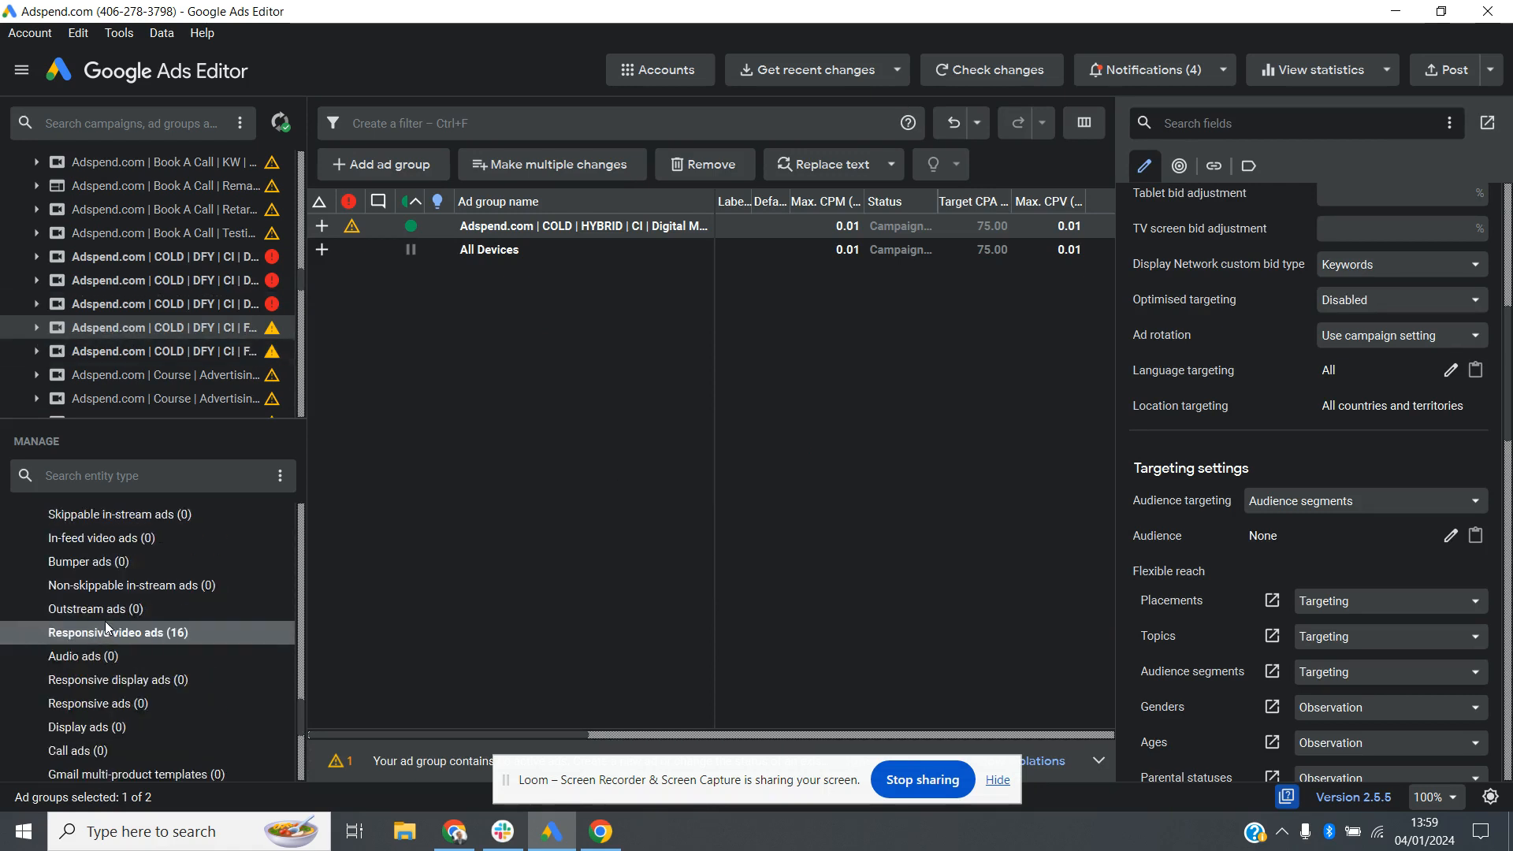
{"action": "scroll", "coordinate": [118, 628], "scroll_direction": "up", "scroll_amount": 2}
{"action": "scroll", "coordinate": [108, 630], "scroll_direction": "down", "scroll_amount": 1}
{"action": "left_click", "coordinate": [155, 703]}
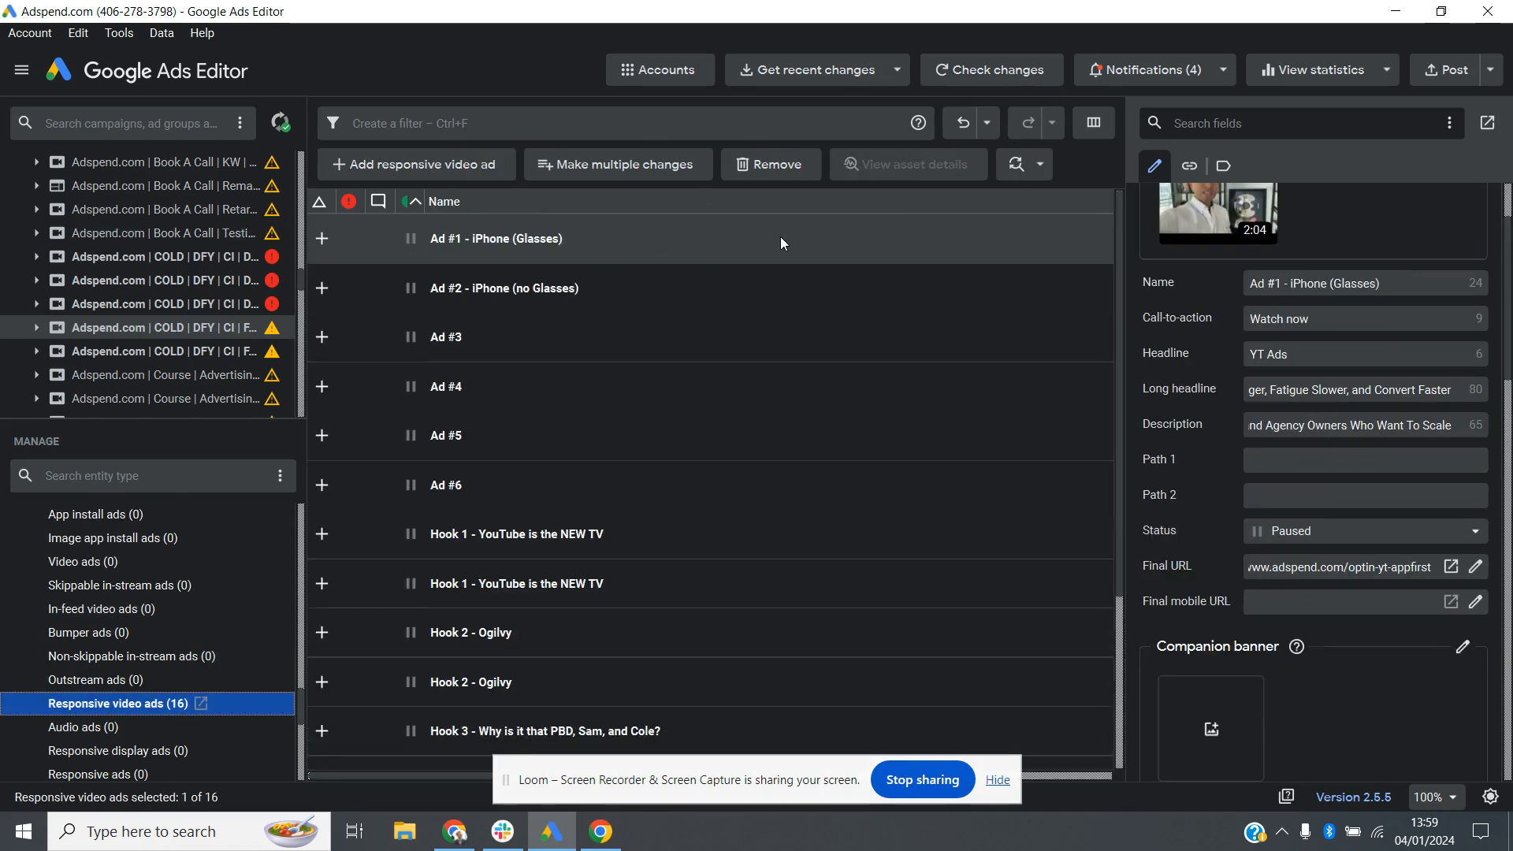
Delete the Hook 3 to Hook 5 ads, and the ads from Ad #3 through Hook 2, keeping only Ad #1 and Ad #2
{"action": "scroll", "coordinate": [782, 252], "scroll_direction": "down", "scroll_amount": 3}
{"action": "scroll", "coordinate": [709, 331], "scroll_direction": "up", "scroll_amount": 3}
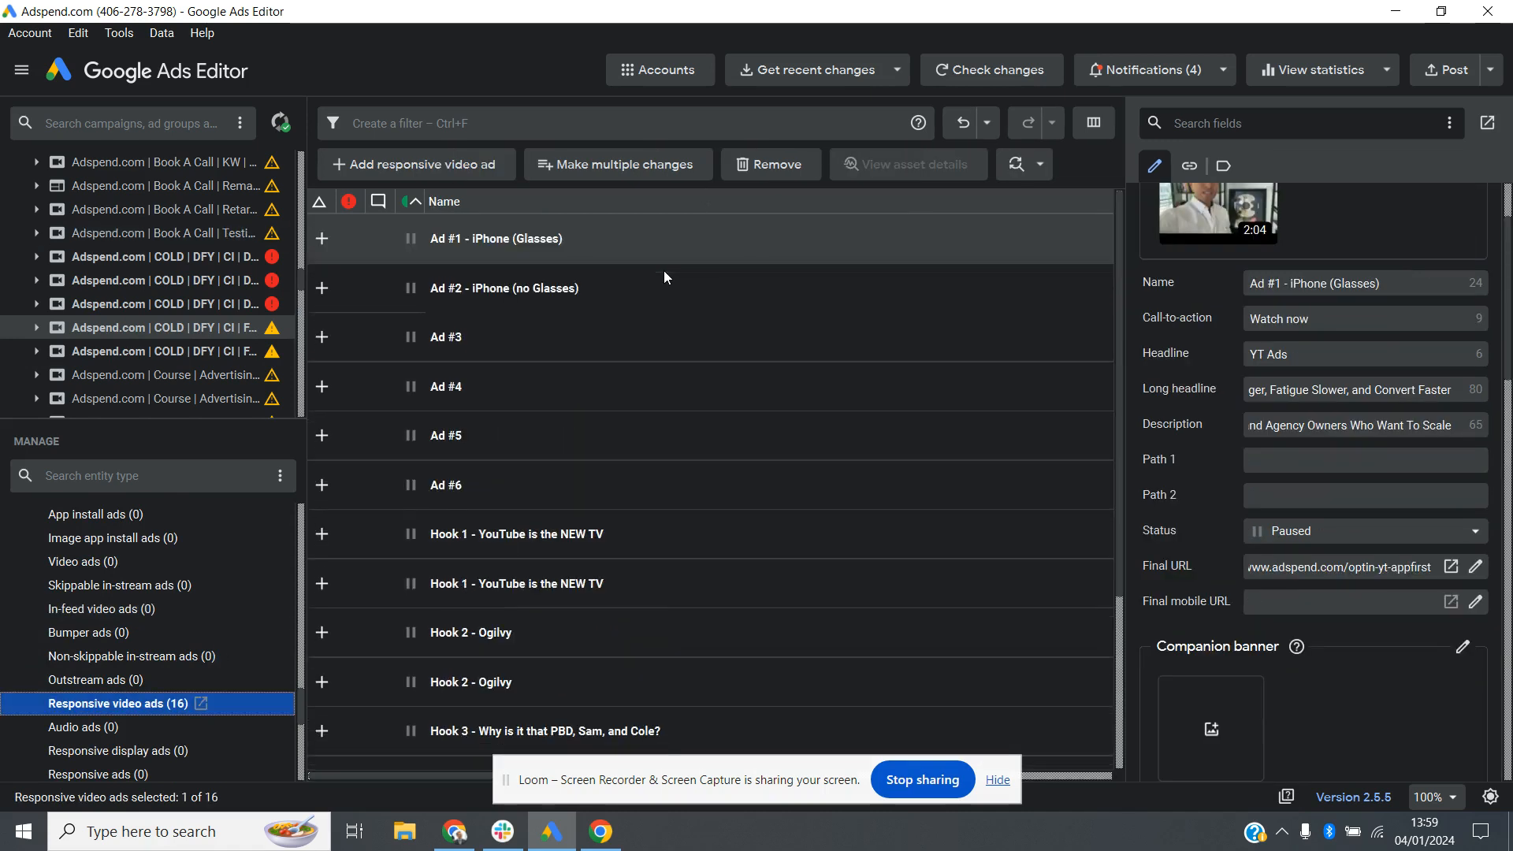
{"action": "scroll", "coordinate": [637, 326], "scroll_direction": "down", "scroll_amount": 3}
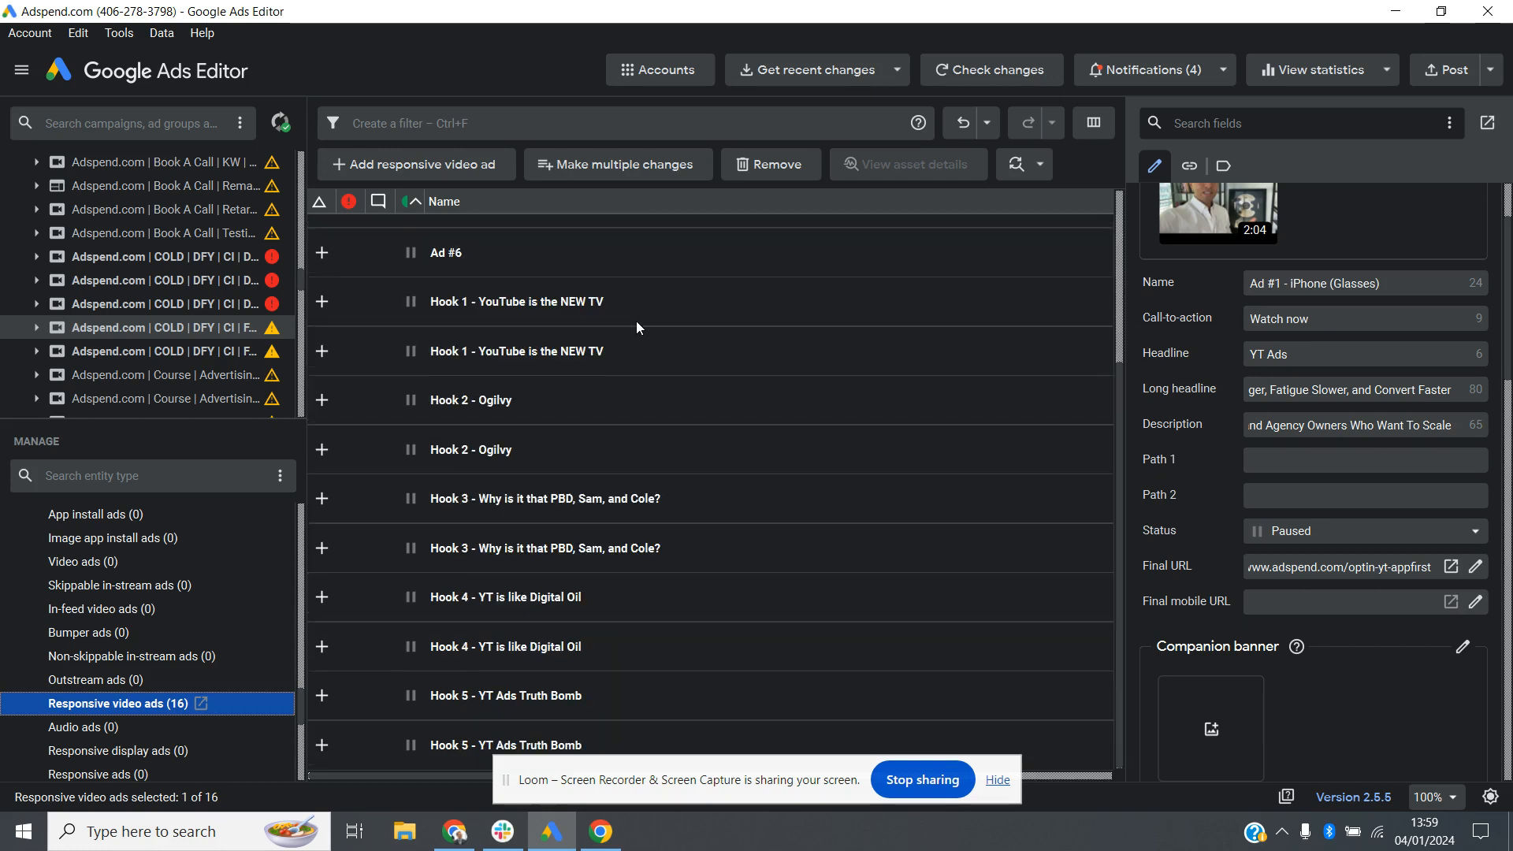
{"action": "left_click", "coordinate": [569, 500]}
{"action": "left_click", "coordinate": [680, 742], "text": "shift"}
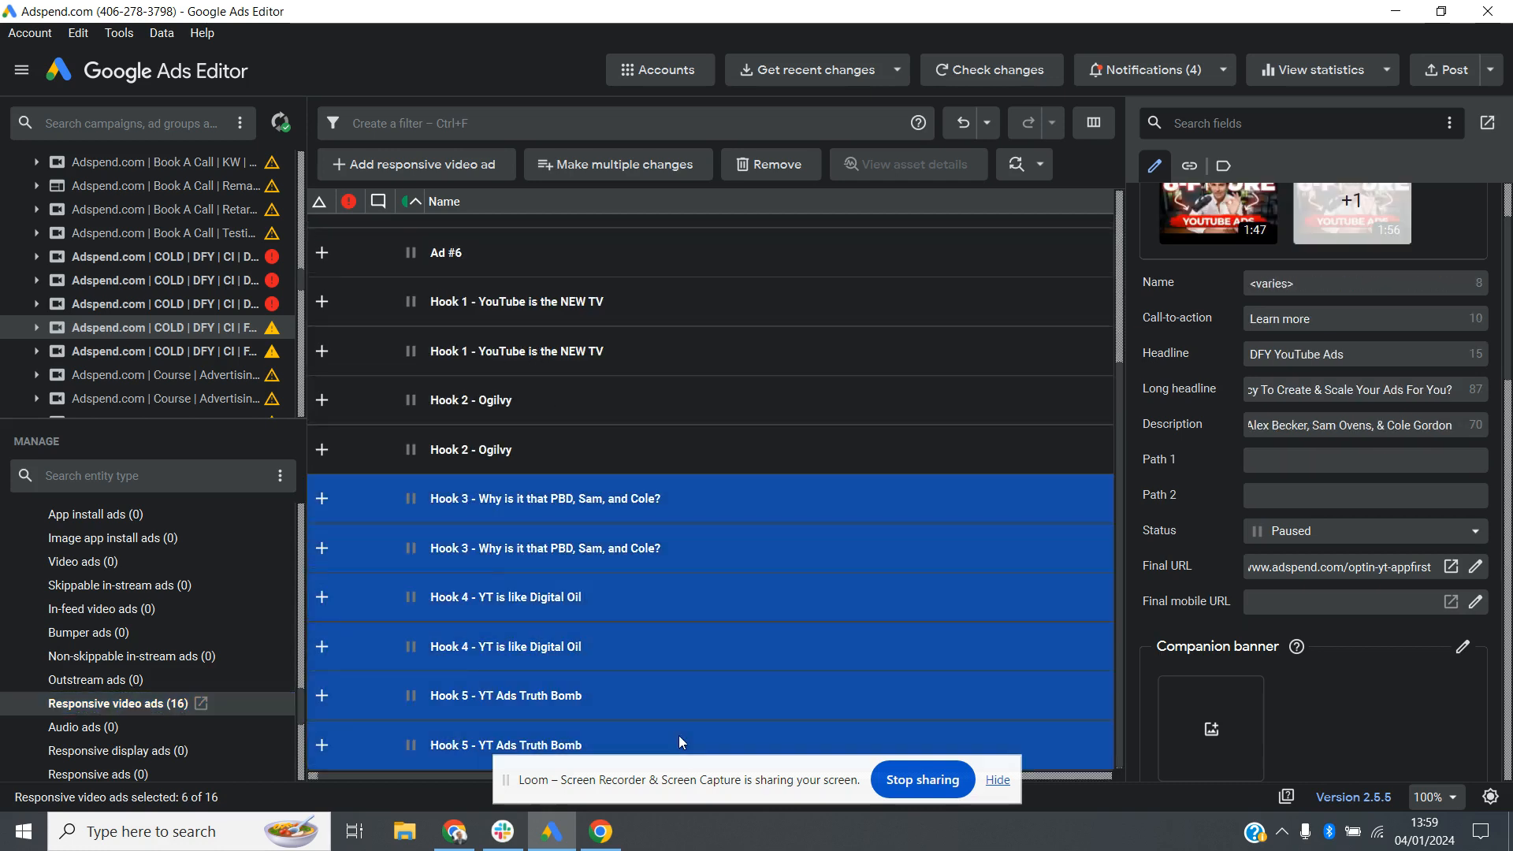
{"action": "key", "text": "Delete"}
{"action": "left_click", "coordinate": [626, 343]}
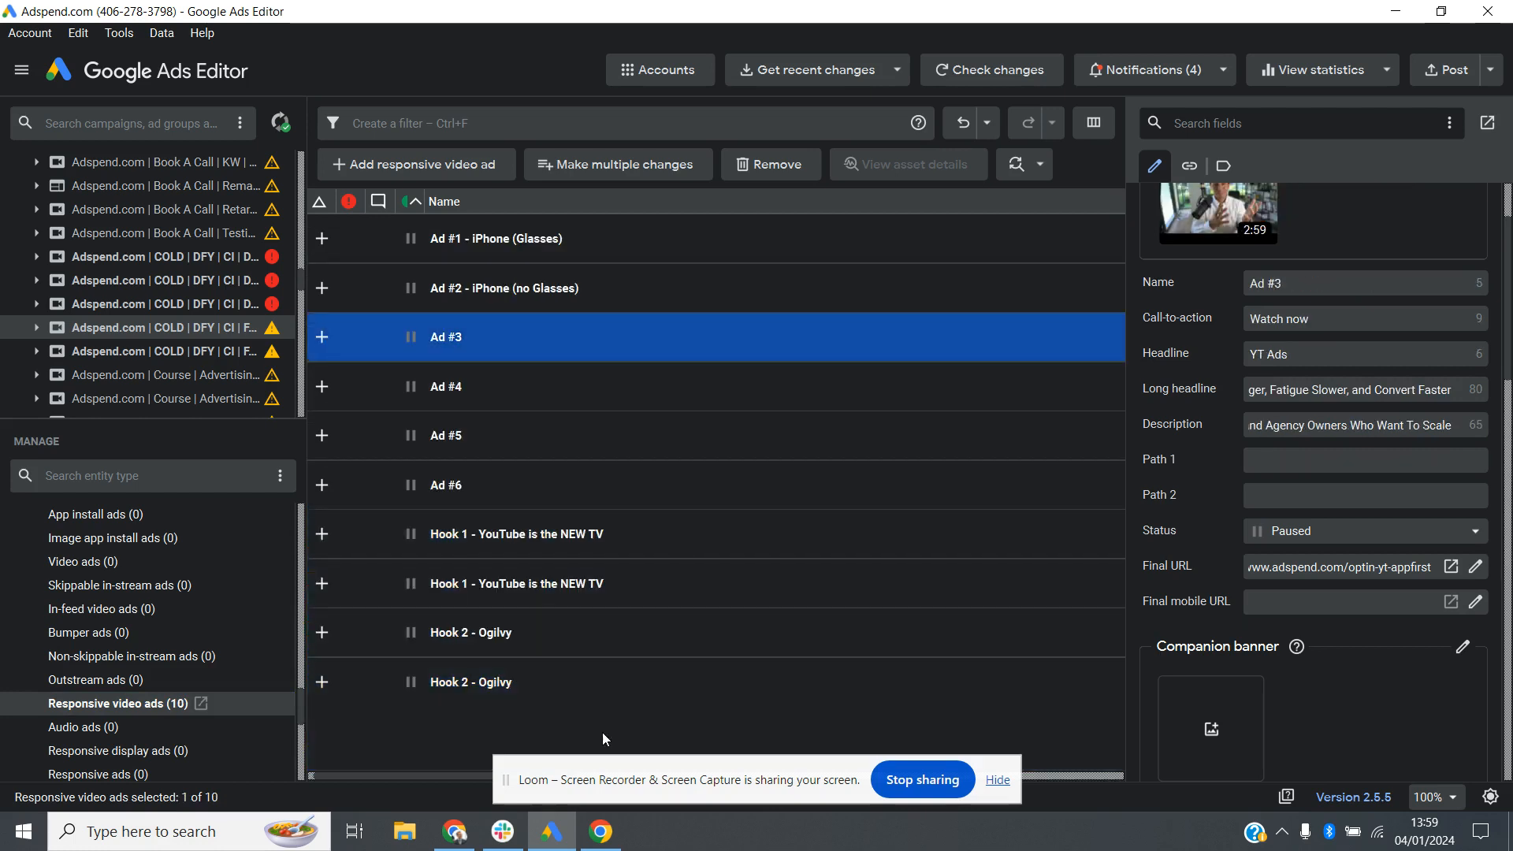
{"action": "left_click", "coordinate": [630, 667], "text": "shift"}
{"action": "key", "text": "Delete"}
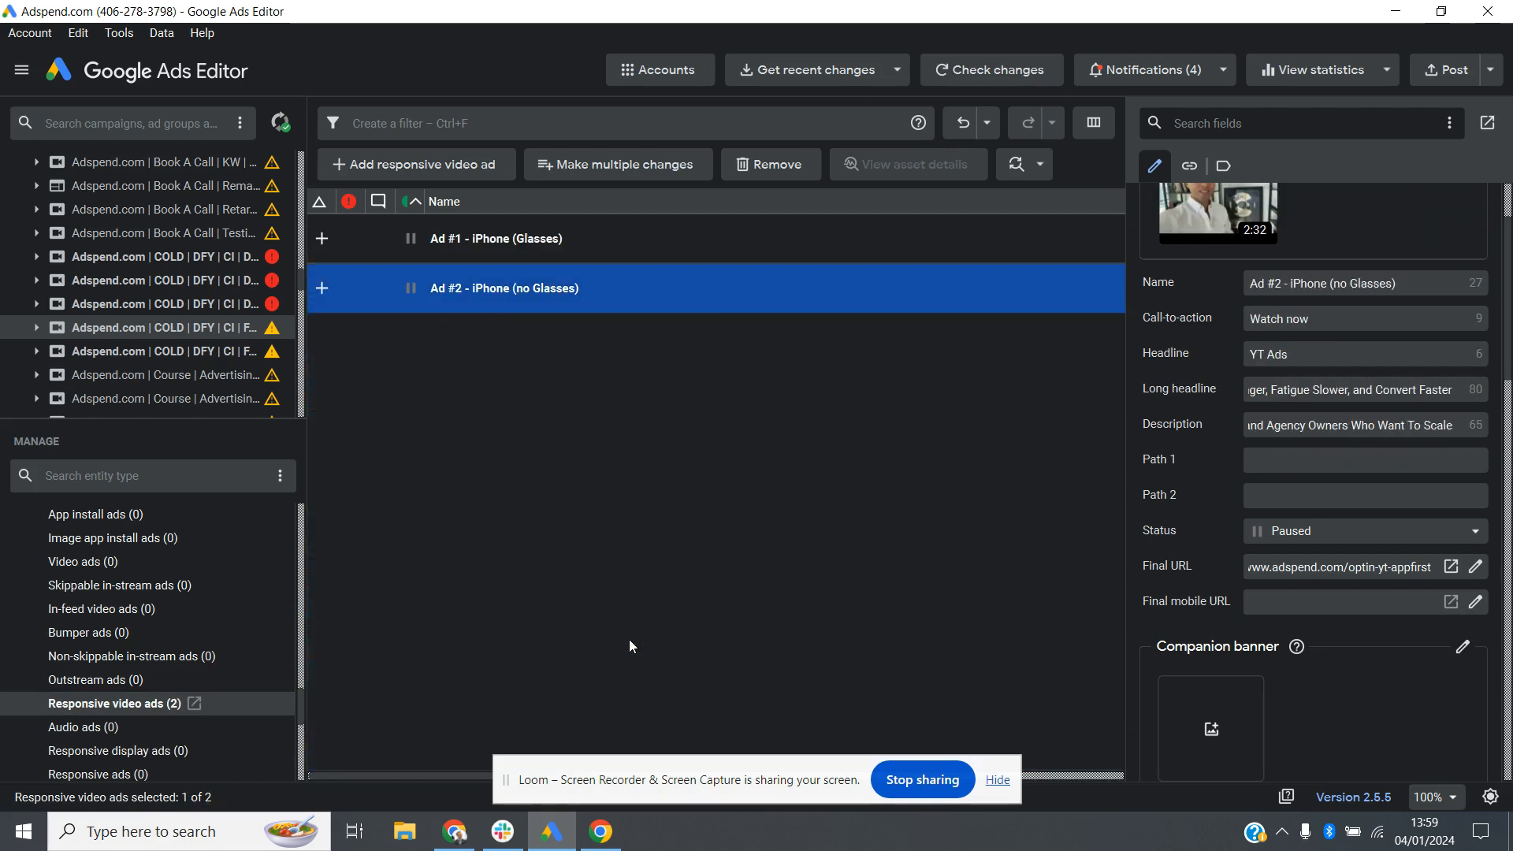
Duplicate Ad #1 - iPhone (Glasses) into the COLD | HYBRID | CI | Digital Marketing Enthusiasts ad group of the [New Ads] campaign
{"action": "left_click", "coordinate": [599, 239]}
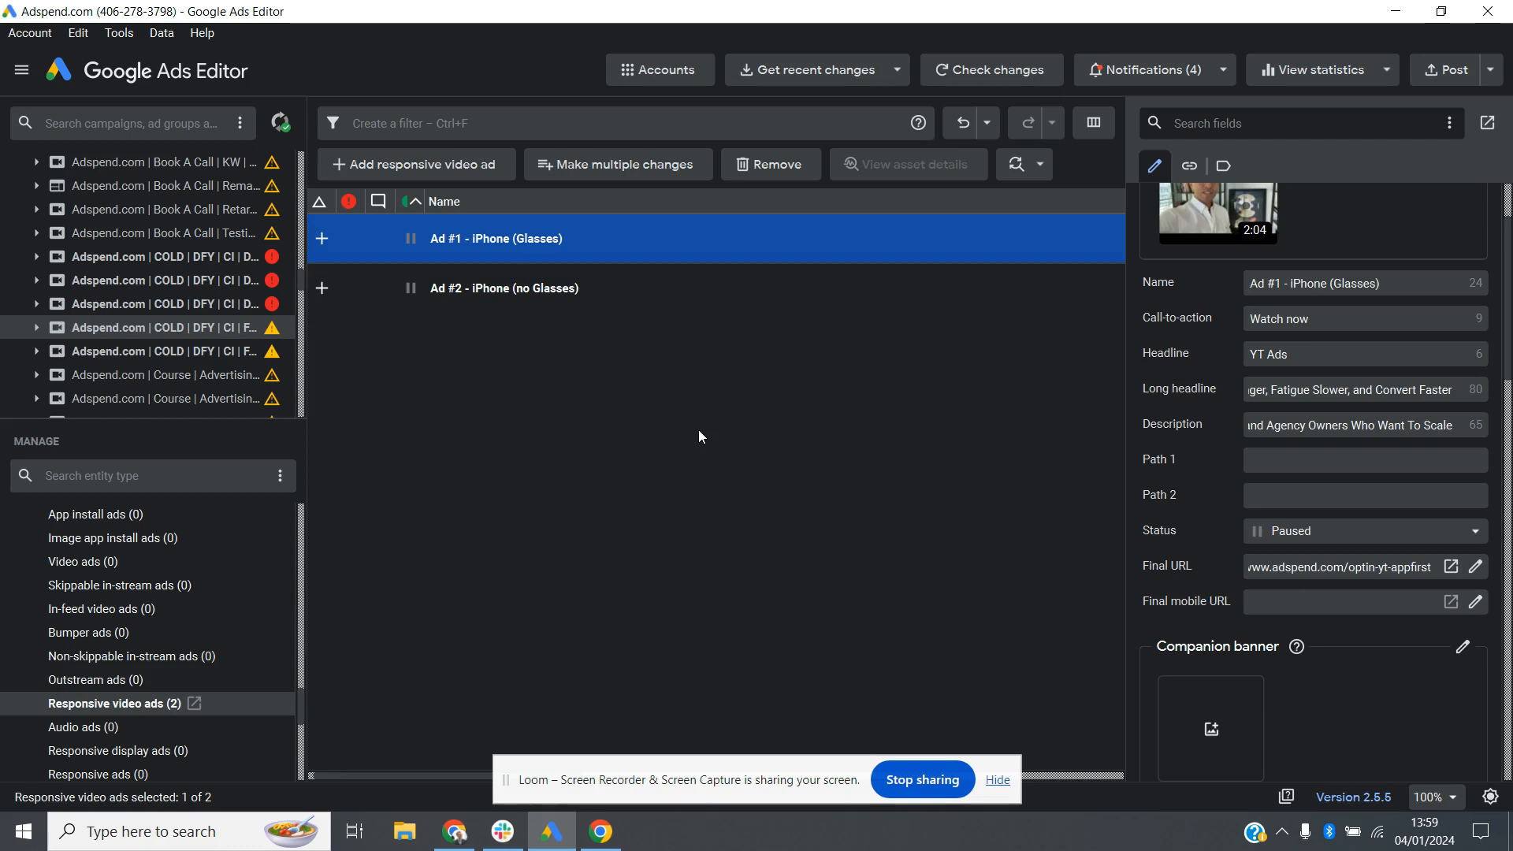
{"action": "key", "text": "ctrl+v"}
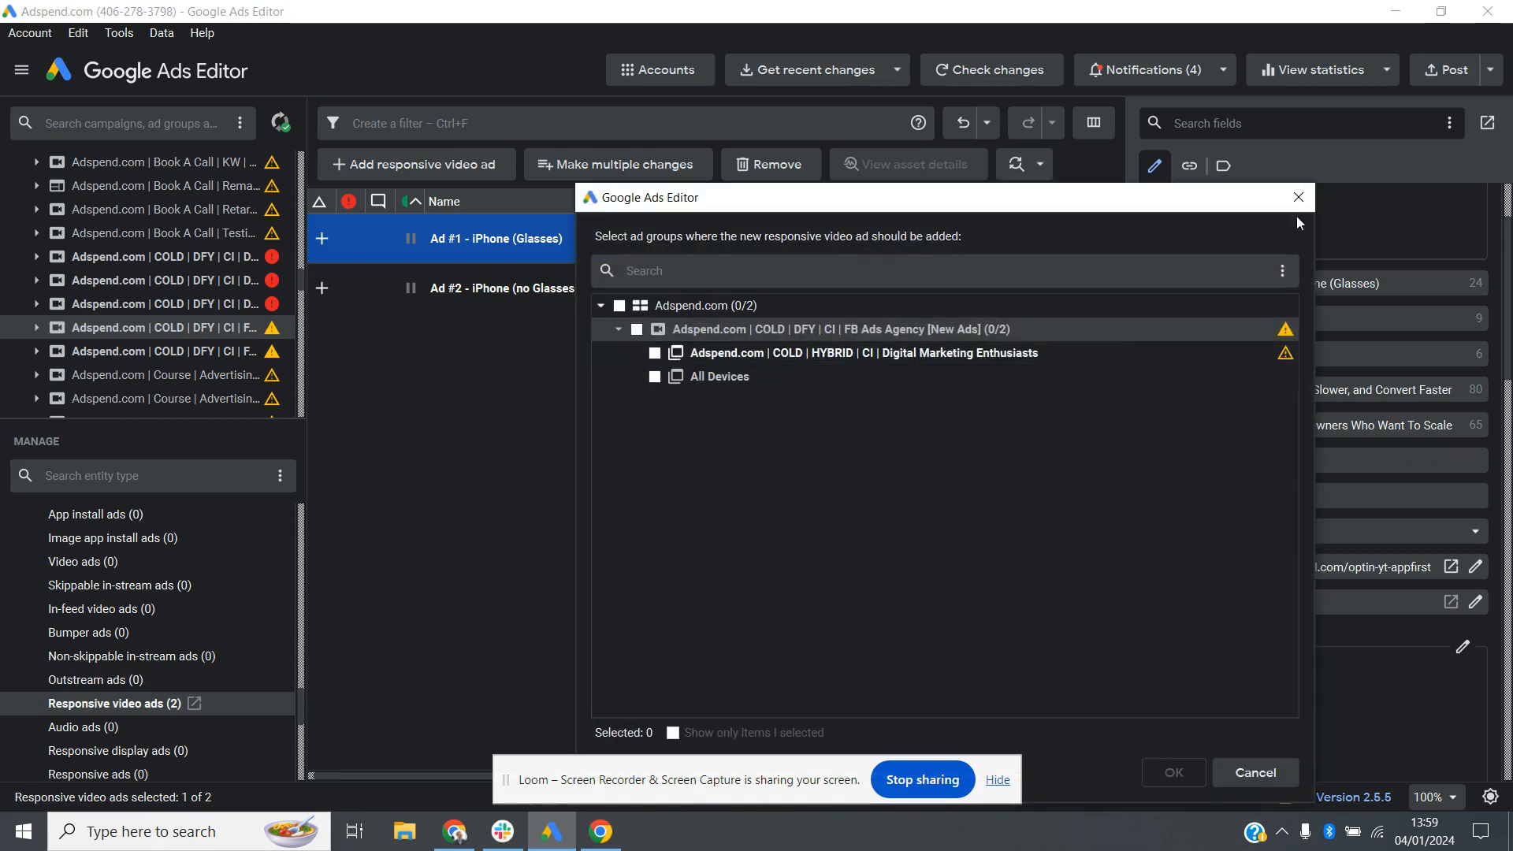
{"action": "left_click", "coordinate": [655, 353]}
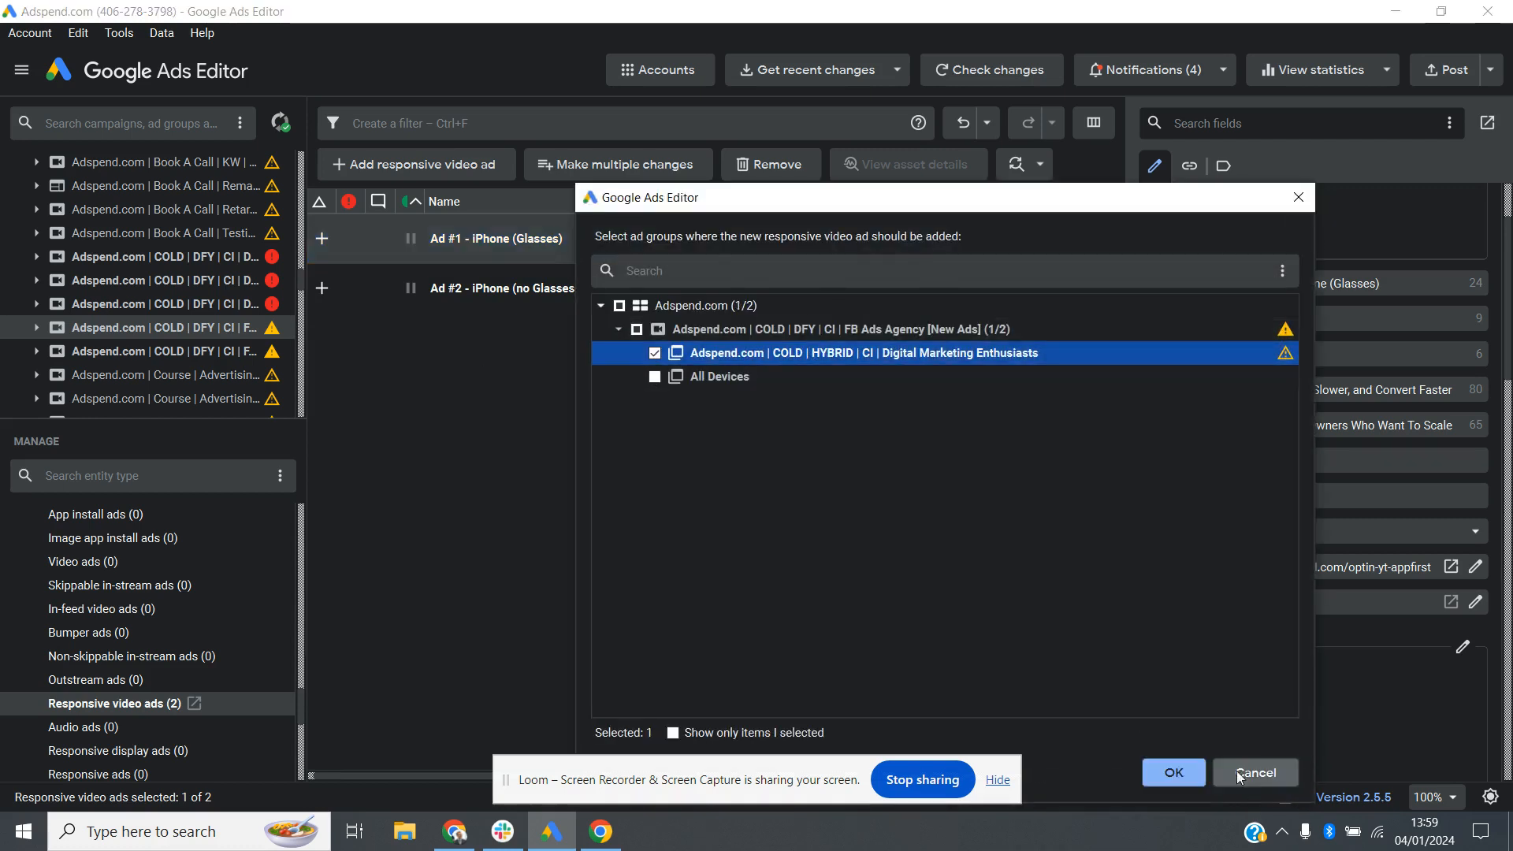
{"action": "left_click", "coordinate": [1175, 773]}
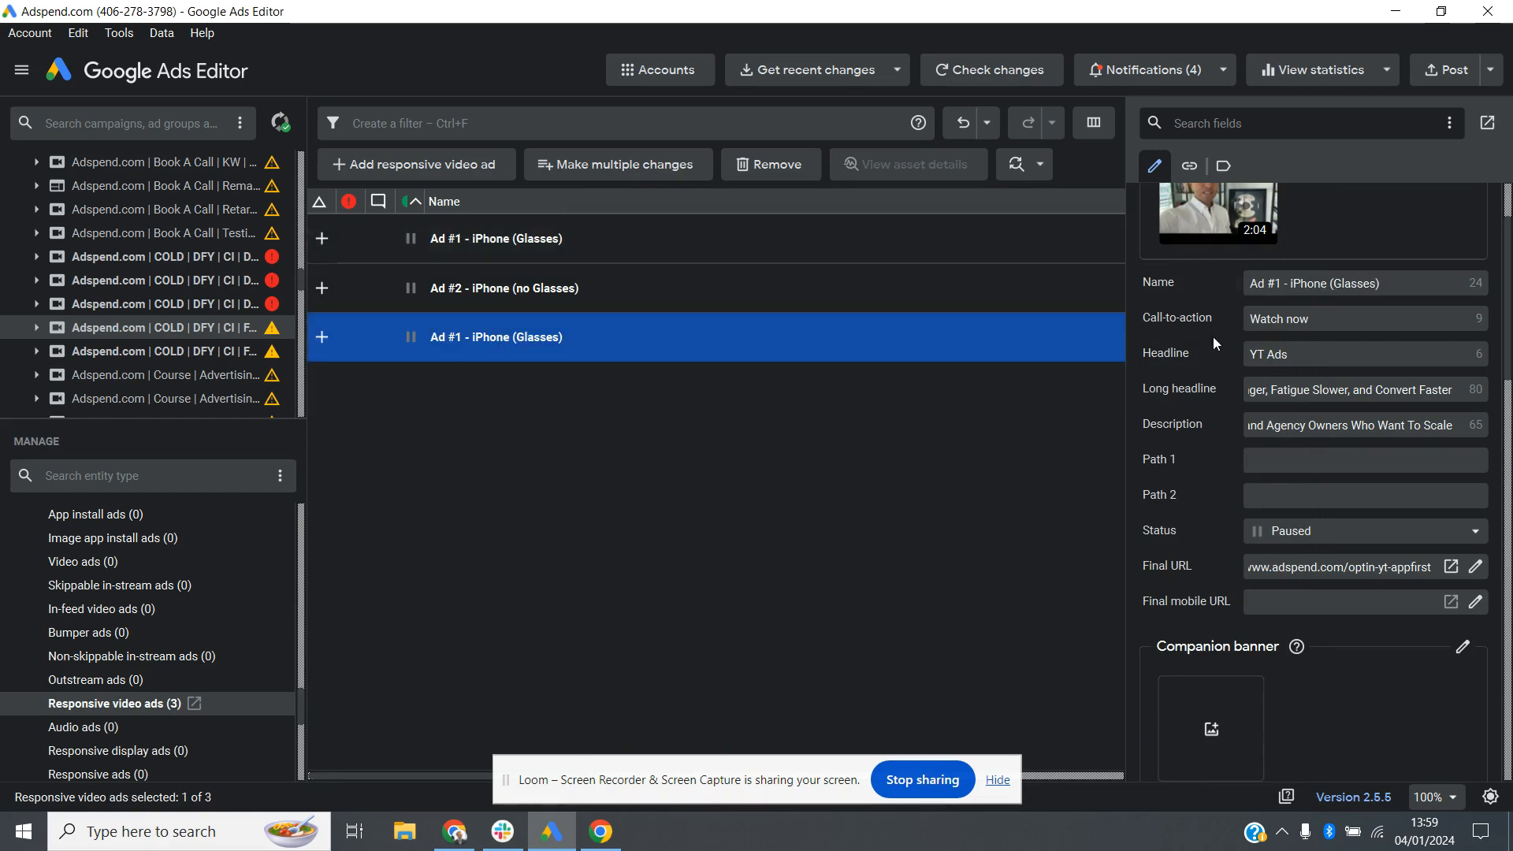
View the option for adding a YouTube video, and replace the duplicated ad's video with the existing Hook 5 ADMEN video (1:47)
{"action": "scroll", "coordinate": [1213, 337], "scroll_direction": "up", "scroll_amount": 2}
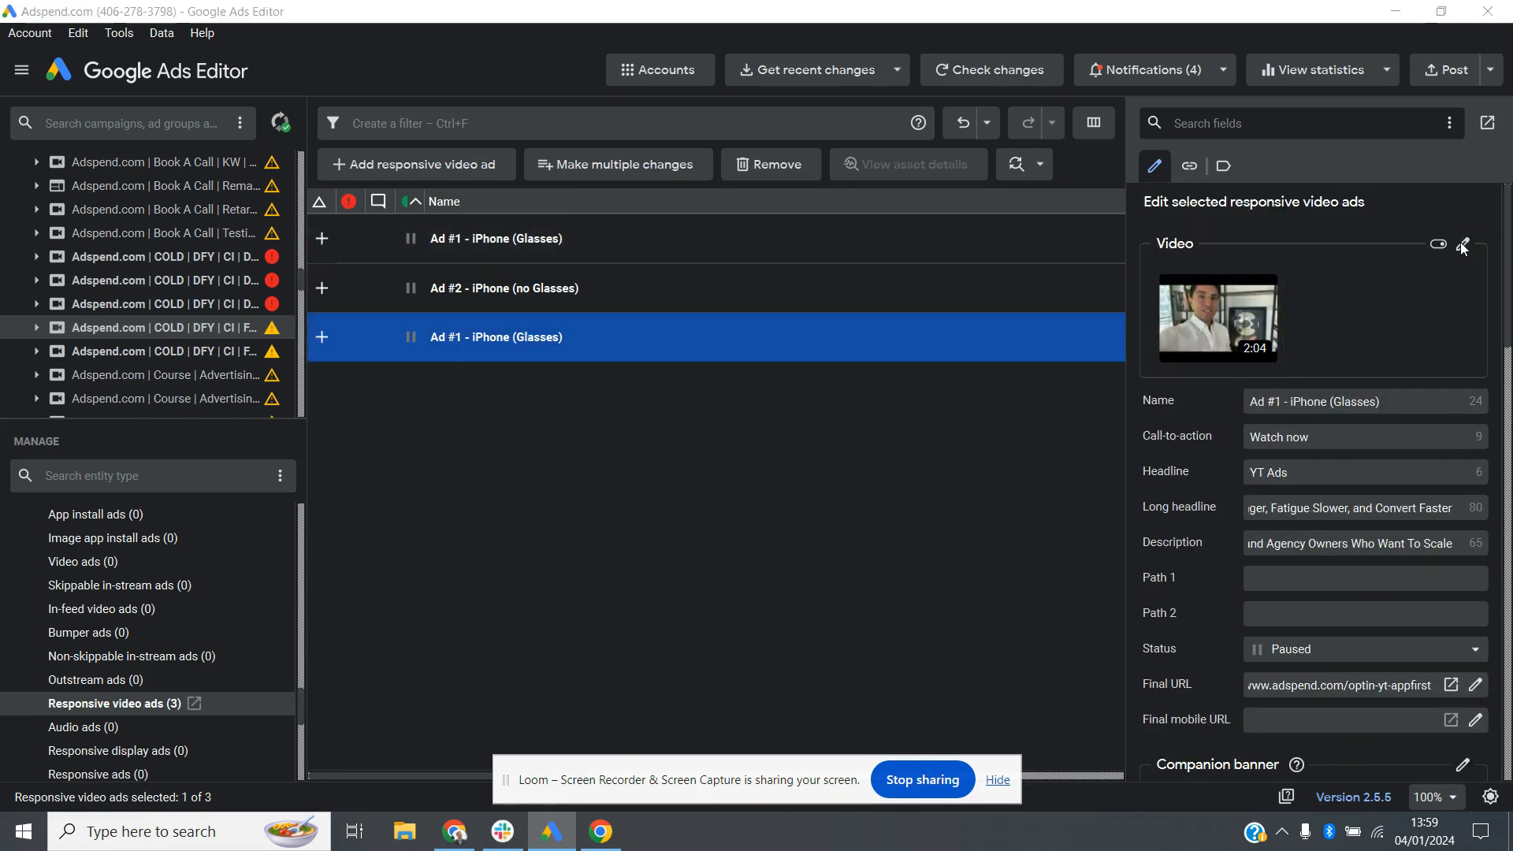
{"action": "left_click", "coordinate": [1461, 244]}
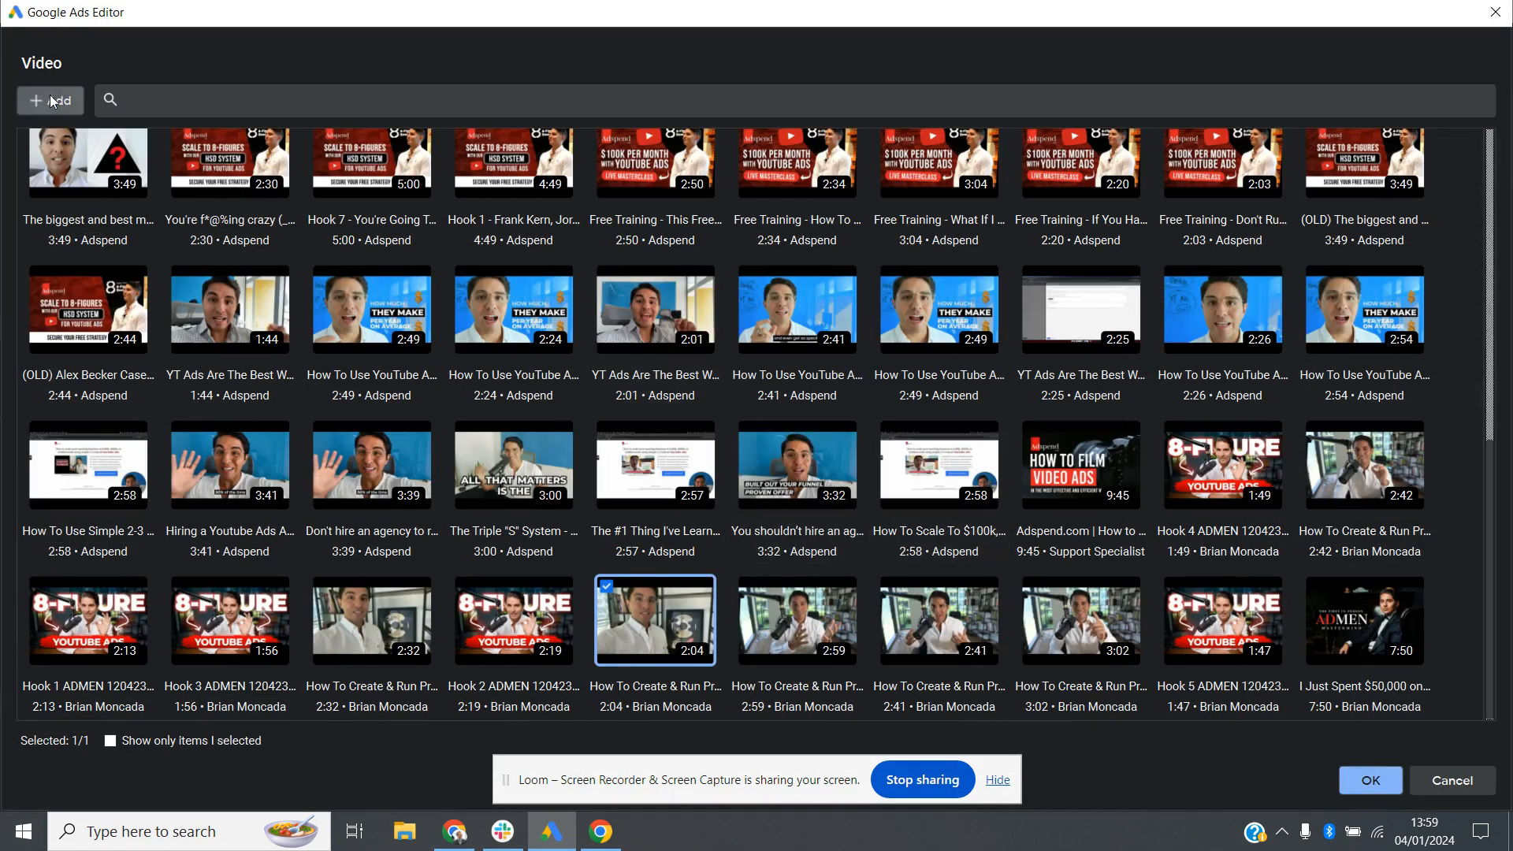
{"action": "left_click", "coordinate": [51, 100]}
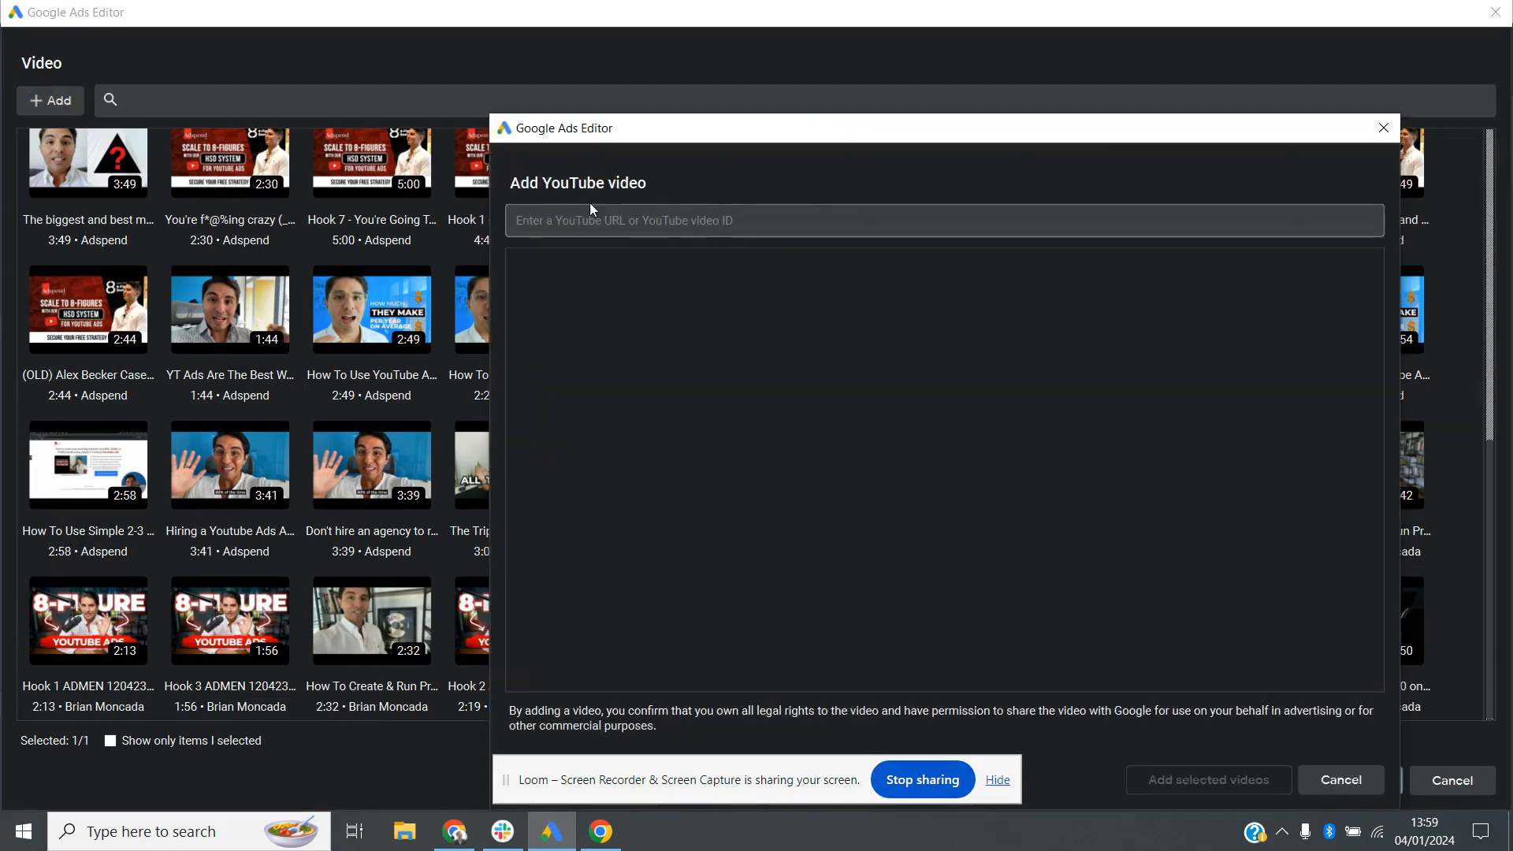
{"action": "left_click", "coordinate": [1383, 127]}
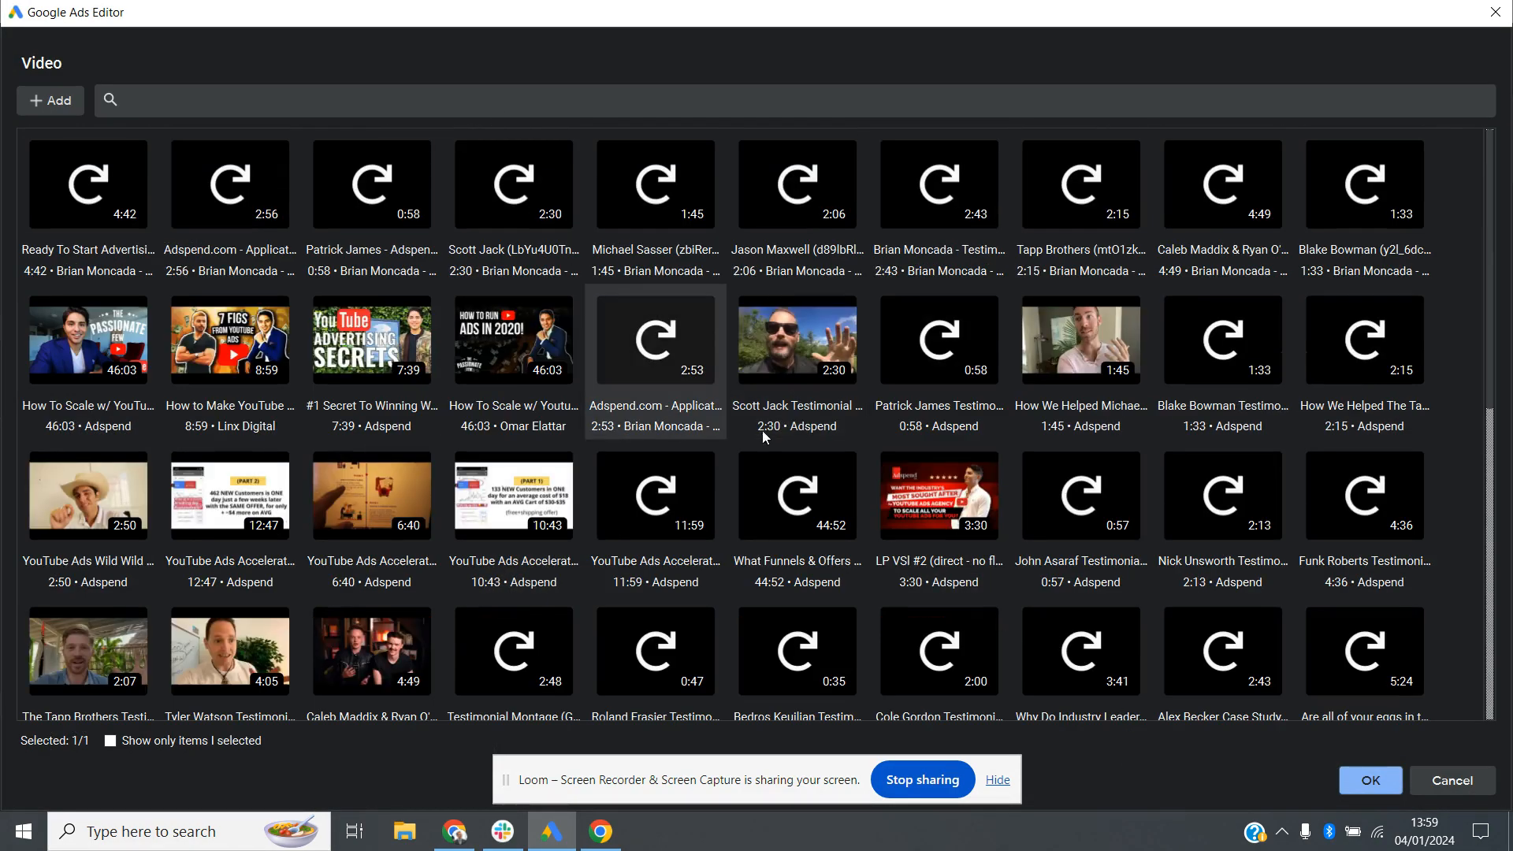
{"action": "scroll", "coordinate": [924, 543], "scroll_direction": "down", "scroll_amount": 8}
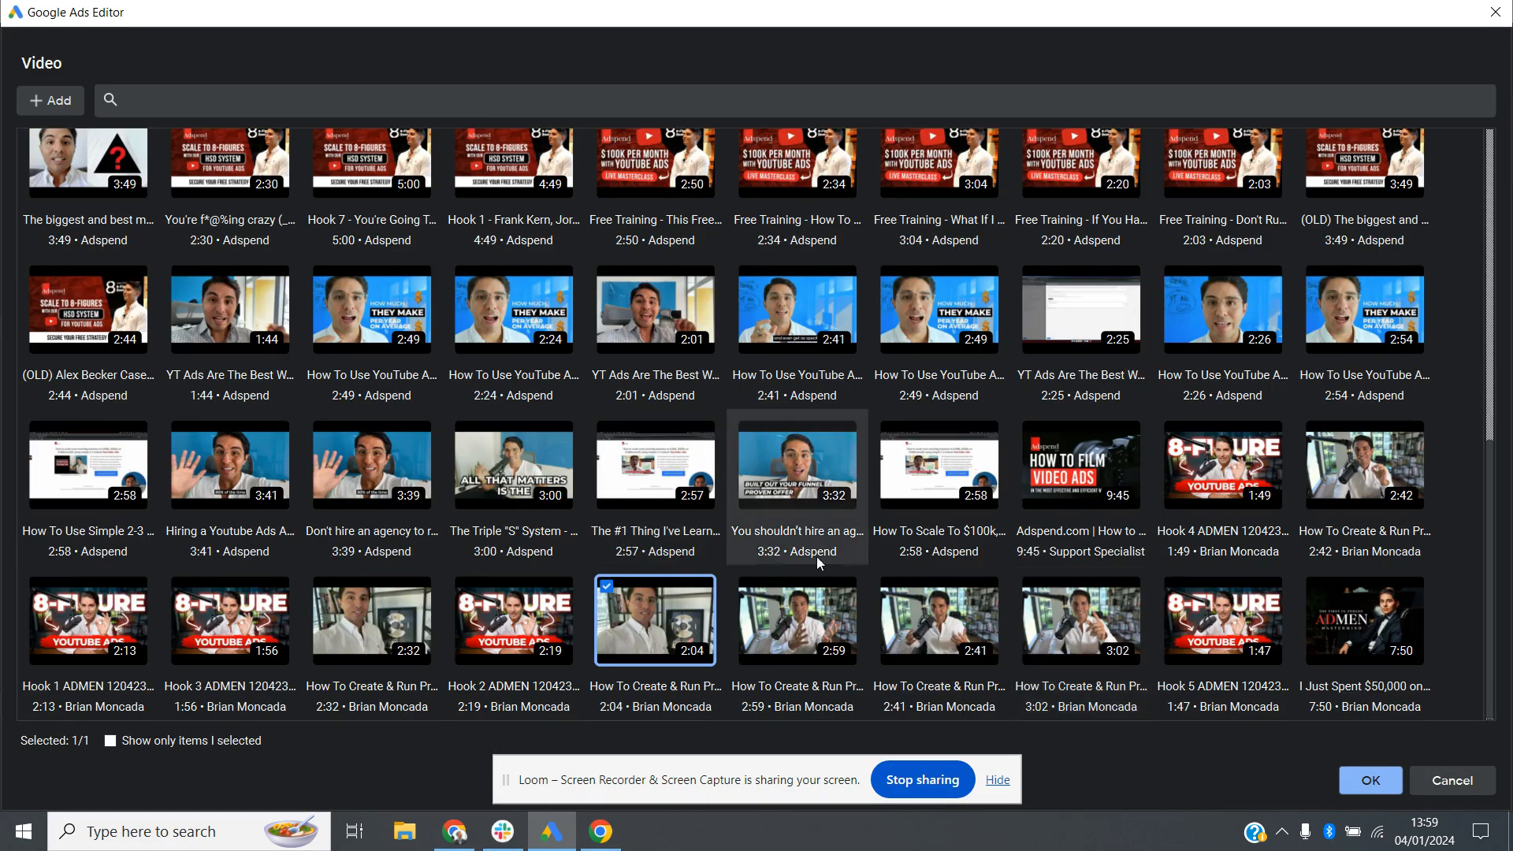
{"action": "left_click", "coordinate": [1193, 628]}
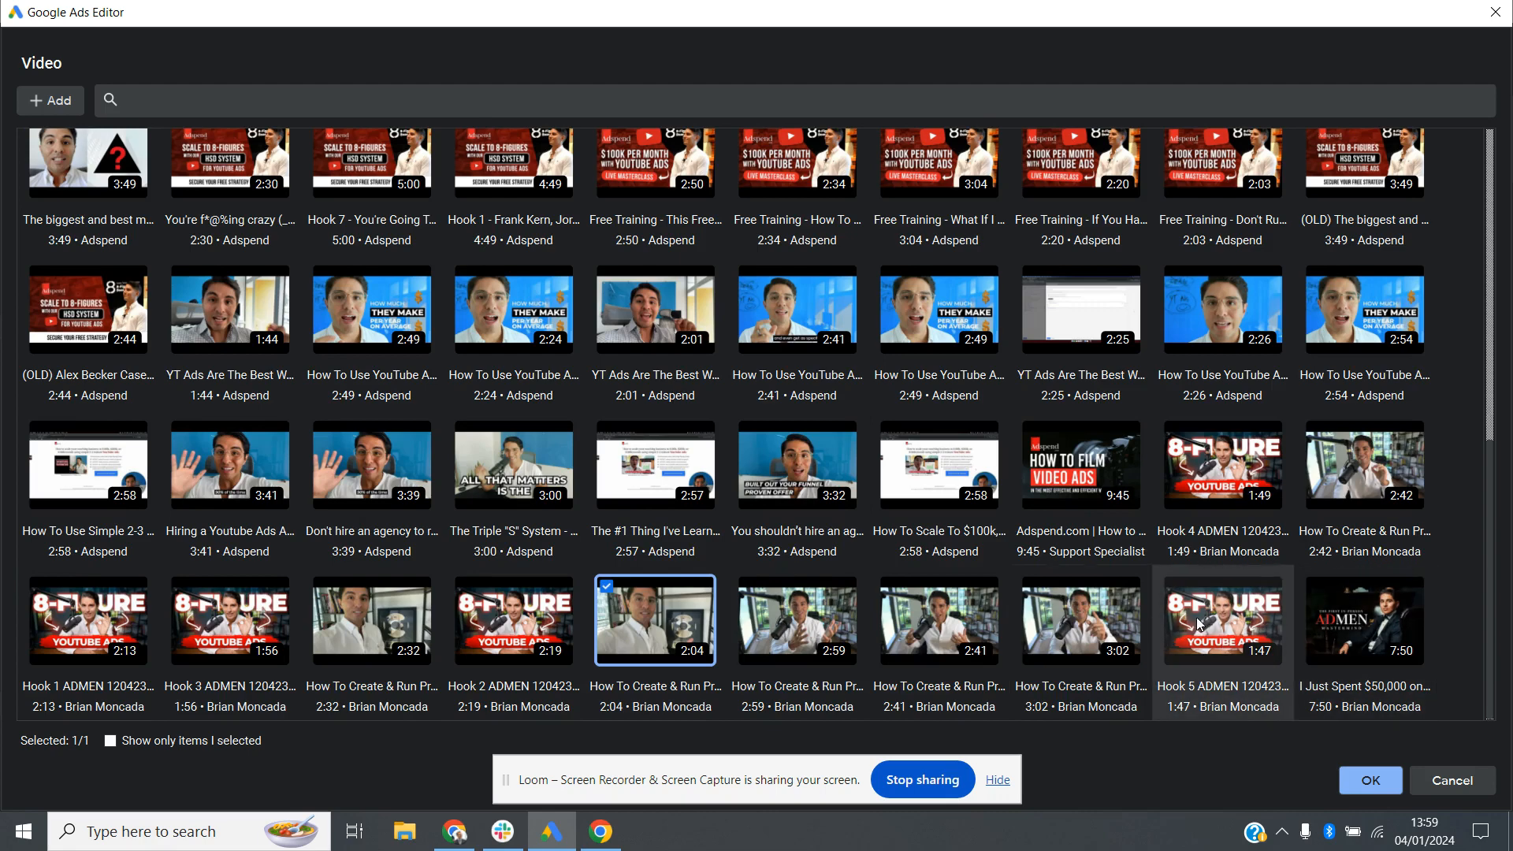
{"action": "left_click", "coordinate": [1372, 782]}
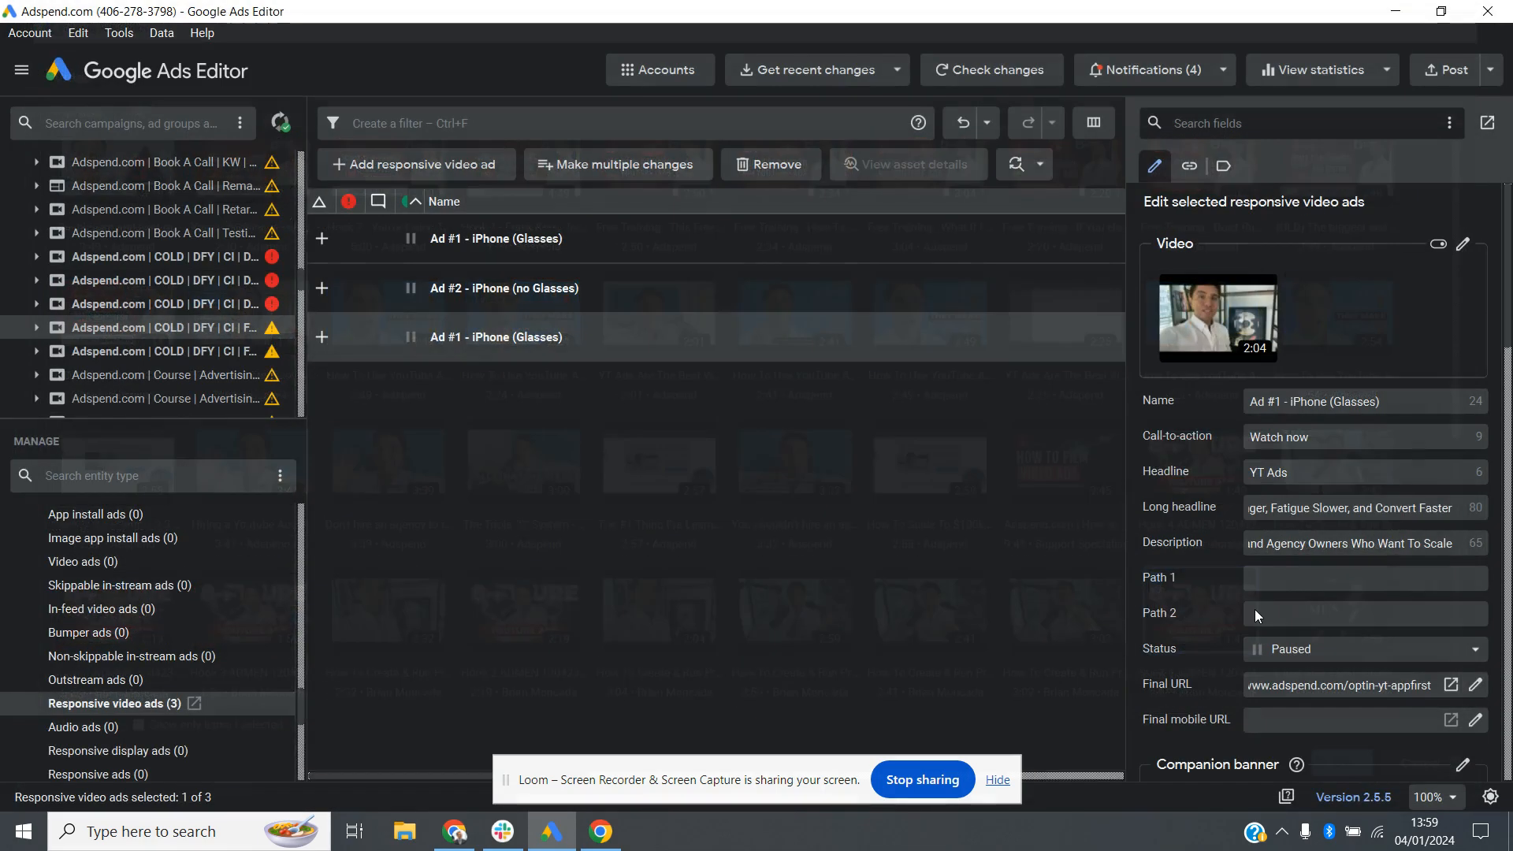
Rename the duplicated responsive video ad to New Ads Jan '24
{"action": "left_click", "coordinate": [1273, 400]}
{"action": "key", "text": "ctrl+a"}
{"action": "type", "text": "New"}
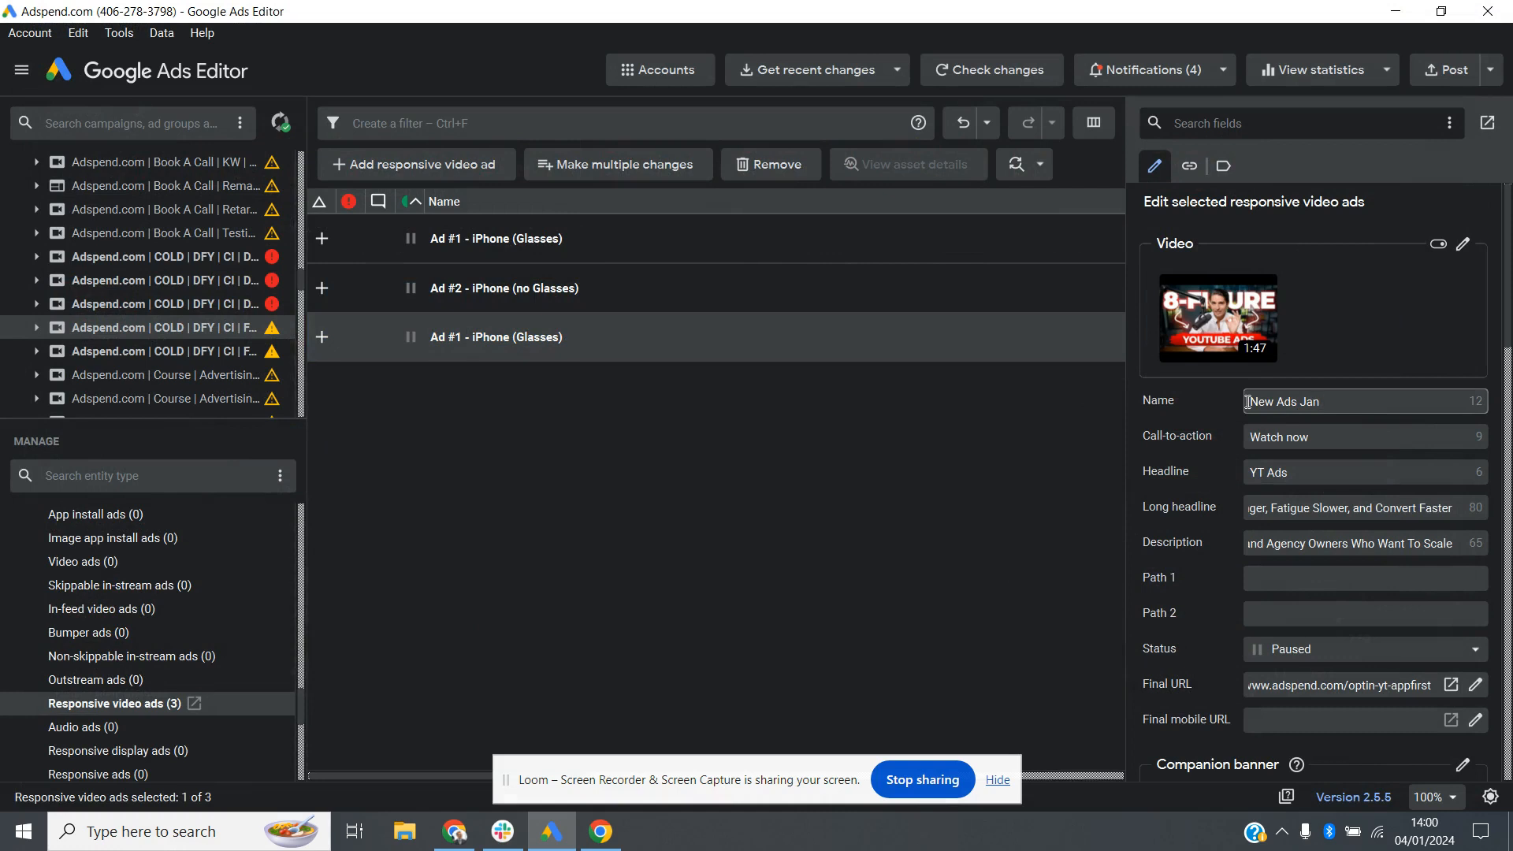
{"action": "type", "text": "Ads Jan '24"}
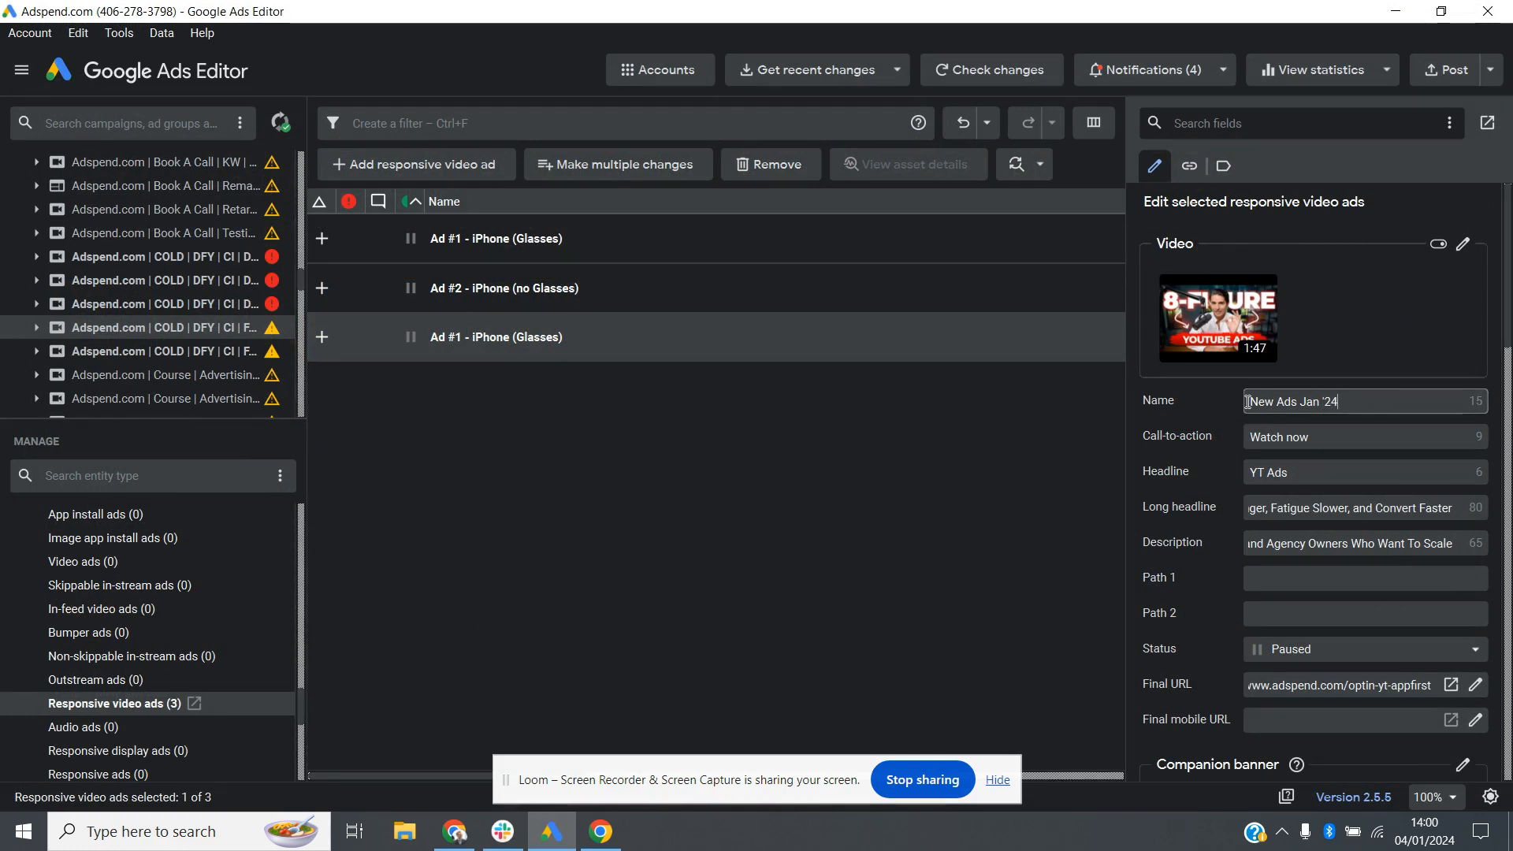
{"action": "left_click", "coordinate": [746, 385]}
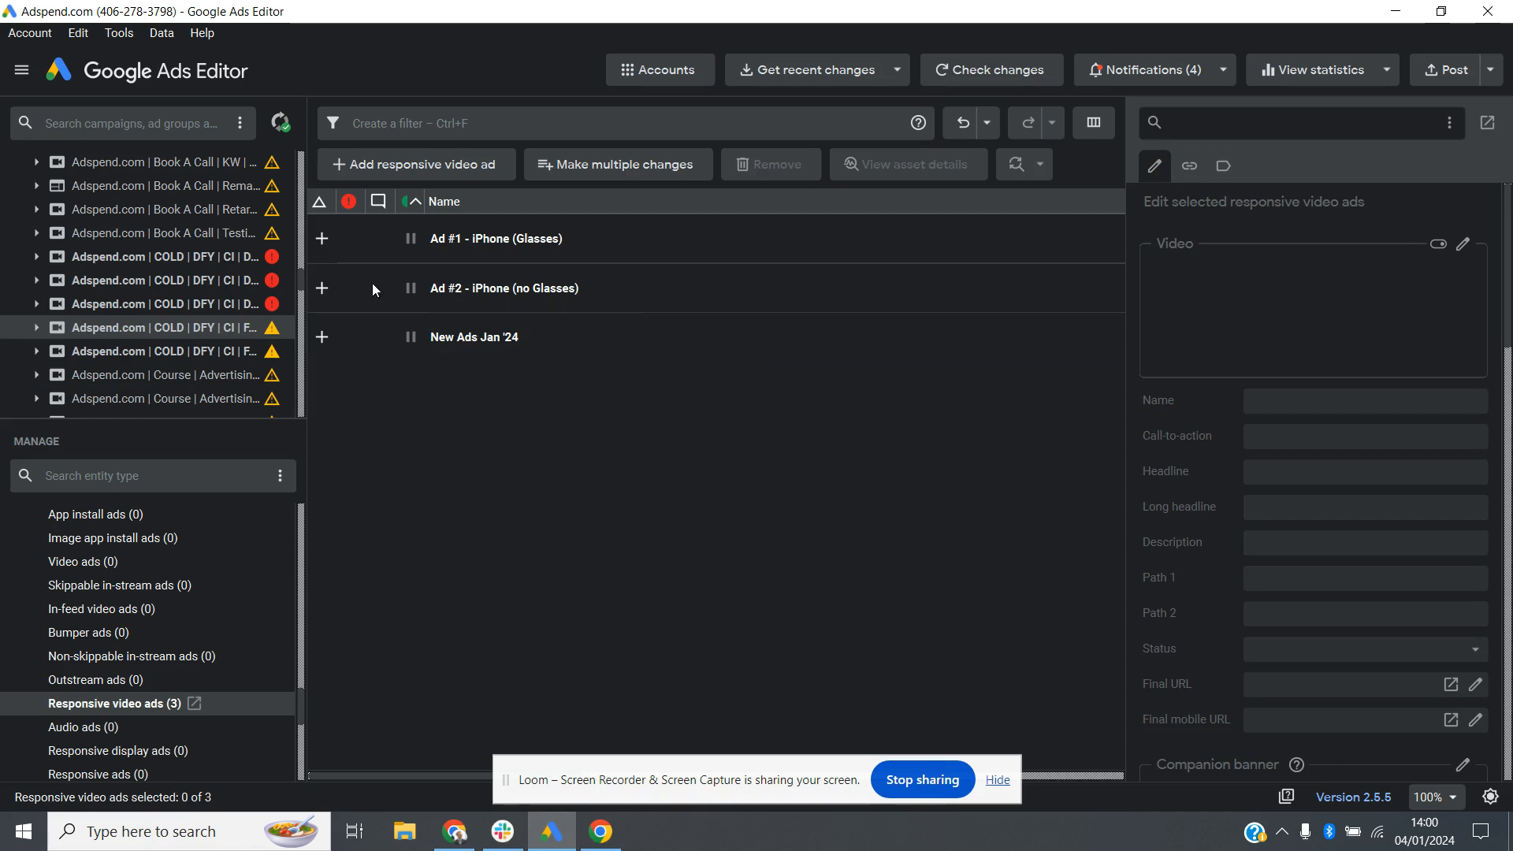
{"action": "left_click", "coordinate": [599, 359]}
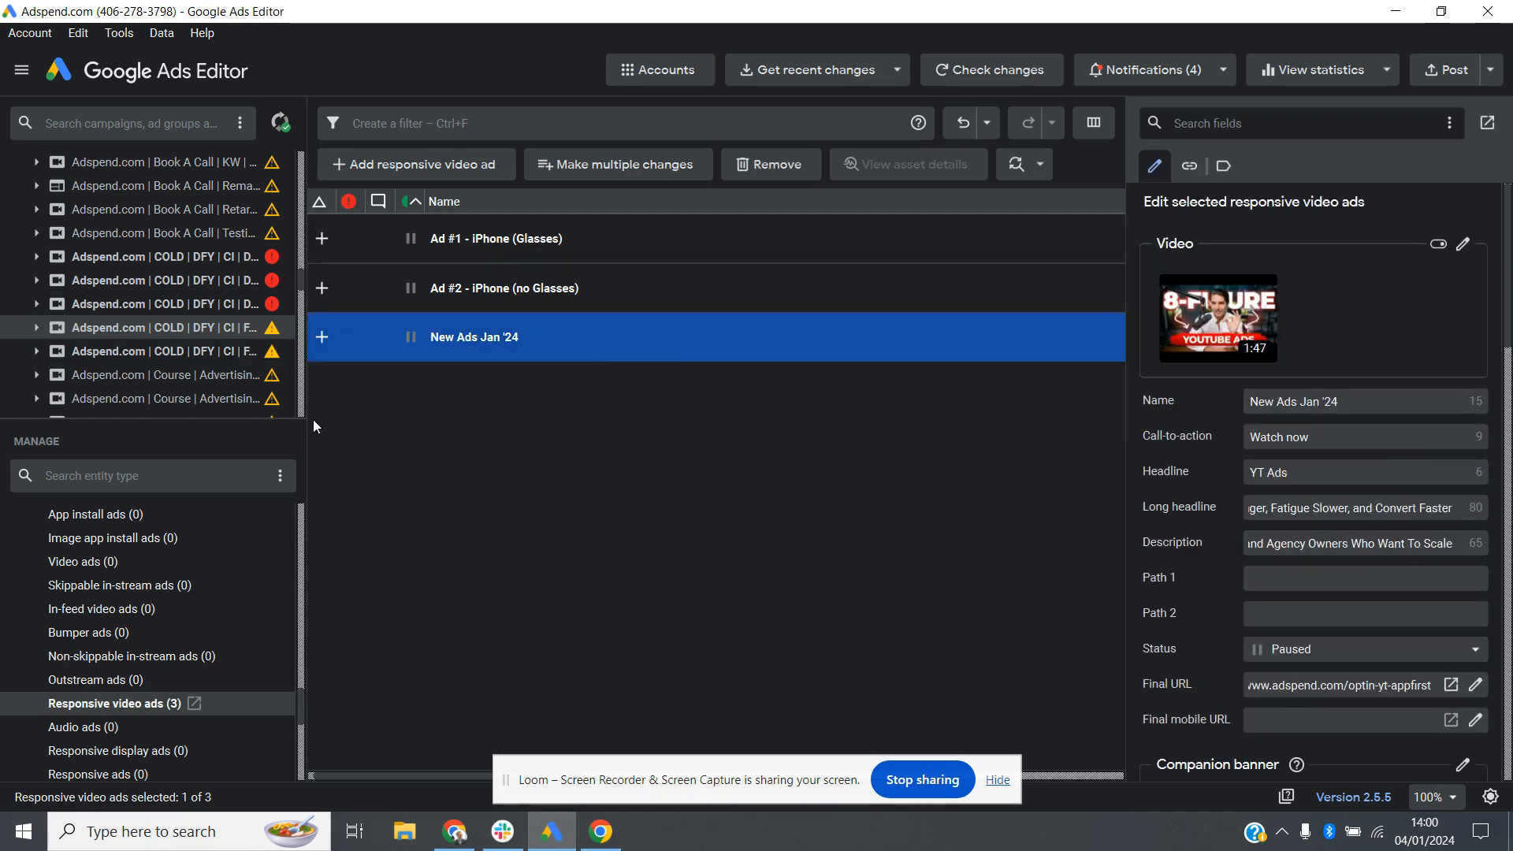
Paste the New Ads Jan '24 ad into every ad group of the three COLD | DFY Digital Marketing Enthusiasts campaigns and the FB Ads Agency [New Ads] campaign
{"action": "scroll", "coordinate": [81, 616], "scroll_direction": "up", "scroll_amount": 15}
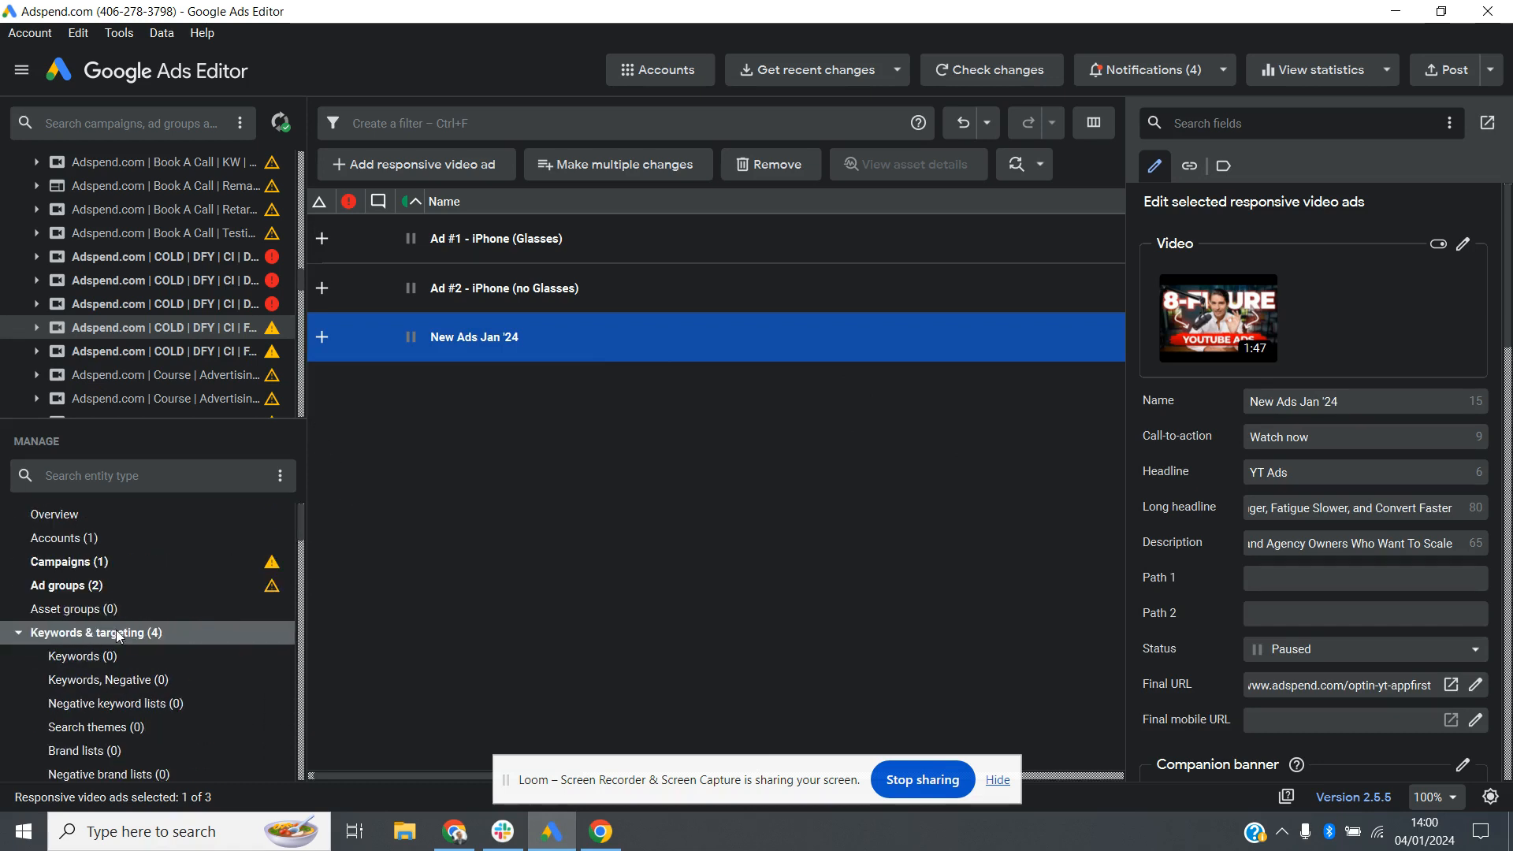
{"action": "scroll", "coordinate": [116, 630], "scroll_direction": "down", "scroll_amount": 3}
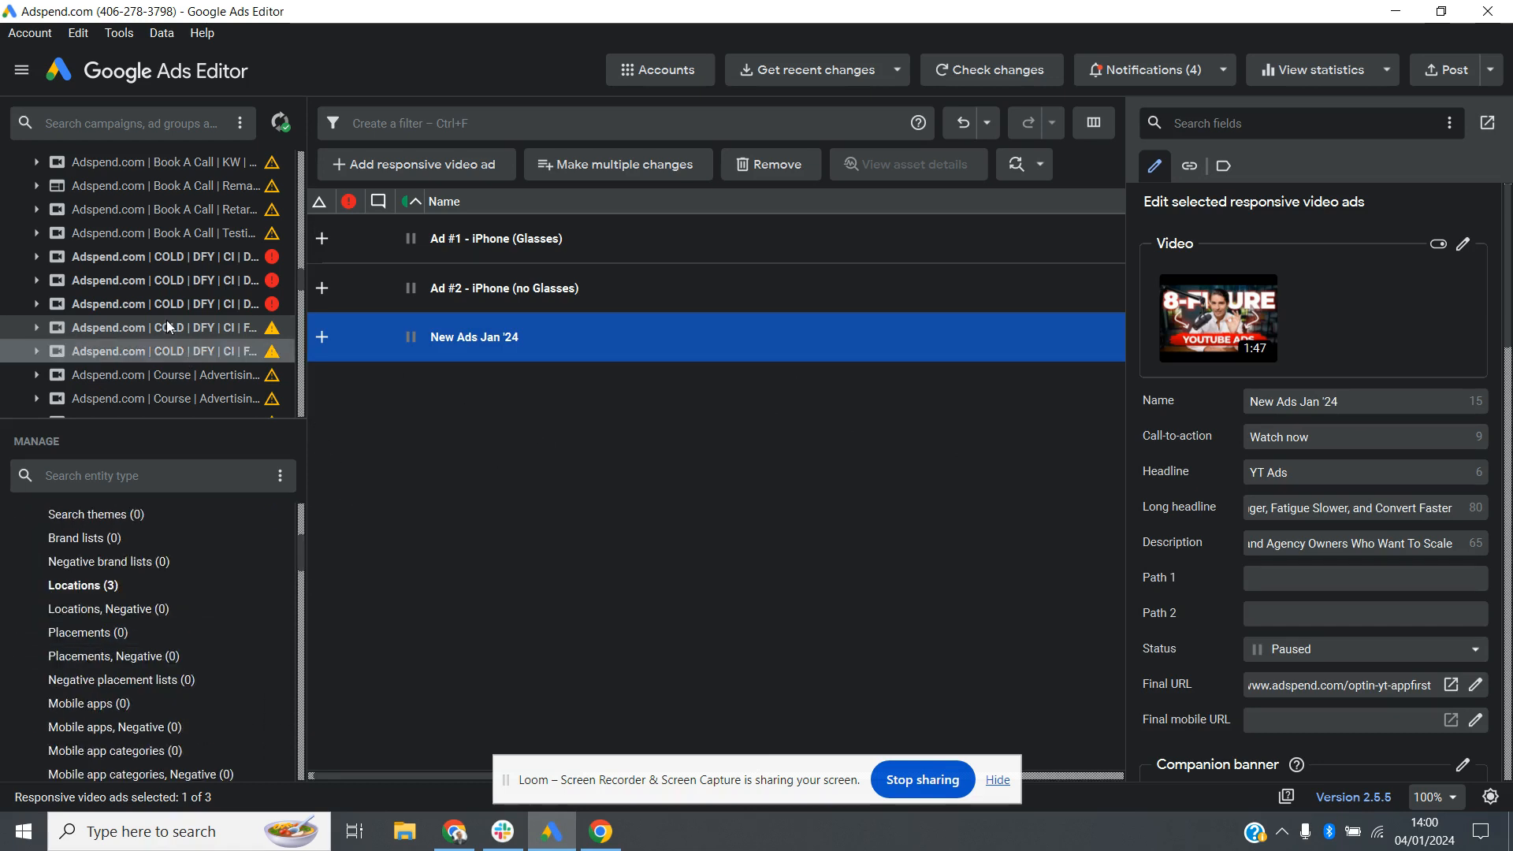
{"action": "left_click", "coordinate": [222, 255], "text": "shift"}
{"action": "left_click", "coordinate": [221, 257]}
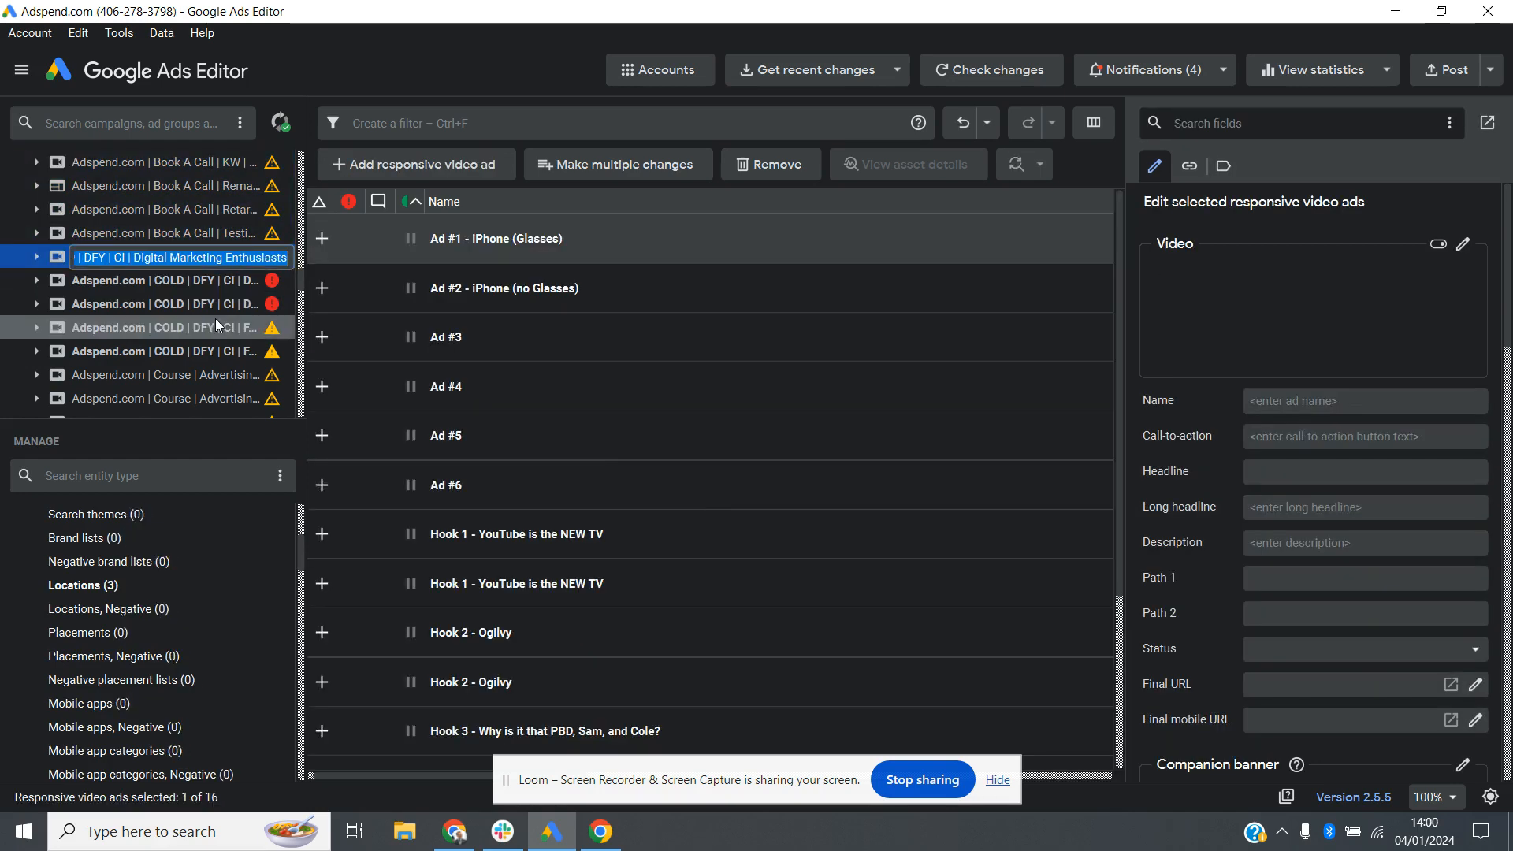
{"action": "left_click", "coordinate": [215, 318], "text": "shift"}
{"action": "scroll", "coordinate": [782, 434], "scroll_direction": "down", "scroll_amount": 3}
{"action": "scroll", "coordinate": [782, 434], "scroll_direction": "up", "scroll_amount": 3}
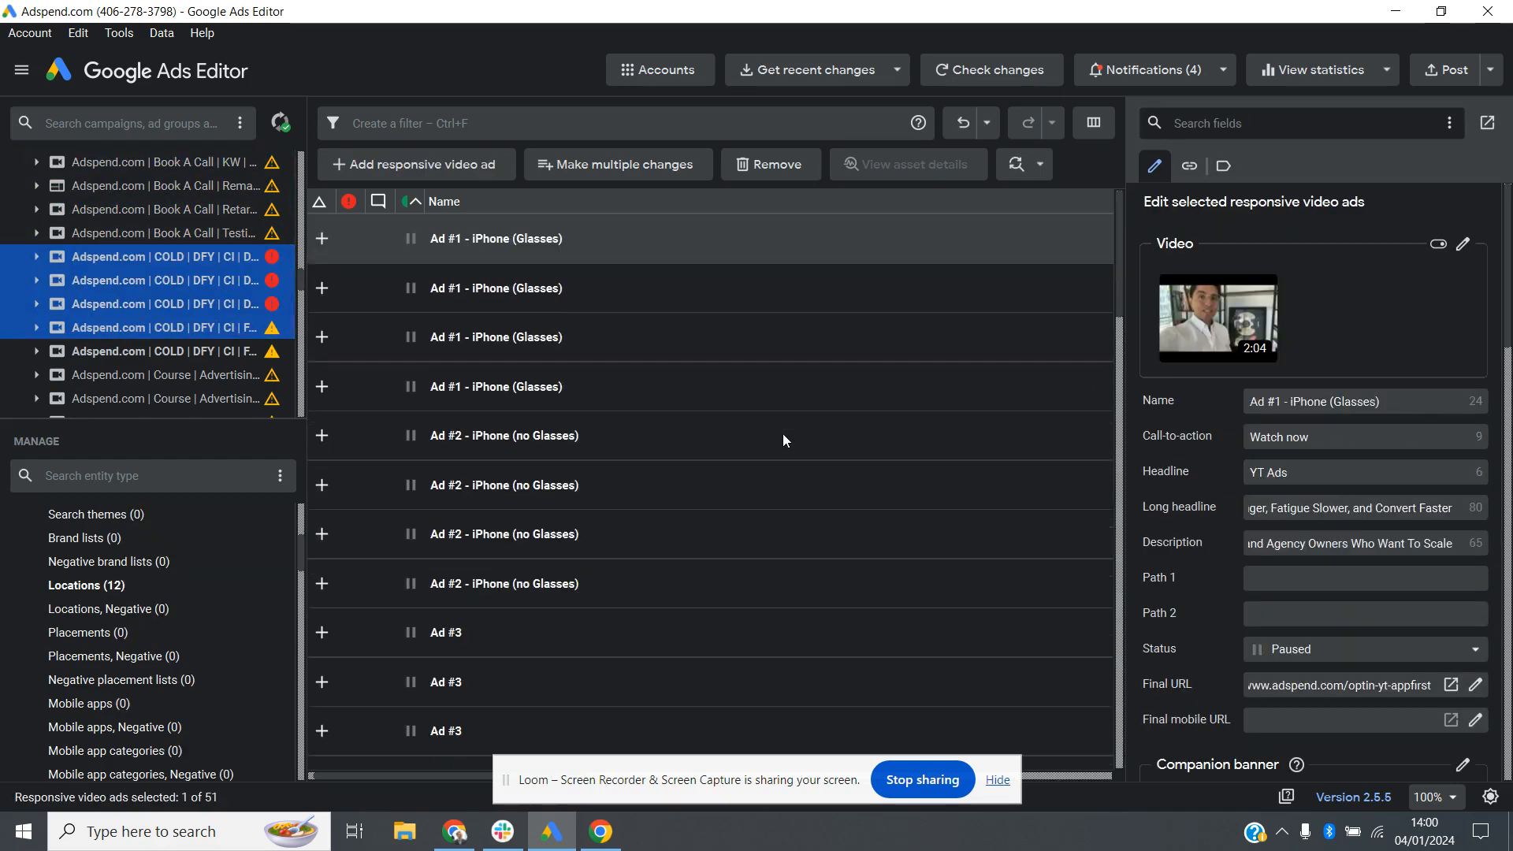
{"action": "key", "text": "ctrl+v"}
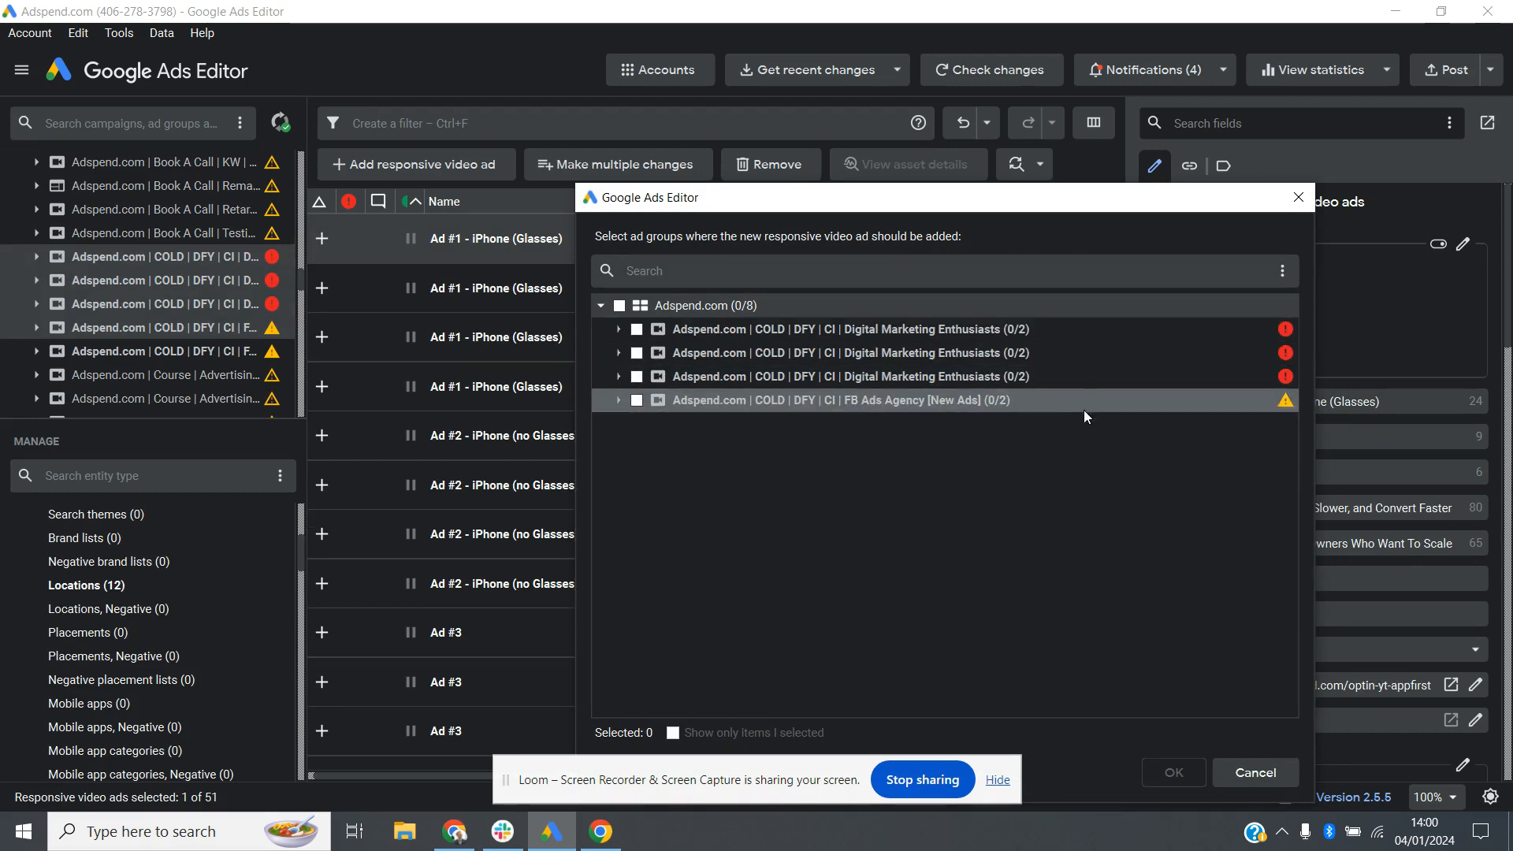
{"action": "left_click", "coordinate": [618, 306]}
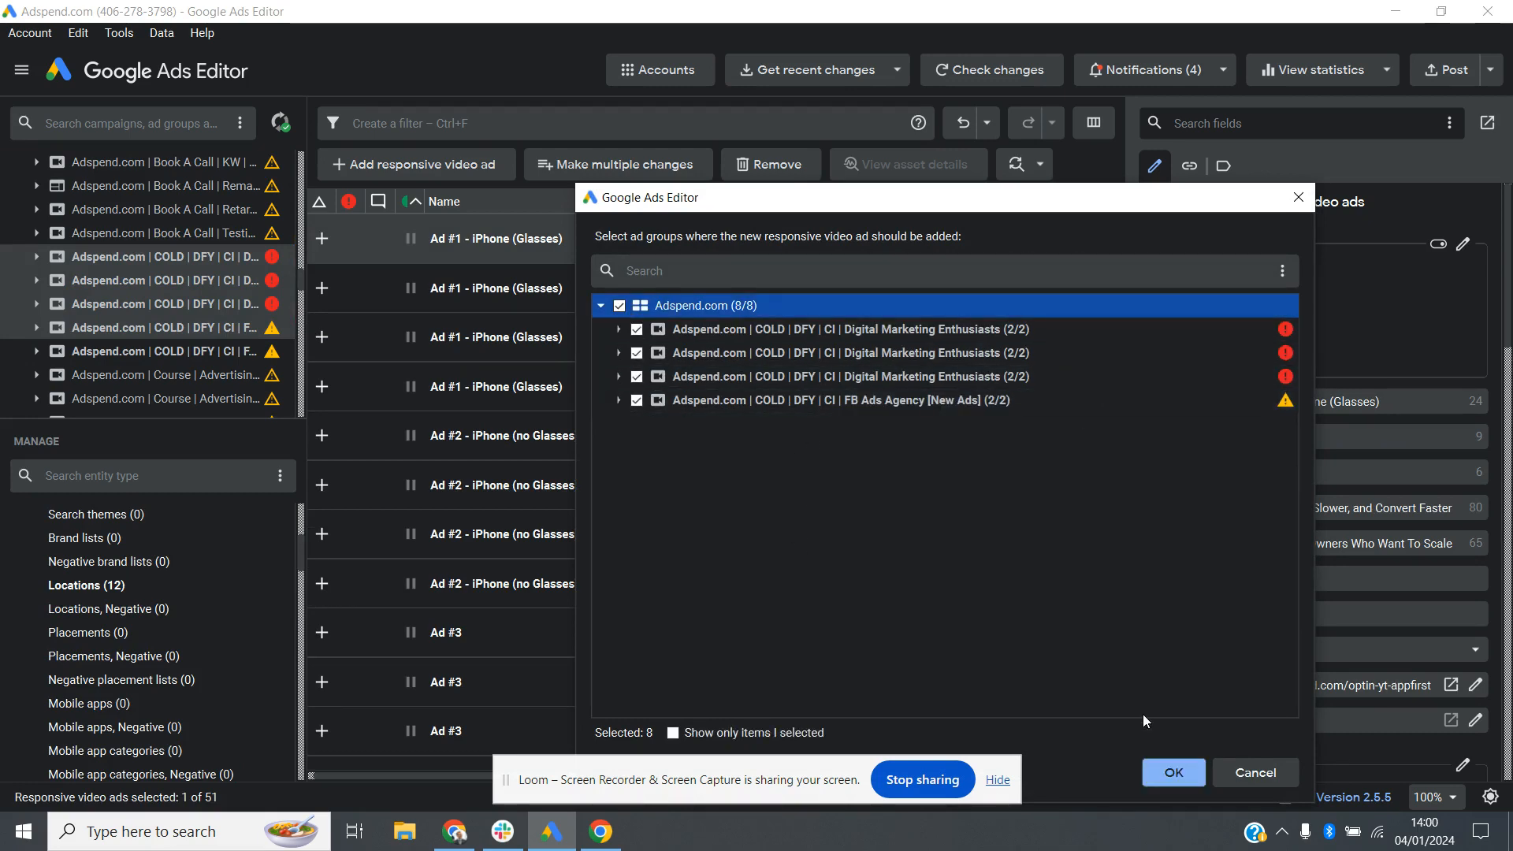
{"action": "left_click", "coordinate": [1169, 772]}
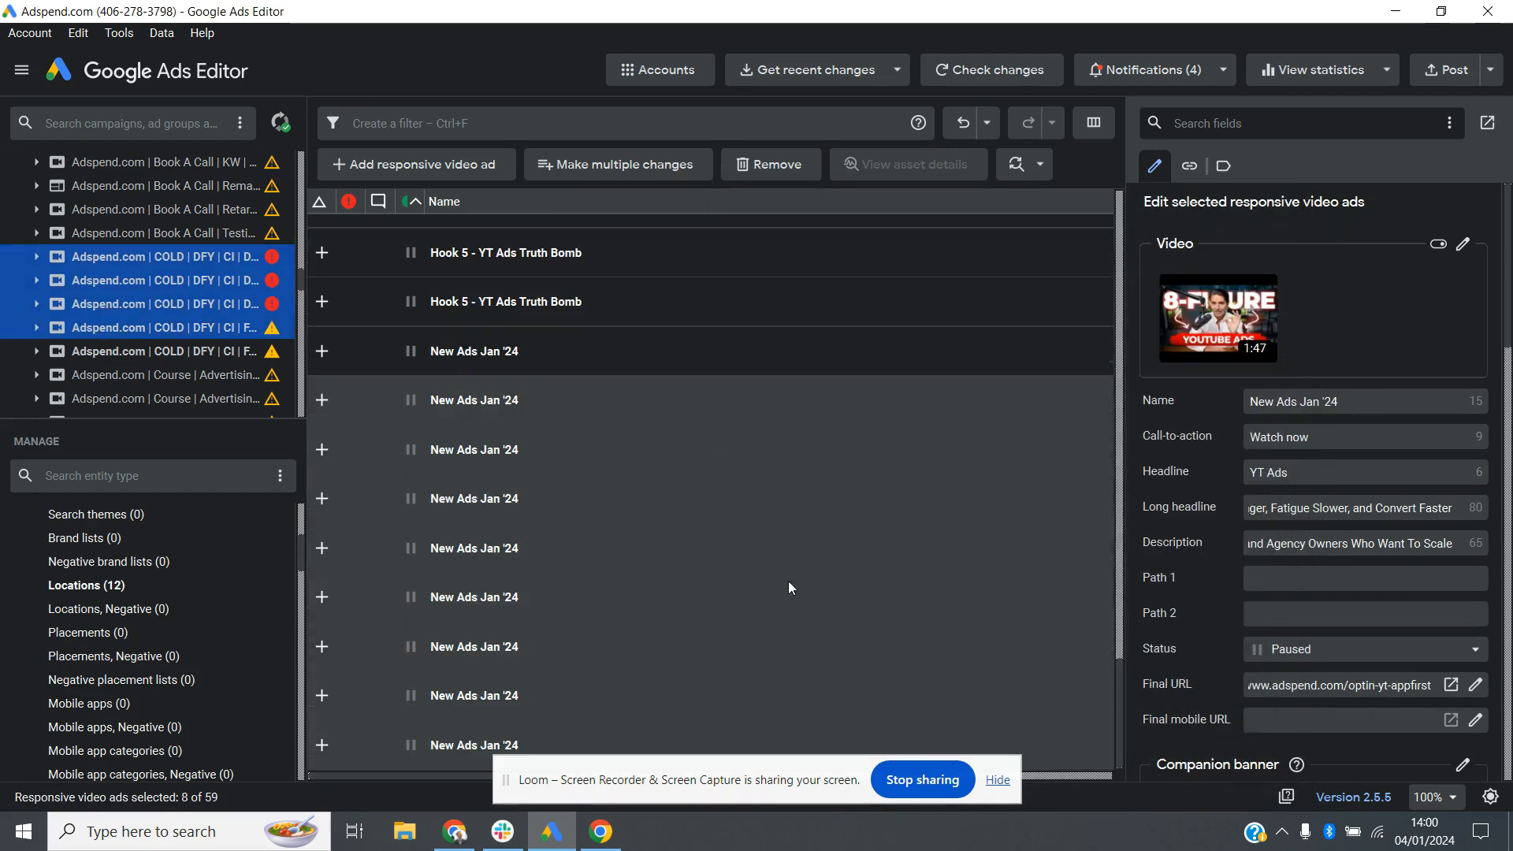
{"action": "left_click", "coordinate": [715, 414]}
{"action": "scroll", "coordinate": [785, 409], "scroll_direction": "up", "scroll_amount": 10}
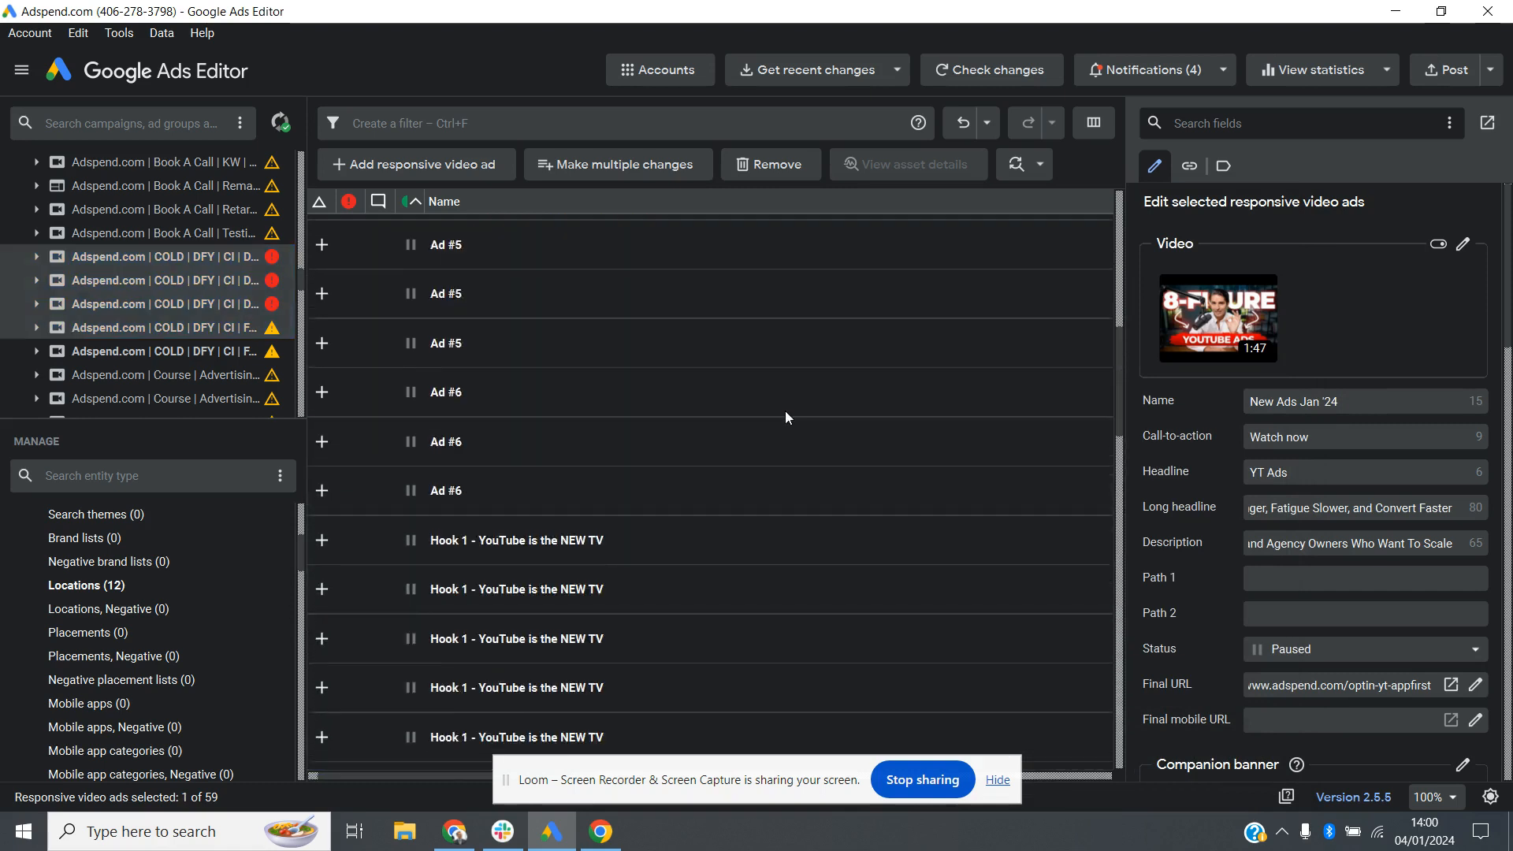
{"action": "scroll", "coordinate": [780, 408], "scroll_direction": "up", "scroll_amount": 3}
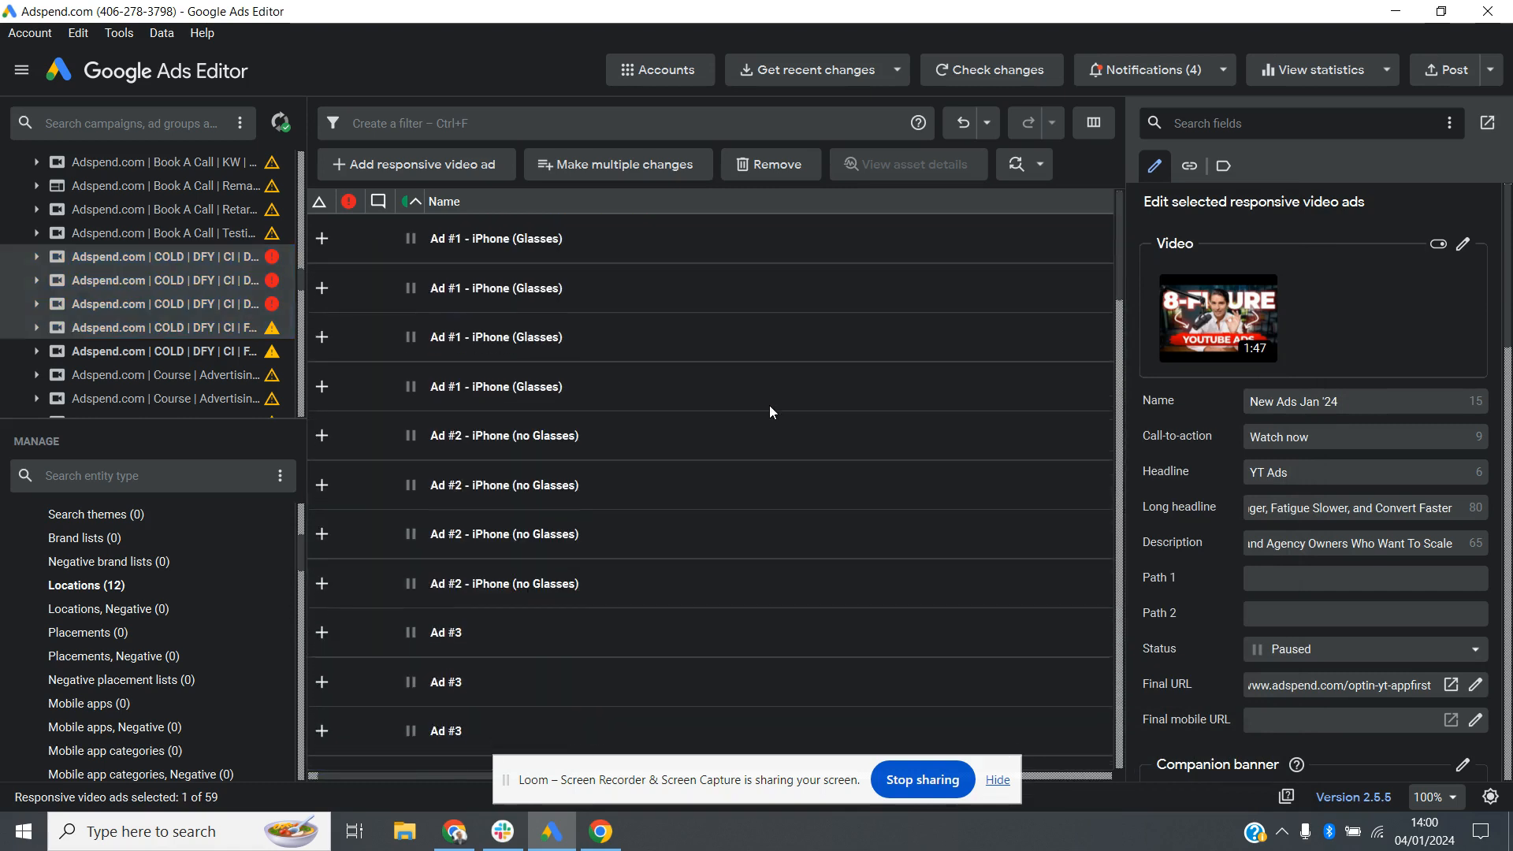
Delete the three COLD | DFY | CI | Digital Marketing Enthusiasts campaigns, keeping the FB Ads Agency [New Ads] campaign
{"action": "scroll", "coordinate": [197, 655], "scroll_direction": "up", "scroll_amount": 5}
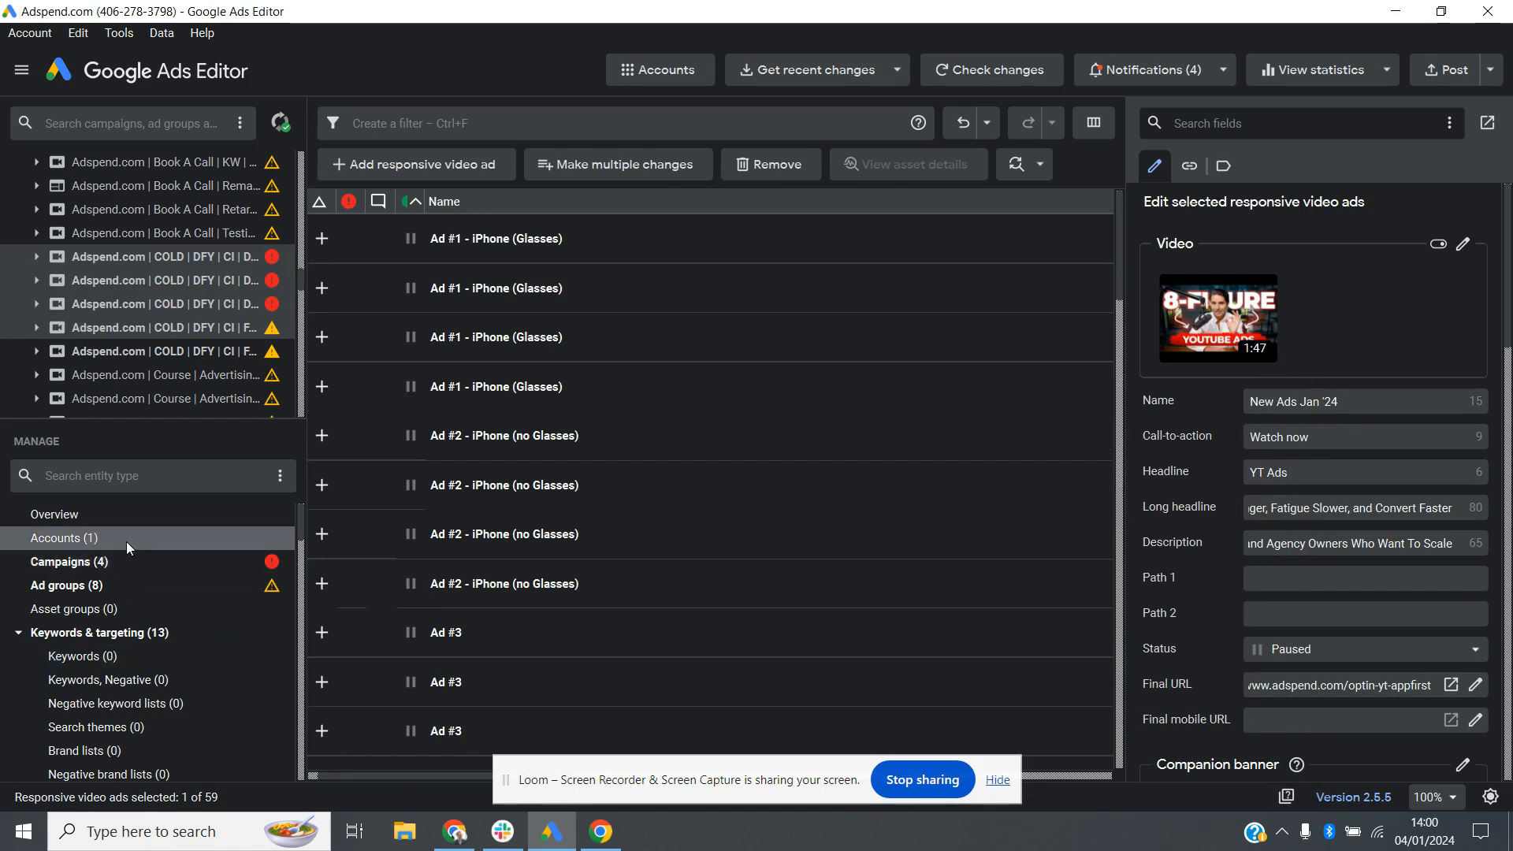
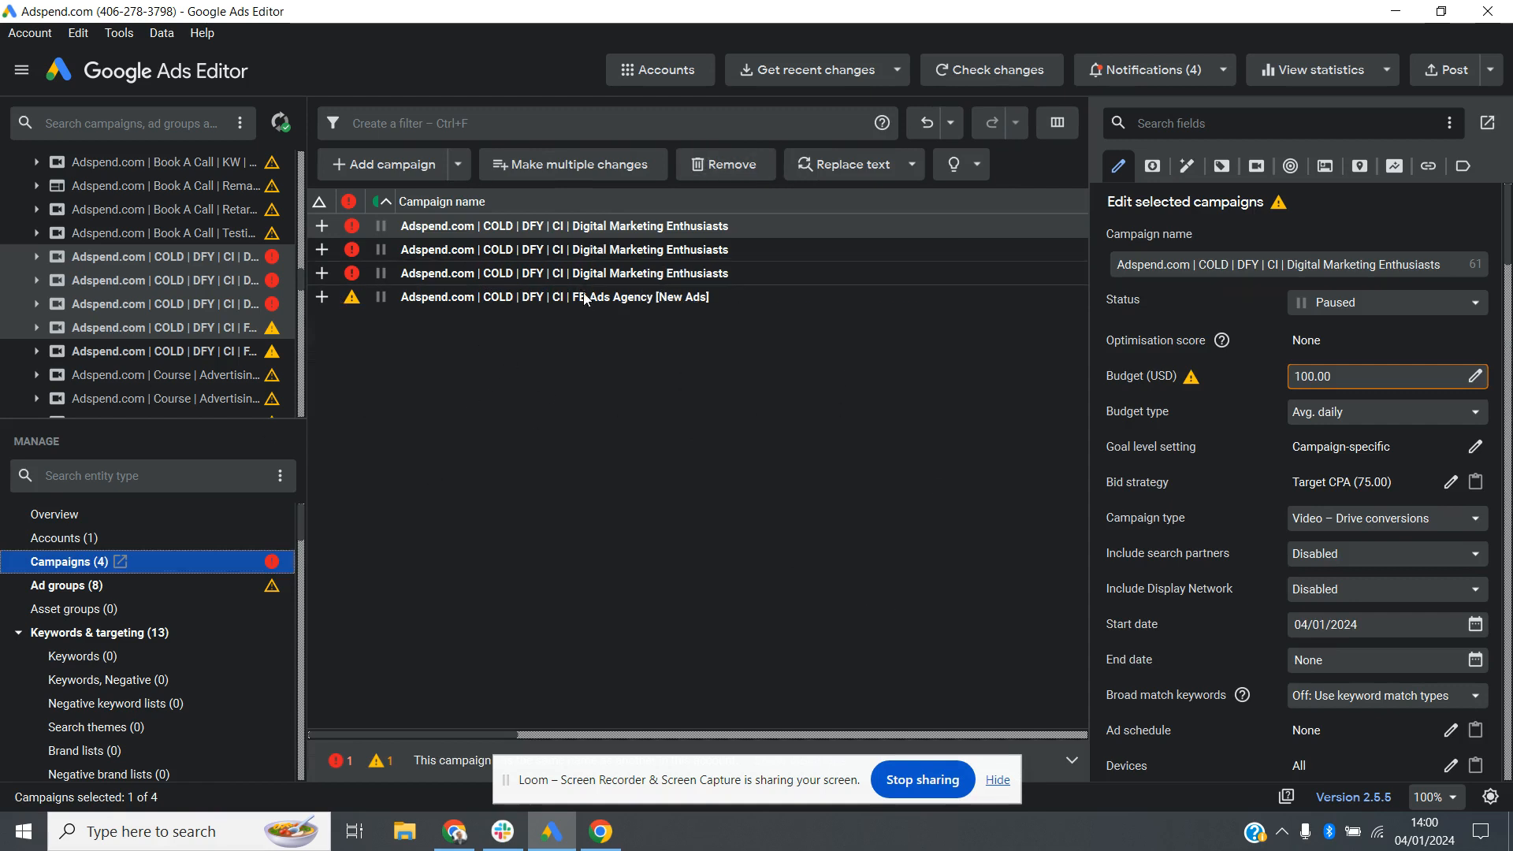
{"action": "left_click", "coordinate": [616, 230]}
{"action": "left_click", "coordinate": [606, 275], "text": "shift"}
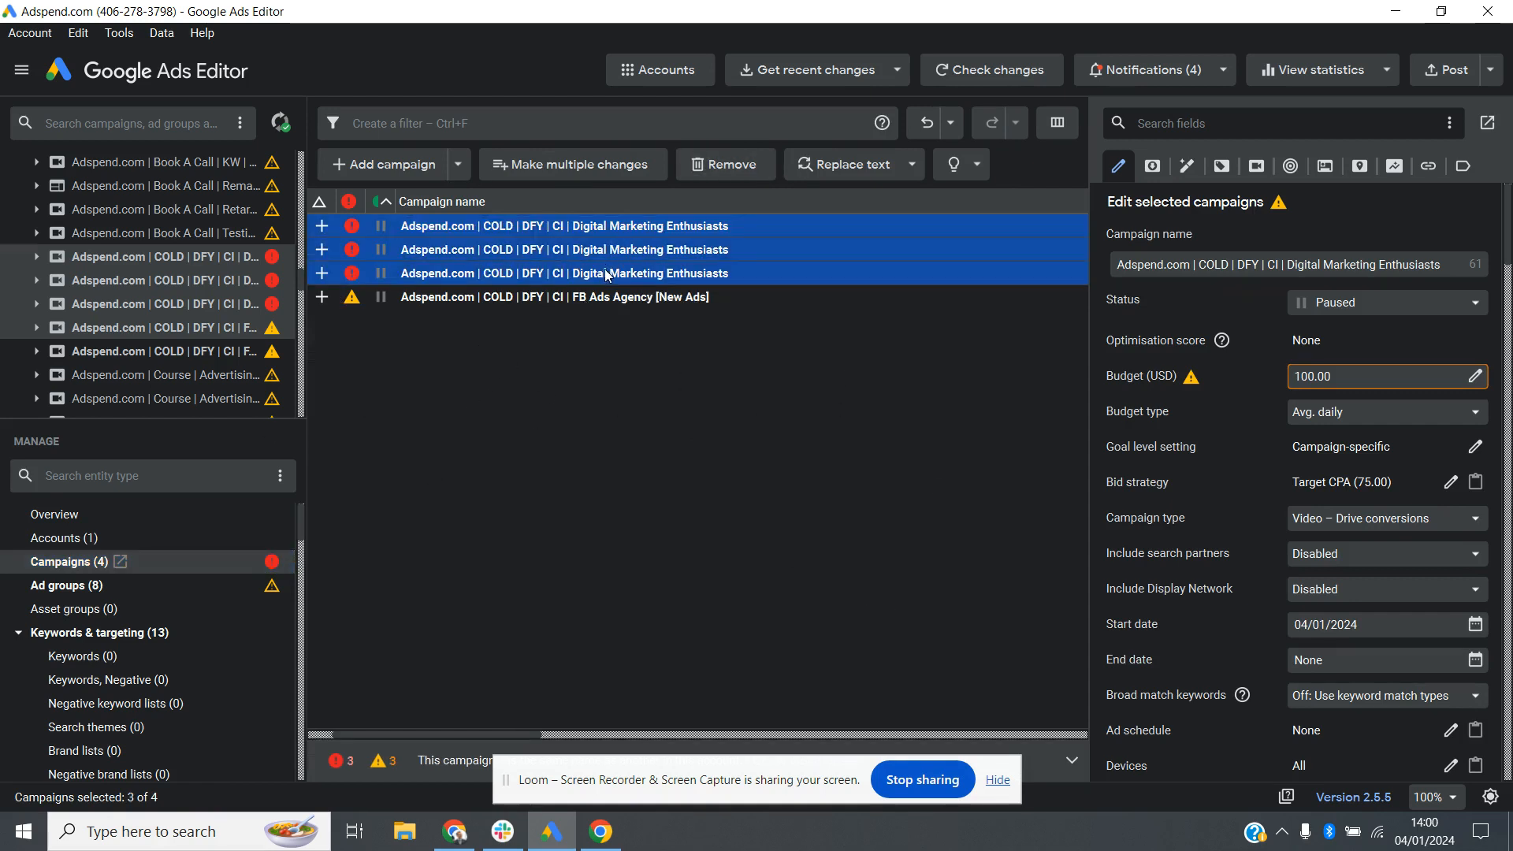
{"action": "key", "text": "Delete"}
{"action": "left_click", "coordinate": [476, 298]}
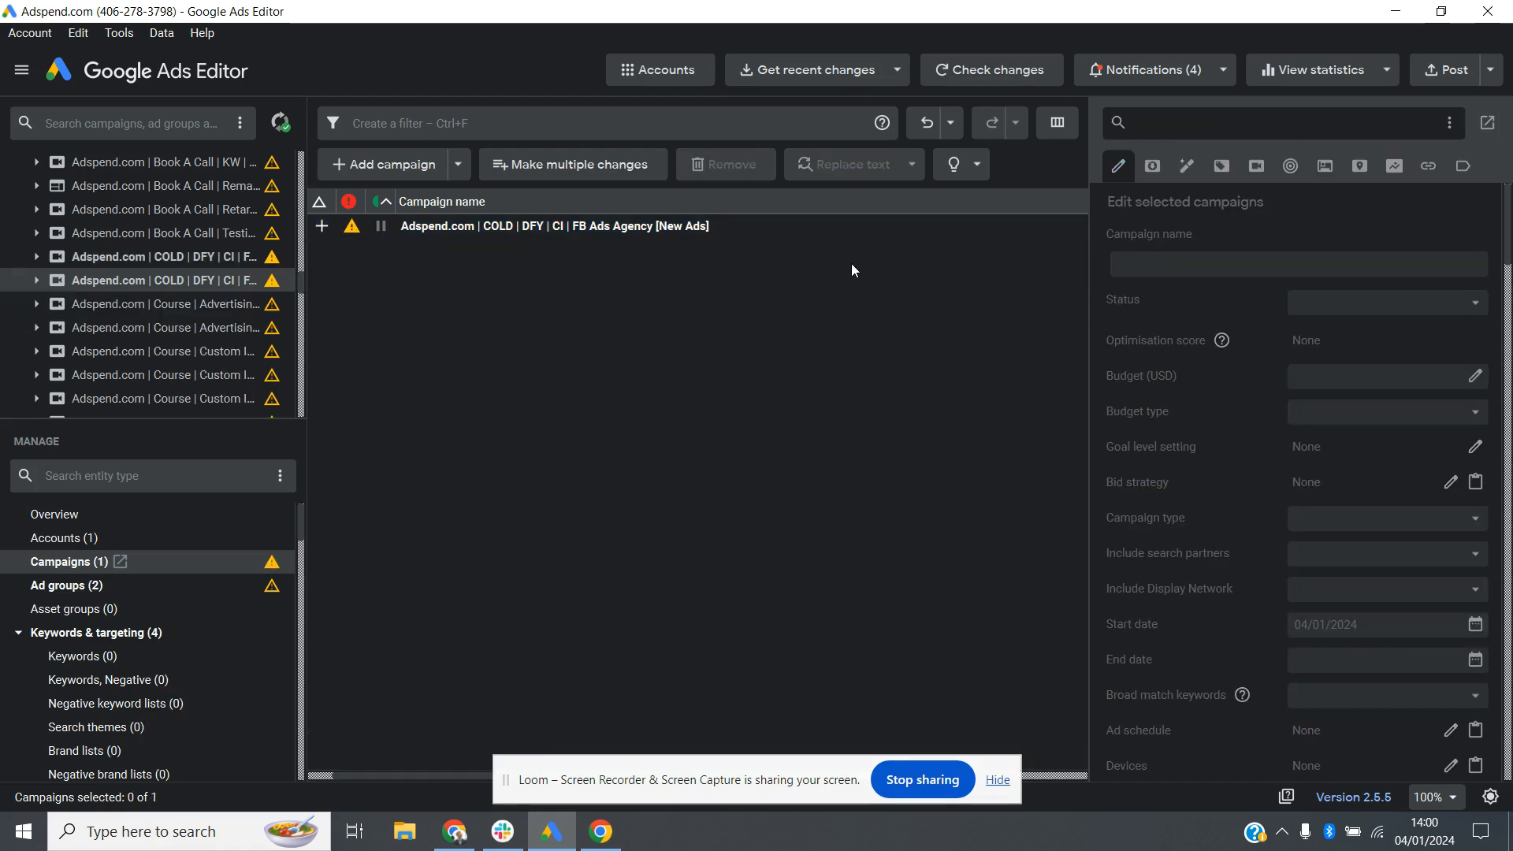
{"action": "left_click", "coordinate": [606, 228]}
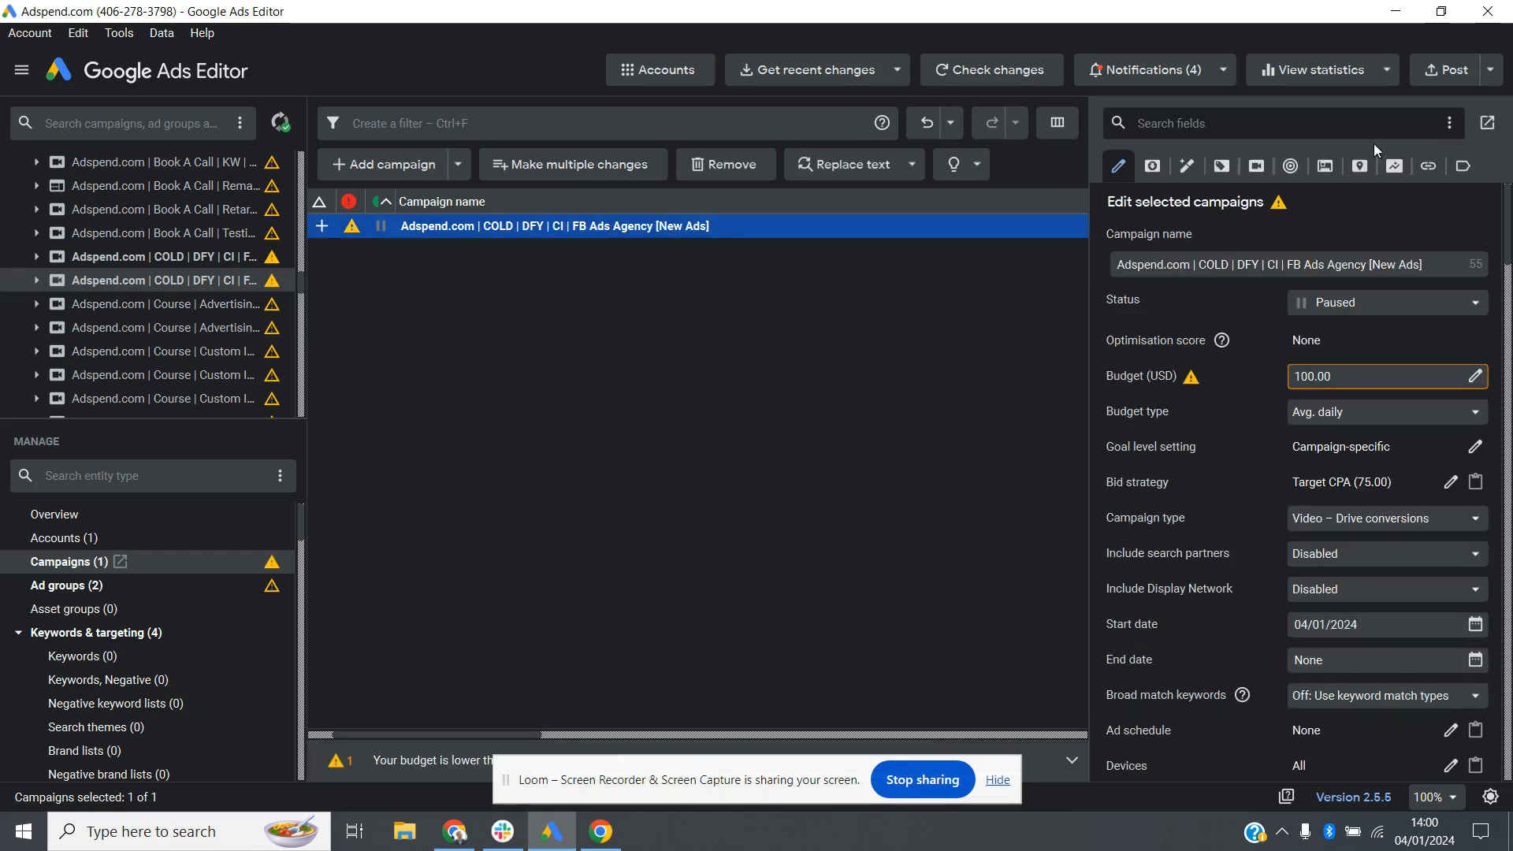
{"action": "left_click", "coordinate": [1453, 71]}
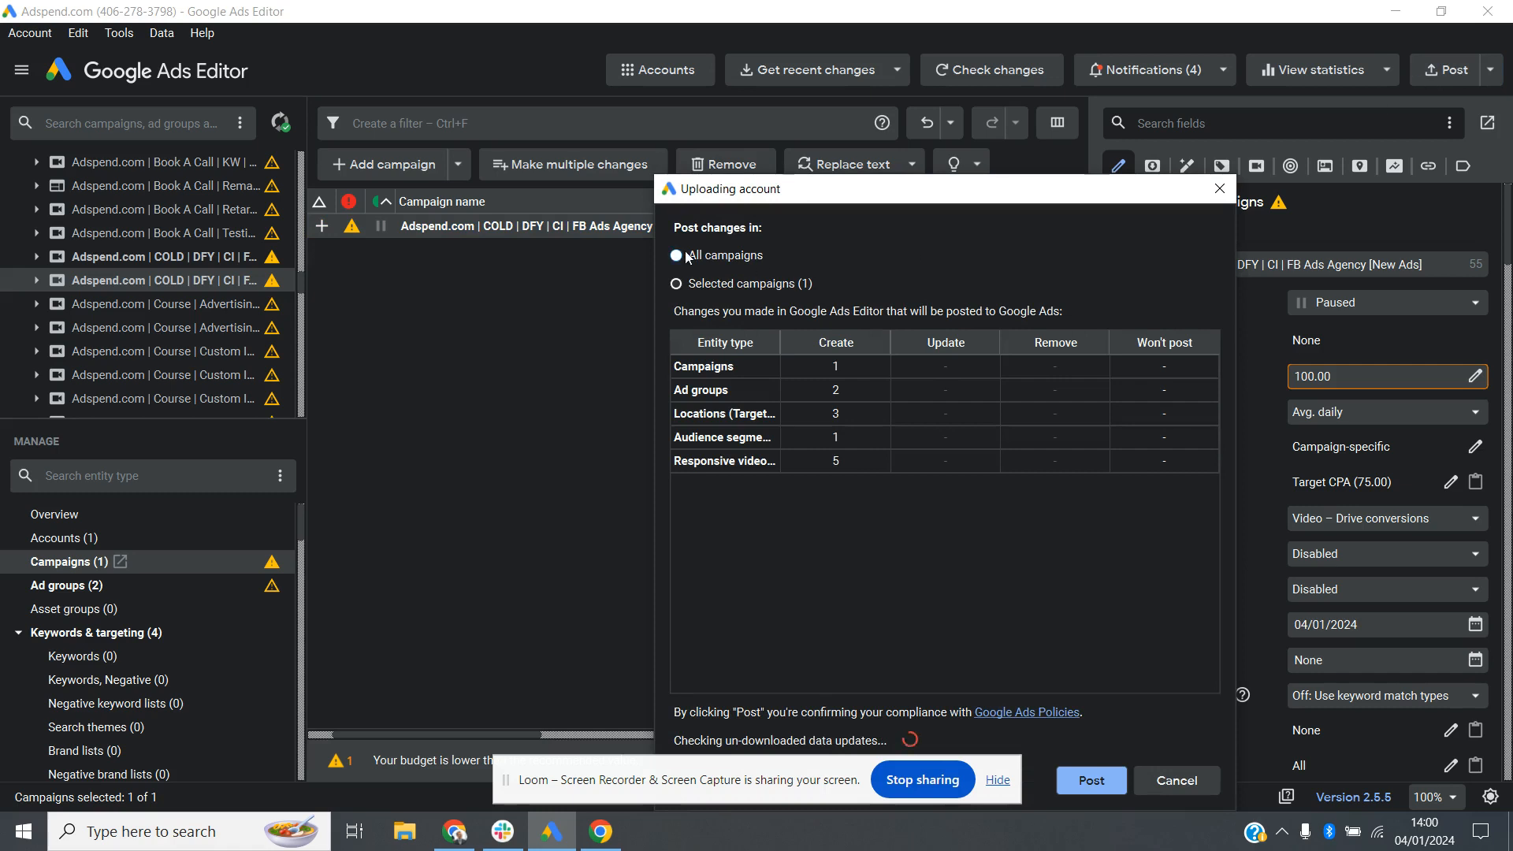
{"action": "left_click", "coordinate": [1219, 189]}
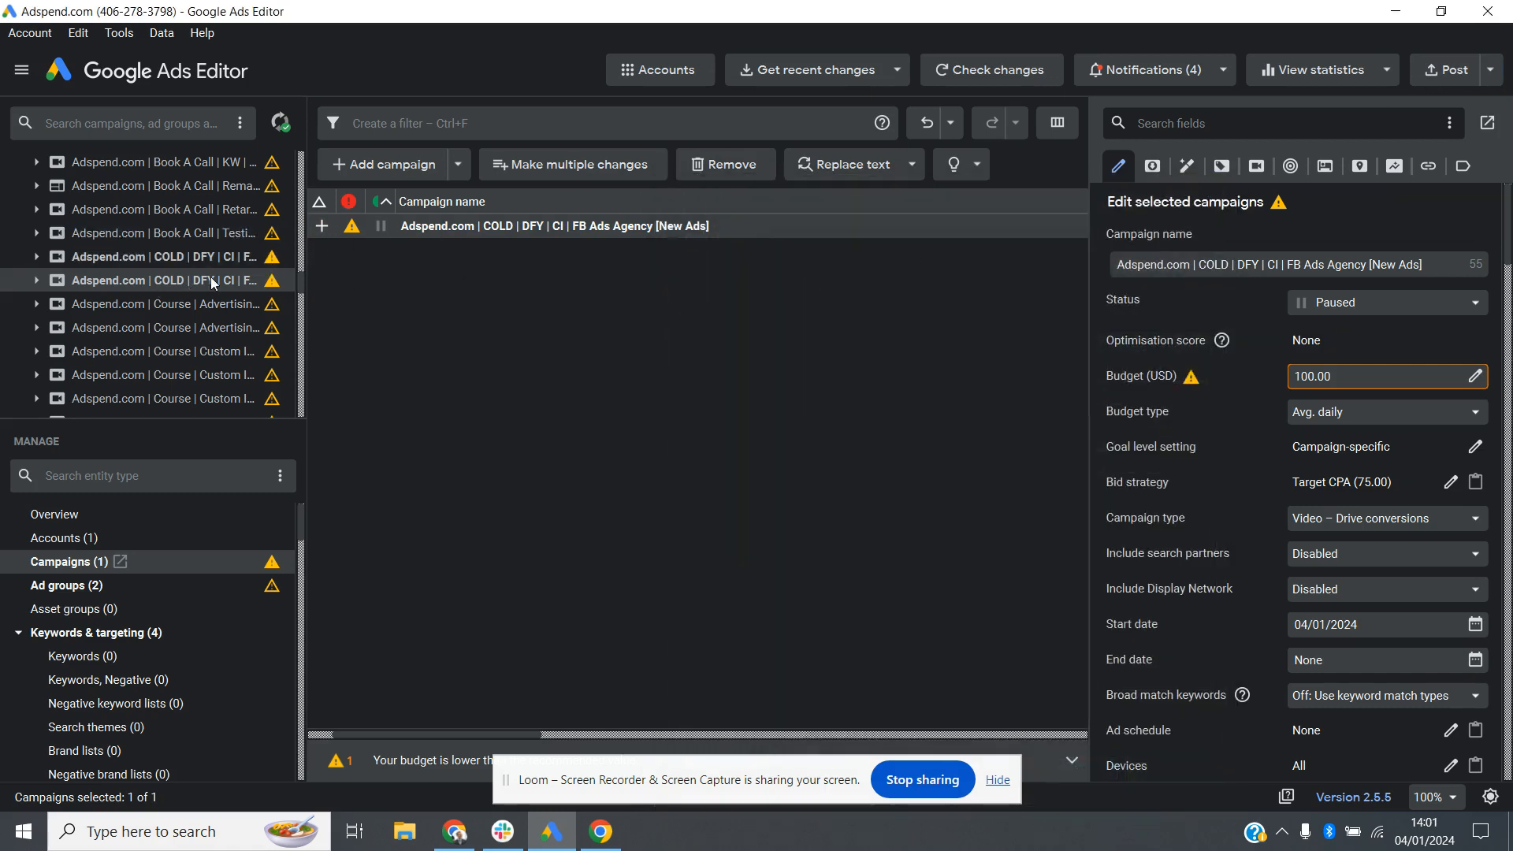
Post the pending changes in all campaigns to Google Ads and dismiss the posting summary
{"action": "left_click", "coordinate": [1444, 73]}
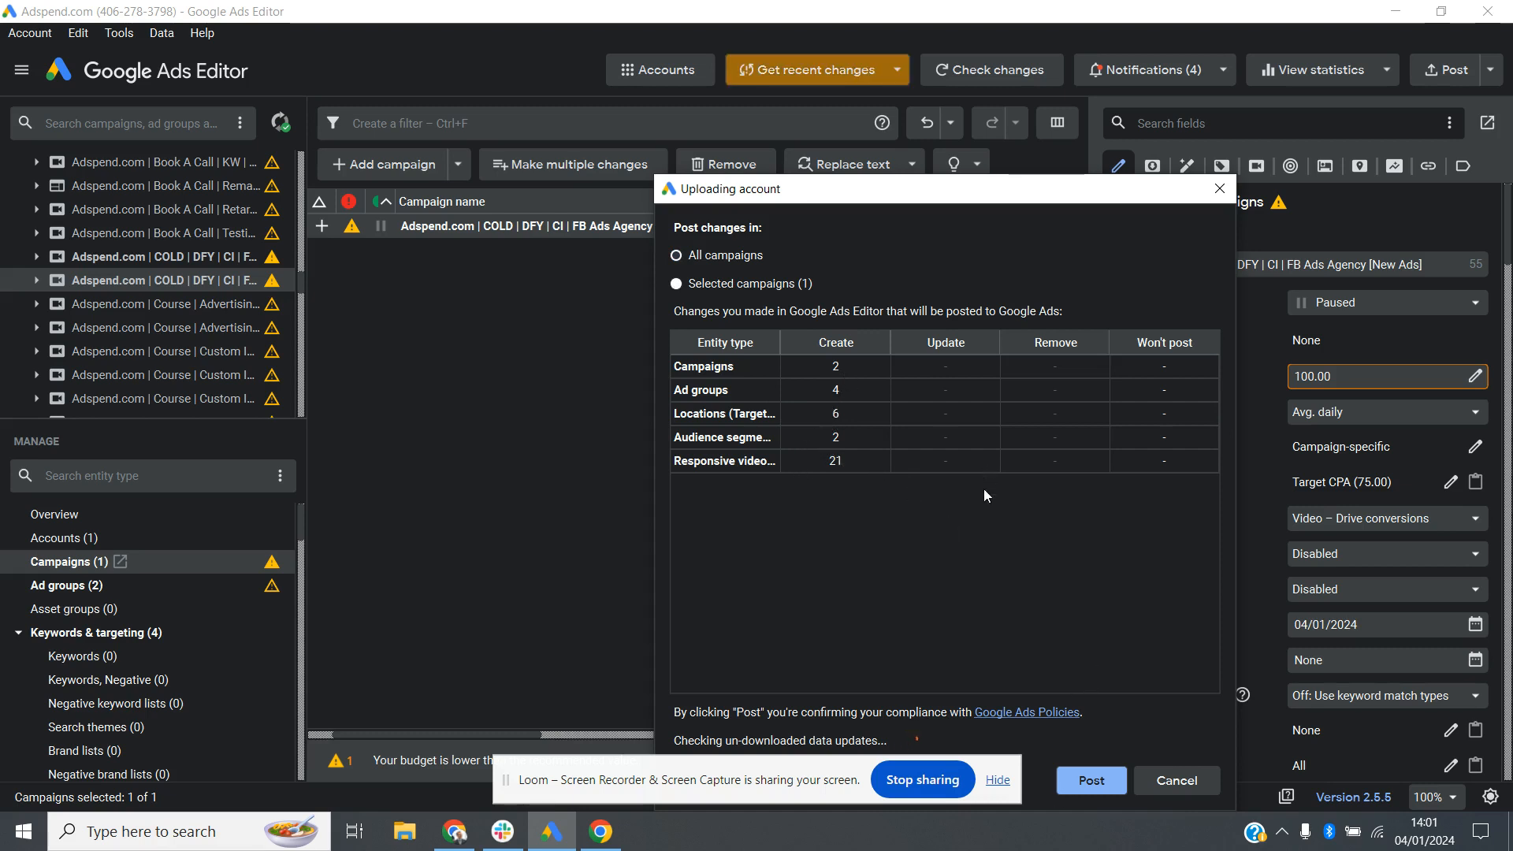
{"action": "left_click", "coordinate": [1089, 783]}
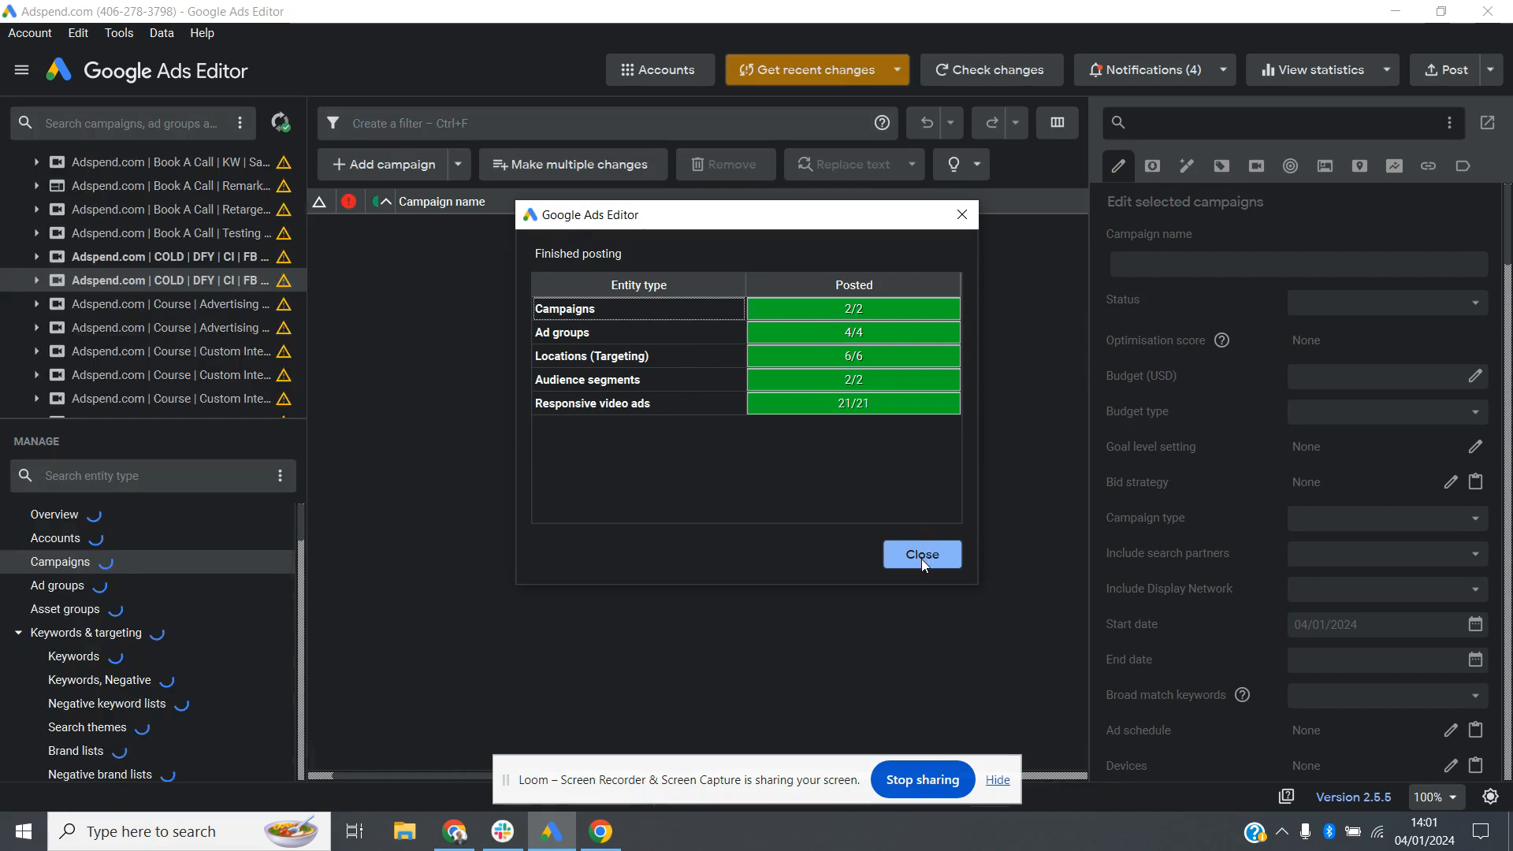
{"action": "left_click", "coordinate": [922, 557]}
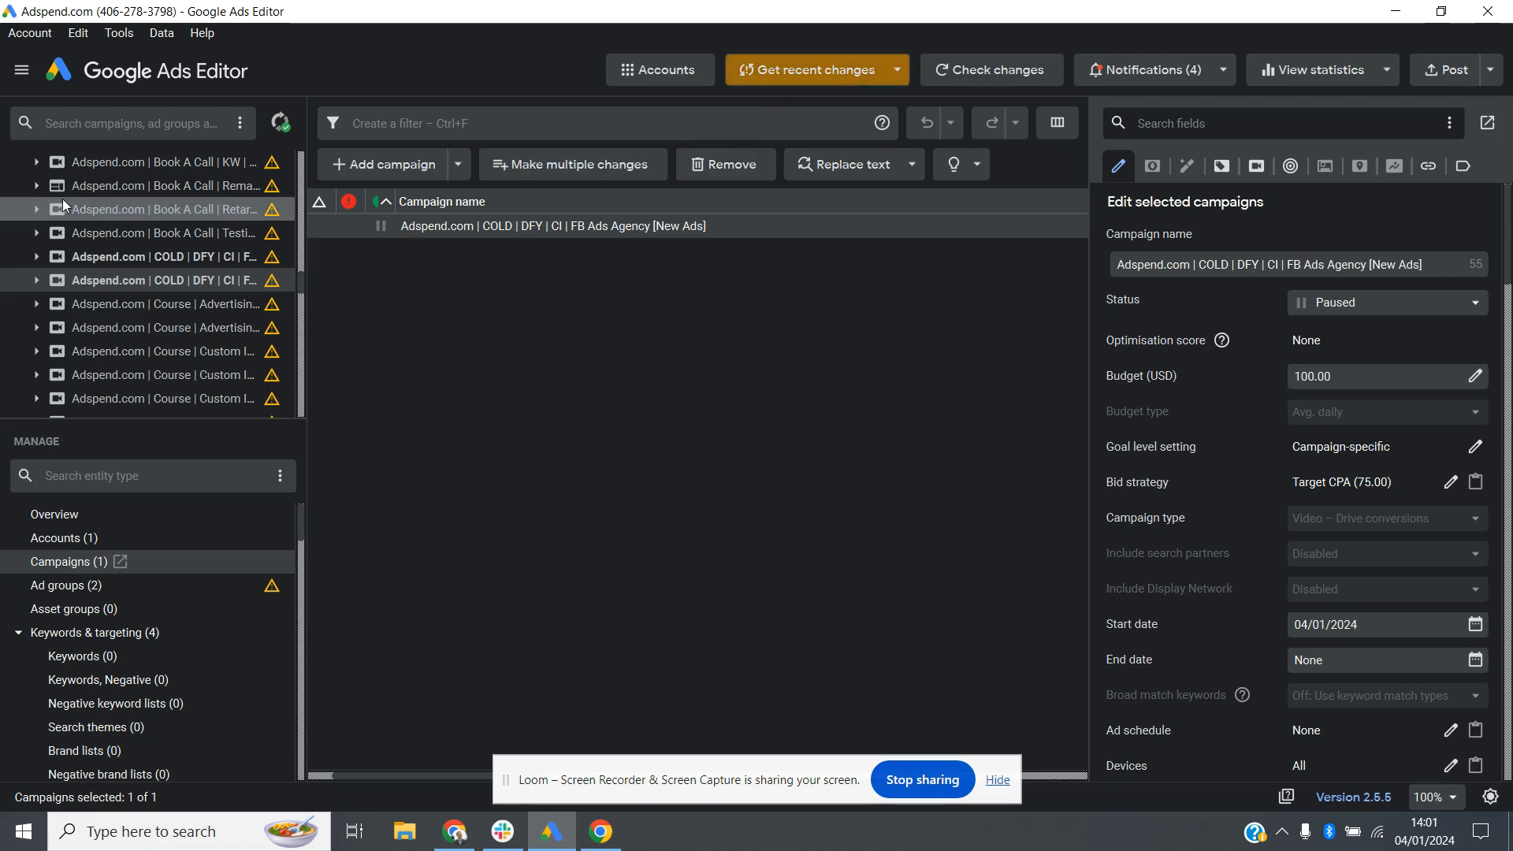
View the options for getting recent changes, and examine the active COLD | HYBRID campaigns one by one
{"action": "scroll", "coordinate": [126, 206], "scroll_direction": "up", "scroll_amount": 5}
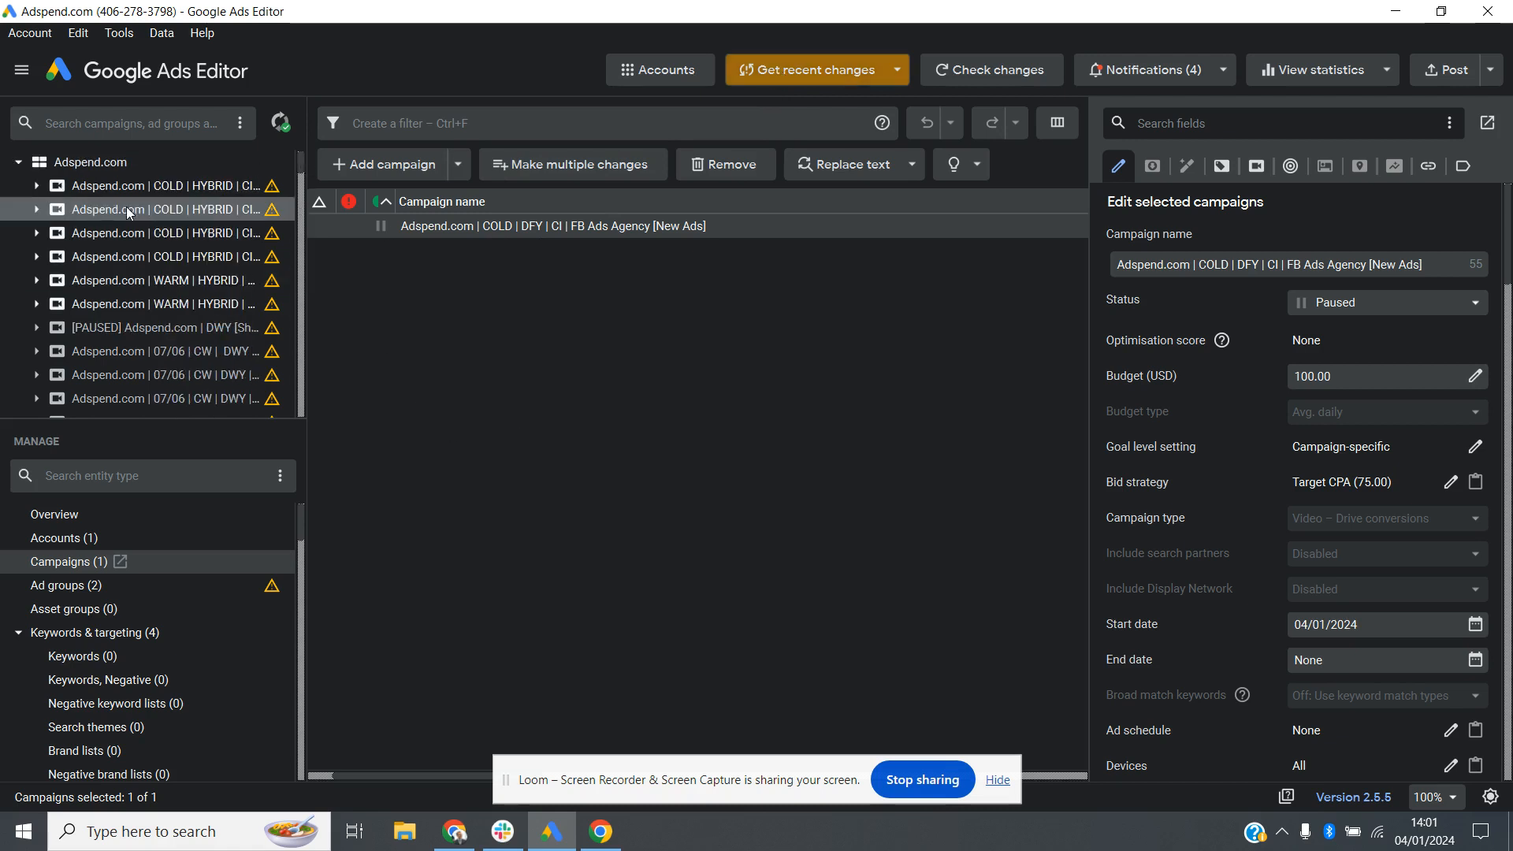
{"action": "left_click", "coordinate": [823, 79]}
{"action": "left_click", "coordinate": [770, 375]}
{"action": "left_click", "coordinate": [770, 375]}
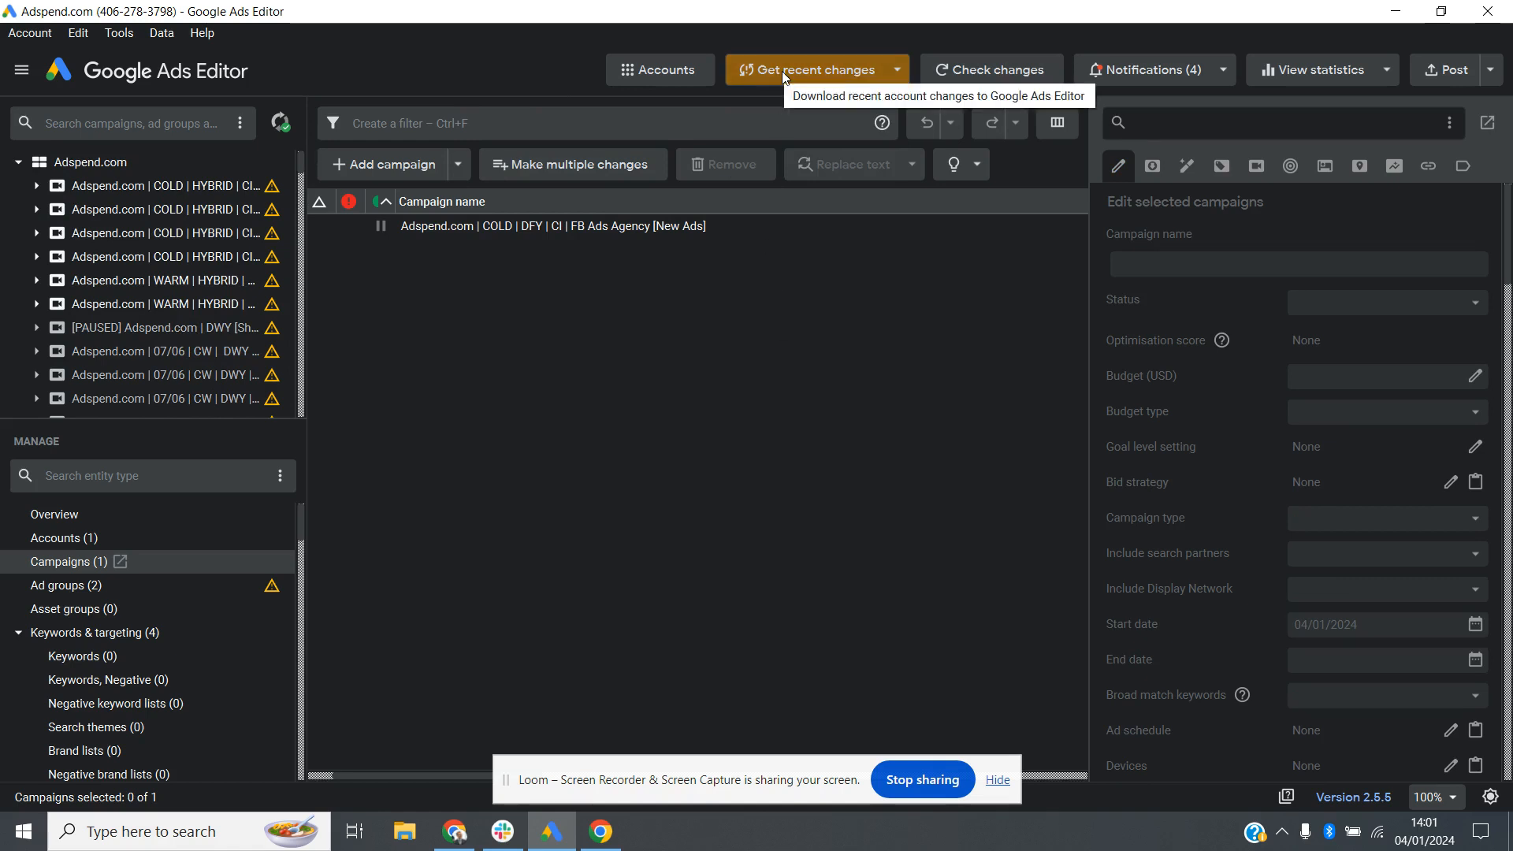
{"action": "left_click", "coordinate": [191, 181]}
{"action": "left_click", "coordinate": [201, 211]}
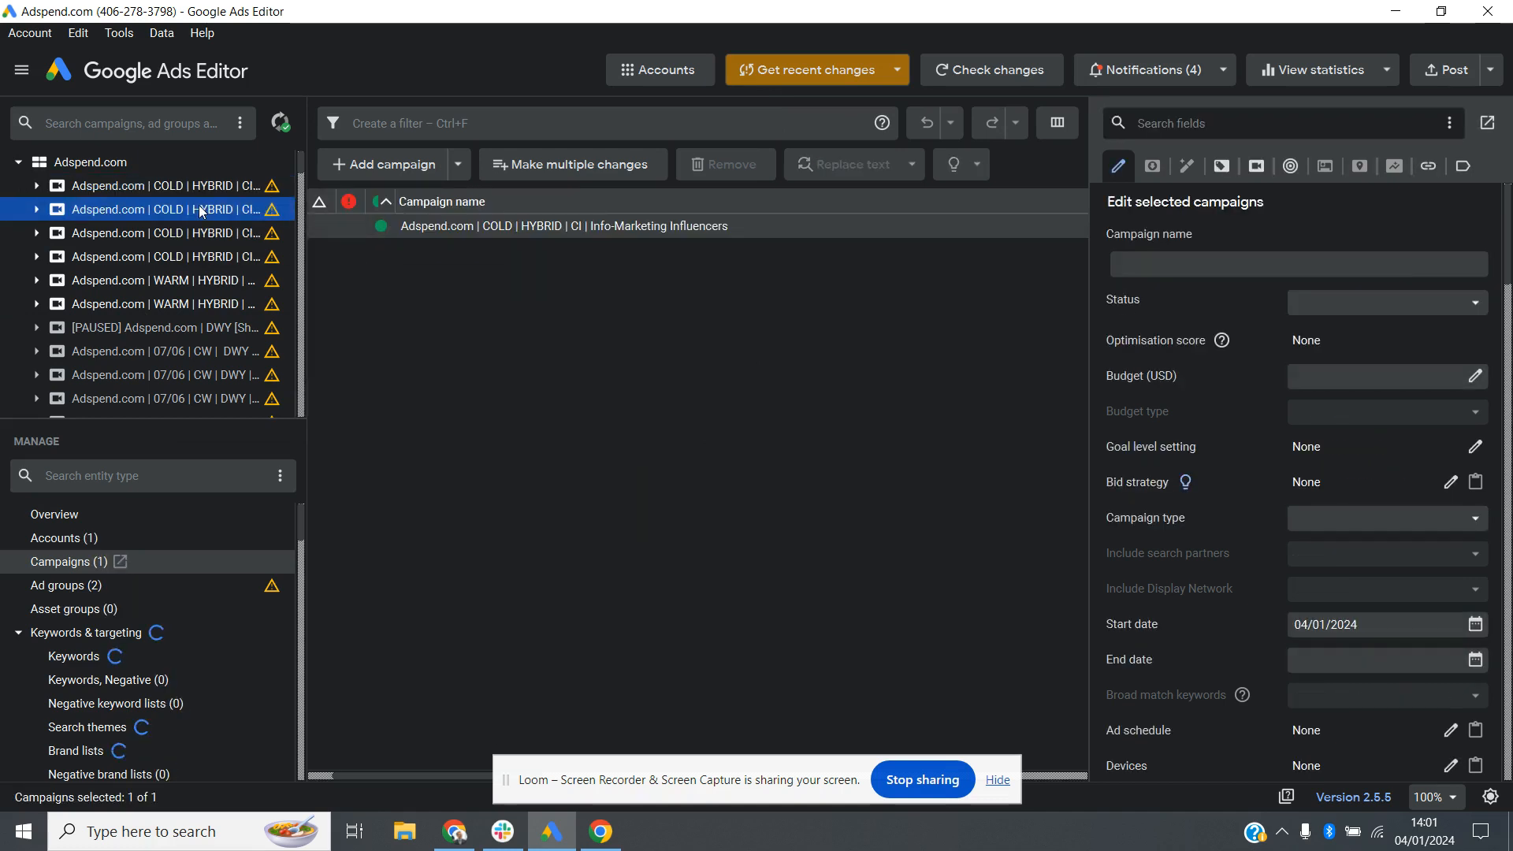
{"action": "left_click", "coordinate": [151, 235]}
{"action": "left_click", "coordinate": [158, 257]}
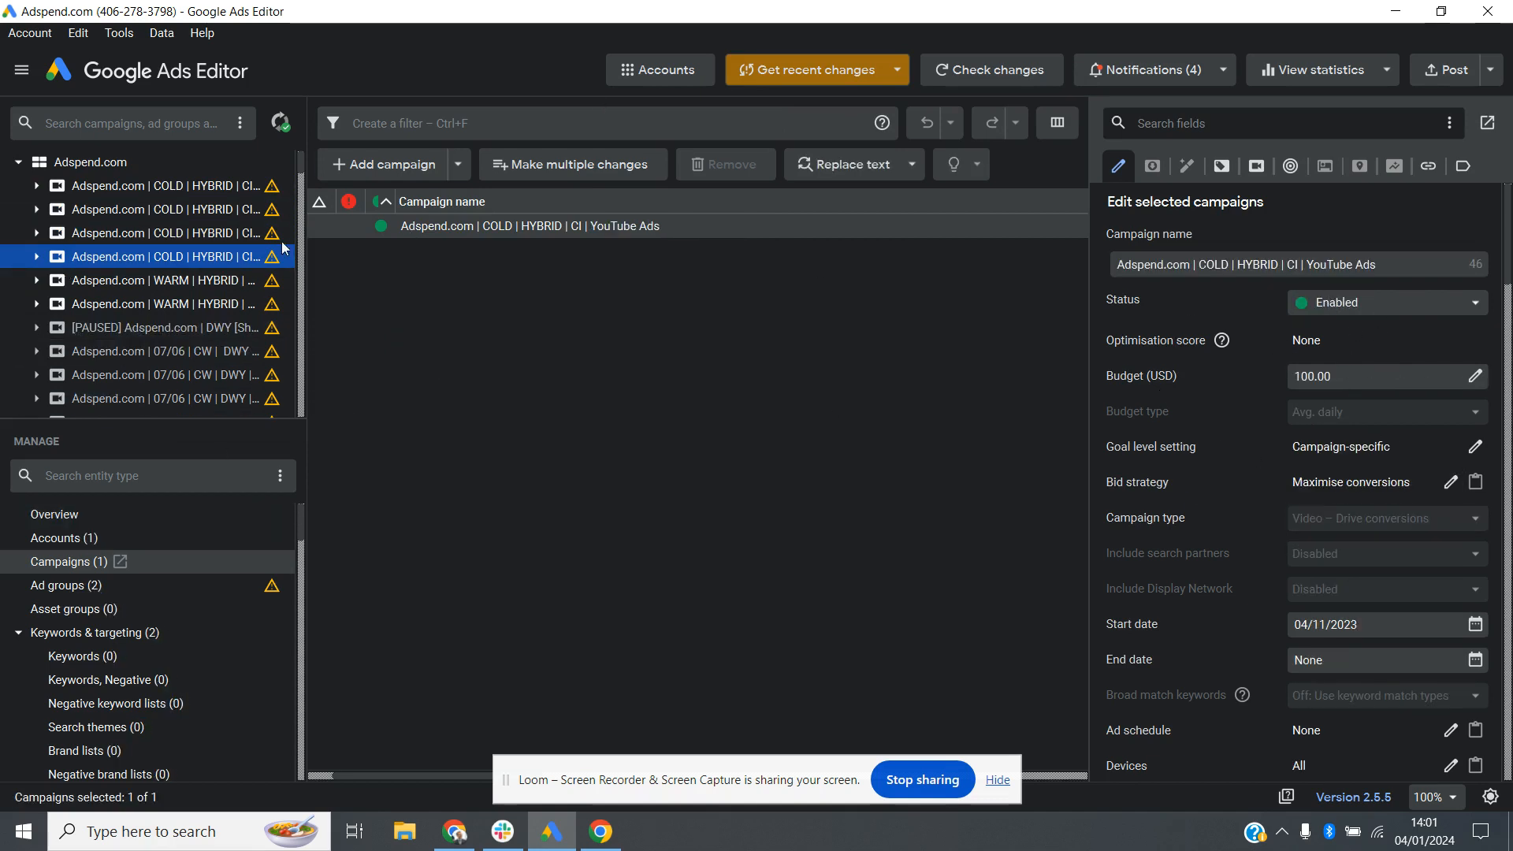
Download the basic recent changes for all Adspend.com campaigns with all item types, and finish reviewing the downloaded changes
{"action": "left_click", "coordinate": [148, 169]}
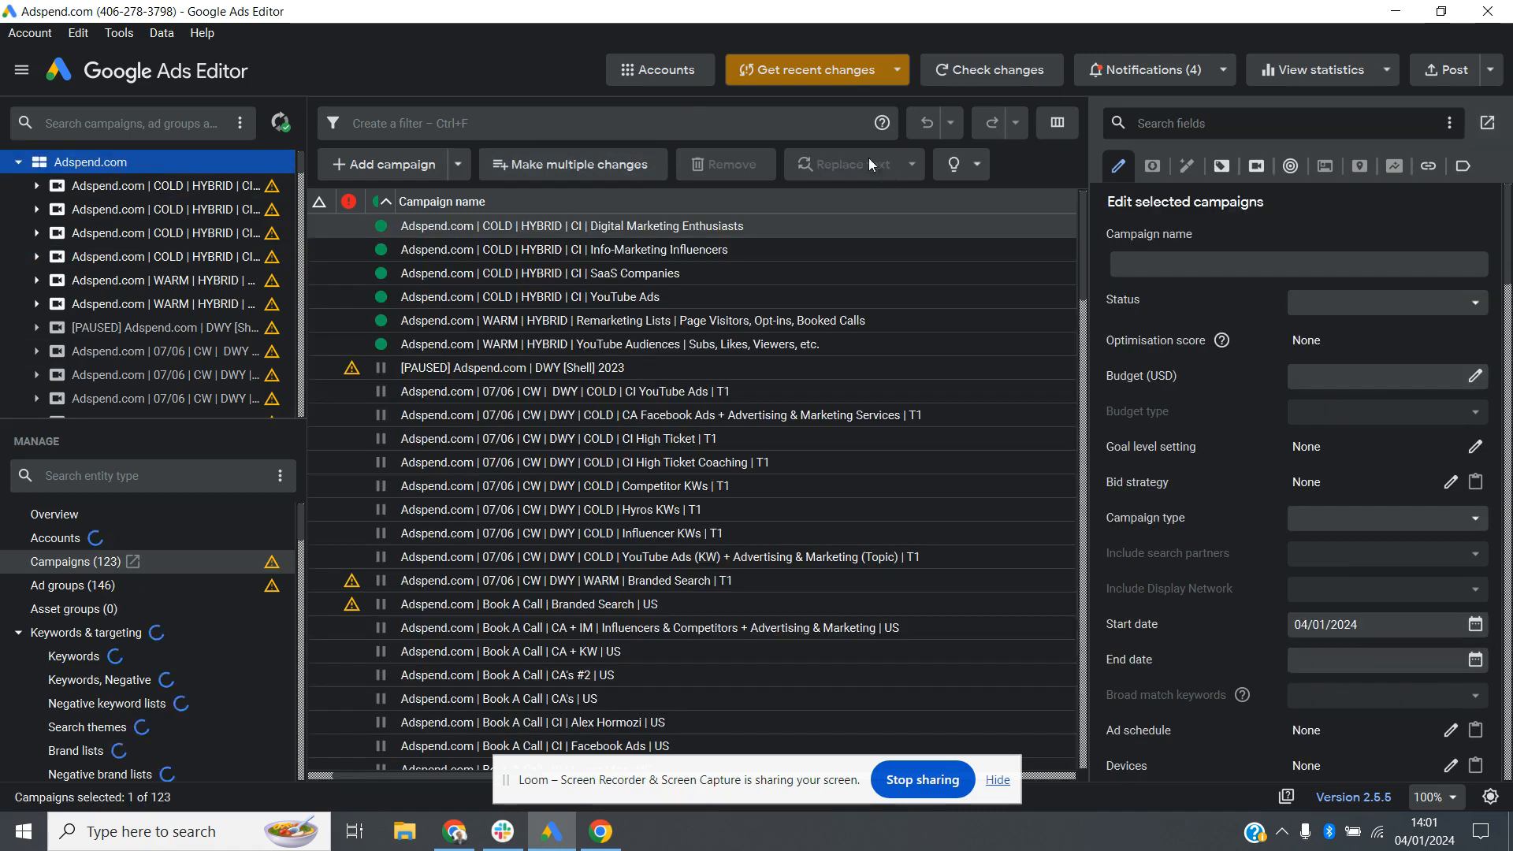
{"action": "left_click", "coordinate": [793, 63]}
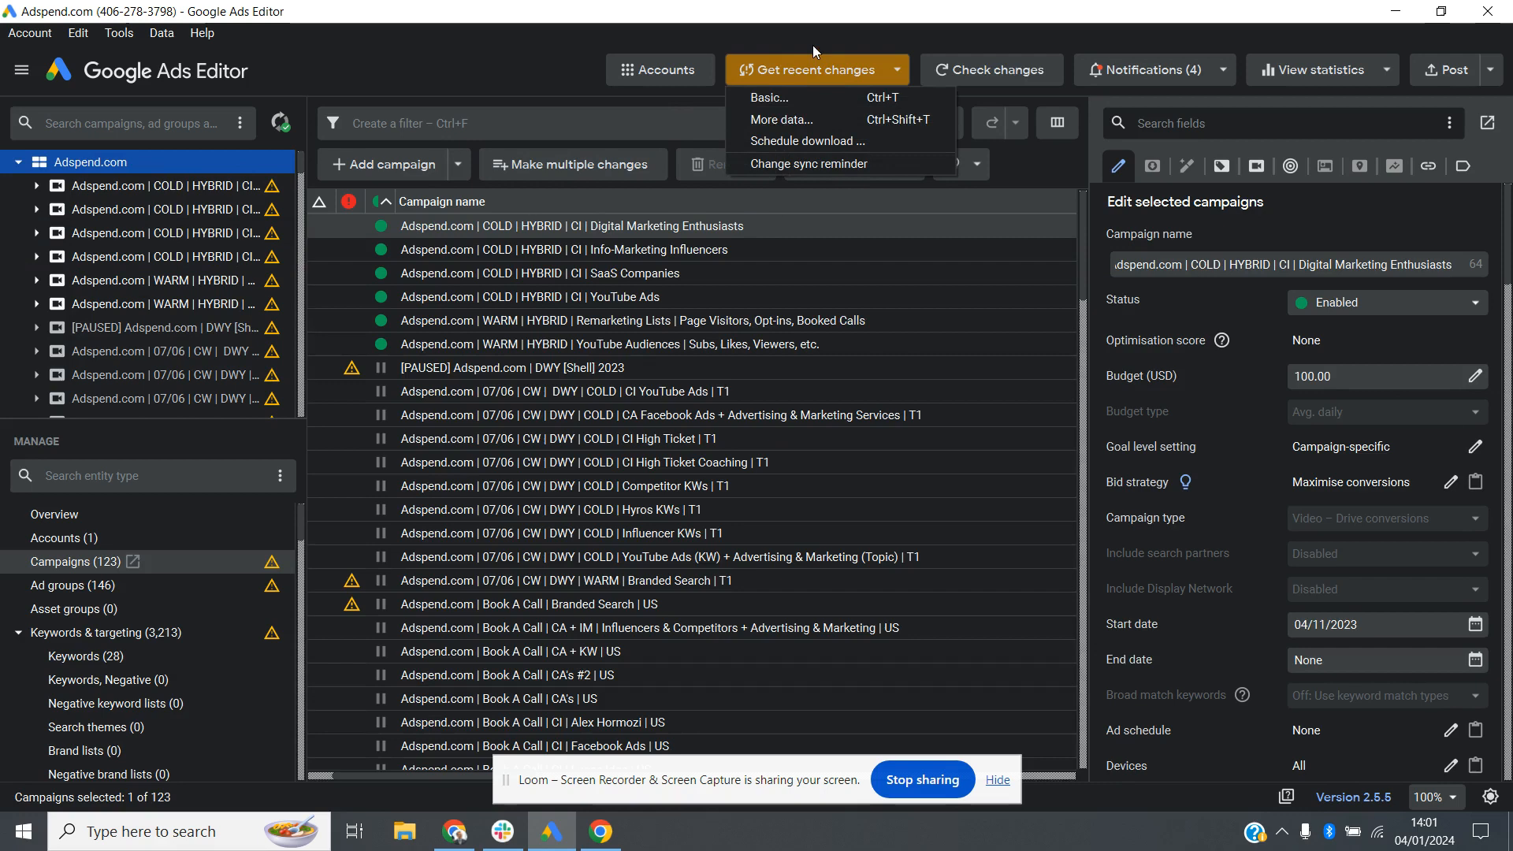
{"action": "left_click", "coordinate": [800, 98]}
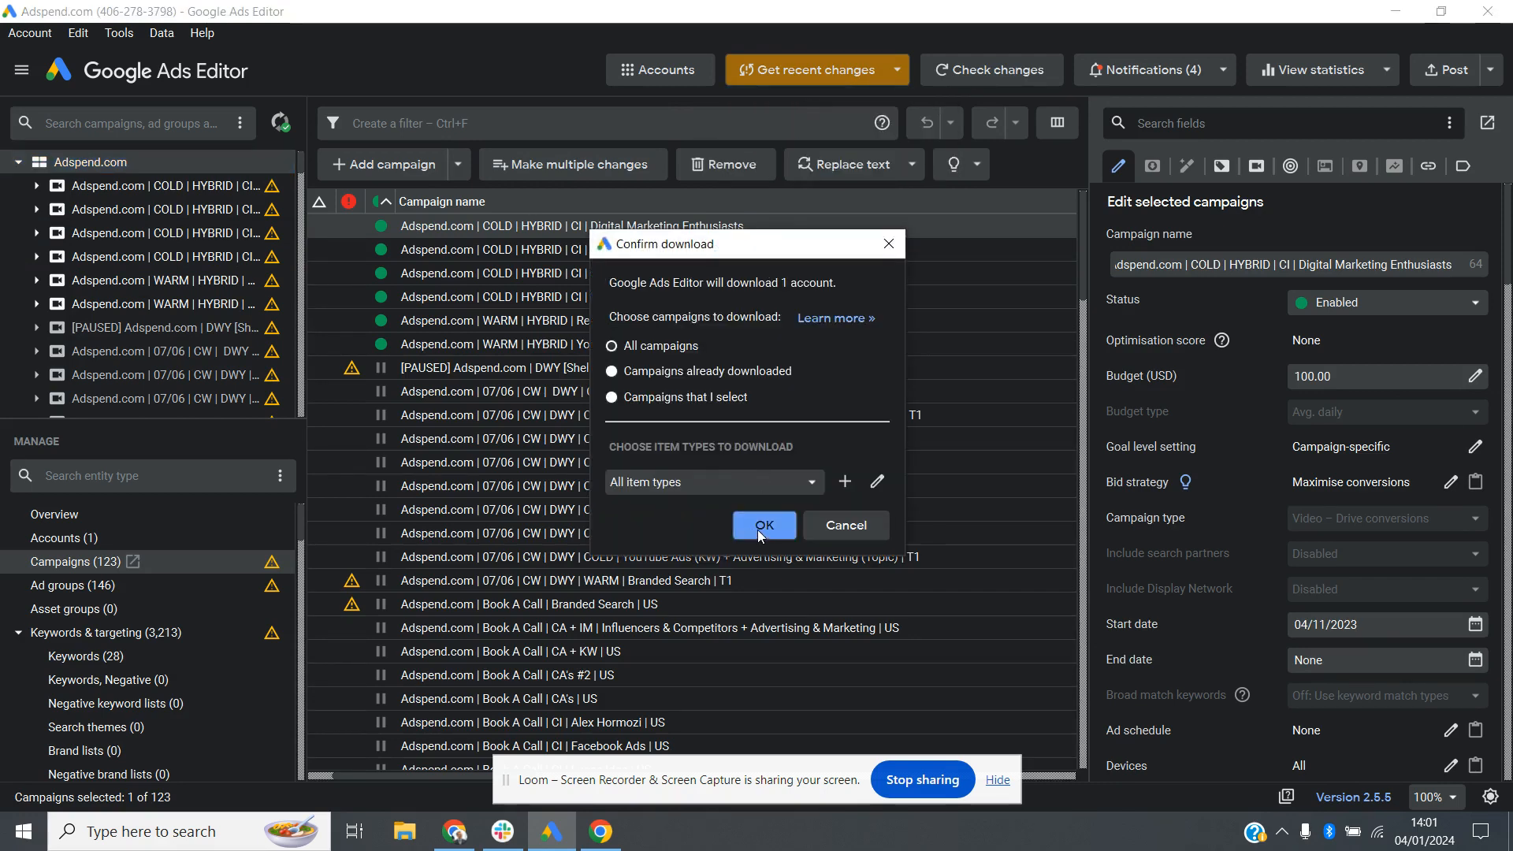
{"action": "left_click", "coordinate": [758, 526]}
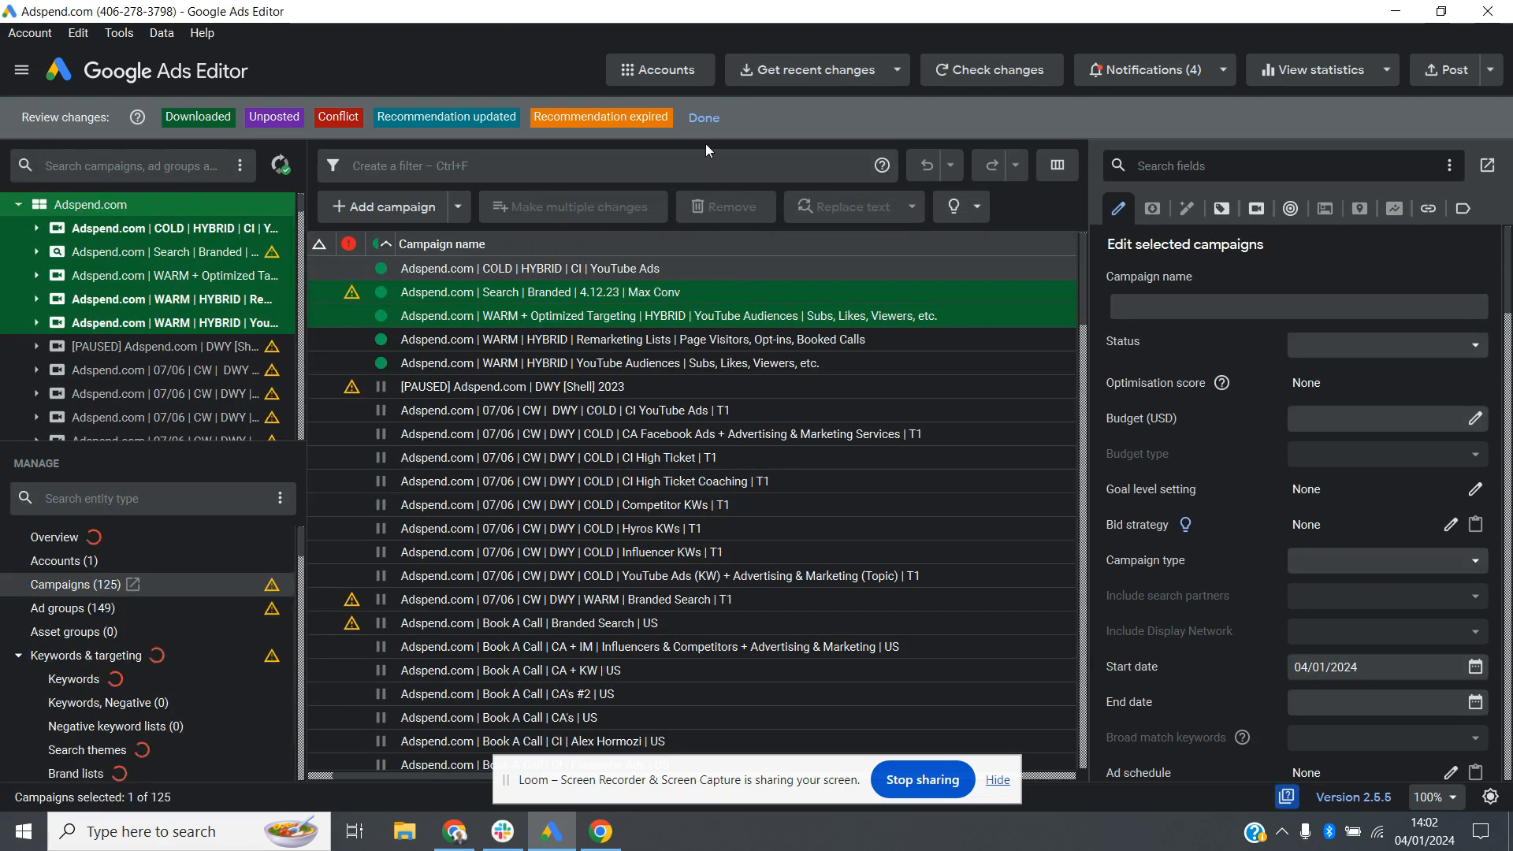
{"action": "left_click", "coordinate": [713, 115]}
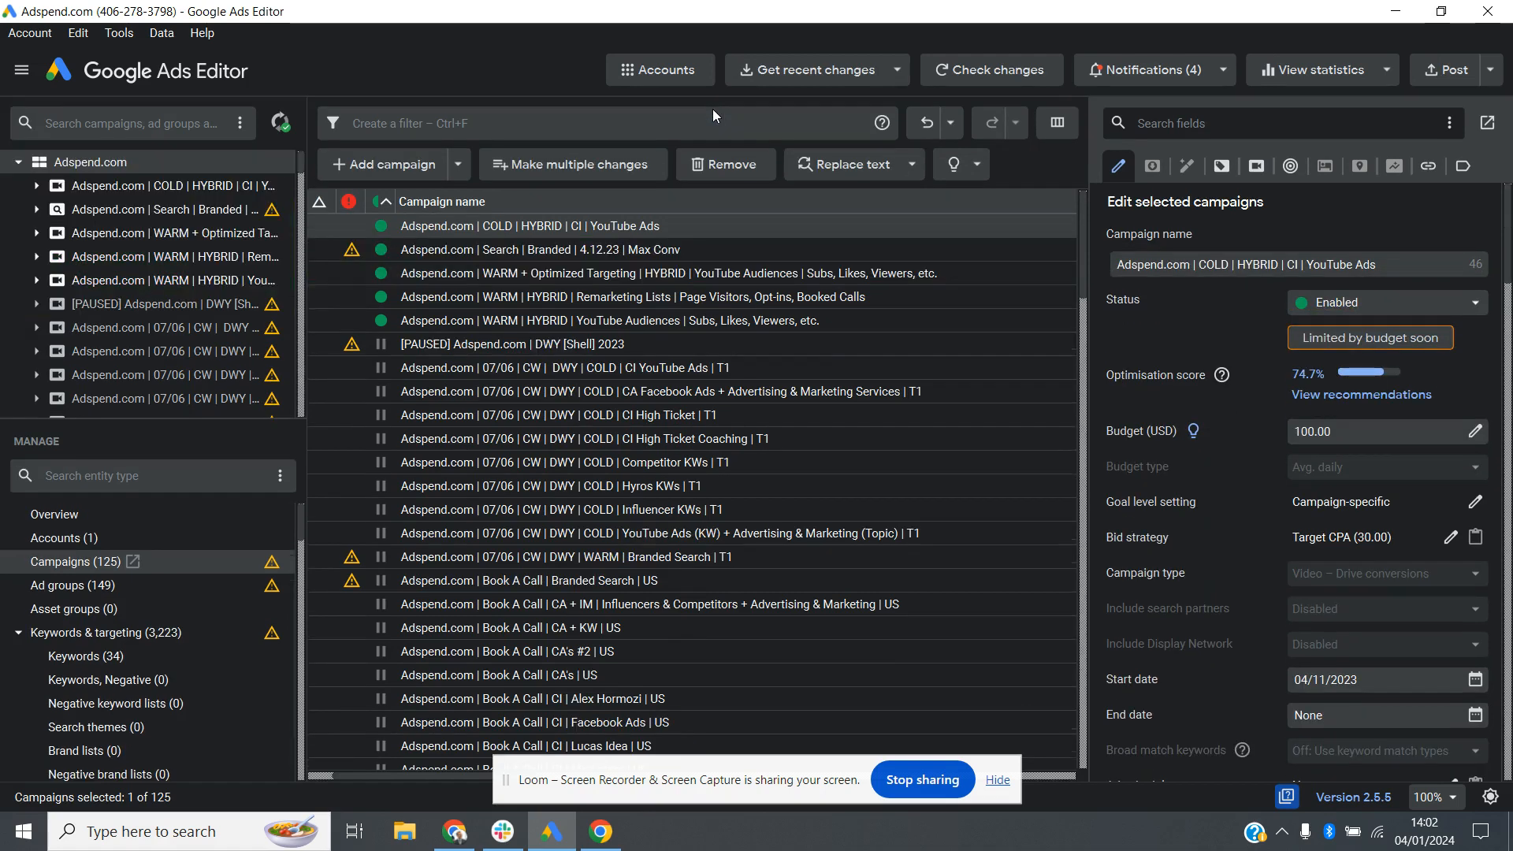